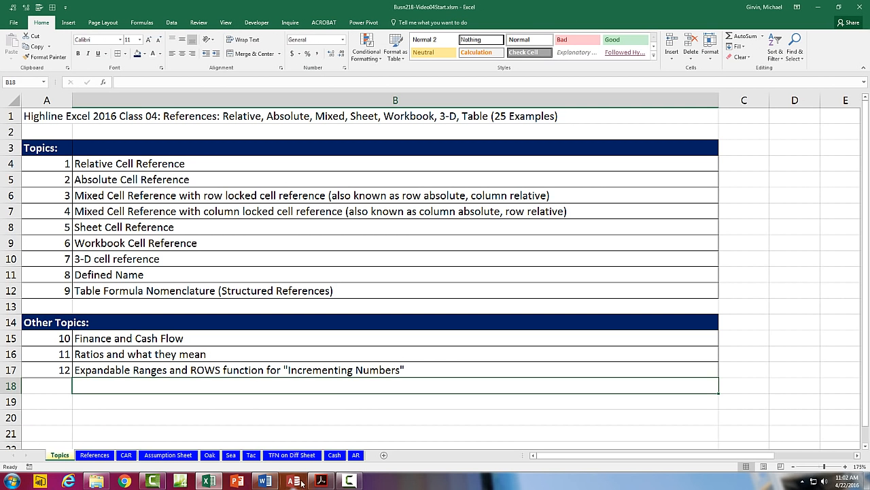
Step: Glance at the class notes PDF, return to Excel, and select the nine topics in B4:B12
{"action": "left_click", "coordinate": [321, 481]}
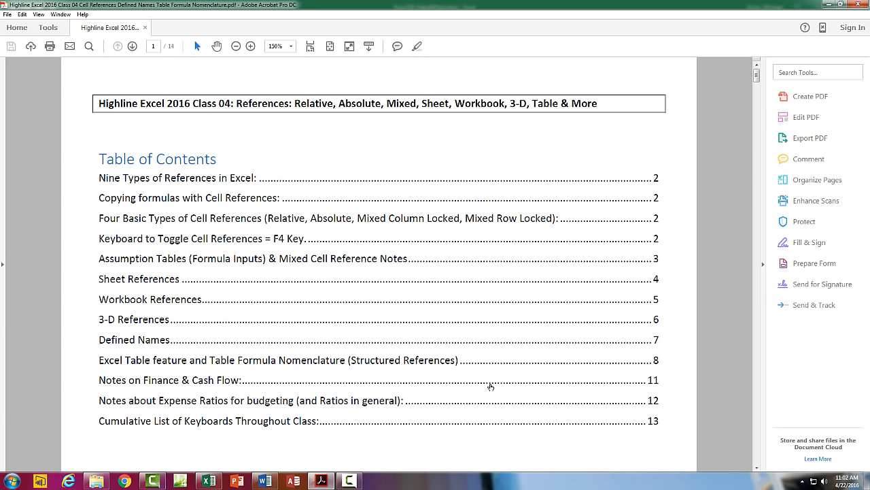
{"action": "key", "text": "alt+Tab"}
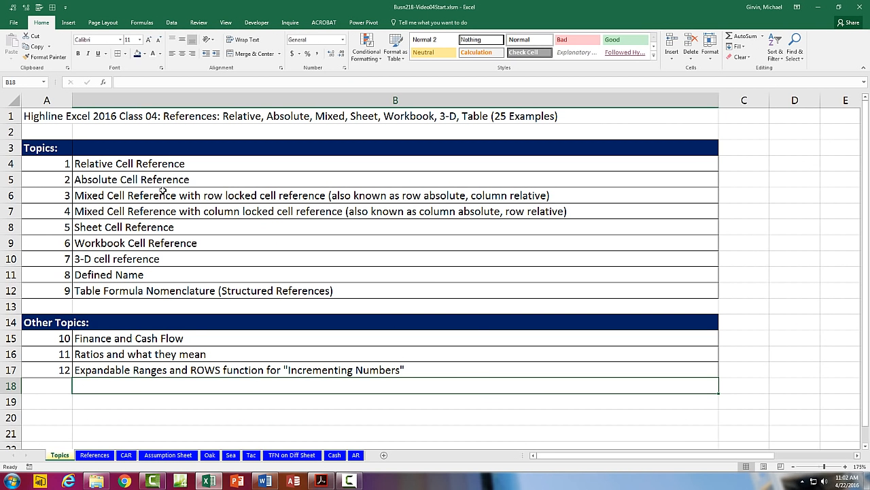
{"action": "left_click_drag", "start_coordinate": [116, 163], "coordinate": [123, 290]}
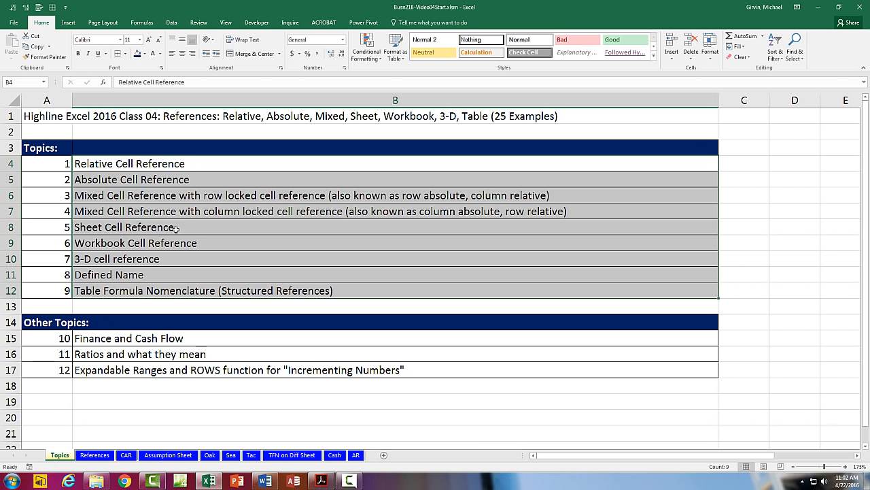
Step: Walk through the Sheet, Workbook, 3-D, Defined Name and Table Formula topics, then open the References sheet
{"action": "left_click", "coordinate": [225, 228]}
{"action": "left_click", "coordinate": [232, 242]}
{"action": "left_click", "coordinate": [239, 259]}
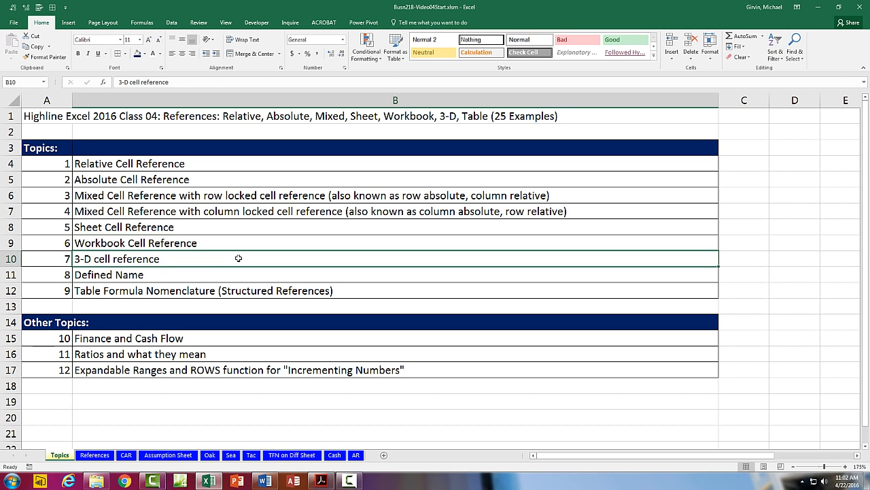
{"action": "left_click", "coordinate": [217, 275]}
{"action": "left_click", "coordinate": [213, 291]}
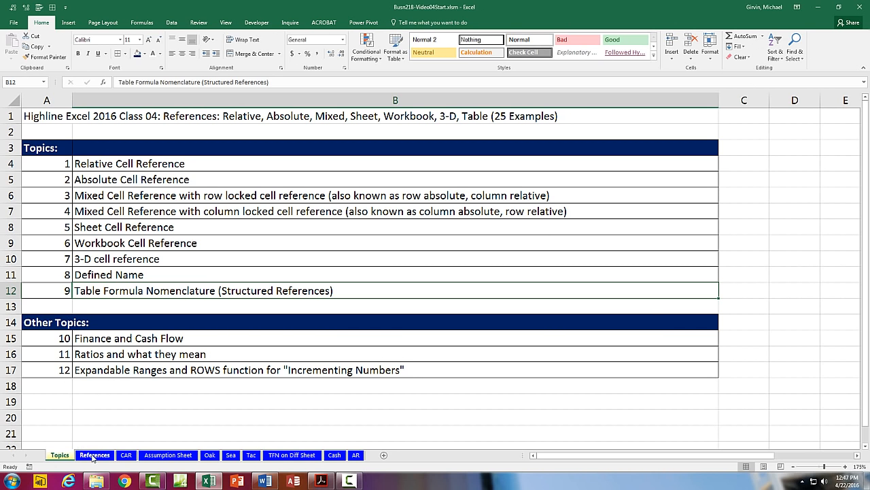
{"action": "left_click", "coordinate": [95, 455]}
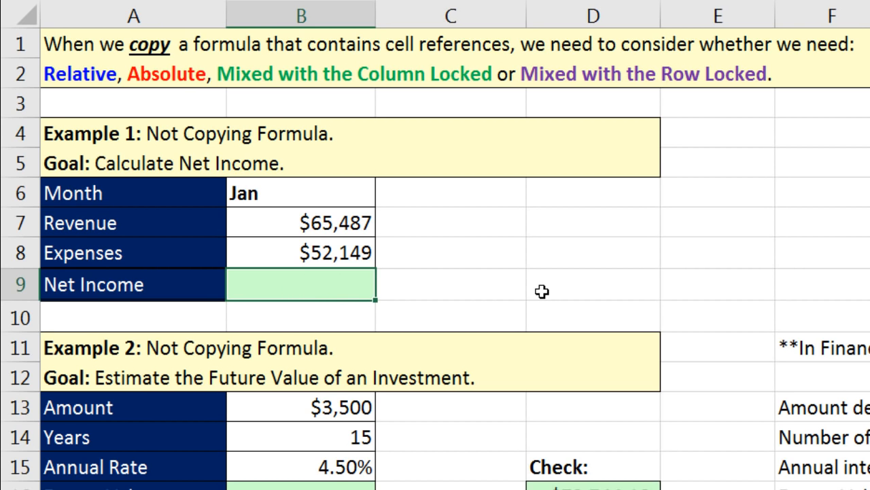
Step: Enter =B7-B8 in Example 1's Net Income cell B9, giving $13,338
{"action": "type", "text": "="}
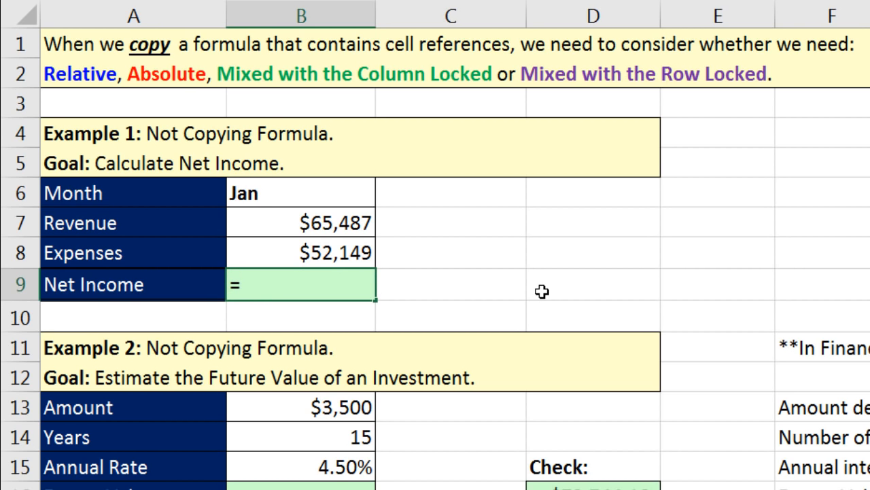
{"action": "key", "text": "Up"}
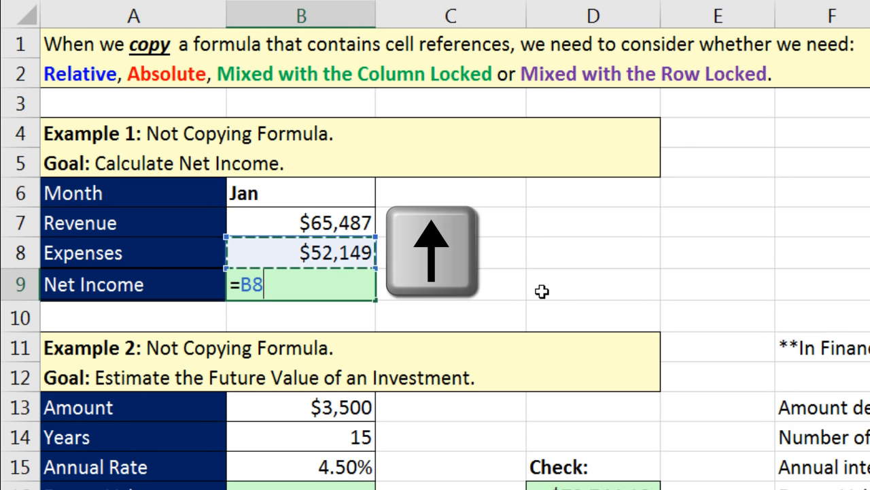
{"action": "key", "text": "Up"}
{"action": "type", "text": "-"}
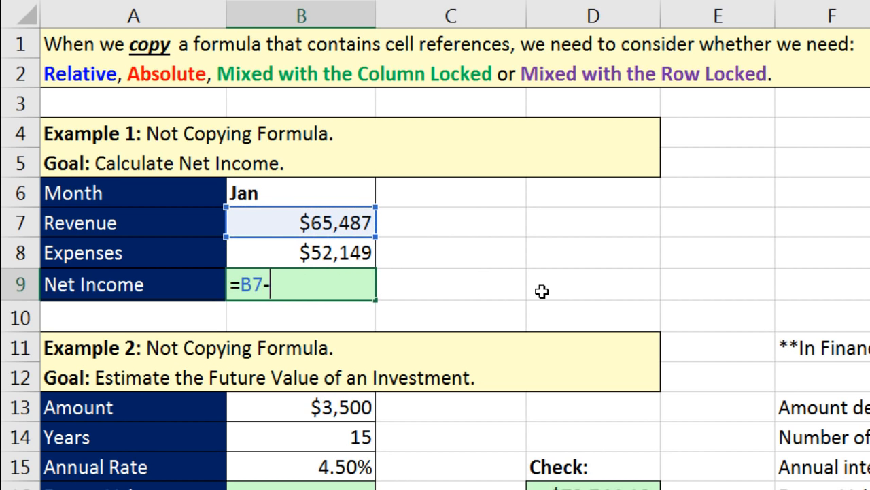
{"action": "key", "text": "Up"}
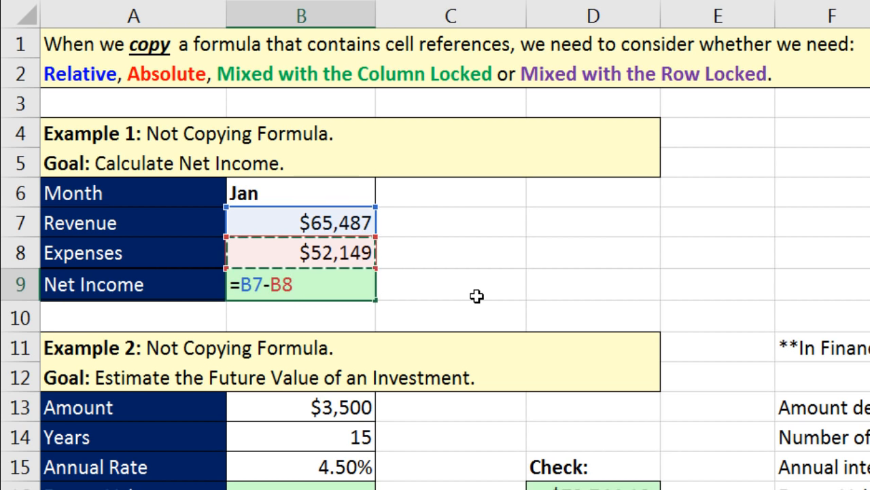
{"action": "key", "text": "Return"}
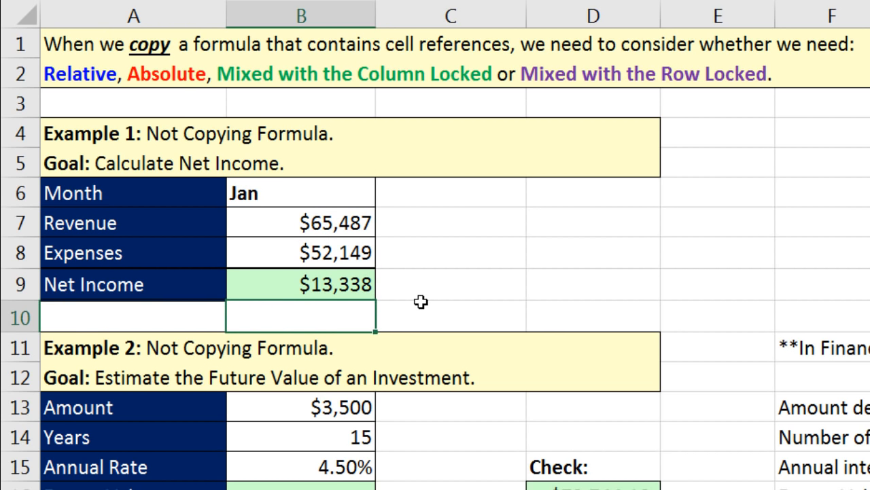
{"action": "scroll", "coordinate": [421, 302], "scroll_direction": "down", "scroll_amount": 3}
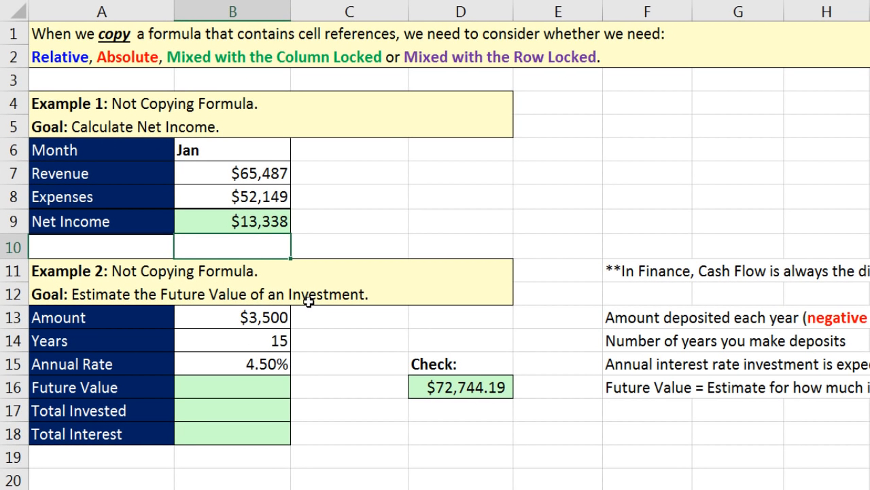
{"action": "left_click", "coordinate": [272, 317]}
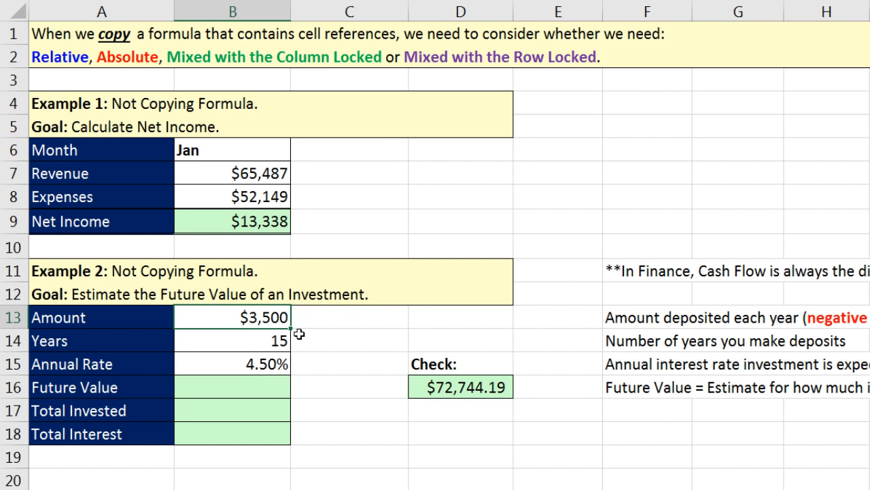
{"action": "left_click", "coordinate": [279, 344]}
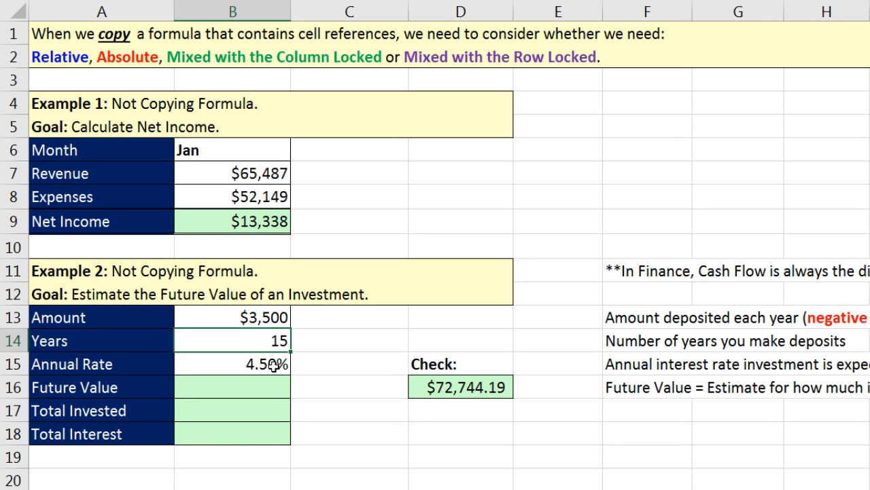
{"action": "left_click", "coordinate": [274, 365]}
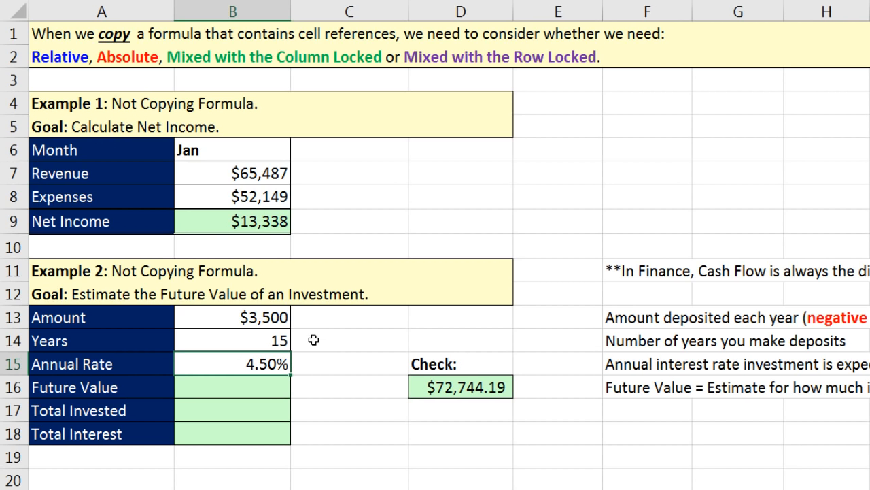
{"action": "left_click", "coordinate": [262, 389]}
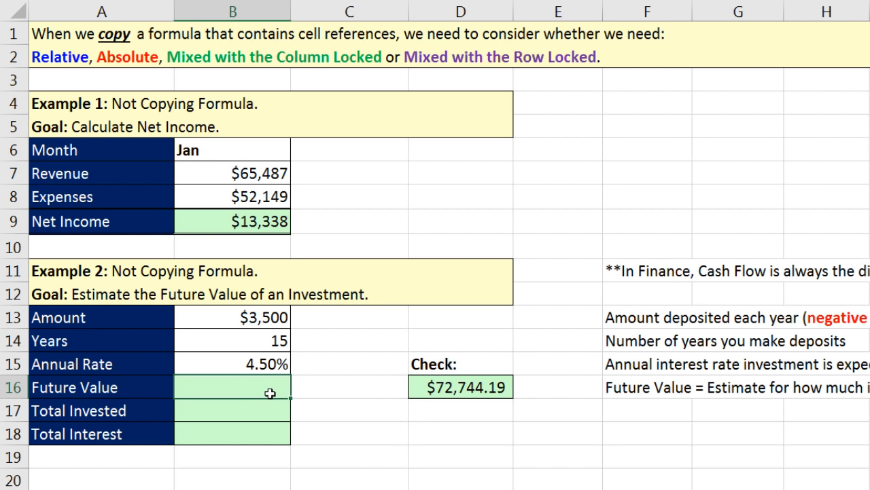
Step: Start the Future Value formula in B16 by typing fv and inserting the FV function
{"action": "type", "text": "fv"}
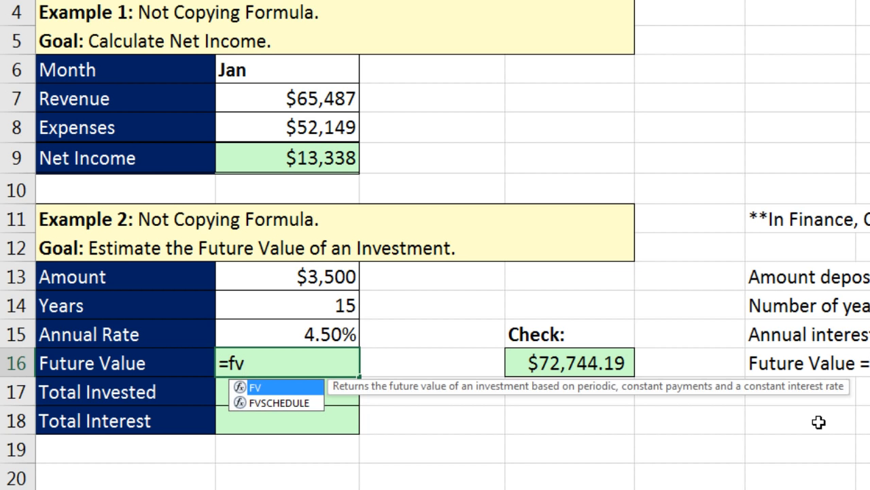
{"action": "key", "text": "Tab"}
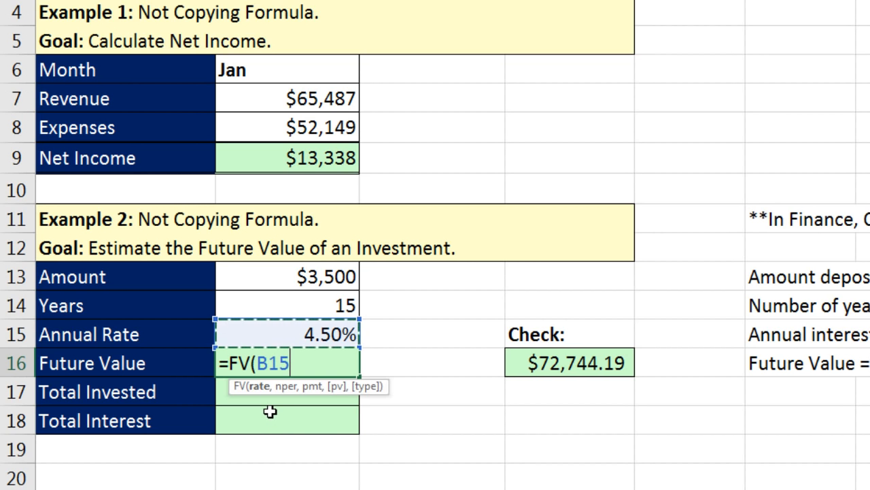
Step: Complete B16 as =FV(B15,B14,-B13), showing a future value of $72,744.19
{"action": "type", "text": ","}
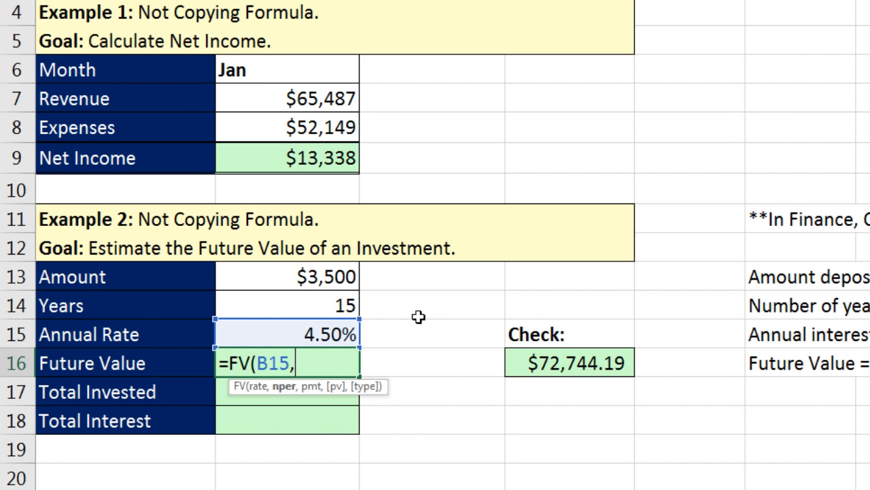
{"action": "left_click", "coordinate": [311, 309]}
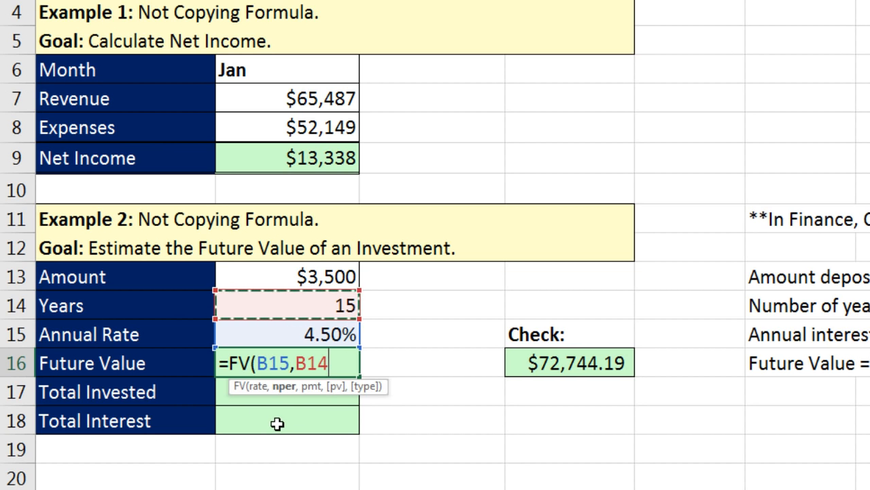
{"action": "type", "text": ","}
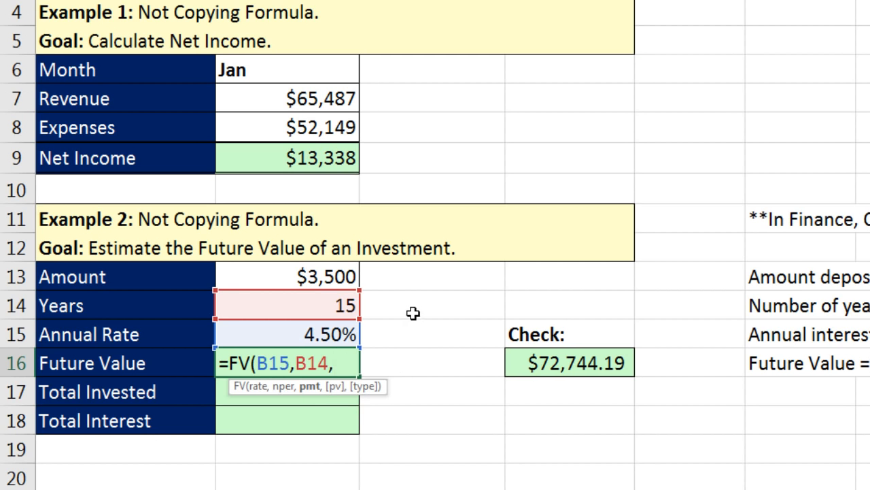
{"action": "left_click", "coordinate": [332, 276]}
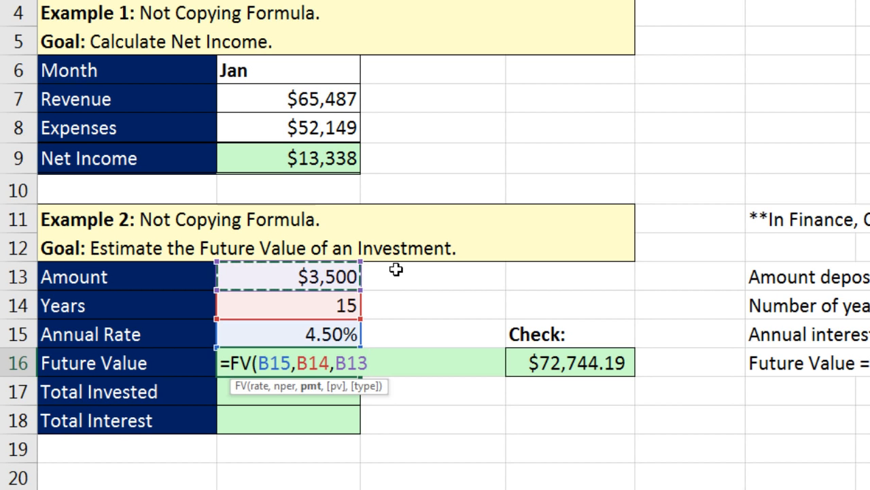
{"action": "left_click", "coordinate": [334, 363]}
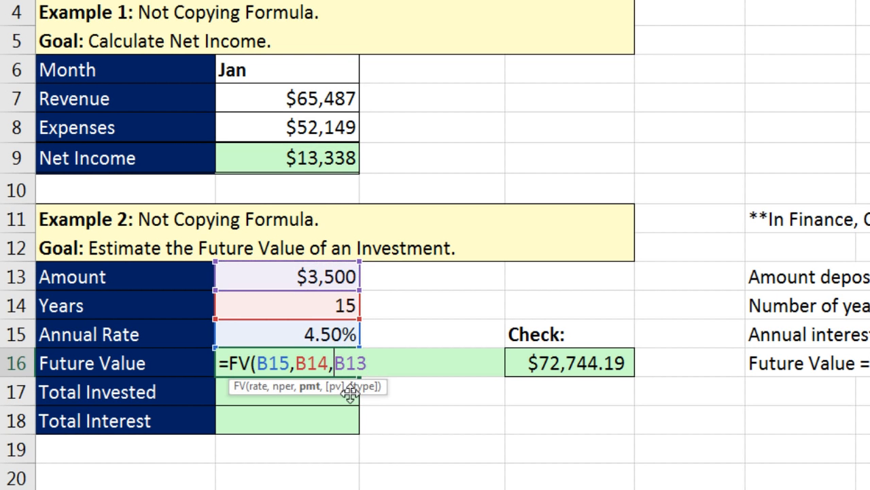
{"action": "type", "text": "-"}
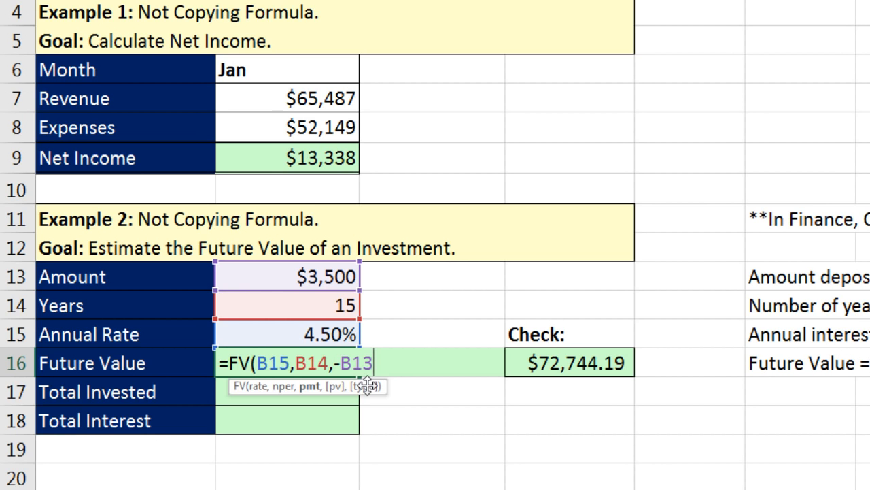
{"action": "type", "text": ")"}
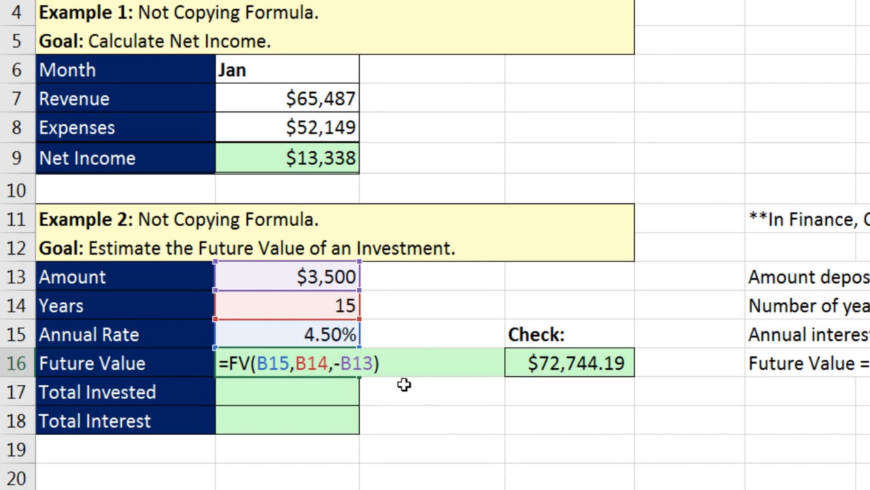
{"action": "key", "text": "Return"}
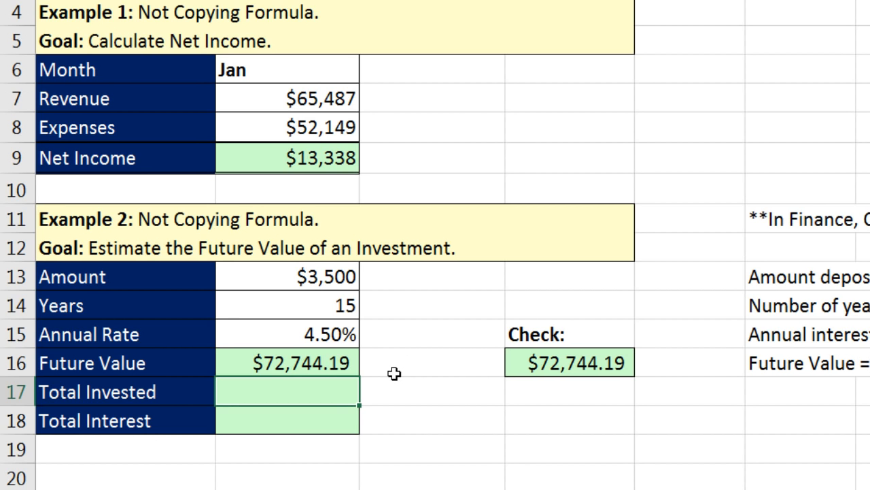
{"action": "left_click", "coordinate": [310, 367]}
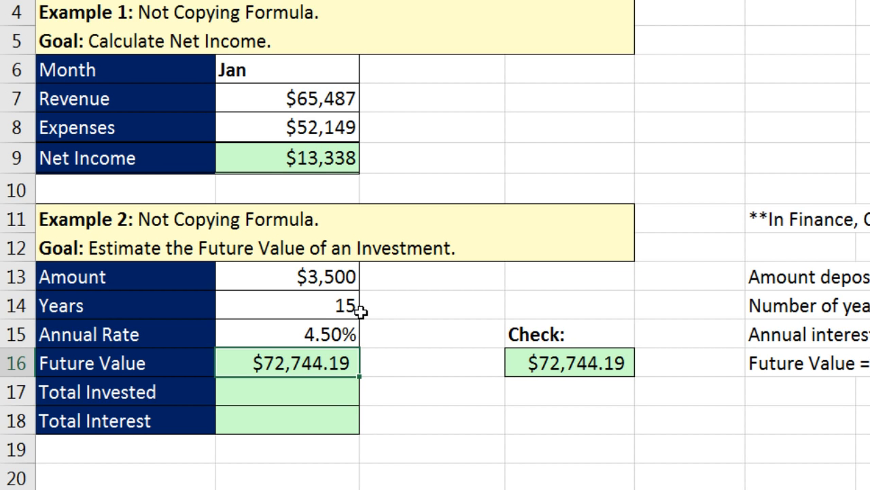
{"action": "left_click", "coordinate": [302, 422]}
{"action": "left_click", "coordinate": [297, 391]}
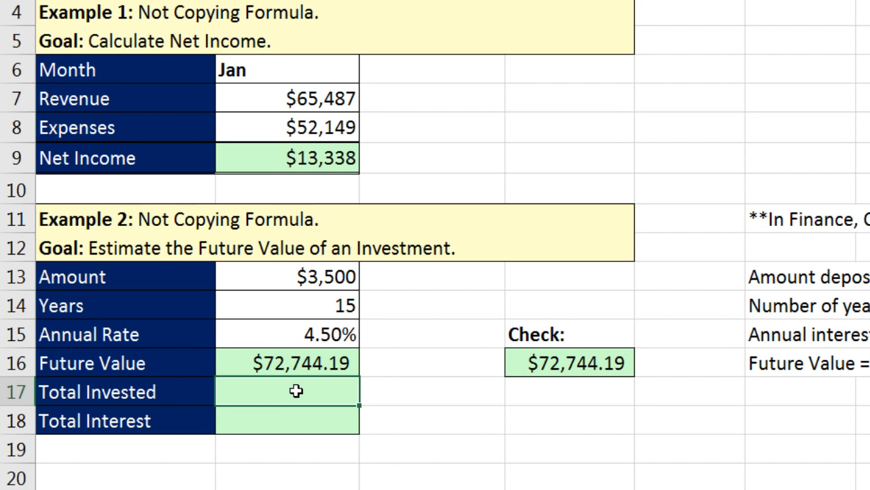
Step: Enter =B13*B14 as Total Invested in B17, giving $52,500.00
{"action": "type", "text": "="}
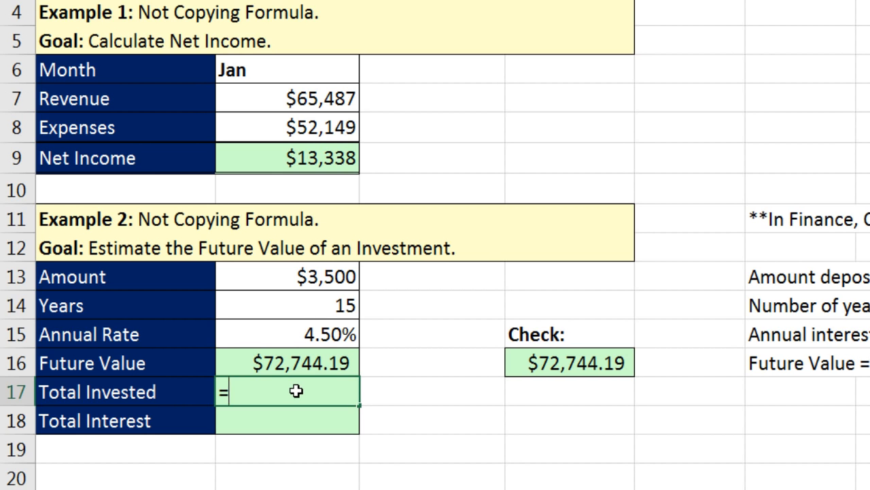
{"action": "key", "text": "Up"}
{"action": "key", "text": "Up"}
{"action": "key", "text": "Up"}
{"action": "key", "text": "Up"}
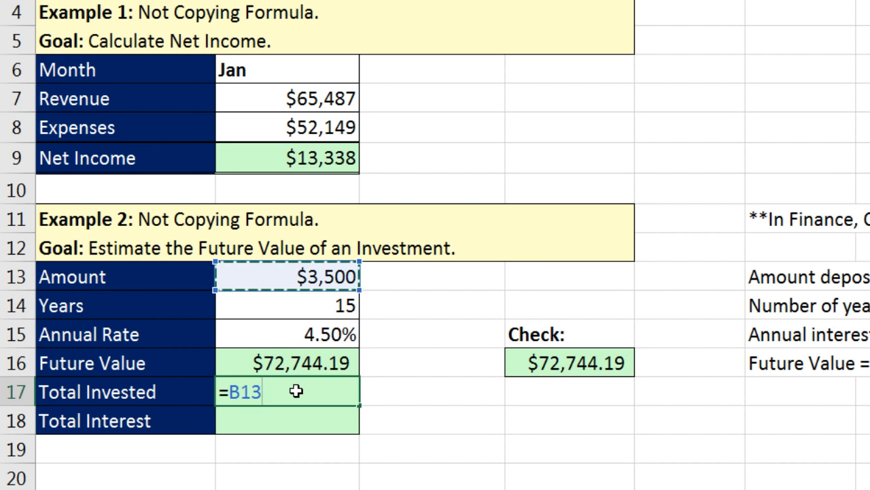
{"action": "type", "text": "*"}
{"action": "key", "text": "Up"}
{"action": "key", "text": "Up"}
{"action": "key", "text": "Up"}
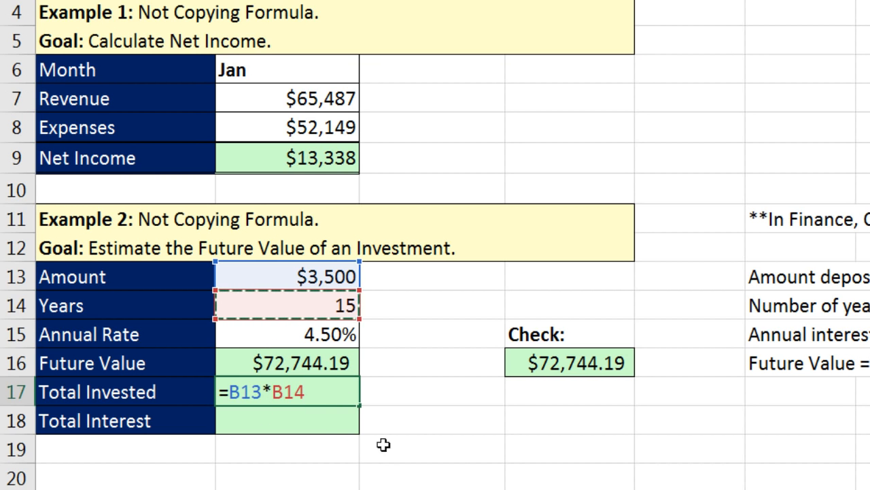
{"action": "key", "text": "Return"}
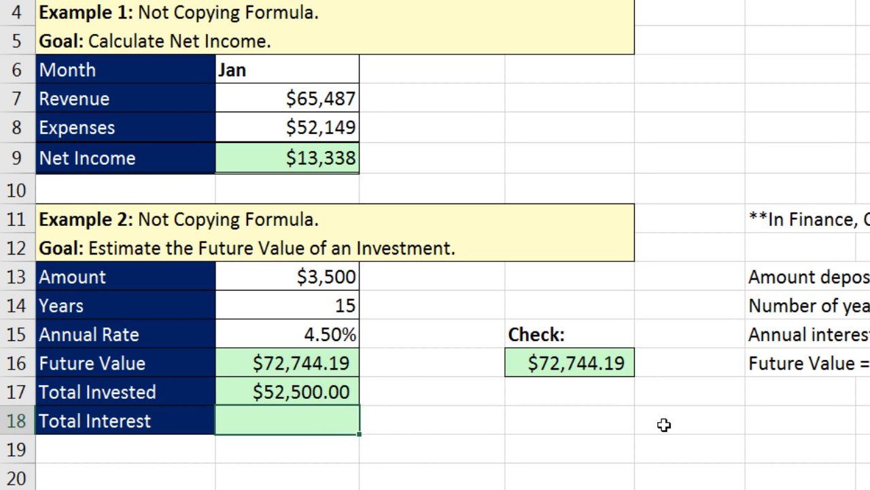
Step: Enter =B16-B17 as Total Interest in B18, giving $20,244.19
{"action": "type", "text": "="}
{"action": "key", "text": "Up"}
{"action": "key", "text": "Up"}
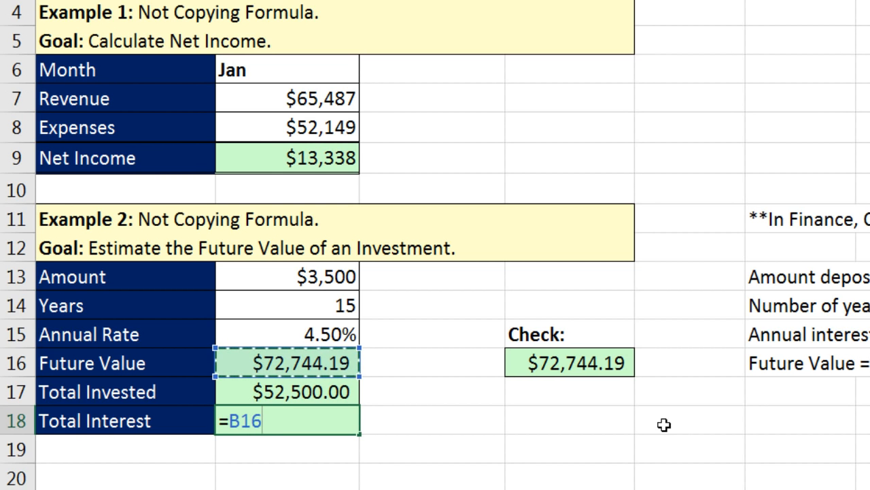
{"action": "type", "text": "-"}
{"action": "key", "text": "Up"}
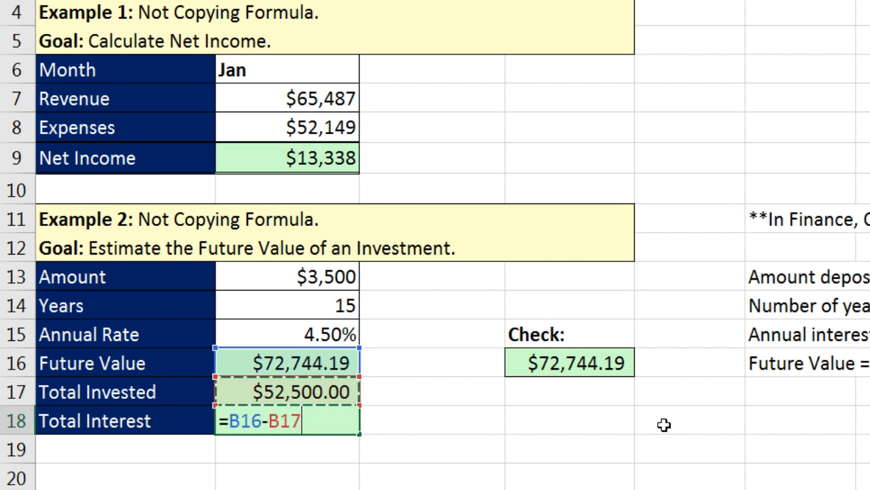
{"action": "key", "text": "Return"}
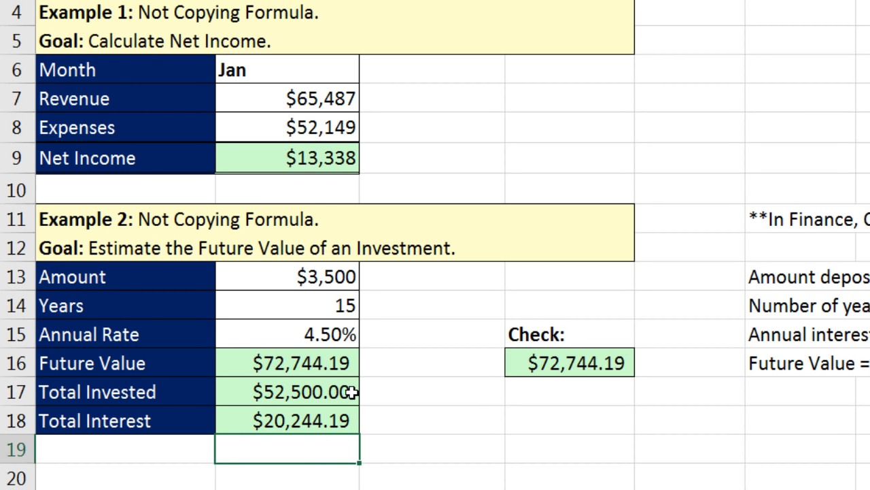
Step: Scroll down to Example 3 and begin a formula in the Jan Net Income cell B26
{"action": "scroll", "coordinate": [352, 393], "scroll_direction": "down", "scroll_amount": 6}
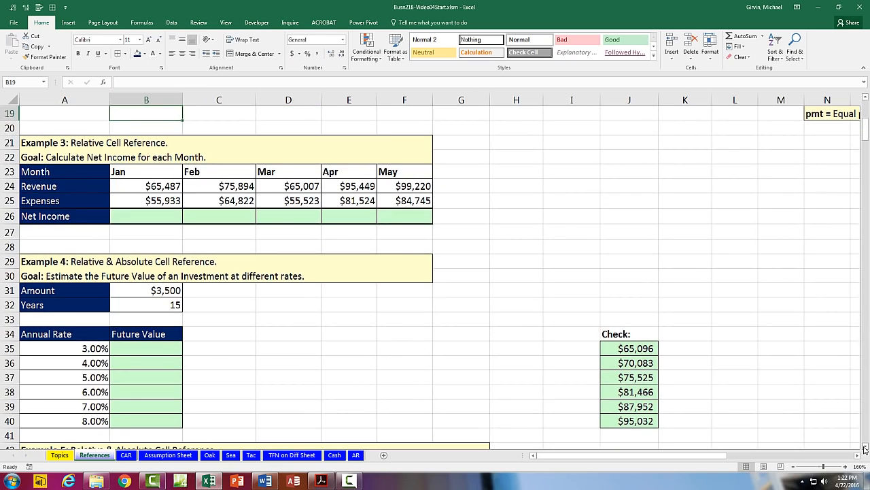
{"action": "double_click", "coordinate": [865, 447]}
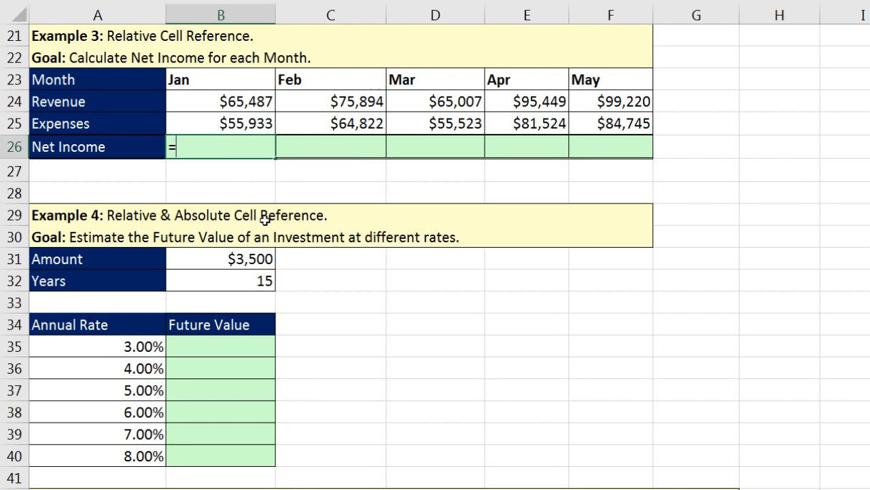
Step: Complete =B24-B25 in B26 with Ctrl+Enter, giving Jan Net Income of $9,554
{"action": "key", "text": "Up"}
{"action": "key", "text": "Up"}
{"action": "type", "text": "-"}
{"action": "key", "text": "Up"}
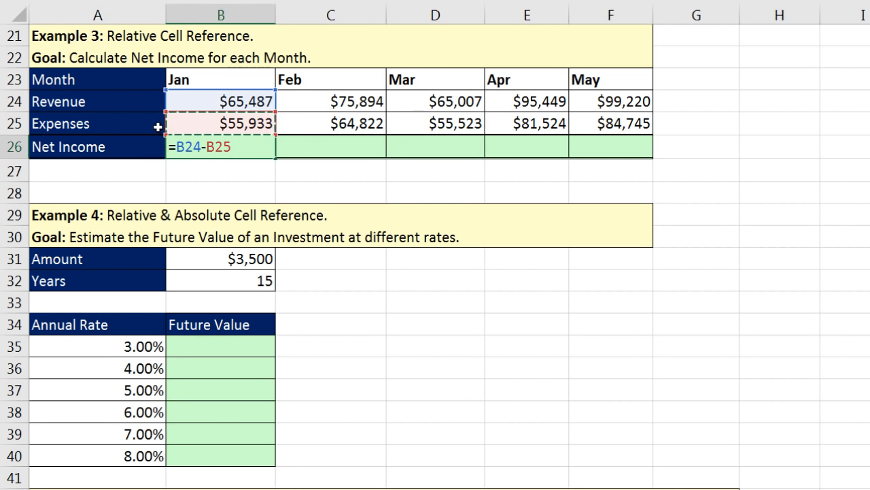
{"action": "key", "text": "ctrl+Return"}
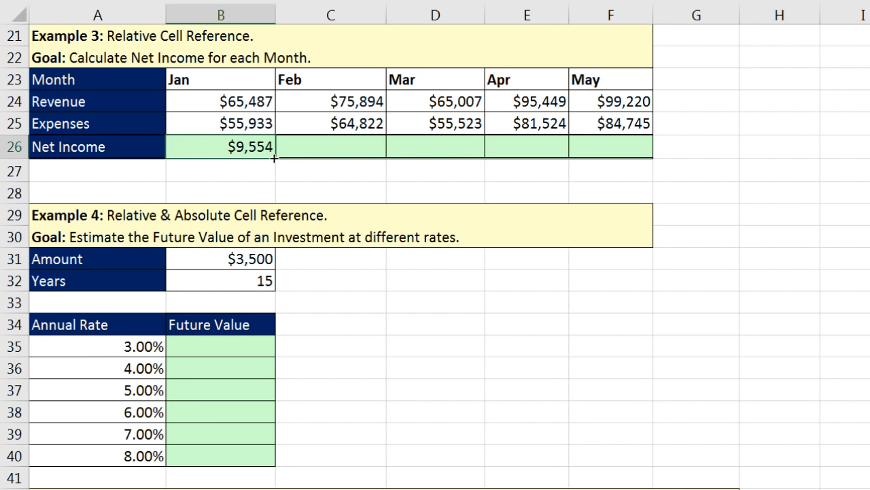
Step: Fill the Net Income formula across to May and confirm F26 reads =F24-F25
{"action": "left_click_drag", "start_coordinate": [274, 158], "coordinate": [638, 151]}
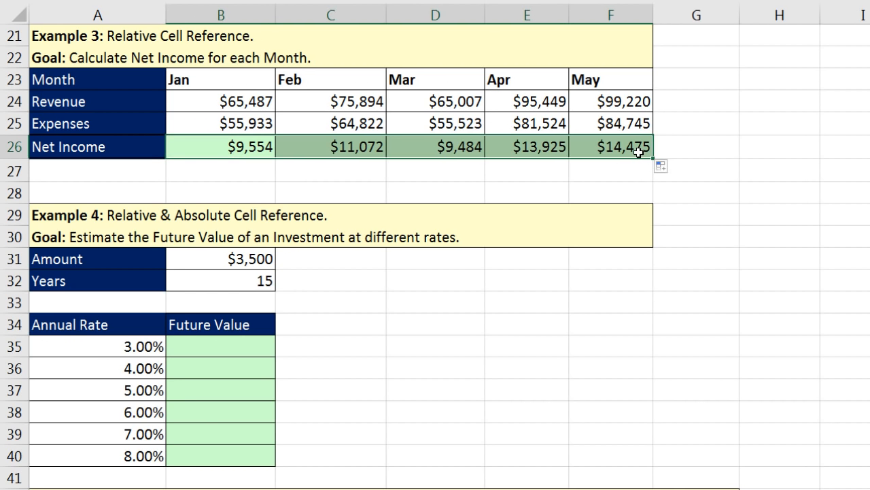
{"action": "left_click", "coordinate": [638, 151]}
{"action": "key", "text": "F2"}
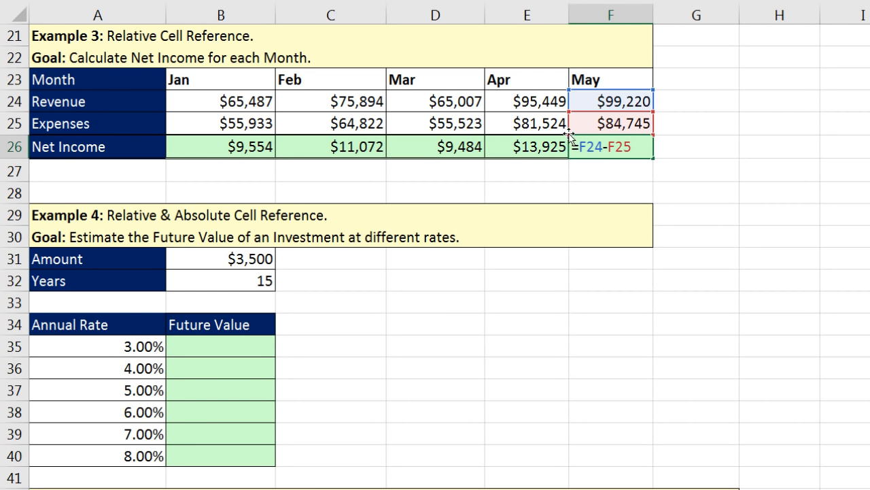
{"action": "key", "text": "Return"}
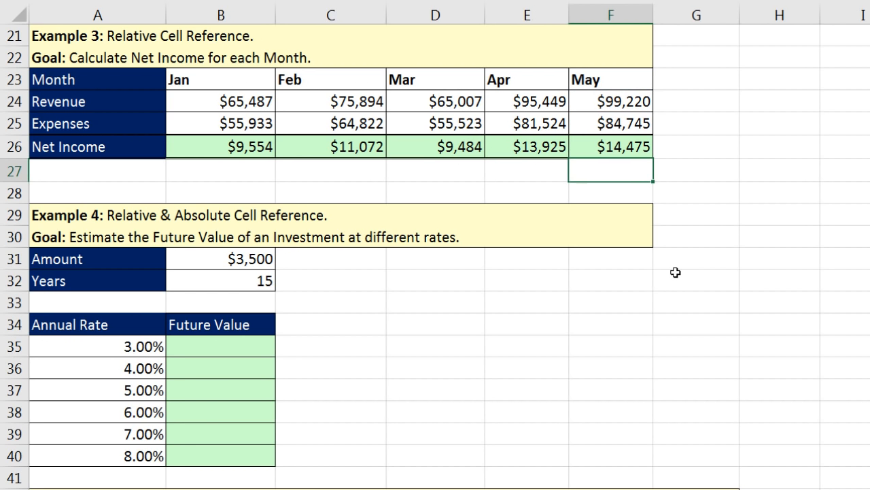
{"action": "left_click", "coordinate": [199, 349]}
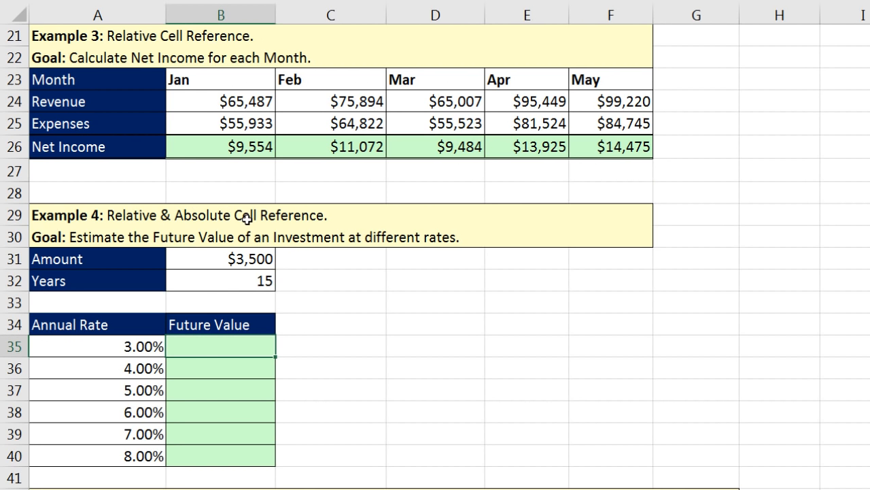
Step: Note the $3,500 Amount and 15 Years, then start =FV(A35, with B32 in the 3.00% Future Value cell B35
{"action": "left_click", "coordinate": [260, 264]}
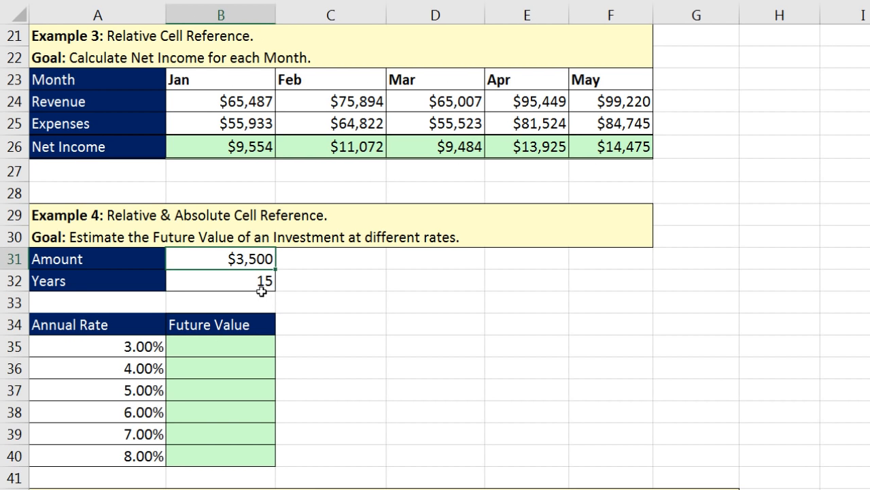
{"action": "left_click", "coordinate": [252, 284]}
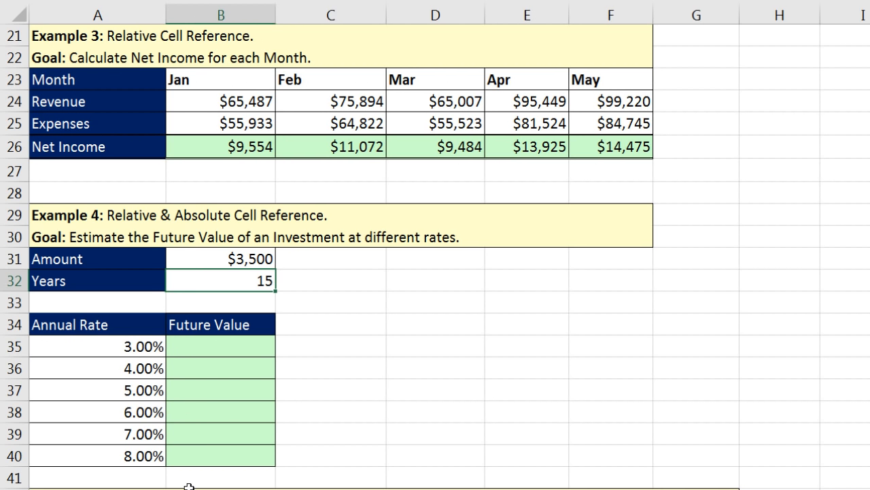
{"action": "left_click", "coordinate": [181, 346]}
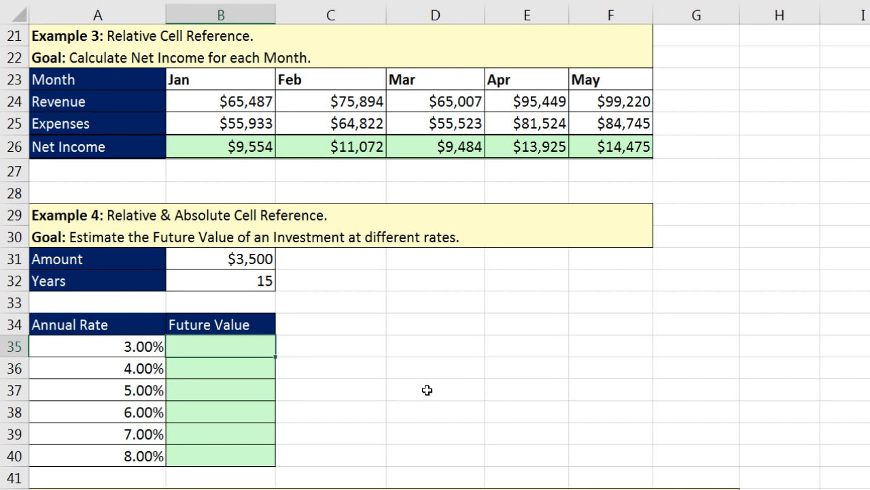
{"action": "type", "text": "="}
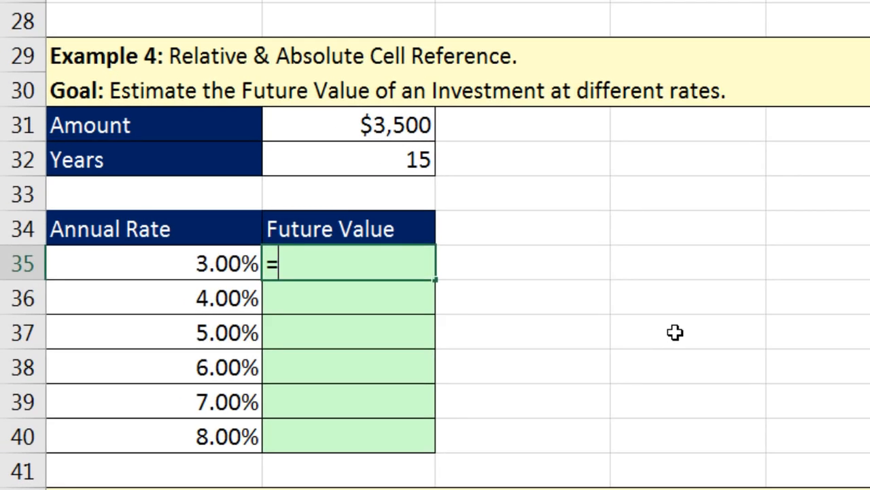
{"action": "type", "text": "fv"}
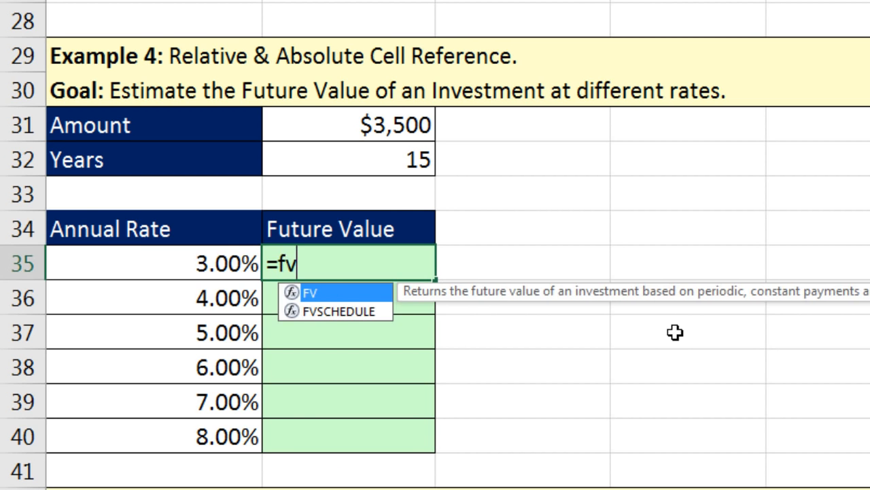
{"action": "key", "text": "Tab"}
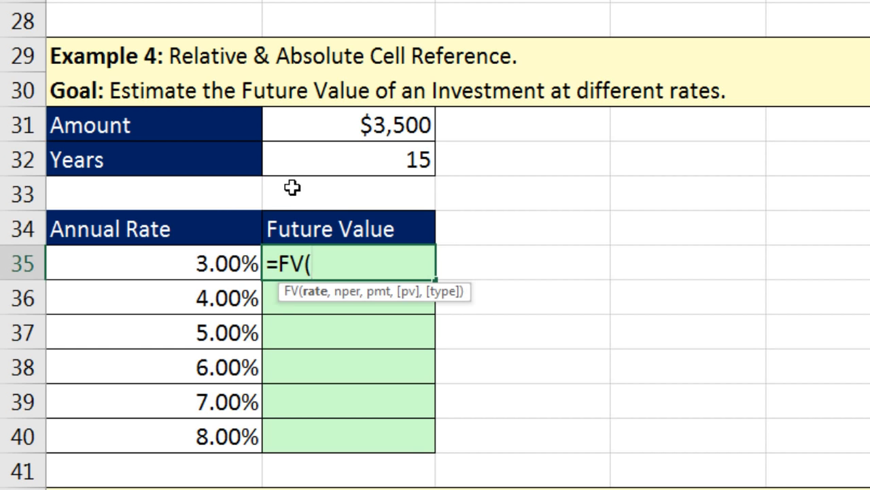
{"action": "left_click", "coordinate": [204, 256]}
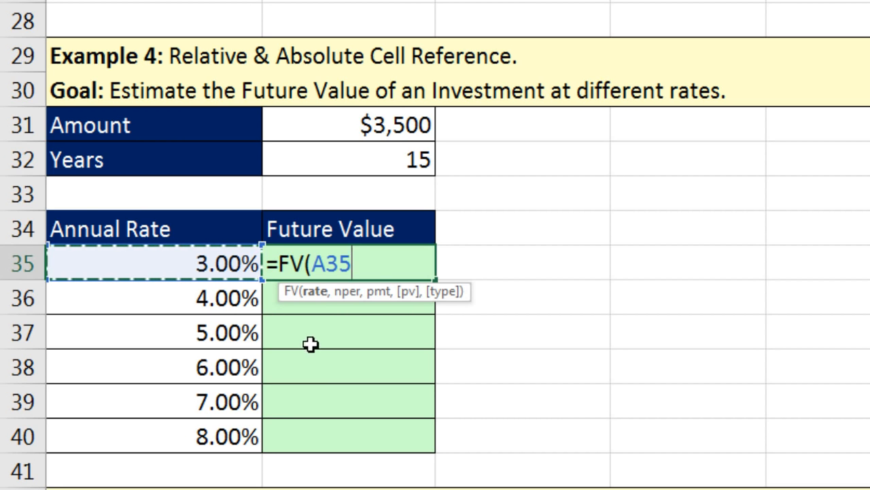
{"action": "type", "text": ","}
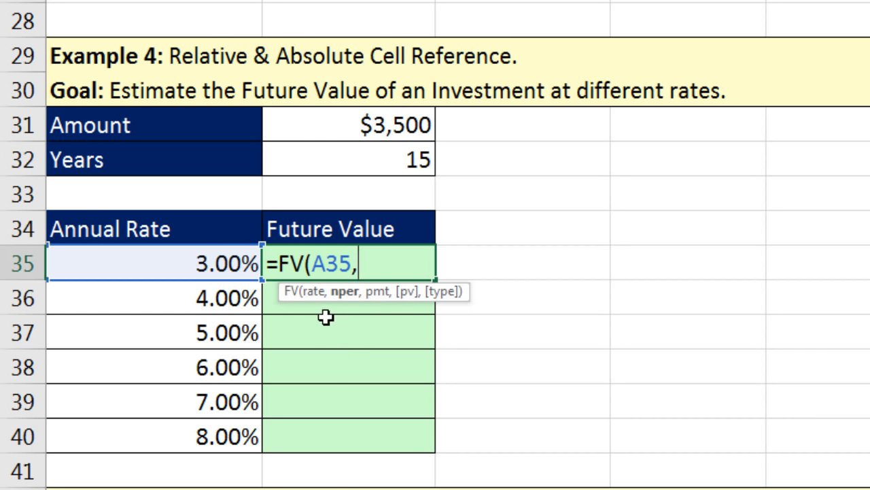
{"action": "left_click", "coordinate": [409, 160]}
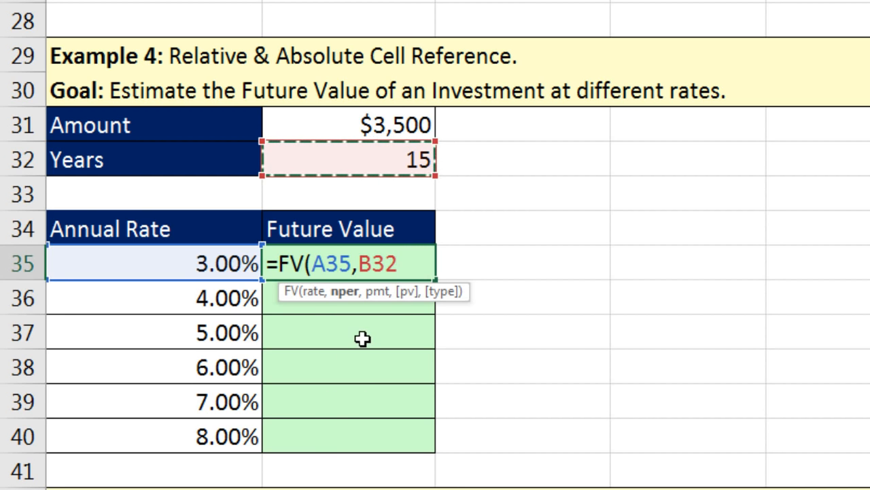
Step: Finish the formula as =FV(A35,$B$32,-$B$31), giving a 3.00% future value of $65,096
{"action": "key", "text": "F4"}
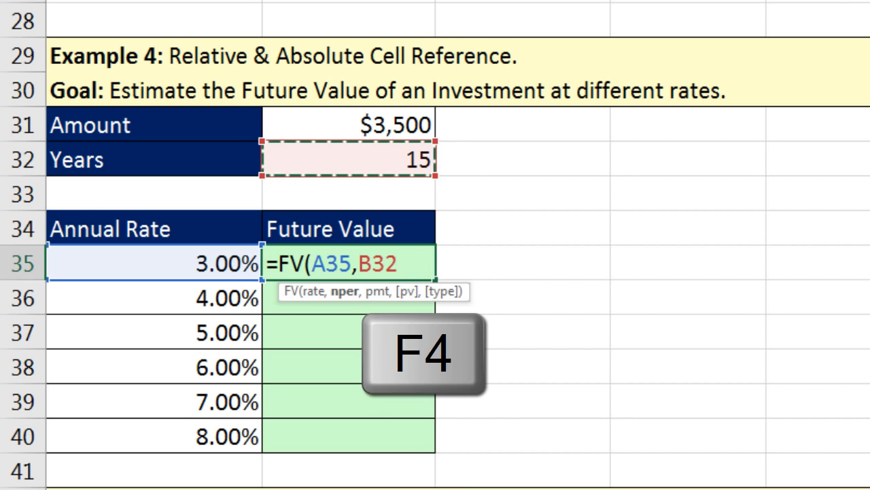
{"action": "key", "text": "F4"}
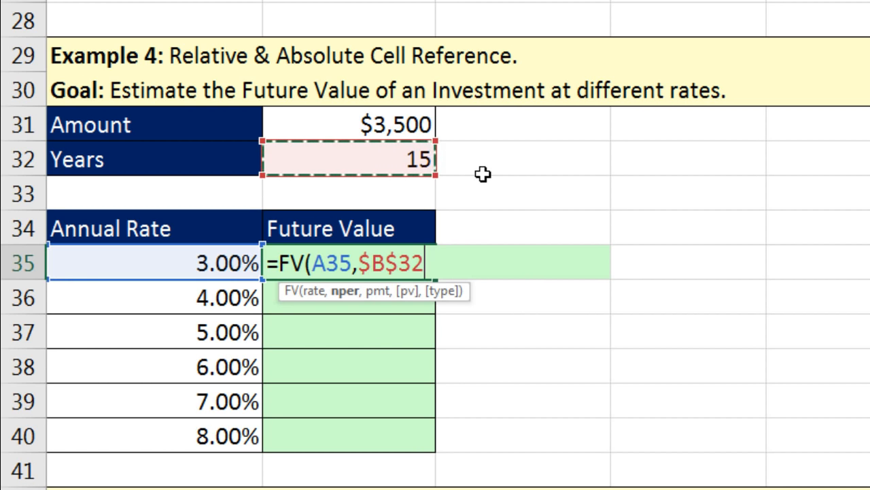
{"action": "type", "text": ",-"}
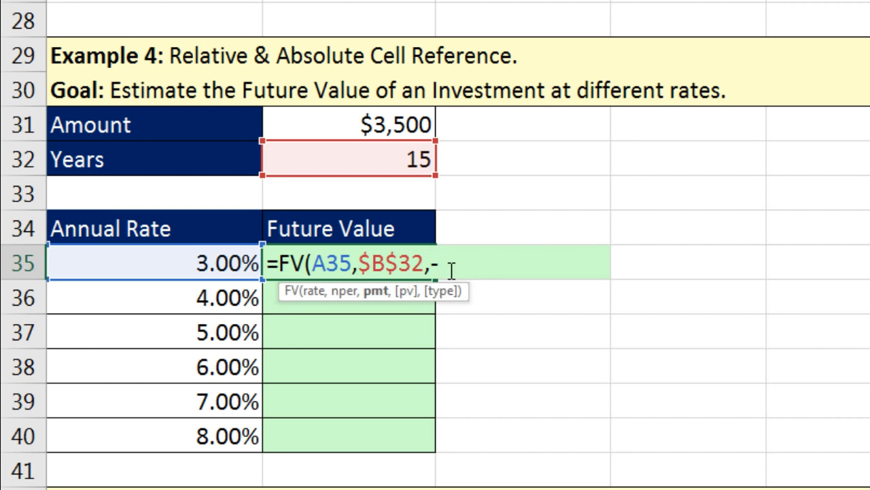
{"action": "left_click", "coordinate": [417, 125]}
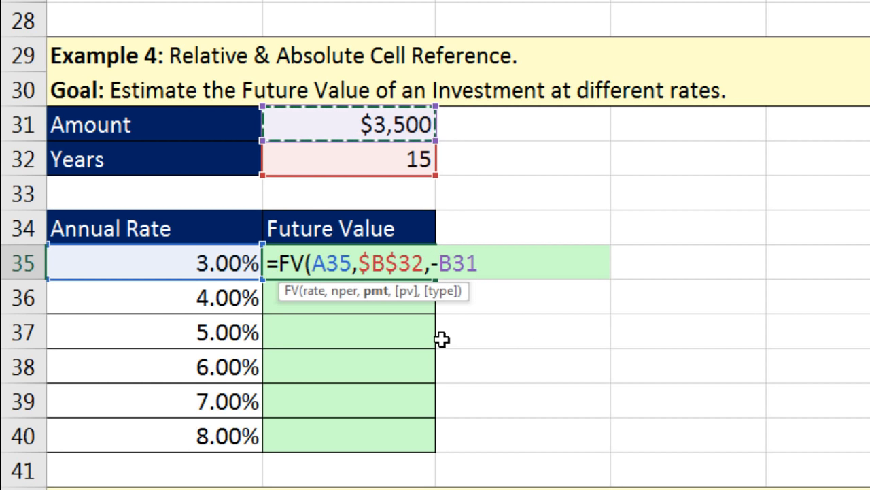
{"action": "key", "text": "F4"}
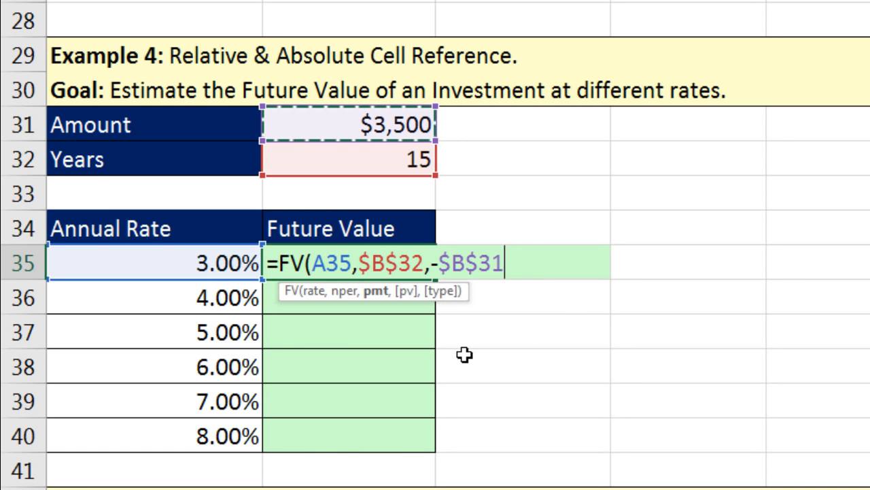
{"action": "type", "text": ")"}
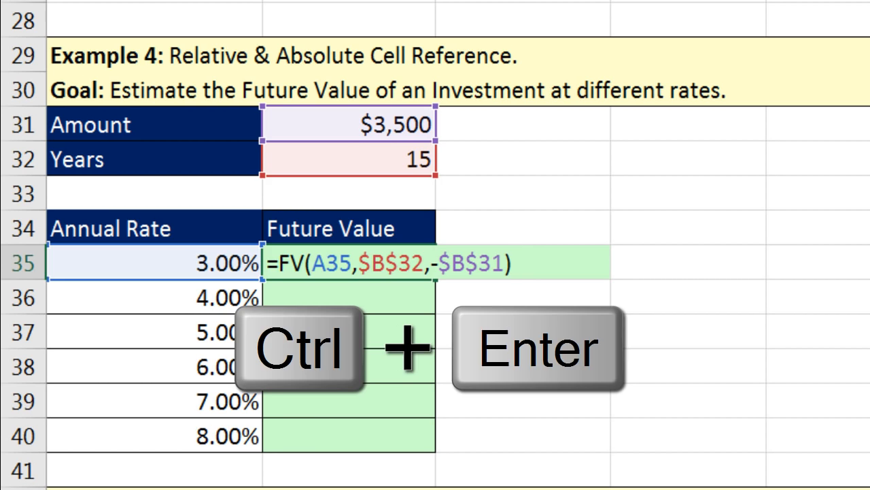
{"action": "key", "text": "ctrl+Return"}
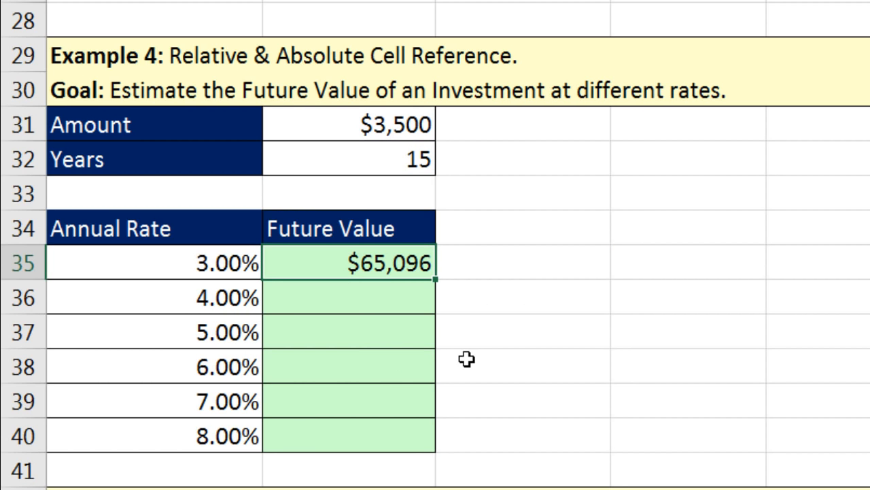
Step: Copy the FV formula down to 8.00% and verify B40 uses $B$32 periods and -$B$31 payment
{"action": "double_click", "coordinate": [438, 279]}
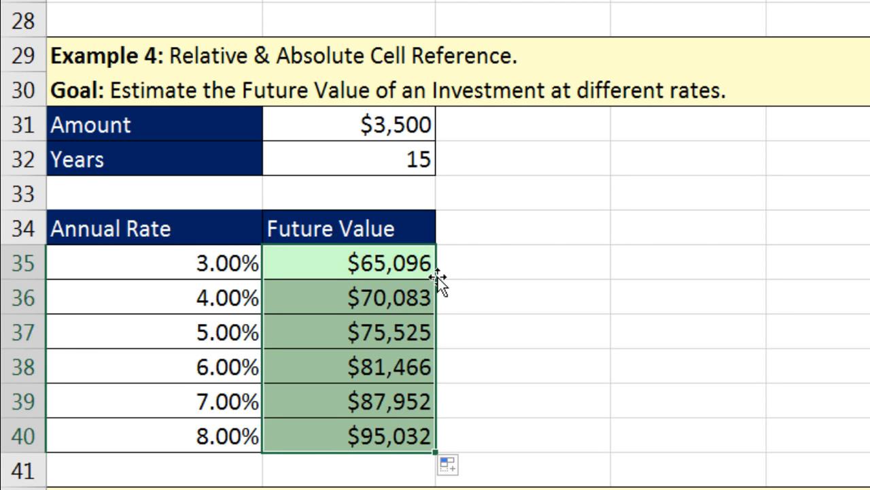
{"action": "left_click", "coordinate": [360, 432]}
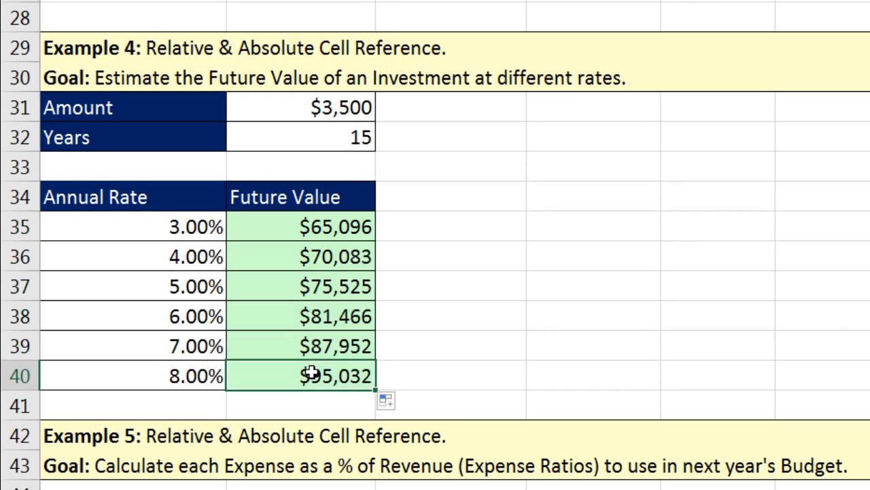
{"action": "key", "text": "F2"}
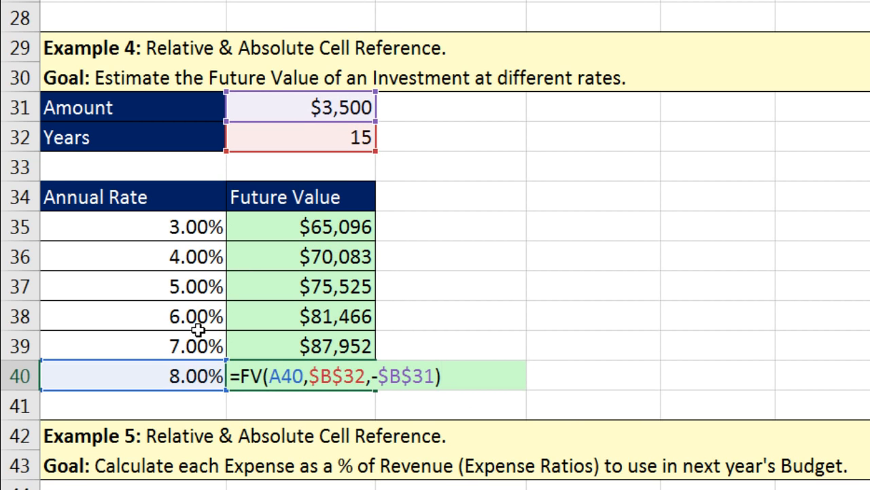
{"action": "left_click", "coordinate": [293, 377]}
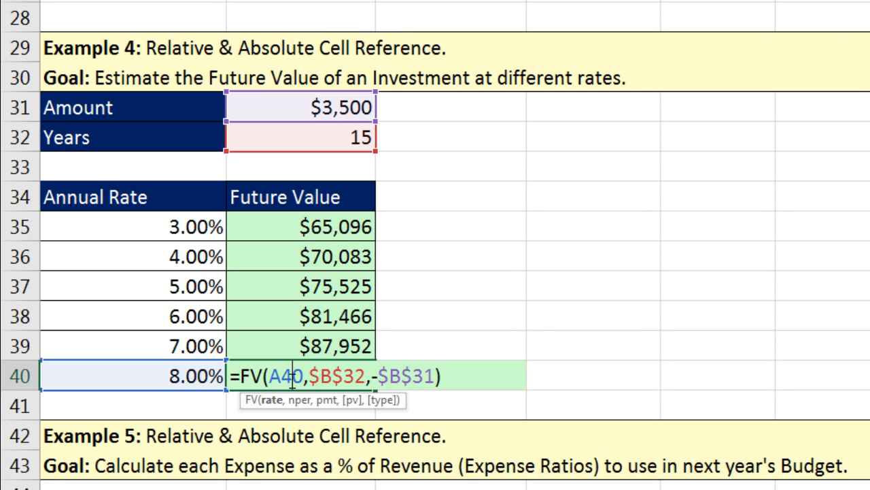
{"action": "left_click", "coordinate": [333, 376]}
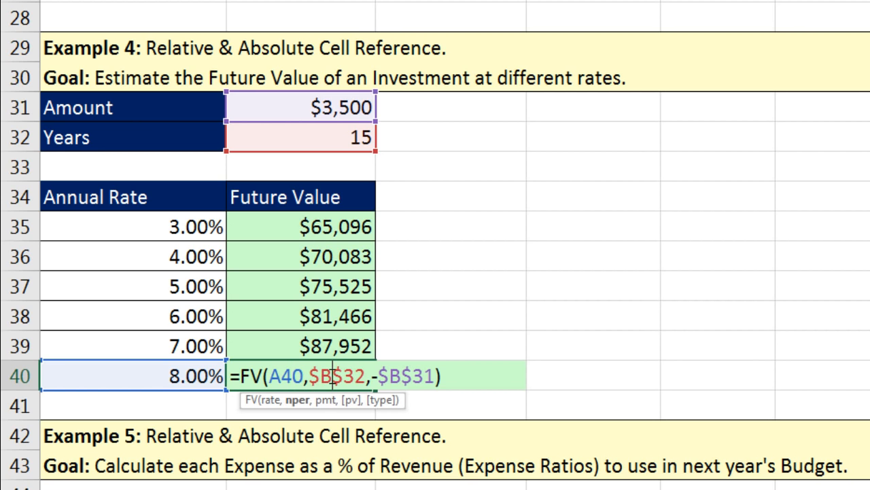
{"action": "left_click", "coordinate": [400, 376]}
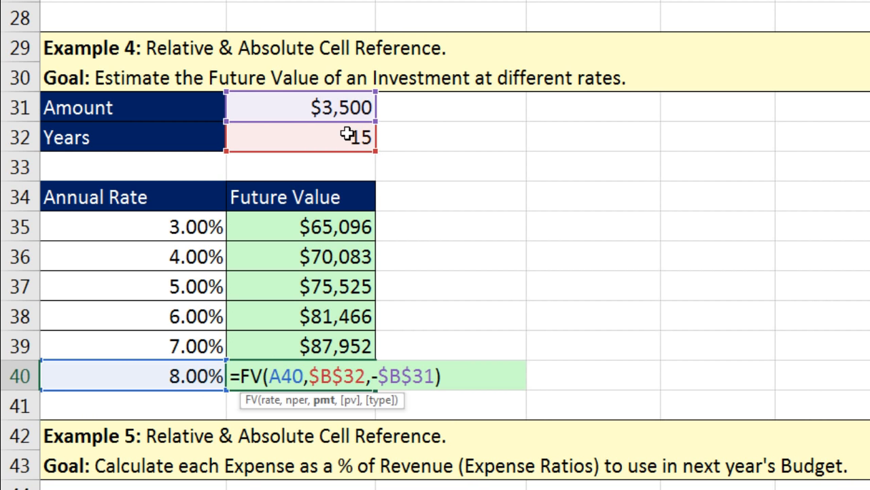
{"action": "key", "text": "Return"}
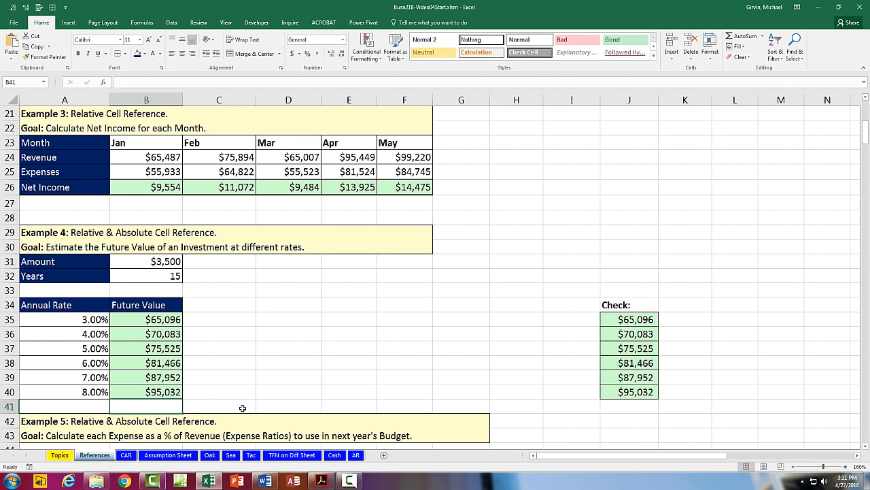
Step: Scroll to Example 5 and select the Revenue, expense amounts and % of Revenue cells, ending on C48
{"action": "scroll", "coordinate": [249, 406], "scroll_direction": "down", "scroll_amount": 7}
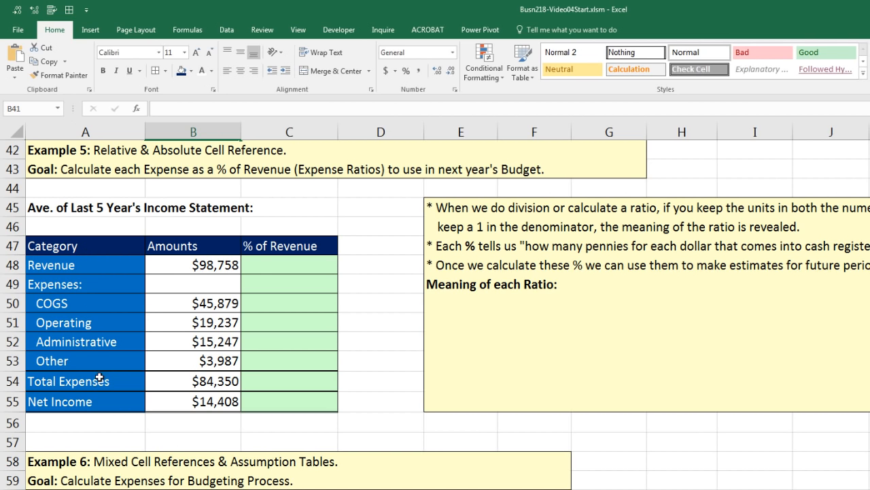
{"action": "left_click", "coordinate": [208, 267]}
{"action": "left_click_drag", "start_coordinate": [214, 303], "coordinate": [224, 360]}
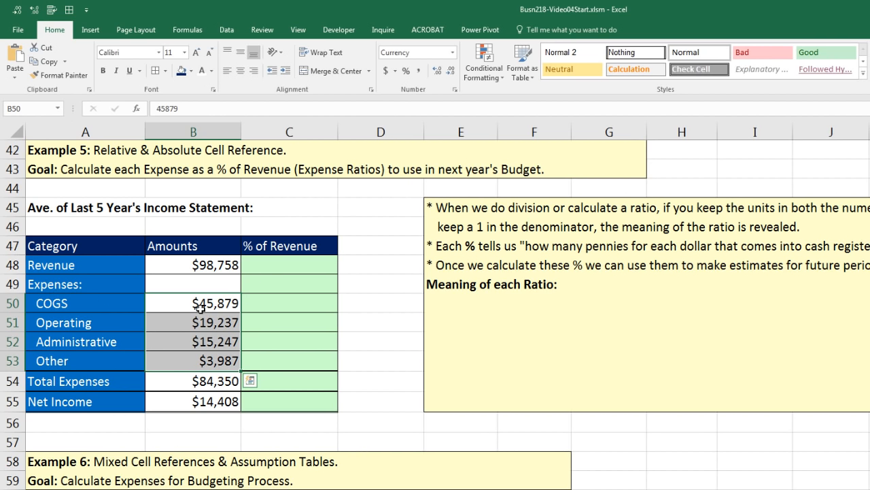
{"action": "left_click", "coordinate": [254, 304]}
{"action": "left_click", "coordinate": [267, 325]}
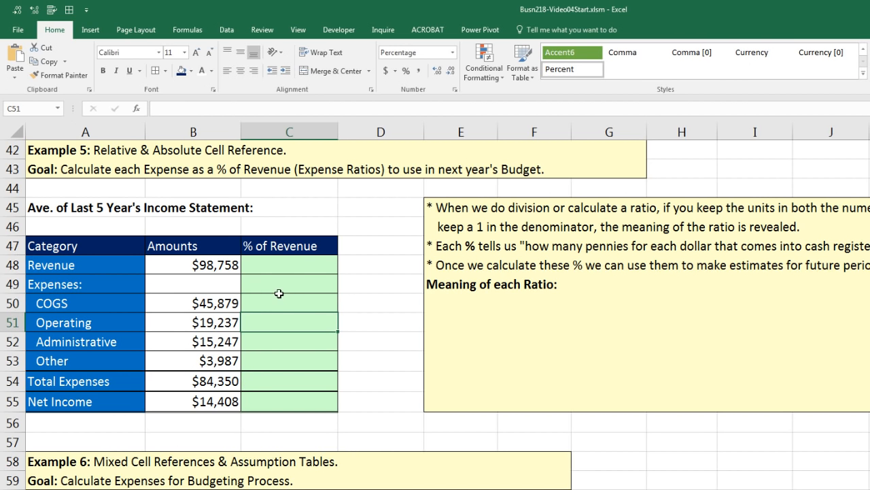
{"action": "left_click_drag", "start_coordinate": [255, 300], "coordinate": [272, 362]}
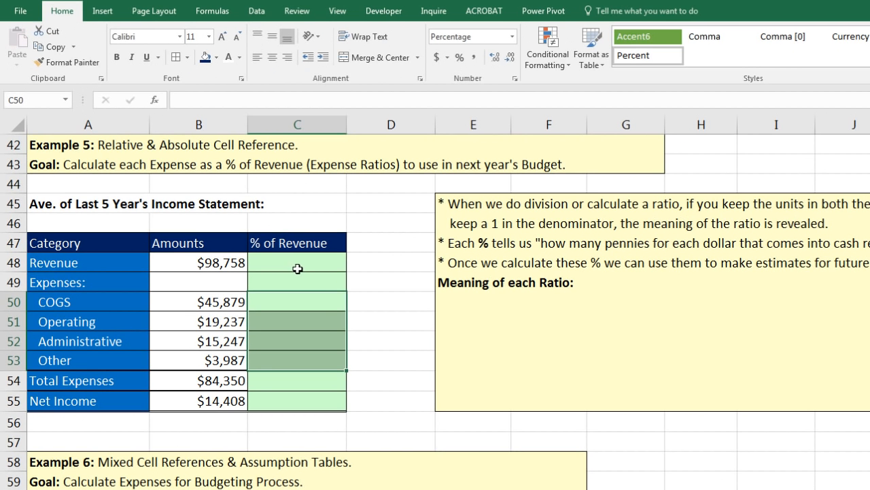
{"action": "left_click", "coordinate": [278, 262]}
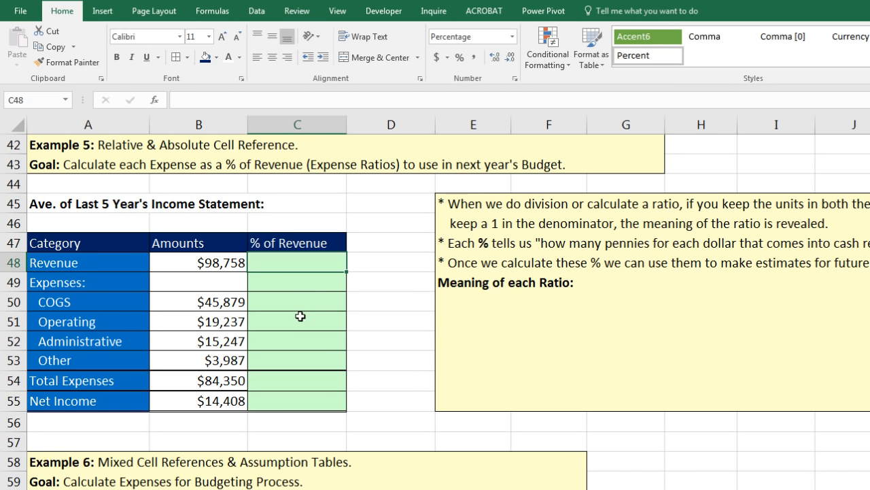
Step: Enter =B48/$B$48 in C48 to show 100.00%, then copy it
{"action": "type", "text": "="}
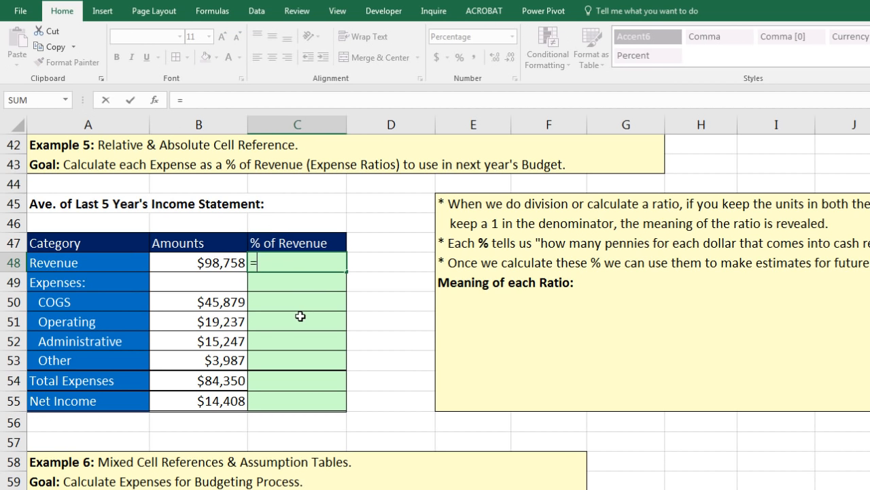
{"action": "key", "text": "Left"}
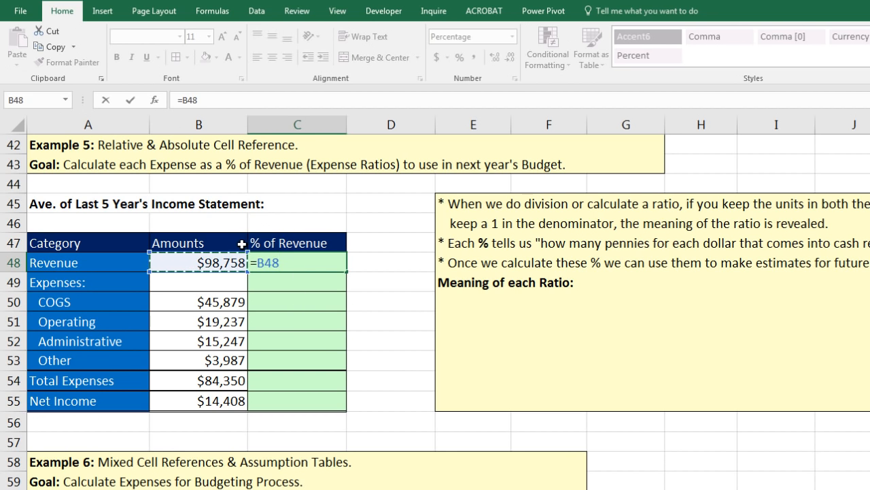
{"action": "type", "text": "/"}
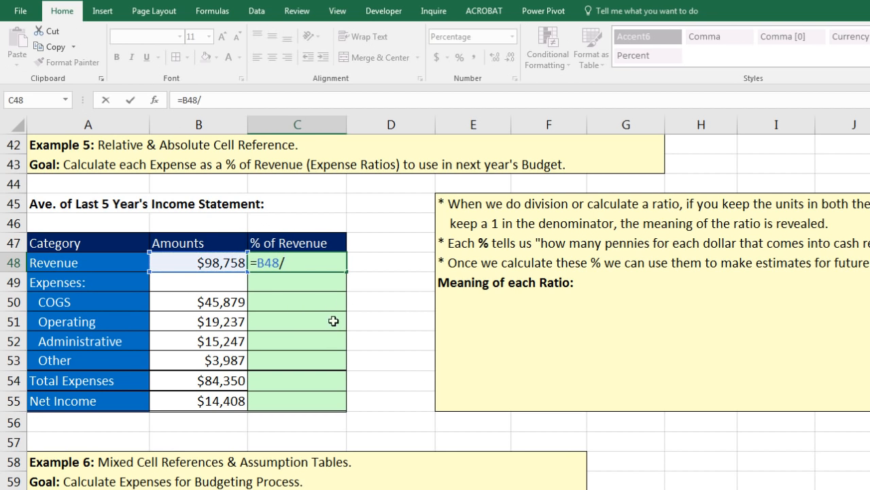
{"action": "left_click", "coordinate": [221, 259]}
{"action": "key", "text": "F4"}
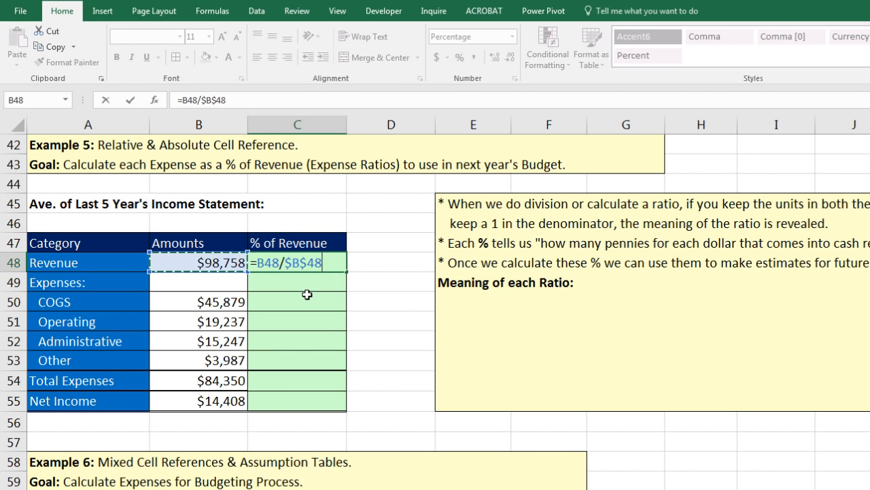
{"action": "key", "text": "ctrl+Return"}
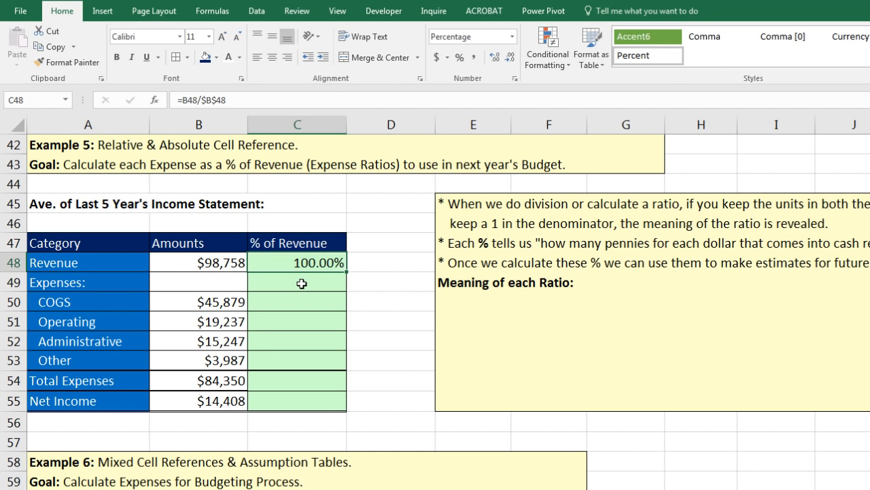
{"action": "key", "text": "ctrl+c"}
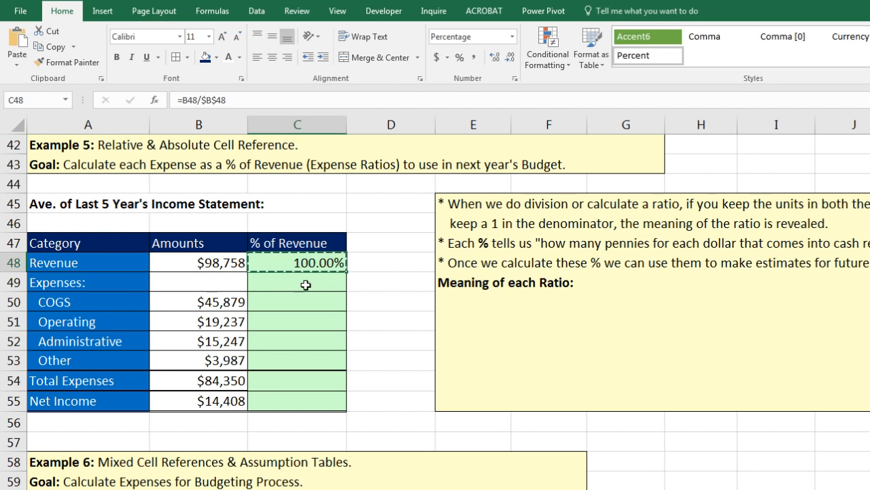
Step: Paste the ratio as formulas only into C50:C55, giving COGS 46.46% through Net Income 14.59%
{"action": "left_click", "coordinate": [288, 302]}
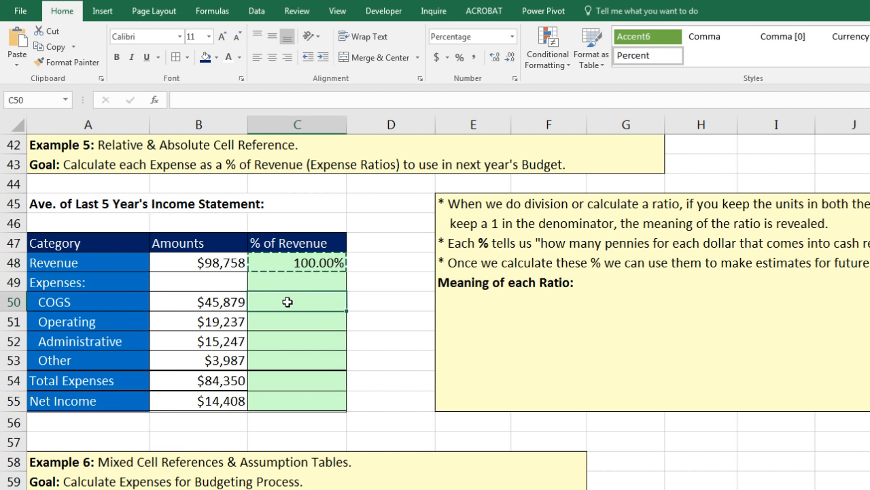
{"action": "key", "text": "shift"}
{"action": "key", "text": "shift+Down"}
{"action": "key", "text": "shift+Down"}
{"action": "key", "text": "shift+Down"}
{"action": "key", "text": "shift+Down"}
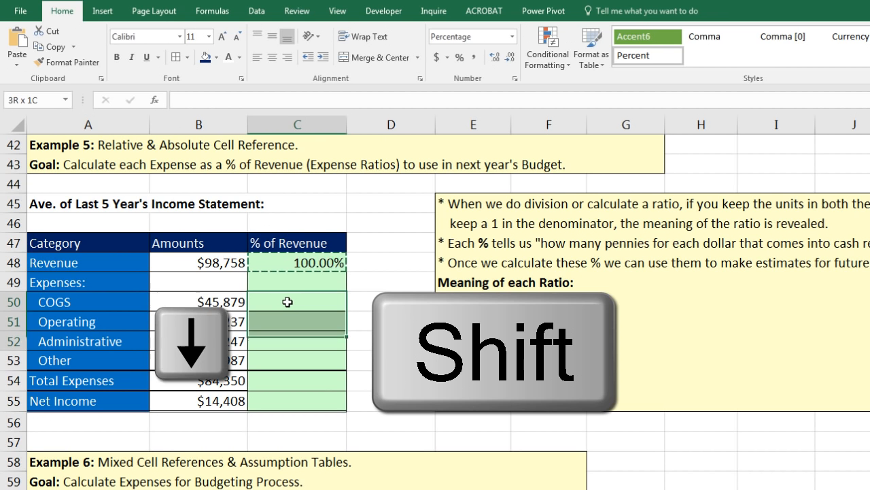
{"action": "key", "text": "shift+Down"}
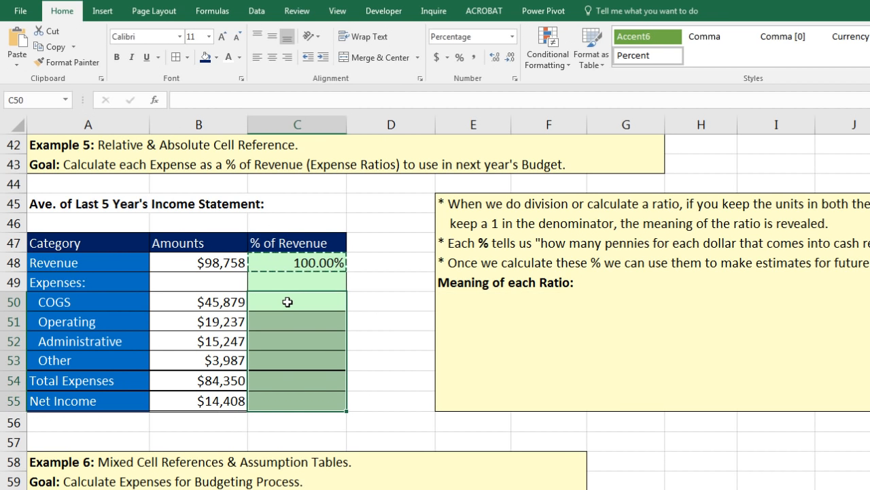
{"action": "key", "text": "ctrl+v"}
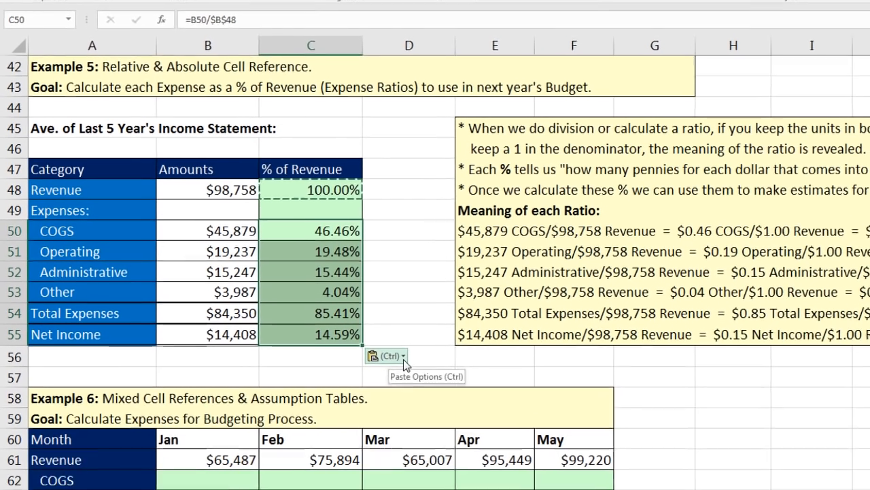
{"action": "left_click", "coordinate": [391, 406]}
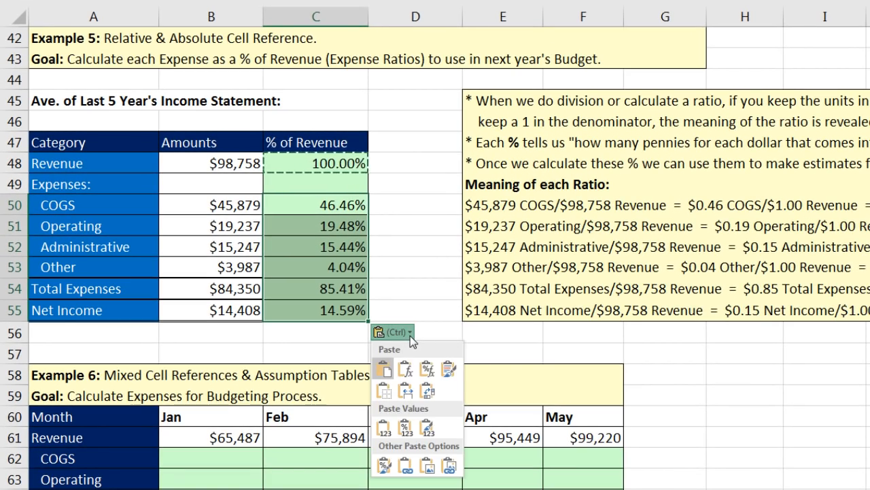
{"action": "left_click", "coordinate": [408, 371]}
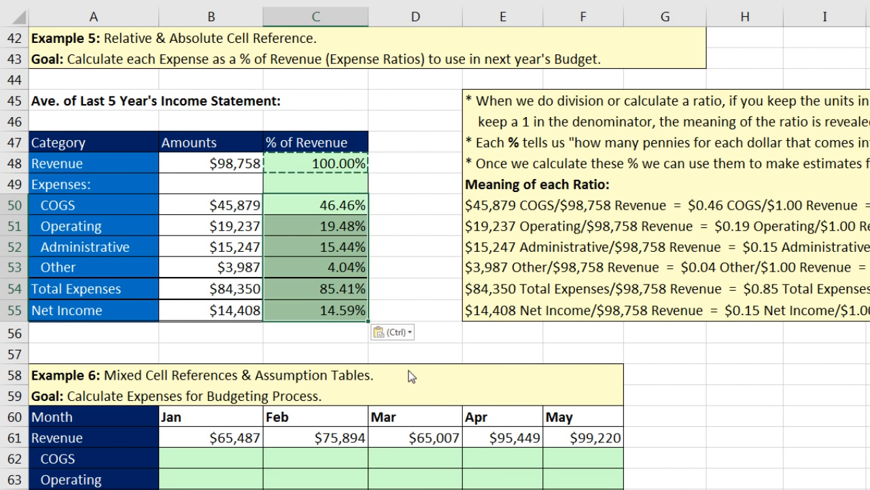
{"action": "left_click", "coordinate": [339, 208]}
{"action": "key", "text": "F2"}
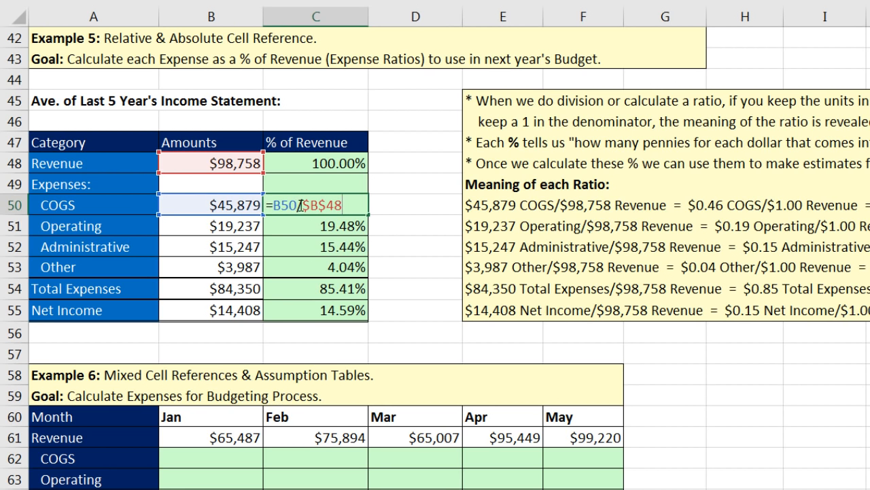
{"action": "key", "text": "ctrl+Return"}
{"action": "double_click", "coordinate": [329, 229]}
{"action": "key", "text": "Escape"}
{"action": "double_click", "coordinate": [332, 247]}
{"action": "key", "text": "Escape"}
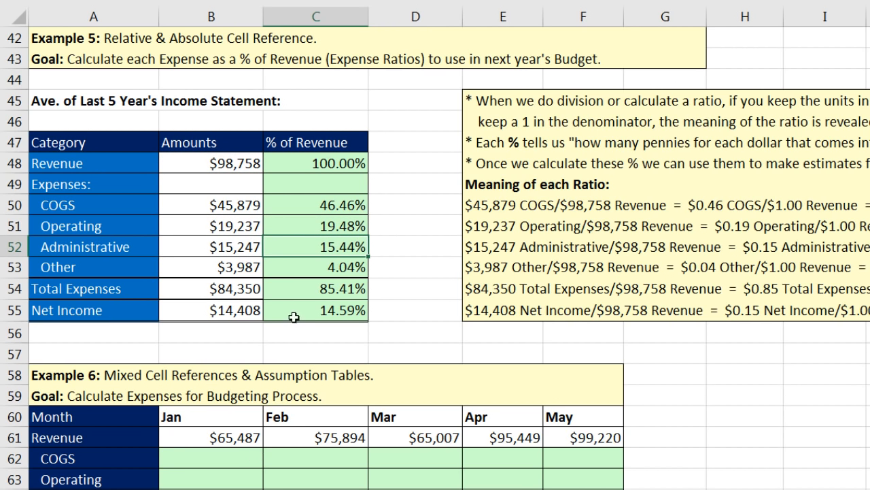
{"action": "left_click", "coordinate": [291, 208]}
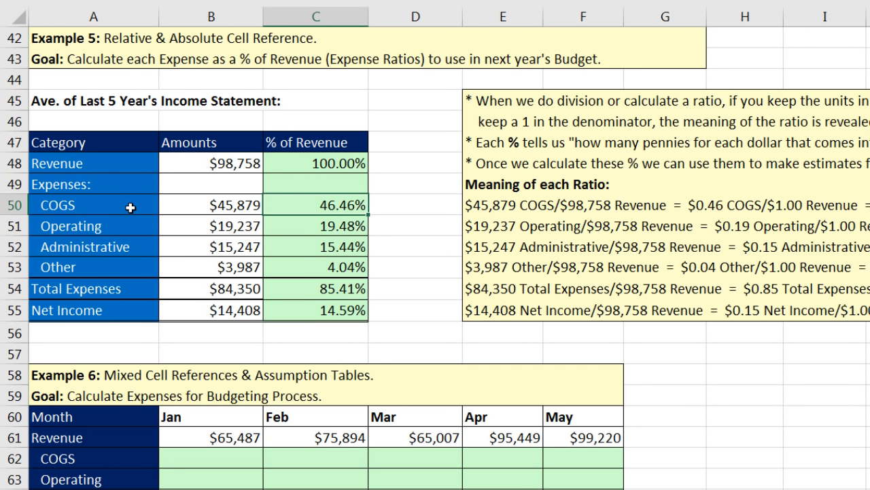
{"action": "left_click", "coordinate": [304, 228]}
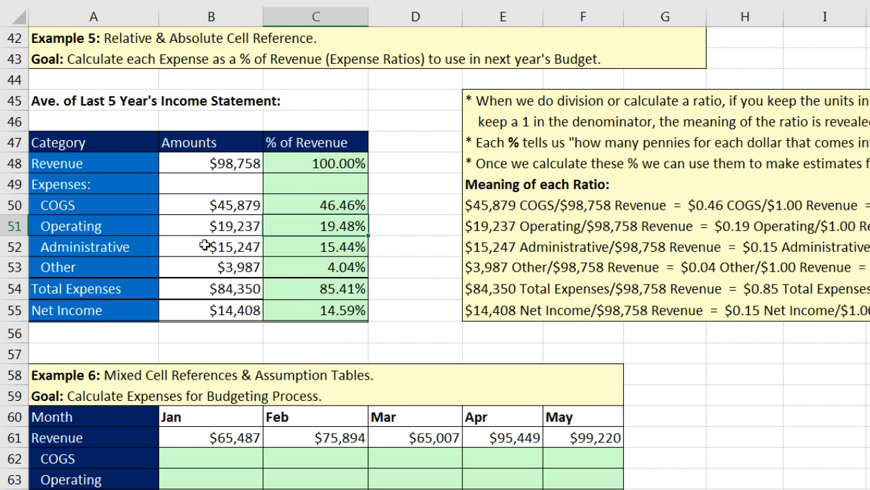
{"action": "left_click", "coordinate": [134, 230]}
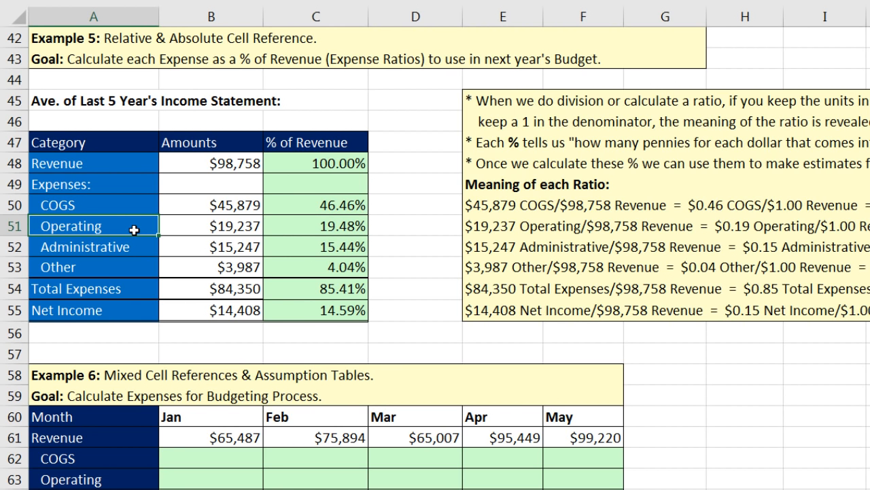
{"action": "double_click", "coordinate": [294, 212]}
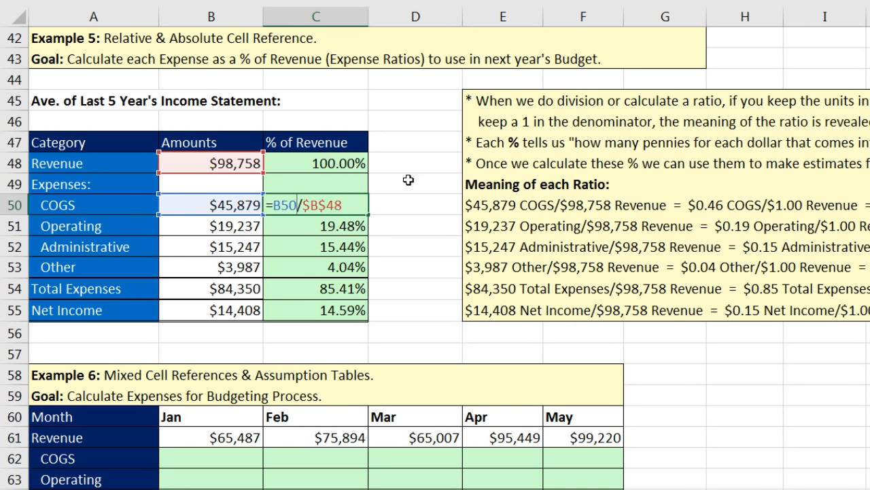
{"action": "key", "text": "ctrl+Return"}
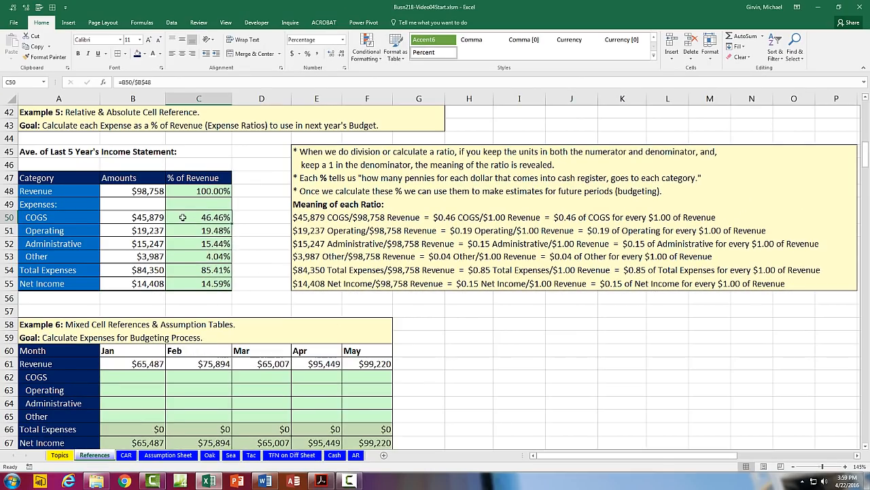
{"action": "left_click_drag", "start_coordinate": [183, 221], "coordinate": [189, 253]}
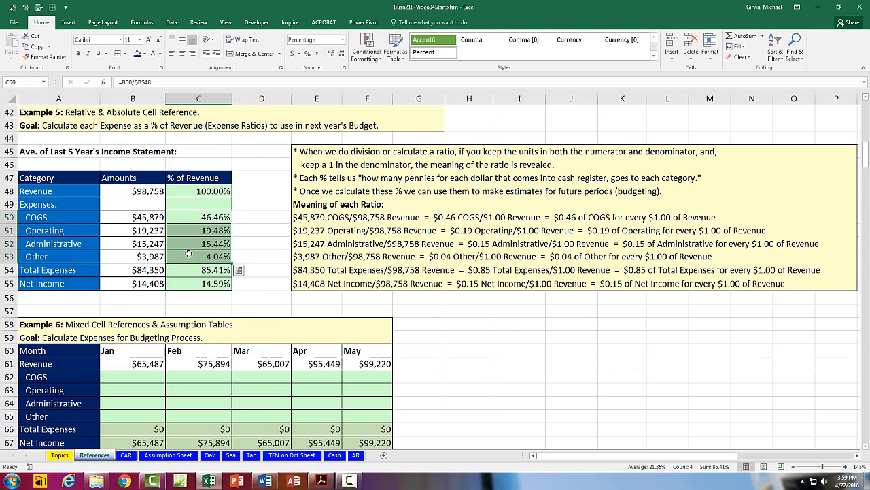
{"action": "scroll", "coordinate": [189, 253], "scroll_direction": "down", "scroll_amount": 4}
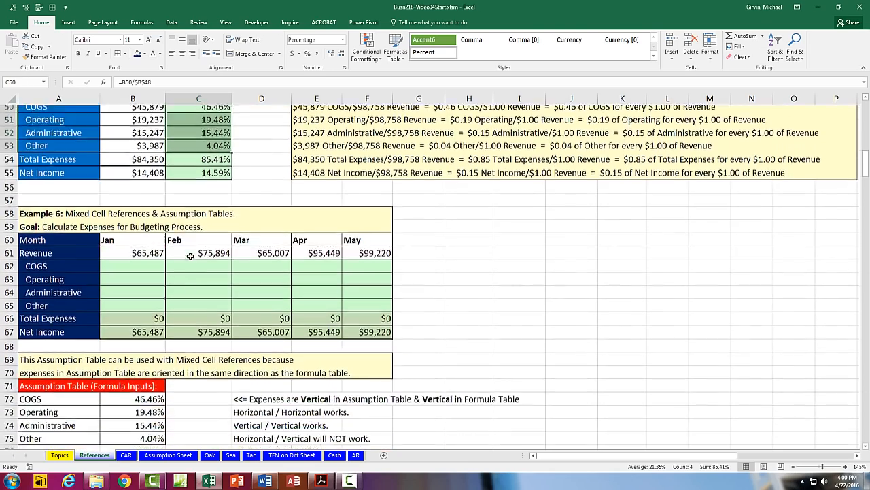
{"action": "left_click", "coordinate": [866, 444]}
{"action": "left_click", "coordinate": [867, 444]}
{"action": "left_click", "coordinate": [866, 444]}
{"action": "left_click", "coordinate": [867, 444]}
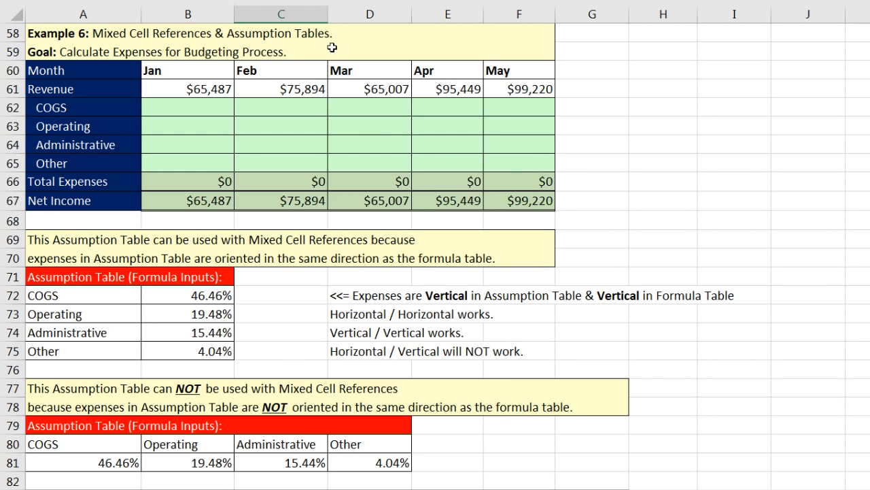
{"action": "left_click_drag", "start_coordinate": [117, 297], "coordinate": [117, 354]}
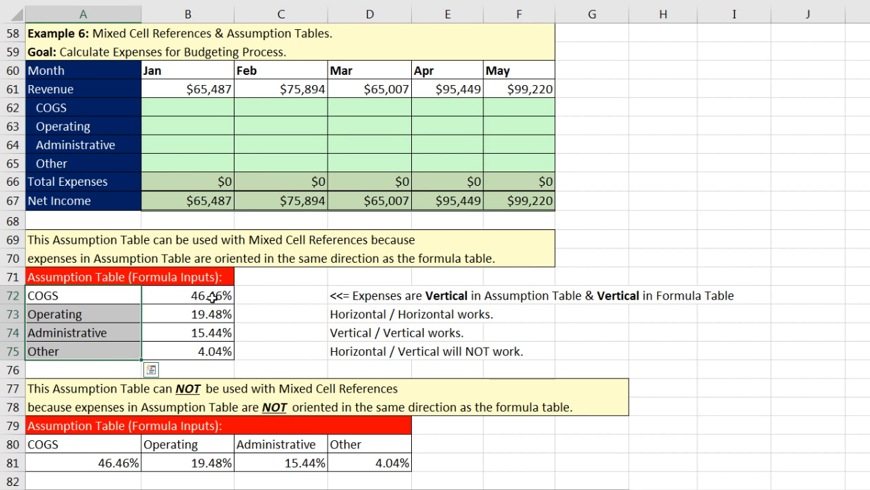
{"action": "left_click_drag", "start_coordinate": [214, 296], "coordinate": [217, 352]}
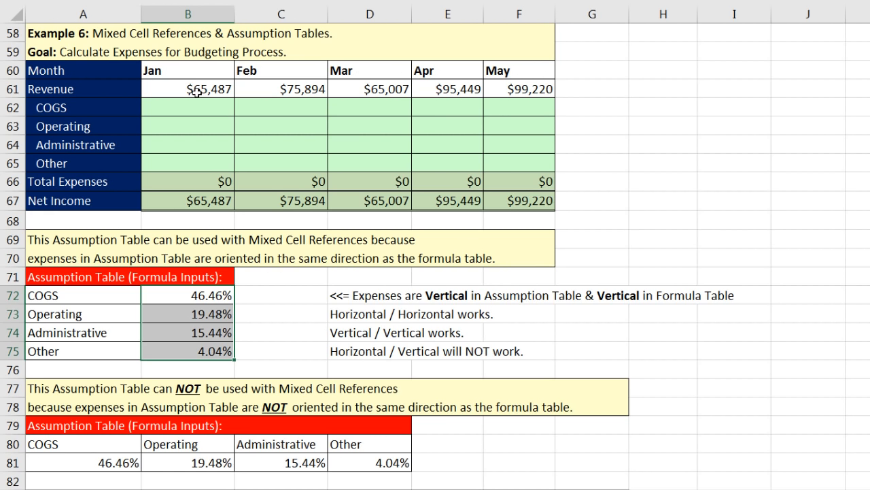
{"action": "left_click_drag", "start_coordinate": [195, 89], "coordinate": [502, 94]}
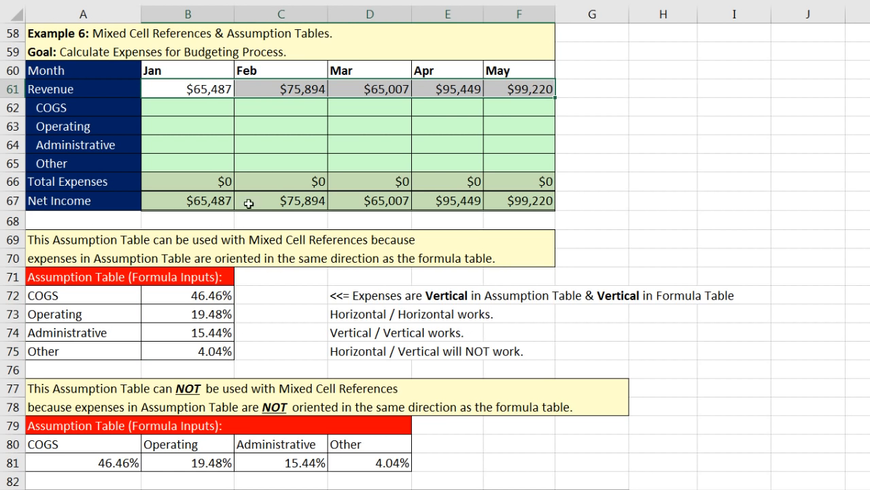
{"action": "key", "text": "alt+equal"}
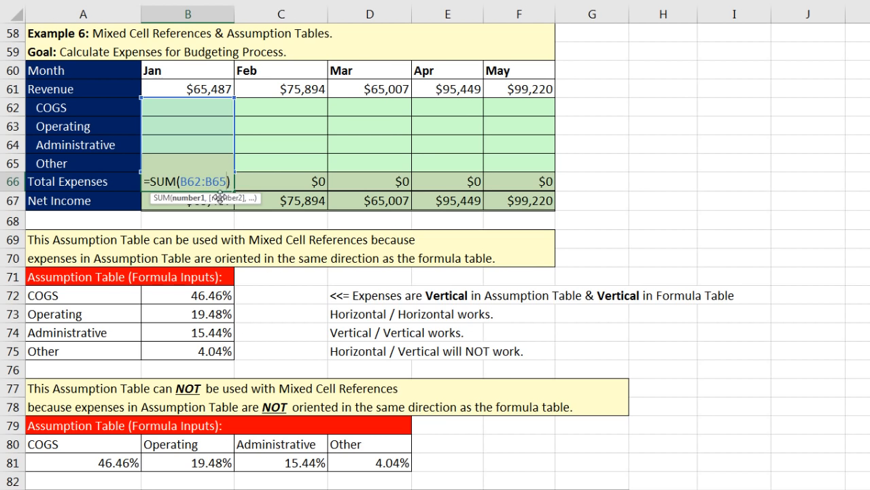
{"action": "key", "text": "Return"}
{"action": "double_click", "coordinate": [207, 202]}
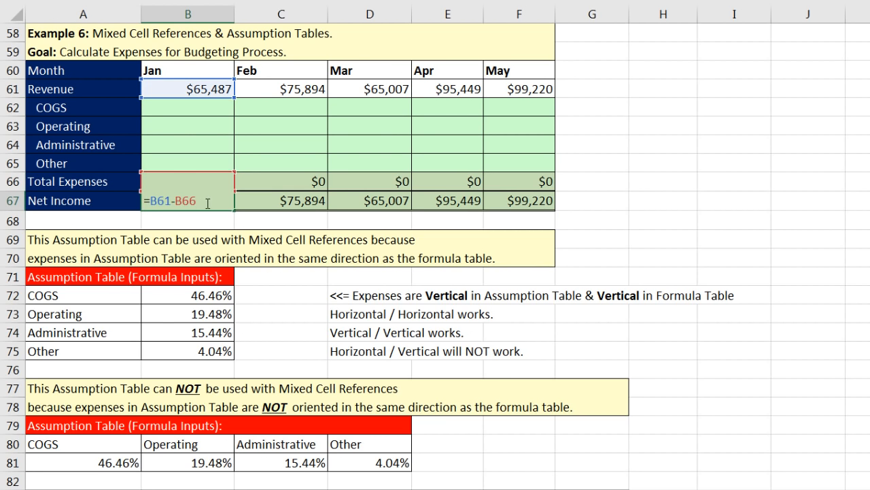
{"action": "key", "text": "Escape"}
{"action": "left_click", "coordinate": [204, 106]}
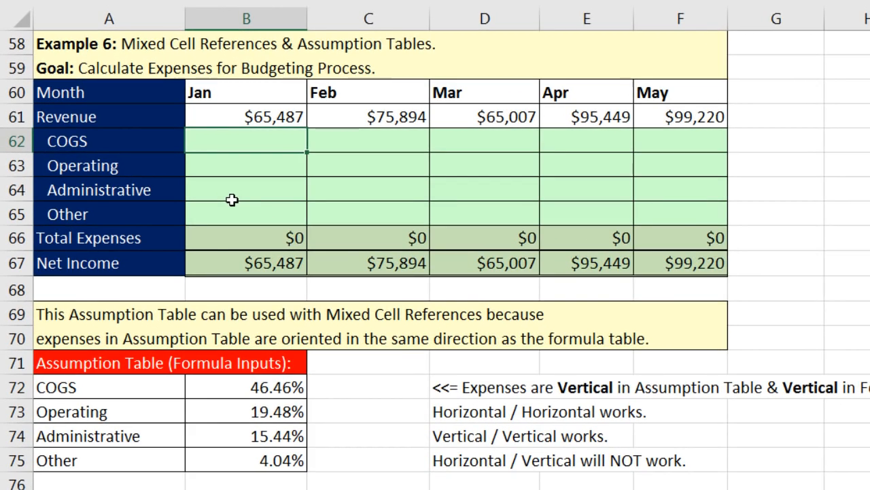
Step: Enter =$B$61*B72 in B62 for January COGS
{"action": "type", "text": "="}
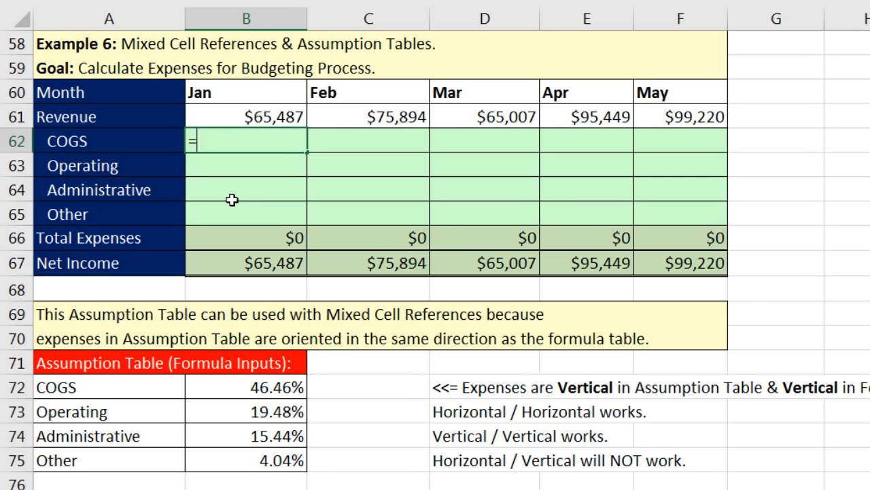
{"action": "left_click", "coordinate": [253, 118]}
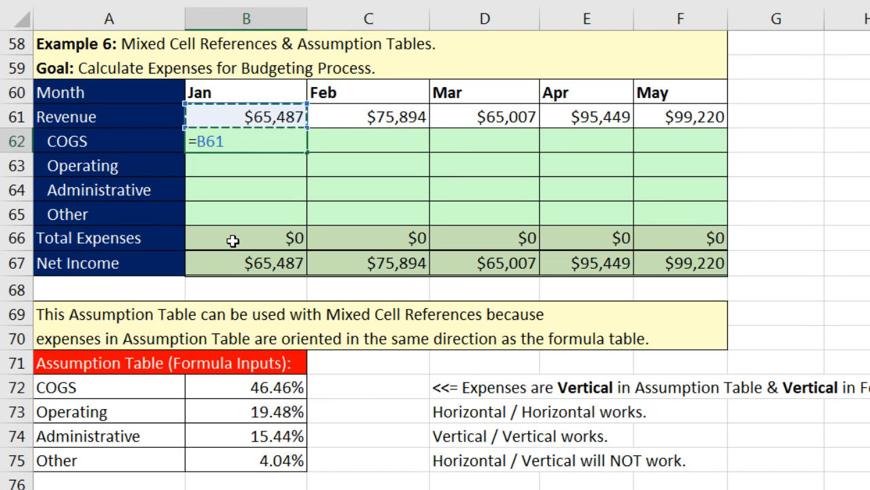
{"action": "key", "text": "F4"}
{"action": "type", "text": "*"}
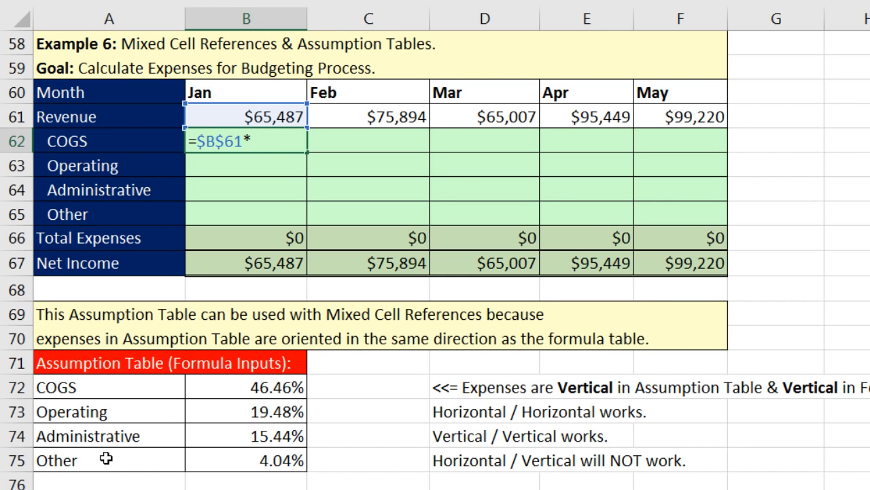
{"action": "left_click", "coordinate": [244, 386]}
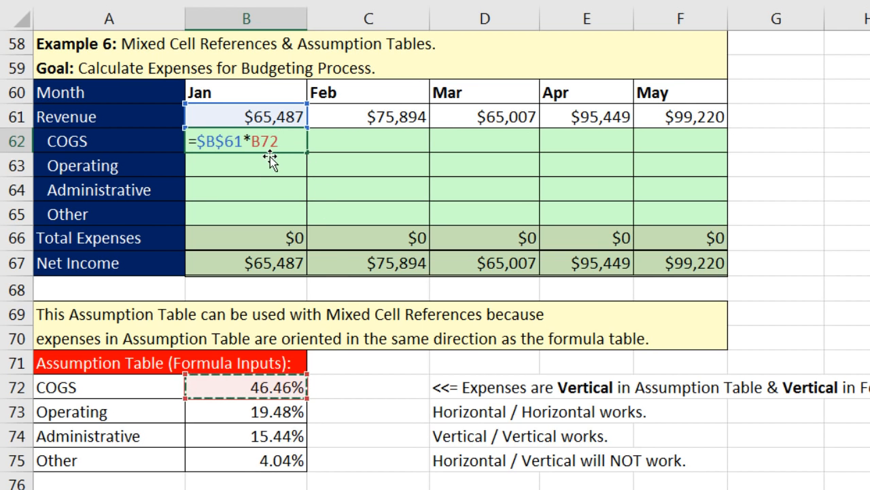
{"action": "key", "text": "ctrl+Return"}
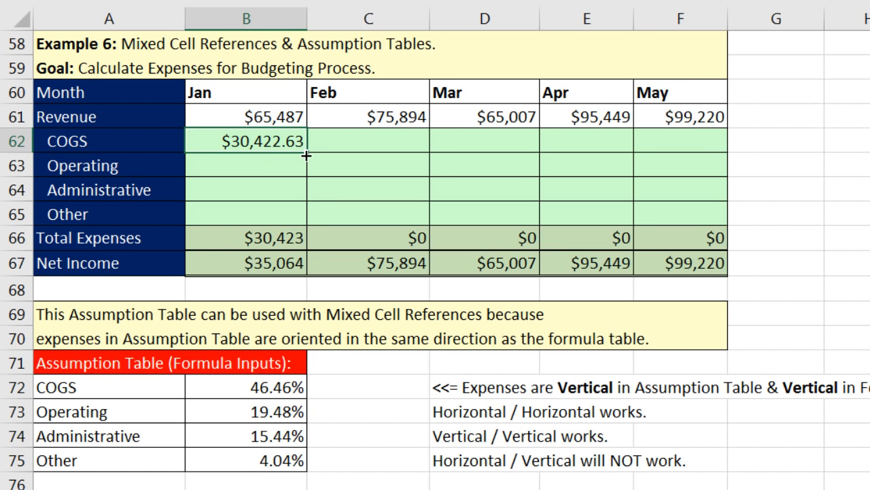
Step: Fill the January formula down to B65 and verify the Other formula showing $2,643.80
{"action": "left_click_drag", "start_coordinate": [306, 156], "coordinate": [307, 219]}
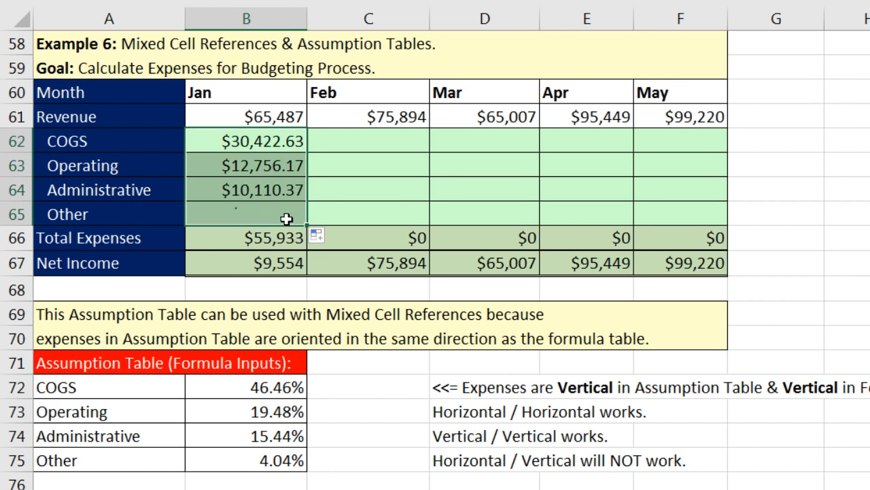
{"action": "left_click", "coordinate": [281, 216]}
{"action": "key", "text": "F2"}
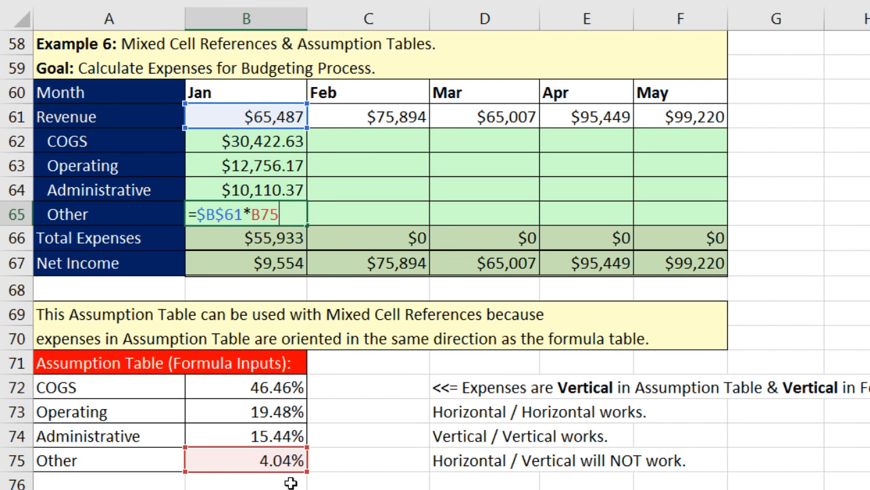
{"action": "key", "text": "Return"}
{"action": "left_click", "coordinate": [340, 136]}
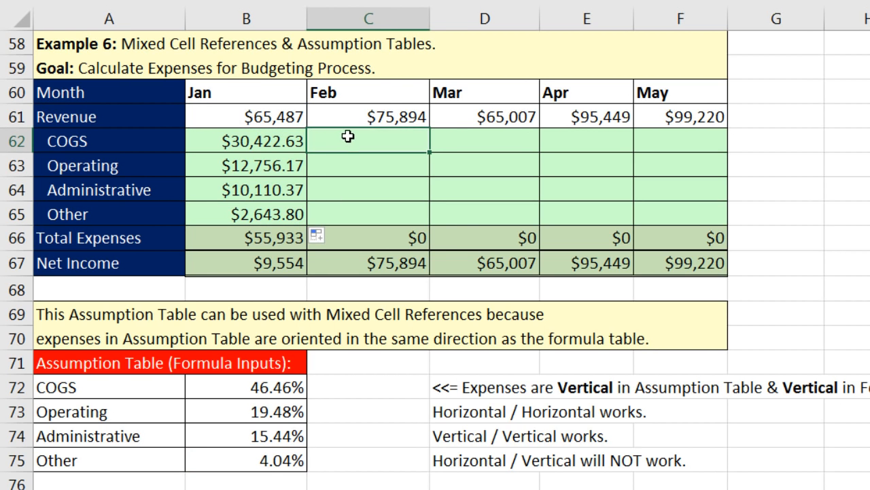
Step: Enter =$C$61*B72 for February COGS, fill it down to C65, then clear those results
{"action": "type", "text": "="}
{"action": "left_click", "coordinate": [371, 119]}
{"action": "key", "text": "F4"}
{"action": "type", "text": "*"}
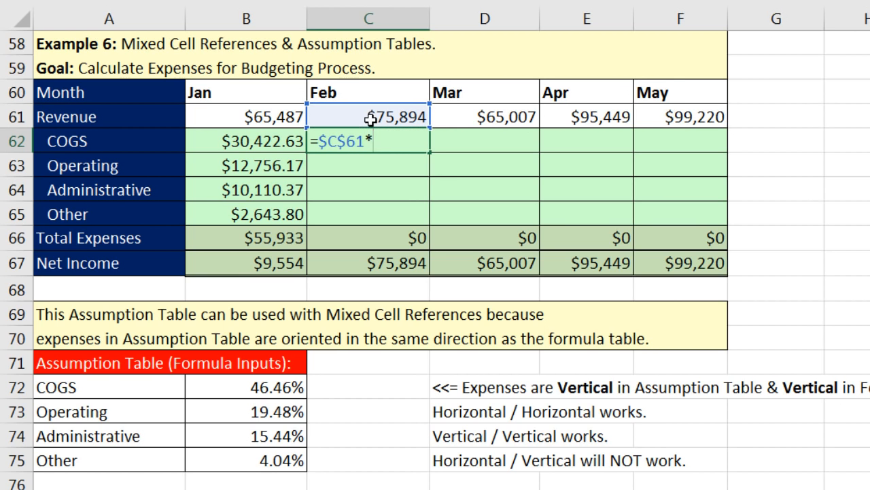
{"action": "left_click", "coordinate": [285, 387]}
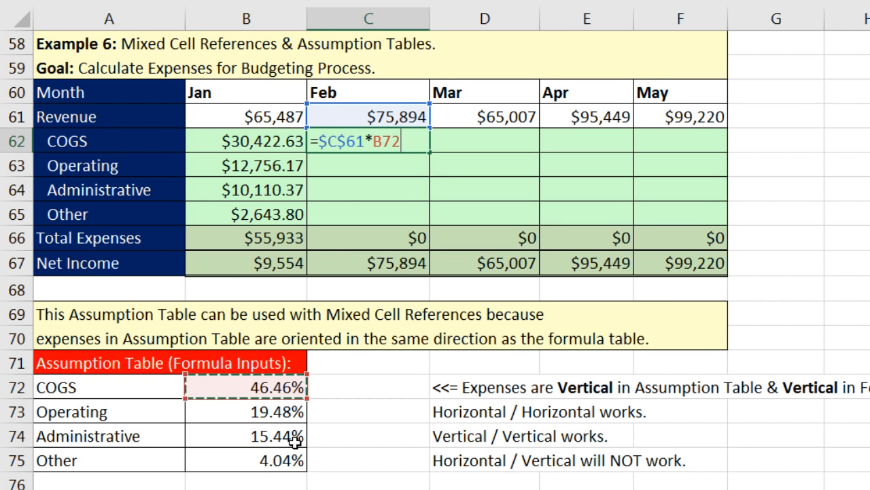
{"action": "key", "text": "ctrl+Return"}
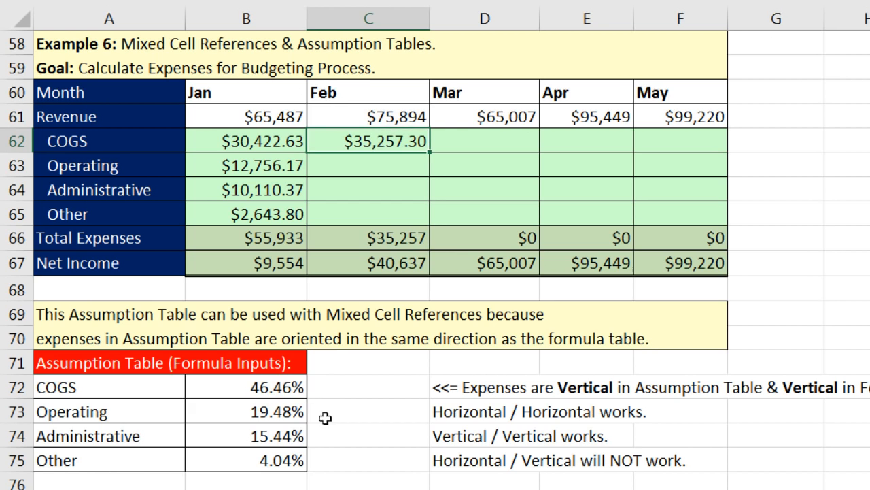
{"action": "left_click_drag", "start_coordinate": [429, 155], "coordinate": [432, 227]}
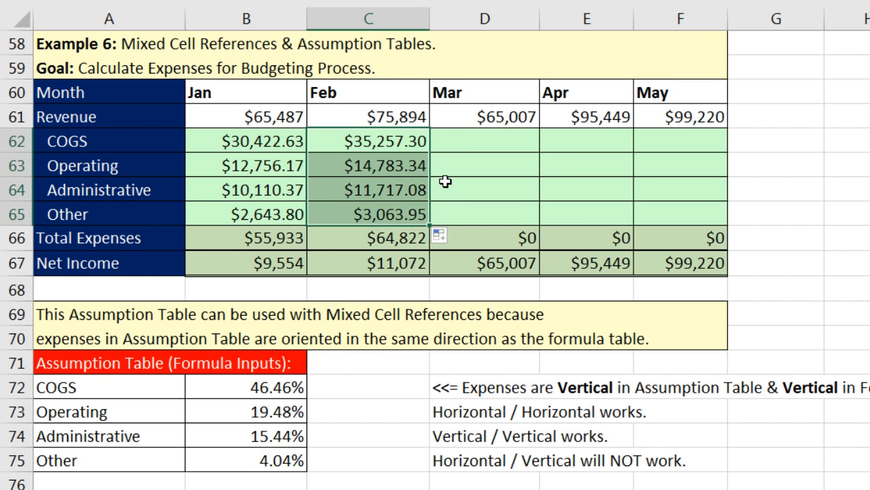
{"action": "key", "text": "Delete"}
Step: Clear January Operating through Other and re-enter January COGS as the relative formula =B61*B72
{"action": "left_click_drag", "start_coordinate": [288, 165], "coordinate": [297, 215]}
{"action": "key", "text": "Delete"}
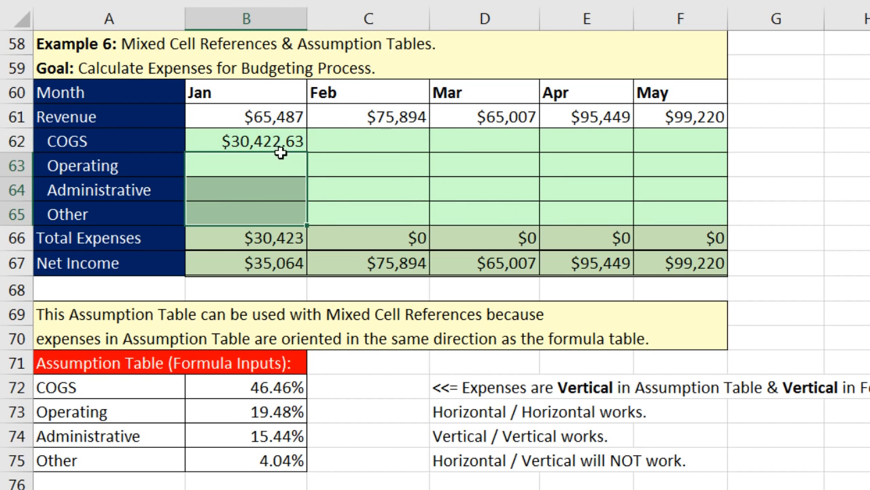
{"action": "left_click", "coordinate": [271, 141]}
{"action": "type", "text": "="}
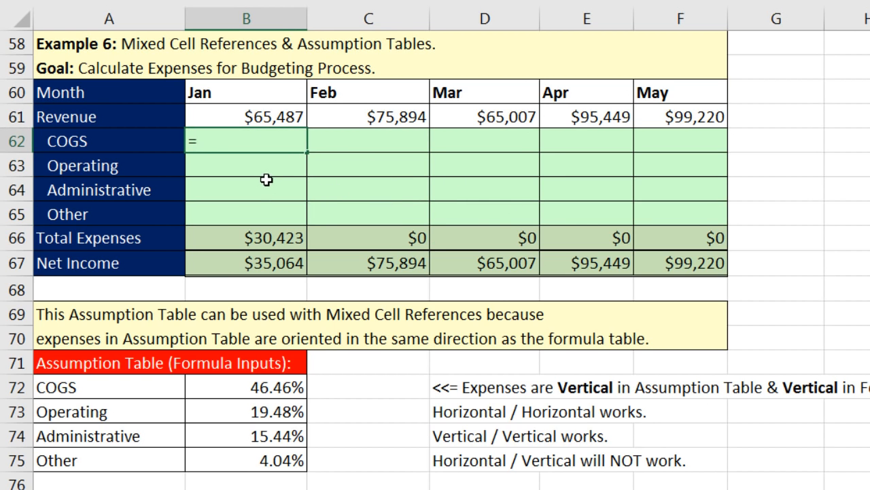
{"action": "left_click", "coordinate": [264, 117]}
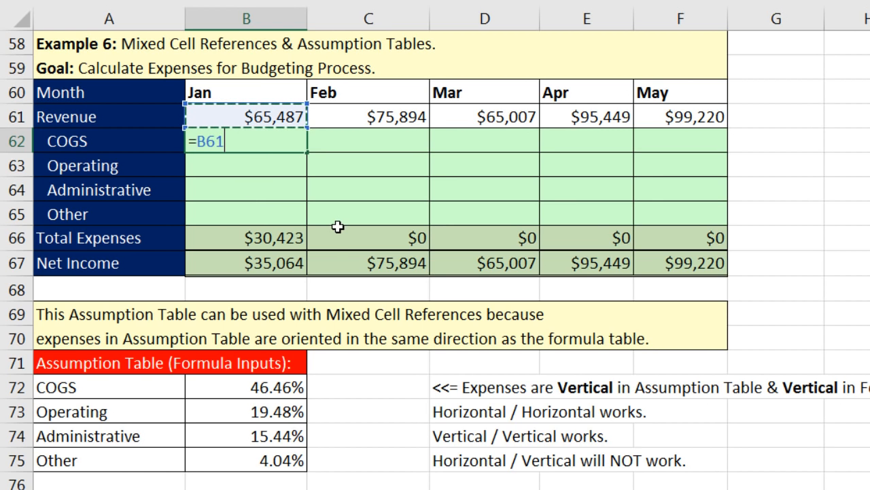
{"action": "type", "text": "*"}
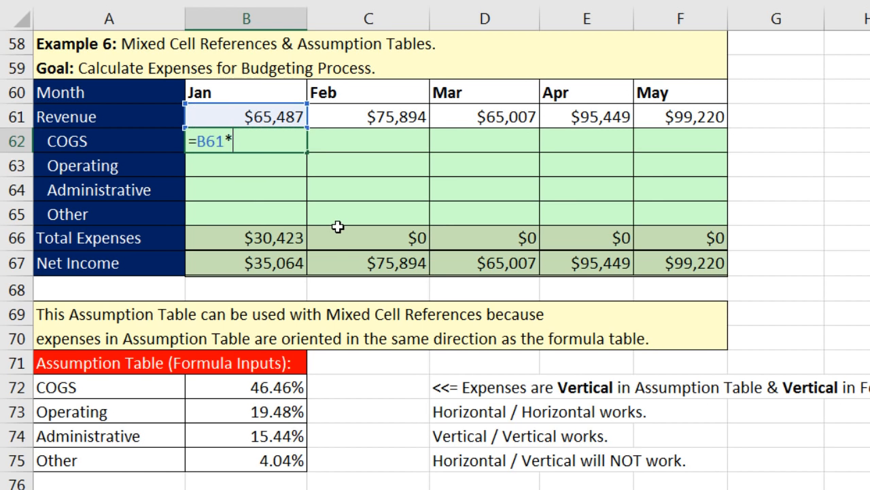
{"action": "left_click", "coordinate": [271, 387]}
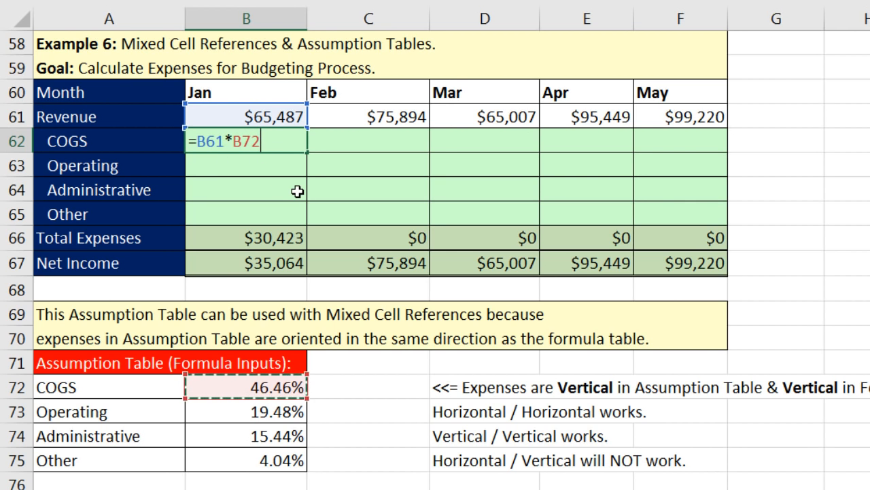
{"action": "key", "text": "ctrl+Return"}
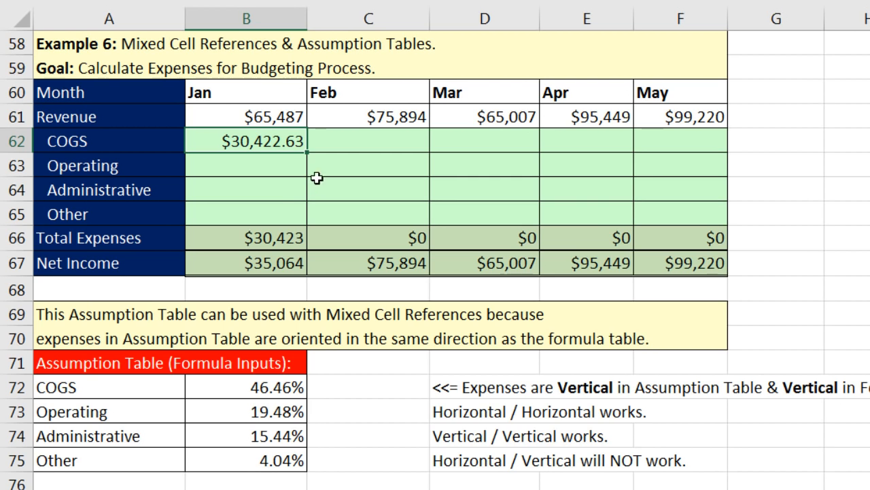
Step: Copy =B61*B72 down to Operating and compare formulas, spotting the shifted revenue row reference
{"action": "left_click_drag", "start_coordinate": [306, 153], "coordinate": [306, 174]}
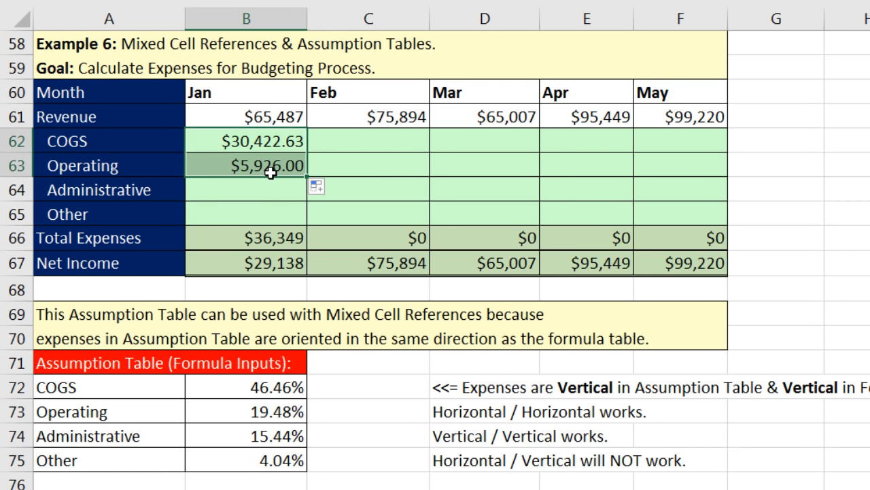
{"action": "left_click", "coordinate": [271, 169]}
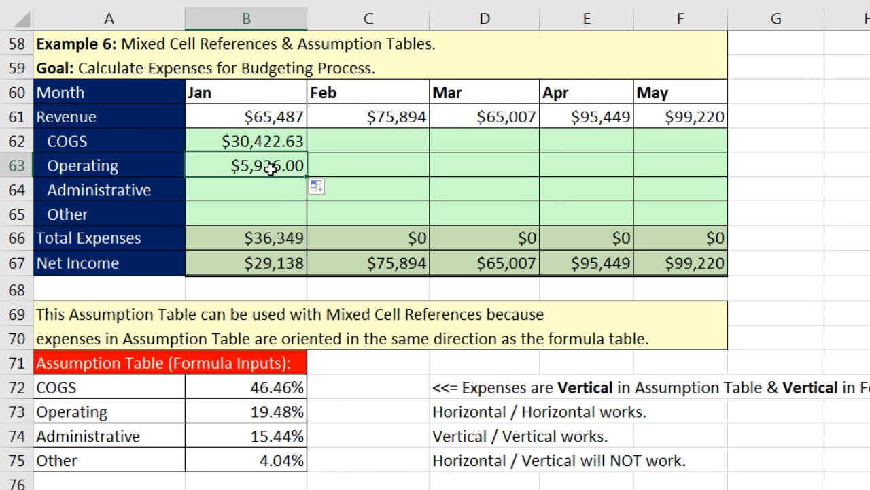
{"action": "key", "text": "F2"}
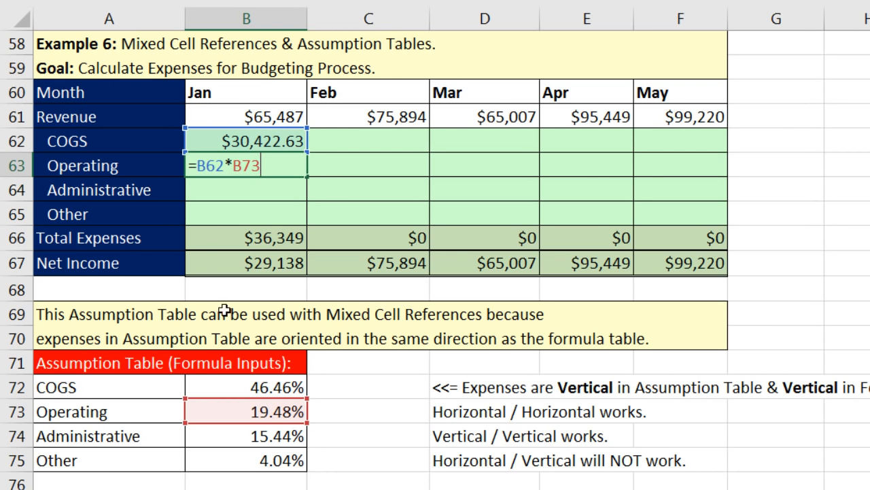
{"action": "key", "text": "ctrl+Return"}
{"action": "left_click", "coordinate": [254, 141]}
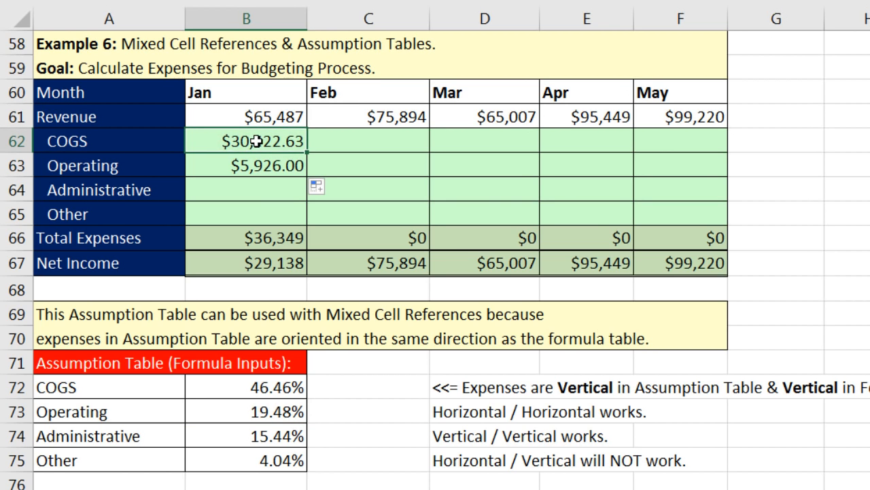
{"action": "key", "text": "F2"}
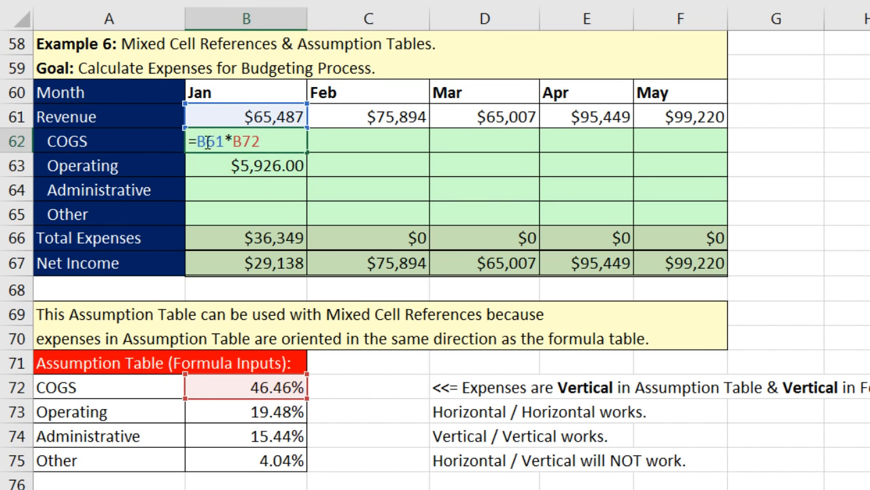
{"action": "key", "text": "Return"}
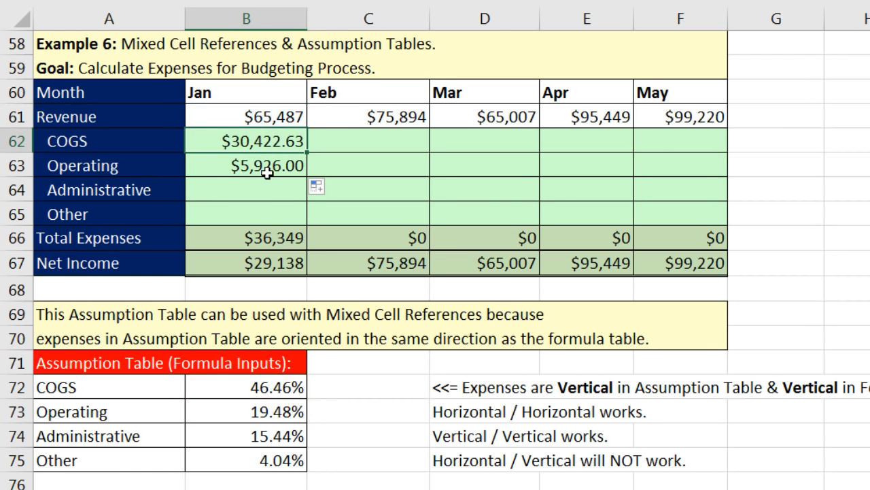
{"action": "key", "text": "F2"}
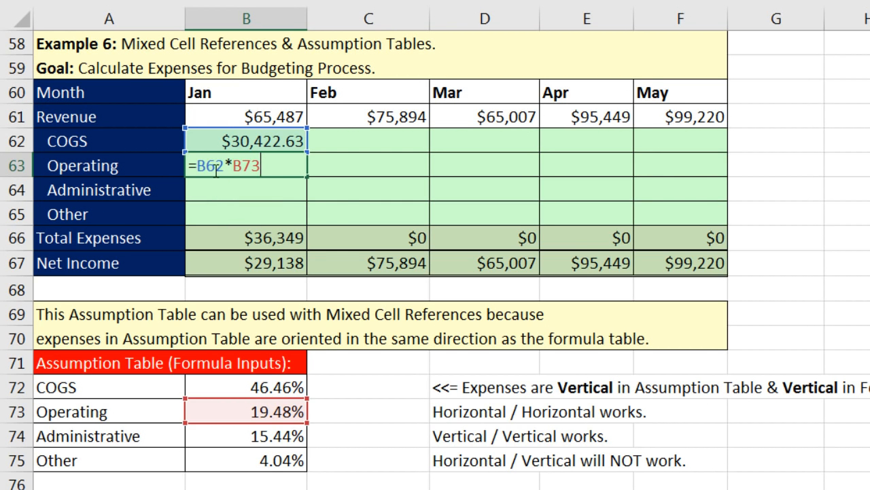
{"action": "left_click_drag", "start_coordinate": [206, 166], "coordinate": [225, 170]}
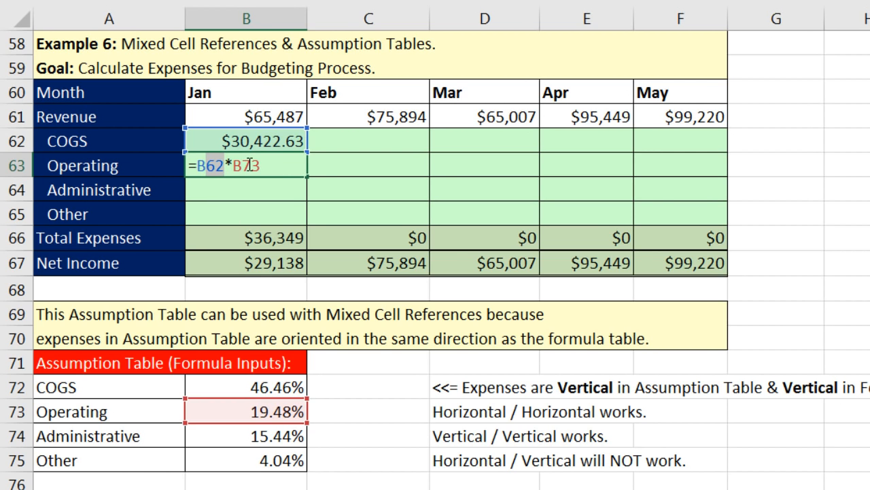
{"action": "key", "text": "shift+Return"}
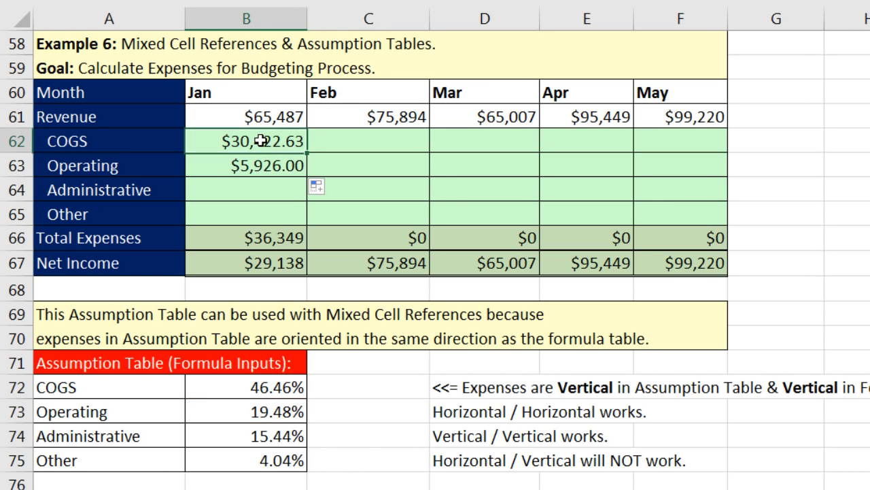
Step: Change Jan COGS to =B$61*B72 and copy it to Operating, showing $12,756.17
{"action": "key", "text": "F2"}
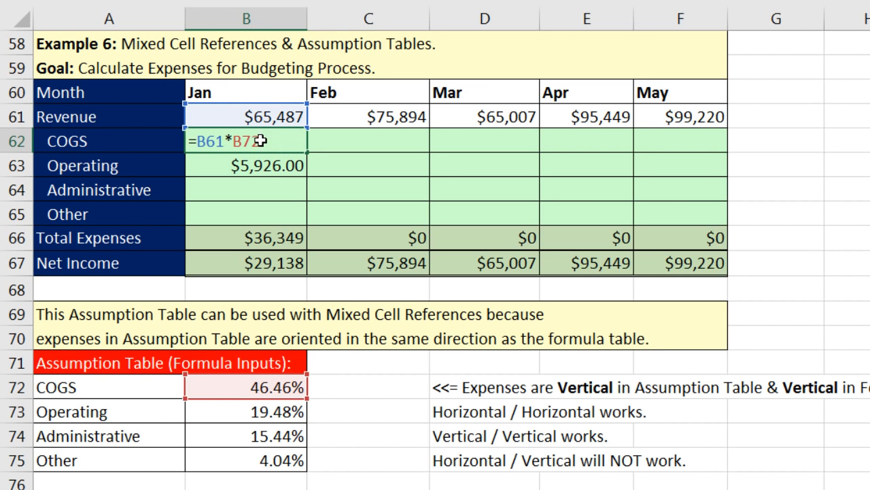
{"action": "left_click", "coordinate": [209, 141]}
{"action": "type", "text": "$"}
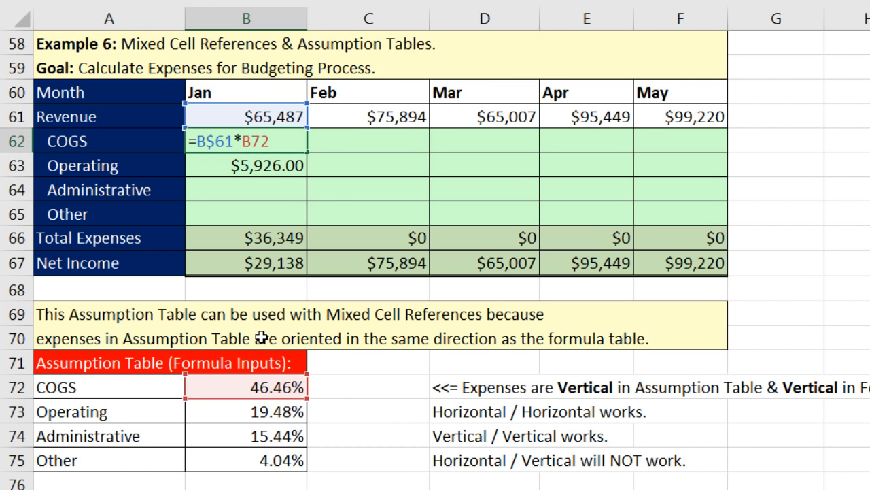
{"action": "key", "text": "ctrl+Return"}
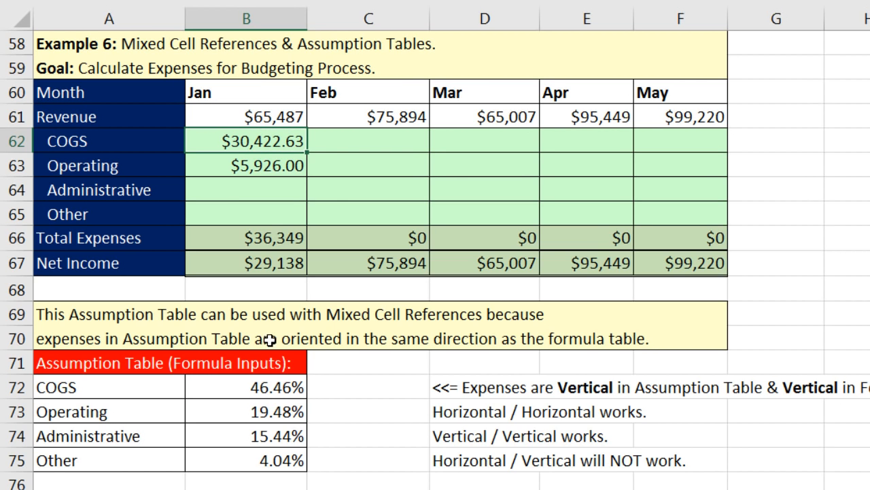
{"action": "left_click_drag", "start_coordinate": [309, 152], "coordinate": [309, 170]}
{"action": "left_click", "coordinate": [257, 170]}
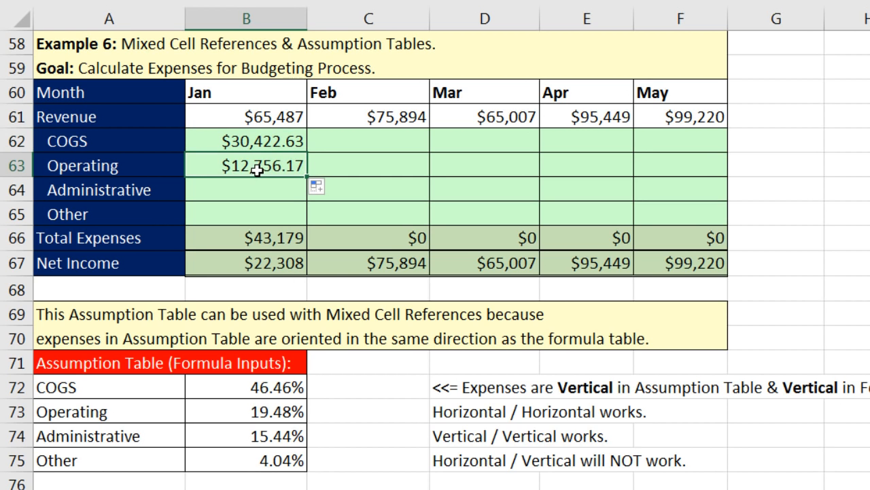
{"action": "key", "text": "F2"}
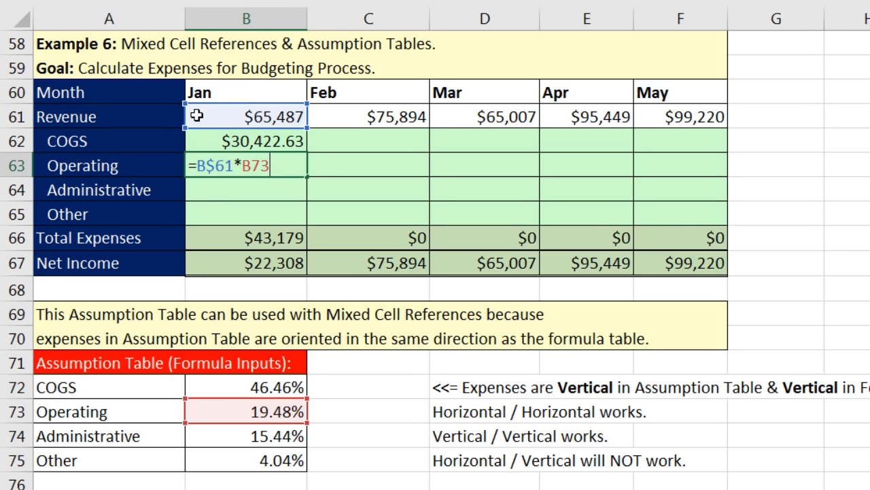
{"action": "left_click", "coordinate": [231, 140]}
{"action": "key", "text": "F2"}
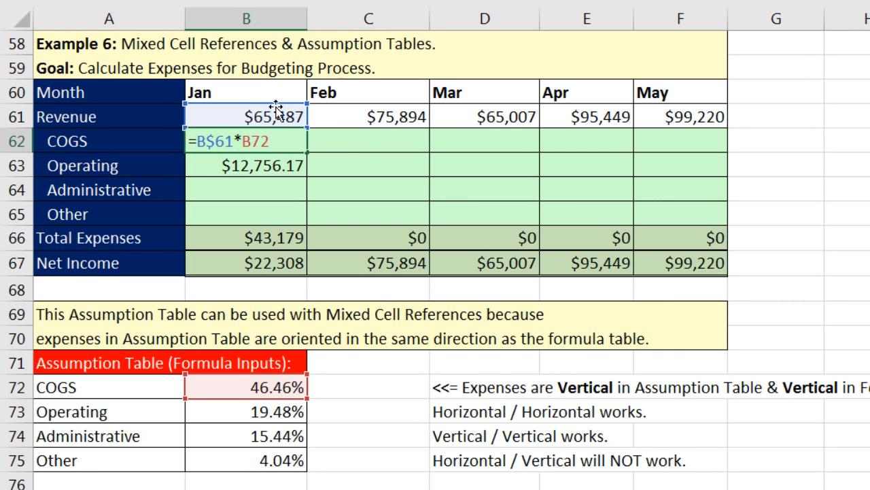
{"action": "key", "text": "ctrl+Return"}
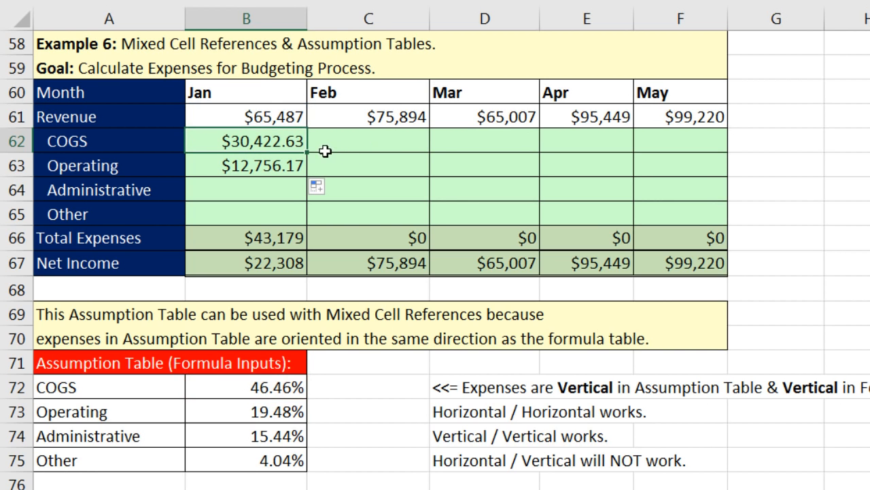
Step: Copy Jan COGS across to Feb, find the shifted assumption column, and change B62 to =B$61*$B72
{"action": "left_click_drag", "start_coordinate": [309, 151], "coordinate": [408, 145]}
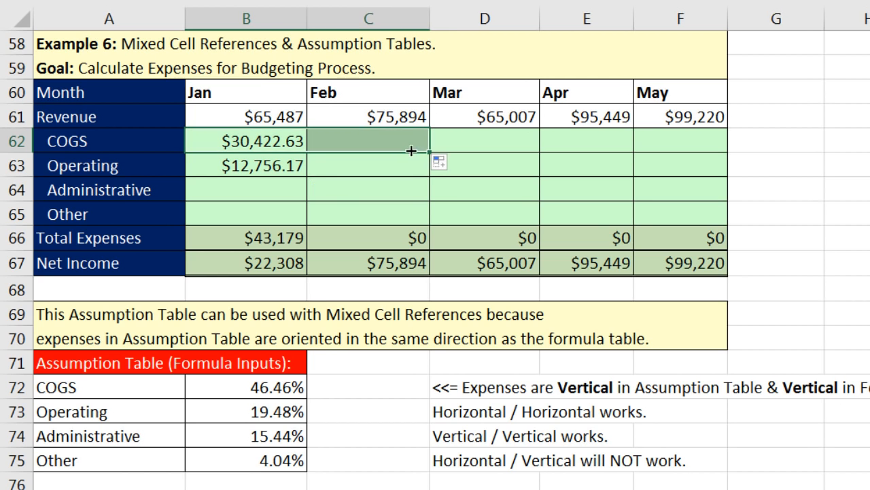
{"action": "left_click", "coordinate": [375, 145]}
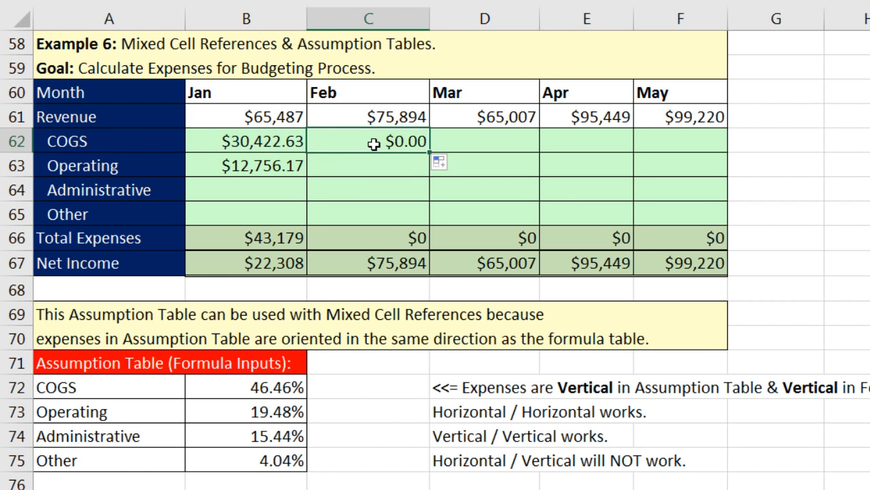
{"action": "key", "text": "F2"}
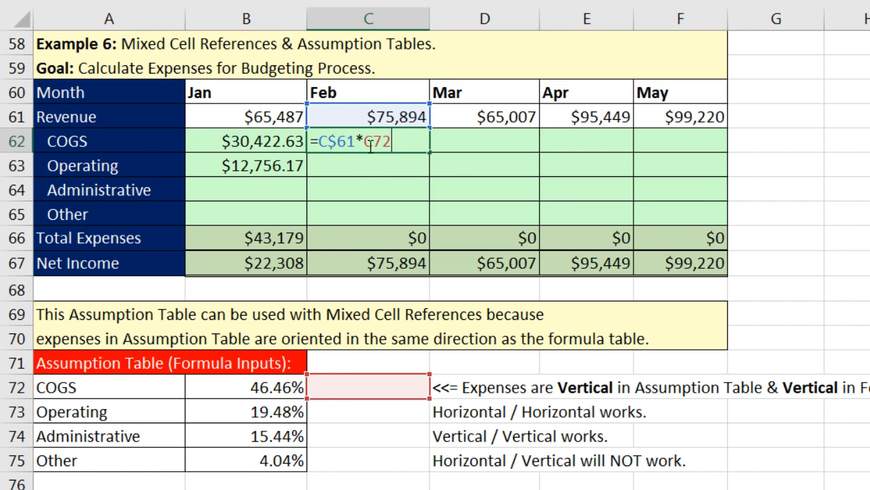
{"action": "key", "text": "Return"}
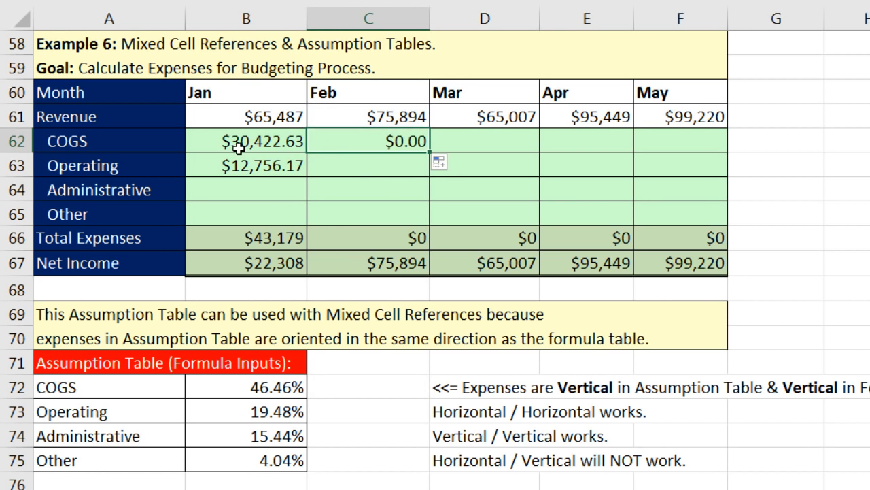
{"action": "left_click", "coordinate": [242, 141]}
{"action": "double_click", "coordinate": [246, 143]}
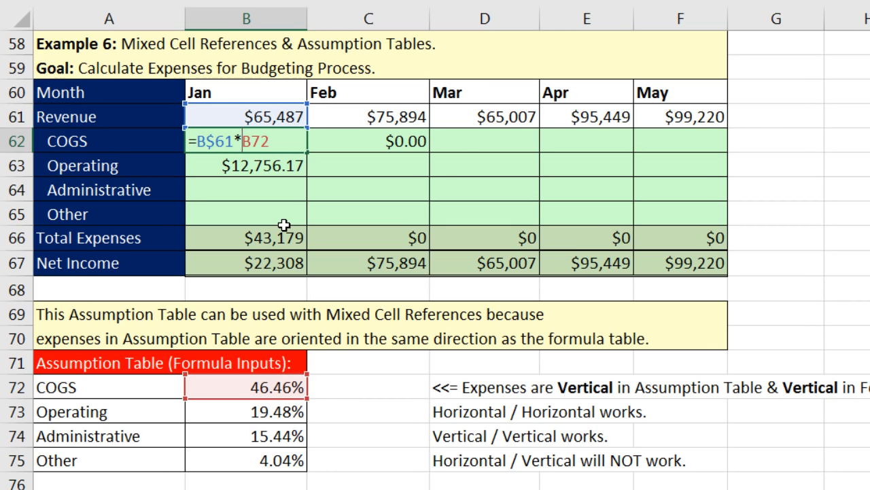
{"action": "type", "text": "$"}
{"action": "key", "text": "ctrl+Return"}
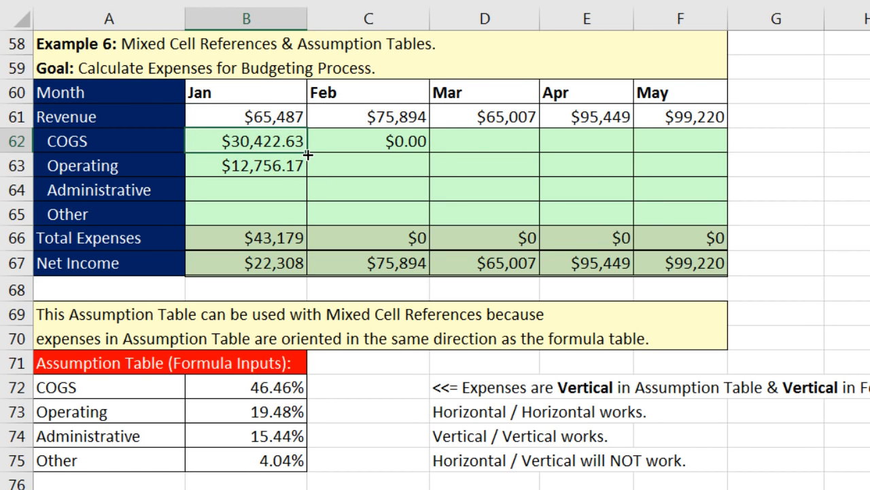
Step: Recopy the formula to Feb COGS to verify it, then clear the Feb COGS and Jan Operating test results
{"action": "left_click_drag", "start_coordinate": [343, 155], "coordinate": [413, 161]}
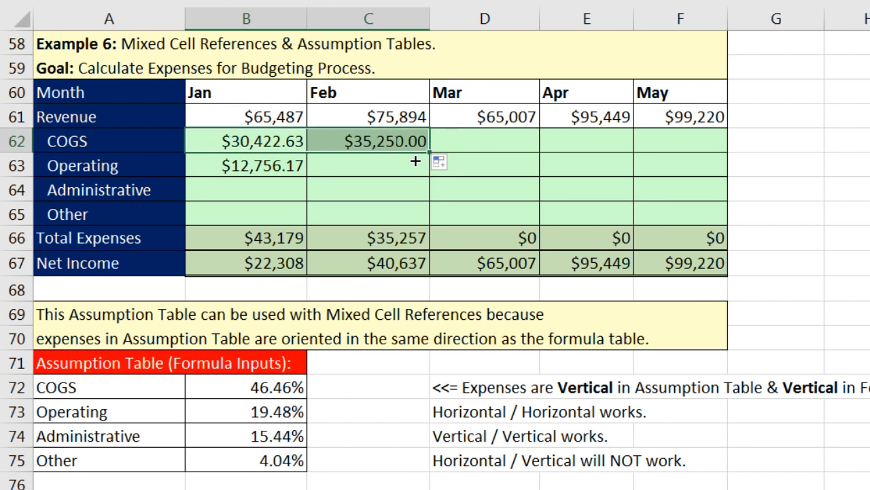
{"action": "left_click", "coordinate": [395, 145]}
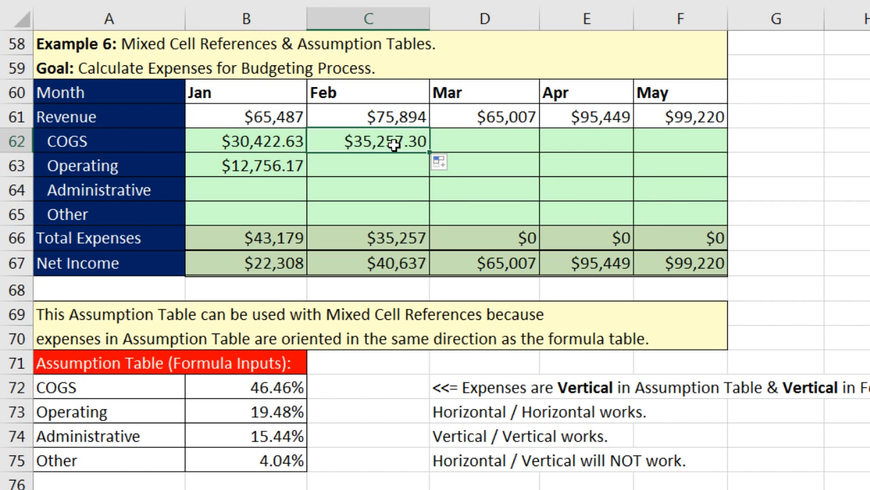
{"action": "key", "text": "F2"}
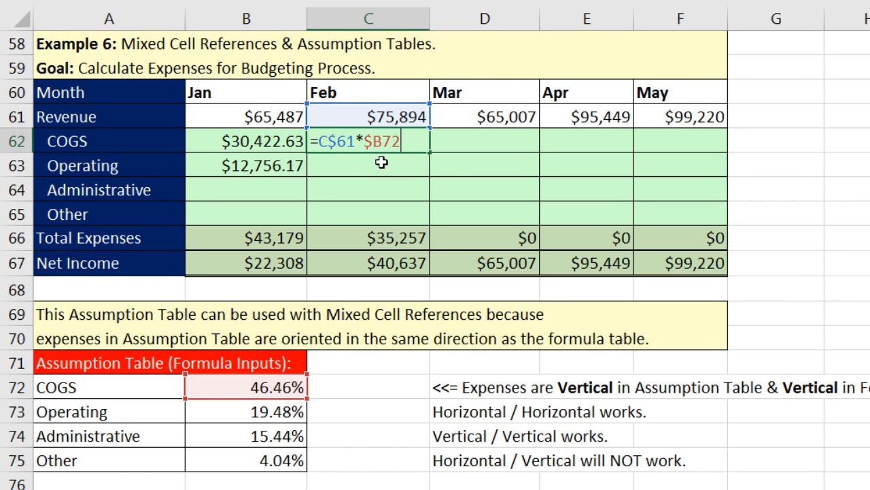
{"action": "key", "text": "Escape"}
{"action": "key", "text": "Delete"}
{"action": "left_click", "coordinate": [270, 166]}
{"action": "key", "text": "Delete"}
{"action": "left_click", "coordinate": [291, 144]}
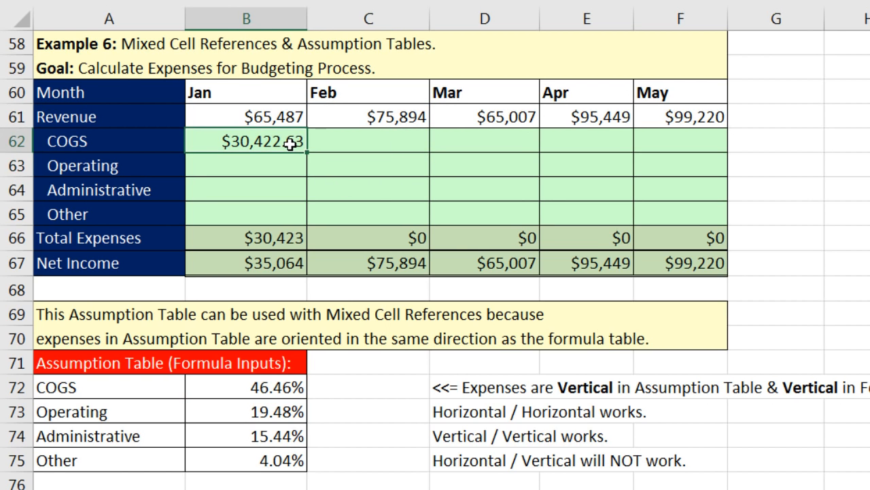
Step: Fill =B$61*$B72 down to Other and across to May, giving Total Expenses $55,933 to $84,745
{"action": "key", "text": "F2"}
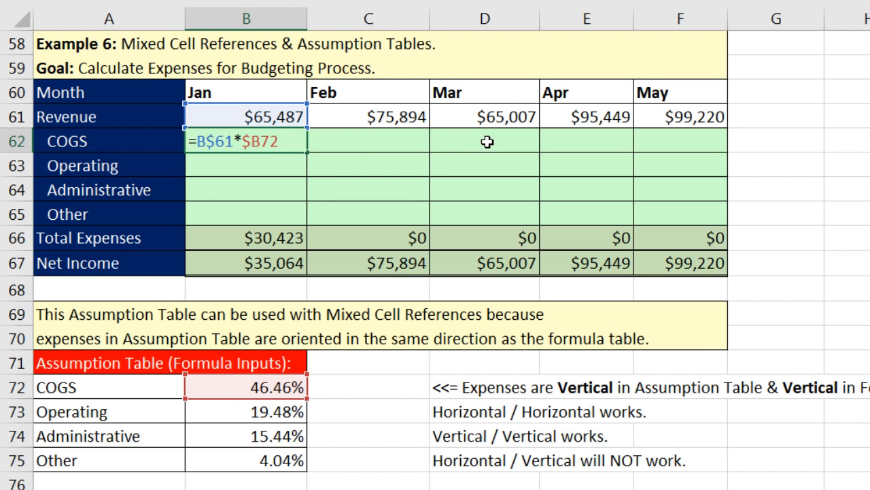
{"action": "key", "text": "ctrl+Return"}
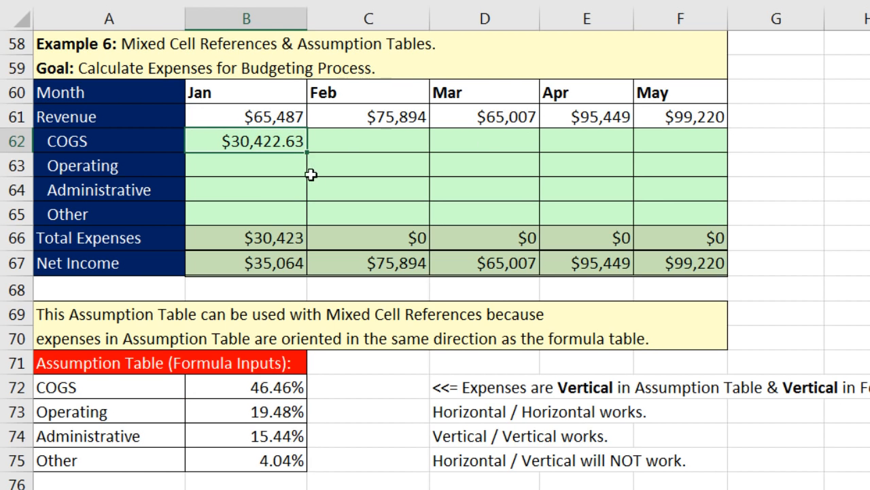
{"action": "left_click_drag", "start_coordinate": [308, 154], "coordinate": [310, 220]}
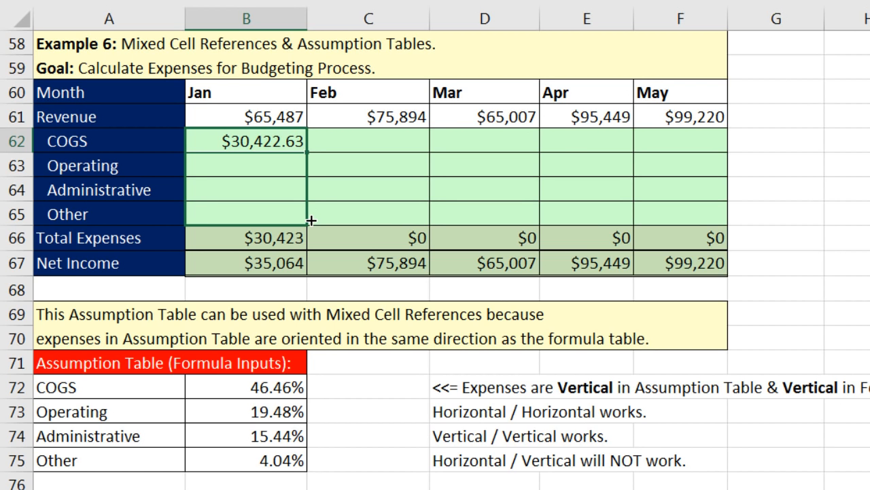
{"action": "mouse_move", "coordinate": [311, 220]}
{"action": "left_mouse_down"}
{"action": "mouse_move", "coordinate": [723, 198]}
{"action": "mouse_move", "coordinate": [342, 204]}
{"action": "mouse_move", "coordinate": [295, 220]}
{"action": "mouse_move", "coordinate": [636, 181]}
{"action": "mouse_move", "coordinate": [685, 187]}
{"action": "mouse_move", "coordinate": [389, 219]}
{"action": "mouse_move", "coordinate": [338, 239]}
{"action": "mouse_move", "coordinate": [603, 205]}
{"action": "mouse_move", "coordinate": [704, 177]}
{"action": "mouse_move", "coordinate": [472, 172]}
{"action": "mouse_move", "coordinate": [327, 192]}
{"action": "mouse_move", "coordinate": [315, 233]}
{"action": "left_mouse_up"}
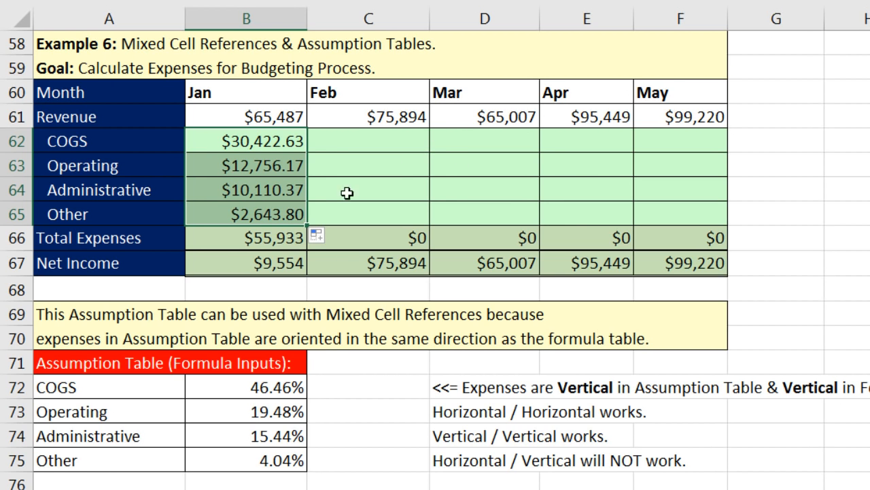
{"action": "left_click_drag", "start_coordinate": [448, 205], "coordinate": [716, 211]}
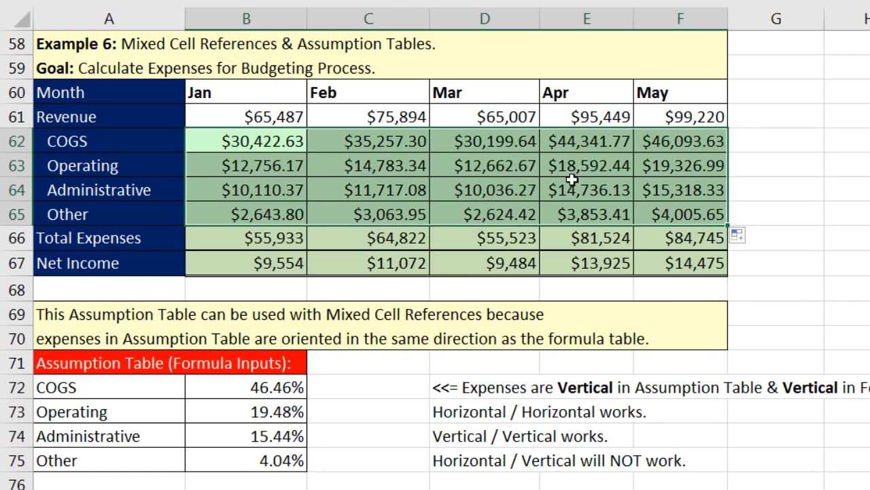
{"action": "left_click", "coordinate": [663, 216]}
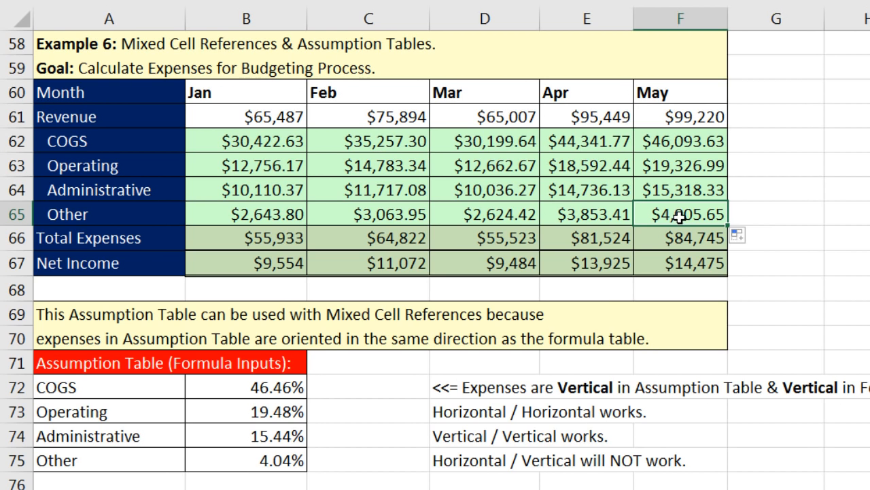
Step: Verify F65 holds =F$61*$B75, clear the B62:F65 expense block, and select Jan COGS B62
{"action": "key", "text": "F2"}
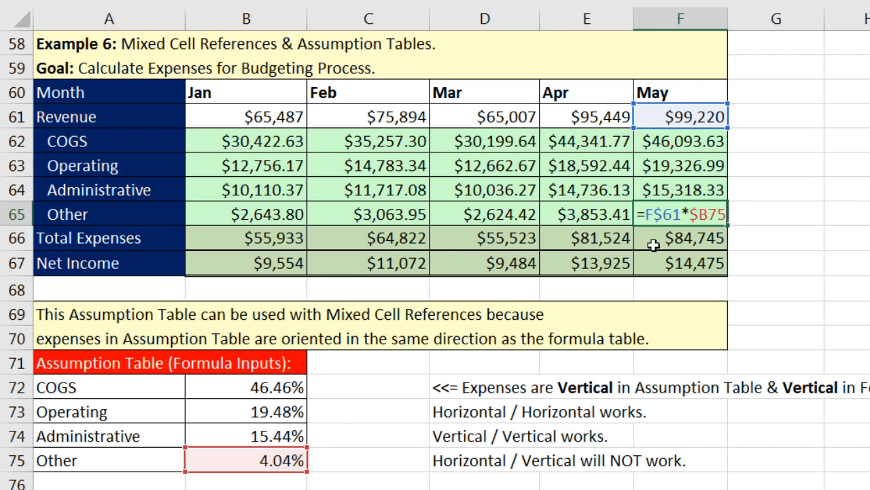
{"action": "key", "text": "ctrl+Return"}
{"action": "left_click_drag", "start_coordinate": [258, 140], "coordinate": [716, 215]}
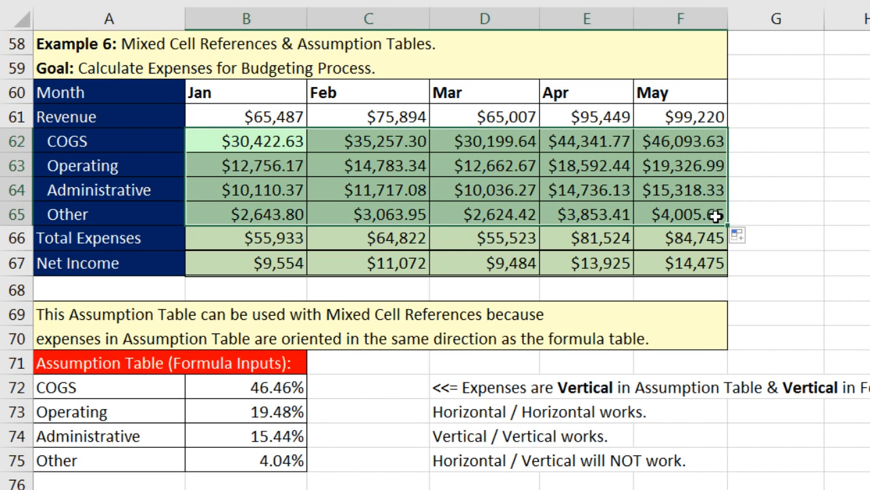
{"action": "key", "text": "Delete"}
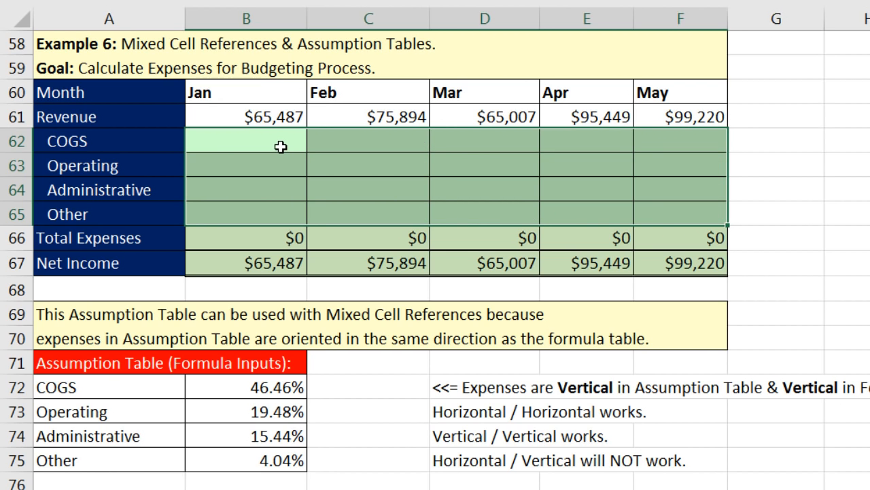
{"action": "mouse_move", "coordinate": [280, 142]}
{"action": "left_mouse_down"}
{"action": "mouse_move", "coordinate": [286, 165]}
{"action": "mouse_move", "coordinate": [352, 141]}
{"action": "left_mouse_up"}
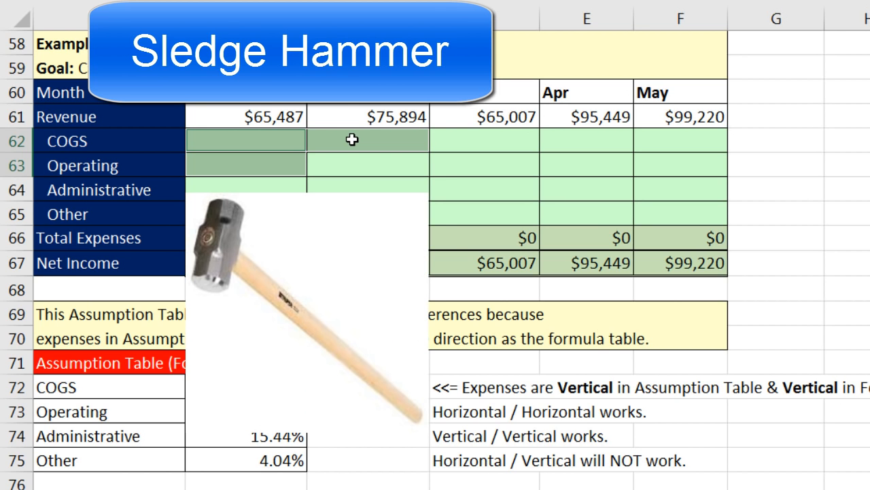
{"action": "left_click", "coordinate": [292, 146]}
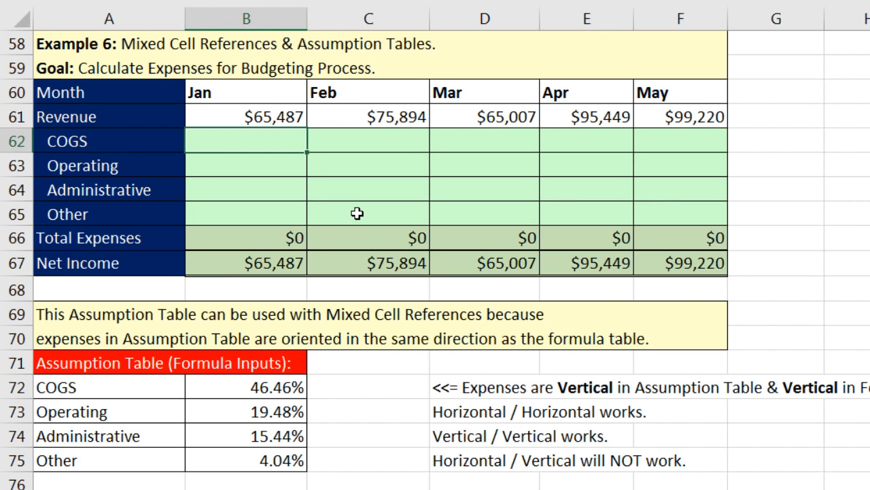
Step: Start B62's formula as =B61*B72, multiplying Jan revenue by the COGS percentage
{"action": "type", "text": "="}
{"action": "key", "text": "Up"}
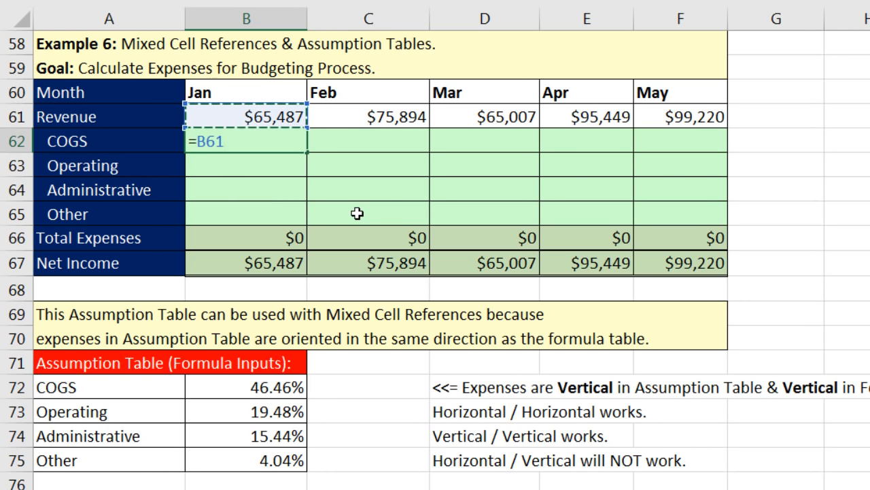
{"action": "type", "text": "*"}
{"action": "left_click", "coordinate": [264, 393]}
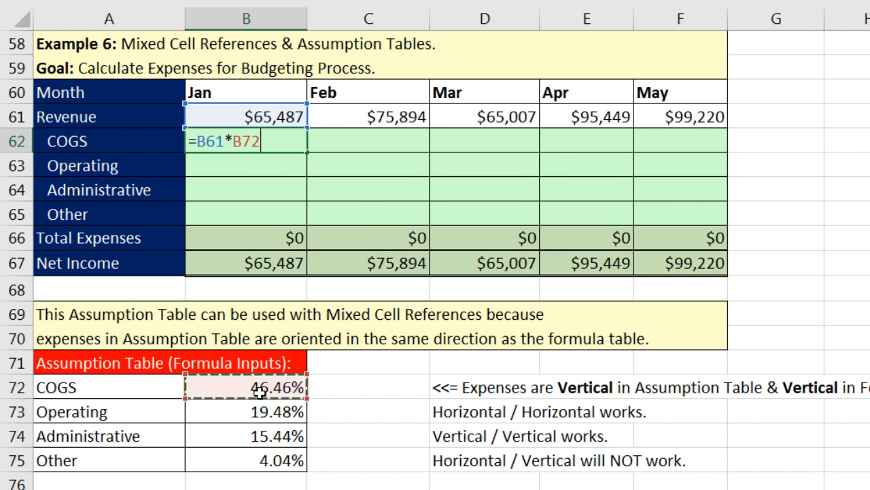
Step: Make the references mixed as =B$61*$B72 and enter it, giving Jan COGS $30,422.63
{"action": "left_click", "coordinate": [206, 143]}
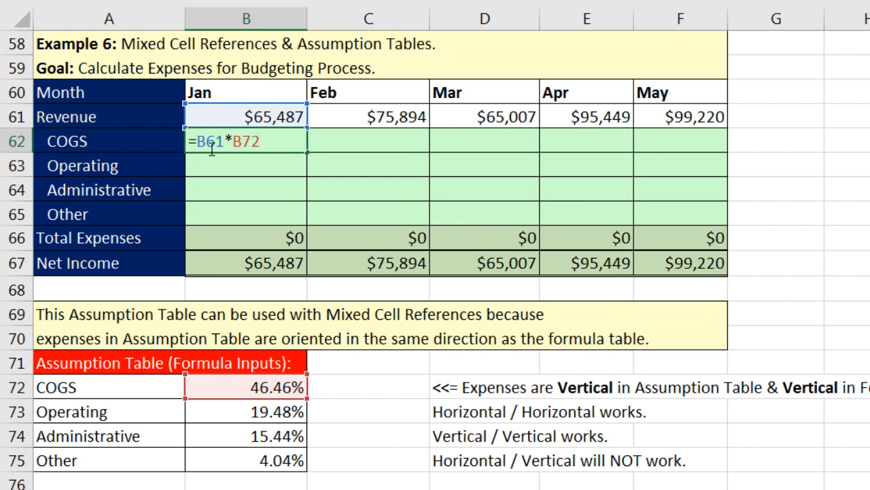
{"action": "double_click", "coordinate": [212, 144]}
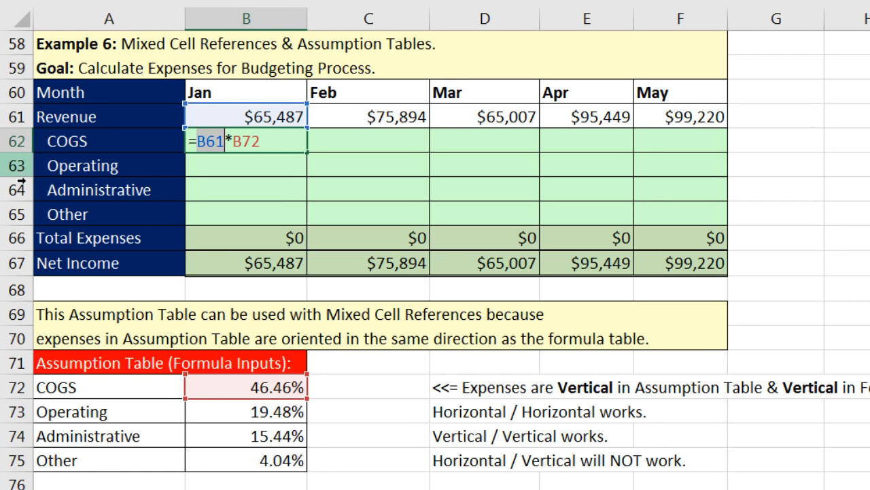
{"action": "left_click", "coordinate": [207, 142]}
{"action": "type", "text": "$"}
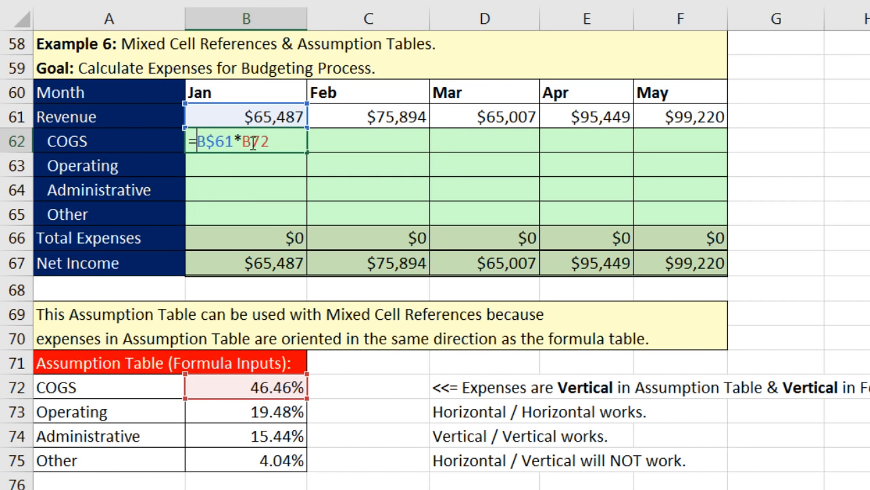
{"action": "left_click_drag", "start_coordinate": [244, 145], "coordinate": [280, 146]}
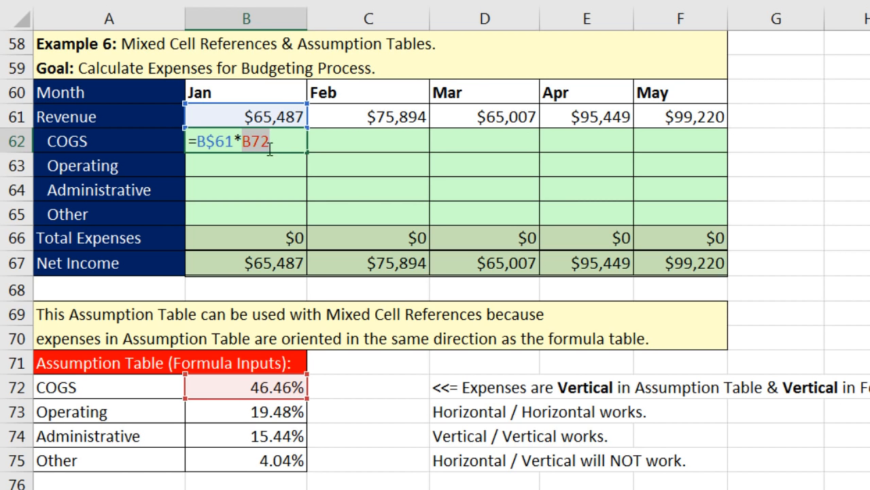
{"action": "left_click", "coordinate": [259, 143]}
{"action": "left_click_drag", "start_coordinate": [245, 144], "coordinate": [270, 144]}
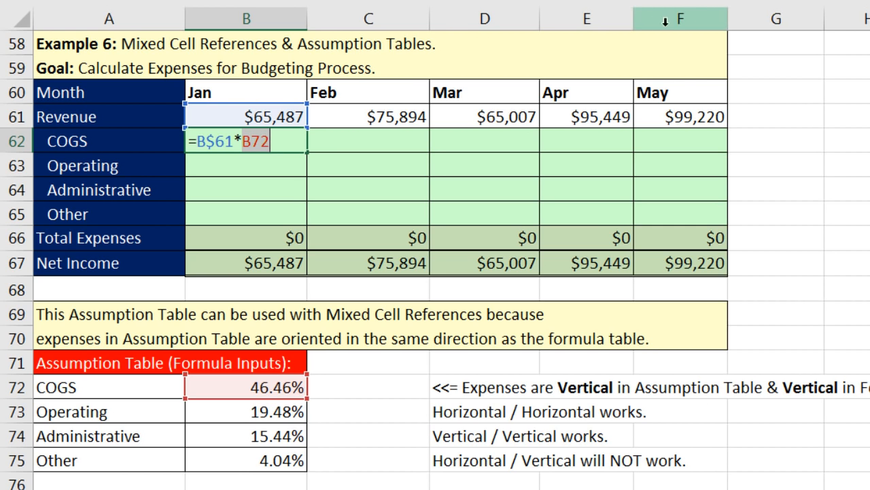
{"action": "left_click", "coordinate": [244, 143]}
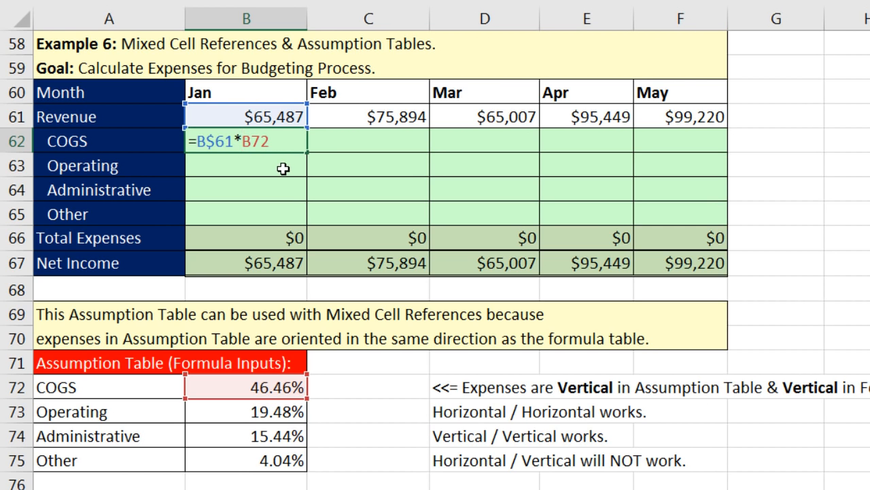
{"action": "type", "text": "$"}
{"action": "key", "text": "ctrl+Return"}
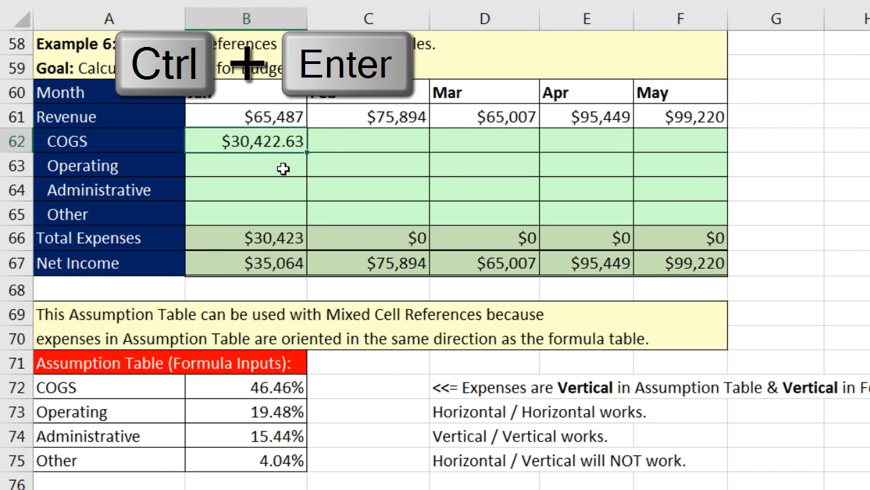
Step: Fill B62's formula across B62:F65, check F65's references, then clear the whole block
{"action": "left_click_drag", "start_coordinate": [304, 150], "coordinate": [728, 216]}
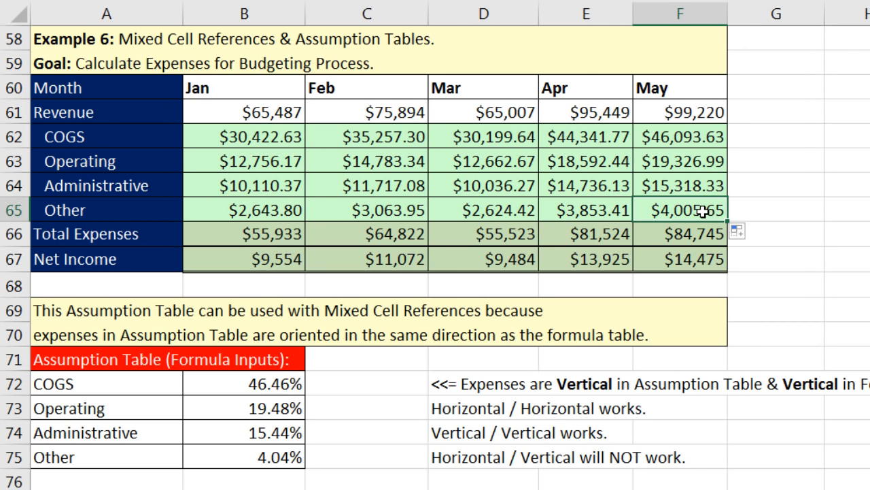
{"action": "key", "text": "F2"}
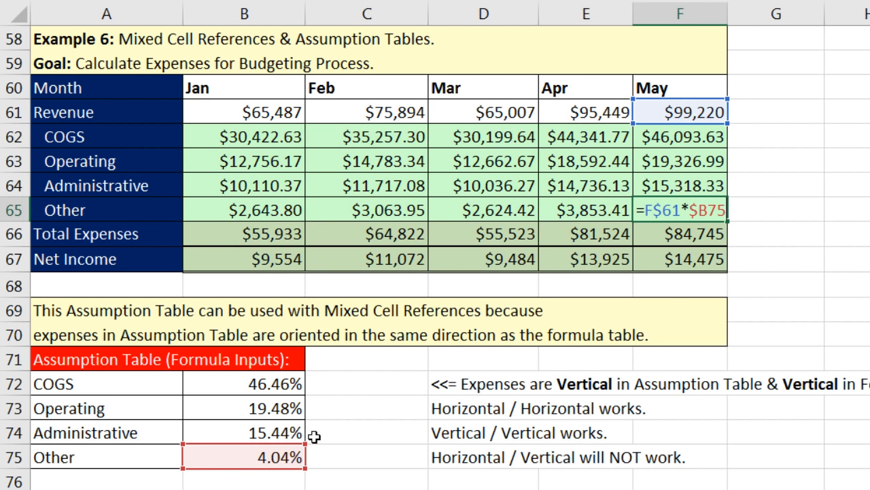
{"action": "key", "text": "ctrl+Return"}
{"action": "mouse_move", "coordinate": [271, 138]}
{"action": "left_mouse_down"}
{"action": "mouse_move", "coordinate": [380, 157]}
{"action": "mouse_move", "coordinate": [510, 196]}
{"action": "mouse_move", "coordinate": [668, 213]}
{"action": "mouse_move", "coordinate": [731, 208]}
{"action": "left_mouse_up"}
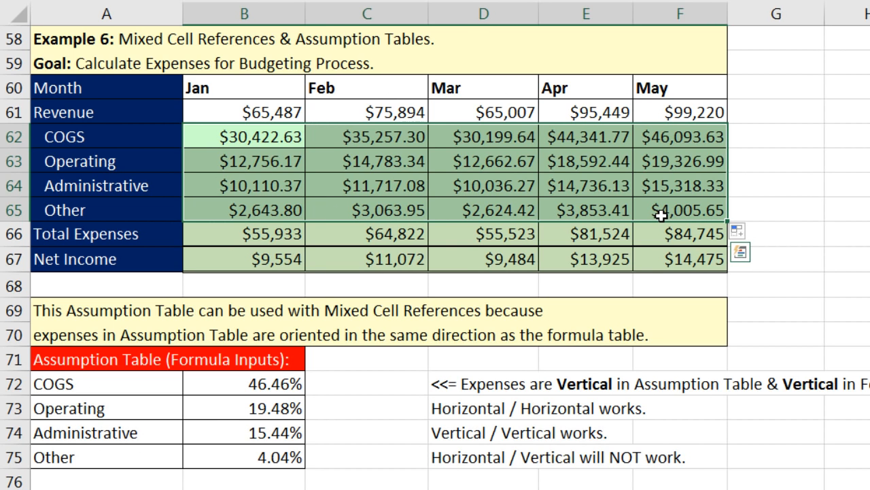
{"action": "key", "text": "Delete"}
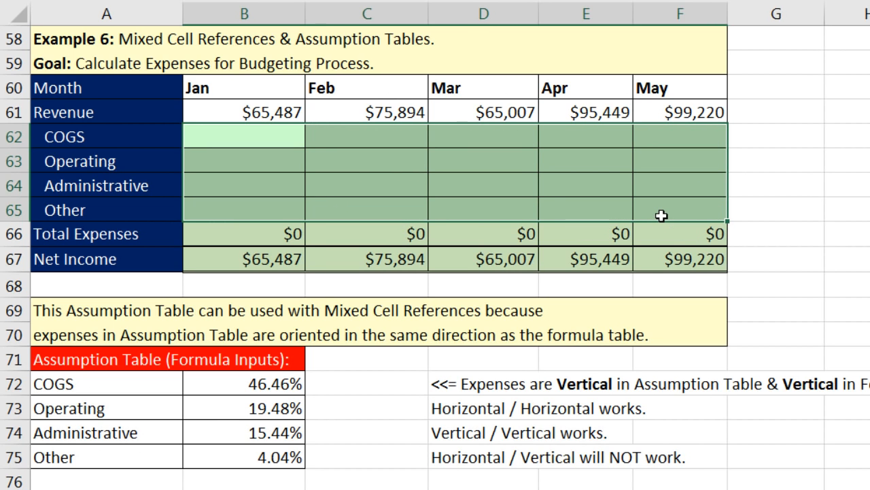
Step: Begin B62's formula with B$61, cycling the F4 reference lock until only row 61 is fixed
{"action": "left_click", "coordinate": [280, 133]}
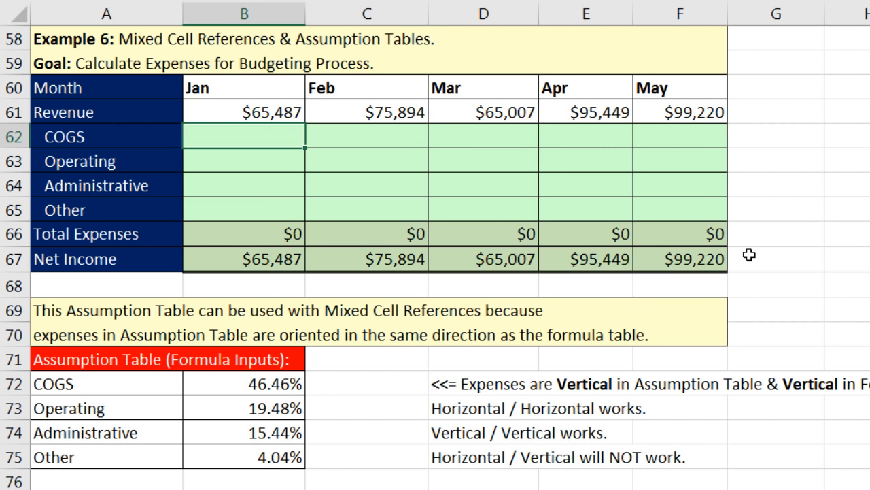
{"action": "type", "text": "="}
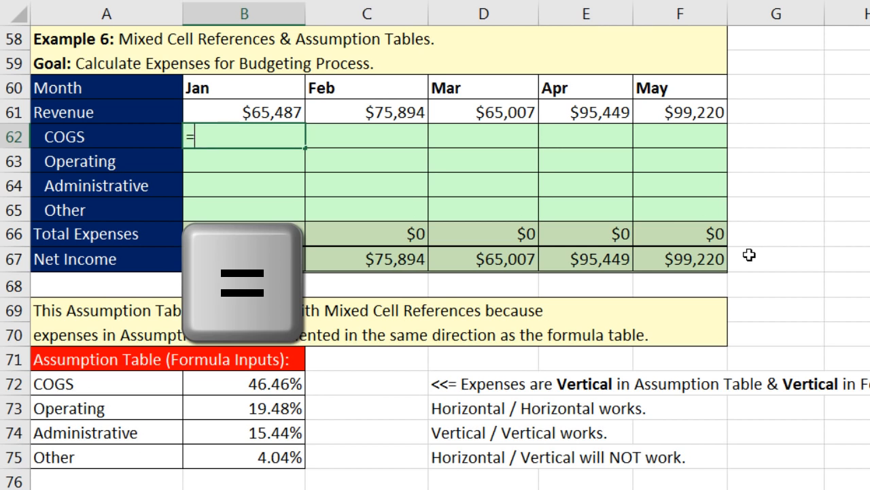
{"action": "key", "text": "Up"}
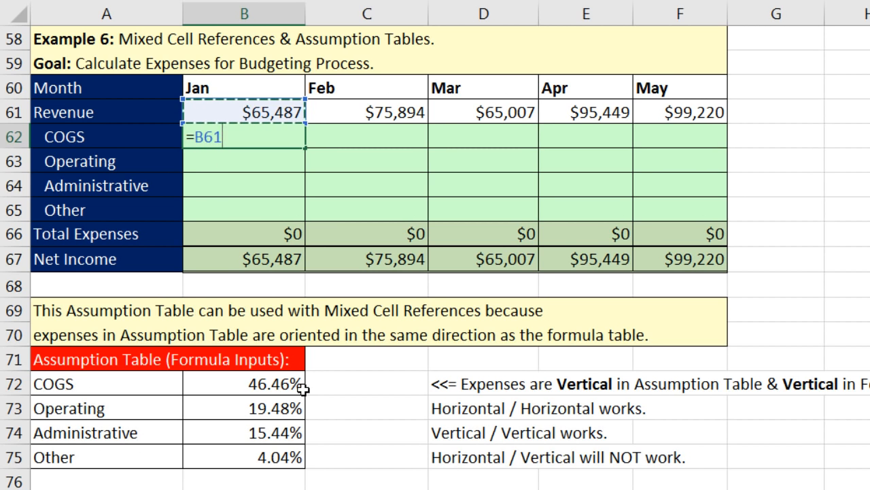
{"action": "key", "text": "F4"}
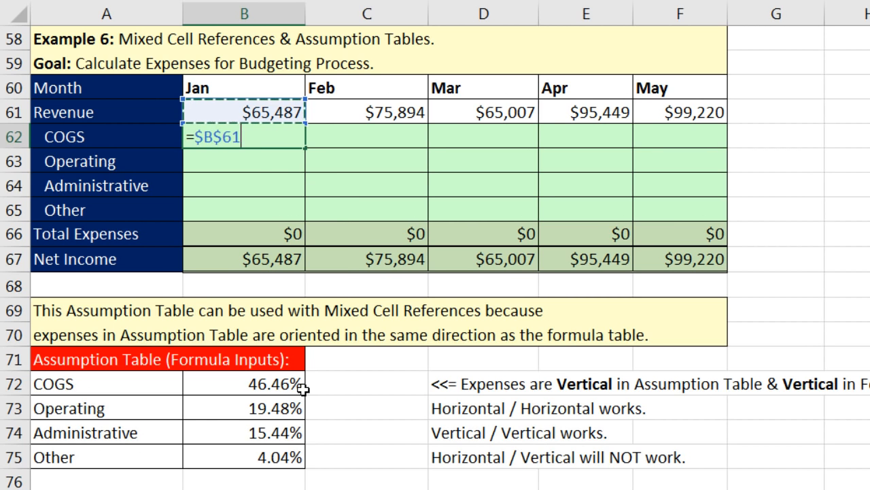
{"action": "key", "text": "F4"}
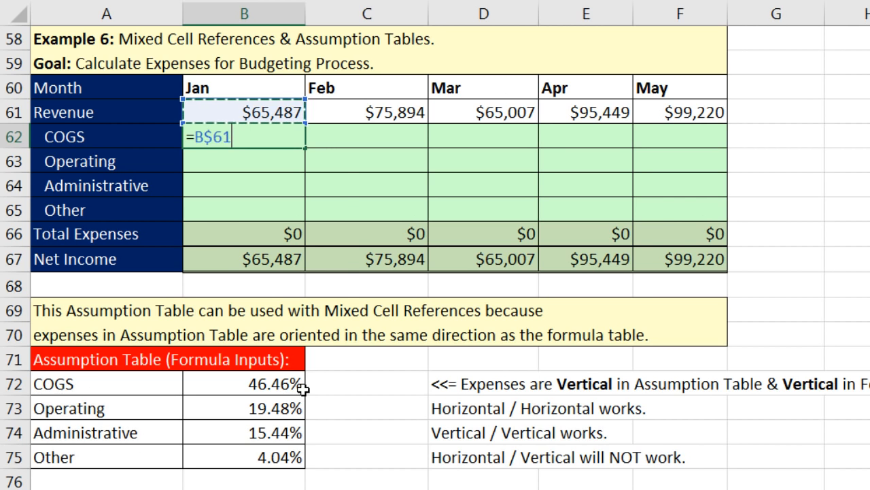
{"action": "key", "text": "F4"}
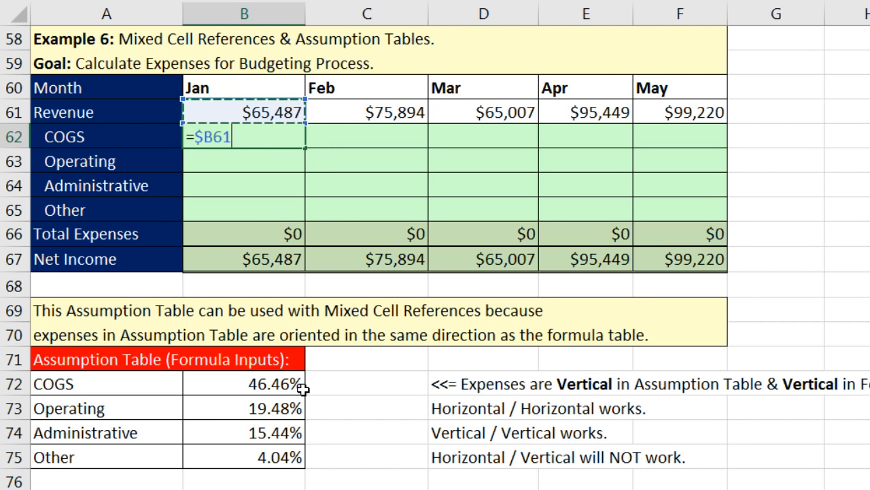
{"action": "key", "text": "F4"}
{"action": "key", "text": "F4"}
{"action": "key", "text": "F4"}
{"action": "key", "text": "F4"}
{"action": "key", "text": "F4"}
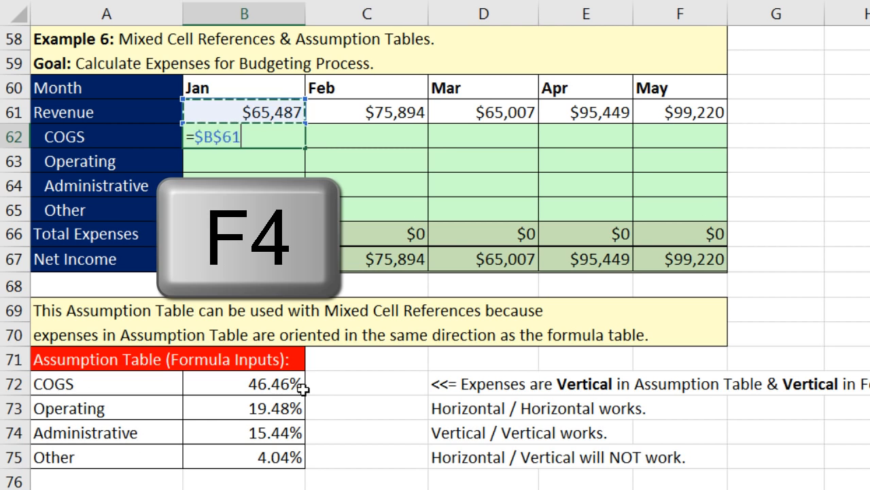
{"action": "key", "text": "F4"}
{"action": "key", "text": "F4"}
{"action": "key", "text": "F4"}
{"action": "key", "text": "F4"}
{"action": "key", "text": "F4"}
{"action": "key", "text": "F4"}
{"action": "key", "text": "F4"}
{"action": "key", "text": "F4"}
{"action": "key", "text": "F4"}
{"action": "key", "text": "F4"}
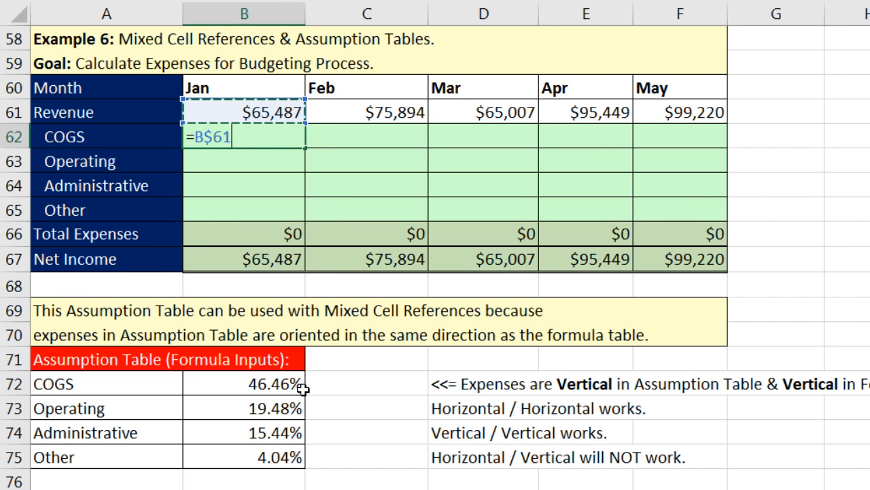
{"action": "key", "text": "F4"}
{"action": "key", "text": "F4"}
{"action": "key", "text": "F4"}
{"action": "key", "text": "F4"}
{"action": "key", "text": "F4"}
{"action": "key", "text": "F4"}
{"action": "key", "text": "F4"}
{"action": "key", "text": "F4"}
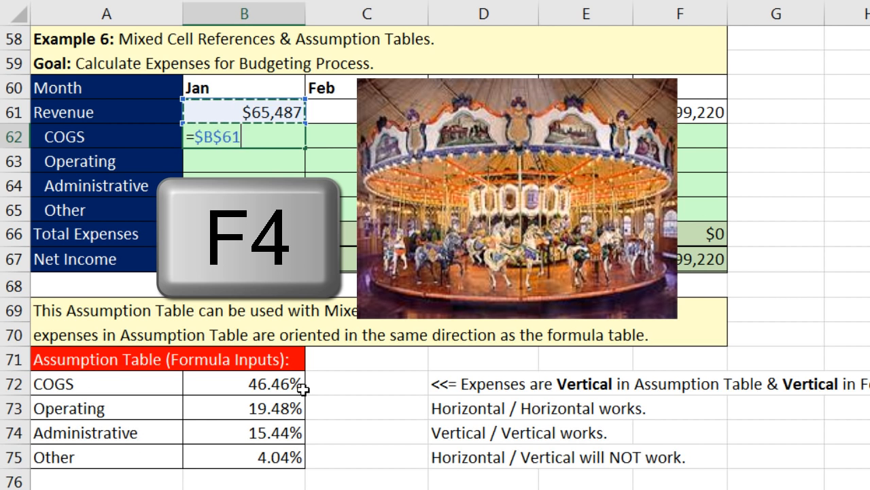
{"action": "key", "text": "F4"}
{"action": "key", "text": "F4"}
{"action": "key", "text": "F4"}
{"action": "key", "text": "F4"}
{"action": "key", "text": "F4"}
{"action": "key", "text": "F4"}
{"action": "key", "text": "F4"}
{"action": "key", "text": "F4"}
{"action": "key", "text": "F4"}
{"action": "key", "text": "F4"}
{"action": "key", "text": "F4"}
{"action": "key", "text": "F4"}
{"action": "key", "text": "F4"}
{"action": "key", "text": "F4"}
{"action": "key", "text": "F4"}
{"action": "key", "text": "F4"}
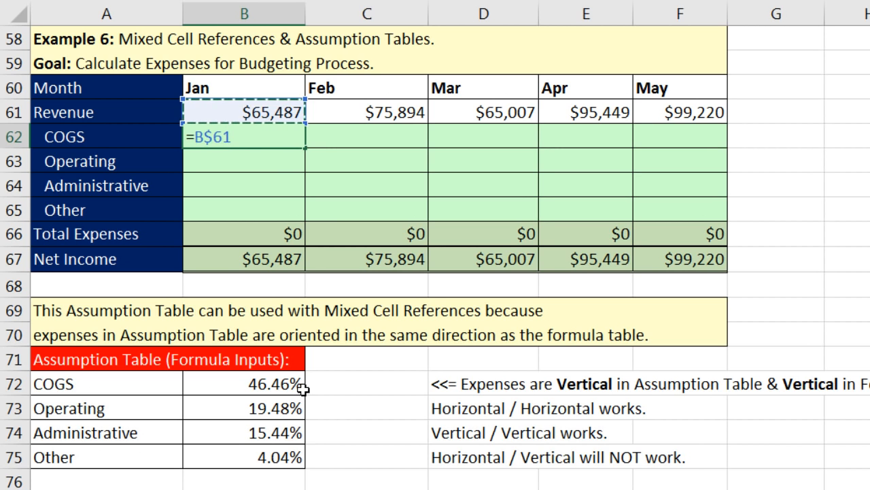
Step: Multiply by $B72 with column B locked and enter it, showing Jan COGS $30,422.63
{"action": "type", "text": "*"}
{"action": "key", "text": "Down"}
{"action": "key", "text": "Down"}
{"action": "key", "text": "Down"}
{"action": "key", "text": "Down"}
{"action": "key", "text": "Down"}
{"action": "key", "text": "Down"}
{"action": "key", "text": "Down"}
{"action": "key", "text": "Down"}
{"action": "key", "text": "Down"}
{"action": "key", "text": "Down"}
{"action": "key", "text": "Down"}
{"action": "key", "text": "Up"}
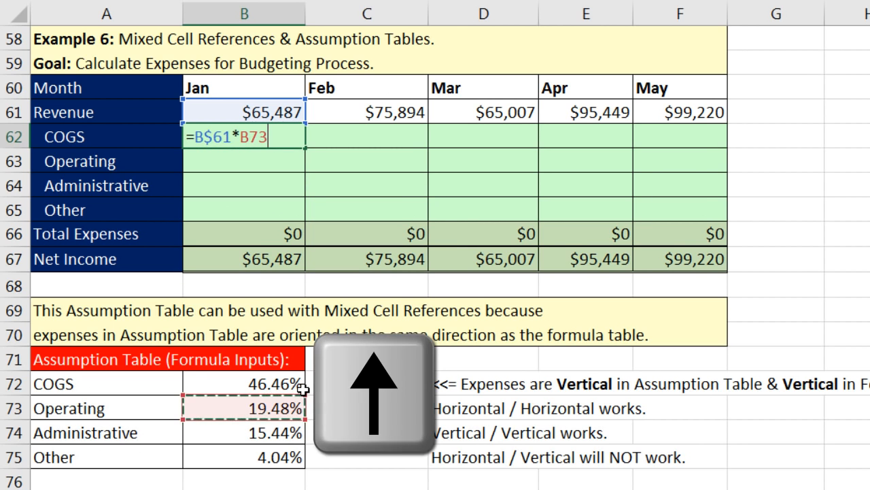
{"action": "key", "text": "Up"}
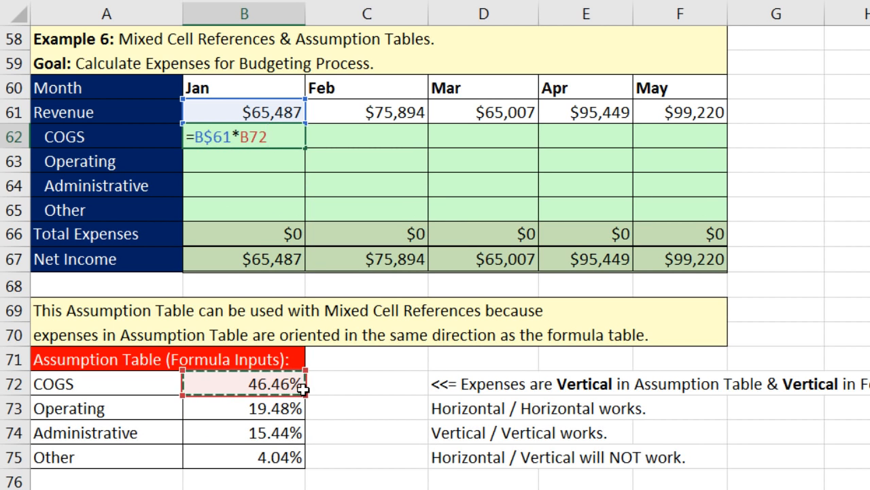
{"action": "key", "text": "F4"}
{"action": "key", "text": "F4"}
{"action": "key", "text": "F4"}
{"action": "key", "text": "ctrl+Return"}
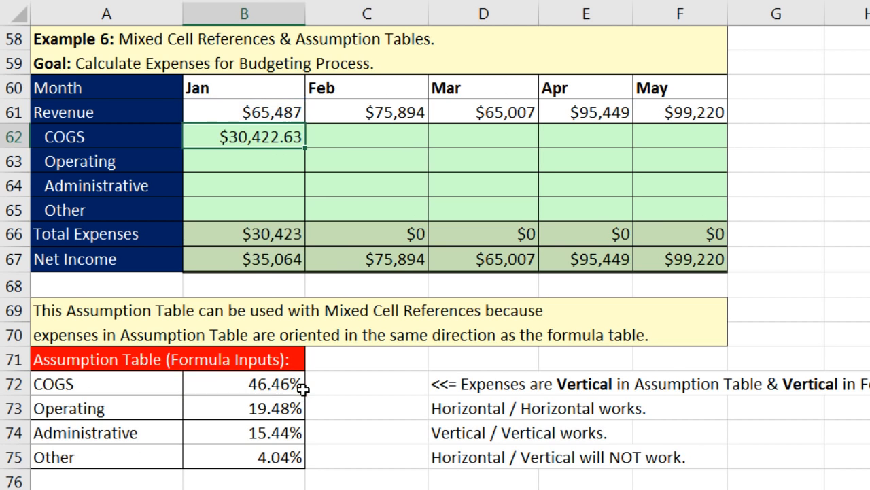
Step: Copy B62's formula down to row 65 and across to May, inspect F65, then clear B62:F65
{"action": "left_click_drag", "start_coordinate": [304, 148], "coordinate": [305, 221]}
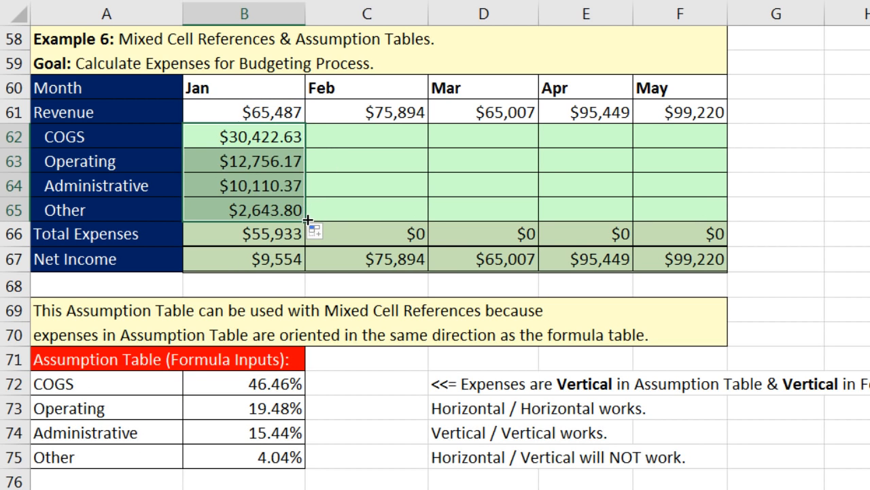
{"action": "left_click_drag", "start_coordinate": [304, 221], "coordinate": [714, 216]}
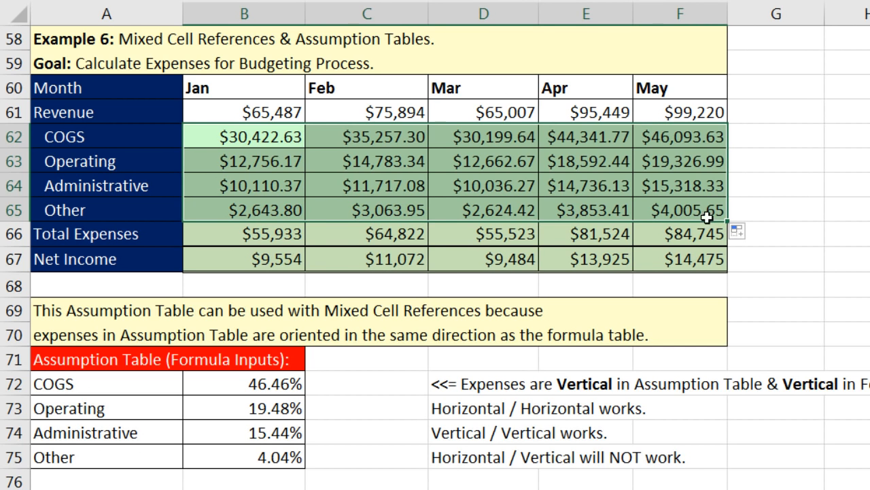
{"action": "left_click", "coordinate": [688, 211]}
{"action": "key", "text": "F2"}
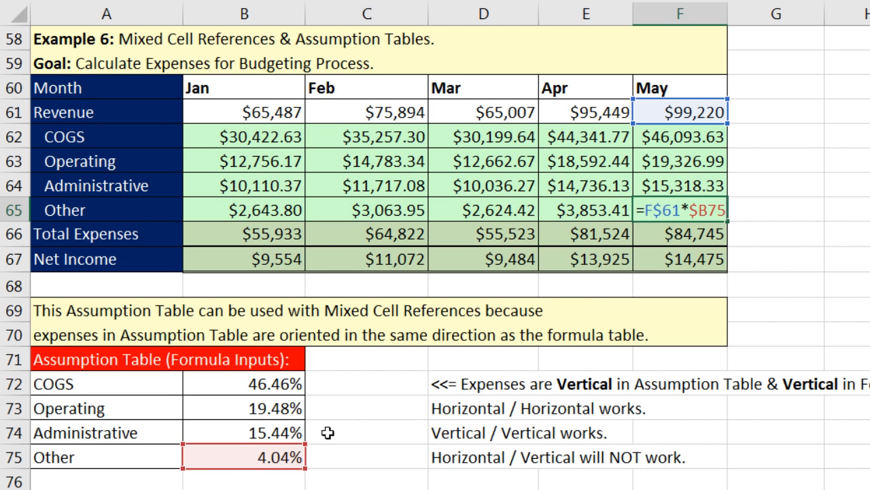
{"action": "key", "text": "ctrl+Return"}
{"action": "left_click_drag", "start_coordinate": [229, 135], "coordinate": [683, 211]}
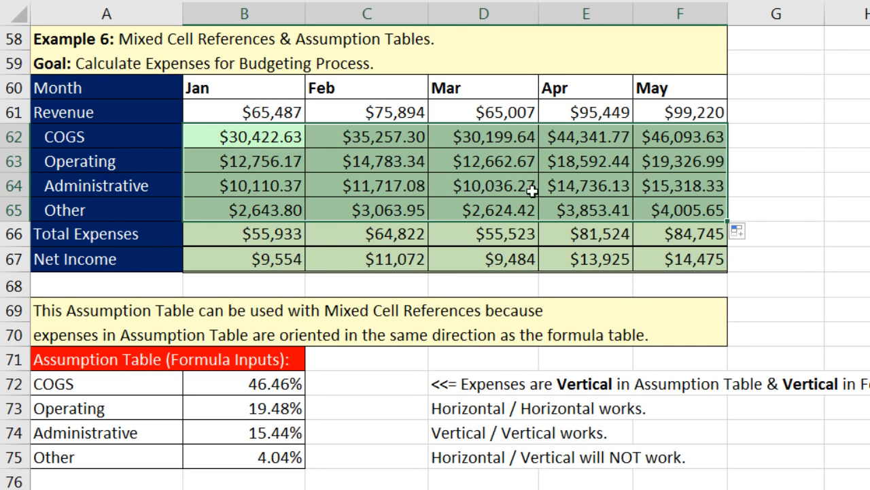
{"action": "key", "text": "Delete"}
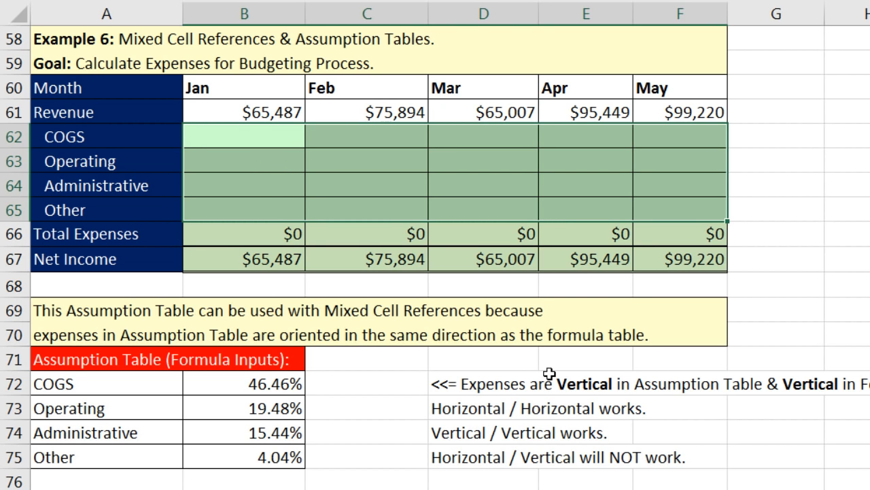
Step: Enter =B$61*$B72 into all of B62:F65 at once, giving Total Expenses $55,933–$84,745
{"action": "type", "text": "="}
{"action": "key", "text": "Up"}
{"action": "key", "text": "F4"}
{"action": "key", "text": "F4"}
{"action": "type", "text": "*"}
{"action": "key", "text": "Down"}
{"action": "key", "text": "Down"}
{"action": "key", "text": "Down"}
{"action": "key", "text": "Down"}
{"action": "key", "text": "Down"}
{"action": "key", "text": "Down"}
{"action": "key", "text": "Down"}
{"action": "key", "text": "Down"}
{"action": "key", "text": "Down"}
{"action": "key", "text": "Down"}
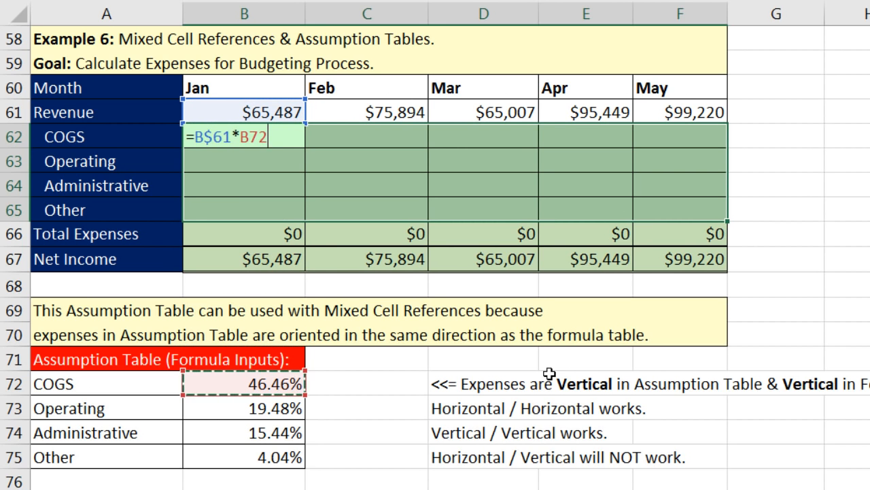
{"action": "key", "text": "F4"}
{"action": "key", "text": "F4"}
{"action": "key", "text": "F4"}
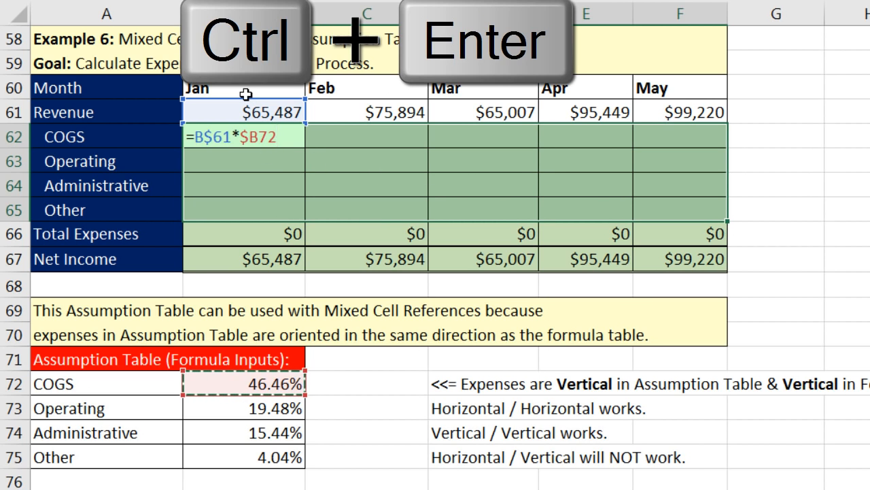
{"action": "key", "text": "ctrl+Return"}
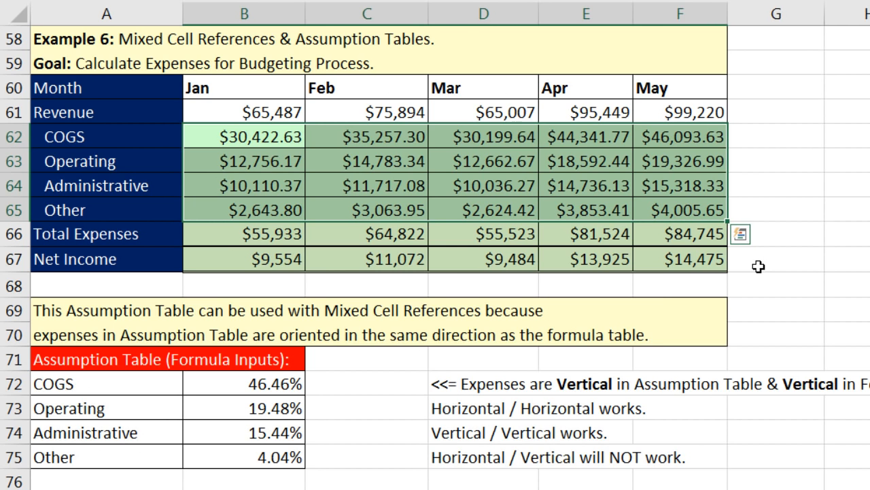
{"action": "key", "text": "ctrl+period"}
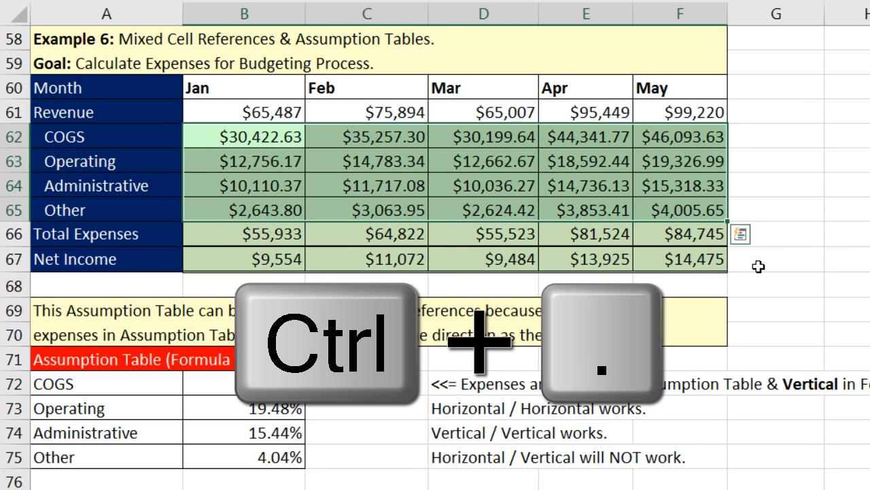
{"action": "key", "text": "ctrl+period"}
{"action": "key", "text": "ctrl+period"}
{"action": "key", "text": "ctrl+period"}
{"action": "key", "text": "ctrl+period"}
{"action": "key", "text": "ctrl+period"}
{"action": "key", "text": "ctrl+period"}
{"action": "key", "text": "ctrl+period"}
{"action": "key", "text": "ctrl+period"}
{"action": "key", "text": "ctrl+period"}
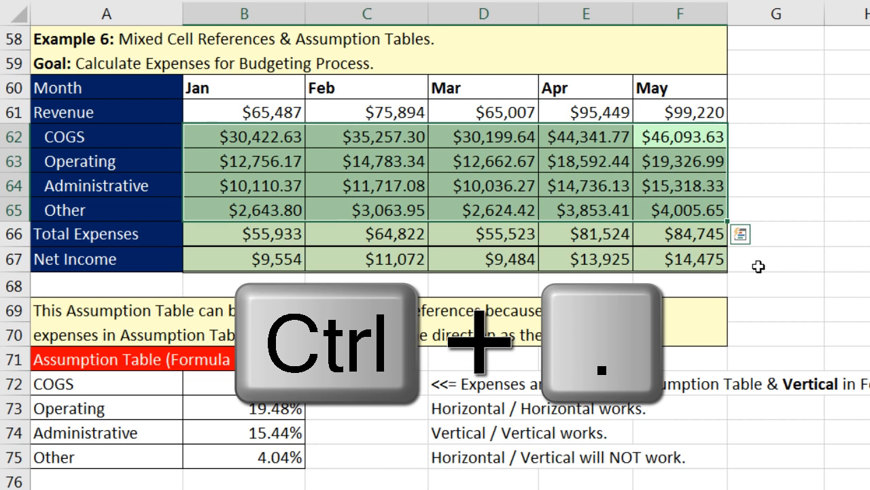
{"action": "key", "text": "ctrl+period"}
{"action": "key", "text": "F2"}
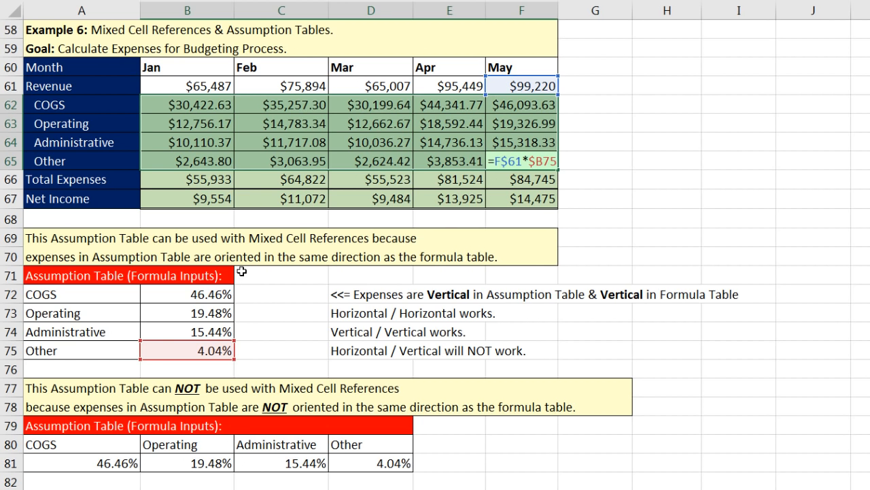
{"action": "key", "text": "ctrl+Return"}
{"action": "left_click", "coordinate": [204, 110]}
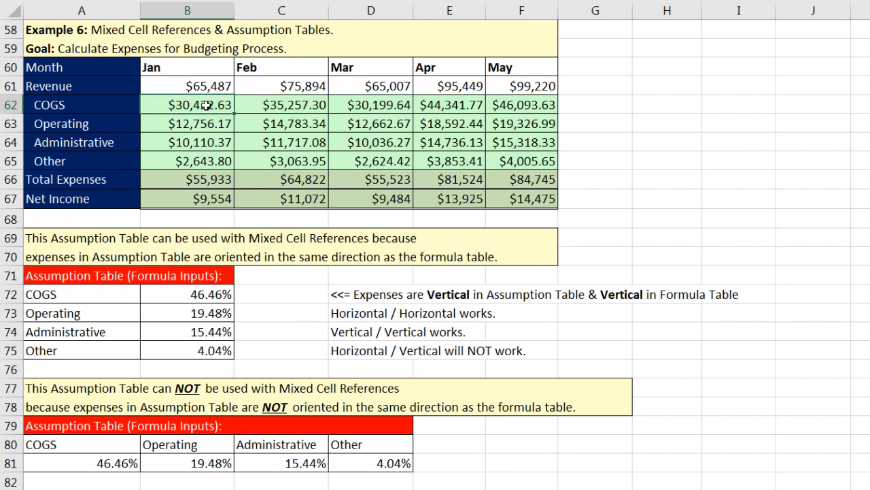
{"action": "double_click", "coordinate": [212, 105]}
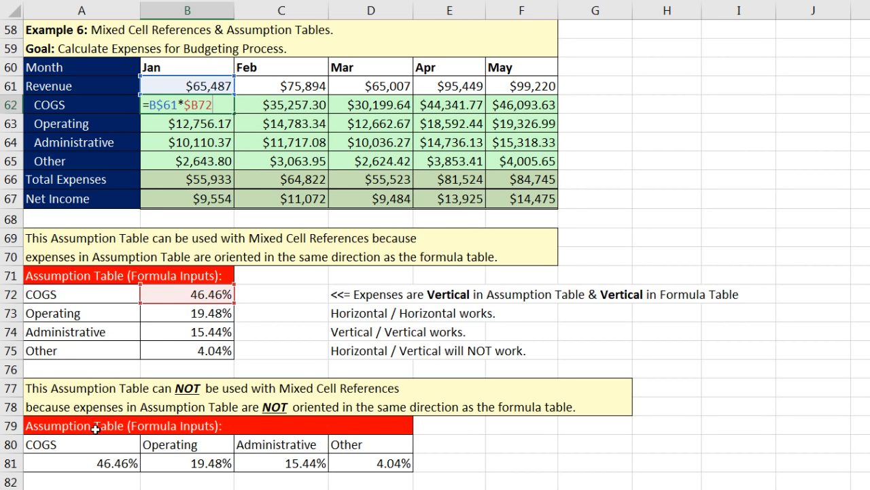
{"action": "key", "text": "Return"}
{"action": "left_click_drag", "start_coordinate": [84, 105], "coordinate": [87, 167]}
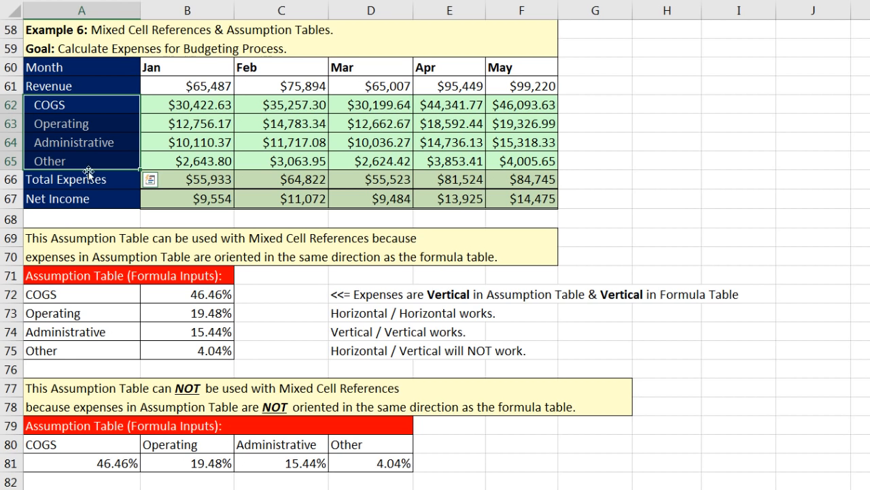
{"action": "left_click", "coordinate": [169, 107]}
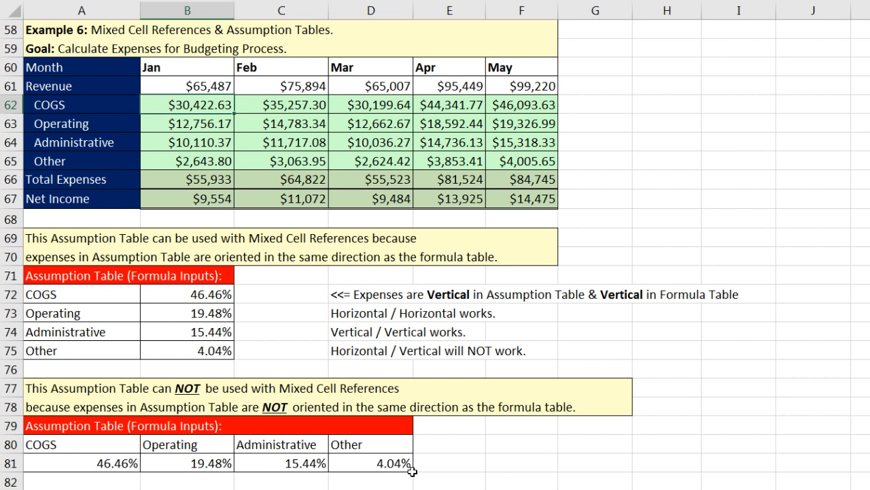
{"action": "double_click", "coordinate": [180, 107]}
{"action": "key", "text": "Escape"}
{"action": "left_click_drag", "start_coordinate": [93, 108], "coordinate": [96, 165]}
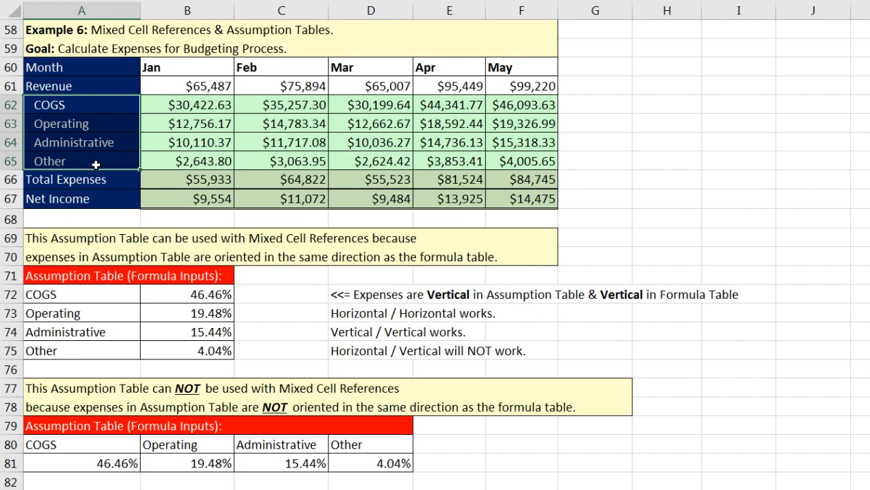
{"action": "left_click_drag", "start_coordinate": [102, 294], "coordinate": [184, 356]}
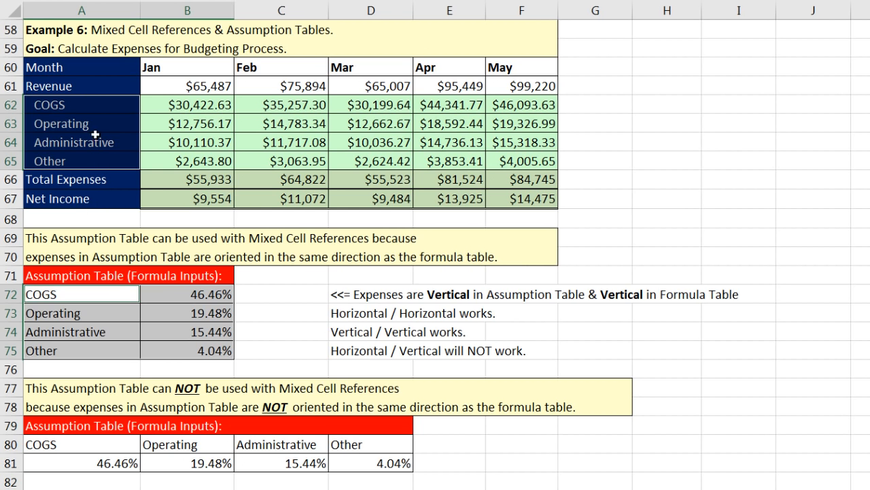
{"action": "left_click_drag", "start_coordinate": [86, 109], "coordinate": [516, 159]}
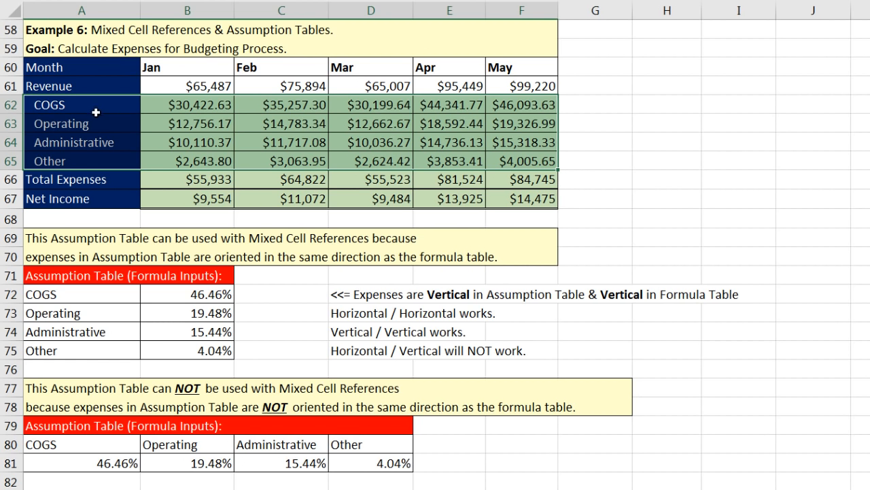
{"action": "left_click_drag", "start_coordinate": [88, 446], "coordinate": [343, 465]}
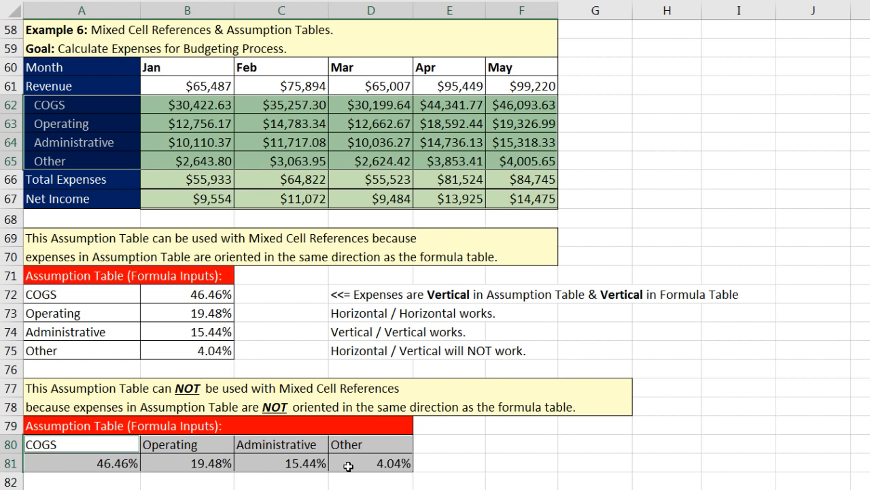
{"action": "left_click_drag", "start_coordinate": [102, 110], "coordinate": [96, 165]}
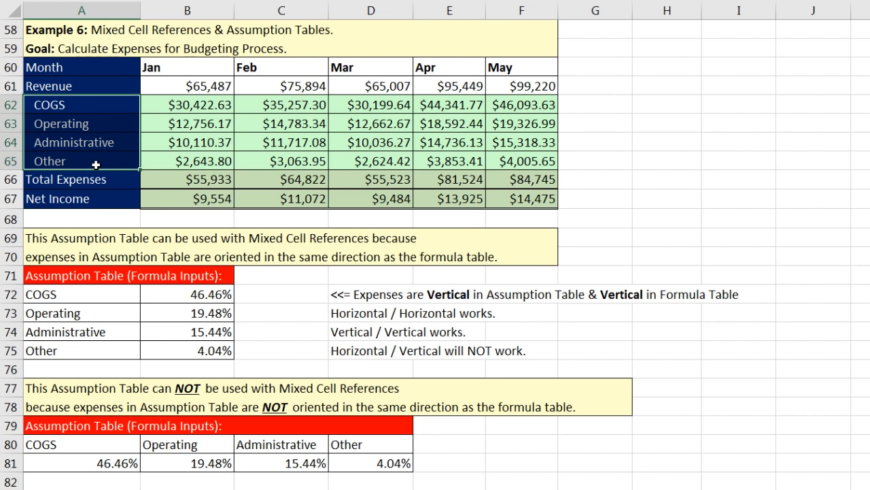
{"action": "left_click_drag", "start_coordinate": [66, 445], "coordinate": [405, 463]}
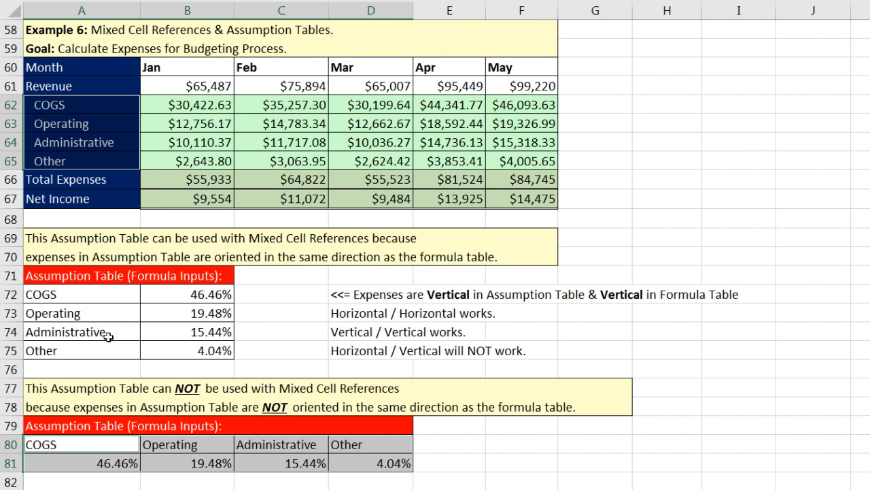
{"action": "left_click_drag", "start_coordinate": [60, 299], "coordinate": [201, 359]}
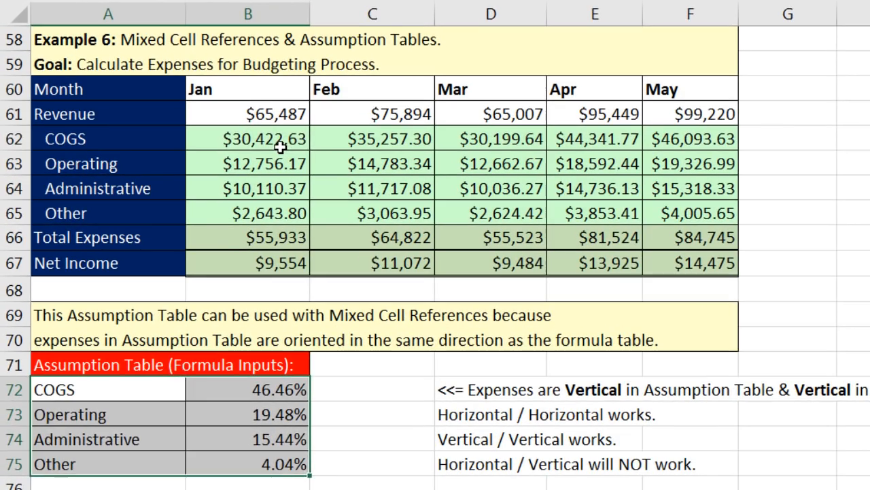
{"action": "left_click", "coordinate": [280, 142]}
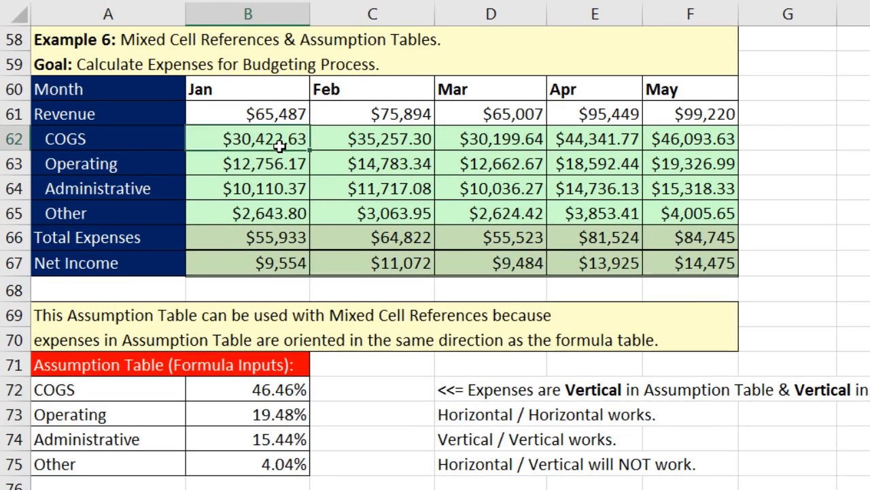
{"action": "key", "text": "F2"}
{"action": "double_click", "coordinate": [218, 139]}
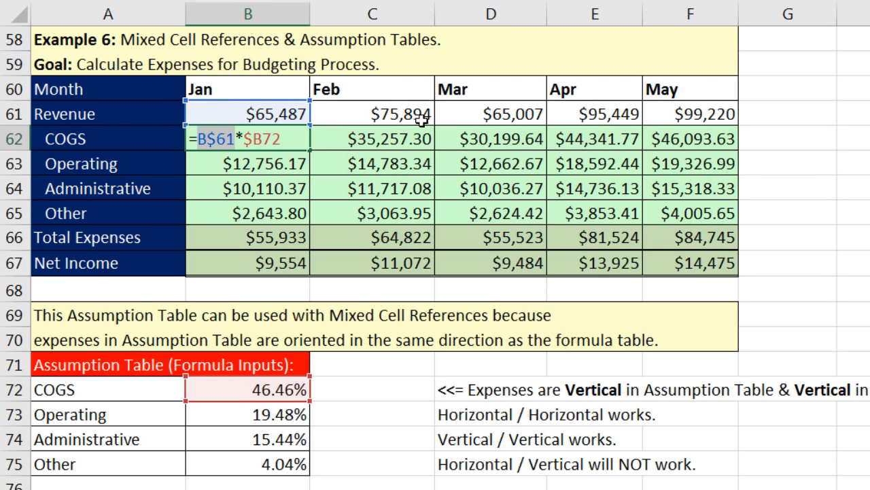
{"action": "double_click", "coordinate": [275, 139]}
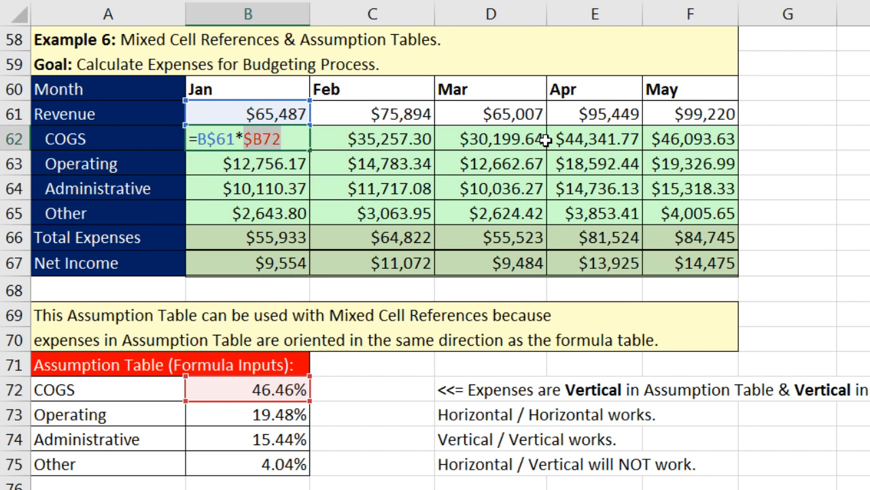
{"action": "key", "text": "ctrl+Return"}
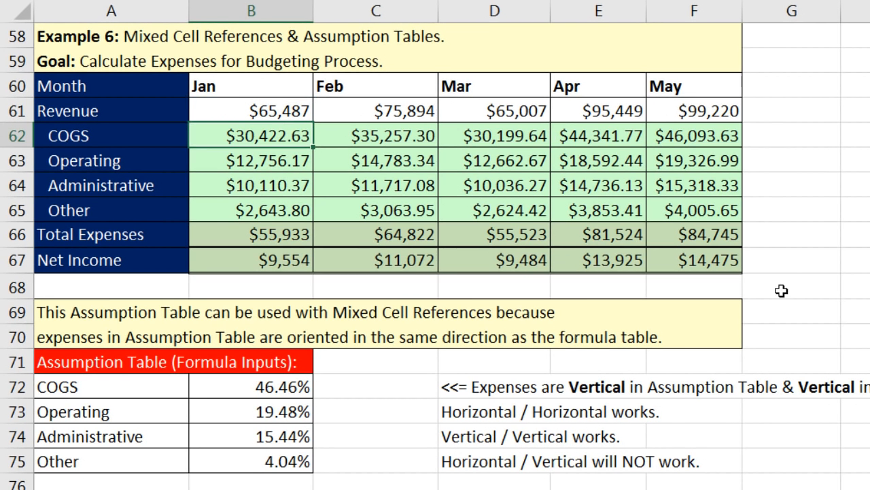
{"action": "left_click_drag", "start_coordinate": [266, 134], "coordinate": [671, 207]}
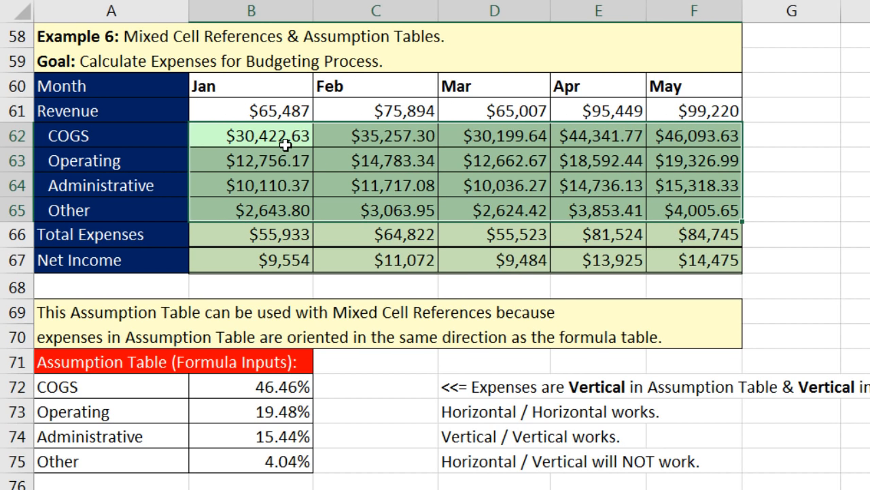
Step: Wrap the expense formulas as =ROUND(B$61*$B72,2) across all of B62:F65
{"action": "key", "text": "F2"}
{"action": "left_click", "coordinate": [202, 133]}
{"action": "type", "text": "roundB$61*$B72"}
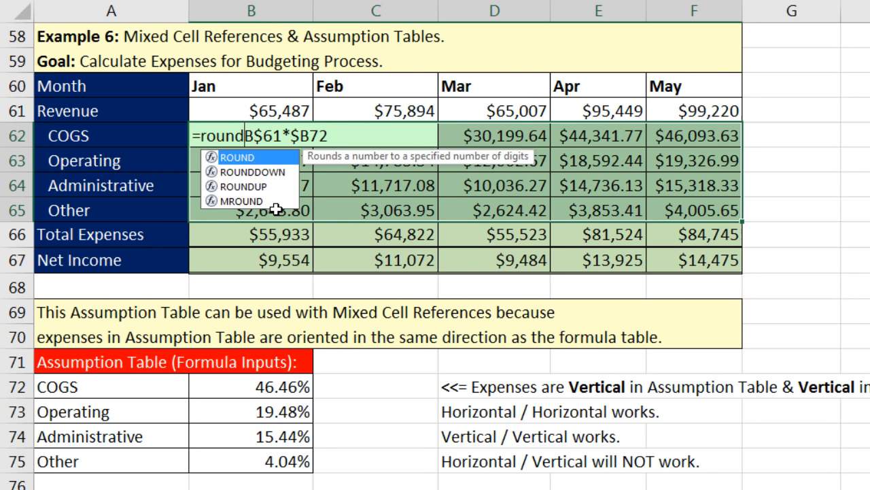
{"action": "key", "text": "Tab"}
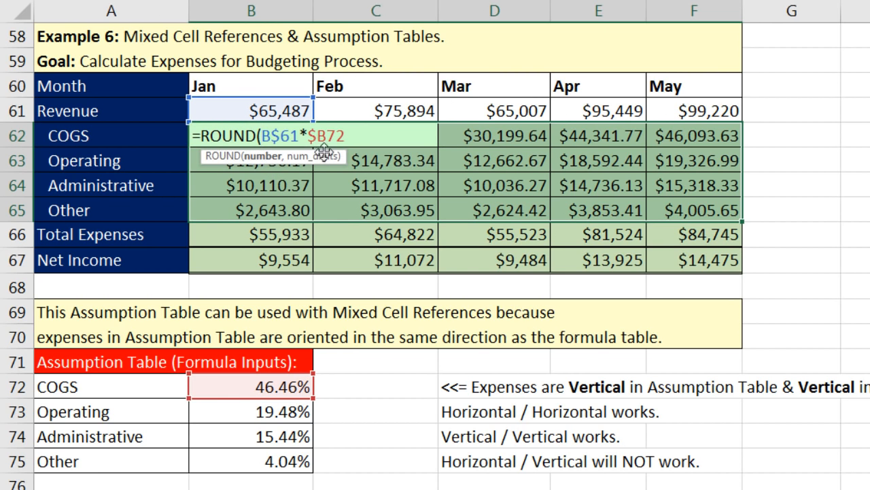
{"action": "left_click", "coordinate": [356, 138]}
{"action": "type", "text": ","}
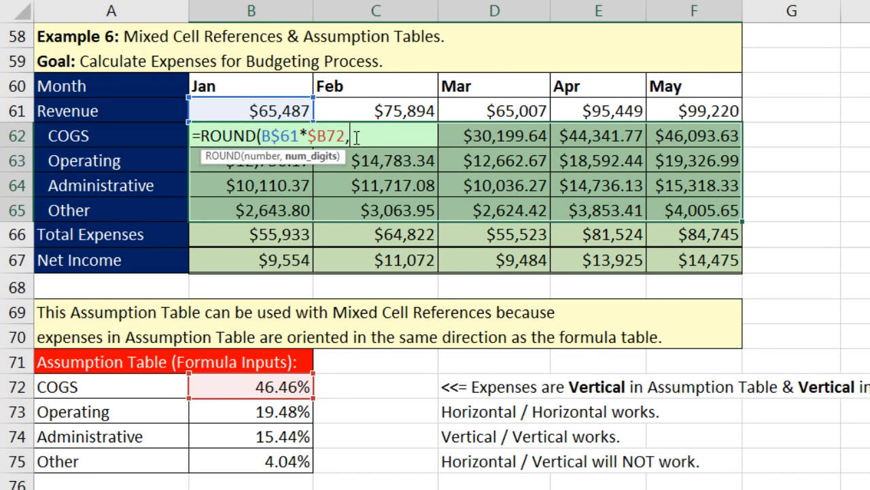
{"action": "type", "text": "2)"}
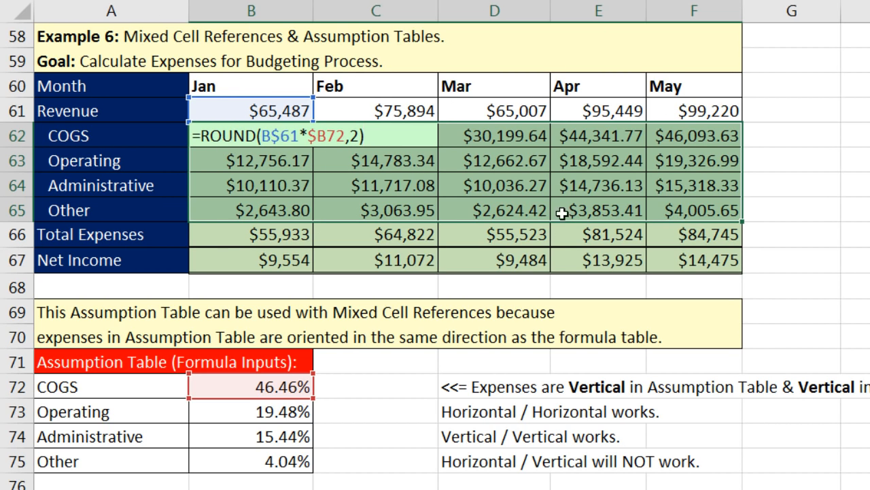
{"action": "key", "text": "ctrl+Return"}
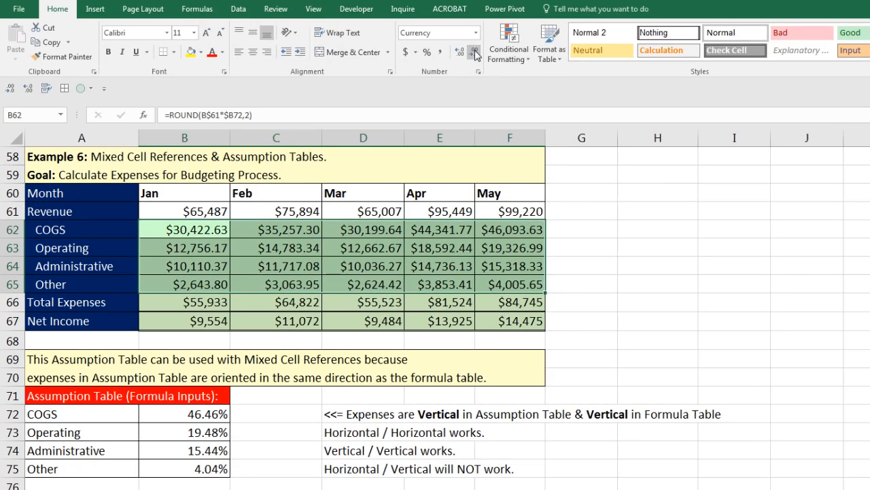
Step: Decrease the expense decimals twice to whole dollars and scroll down to Example 7
{"action": "left_click", "coordinate": [474, 51]}
{"action": "left_click", "coordinate": [474, 52]}
{"action": "left_click", "coordinate": [208, 231]}
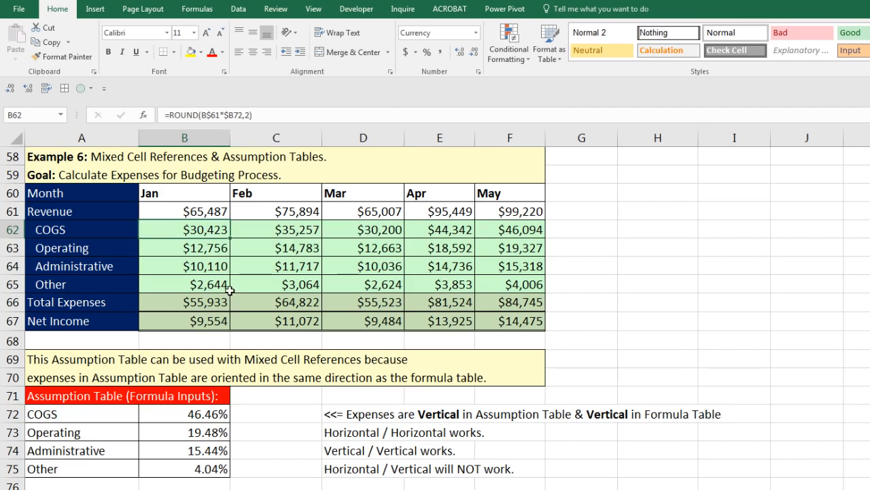
{"action": "scroll", "coordinate": [230, 288], "scroll_direction": "down", "scroll_amount": 8}
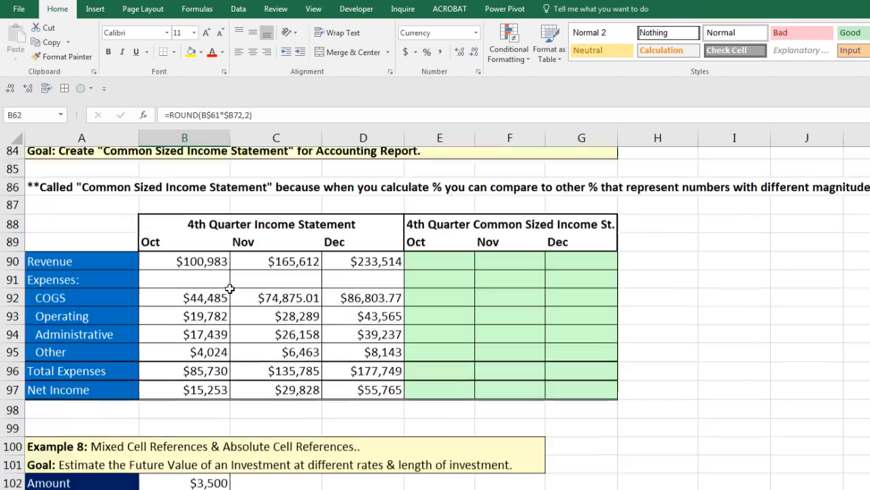
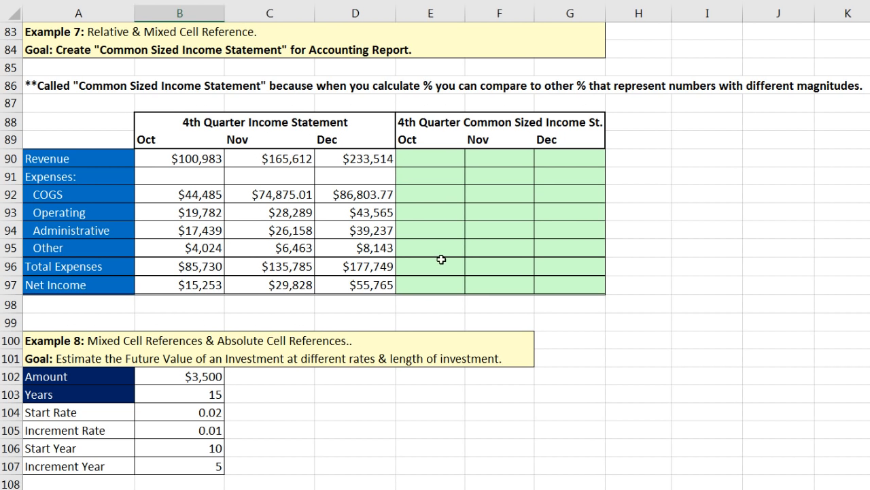
Step: Select E90, the Oct Revenue cell of the common sized statement, to start its formula
{"action": "left_click", "coordinate": [439, 163]}
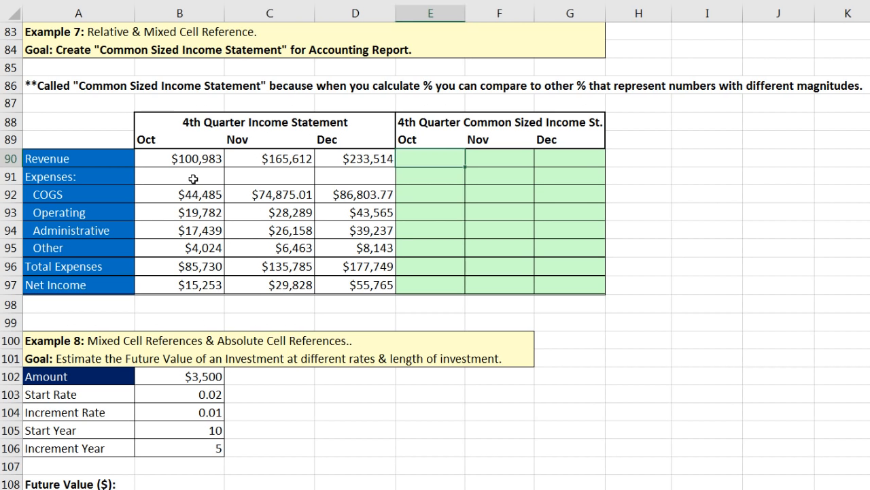
{"action": "left_click", "coordinate": [478, 159]}
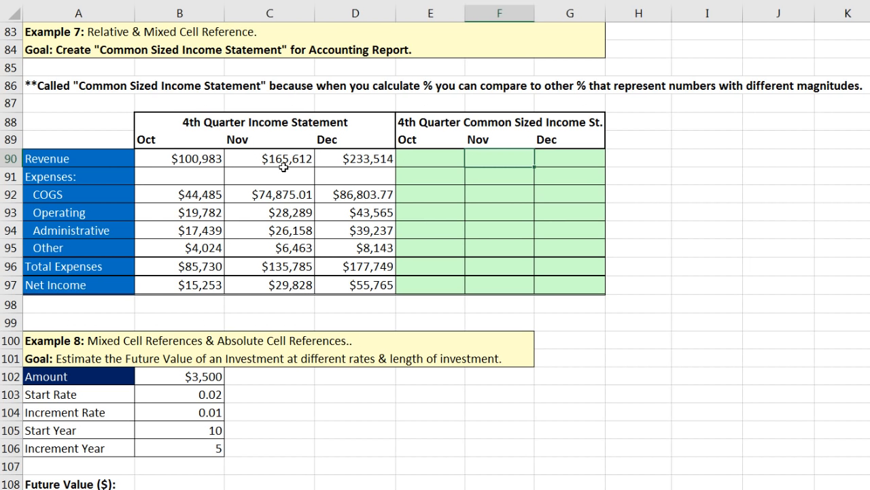
{"action": "left_click", "coordinate": [417, 160]}
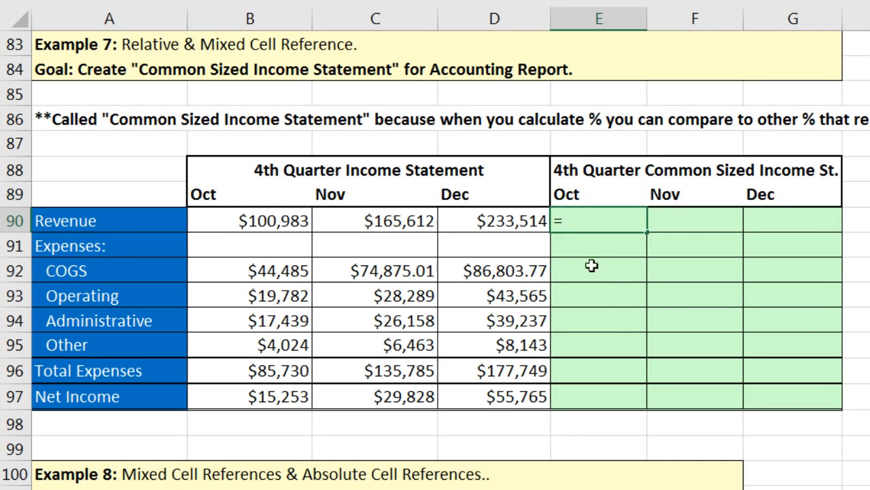
Step: Enter =B90/B$90 in E90 with the revenue divisor row-locked, so it shows 1
{"action": "left_click", "coordinate": [271, 216]}
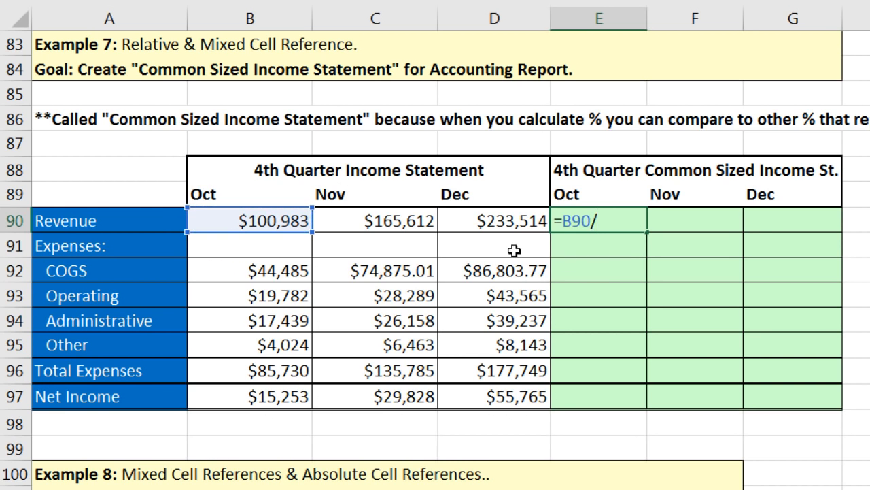
{"action": "left_click", "coordinate": [271, 219]}
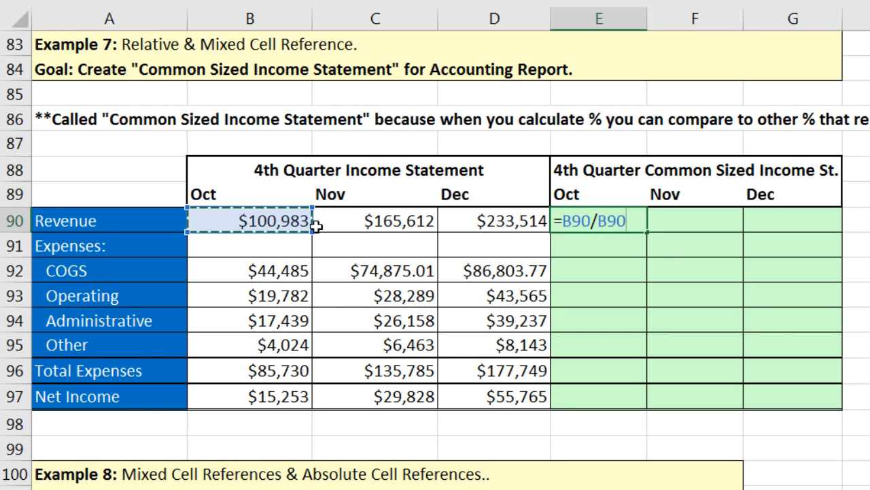
{"action": "double_click", "coordinate": [603, 224]}
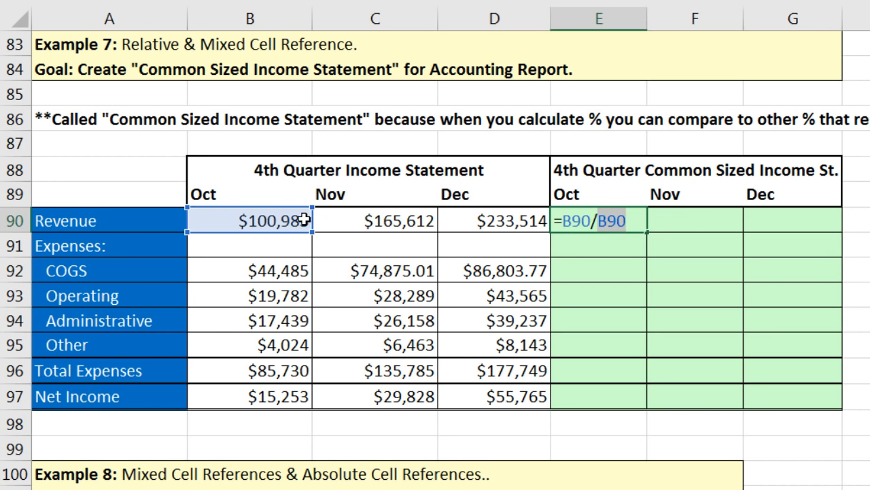
{"action": "left_click", "coordinate": [610, 231]}
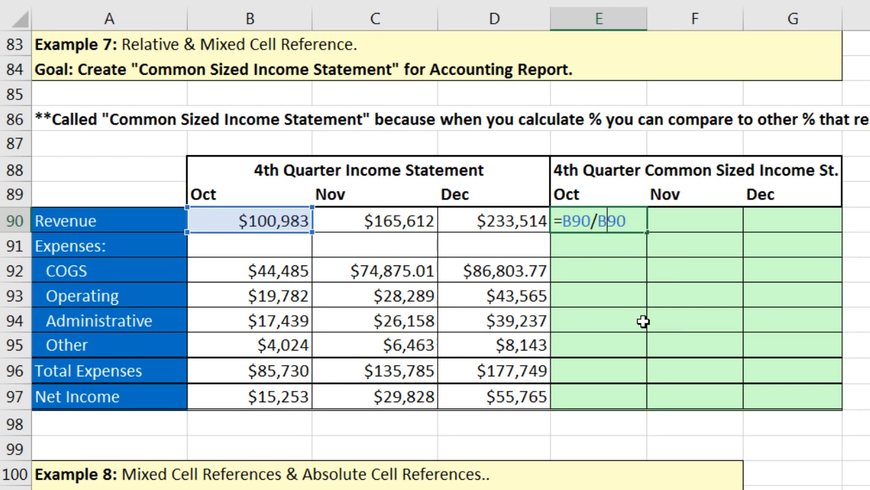
{"action": "key", "text": "F4"}
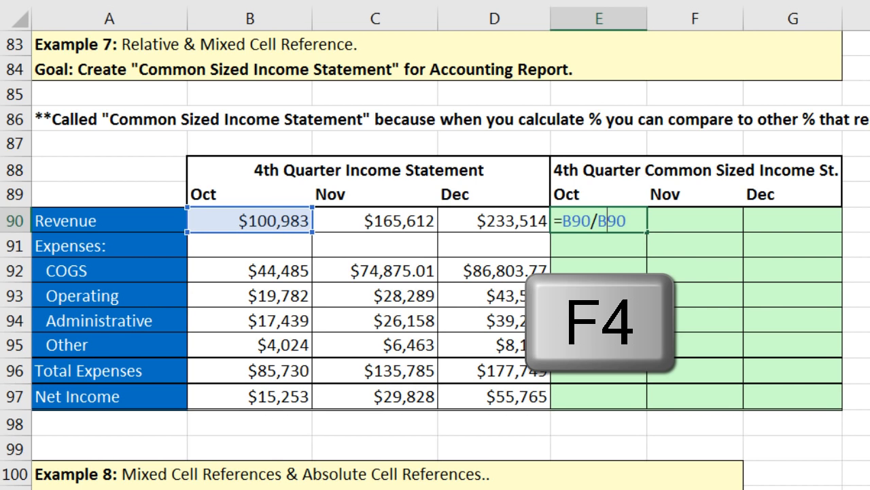
{"action": "key", "text": "F4"}
{"action": "key", "text": "F4"}
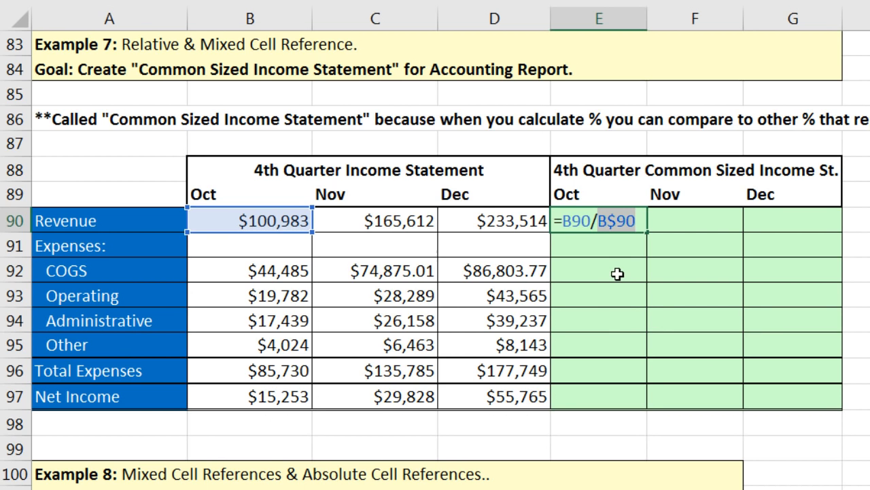
{"action": "key", "text": "ctrl+Return"}
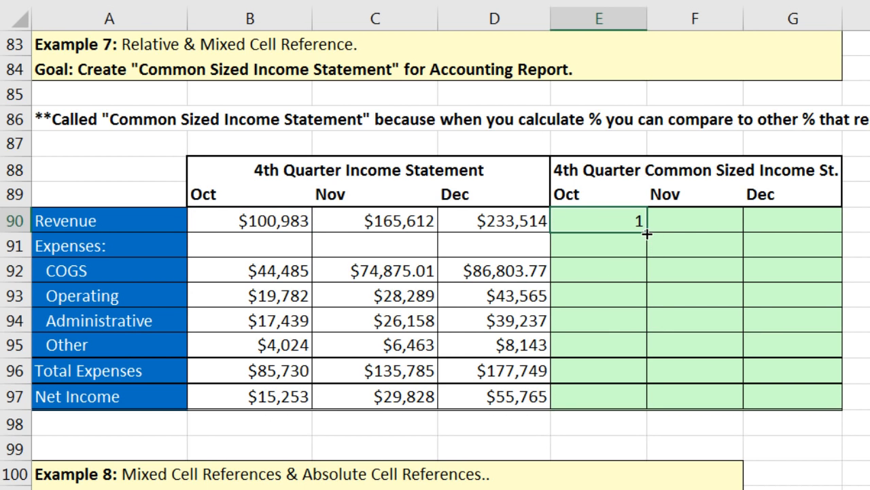
Step: Fill the ratio formula down to row 97 without formatting, then across to columns F and G
{"action": "left_click_drag", "start_coordinate": [649, 257], "coordinate": [650, 411]}
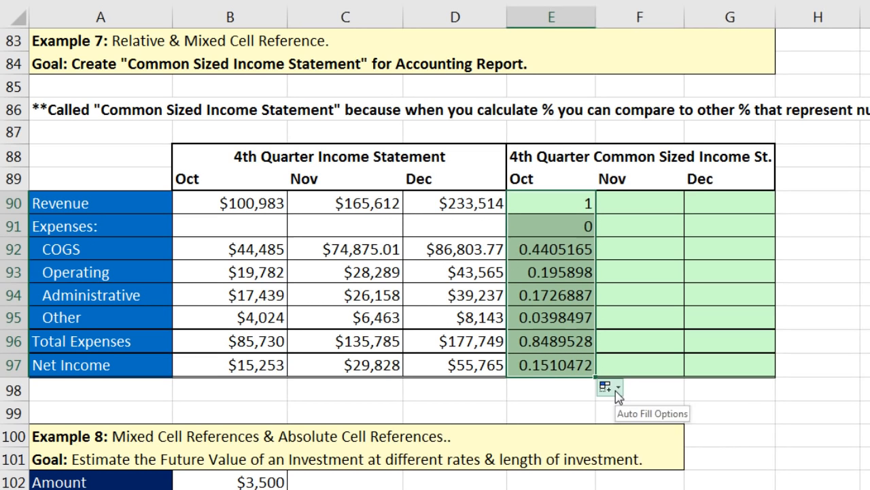
{"action": "left_click", "coordinate": [614, 389]}
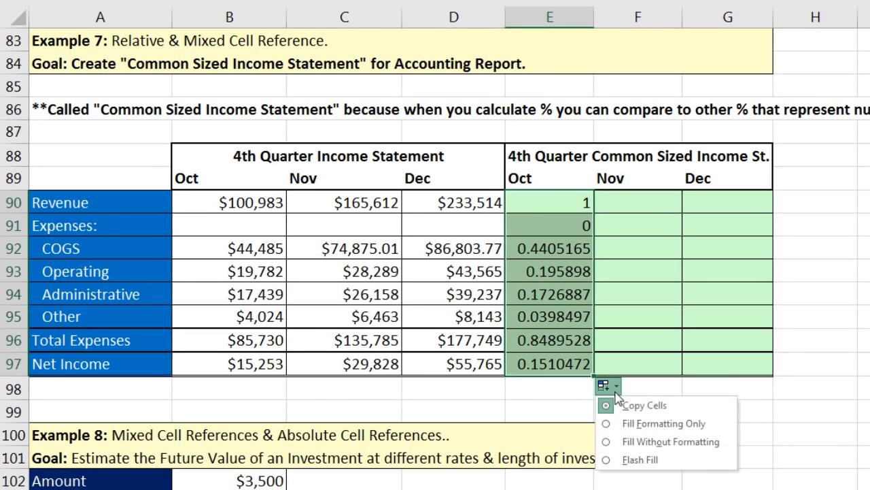
{"action": "left_click", "coordinate": [632, 443]}
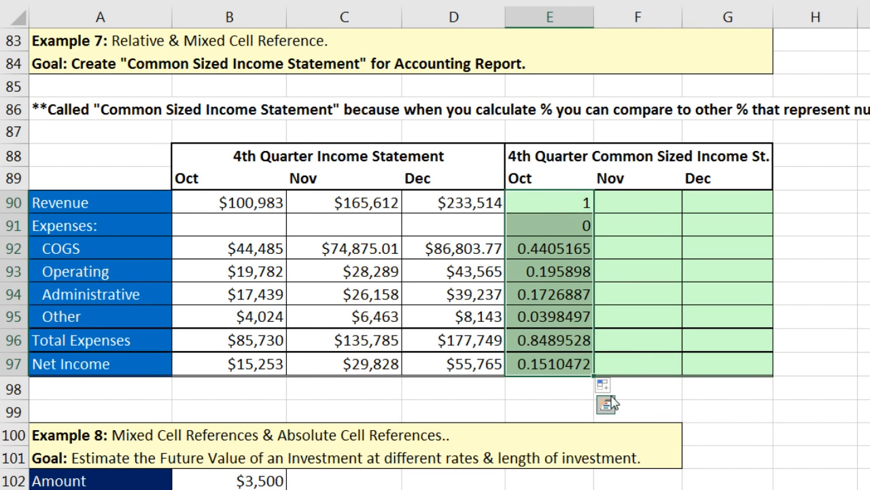
{"action": "left_click_drag", "start_coordinate": [595, 376], "coordinate": [742, 373]}
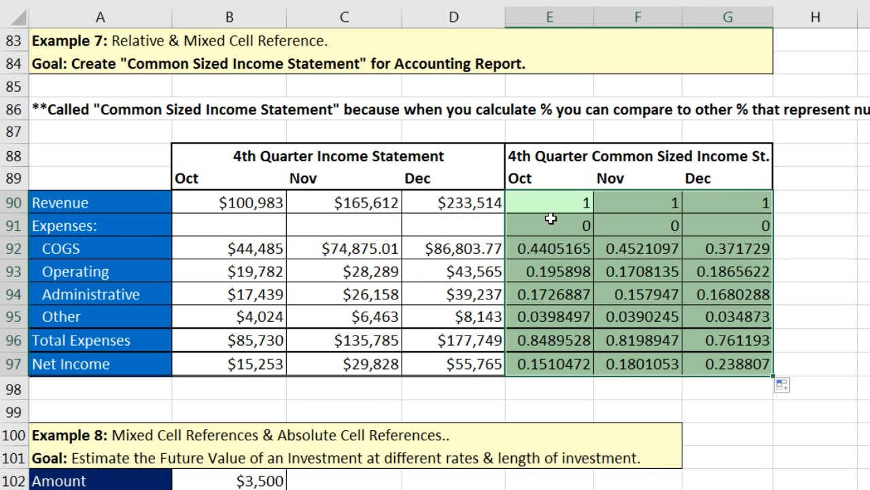
Step: Check the formulas in G97 and F93, then select the result range E90:G97
{"action": "left_click", "coordinate": [733, 362]}
{"action": "key", "text": "F2"}
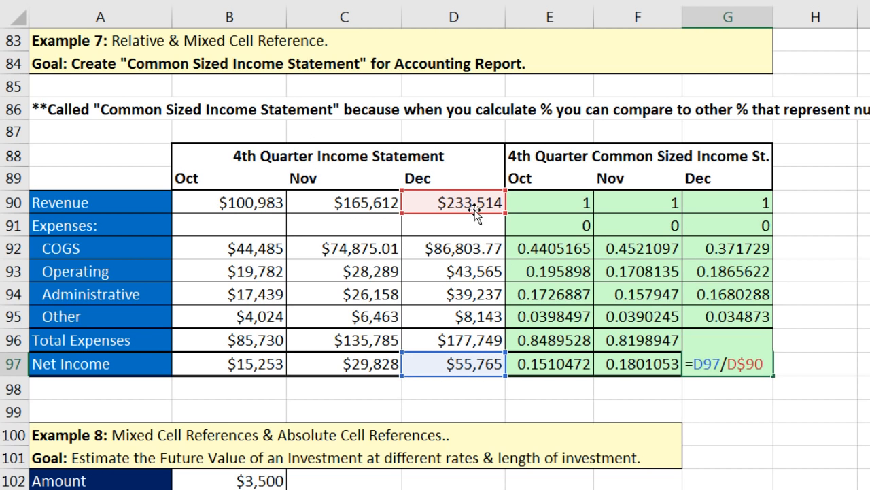
{"action": "key", "text": "ctrl+Return"}
{"action": "left_click", "coordinate": [623, 270]}
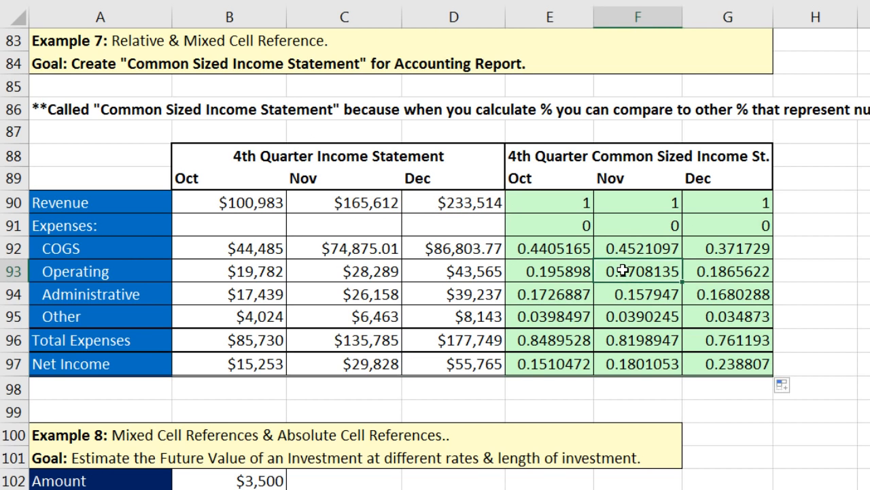
{"action": "key", "text": "F2"}
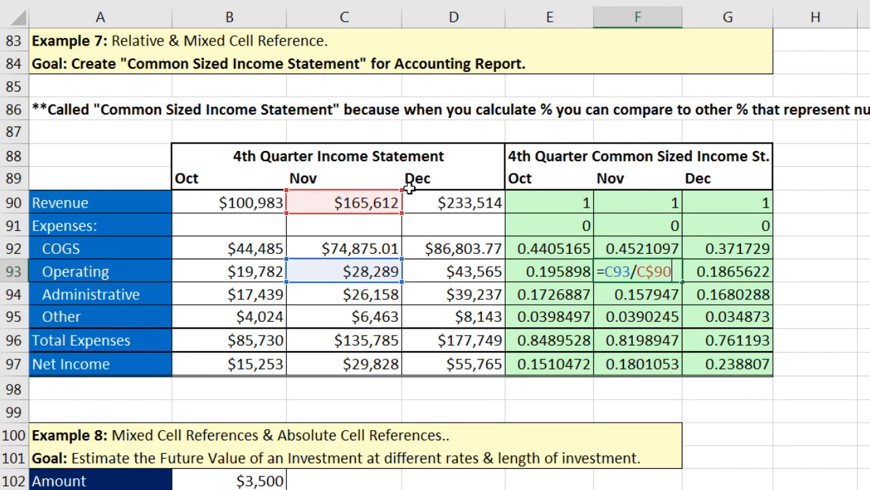
{"action": "key", "text": "Return"}
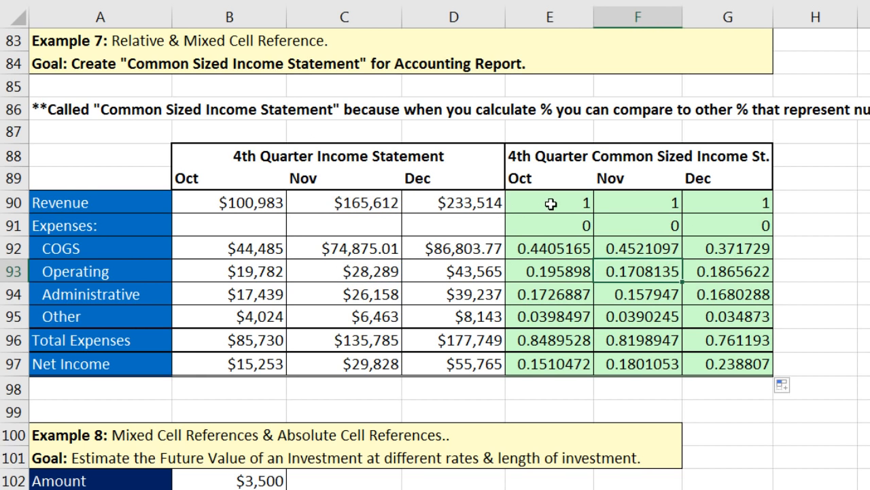
{"action": "left_click", "coordinate": [552, 203]}
{"action": "left_click_drag", "start_coordinate": [604, 215], "coordinate": [707, 365]}
Step: Format E90:G97 as Percentage with 2 decimals, e.g. 44.05% for Oct COGS
{"action": "key", "text": "ctrl+1"}
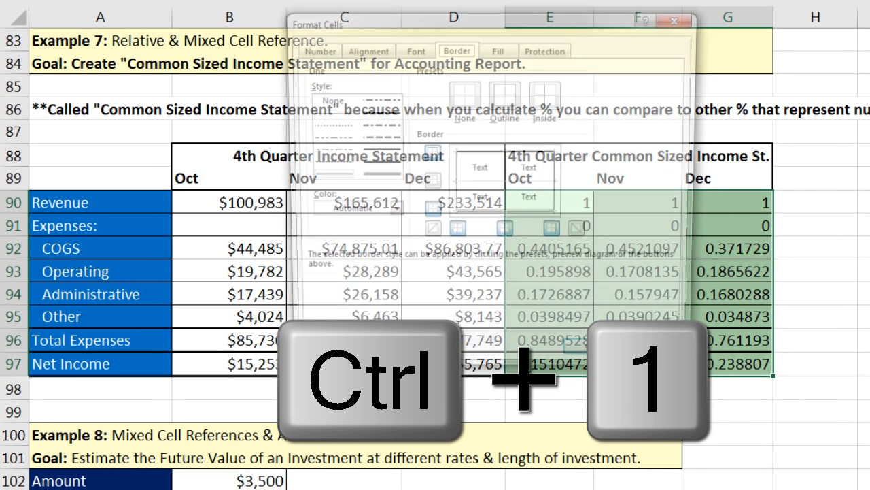
{"action": "left_click", "coordinate": [314, 49]}
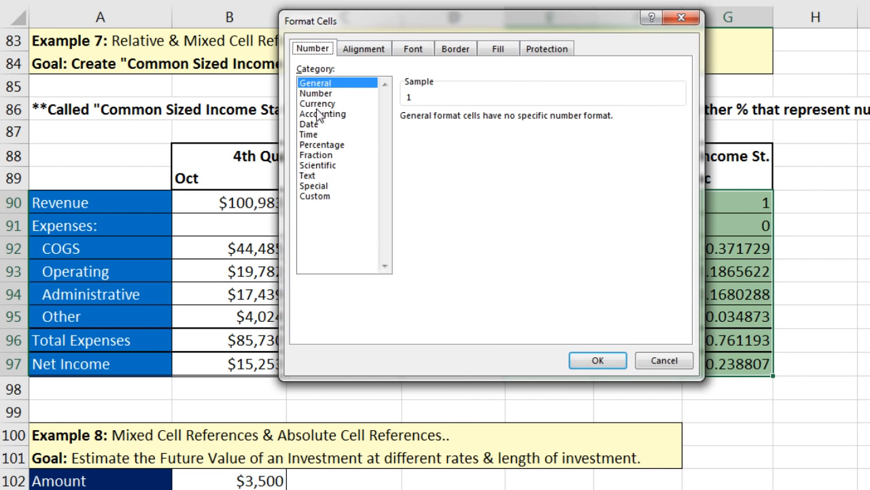
{"action": "left_click", "coordinate": [321, 146]}
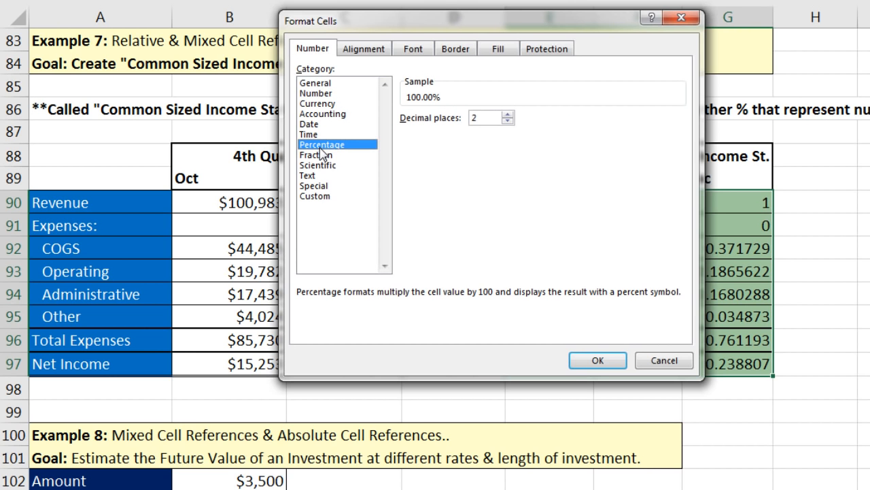
{"action": "left_click", "coordinate": [598, 361]}
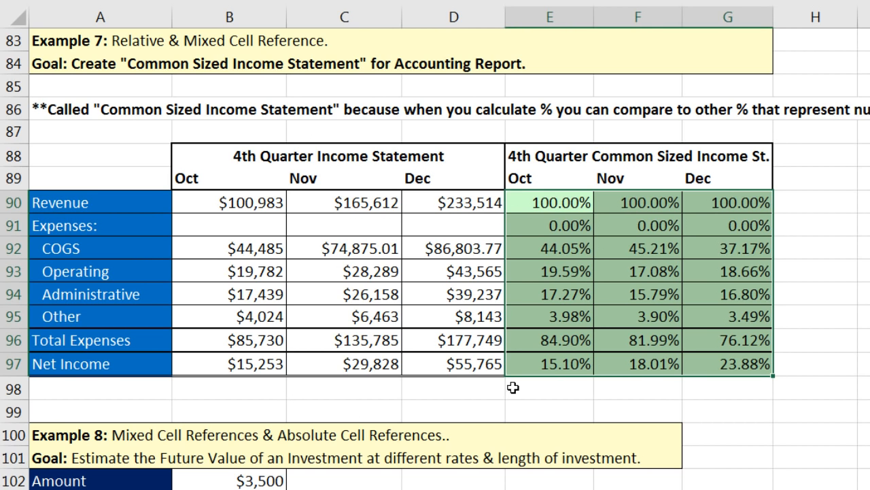
{"action": "left_click", "coordinate": [556, 370]}
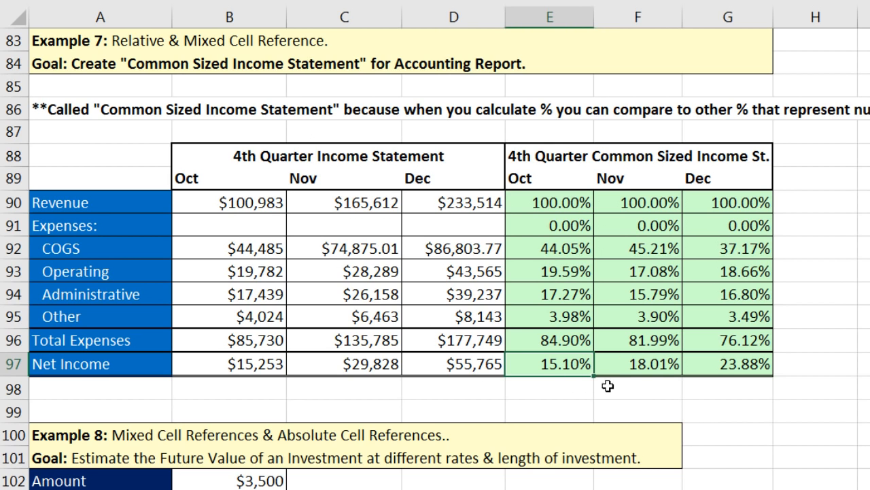
{"action": "left_click", "coordinate": [709, 371]}
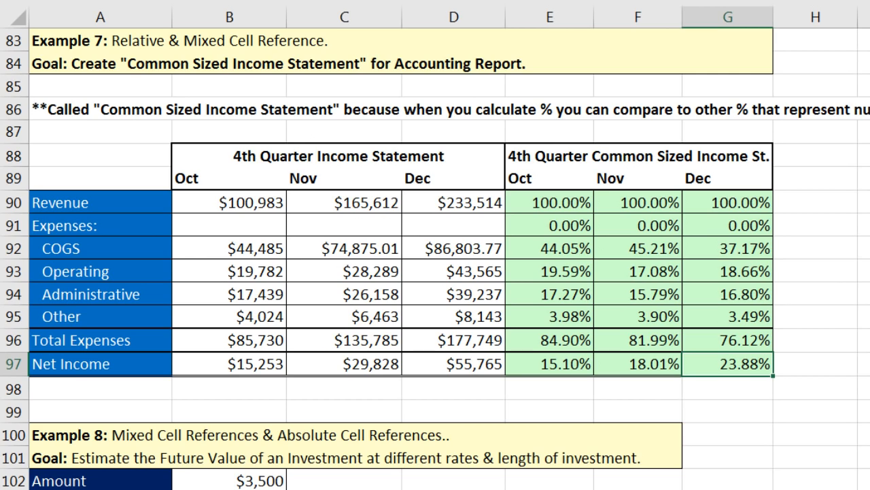
{"action": "scroll", "coordinate": [435, 259], "scroll_direction": "down", "scroll_amount": 4}
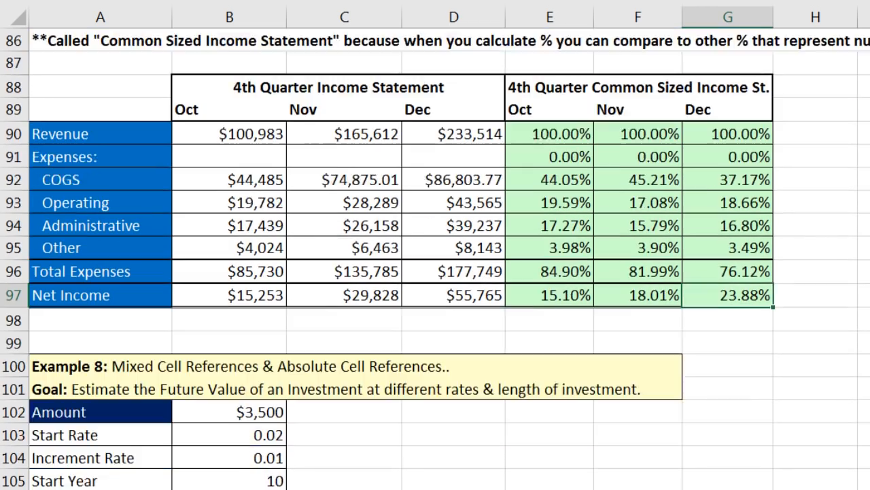
{"action": "scroll", "coordinate": [435, 259], "scroll_direction": "down", "scroll_amount": 2}
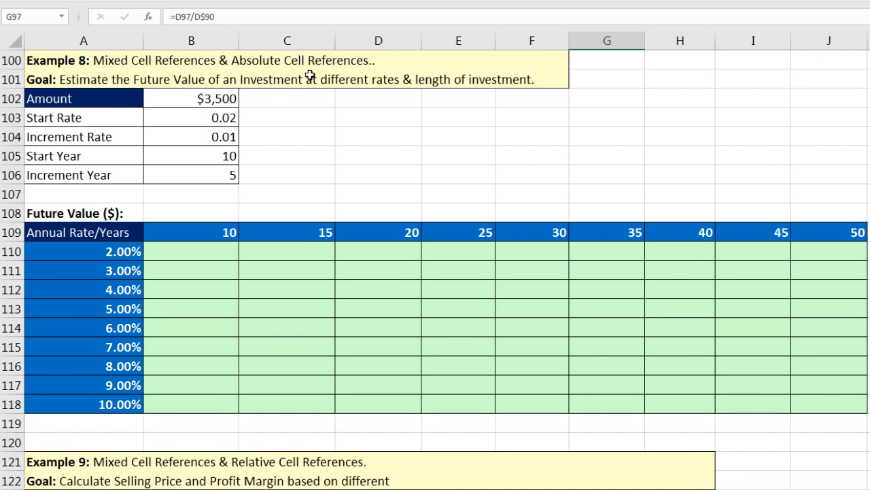
{"action": "left_click", "coordinate": [191, 101]}
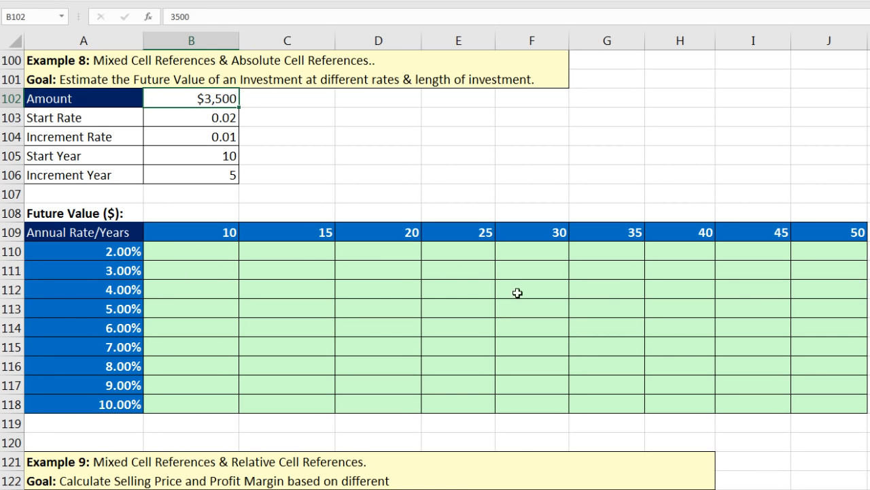
{"action": "left_click_drag", "start_coordinate": [202, 230], "coordinate": [818, 240]}
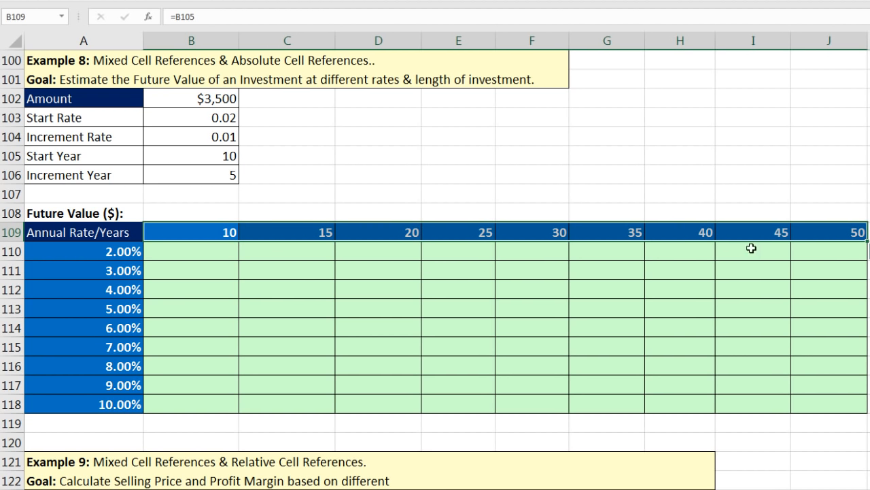
{"action": "left_click_drag", "start_coordinate": [119, 249], "coordinate": [125, 405]}
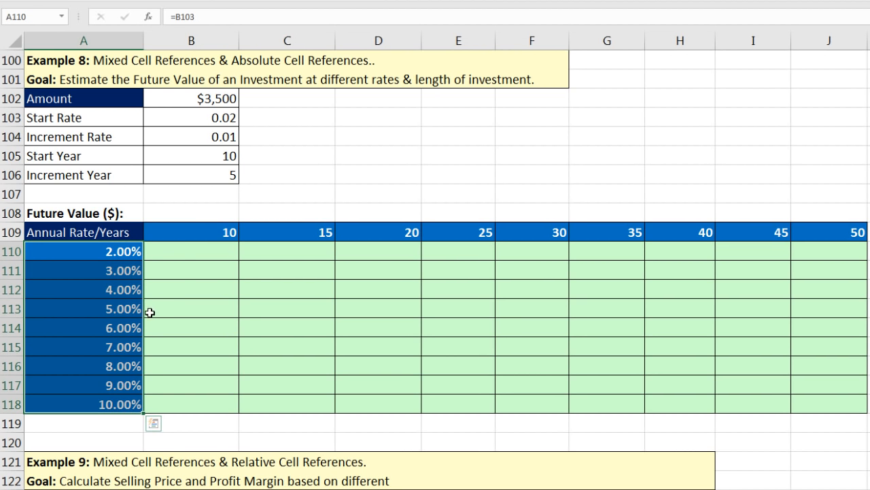
{"action": "left_click", "coordinate": [181, 250]}
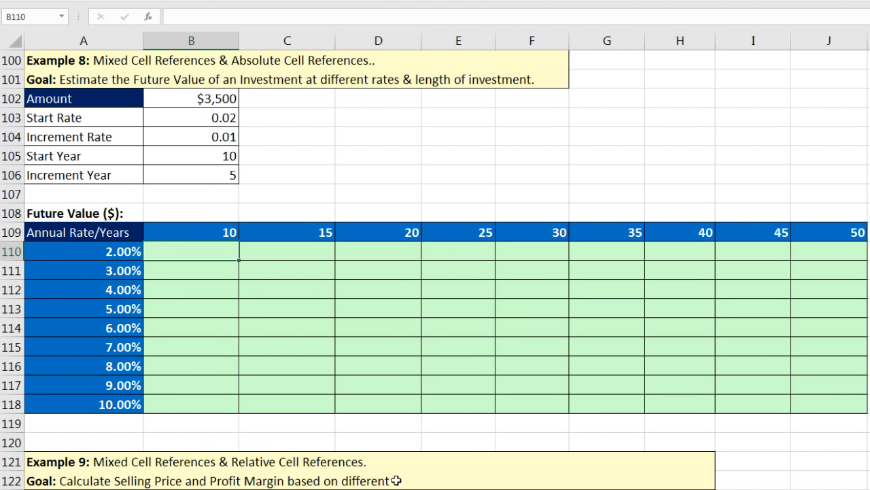
Step: Enter =FV($A110,B$109,$B$102) in B110, giving -38,324 for 2.00% over 10 years
{"action": "type", "text": "="}
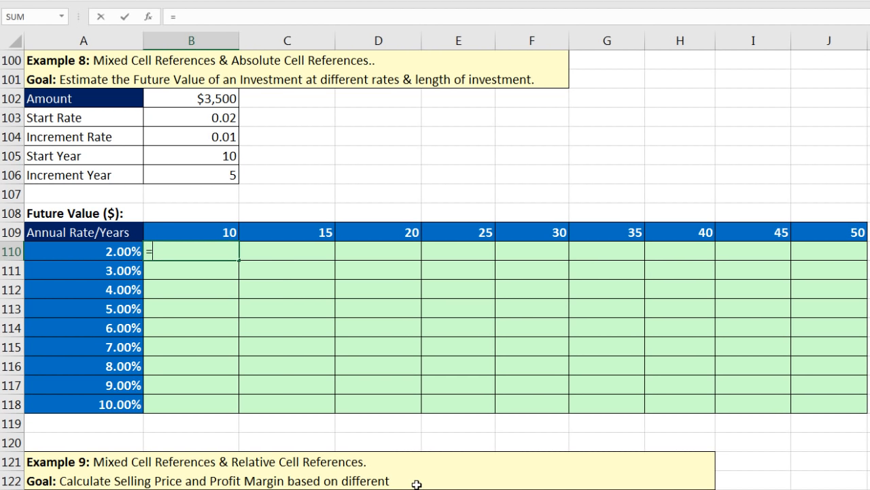
{"action": "type", "text": "fv"}
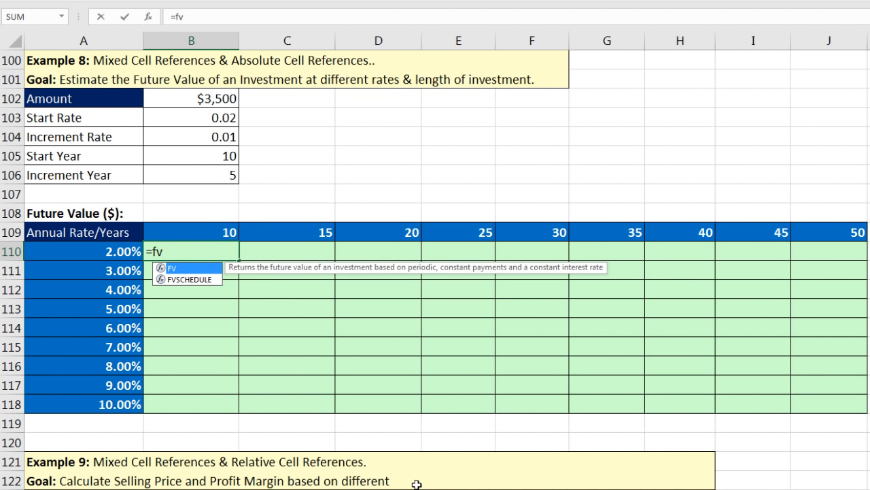
{"action": "key", "text": "Tab"}
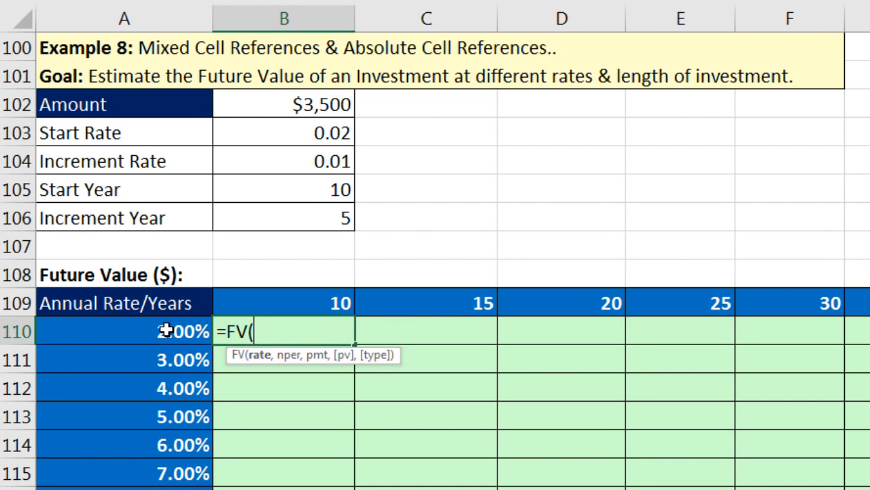
{"action": "left_click", "coordinate": [167, 329]}
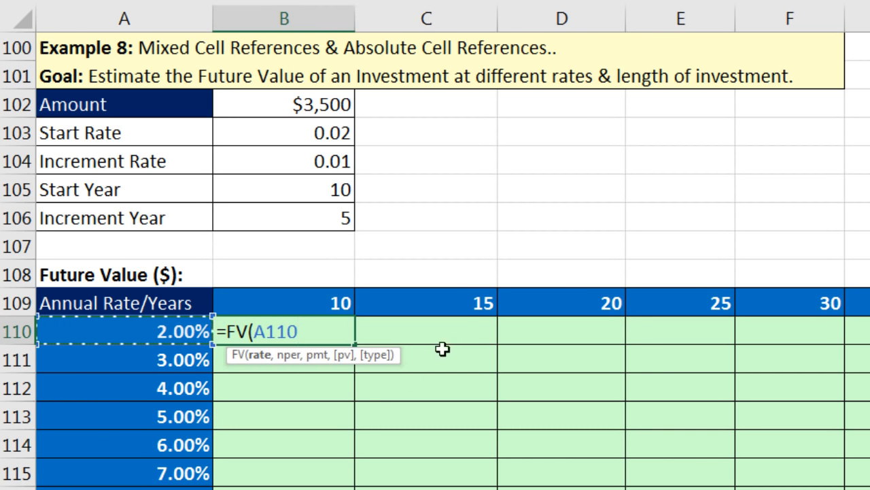
{"action": "key", "text": "F4"}
{"action": "key", "text": "F4"}
{"action": "key", "text": "F4"}
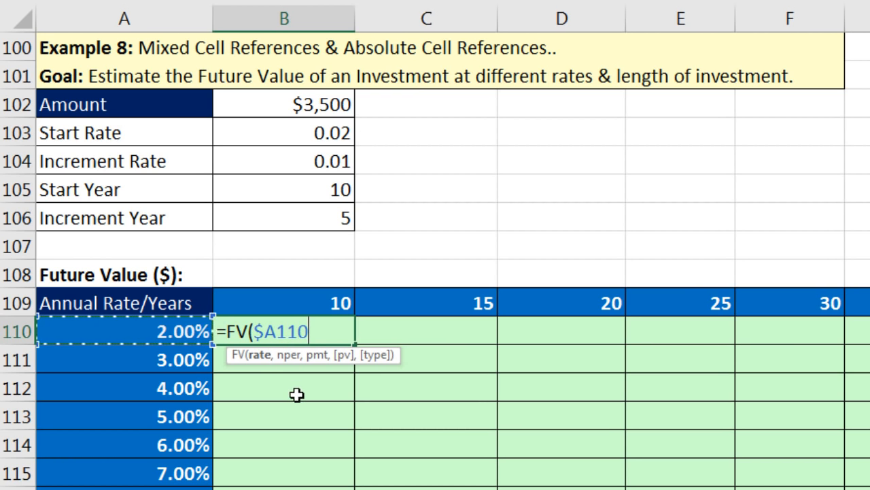
{"action": "type", "text": ","}
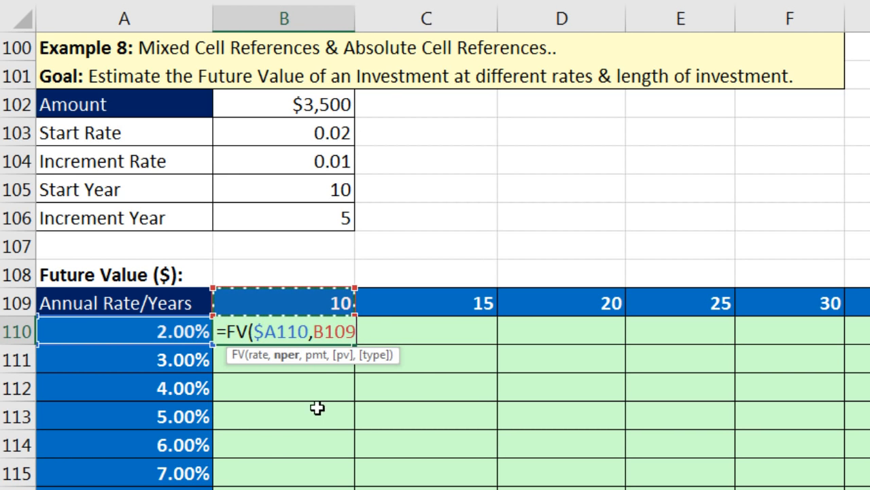
{"action": "key", "text": "F4"}
{"action": "key", "text": "F4"}
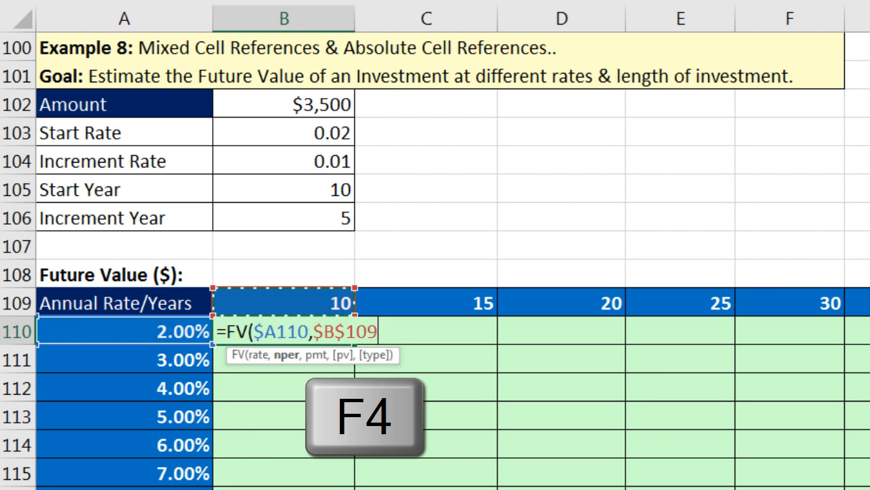
{"action": "key", "text": "F4"}
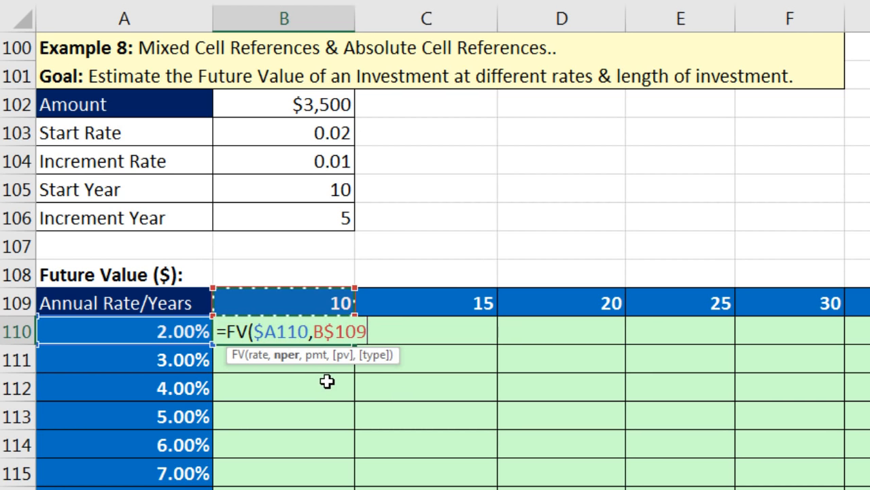
{"action": "type", "text": ","}
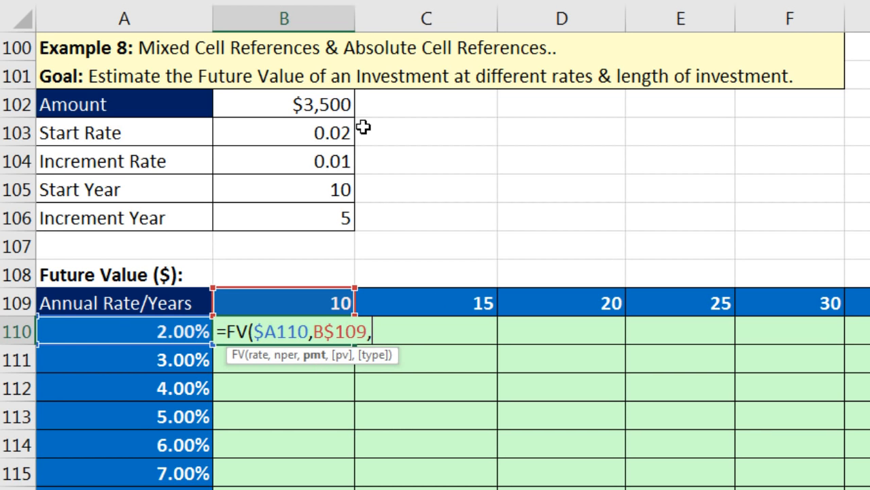
{"action": "left_click", "coordinate": [294, 104]}
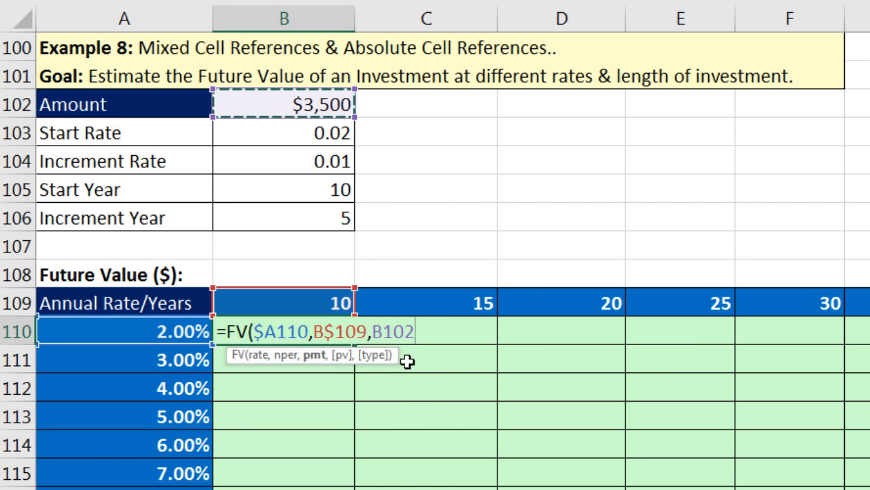
{"action": "key", "text": "F4"}
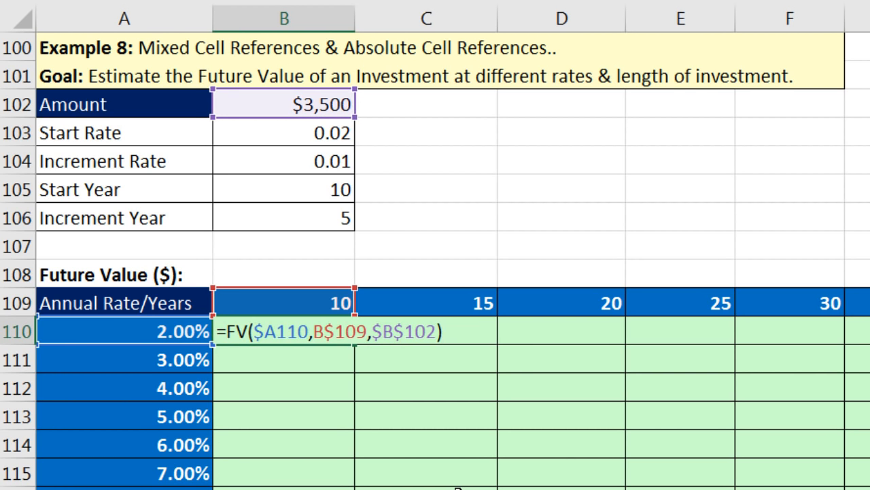
{"action": "key", "text": "ctrl+Return"}
Step: Copy the FV formula across to column J and down to row 118, filling B110:J118
{"action": "left_click_drag", "start_coordinate": [355, 344], "coordinate": [869, 364]}
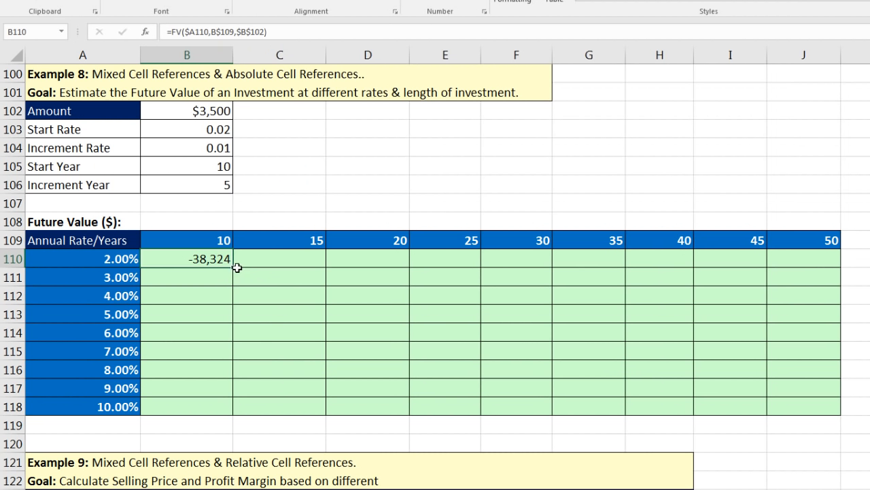
{"action": "left_click_drag", "start_coordinate": [798, 279], "coordinate": [826, 278]}
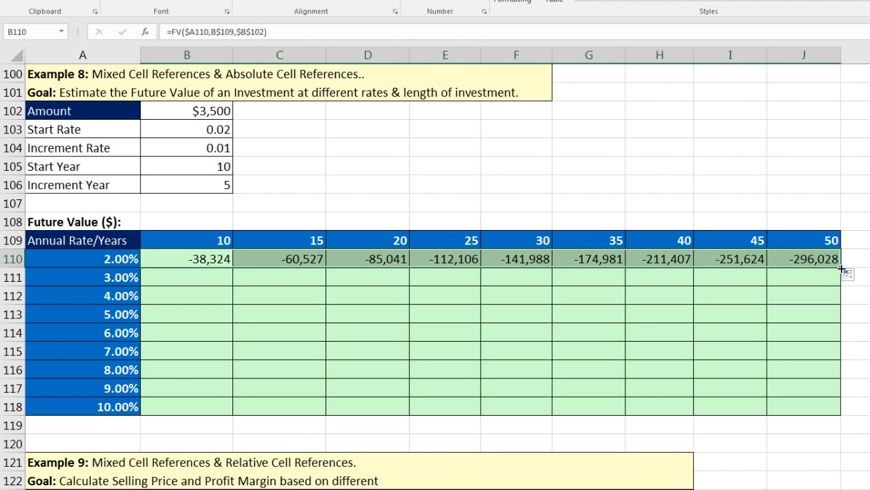
{"action": "double_click", "coordinate": [842, 269]}
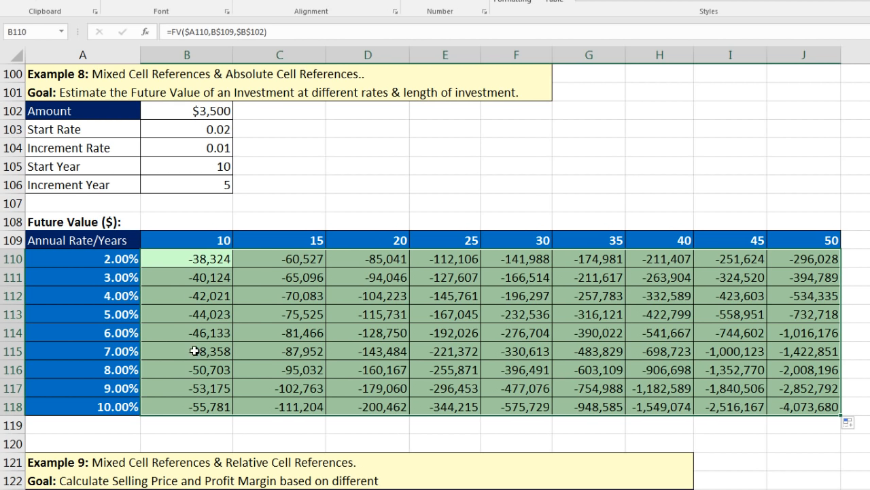
{"action": "key", "text": "F2"}
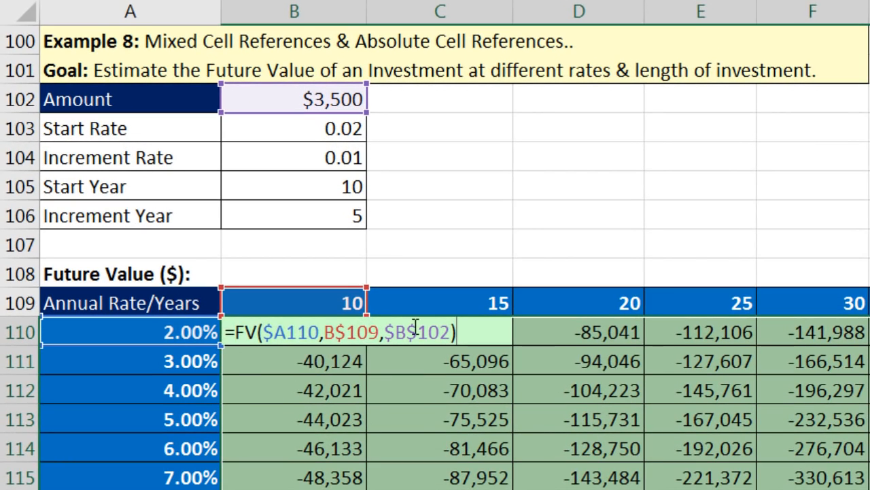
Step: Put a minus before $B$102 in the FV formulas so B110:J118 become positive, up to 4,073,680
{"action": "left_click", "coordinate": [417, 326]}
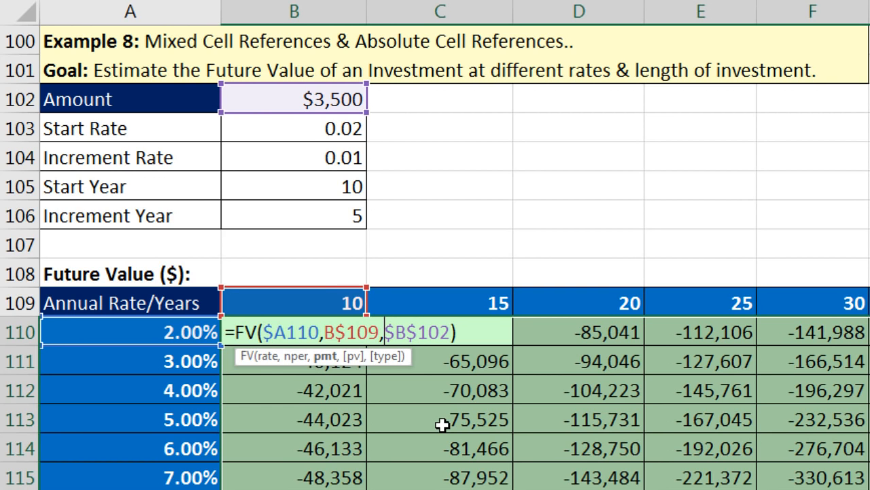
{"action": "type", "text": "-"}
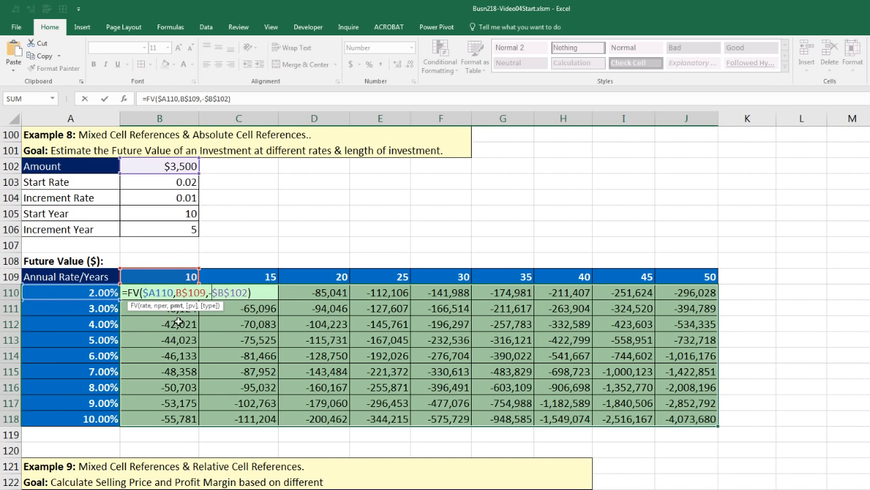
{"action": "key", "text": "ctrl+Return"}
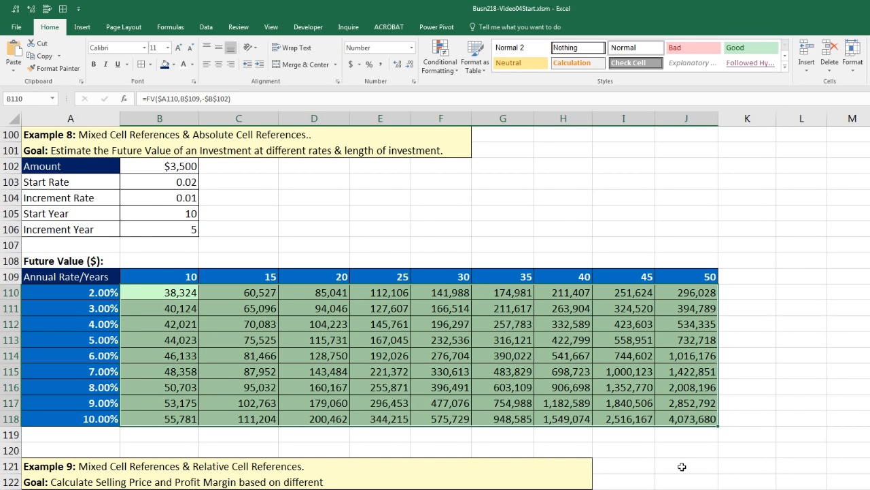
{"action": "key", "text": "ctrl+period"}
{"action": "key", "text": "ctrl+period"}
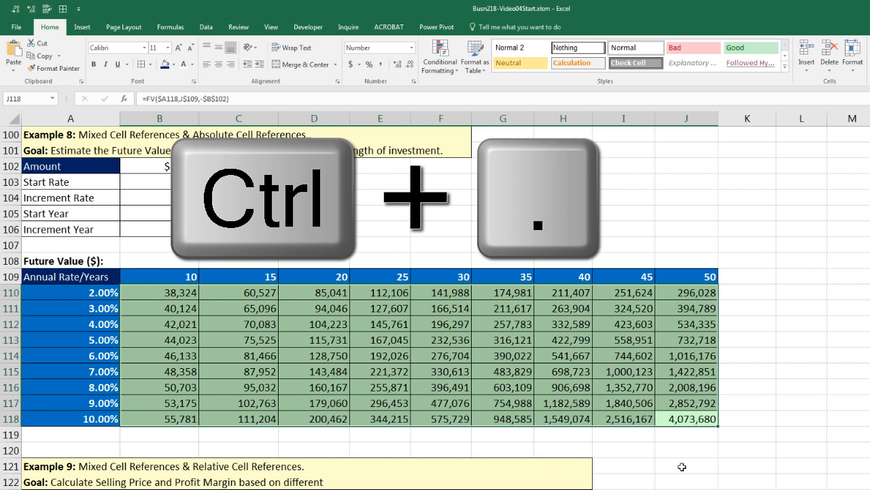
{"action": "key", "text": "F2"}
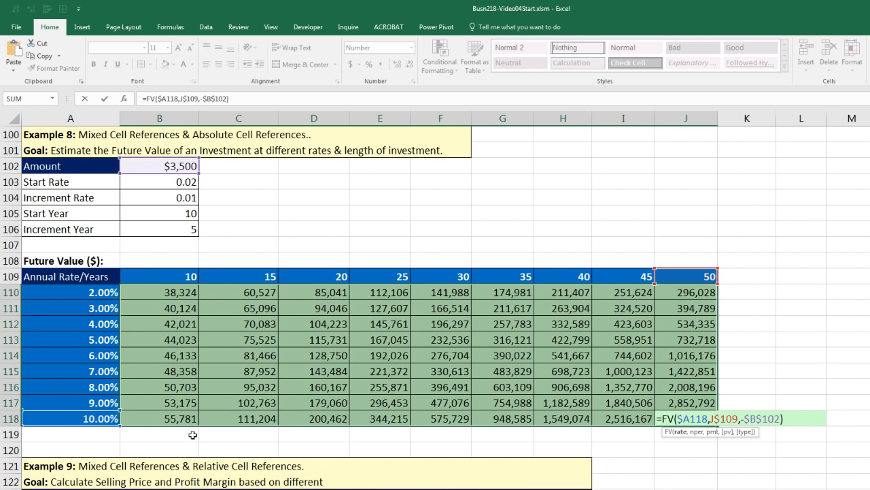
{"action": "left_click", "coordinate": [729, 419]}
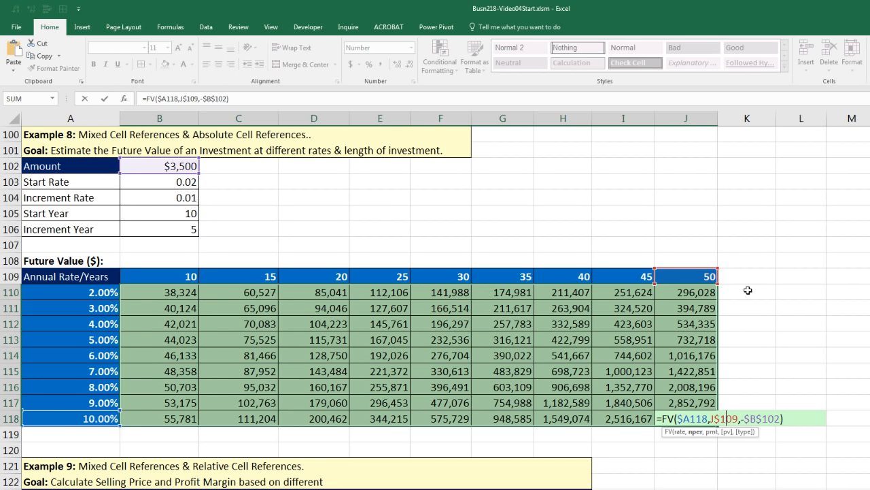
{"action": "left_click", "coordinate": [767, 419]}
{"action": "key", "text": "ctrl+Return"}
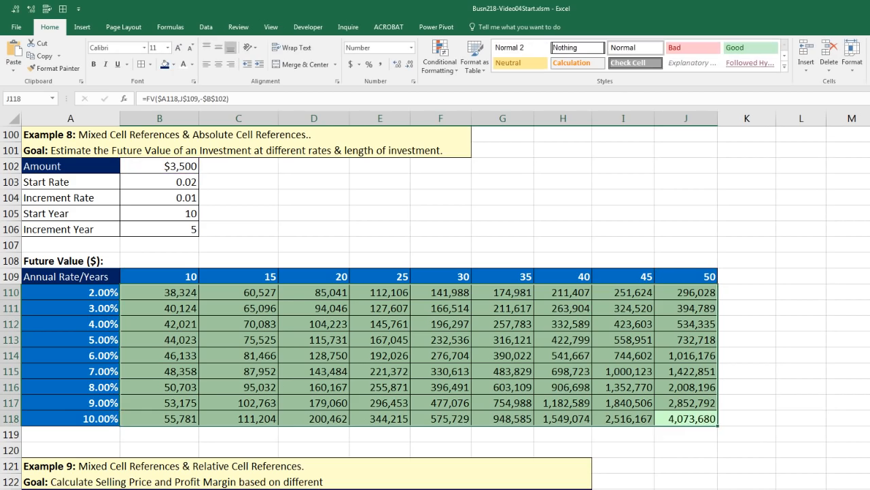
{"action": "scroll", "coordinate": [436, 306], "scroll_direction": "down", "scroll_amount": 6}
{"action": "scroll", "coordinate": [29, 165], "scroll_direction": "down", "scroll_amount": 1}
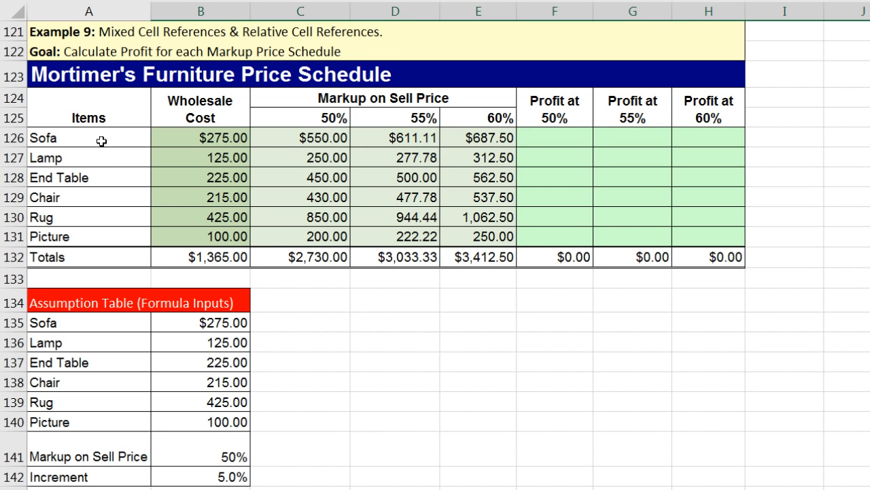
{"action": "left_click", "coordinate": [189, 139]}
{"action": "left_click", "coordinate": [185, 161]}
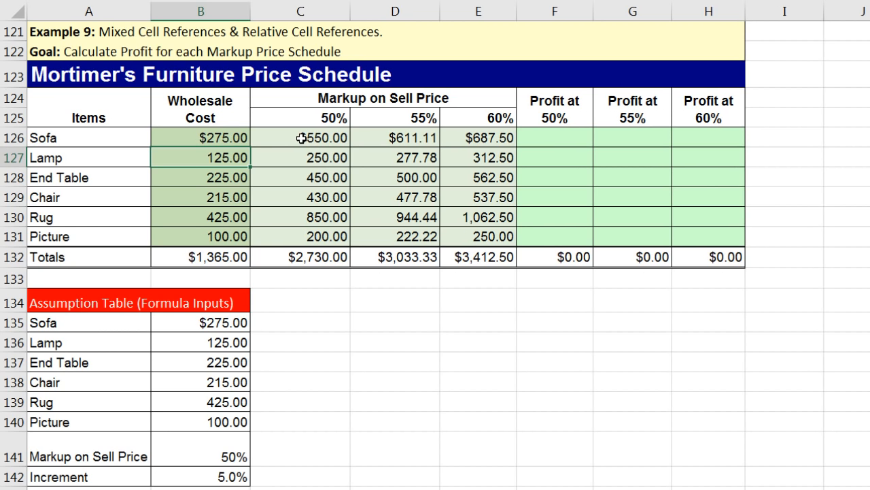
{"action": "left_click_drag", "start_coordinate": [301, 137], "coordinate": [318, 236]}
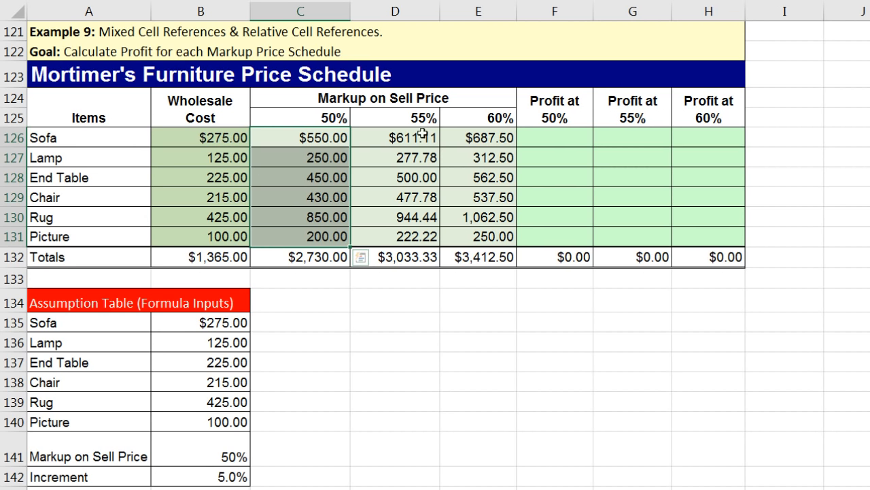
{"action": "left_click_drag", "start_coordinate": [408, 138], "coordinate": [409, 237]}
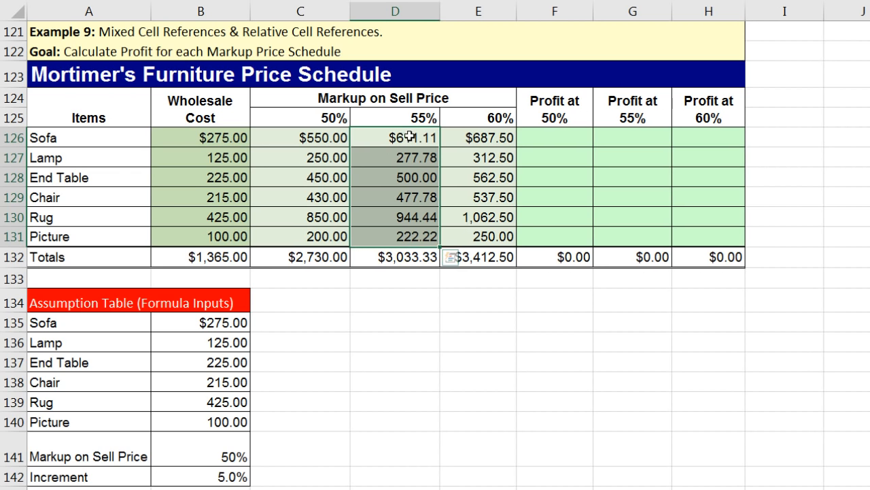
{"action": "left_click_drag", "start_coordinate": [482, 138], "coordinate": [509, 231]}
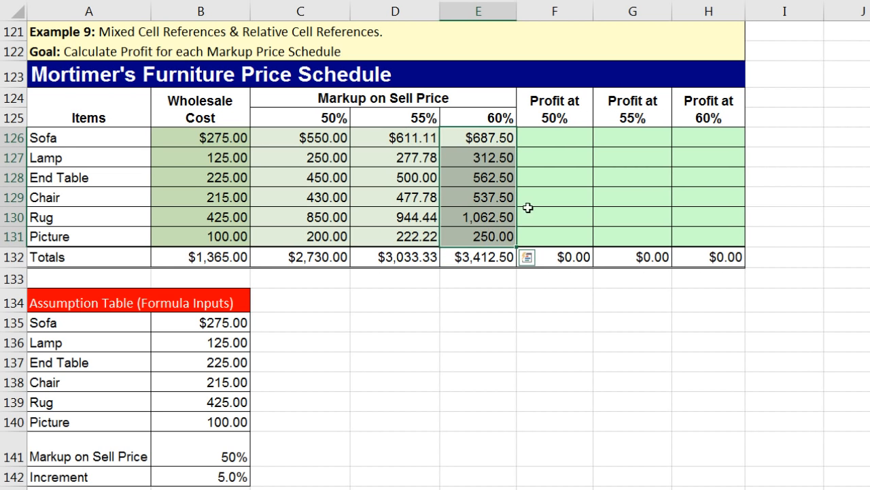
{"action": "left_click_drag", "start_coordinate": [546, 136], "coordinate": [709, 236]}
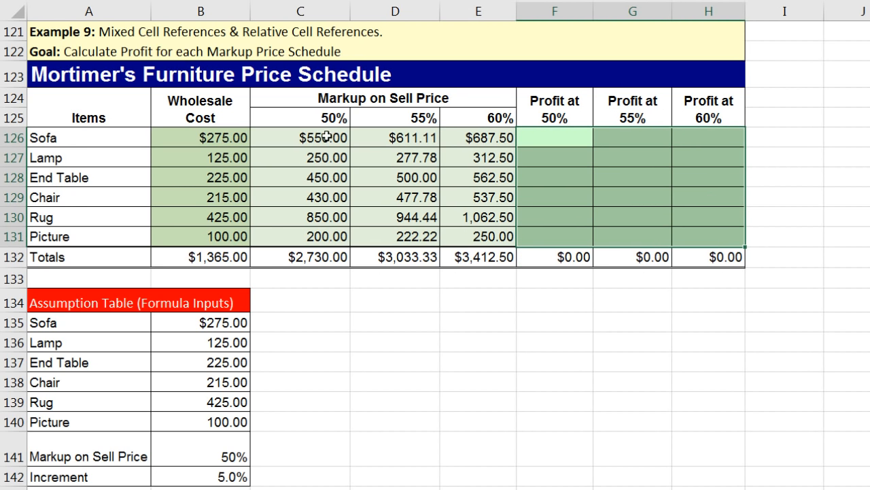
{"action": "left_click", "coordinate": [564, 141]}
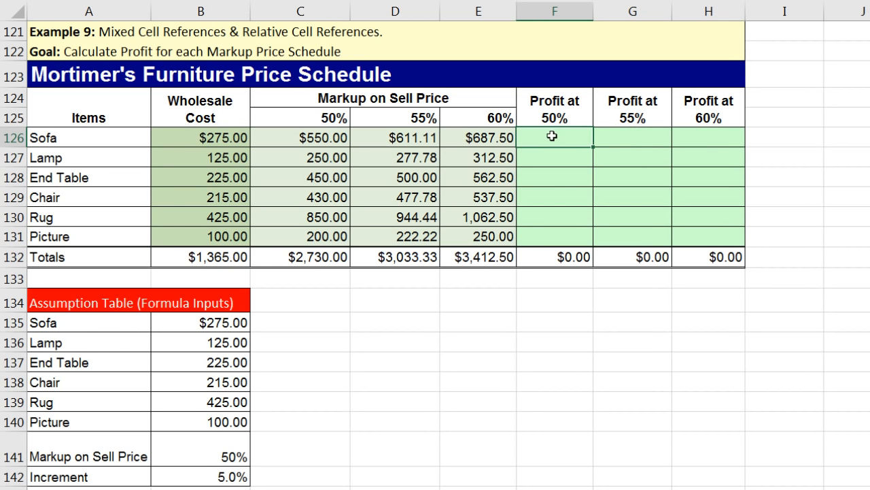
{"action": "left_click", "coordinate": [329, 139]}
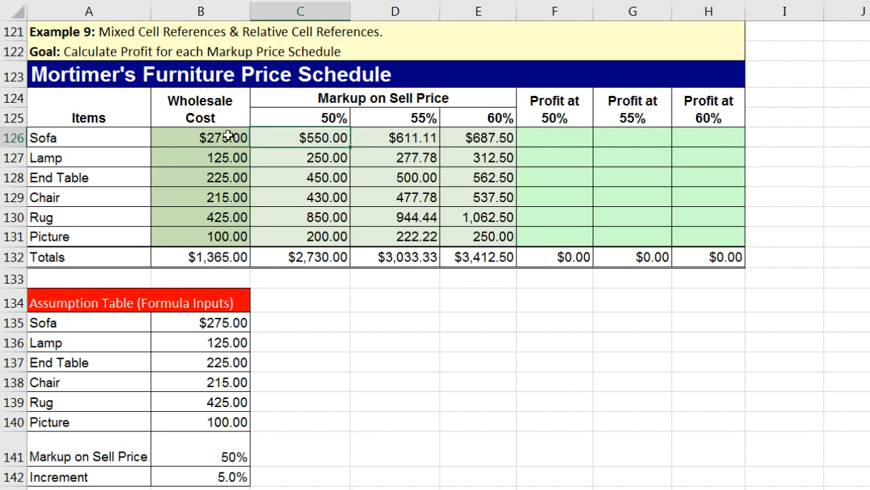
{"action": "left_click", "coordinate": [541, 138]}
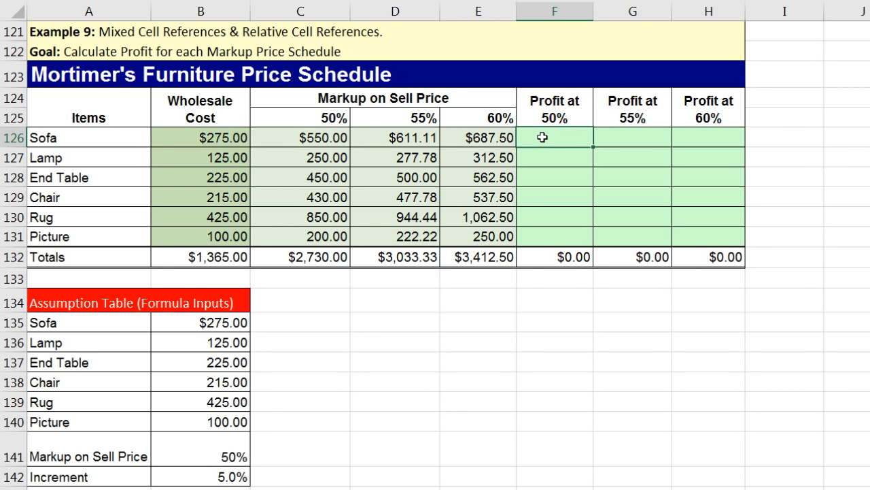
{"action": "left_click", "coordinate": [612, 136]}
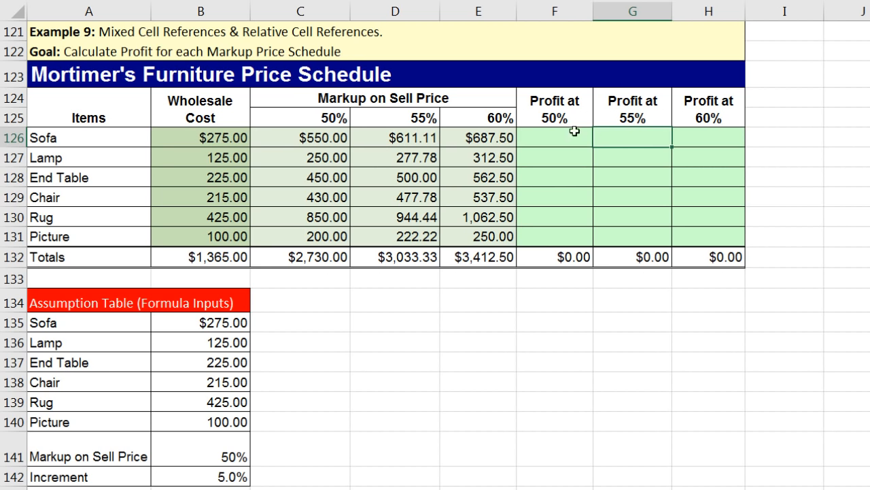
{"action": "left_click", "coordinate": [695, 140]}
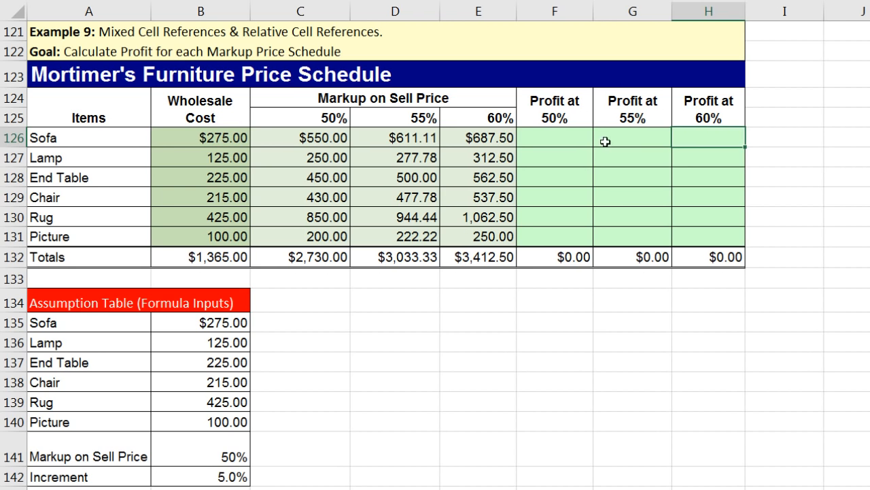
{"action": "left_click", "coordinate": [559, 137]}
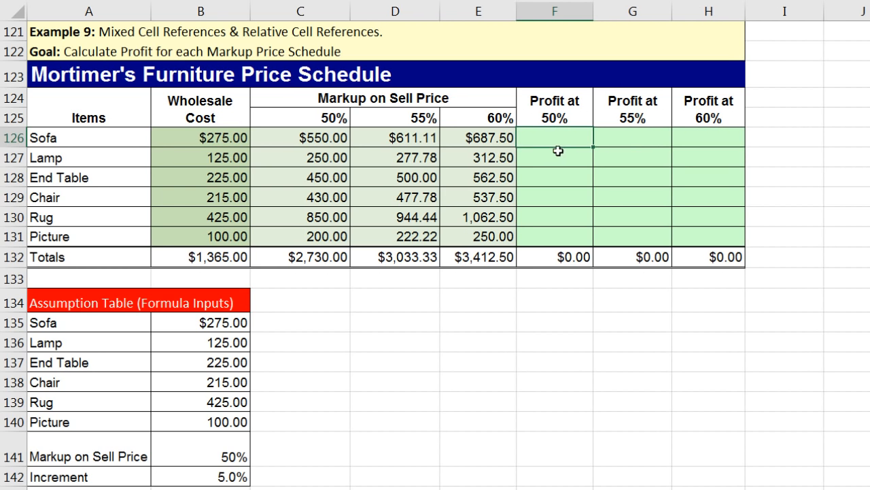
{"action": "left_click", "coordinate": [558, 158]}
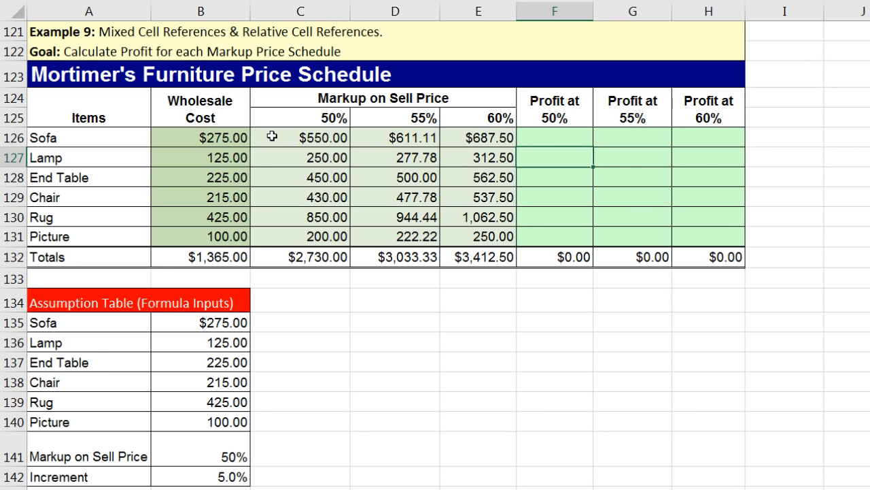
{"action": "left_click", "coordinate": [572, 138]}
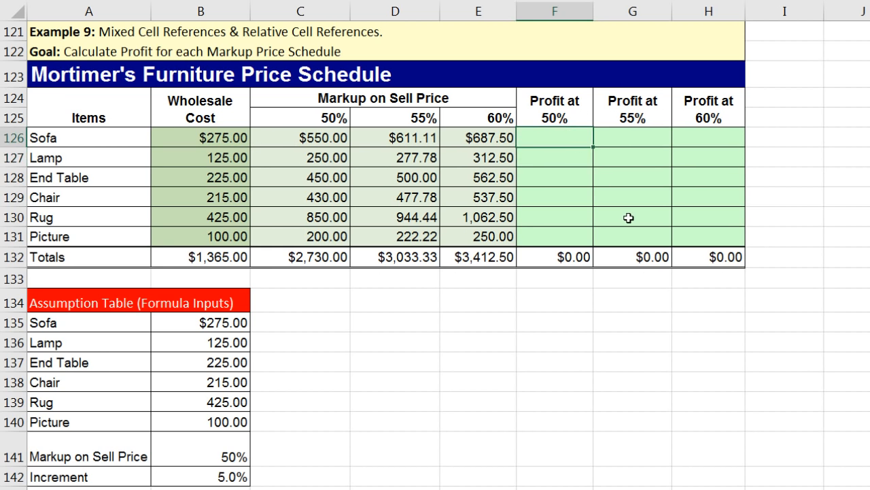
Step: Enter =C126-$B126 in F126 for the Sofa Profit at 50%, showing $275.00
{"action": "type", "text": "="}
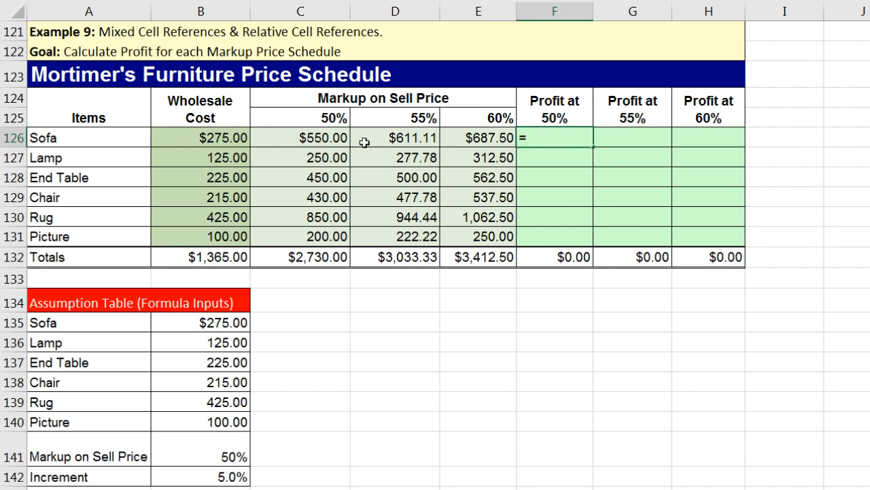
{"action": "left_click", "coordinate": [326, 138]}
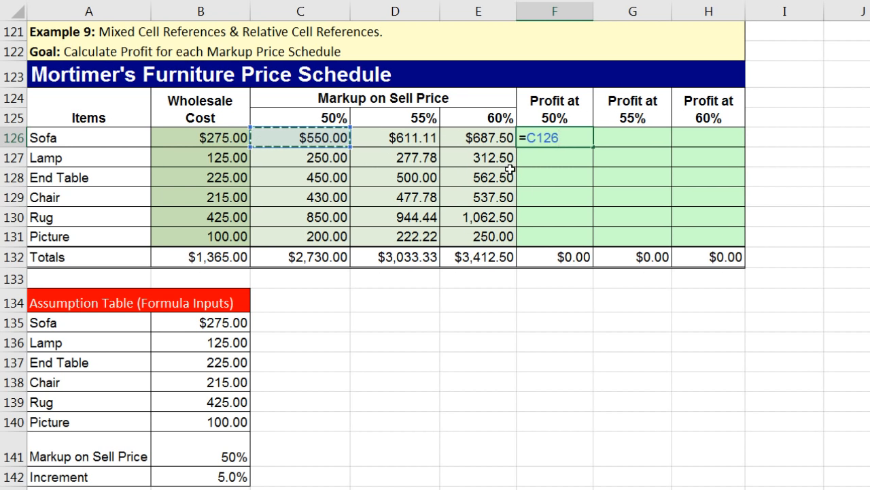
{"action": "type", "text": "-"}
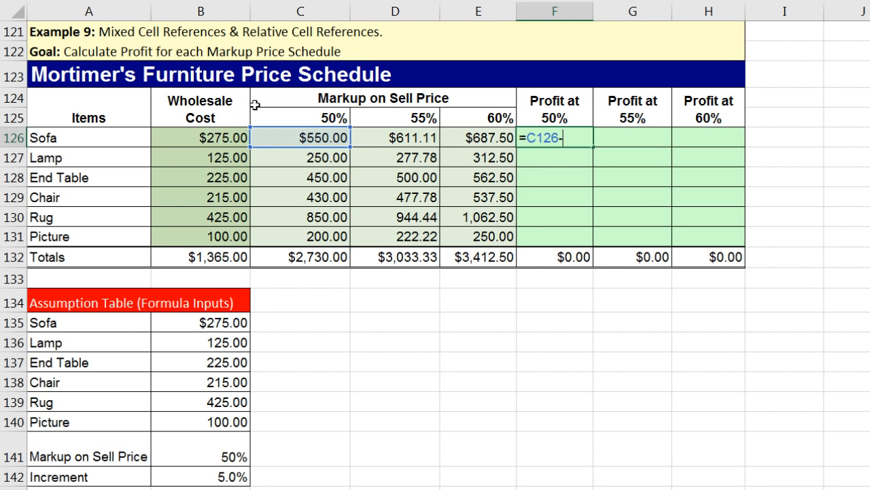
{"action": "left_click", "coordinate": [233, 138]}
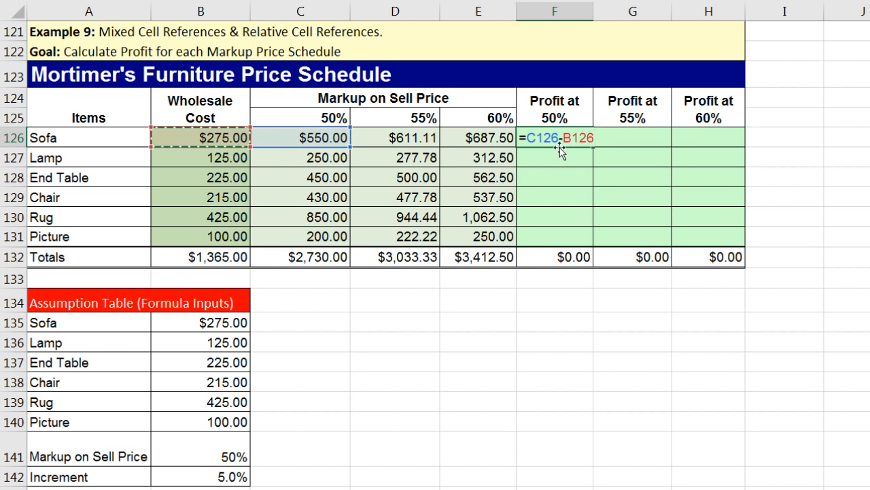
{"action": "left_click_drag", "start_coordinate": [604, 137], "coordinate": [558, 145]}
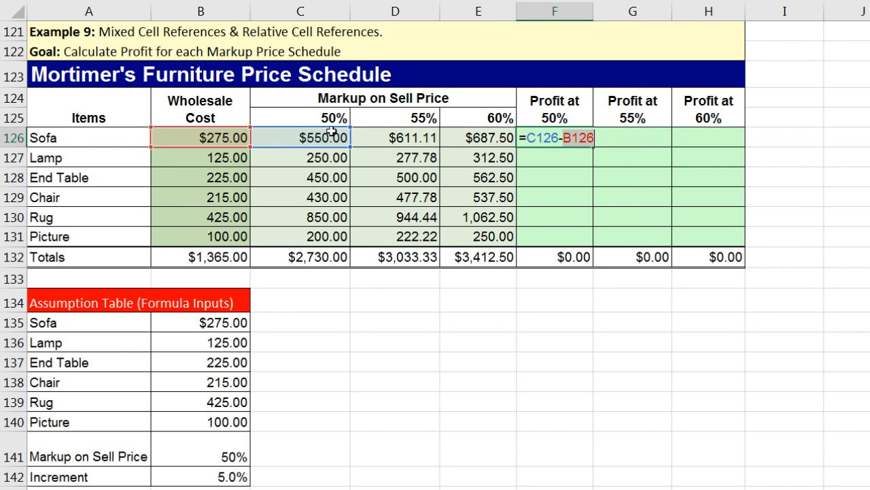
{"action": "left_click", "coordinate": [566, 138]}
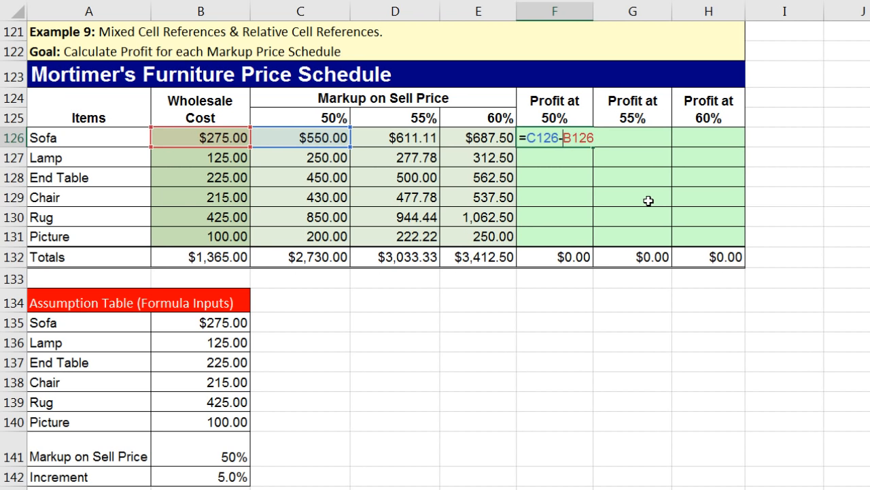
{"action": "key", "text": "F4"}
{"action": "key", "text": "F4"}
{"action": "key", "text": "F4"}
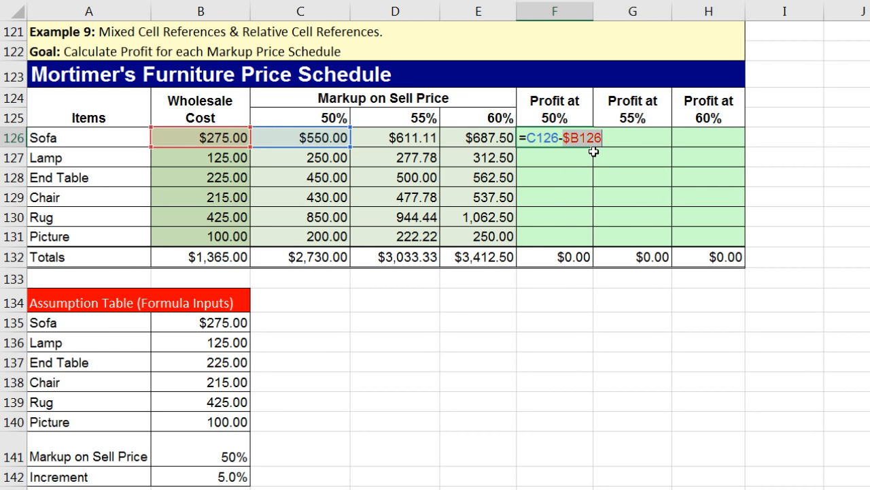
{"action": "key", "text": "ctrl+Return"}
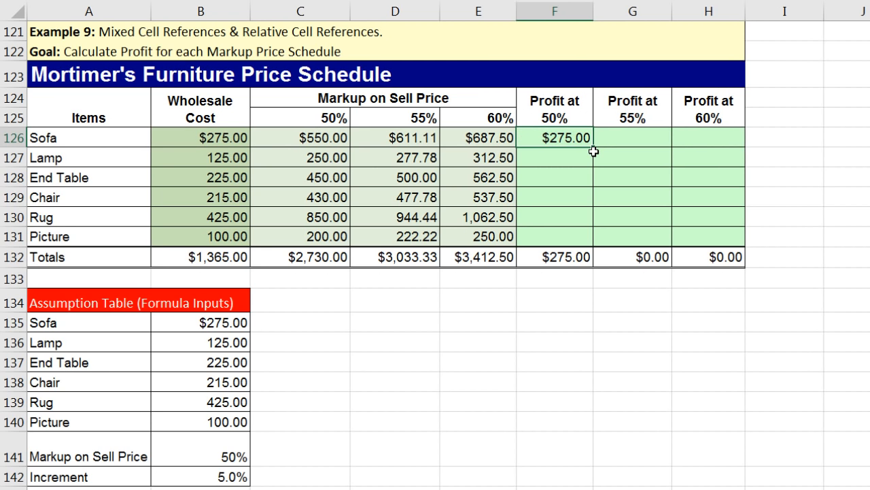
Step: Fill the profit formula into F126:H131 and inspect the formula in H131
{"action": "left_click_drag", "start_coordinate": [594, 146], "coordinate": [744, 246]}
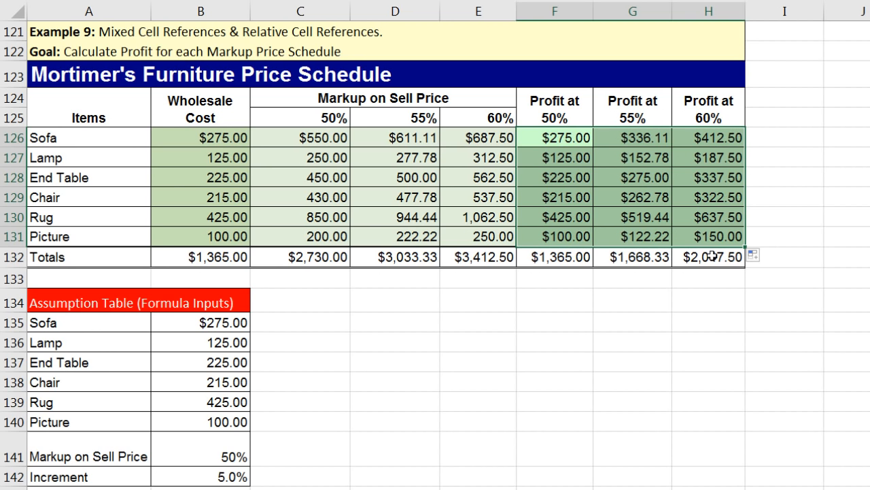
{"action": "left_click", "coordinate": [705, 299]}
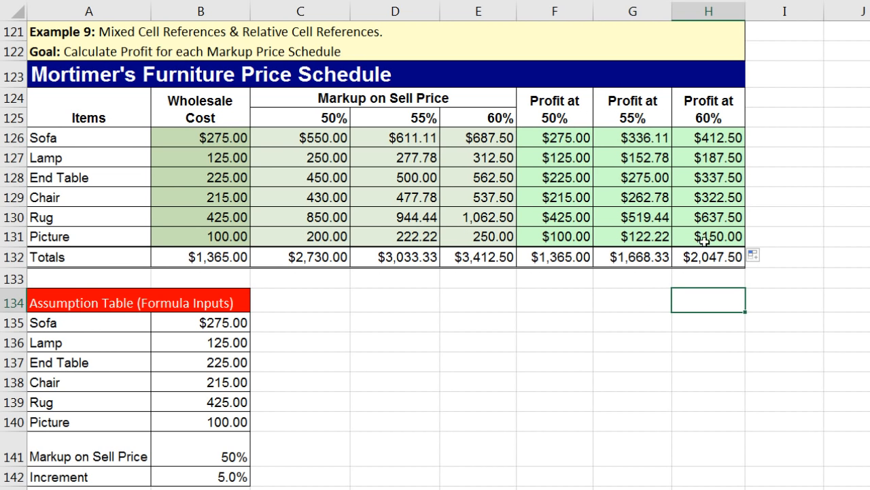
{"action": "left_click", "coordinate": [705, 238]}
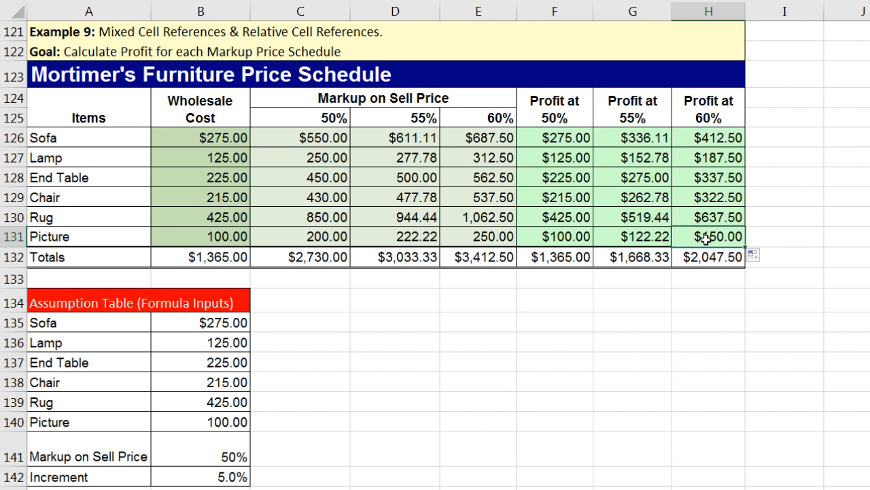
{"action": "key", "text": "F2"}
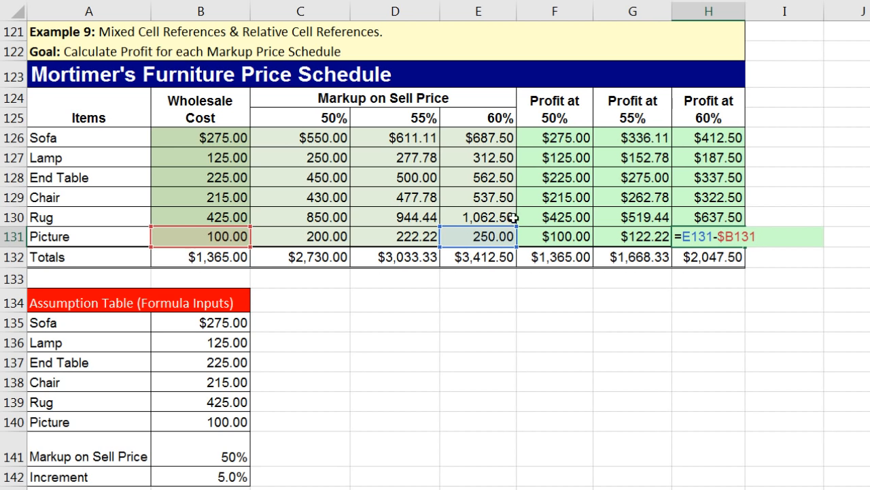
Step: Check the profit formulas in G131, F131 and F130
{"action": "left_click", "coordinate": [647, 236]}
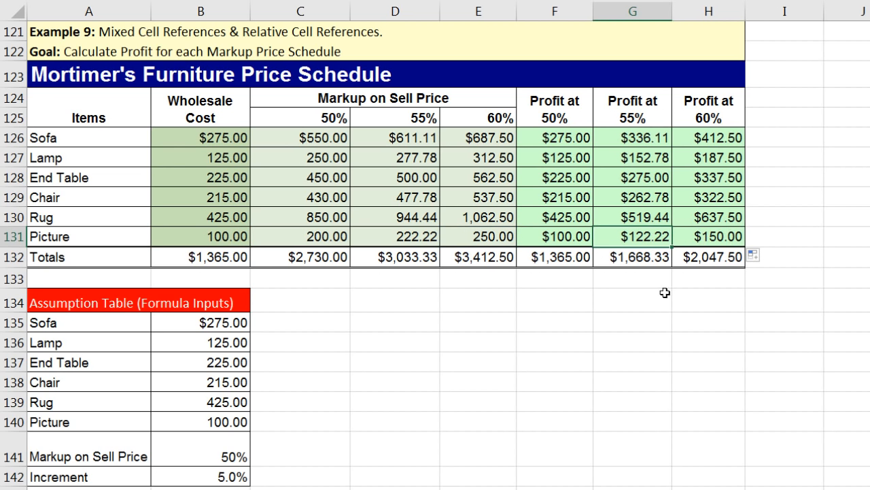
{"action": "key", "text": "F2"}
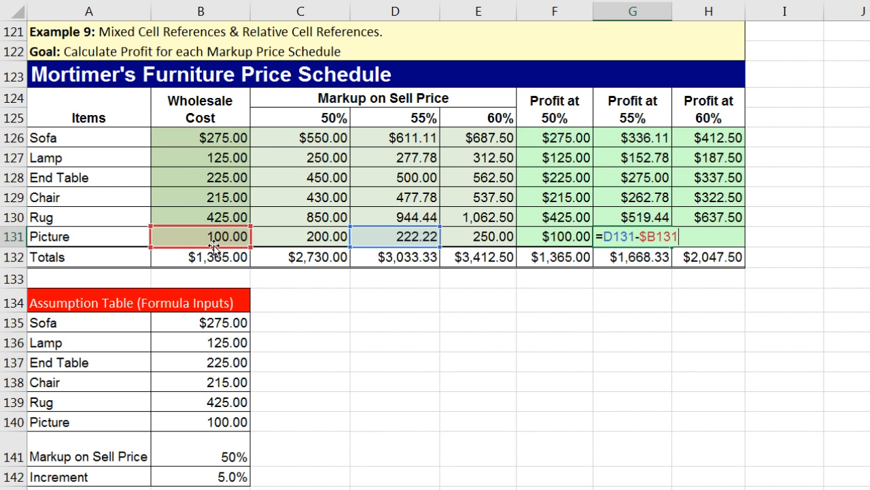
{"action": "key", "text": "Escape"}
{"action": "left_click", "coordinate": [549, 237]}
{"action": "key", "text": "F2"}
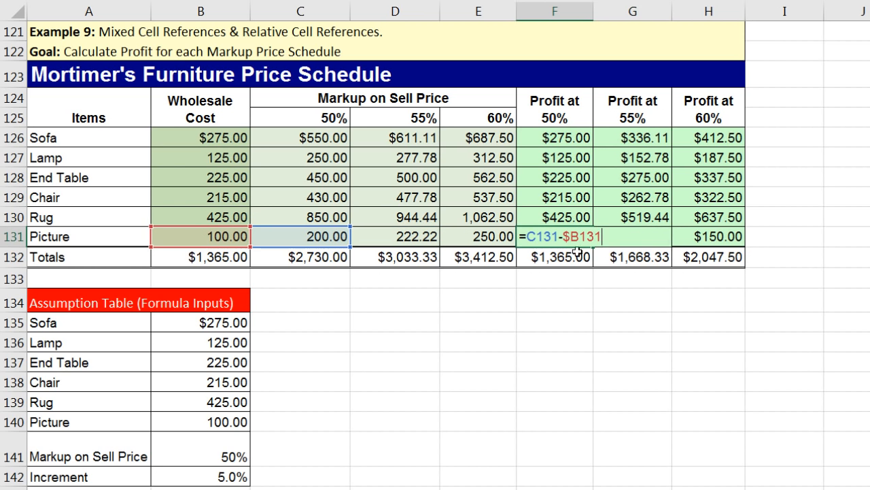
{"action": "key", "text": "Escape"}
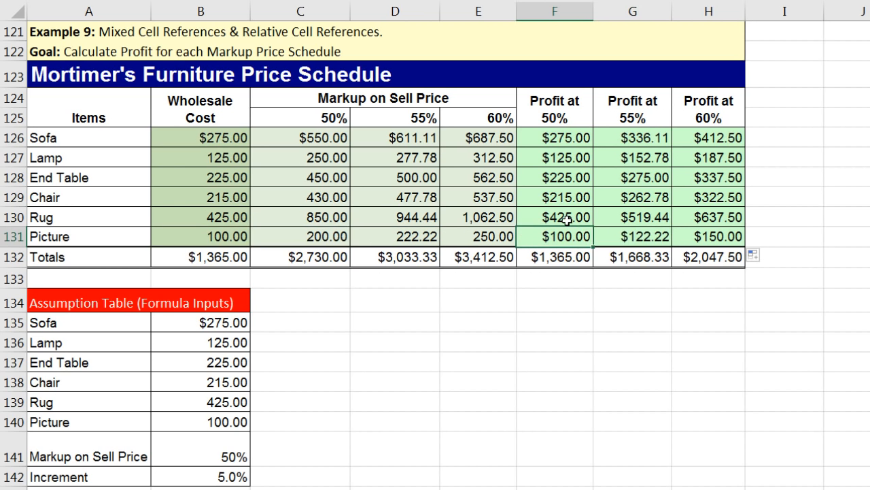
{"action": "left_click", "coordinate": [567, 219]}
{"action": "key", "text": "F2"}
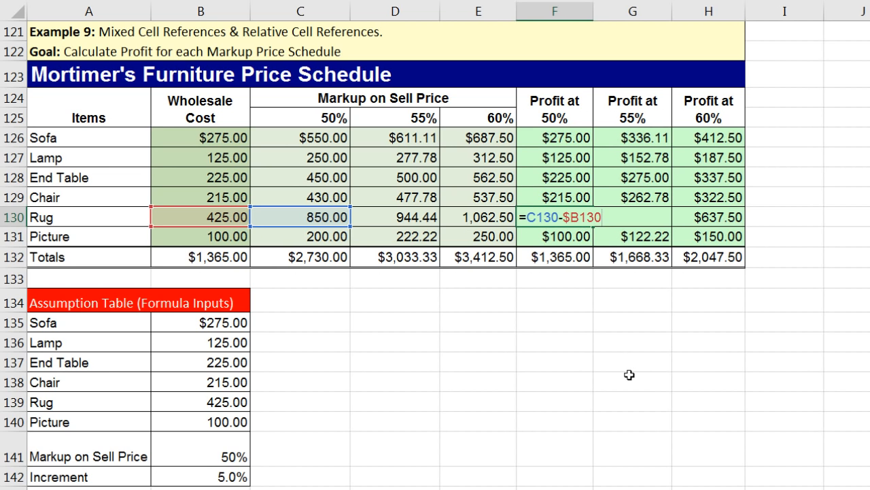
{"action": "key", "text": "ctrl+Return"}
{"action": "scroll", "coordinate": [435, 255], "scroll_direction": "down", "scroll_amount": 5}
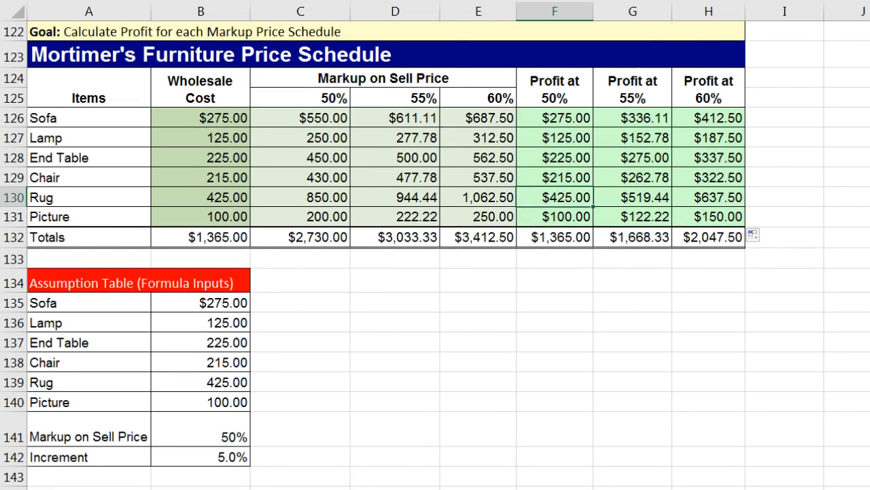
{"action": "scroll", "coordinate": [213, 138], "scroll_direction": "down", "scroll_amount": 4}
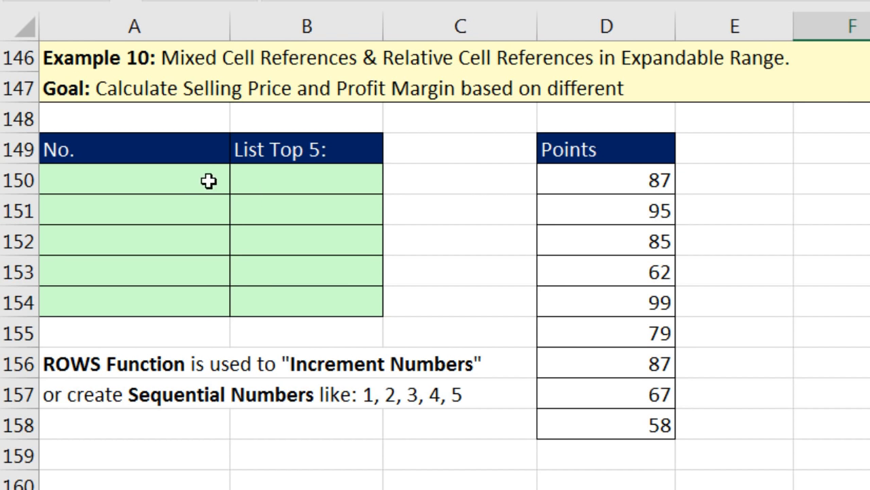
{"action": "left_click", "coordinate": [438, 178]}
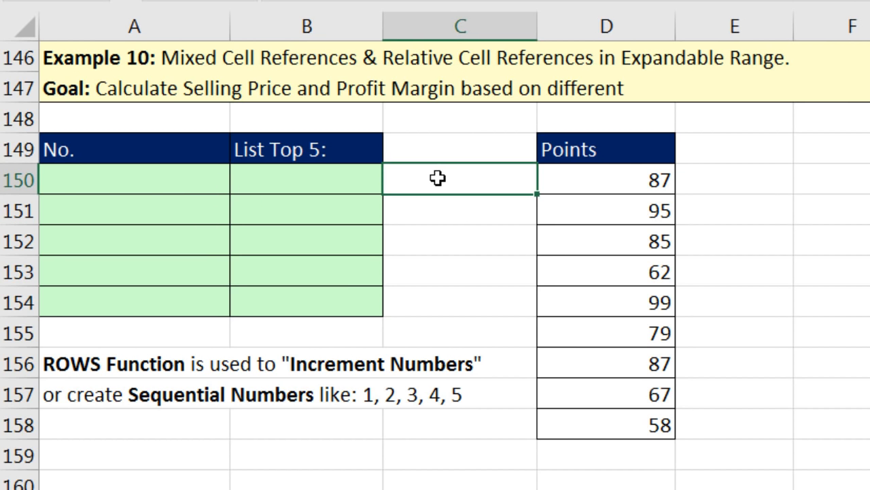
{"action": "left_click_drag", "start_coordinate": [437, 178], "coordinate": [444, 275]}
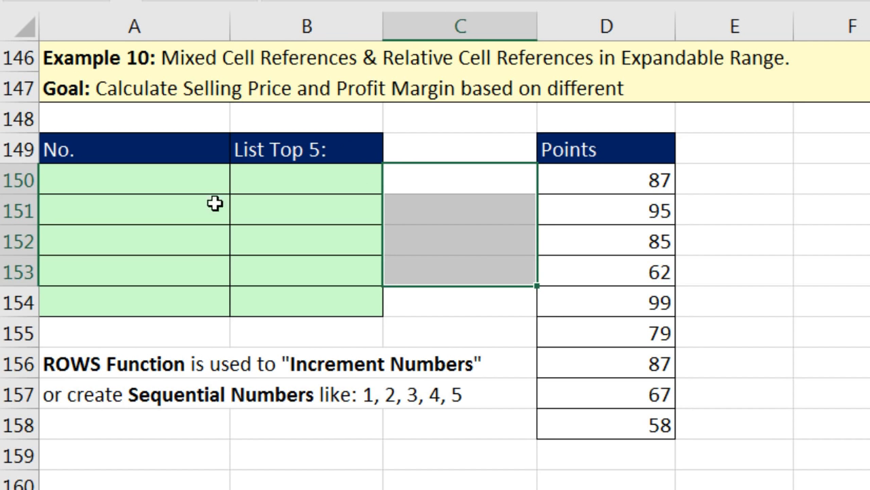
{"action": "left_click_drag", "start_coordinate": [447, 183], "coordinate": [476, 309]}
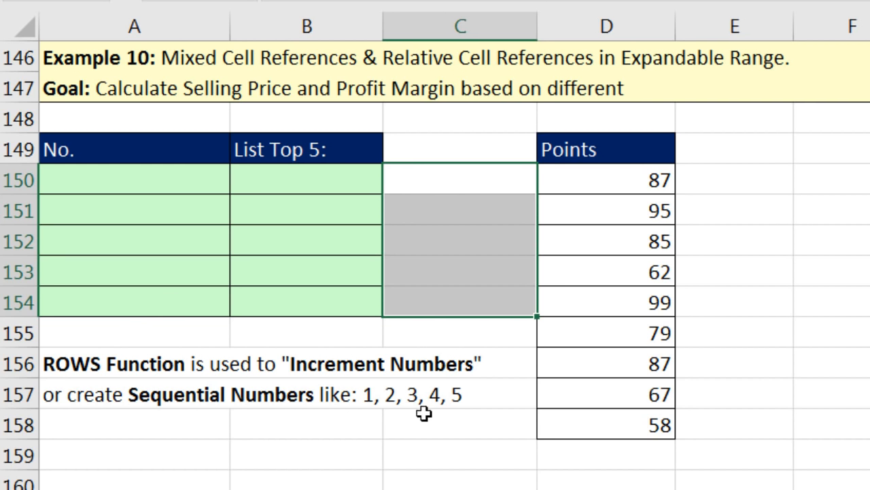
{"action": "left_click", "coordinate": [155, 189]}
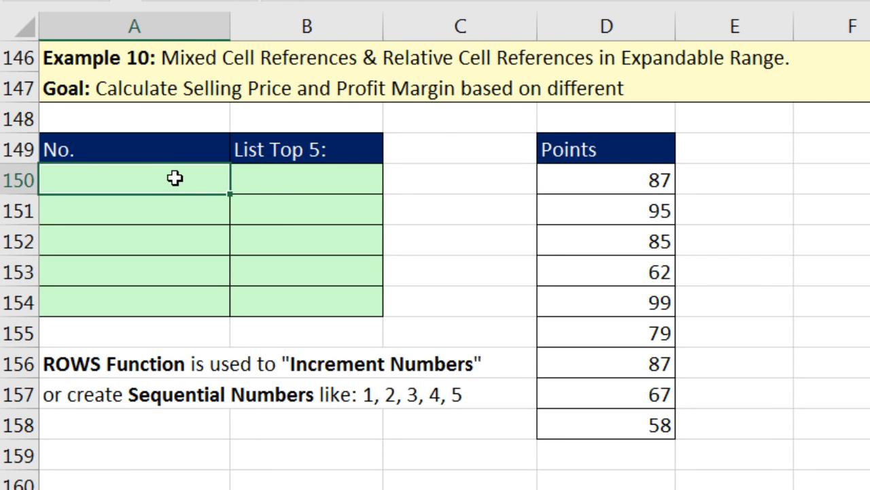
{"action": "left_click_drag", "start_coordinate": [178, 193], "coordinate": [183, 297]}
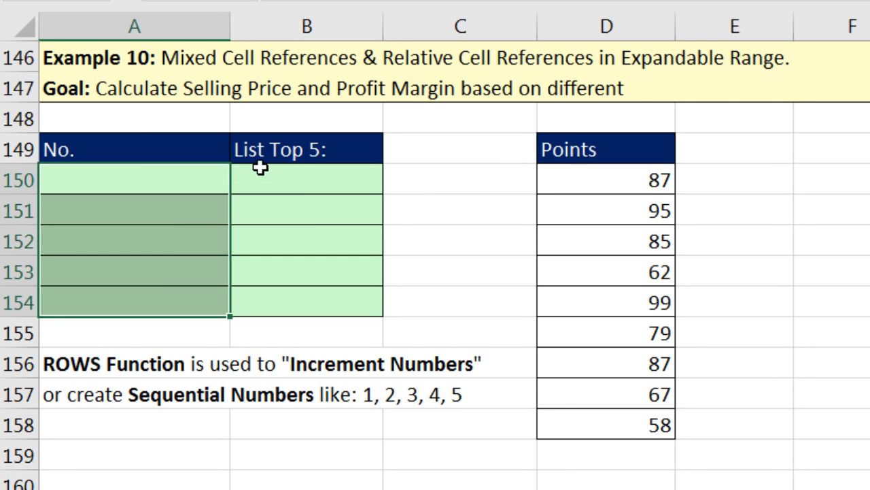
{"action": "left_click", "coordinate": [289, 174]}
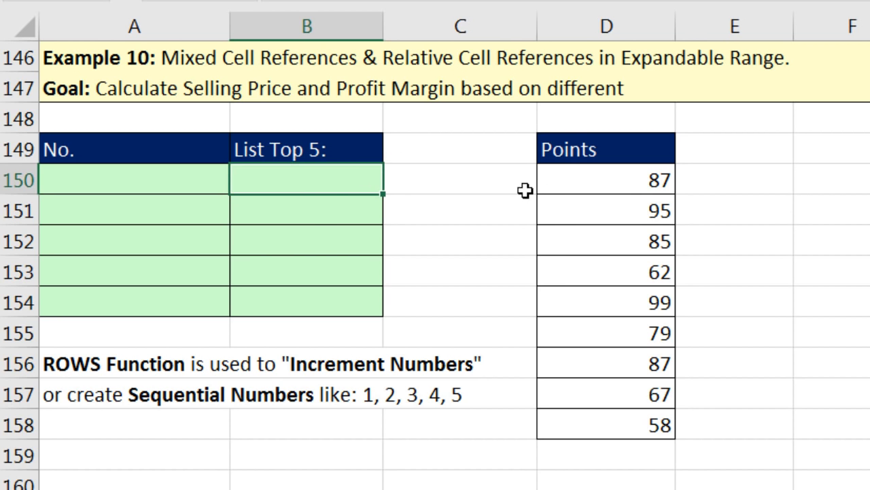
{"action": "left_click_drag", "start_coordinate": [325, 184], "coordinate": [343, 266]}
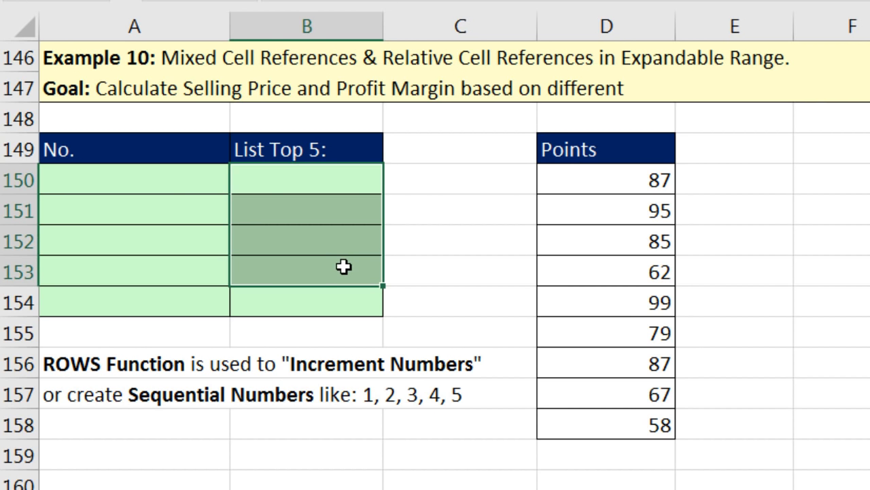
{"action": "left_click", "coordinate": [199, 184]}
Step: Start a ROWS formula in A150, trying a column C range, then delete that reference
{"action": "type", "text": "=rows"}
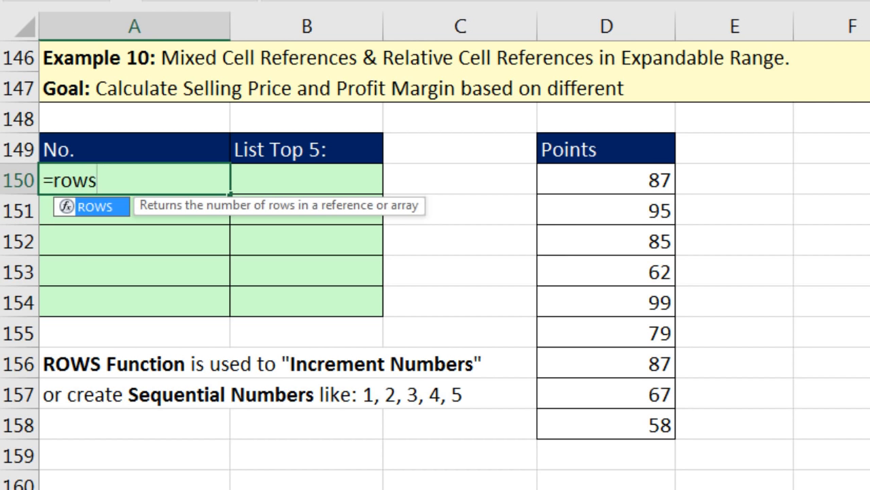
{"action": "key", "text": "Tab"}
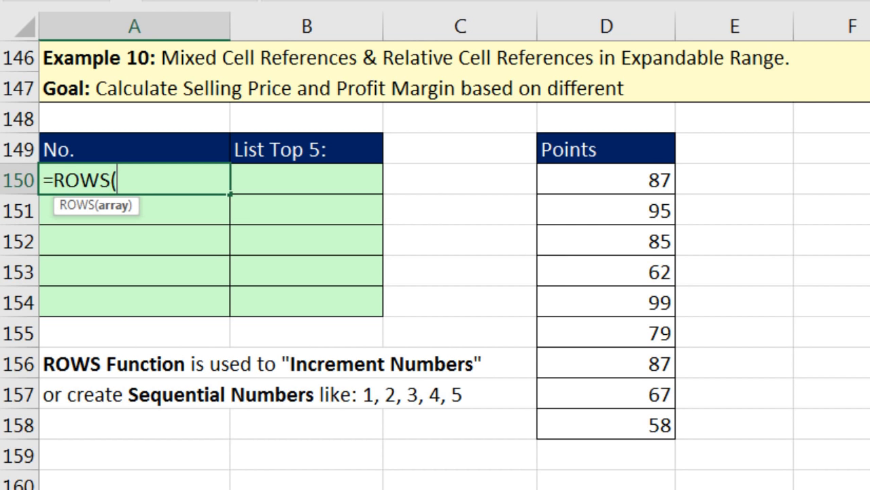
{"action": "left_click", "coordinate": [427, 181]}
{"action": "left_click_drag", "start_coordinate": [428, 181], "coordinate": [483, 237]}
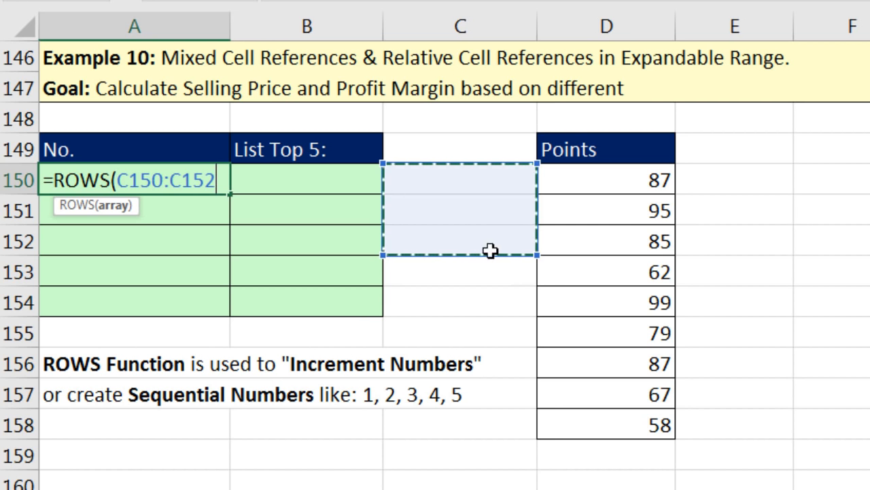
{"action": "left_click_drag", "start_coordinate": [458, 178], "coordinate": [467, 303]}
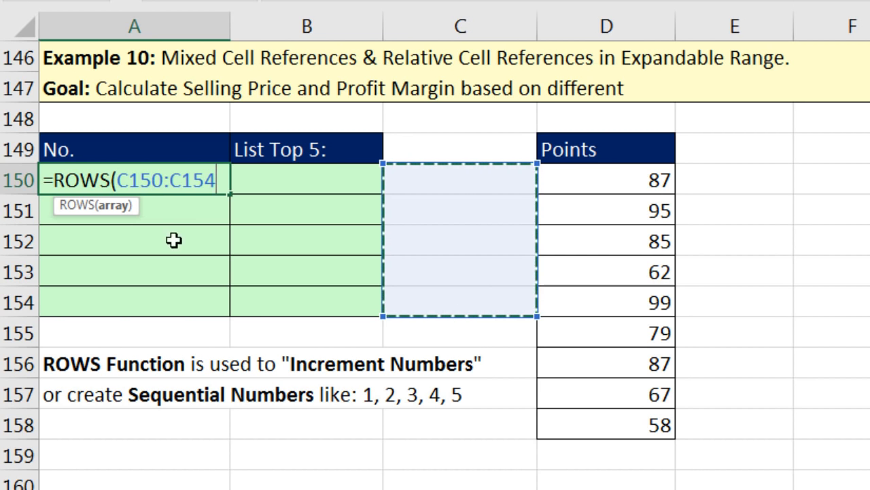
{"action": "left_click_drag", "start_coordinate": [116, 180], "coordinate": [229, 181]}
{"action": "key", "text": "BackSpace"}
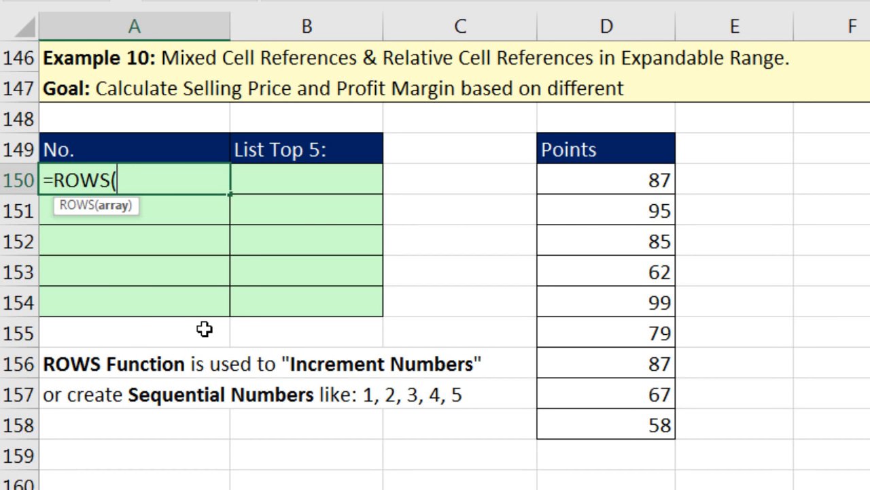
Step: Complete =ROWS(A$150:A150) in A150 so the No. column starts at 1
{"action": "type", "text": "A$150"}
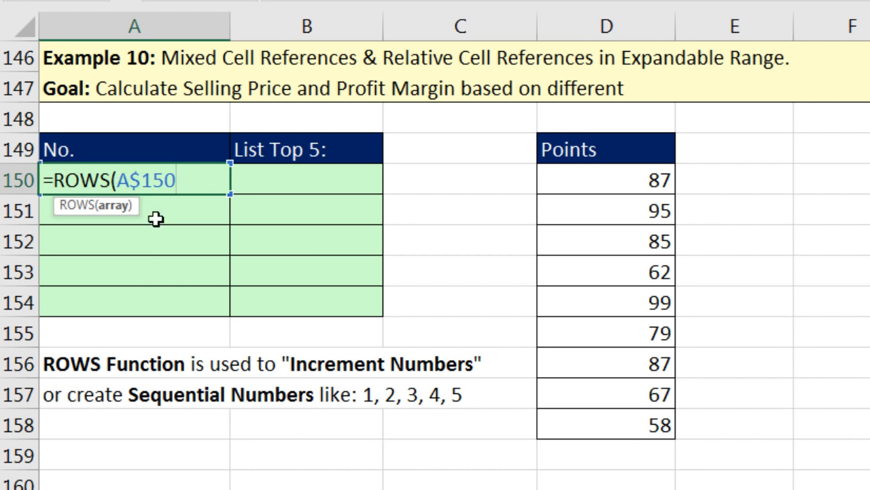
{"action": "type", "text": "A150"}
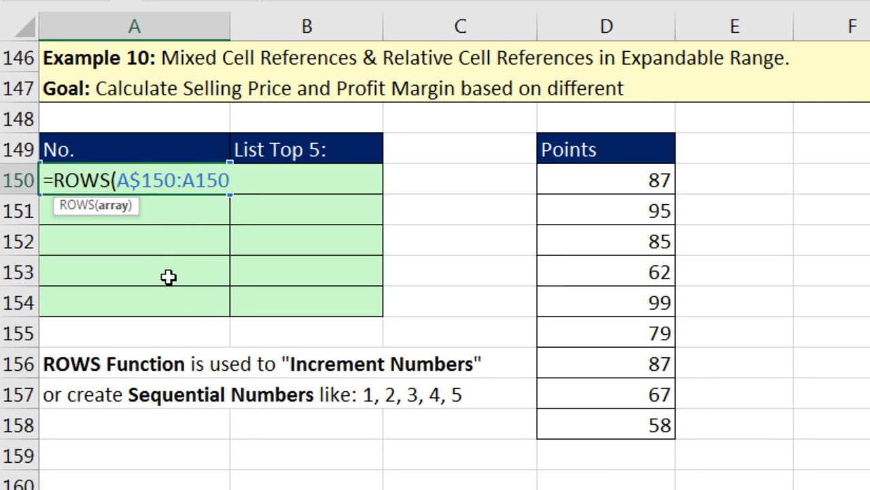
{"action": "left_click_drag", "start_coordinate": [117, 181], "coordinate": [174, 179]}
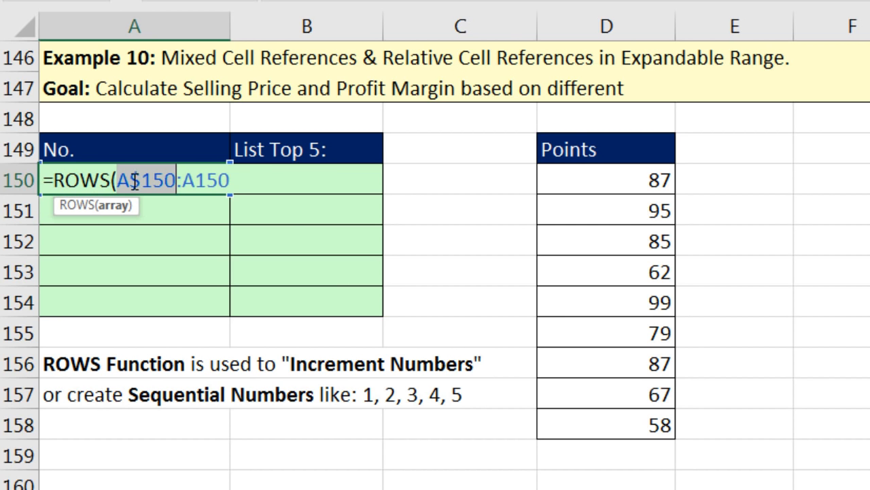
{"action": "left_click", "coordinate": [246, 183]}
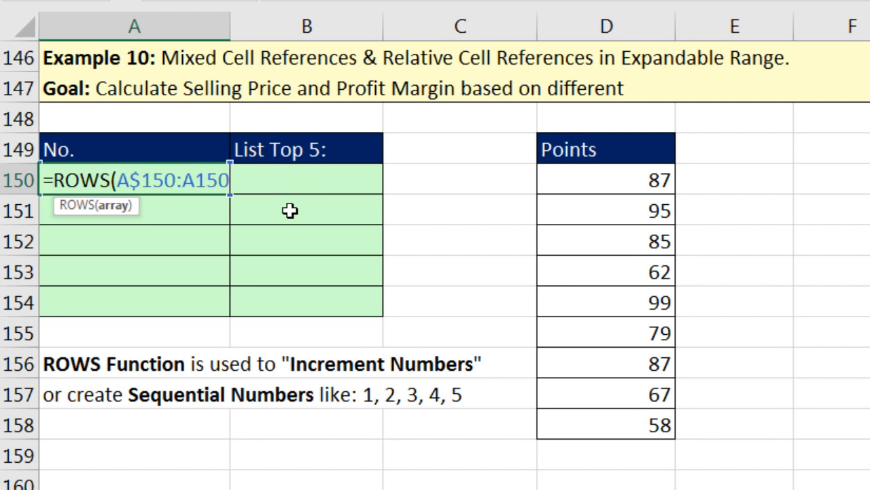
{"action": "type", "text": ")"}
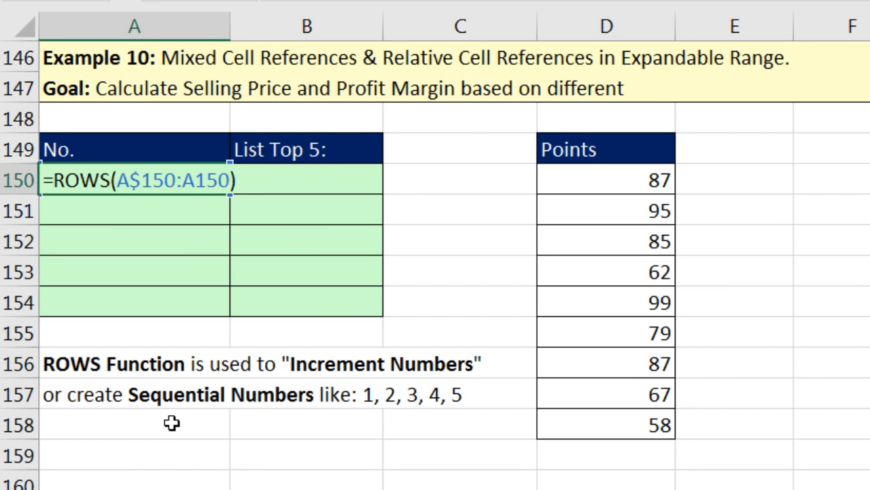
{"action": "key", "text": "ctrl+Return"}
Step: Fill =ROWS(A$150:A150) down to A154 and check each cell's expanding range, giving 1 through 5
{"action": "left_click_drag", "start_coordinate": [226, 194], "coordinate": [216, 321]}
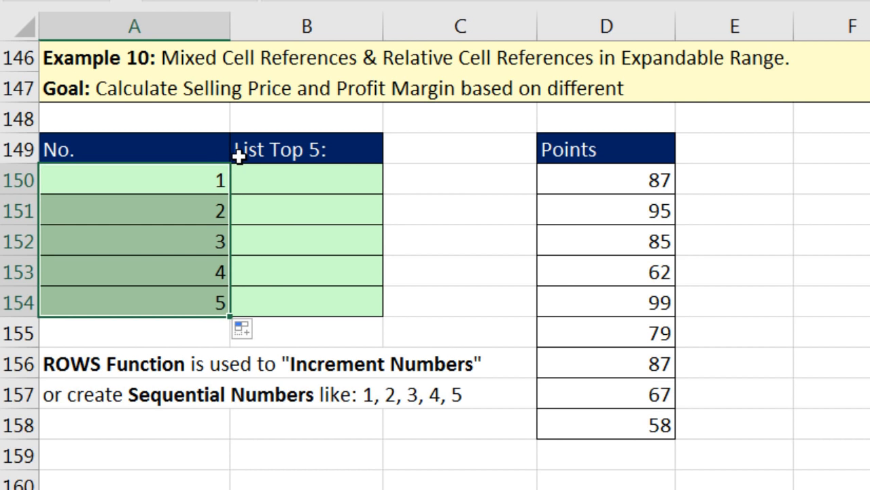
{"action": "left_click", "coordinate": [194, 217]}
{"action": "key", "text": "F2"}
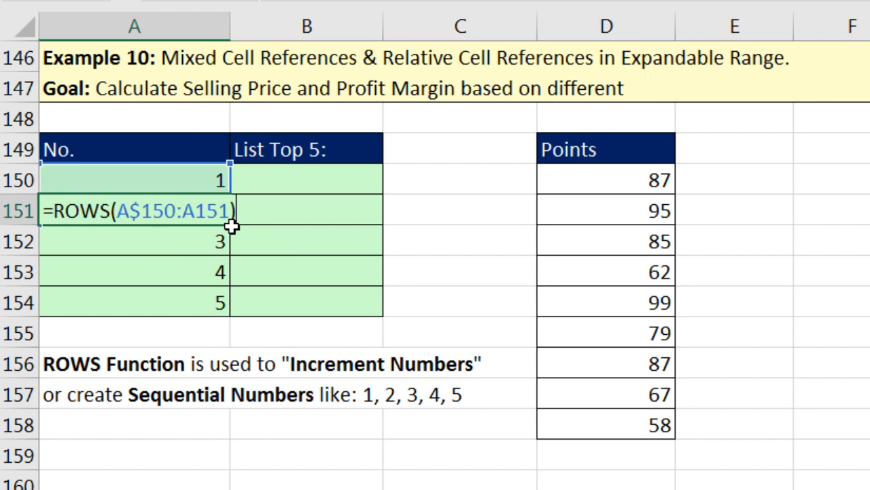
{"action": "key", "text": "Return"}
{"action": "key", "text": "F2"}
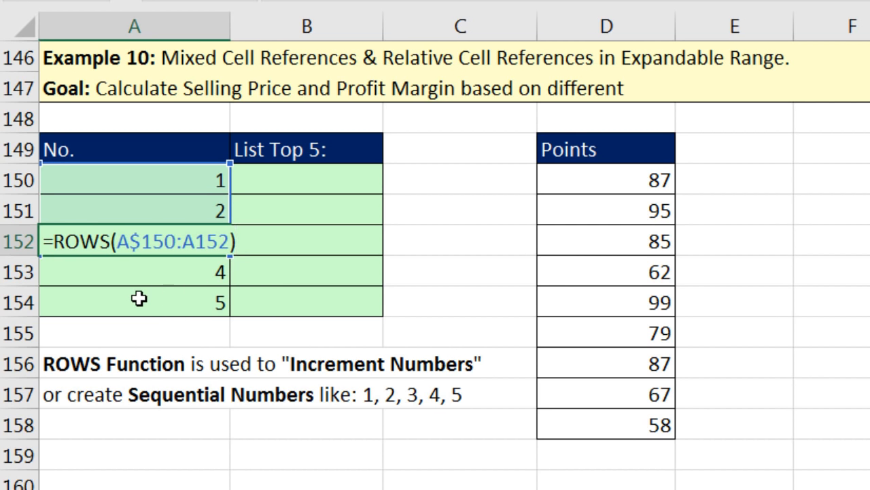
{"action": "key", "text": "Return"}
{"action": "key", "text": "F2"}
{"action": "key", "text": "Return"}
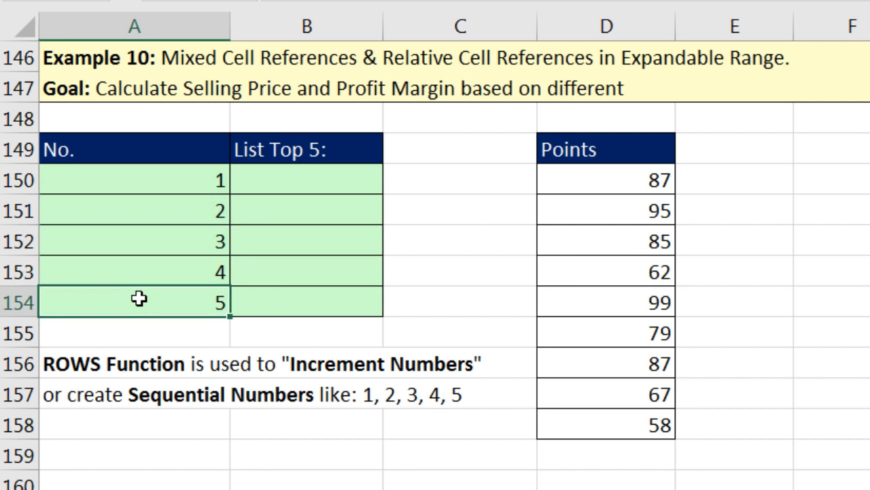
{"action": "key", "text": "F2"}
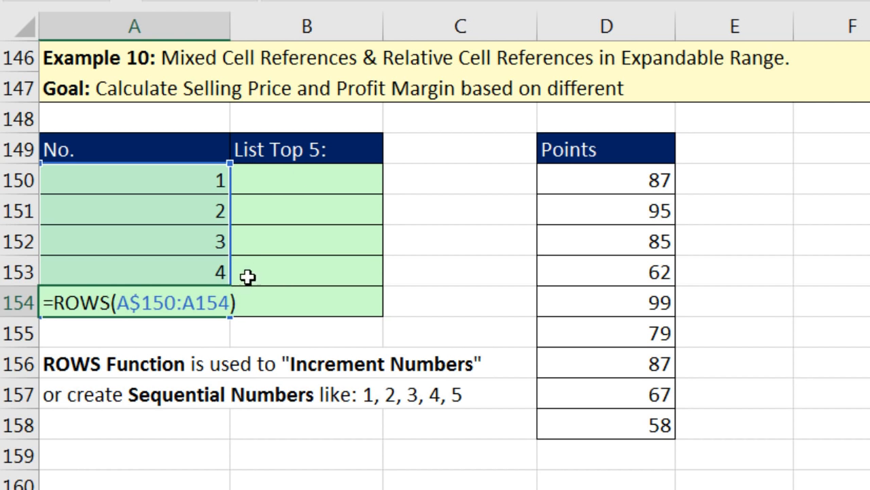
{"action": "key", "text": "Return"}
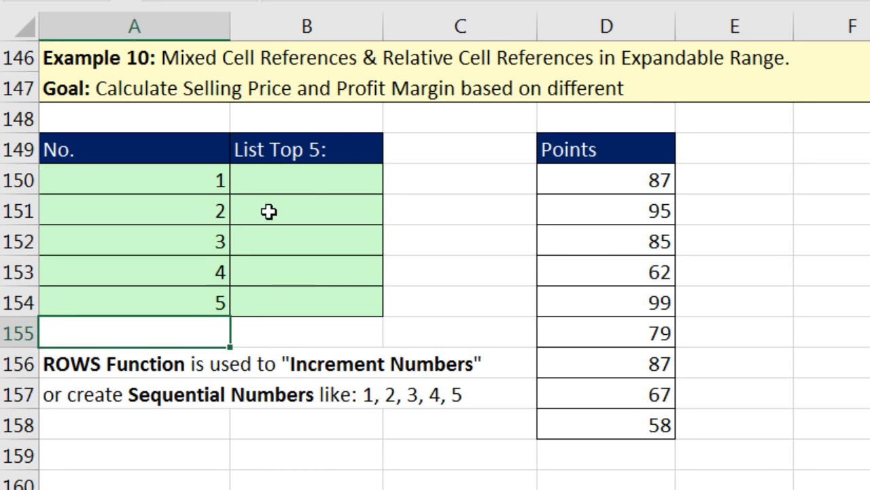
{"action": "left_click", "coordinate": [308, 185]}
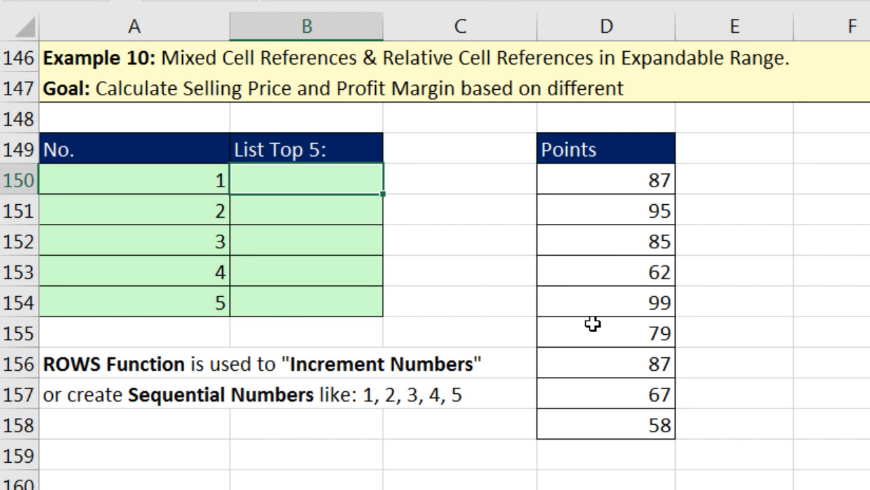
Step: Start a LARGE formula in B150 on the absolute Points range $D$150:$D$158
{"action": "type", "text": "=l"}
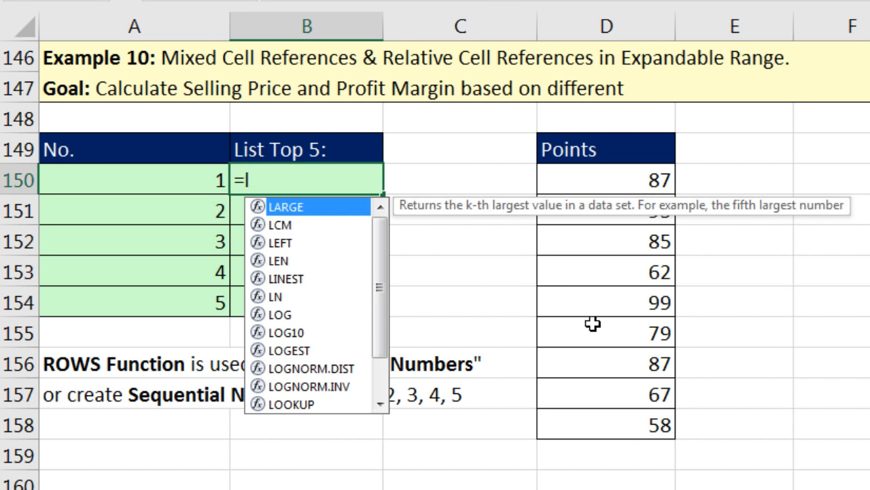
{"action": "type", "text": "a"}
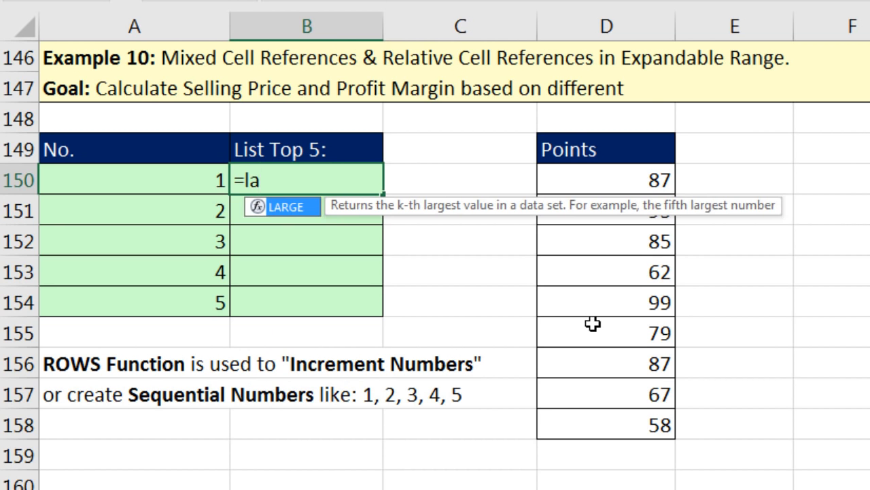
{"action": "key", "text": "Tab"}
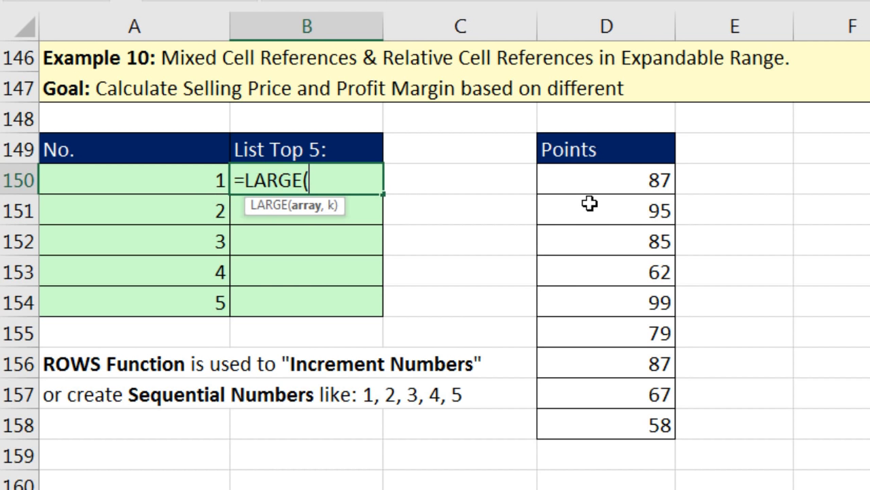
{"action": "left_click_drag", "start_coordinate": [594, 182], "coordinate": [625, 421]}
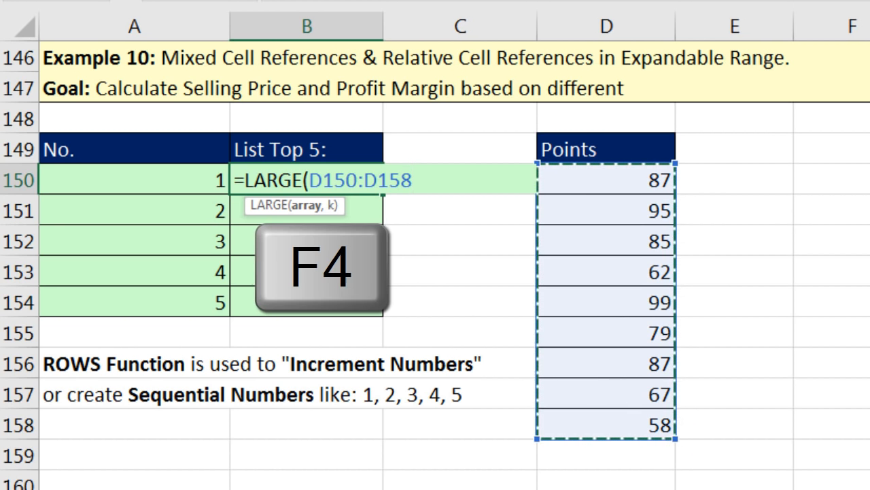
{"action": "key", "text": "F4"}
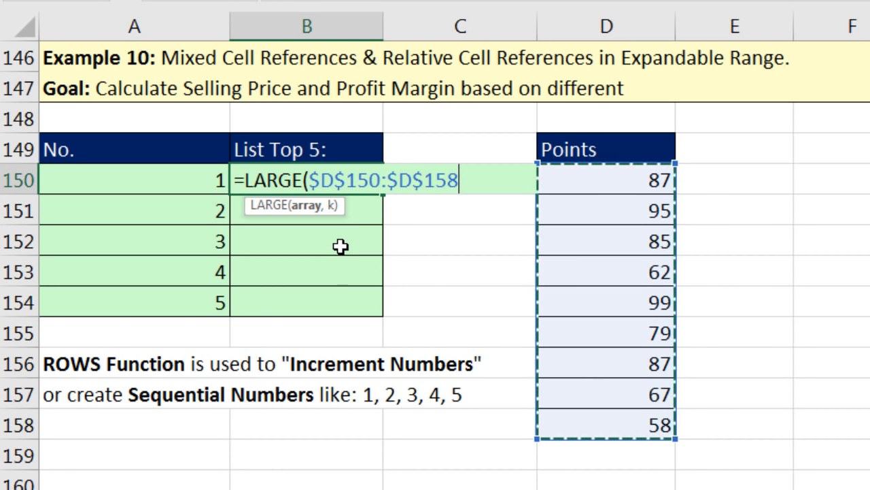
{"action": "type", "text": ","}
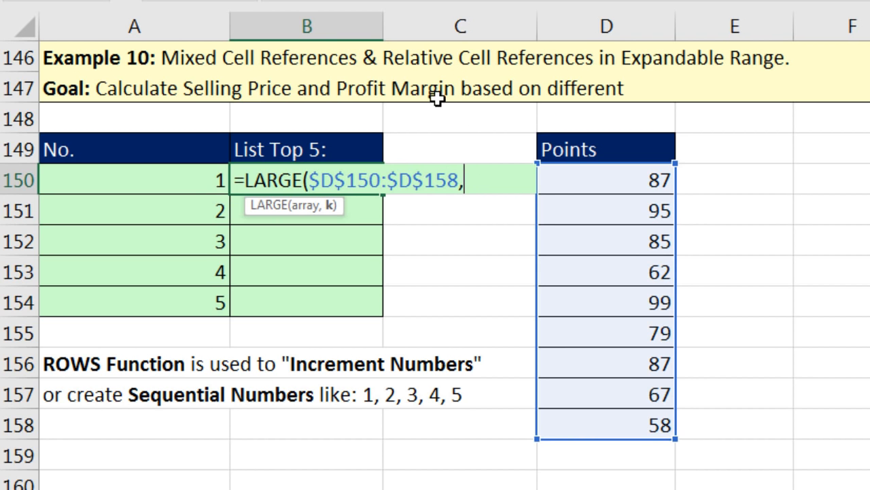
Step: Finish it with ROWS(B$150:B150) as the rank and fill it down to B154
{"action": "left_click", "coordinate": [204, 165]}
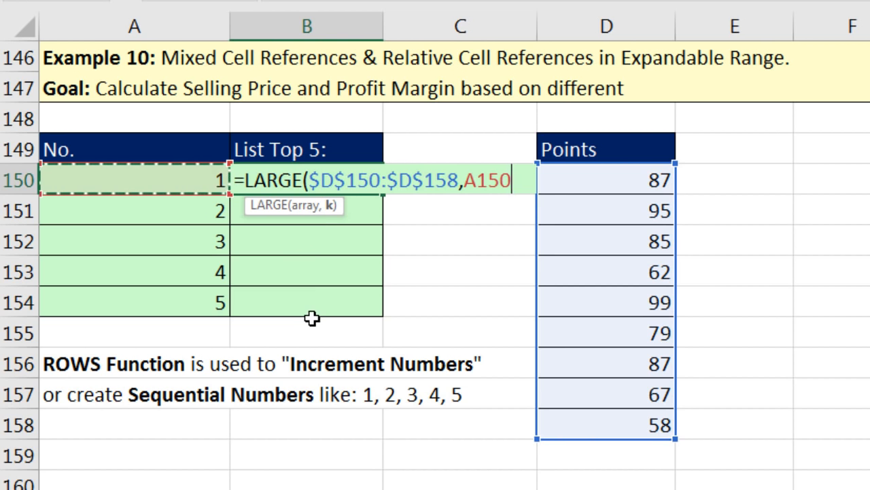
{"action": "key", "text": "BackSpace"}
{"action": "key", "text": "BackSpace"}
{"action": "key", "text": "BackSpace"}
{"action": "key", "text": "BackSpace"}
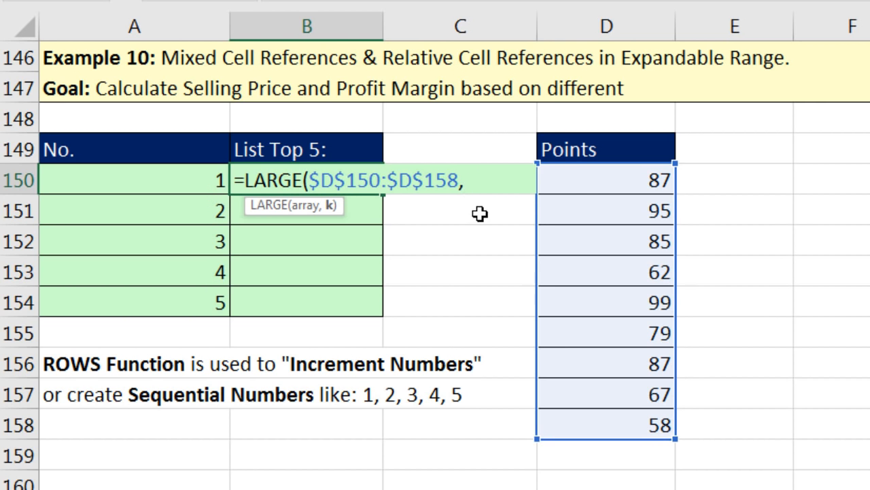
{"action": "type", "text": "rows("}
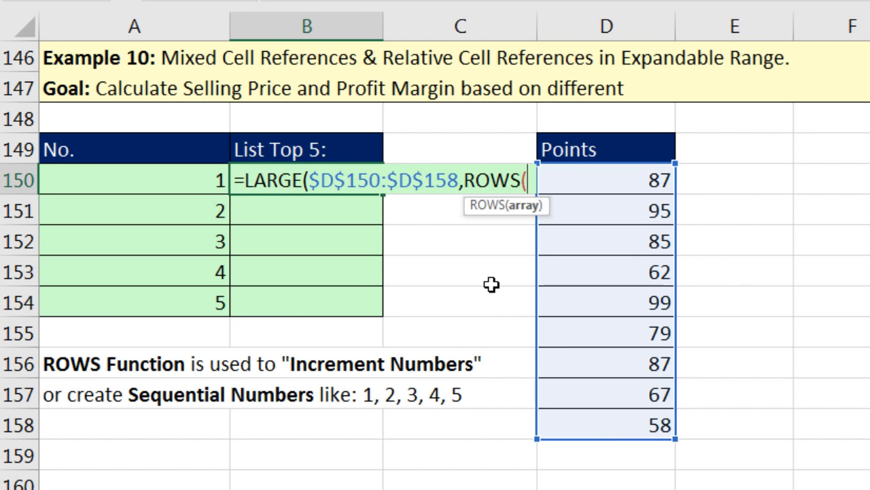
{"action": "type", "text": "B$150:B150)"}
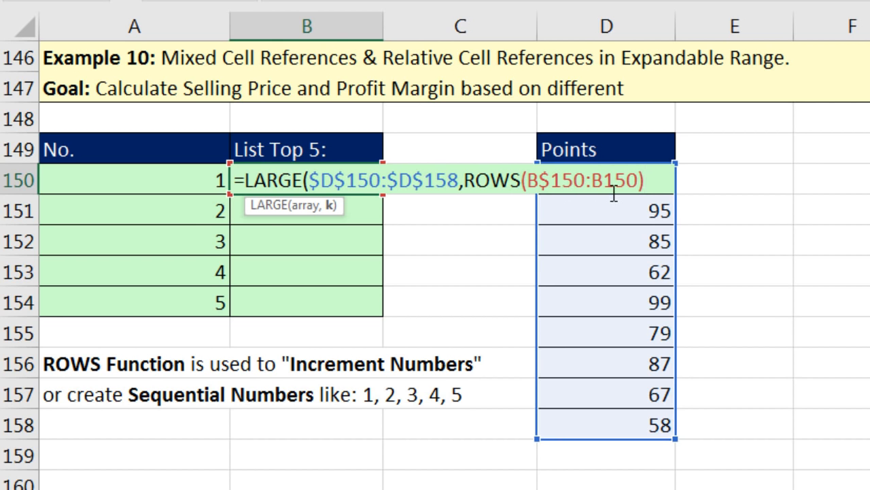
{"action": "left_click", "coordinate": [332, 205]}
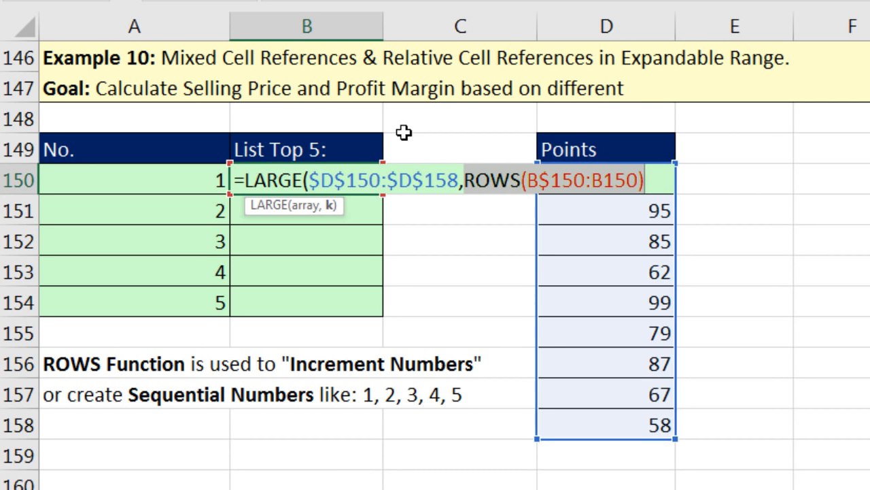
{"action": "left_click", "coordinate": [661, 179]}
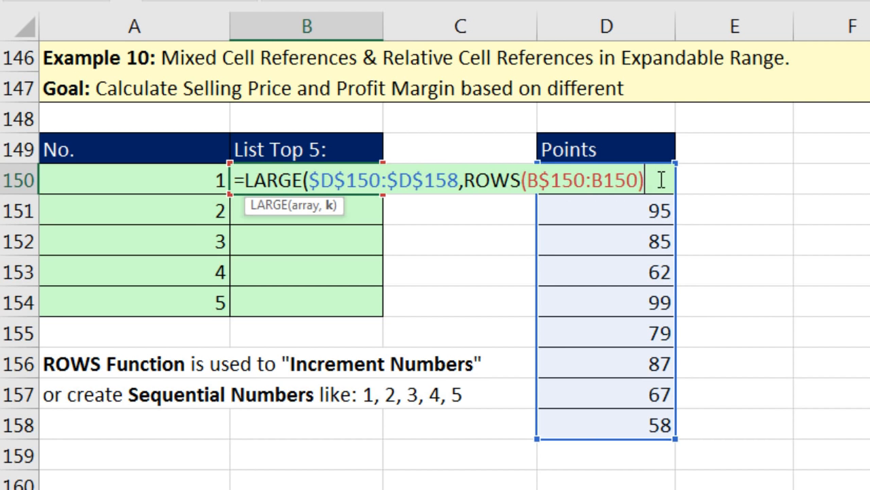
{"action": "type", "text": ")"}
{"action": "key", "text": "ctrl+Return"}
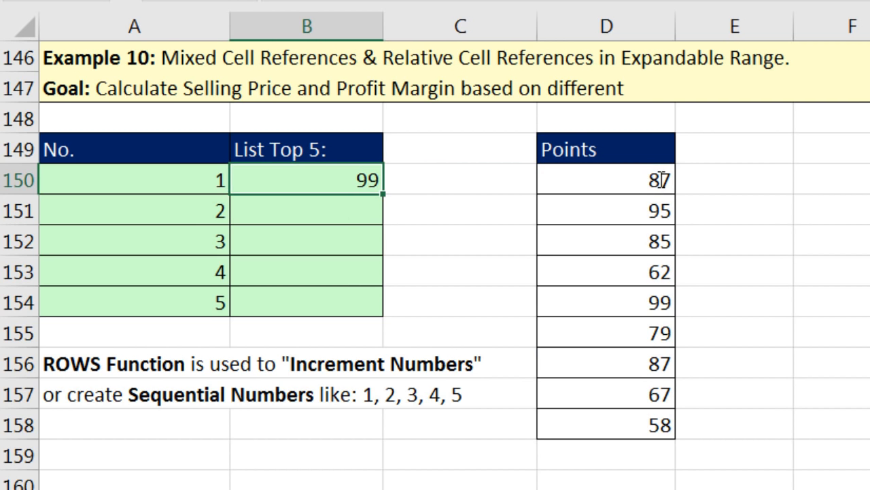
{"action": "double_click", "coordinate": [384, 195]}
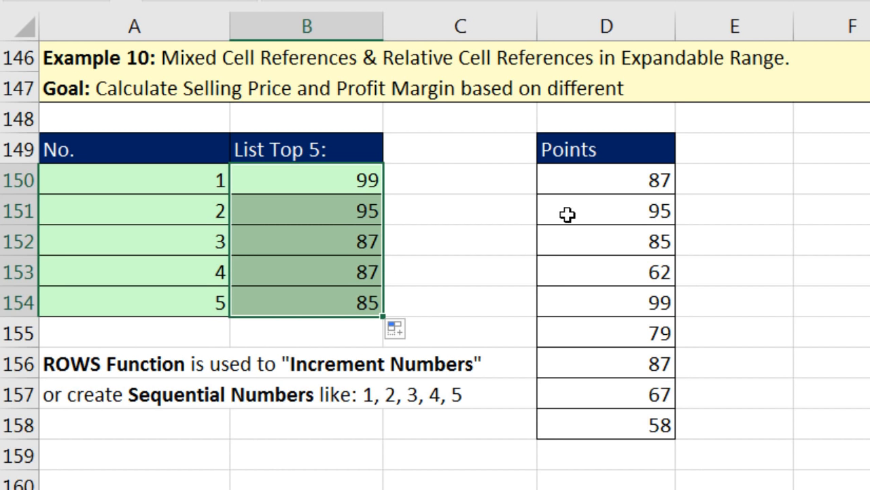
{"action": "double_click", "coordinate": [320, 209]}
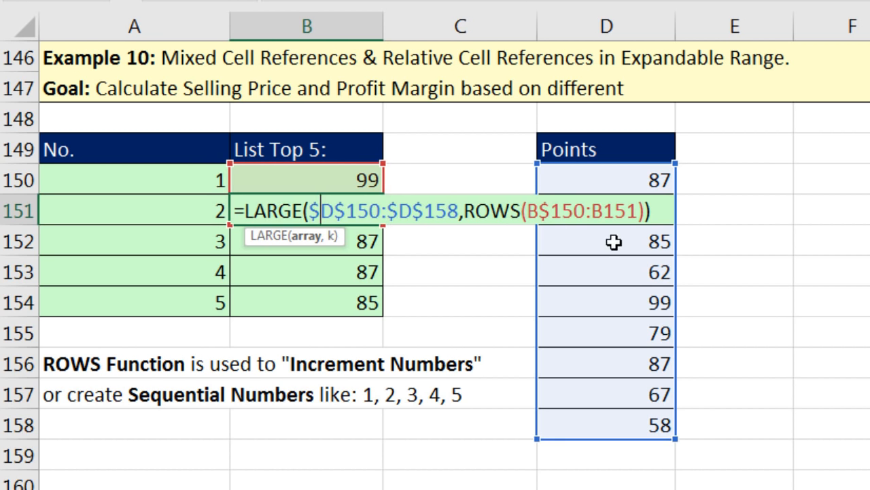
{"action": "key", "text": "Return"}
{"action": "double_click", "coordinate": [370, 241]}
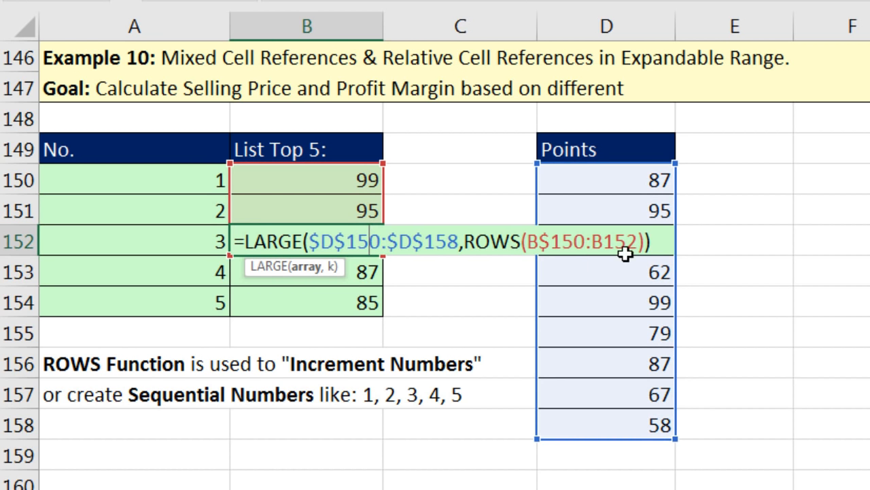
{"action": "left_click", "coordinate": [476, 243]}
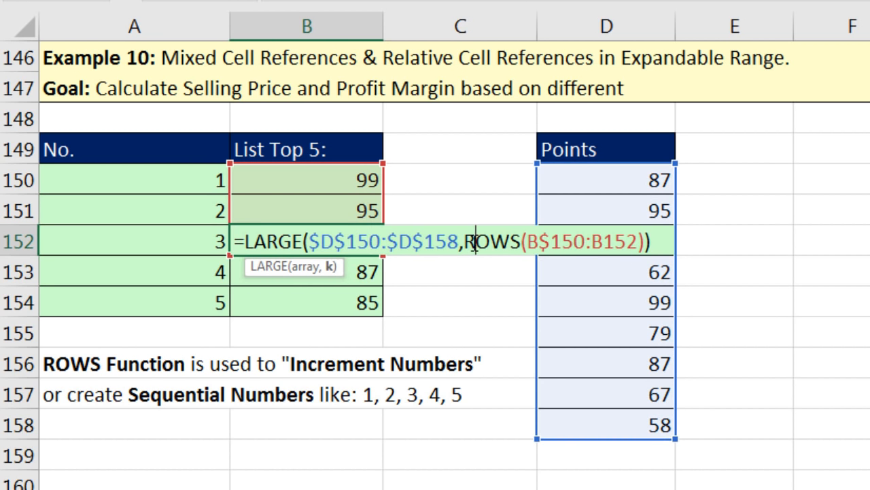
{"action": "left_click", "coordinate": [329, 267]}
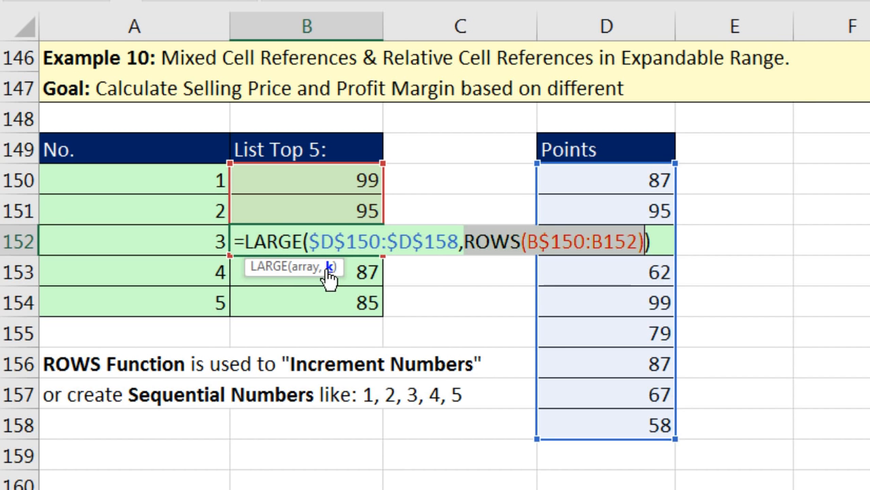
{"action": "key", "text": "F9"}
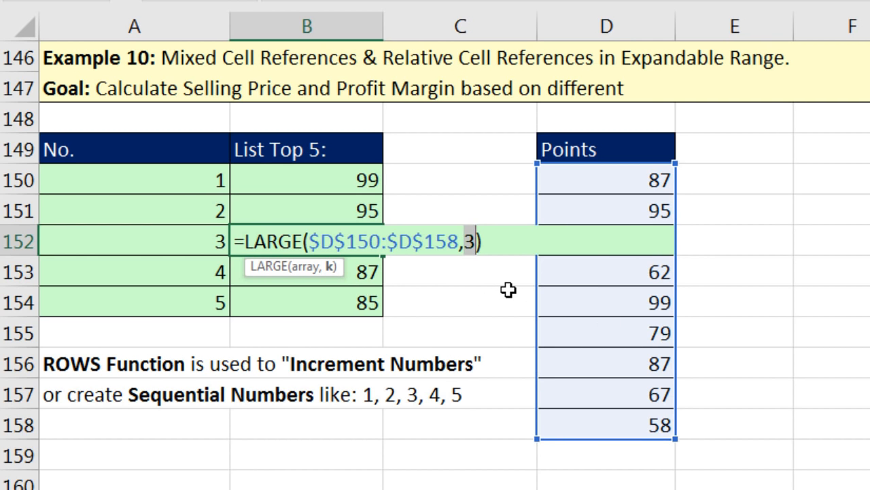
{"action": "key", "text": "Escape"}
{"action": "key", "text": "ctrl+Return"}
{"action": "left_click", "coordinate": [373, 284]}
{"action": "key", "text": "F2"}
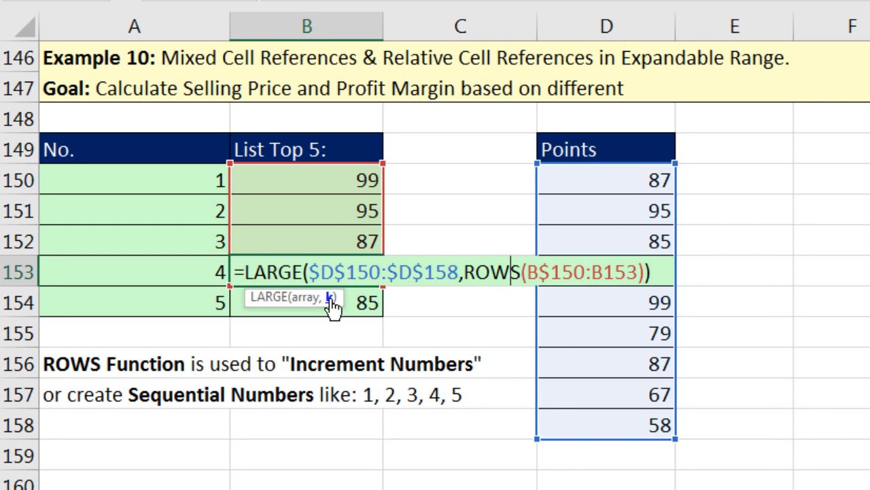
{"action": "left_click", "coordinate": [332, 298]}
{"action": "key", "text": "F9"}
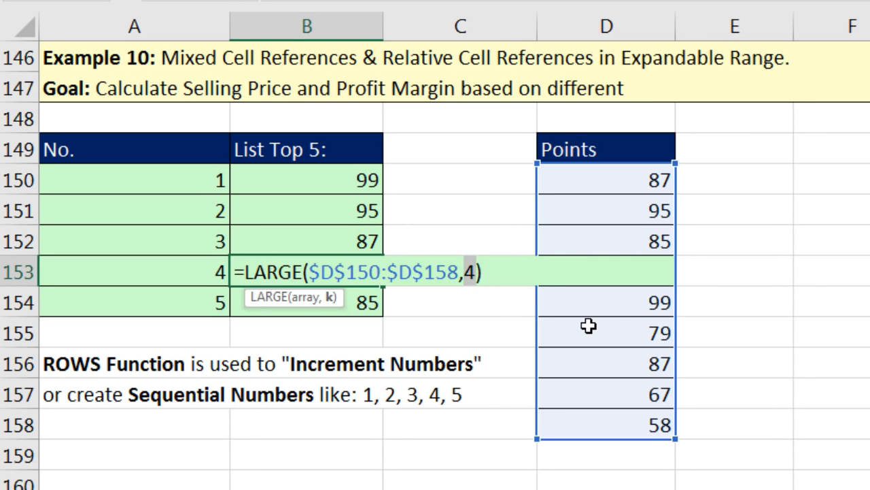
{"action": "key", "text": "Escape"}
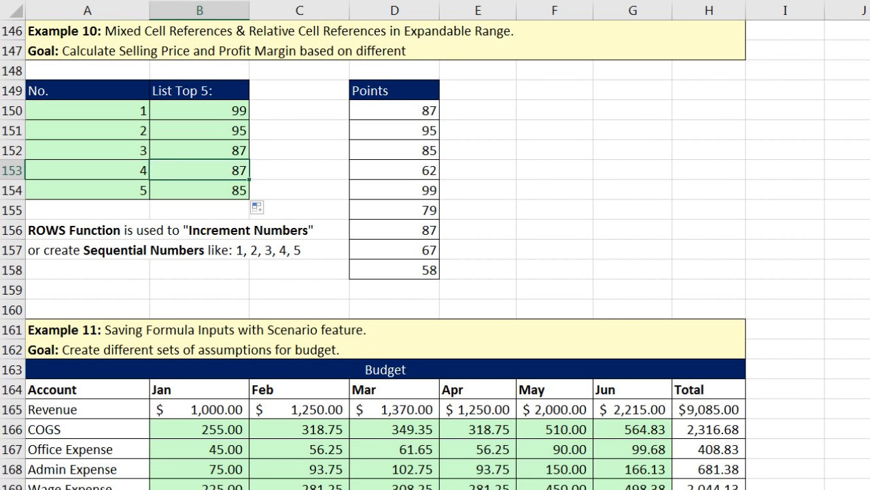
Step: Scroll to Example 11 and select the assumption labels and percentages, COGS through Depreciation
{"action": "scroll", "coordinate": [435, 255], "scroll_direction": "down", "scroll_amount": 2}
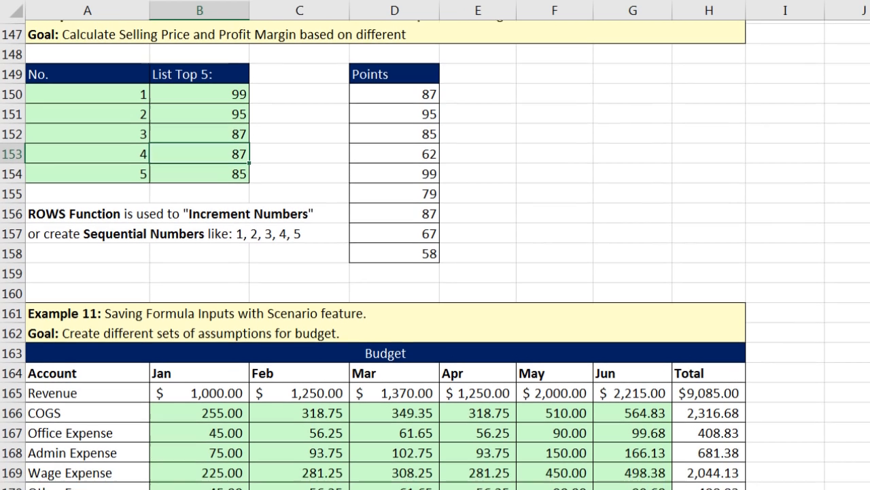
{"action": "scroll", "coordinate": [435, 254], "scroll_direction": "down", "scroll_amount": 3}
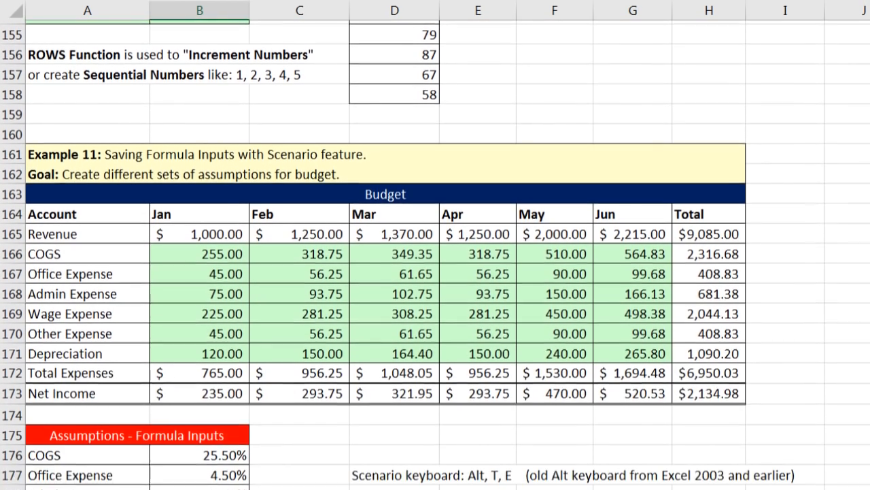
{"action": "scroll", "coordinate": [435, 255], "scroll_direction": "down", "scroll_amount": 1}
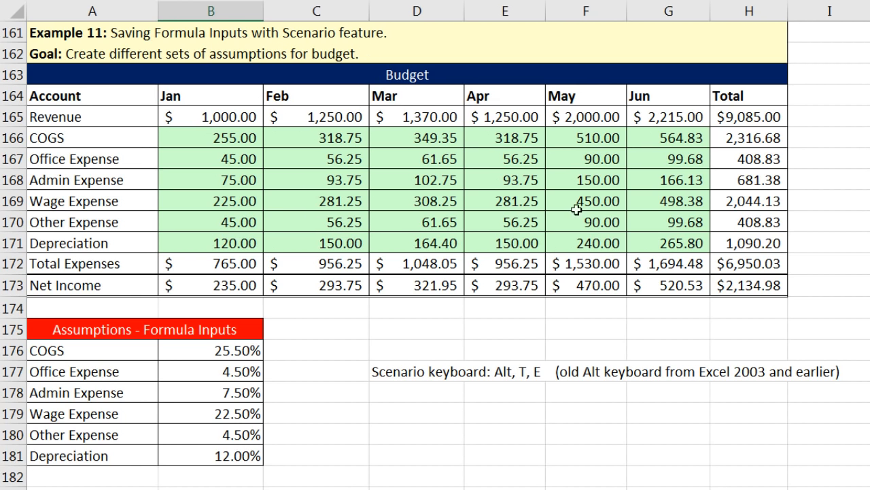
{"action": "left_click_drag", "start_coordinate": [107, 347], "coordinate": [116, 457]}
{"action": "left_click_drag", "start_coordinate": [203, 350], "coordinate": [204, 455]}
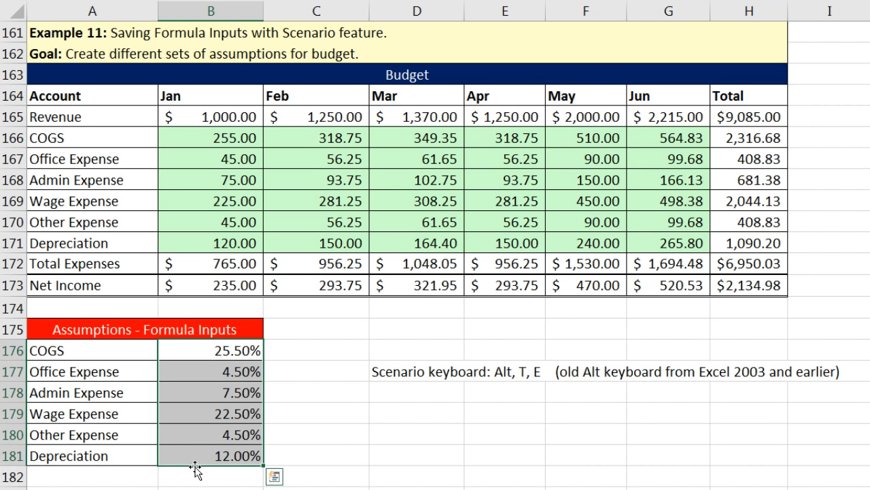
{"action": "left_click_drag", "start_coordinate": [191, 350], "coordinate": [204, 454]}
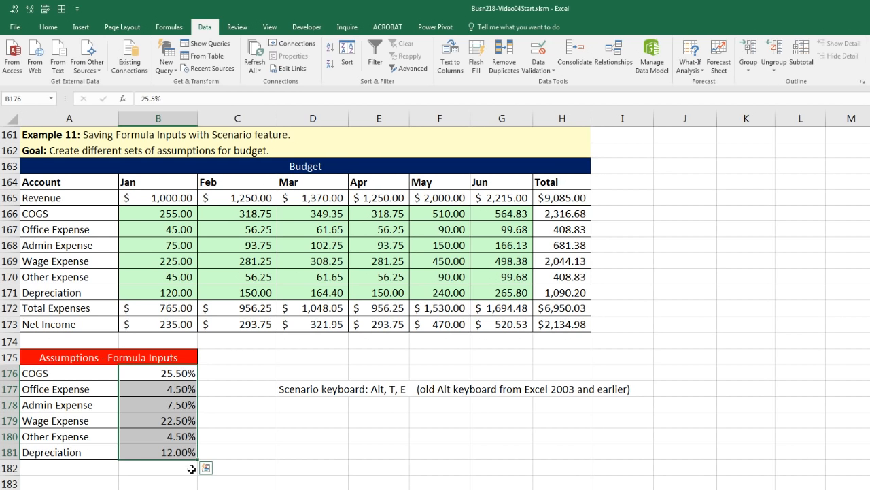
Step: Select assumptions A176:B181 and open Scenario Manager from What-If Analysis
{"action": "left_click", "coordinate": [64, 374]}
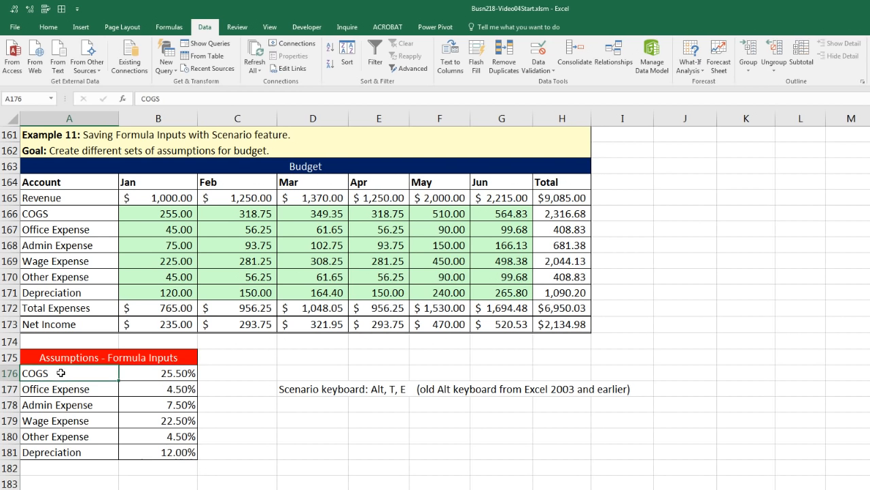
{"action": "mouse_move", "coordinate": [110, 381]}
{"action": "left_mouse_down"}
{"action": "mouse_move", "coordinate": [165, 378]}
{"action": "mouse_move", "coordinate": [169, 452]}
{"action": "left_mouse_up"}
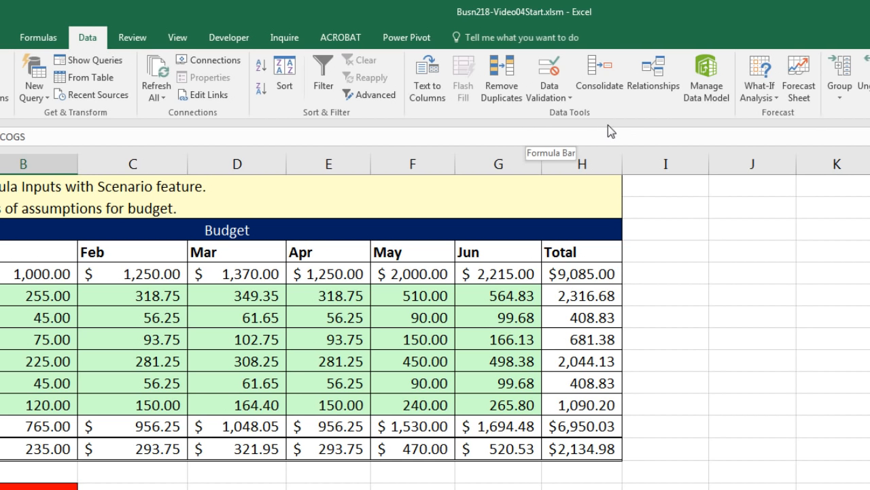
{"action": "left_click", "coordinate": [777, 102]}
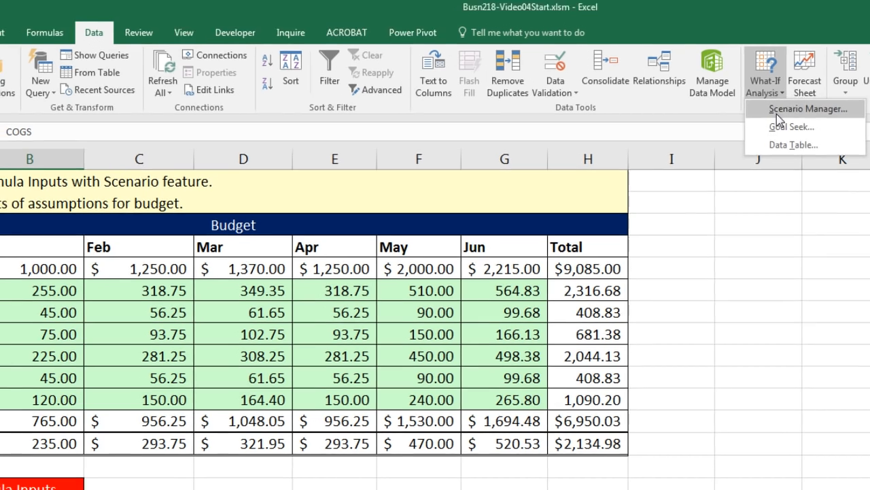
{"action": "left_click", "coordinate": [775, 114]}
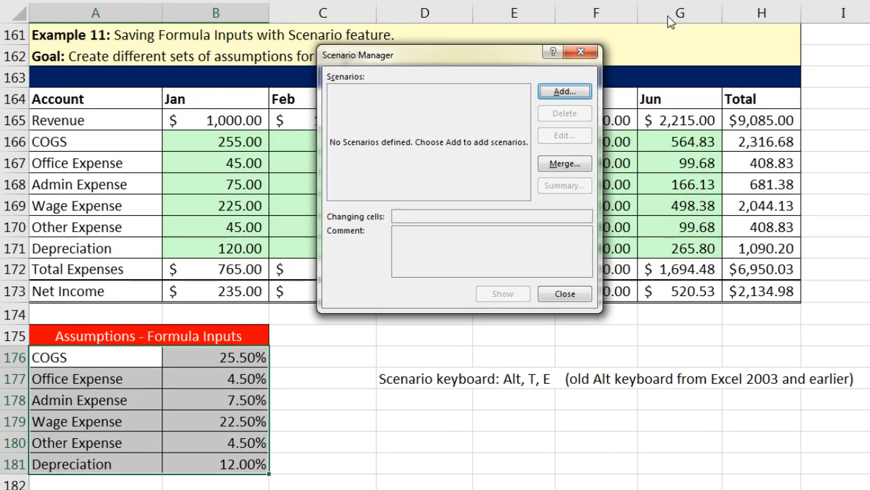
Step: Add scenario Set01 on changing cells A176:B181 with the current rates, then close Scenario Manager
{"action": "left_click_drag", "start_coordinate": [451, 65], "coordinate": [497, 165]}
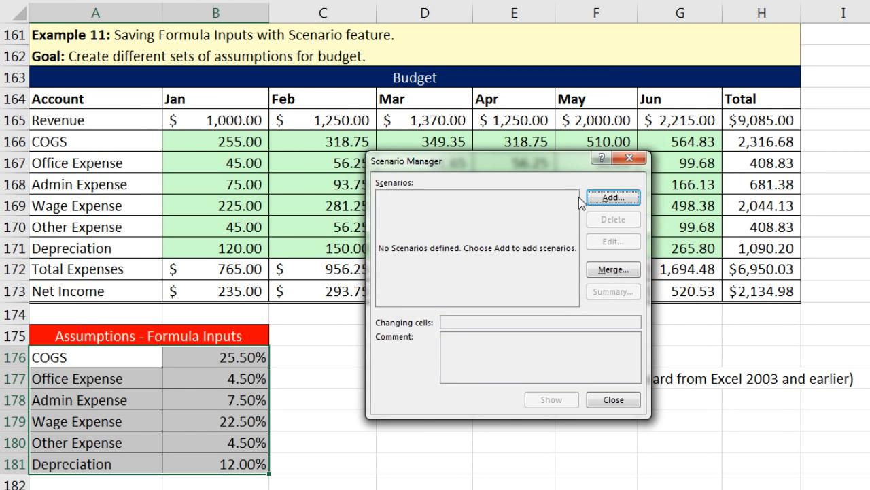
{"action": "left_click", "coordinate": [614, 199]}
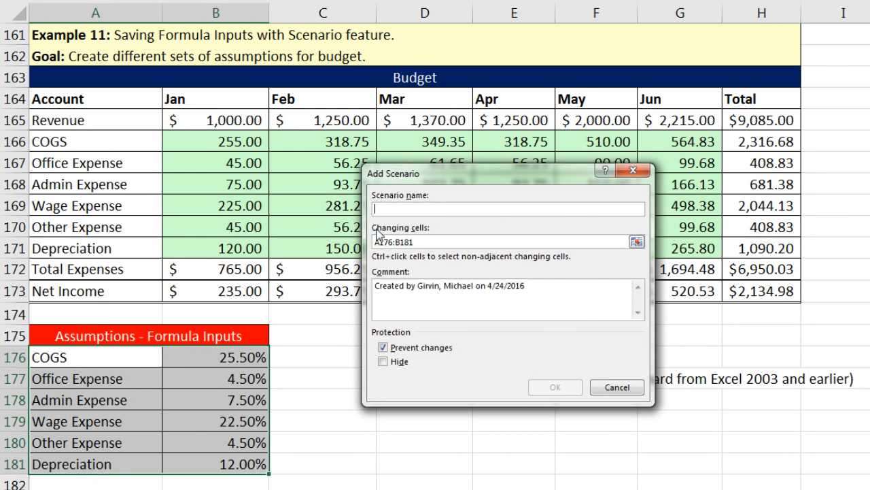
{"action": "type", "text": "Set01"}
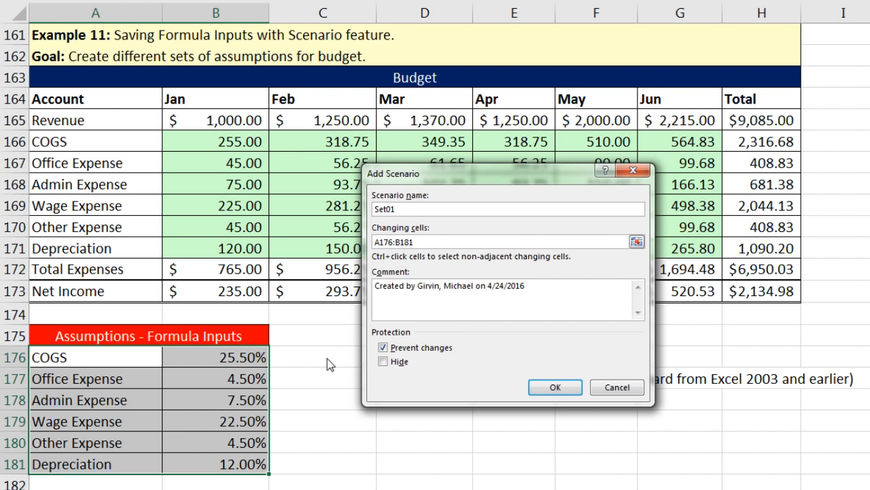
{"action": "left_click", "coordinate": [555, 387]}
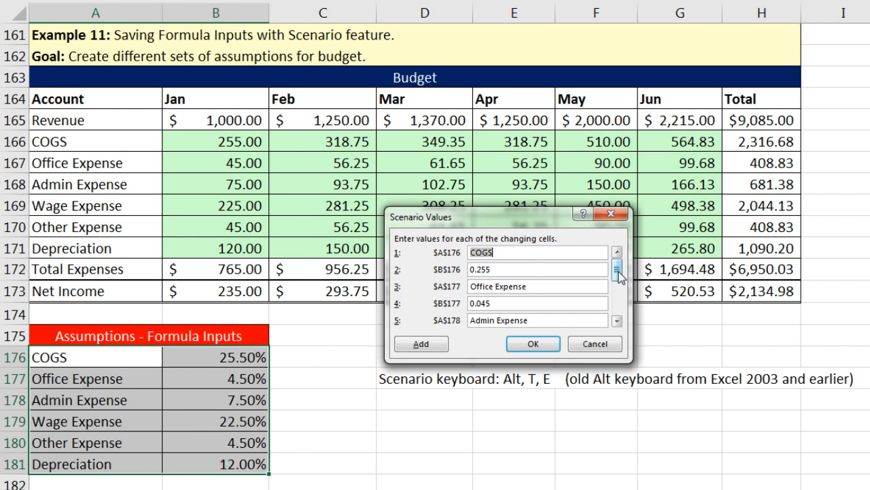
{"action": "left_click_drag", "start_coordinate": [618, 275], "coordinate": [619, 309]}
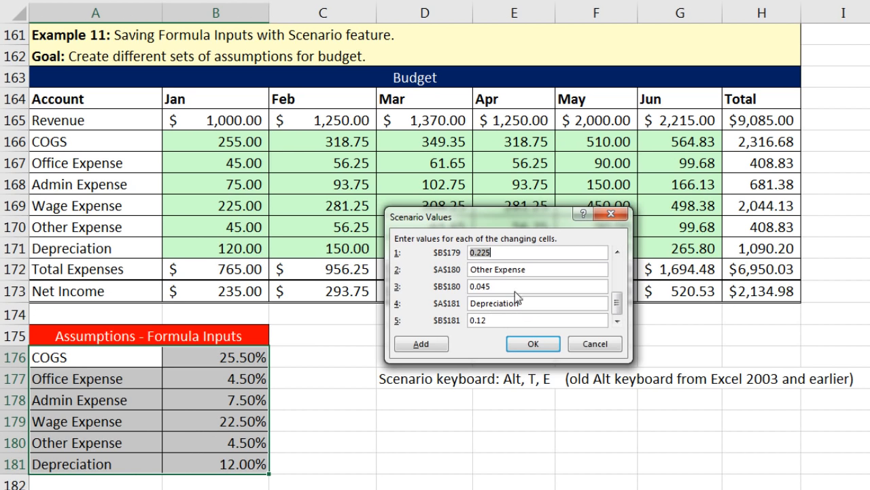
{"action": "left_click", "coordinate": [536, 344]}
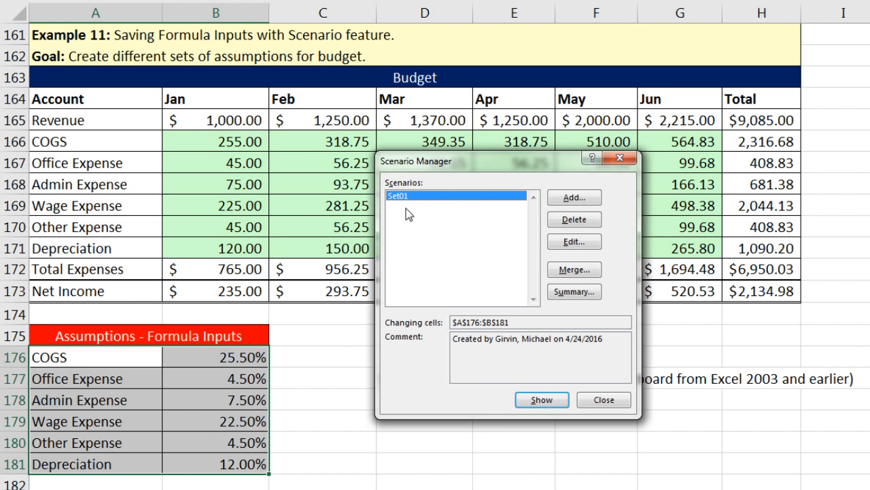
{"action": "left_click", "coordinate": [607, 405]}
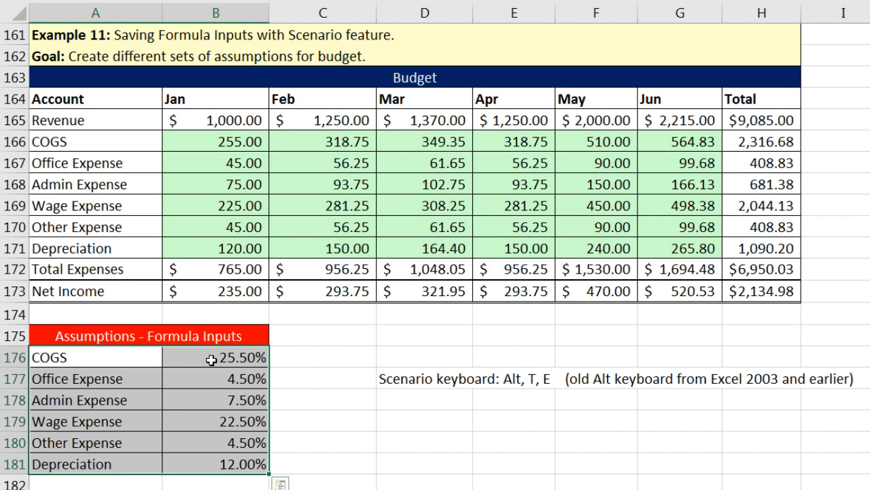
Step: Enter rates 30%, 6%, 10%, 19.5%, 3.25% and 11% into B176:B181
{"action": "left_click", "coordinate": [213, 360]}
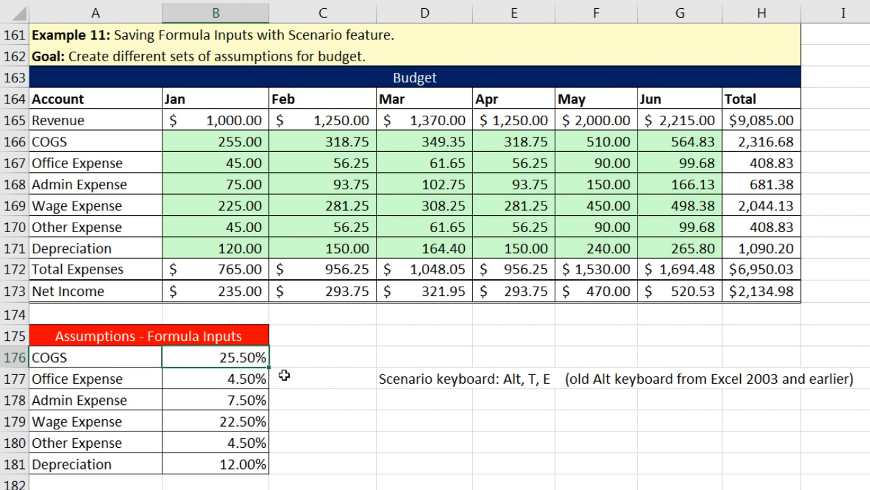
{"action": "type", "text": "3"}
{"action": "key", "text": "Return"}
{"action": "type", "text": "6"}
{"action": "key", "text": "Return"}
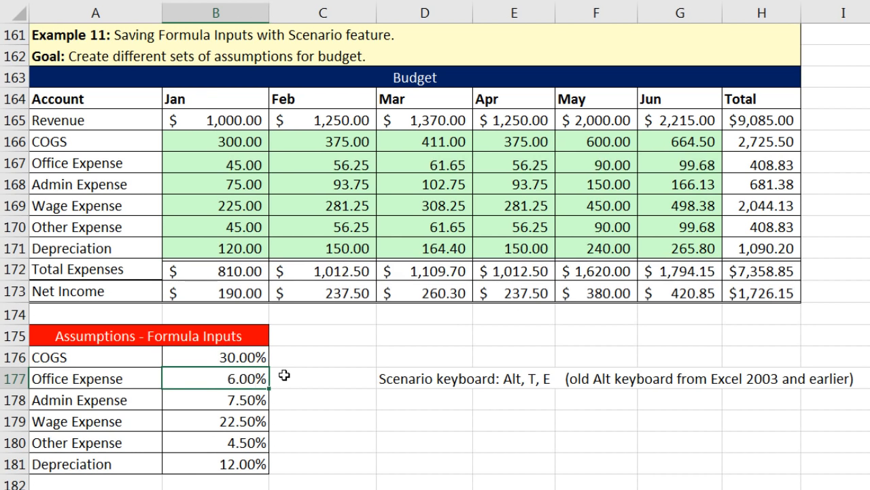
{"action": "type", "text": "10"}
{"action": "key", "text": "Return"}
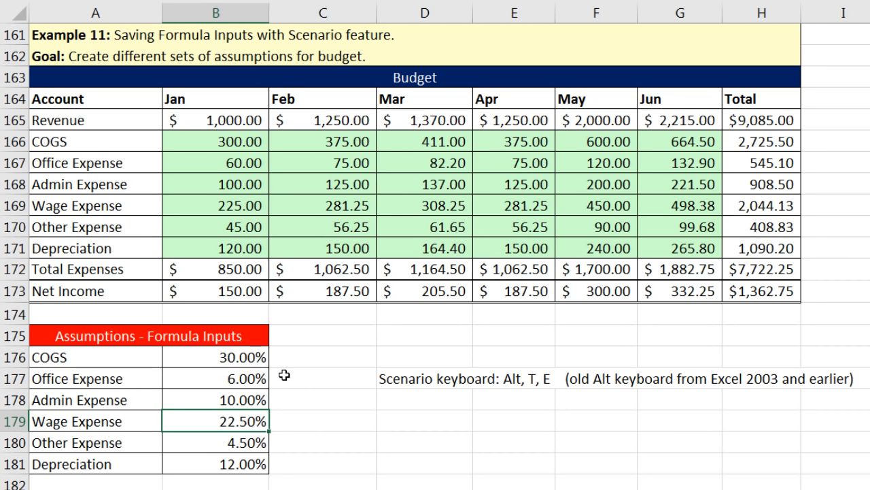
{"action": "type", "text": "19.5"}
{"action": "key", "text": "Return"}
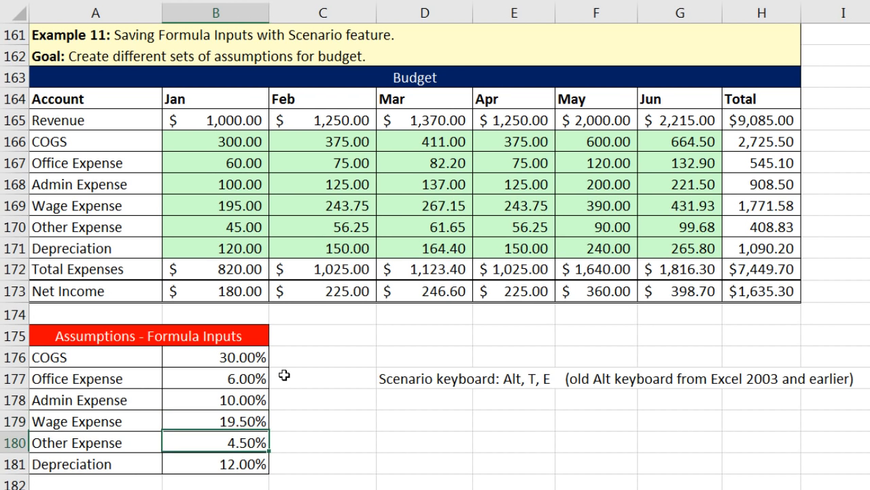
{"action": "type", "text": "3.25"}
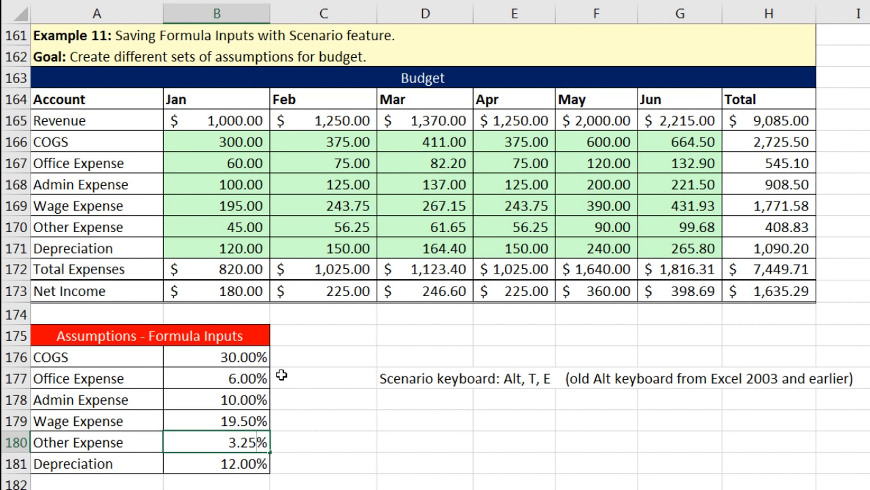
{"action": "key", "text": "Return"}
{"action": "type", "text": "11"}
{"action": "key", "text": "Return"}
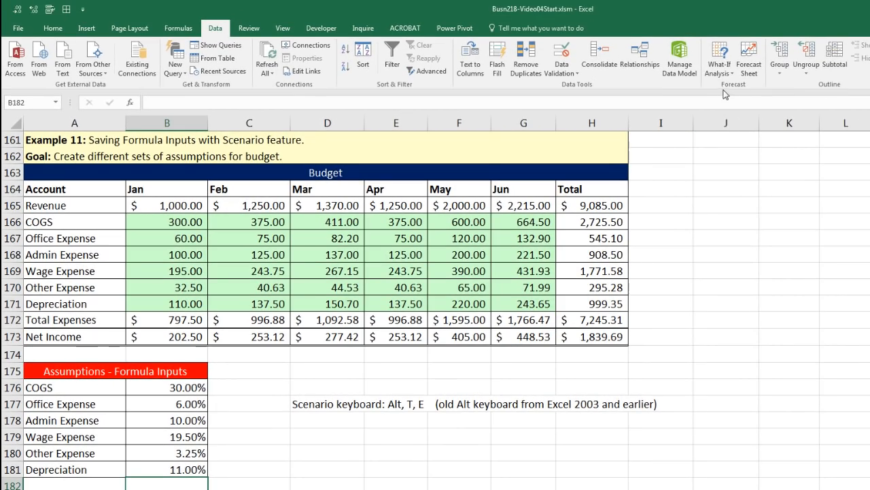
Step: Save the new rates in A176:B181 as scenario Set02 via Alt, T, E
{"action": "left_click", "coordinate": [721, 70]}
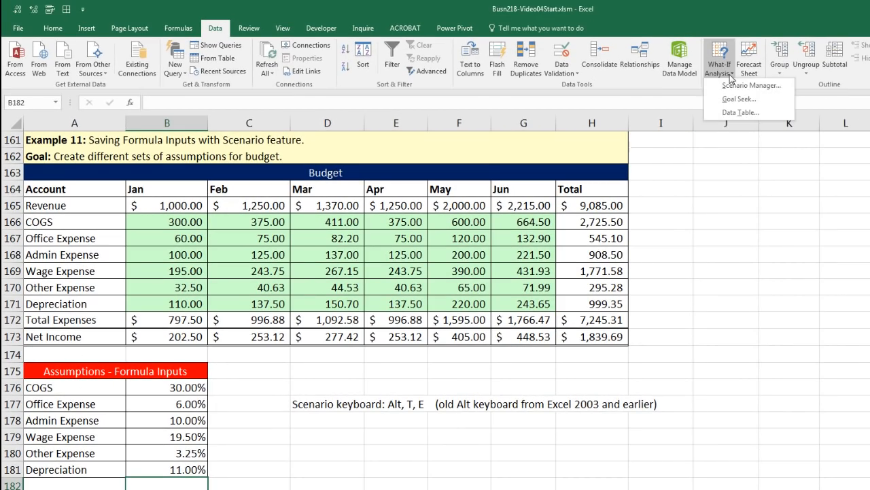
{"action": "left_click", "coordinate": [329, 472]}
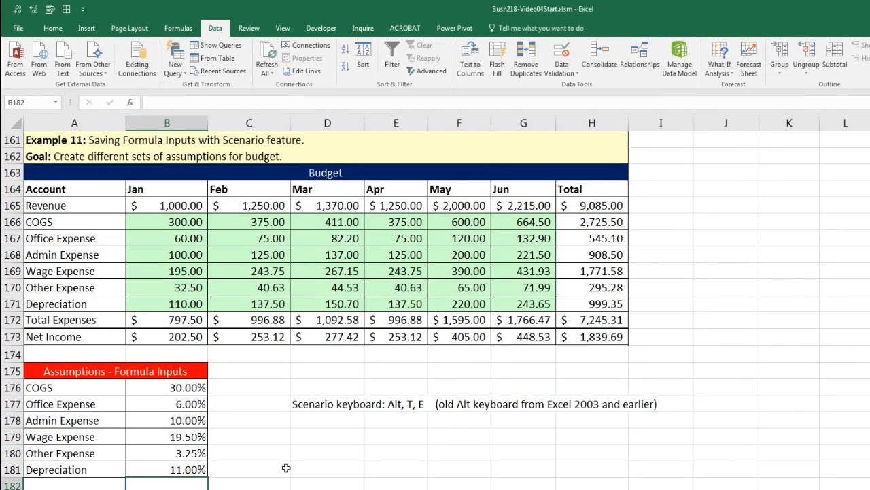
{"action": "left_click_drag", "start_coordinate": [89, 393], "coordinate": [170, 469]}
{"action": "key", "text": "alt"}
{"action": "key", "text": "t"}
{"action": "key", "text": "e"}
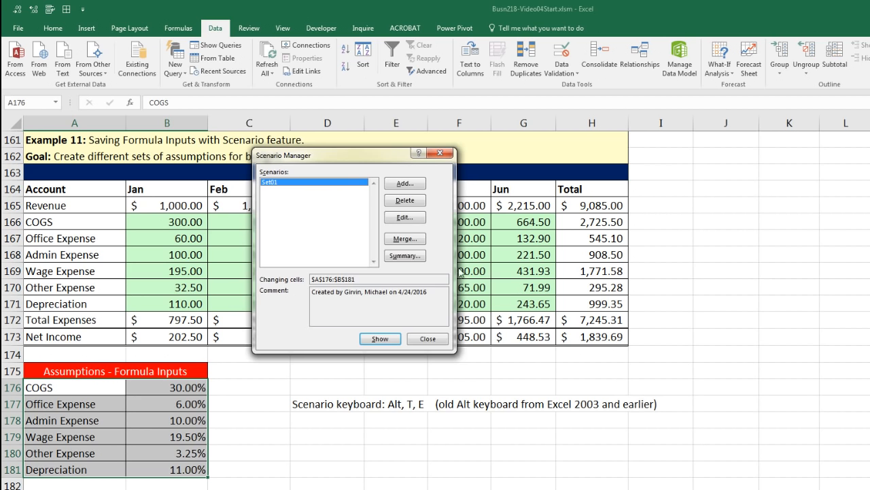
{"action": "left_click", "coordinate": [406, 185]}
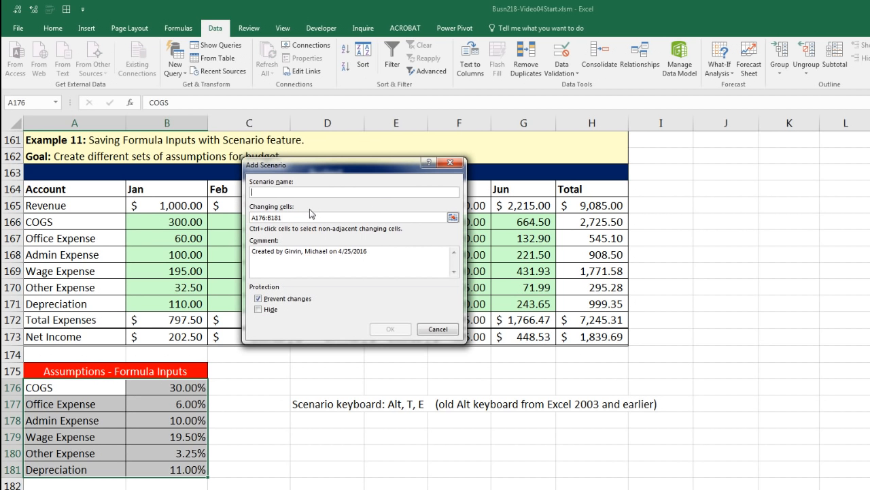
{"action": "type", "text": "Set02"}
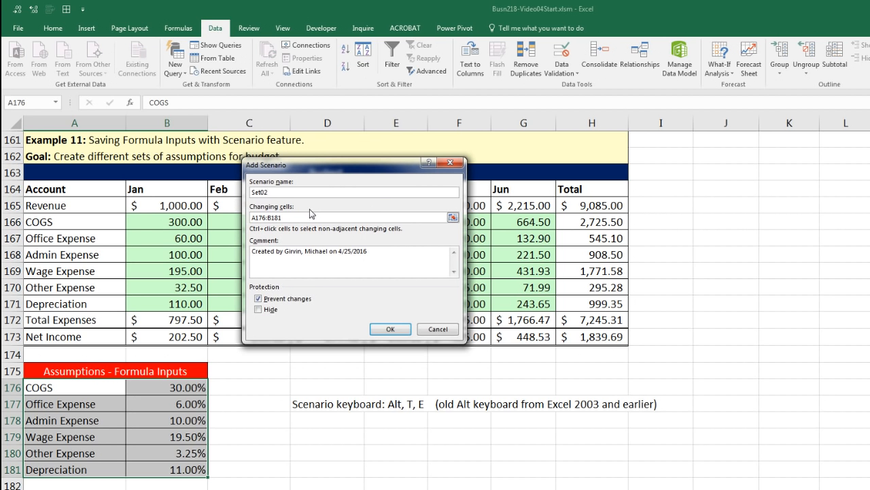
{"action": "key", "text": "Return"}
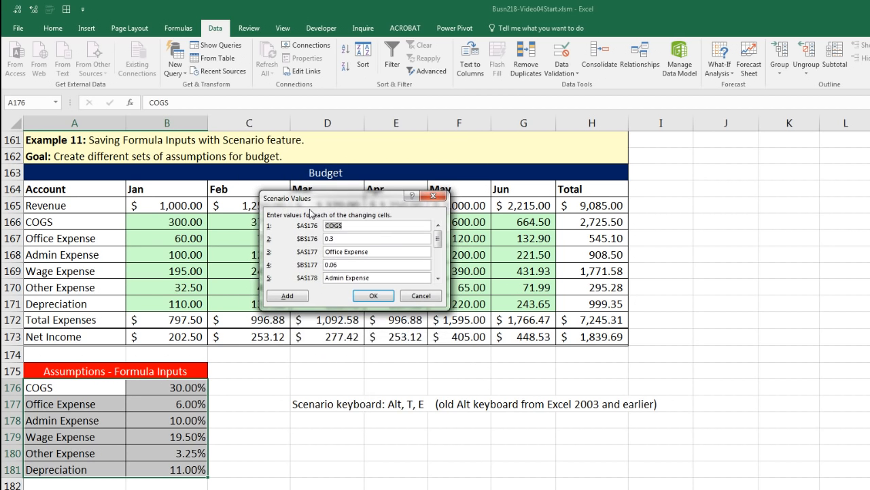
{"action": "key", "text": "Return"}
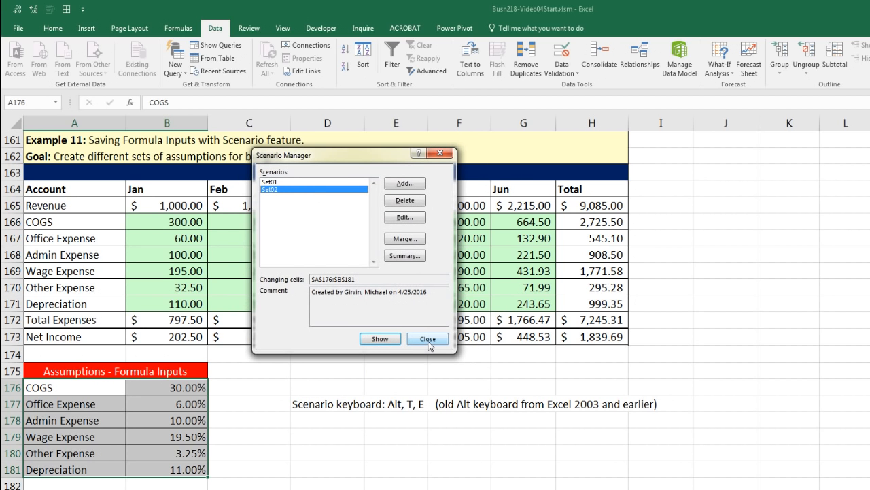
{"action": "left_click", "coordinate": [427, 338]}
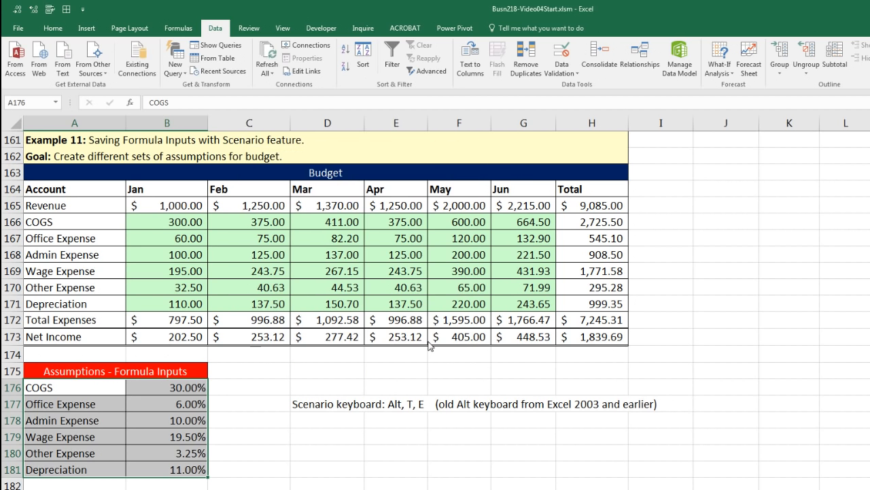
Step: Enter rates 29%, 7%, 11%, 25%, 4% and 12% into B176:B181
{"action": "left_click", "coordinate": [198, 387]}
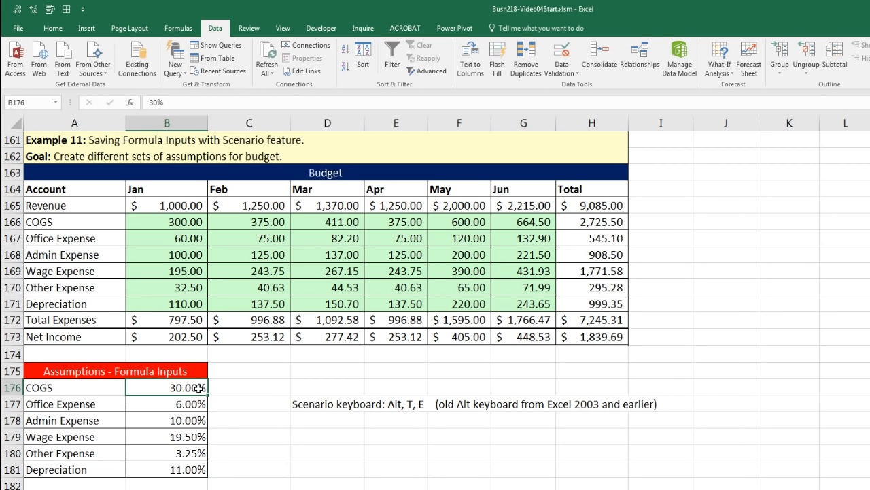
{"action": "type", "text": "29%"}
{"action": "key", "text": "Return"}
{"action": "type", "text": "7"}
{"action": "key", "text": "Return"}
{"action": "type", "text": "11"}
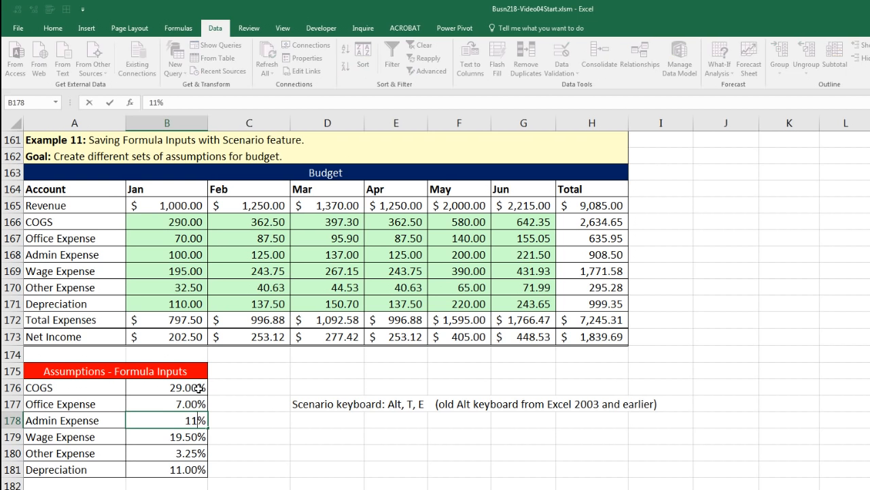
{"action": "key", "text": "Return"}
{"action": "type", "text": "25"}
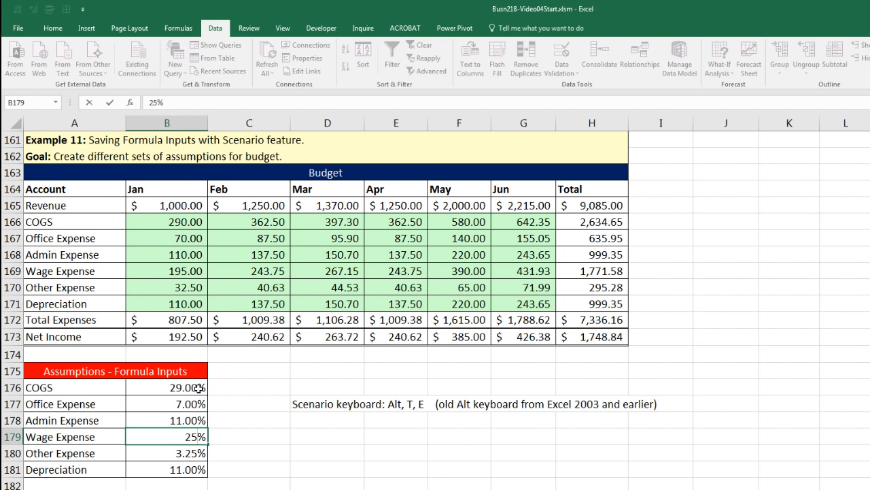
{"action": "key", "text": "Return"}
{"action": "type", "text": "4"}
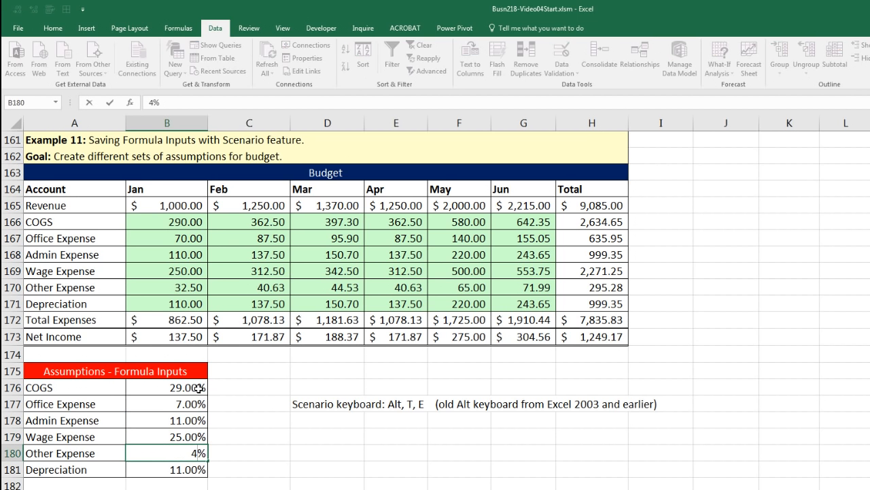
{"action": "key", "text": "Return"}
{"action": "type", "text": "12"}
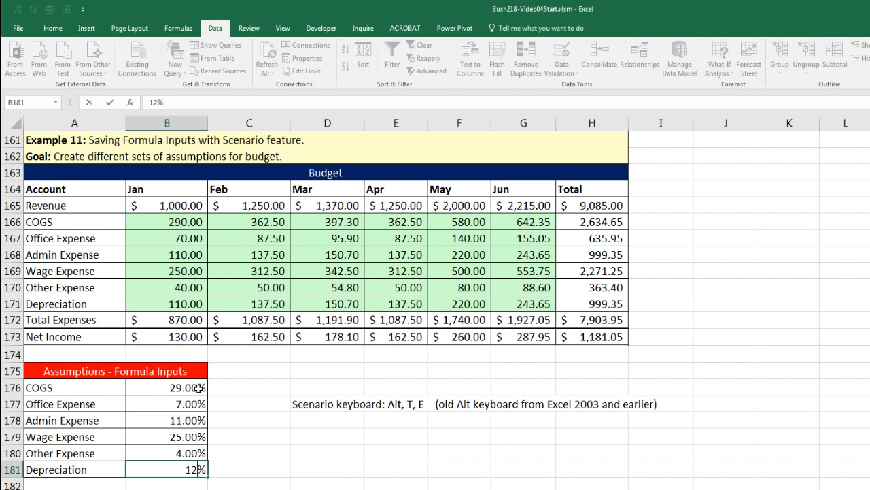
{"action": "key", "text": "Return"}
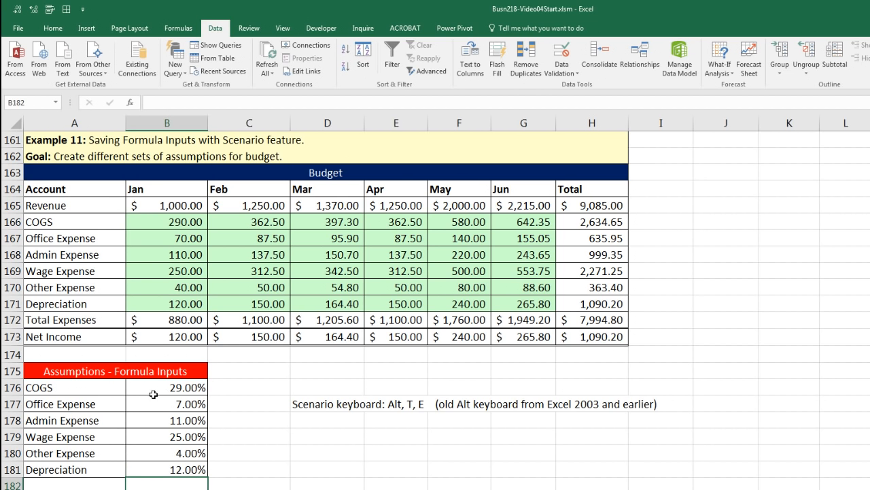
Step: Select A176:B181 and reopen Scenario Manager with Alt, T, E
{"action": "left_click_drag", "start_coordinate": [101, 395], "coordinate": [175, 469]}
{"action": "key", "text": "alt"}
{"action": "key", "text": "t"}
{"action": "key", "text": "e"}
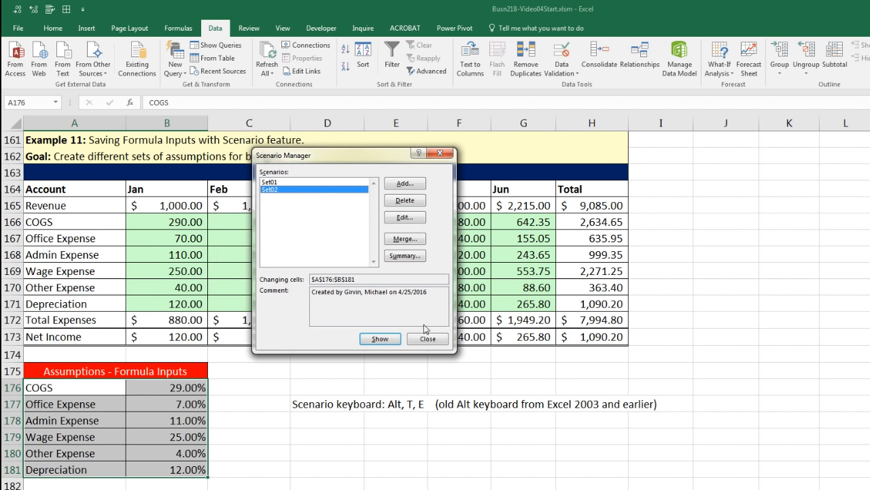
Step: Add a third scenario, Set03, with the current rates
{"action": "left_click", "coordinate": [402, 183]}
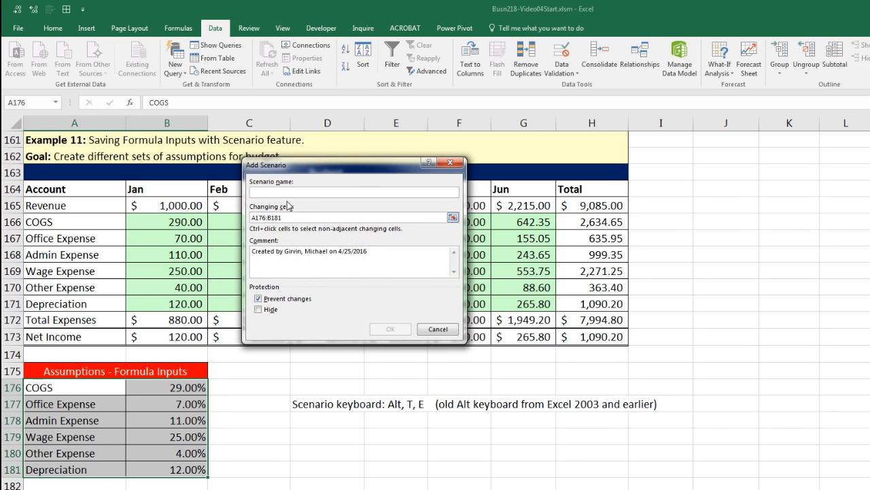
{"action": "type", "text": "Set03"}
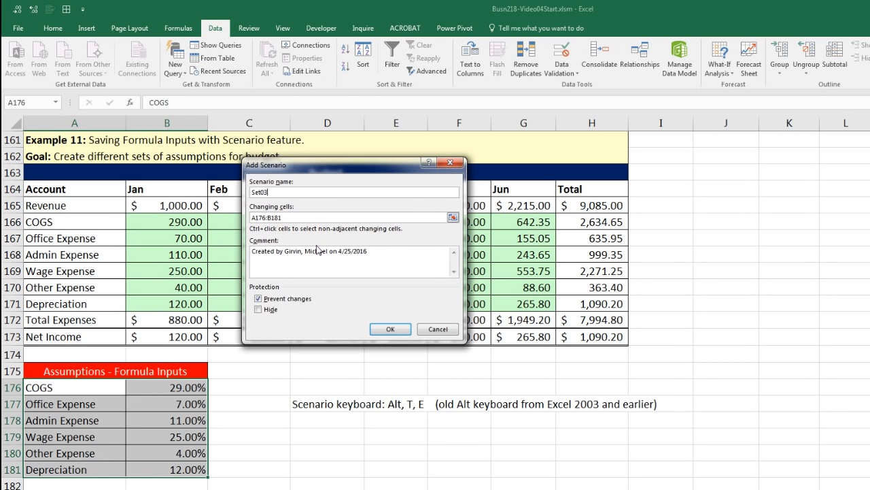
{"action": "key", "text": "Return"}
{"action": "key", "text": "Return"}
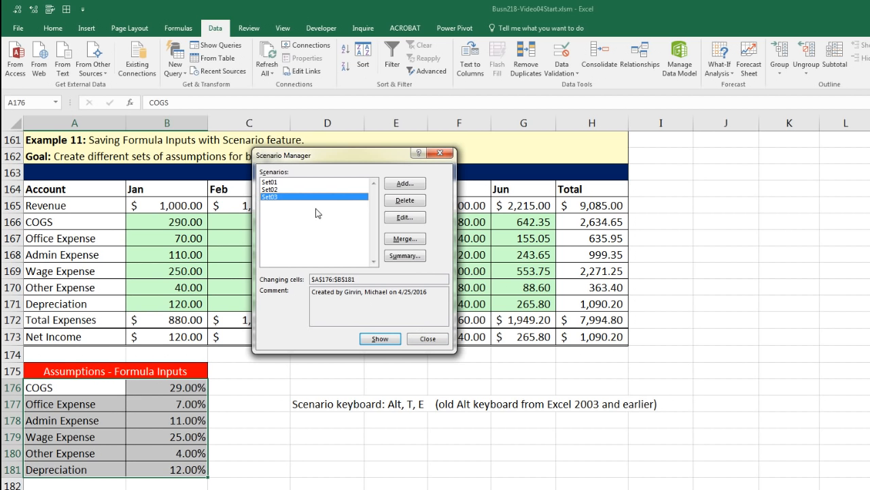
Step: Show Set02, then restore Set01's original rates and close Scenario Manager
{"action": "left_click", "coordinate": [272, 189]}
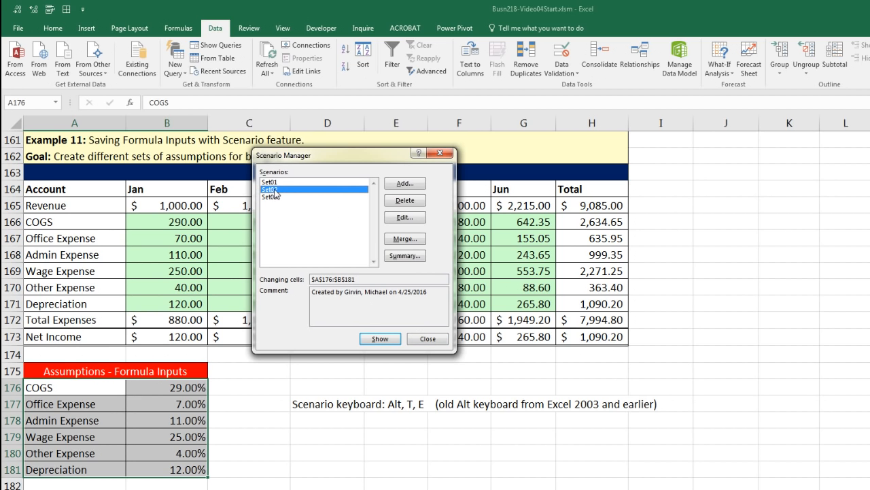
{"action": "left_click", "coordinate": [382, 340]}
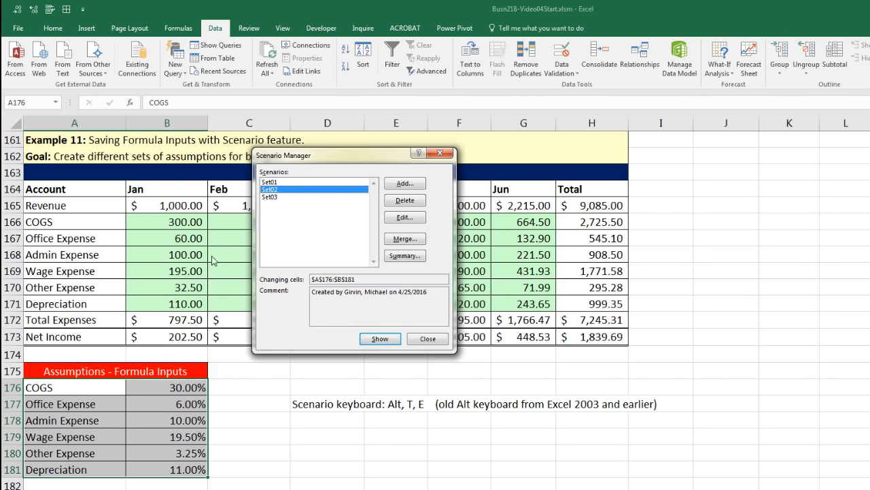
{"action": "left_click", "coordinate": [270, 182]}
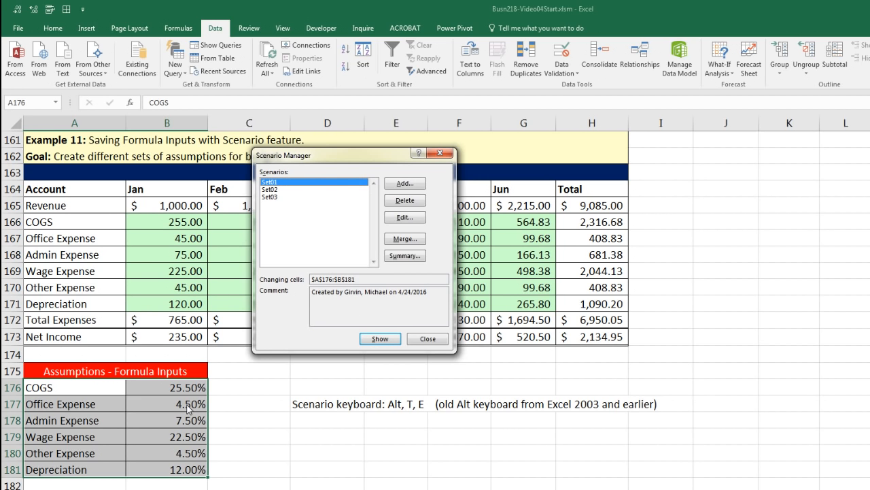
{"action": "left_click", "coordinate": [440, 339]}
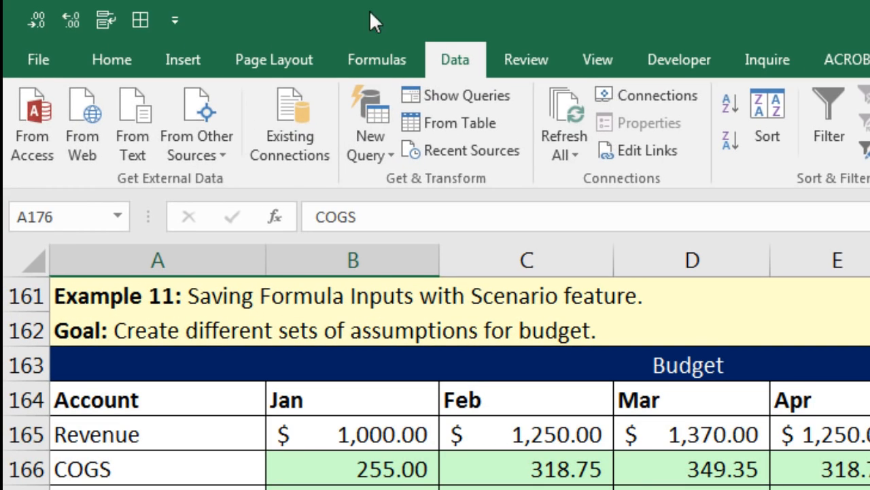
Step: Use the toolbar's right-click menu to place the Quick Access Toolbar below the ribbon
{"action": "right_click", "coordinate": [98, 23]}
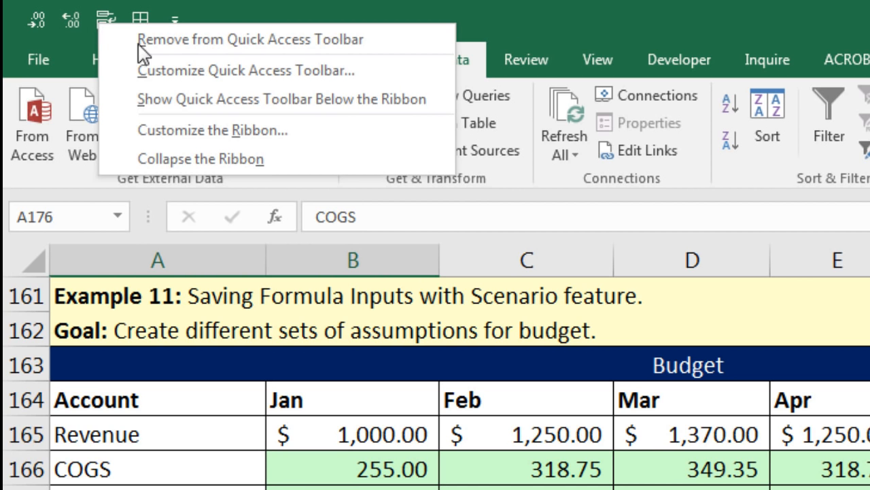
{"action": "left_click", "coordinate": [230, 101]}
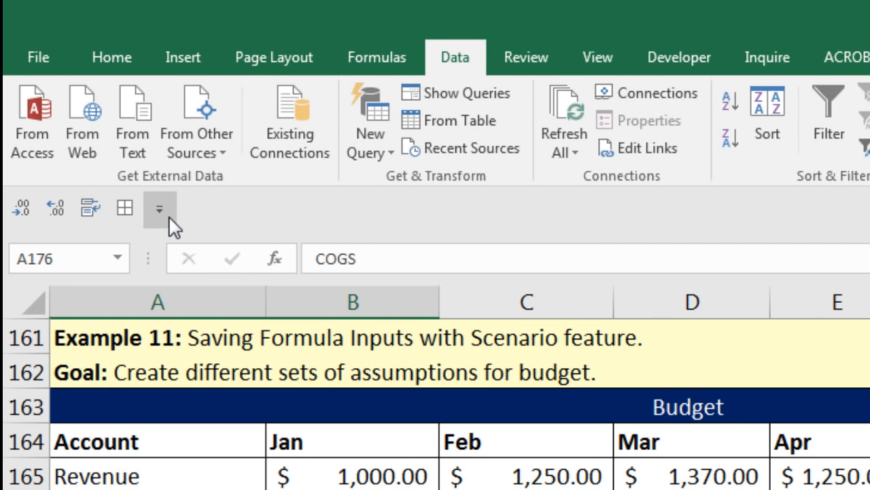
{"action": "right_click", "coordinate": [52, 209]}
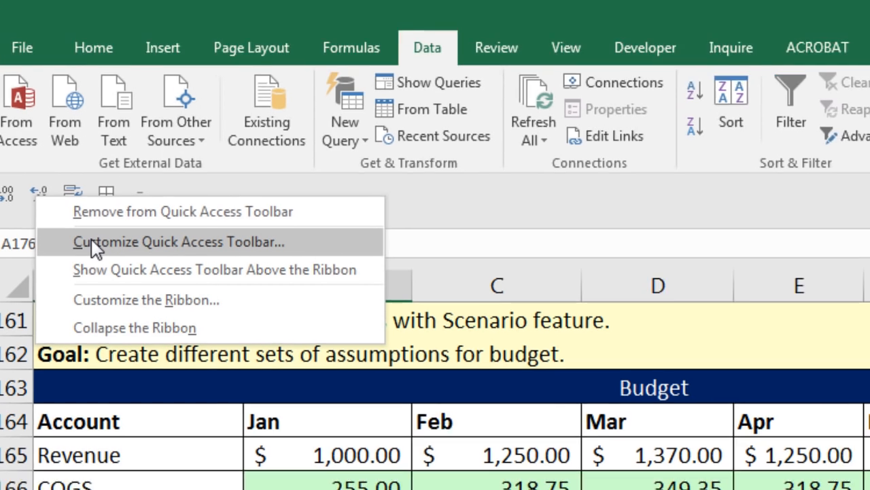
Step: From All Commands, add the Scenario command to the Quick Access Toolbar and confirm with OK
{"action": "left_click", "coordinate": [112, 261]}
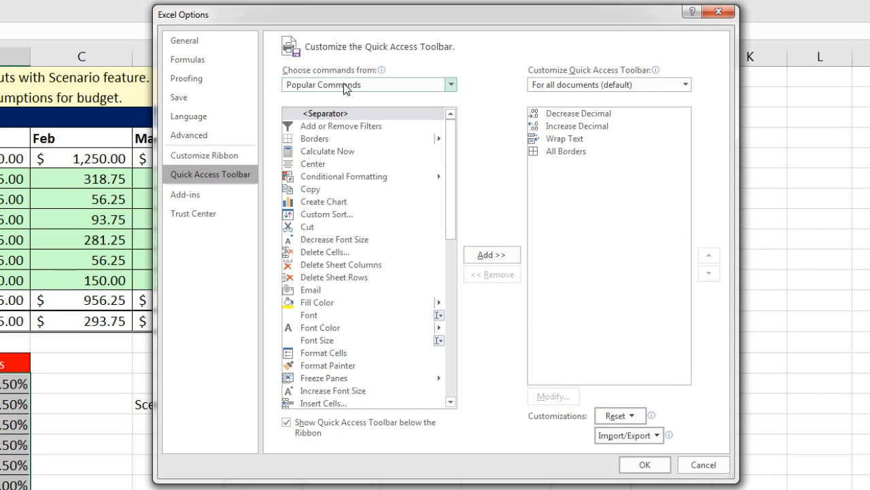
{"action": "left_click", "coordinate": [453, 85]}
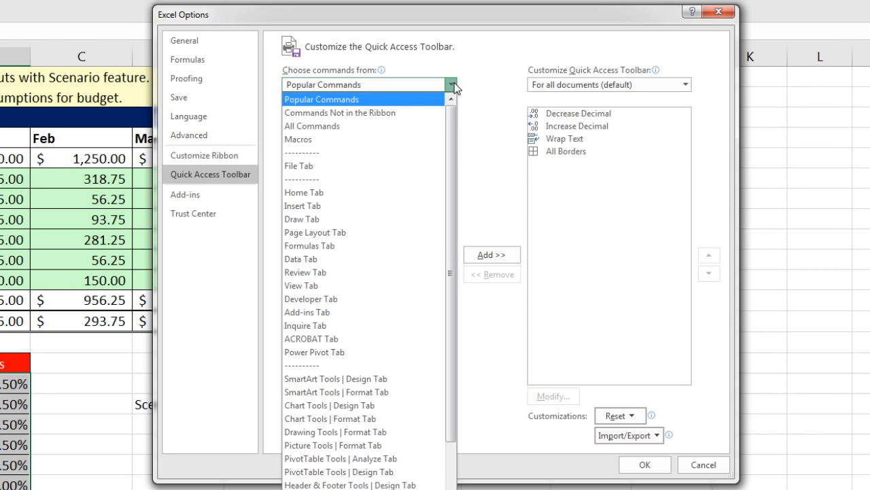
{"action": "left_click", "coordinate": [335, 129]}
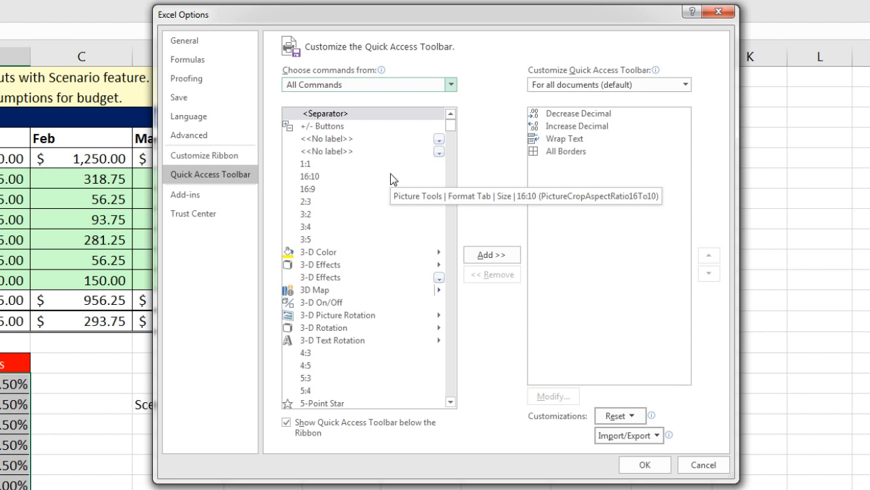
{"action": "left_click", "coordinate": [345, 181]}
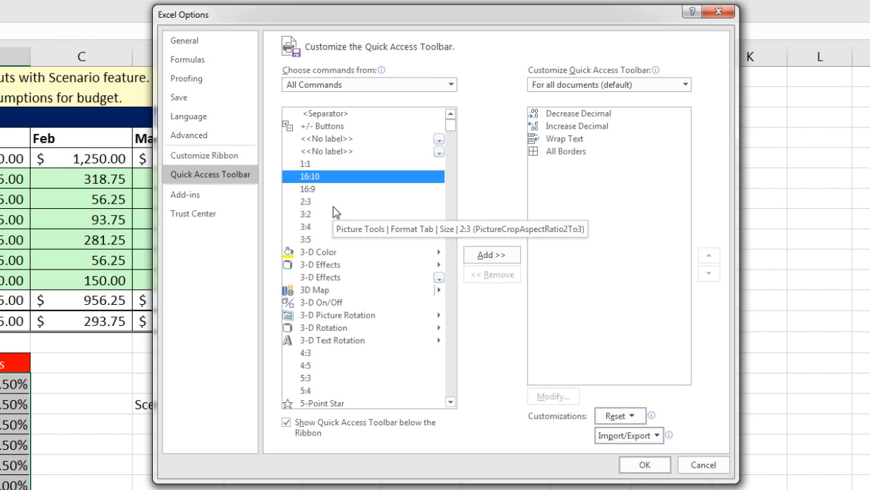
{"action": "key", "text": "s"}
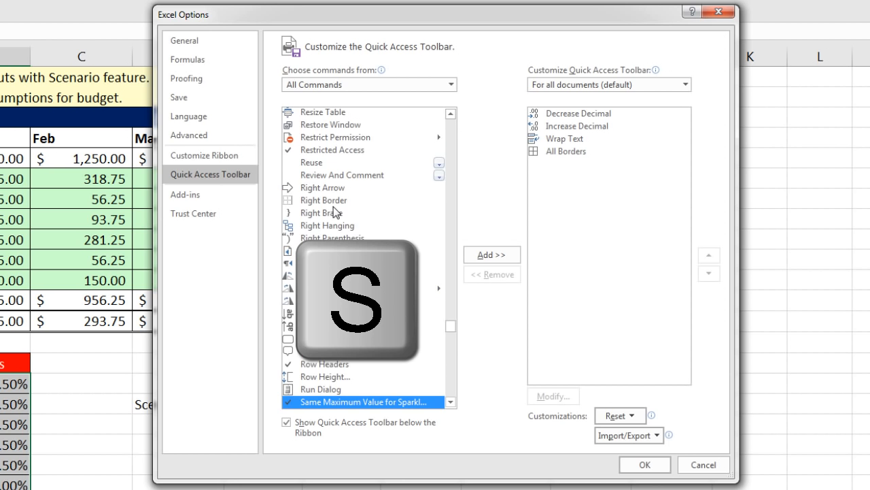
{"action": "scroll", "coordinate": [386, 296], "scroll_direction": "down", "scroll_amount": 4}
{"action": "scroll", "coordinate": [386, 297], "scroll_direction": "down", "scroll_amount": 4}
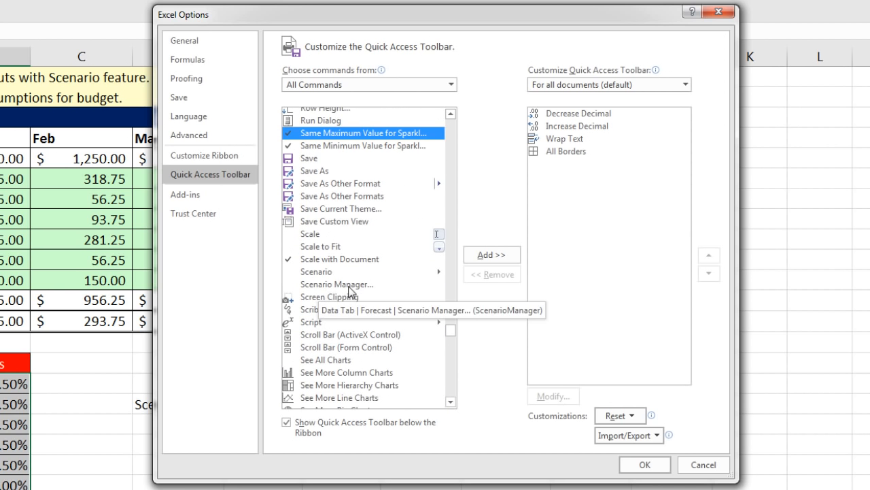
{"action": "left_click", "coordinate": [314, 273]}
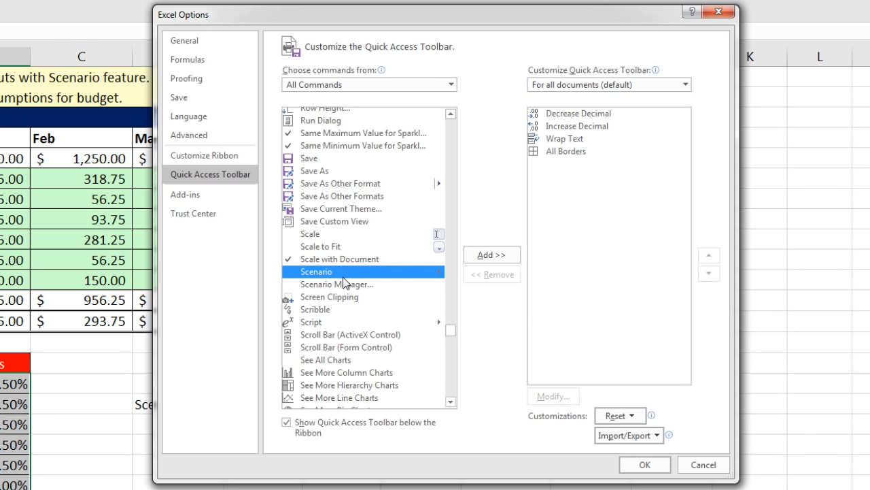
{"action": "left_click", "coordinate": [486, 257]}
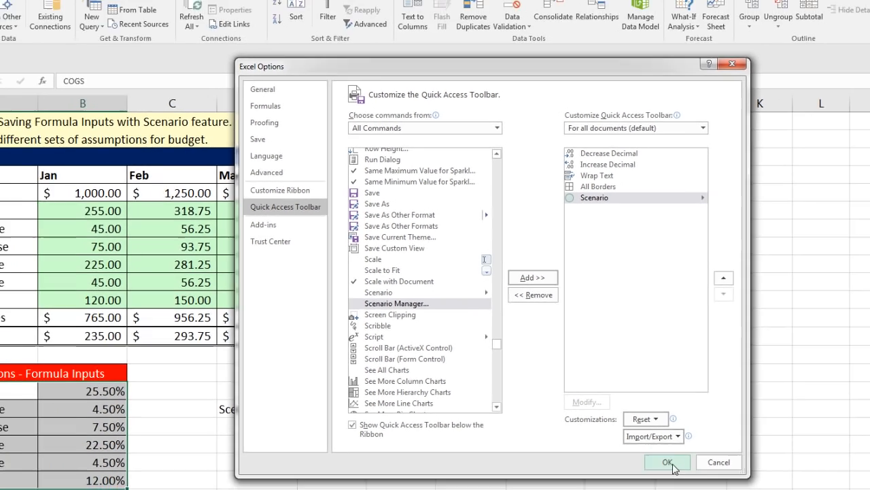
{"action": "left_click", "coordinate": [645, 465]}
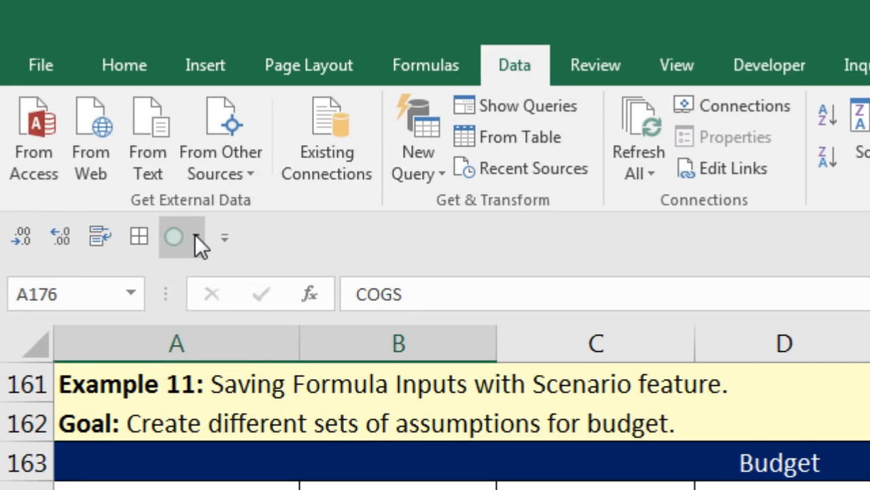
Step: Show scenario Set02, then Set03, from the toolbar Scenario list, then click cell C176
{"action": "left_click", "coordinate": [196, 238]}
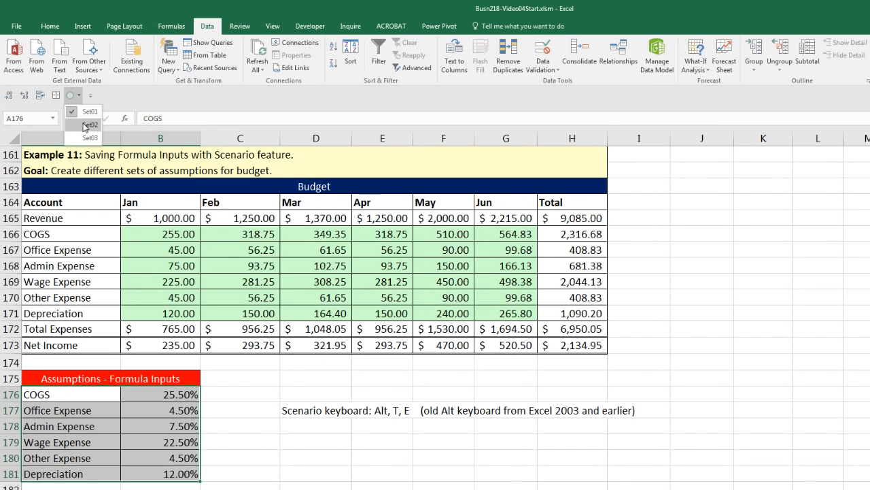
{"action": "left_click", "coordinate": [86, 126]}
{"action": "left_click", "coordinate": [76, 95]}
{"action": "left_click", "coordinate": [88, 138]}
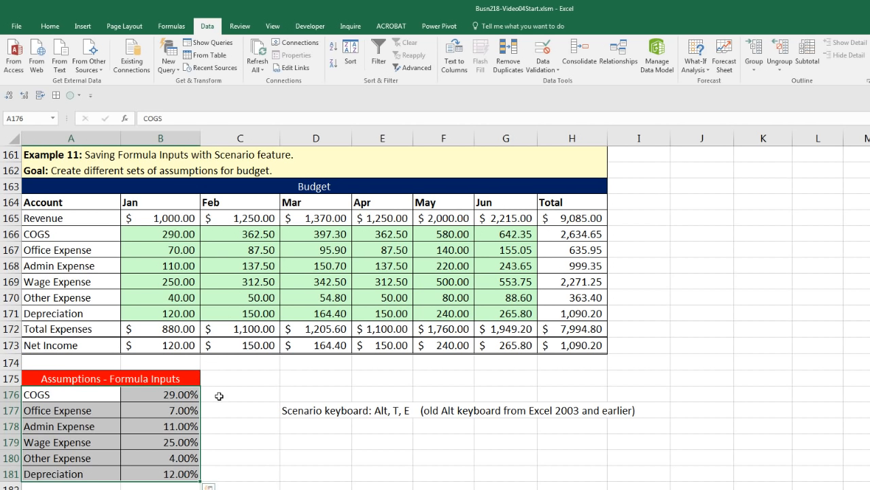
{"action": "left_click", "coordinate": [239, 393]}
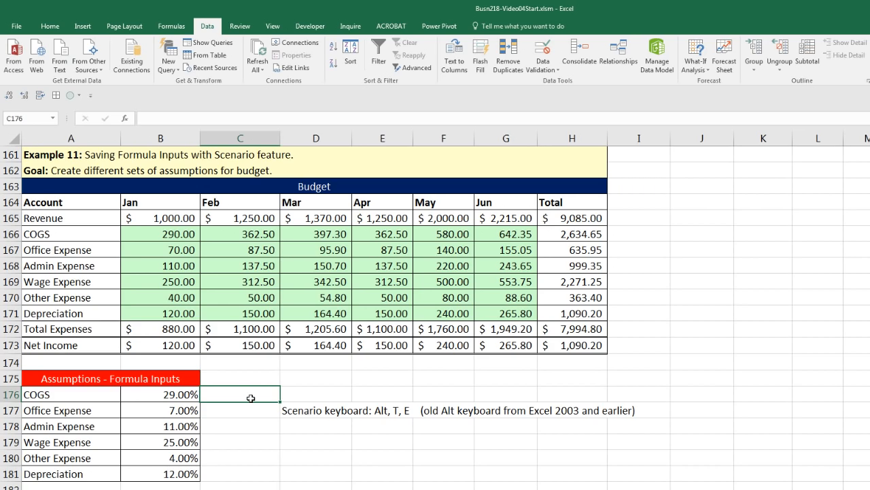
Step: Scroll to Example 12, begin a formula in B198 referencing D192, then cancel it
{"action": "scroll", "coordinate": [250, 398], "scroll_direction": "down", "scroll_amount": 7}
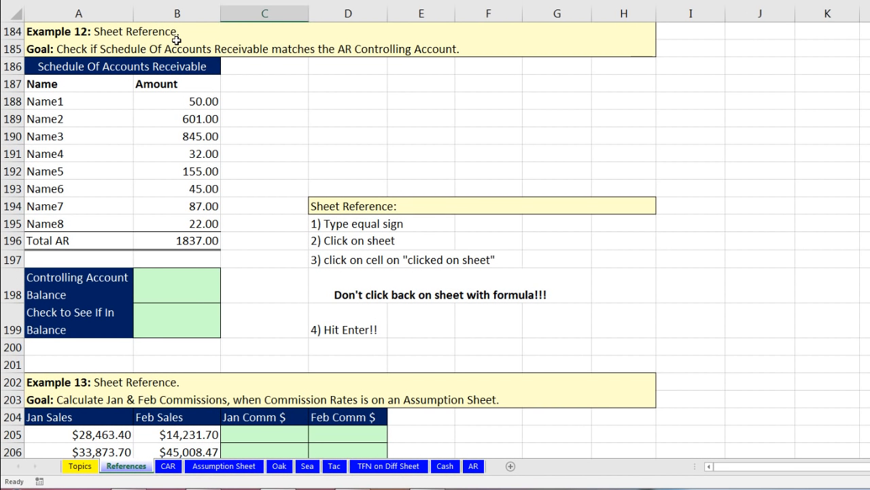
{"action": "left_click", "coordinate": [194, 289]}
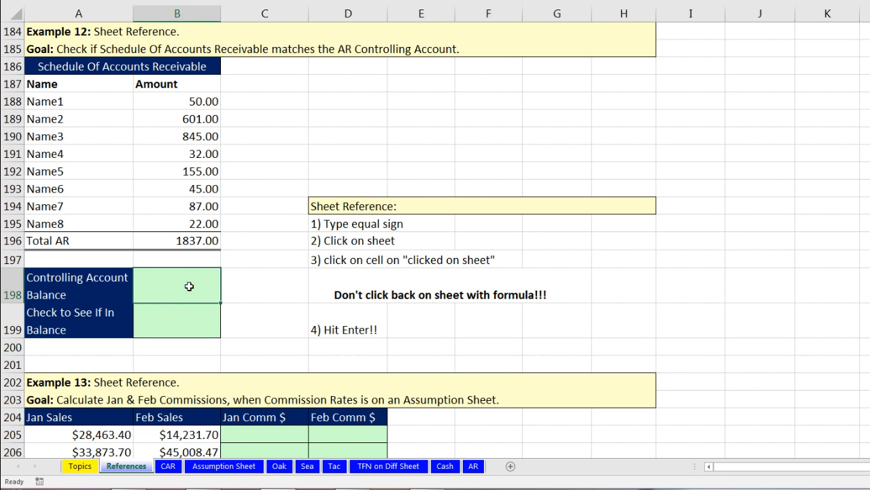
{"action": "type", "text": "="}
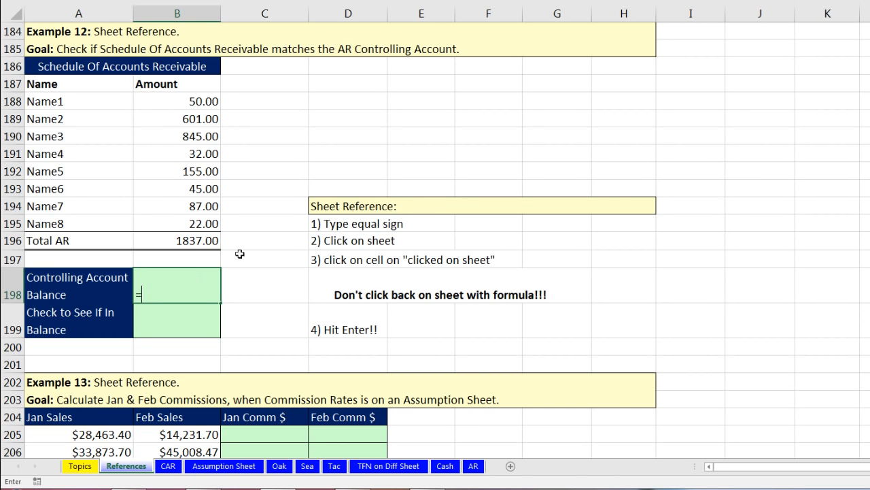
{"action": "left_click", "coordinate": [349, 166]}
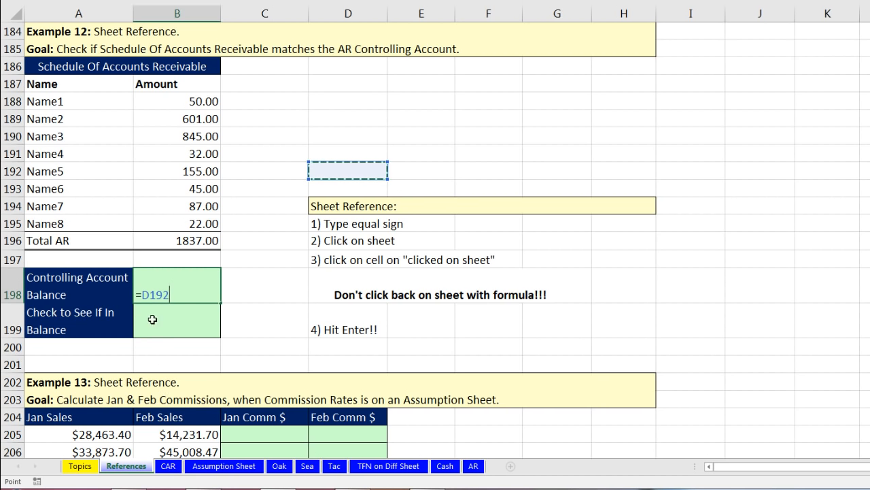
{"action": "left_click", "coordinate": [139, 296]}
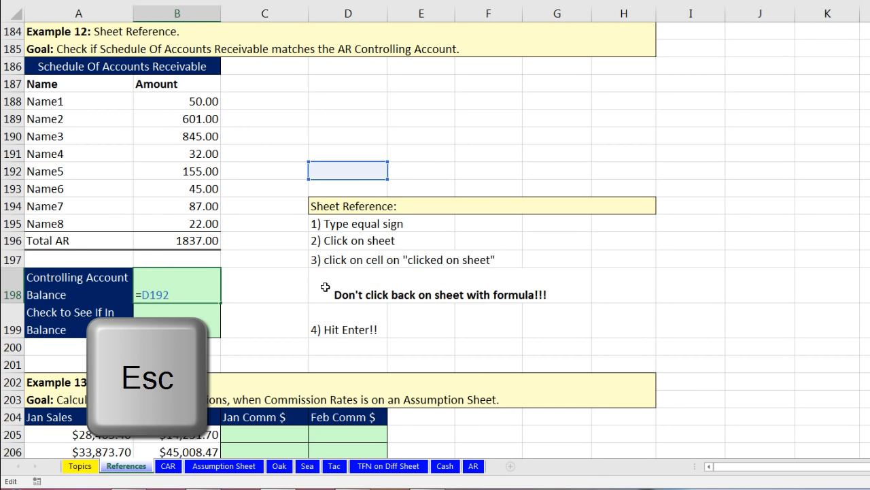
{"action": "key", "text": "Escape"}
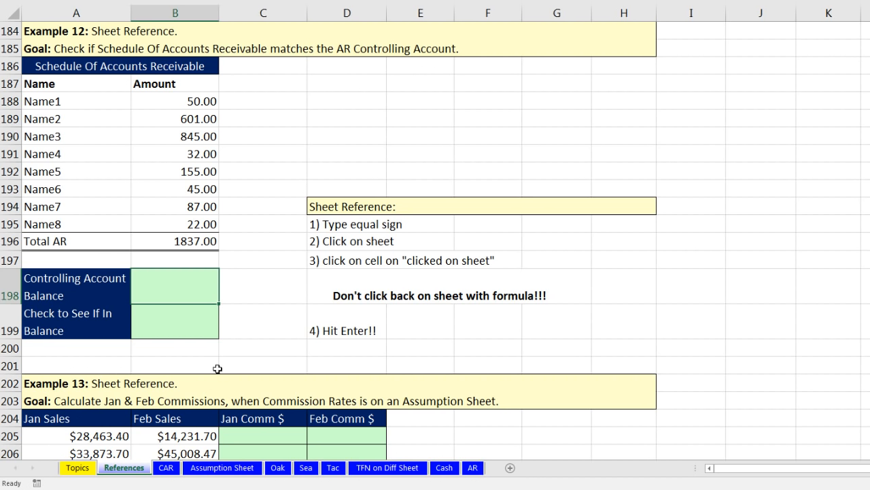
Step: Check the 1836.00 balance in cell A5 of the CAR sheet, then return to References
{"action": "left_click", "coordinate": [167, 469]}
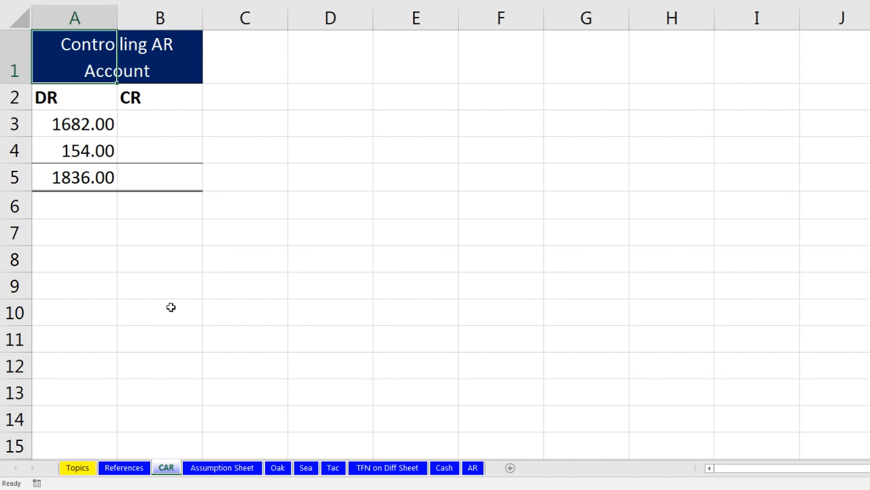
{"action": "left_click", "coordinate": [99, 175]}
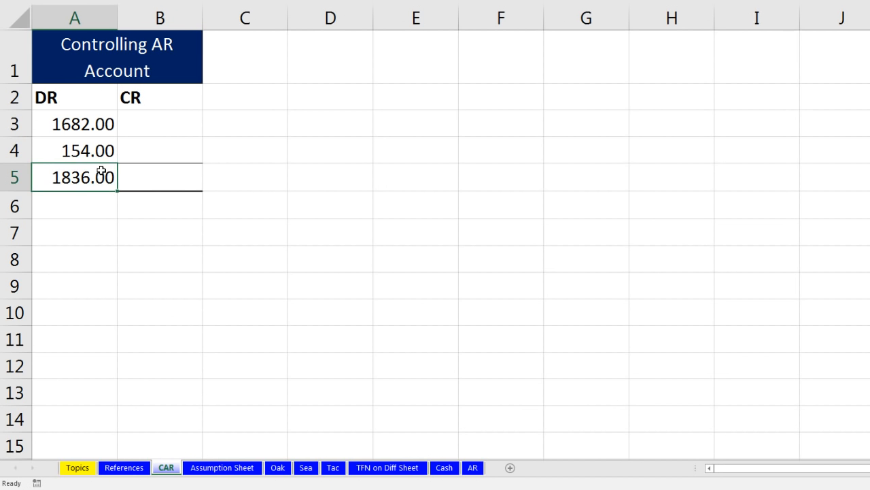
{"action": "left_click", "coordinate": [124, 468]}
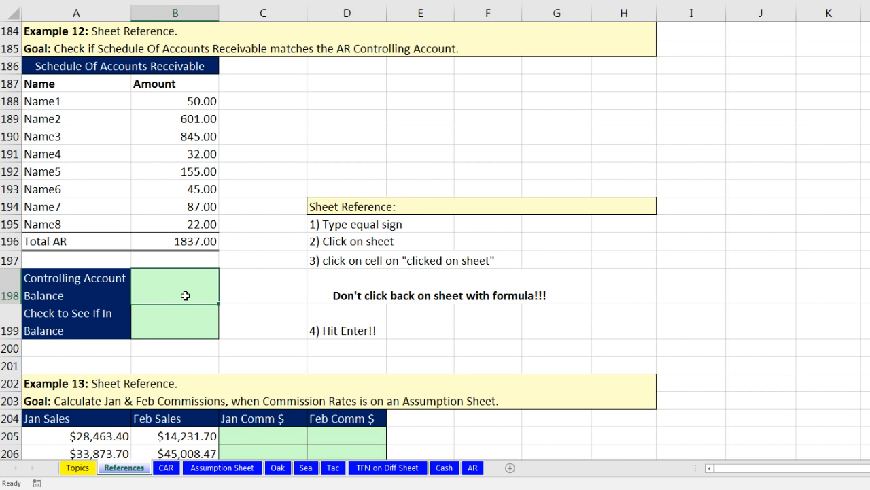
Step: Enter =CAR!A5 in B198 and reopen the cell to inspect the formula
{"action": "type", "text": "="}
{"action": "left_click", "coordinate": [167, 468]}
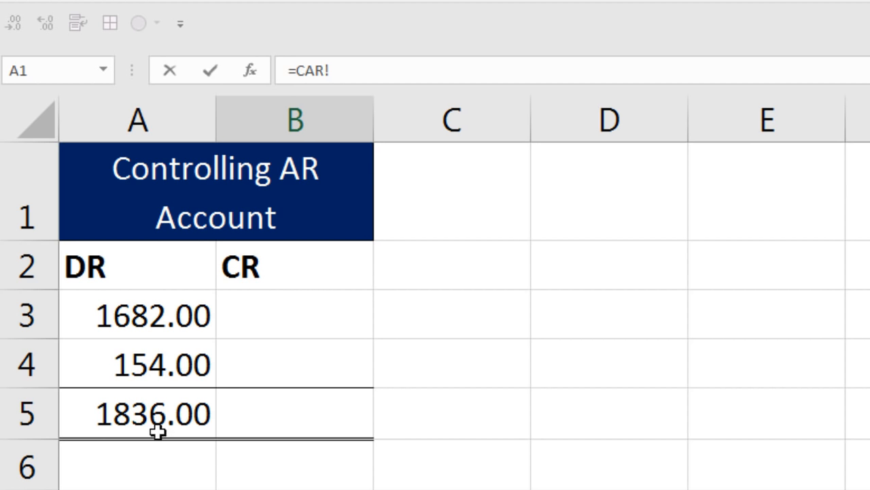
{"action": "left_click", "coordinate": [139, 410]}
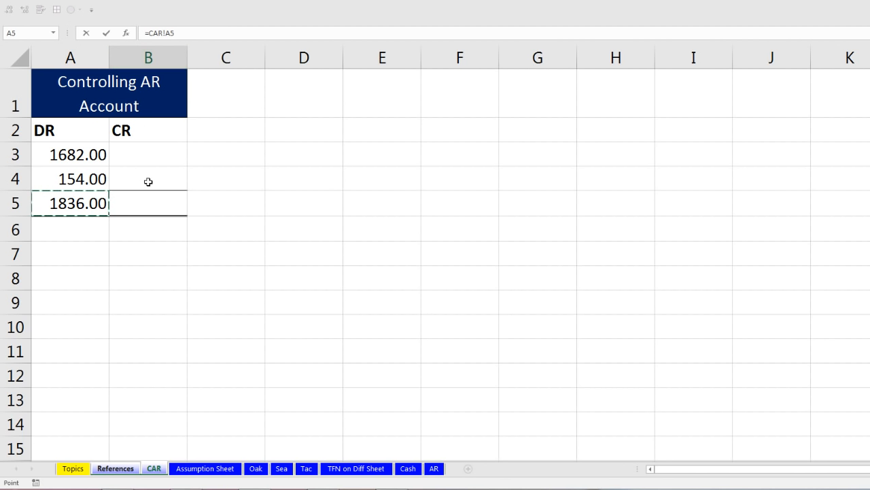
{"action": "key", "text": "Return"}
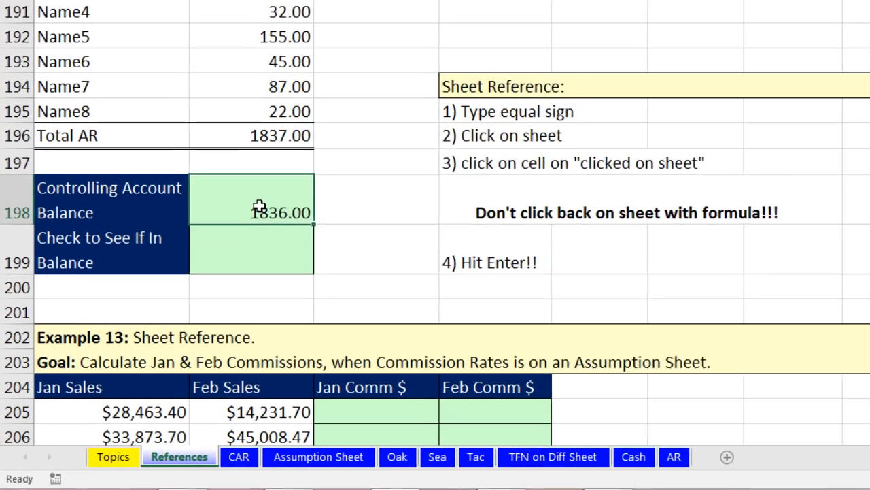
{"action": "double_click", "coordinate": [166, 307]}
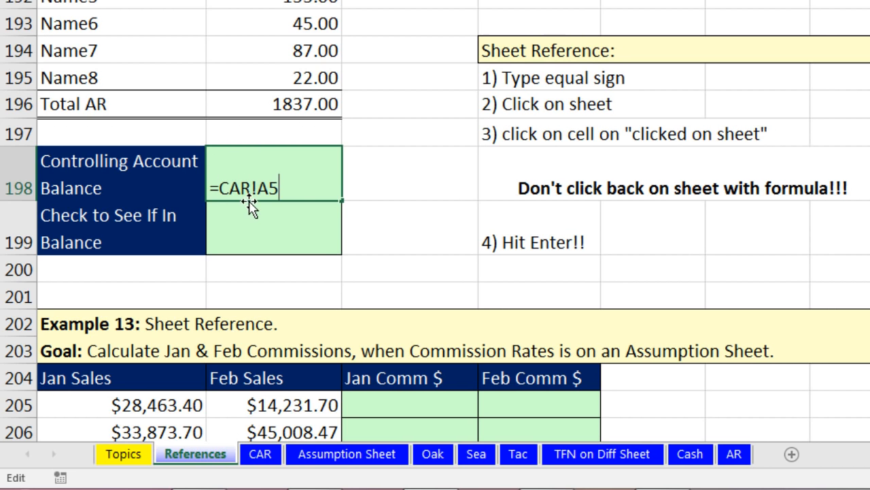
Step: Rename the CAR sheet to 'C AR'
{"action": "key", "text": "Return"}
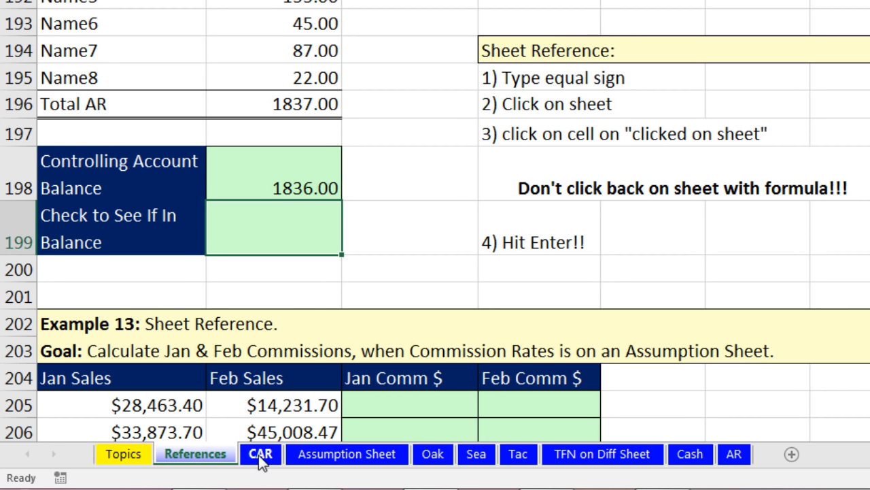
{"action": "left_click", "coordinate": [261, 457]}
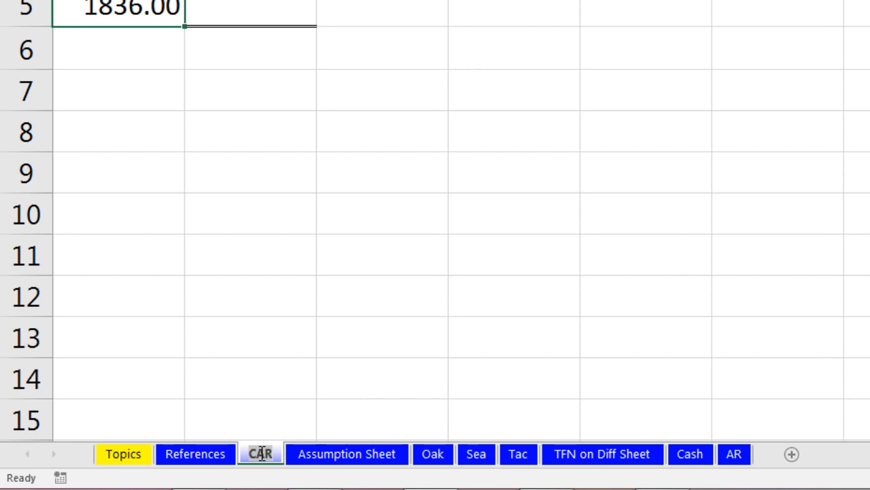
{"action": "left_click", "coordinate": [260, 453]}
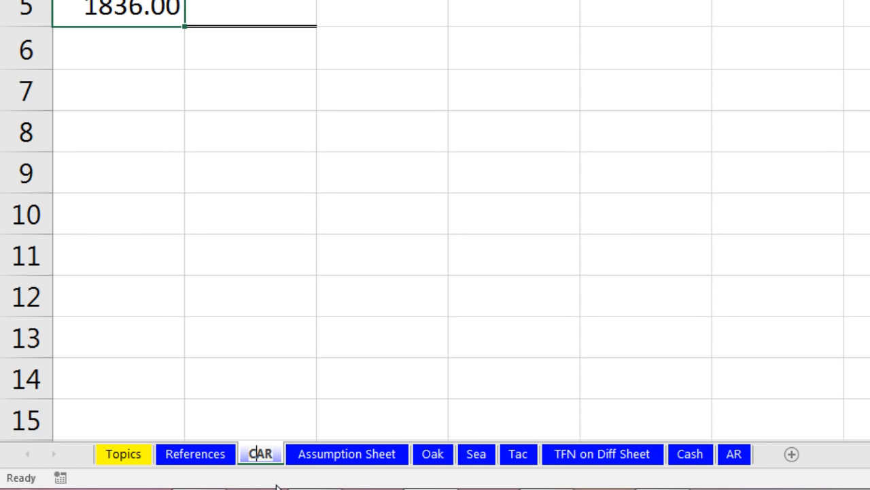
{"action": "key", "text": "Return"}
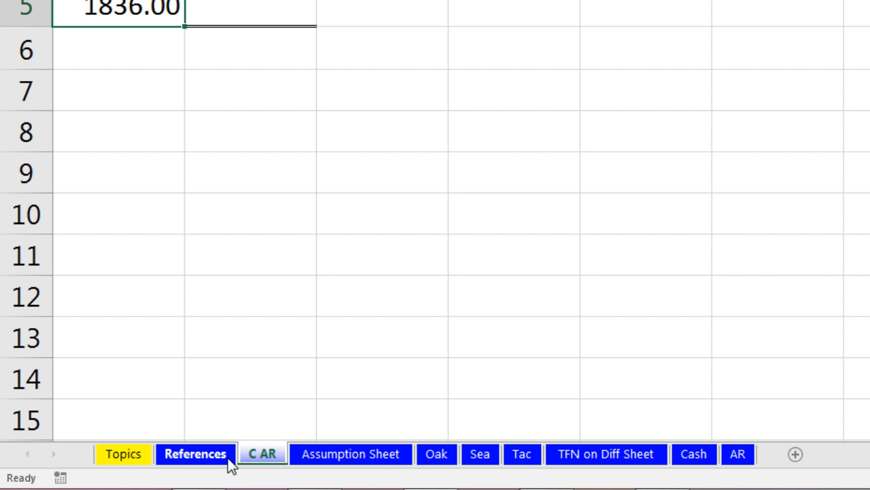
Step: Confirm B198's formula now reads ='C AR'!A5 on the References sheet
{"action": "left_click", "coordinate": [204, 454]}
{"action": "left_click", "coordinate": [307, 163]}
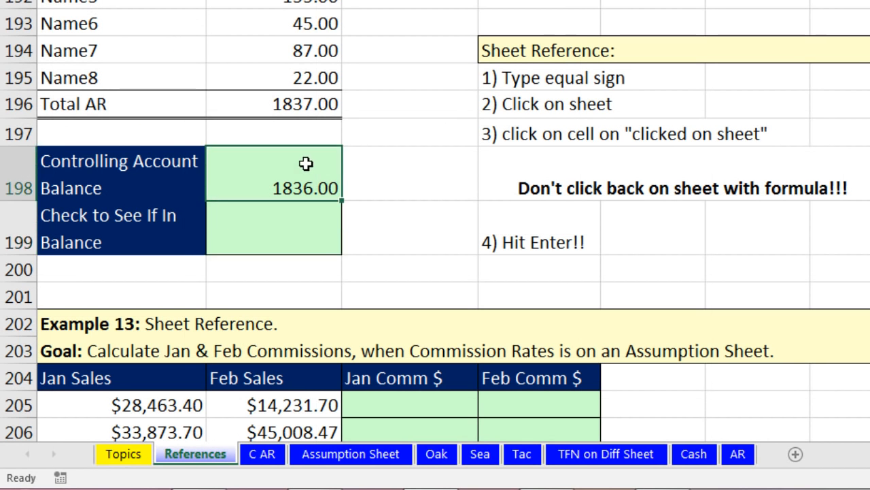
{"action": "key", "text": "F2"}
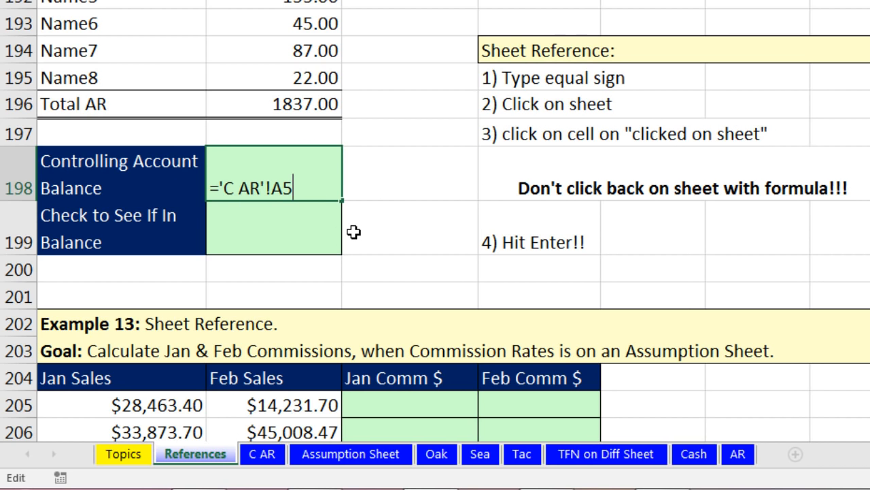
{"action": "key", "text": "Return"}
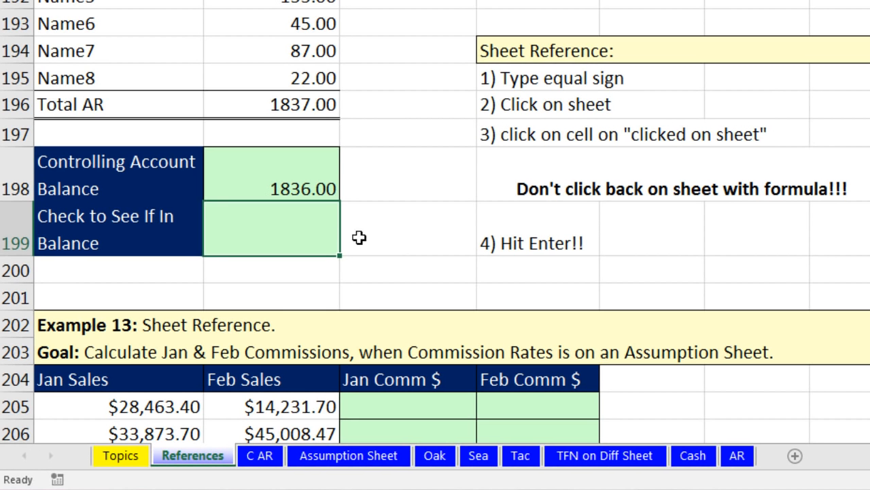
Step: Enter =B198=B196 in B199 as the balance check, returning FALSE
{"action": "type", "text": "="}
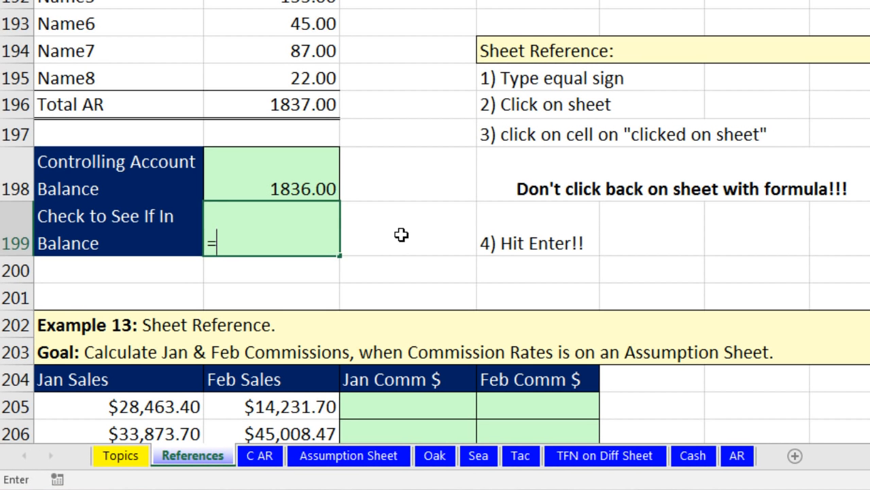
{"action": "key", "text": "Up"}
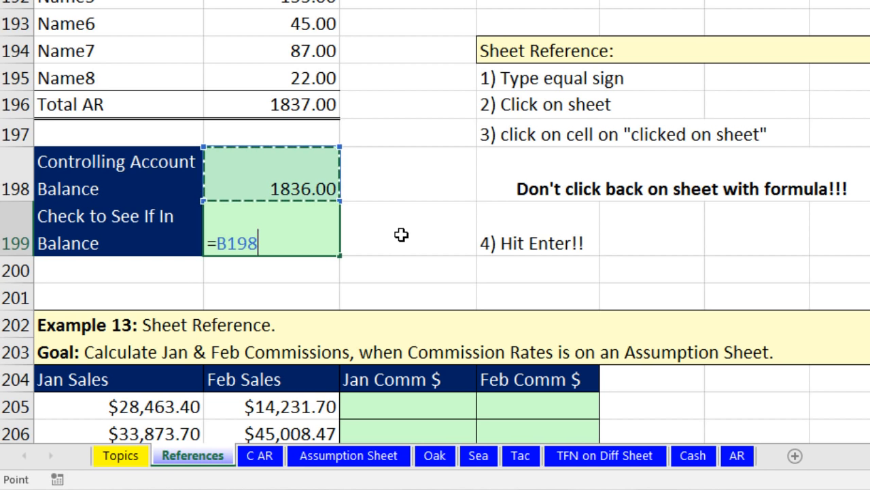
{"action": "type", "text": "="}
{"action": "key", "text": "Up"}
{"action": "key", "text": "Up"}
{"action": "key", "text": "Up"}
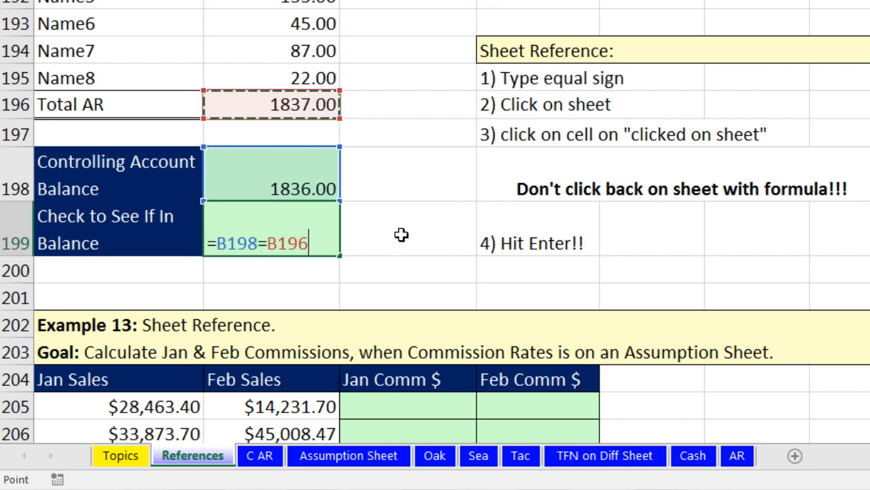
{"action": "key", "text": "Return"}
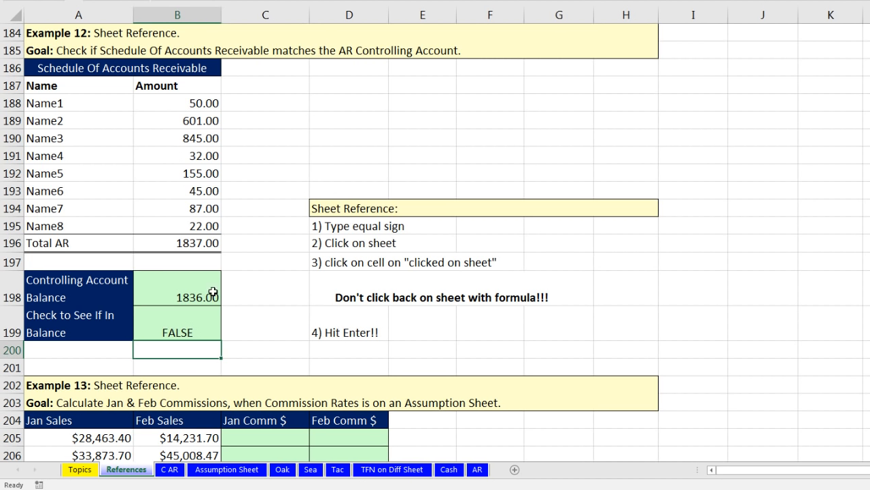
Step: Review B198's formula again without changing it
{"action": "left_click", "coordinate": [215, 292]}
{"action": "key", "text": "F2"}
{"action": "key", "text": "Escape"}
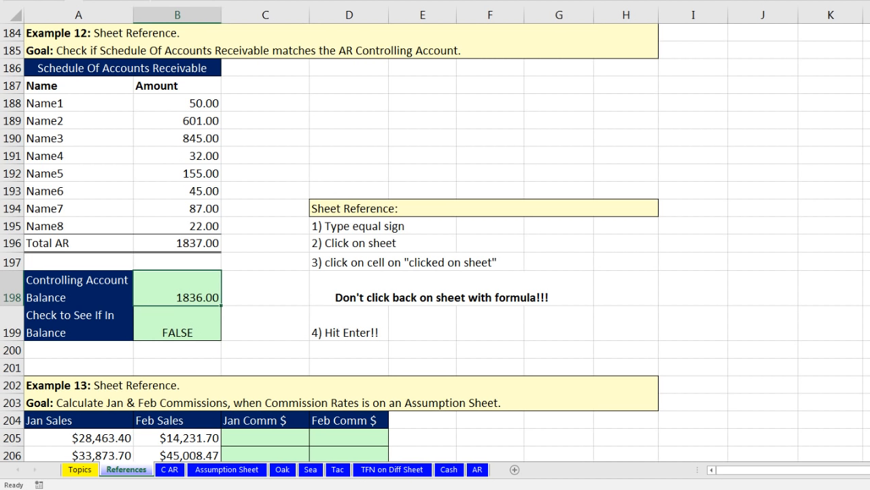
Step: Scroll to Example 13, review the Assumption Sheet commission rates, and select C205
{"action": "scroll", "coordinate": [435, 241], "scroll_direction": "down", "scroll_amount": 3}
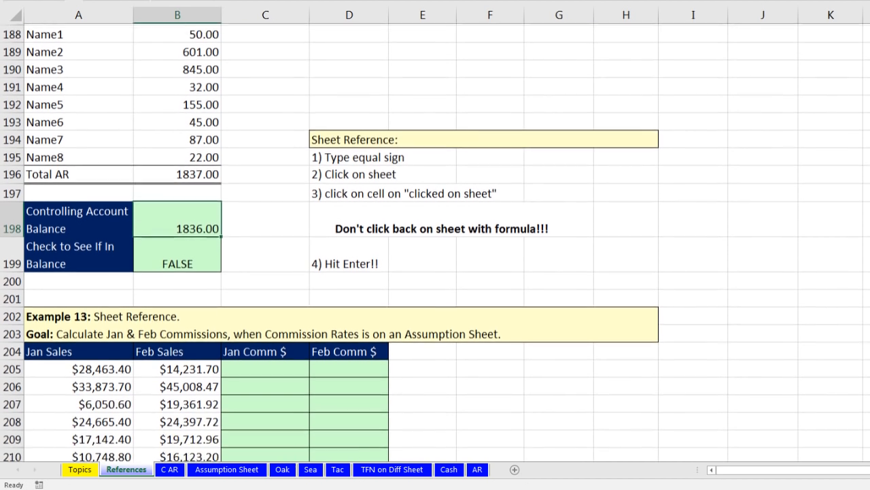
{"action": "scroll", "coordinate": [46, 51], "scroll_direction": "down", "scroll_amount": 3}
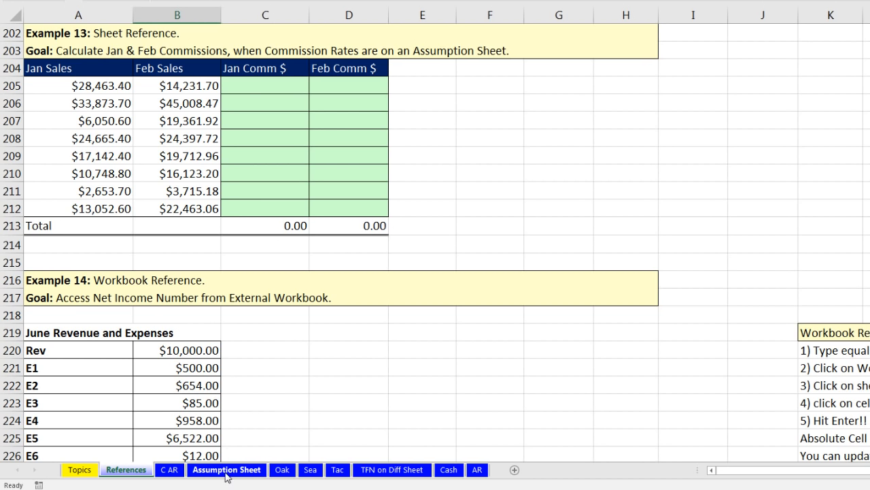
{"action": "left_click", "coordinate": [250, 474]}
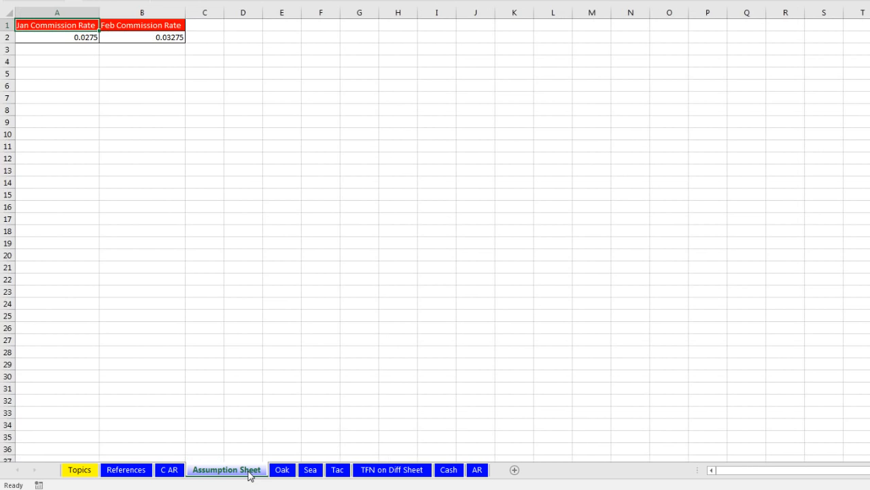
{"action": "scroll", "coordinate": [186, 158], "scroll_direction": "up", "scroll_amount": 5, "text": "ctrl"}
{"action": "scroll", "coordinate": [185, 158], "scroll_direction": "up", "scroll_amount": 1, "text": "ctrl"}
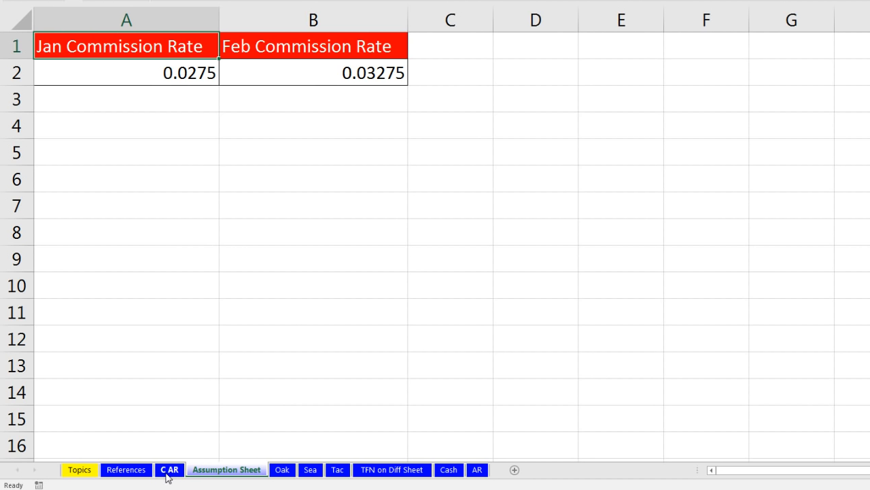
{"action": "left_click", "coordinate": [144, 472]}
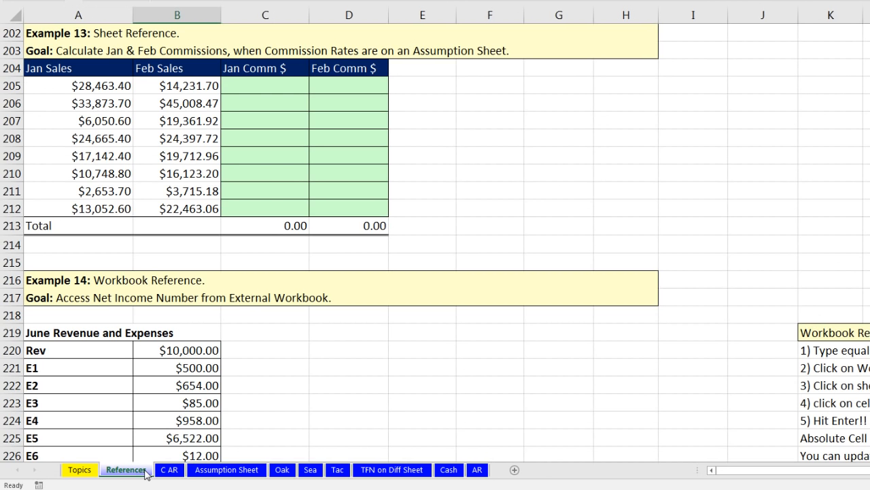
{"action": "left_click", "coordinate": [272, 81]}
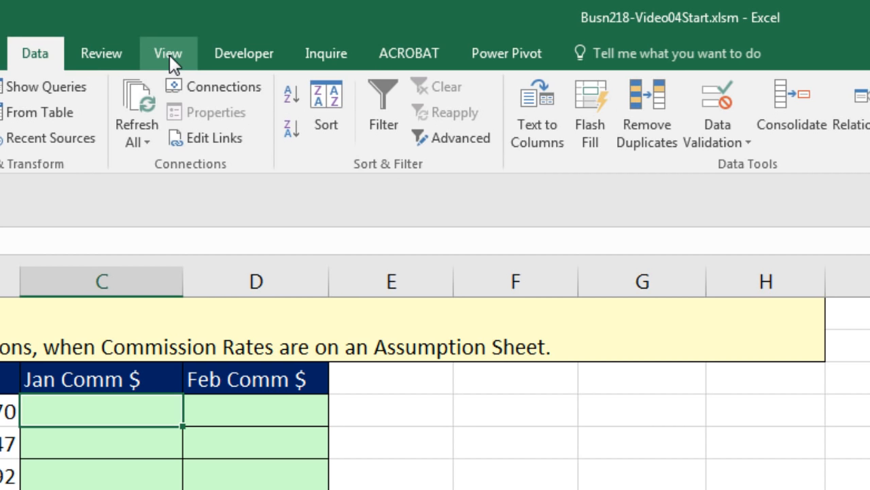
Step: Open a second window of the workbook and tile both windows side by side
{"action": "left_click", "coordinate": [168, 54]}
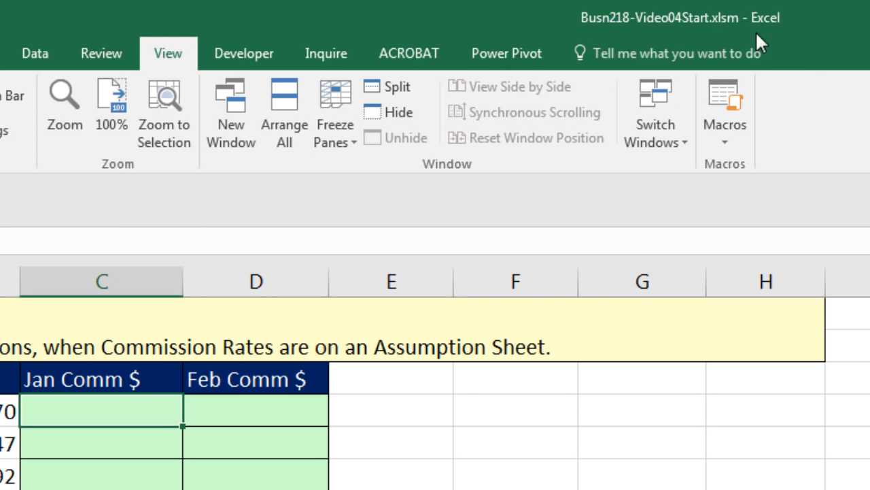
{"action": "left_click", "coordinate": [245, 137]}
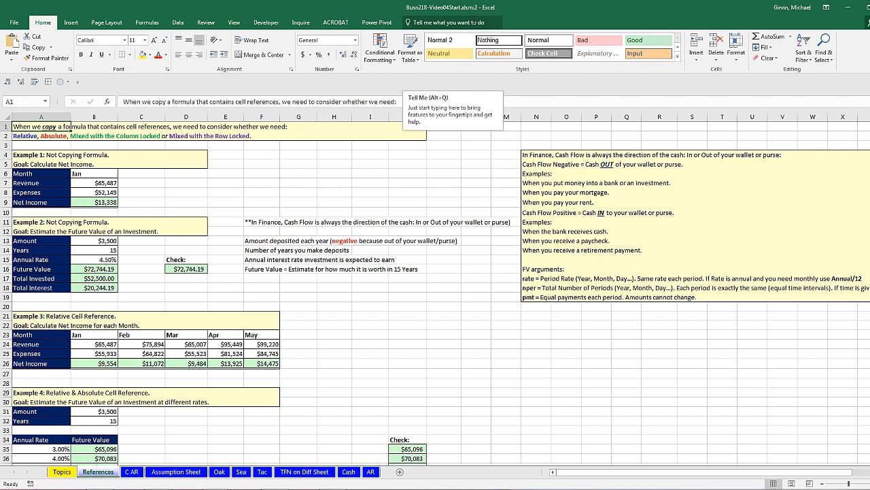
{"action": "key", "text": "ctrl+Tab"}
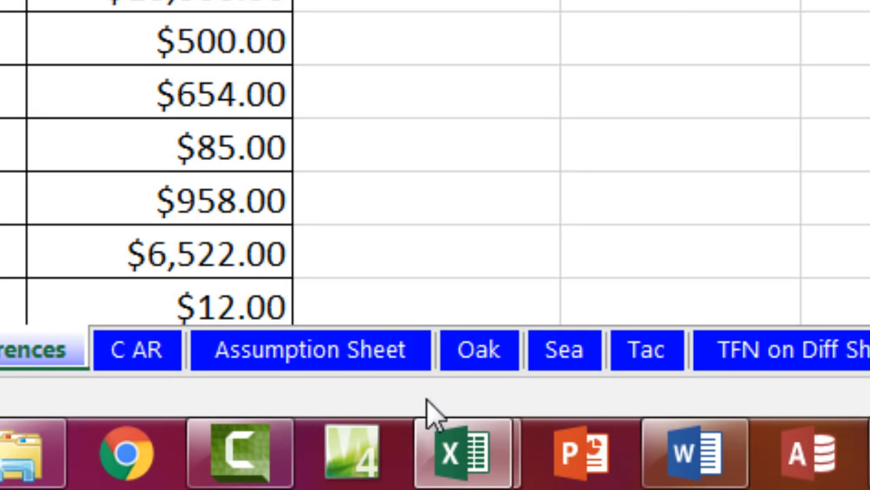
{"action": "mouse_move", "coordinate": [462, 470]}
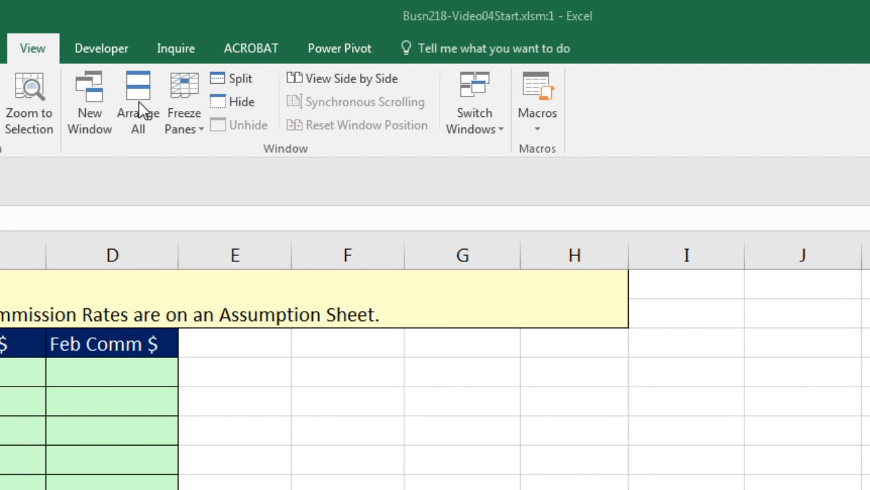
{"action": "left_click", "coordinate": [139, 92]}
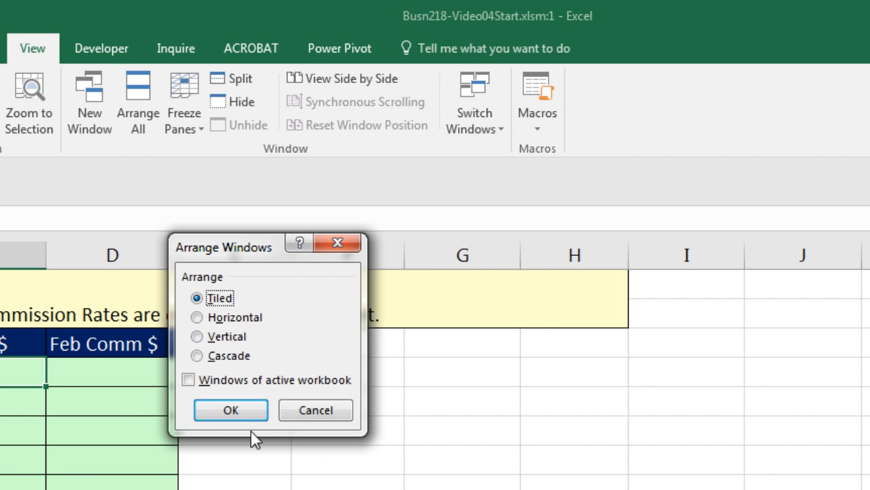
{"action": "left_click", "coordinate": [231, 411]}
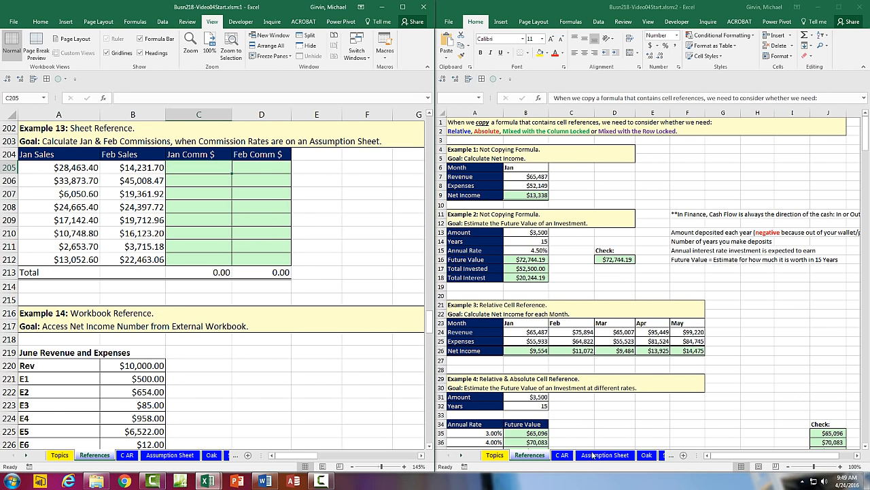
Step: Enter =A205*'Assumption Sheet'!A$2 in C205, locking the rate reference's row
{"action": "left_click", "coordinate": [597, 456]}
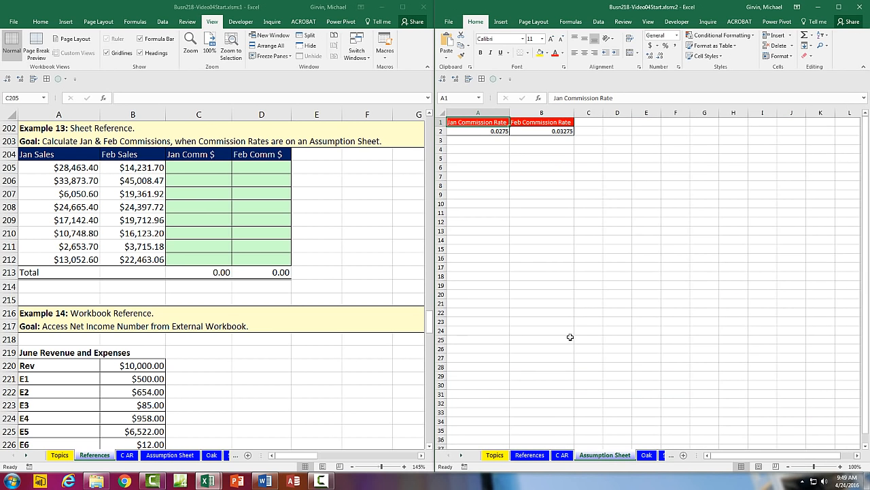
{"action": "scroll", "coordinate": [537, 264], "scroll_direction": "up", "scroll_amount": 6, "text": "ctrl"}
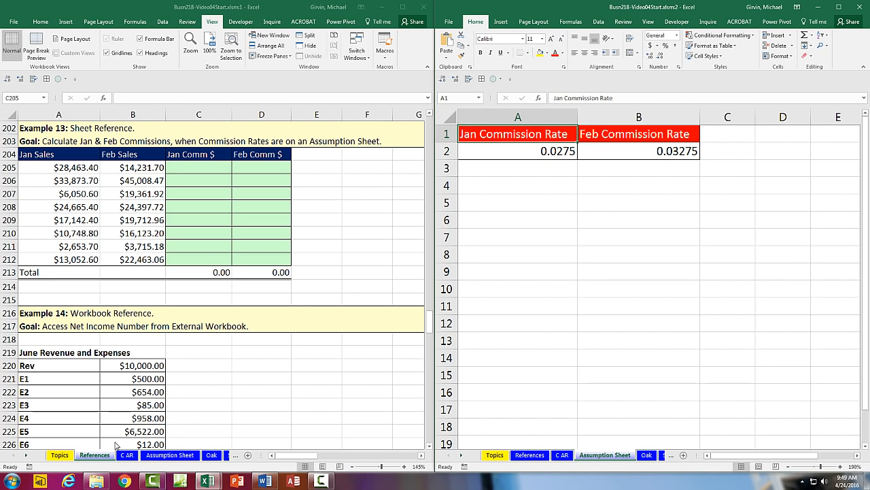
{"action": "left_click", "coordinate": [191, 168]}
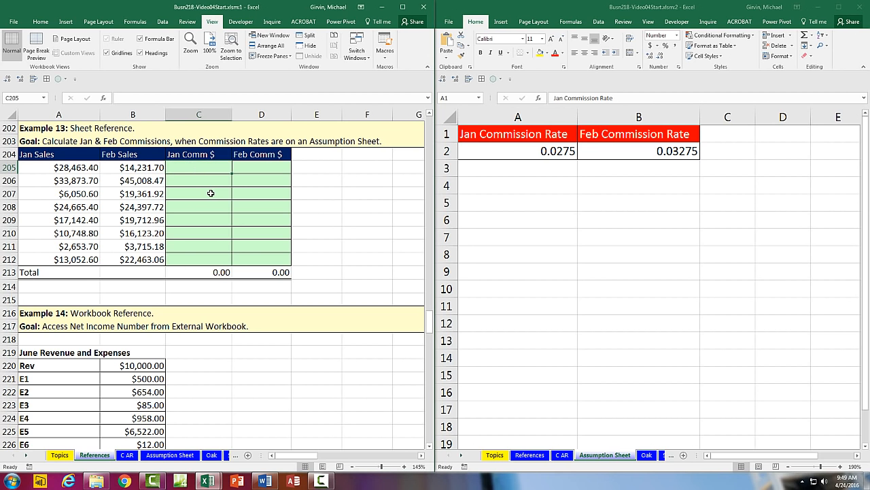
{"action": "type", "text": "="}
{"action": "left_click", "coordinate": [83, 168]}
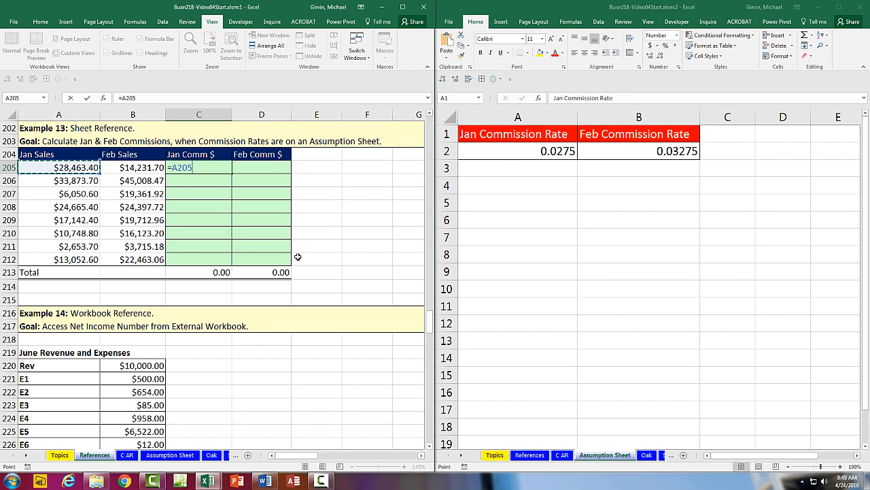
{"action": "type", "text": "*"}
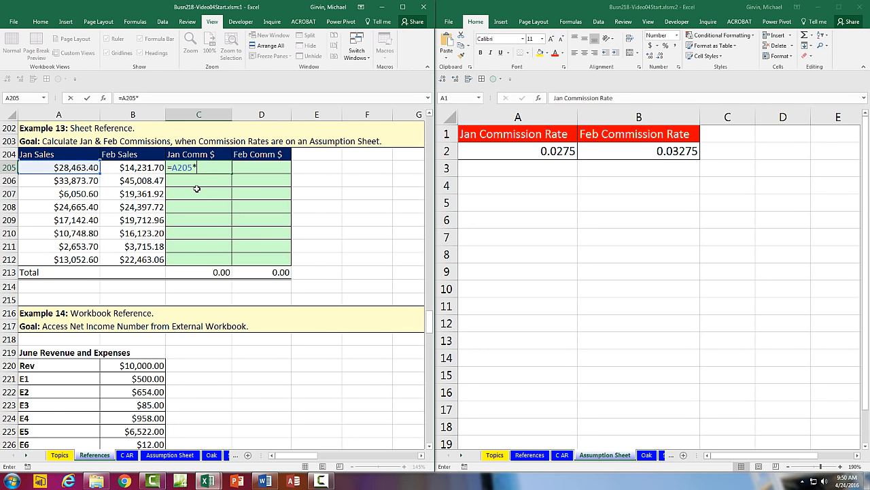
{"action": "left_click", "coordinate": [527, 153]}
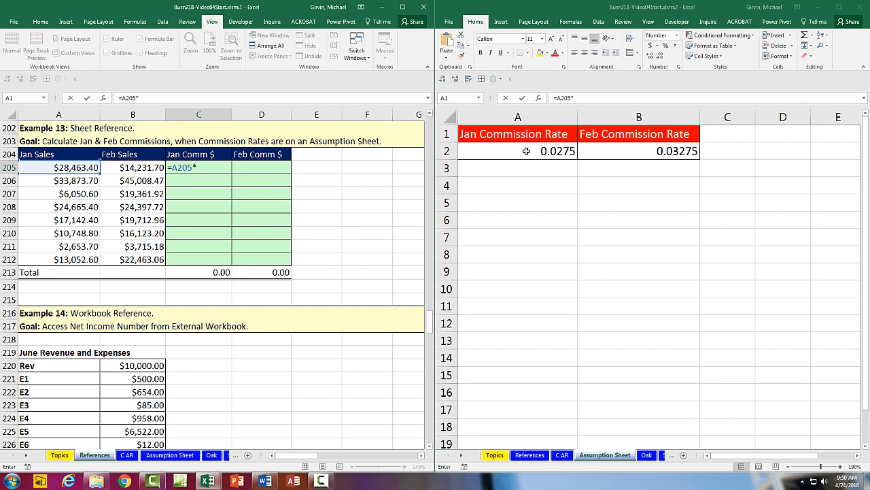
{"action": "left_click", "coordinate": [526, 151]}
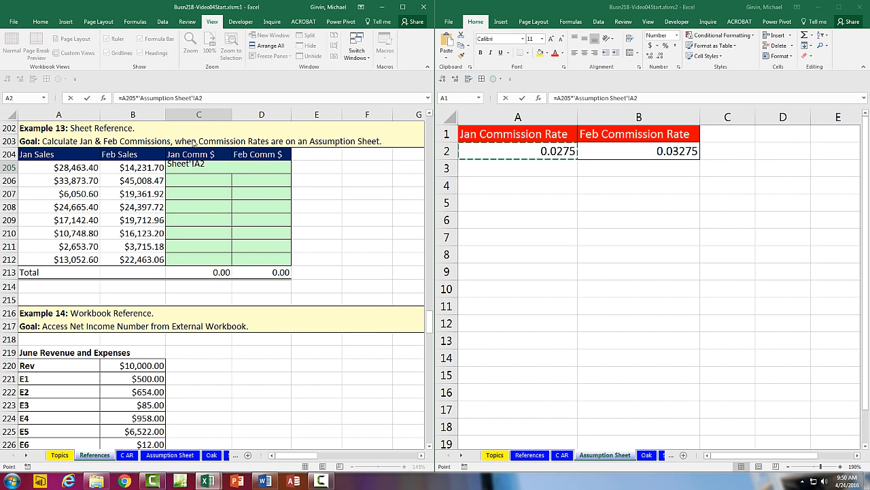
{"action": "left_click", "coordinate": [195, 186]}
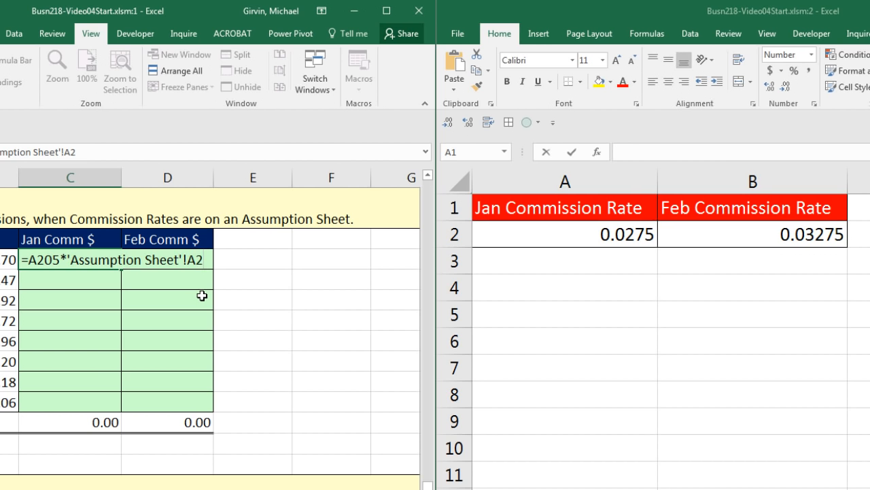
{"action": "key", "text": "F4"}
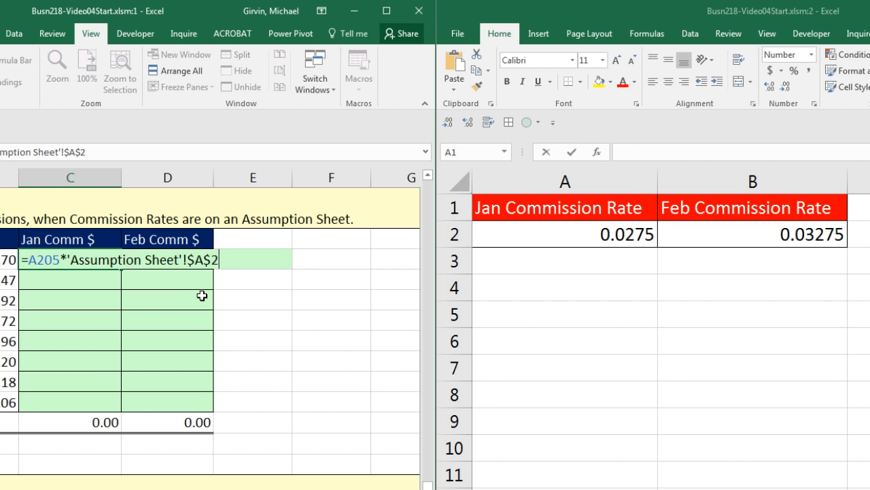
{"action": "key", "text": "F4"}
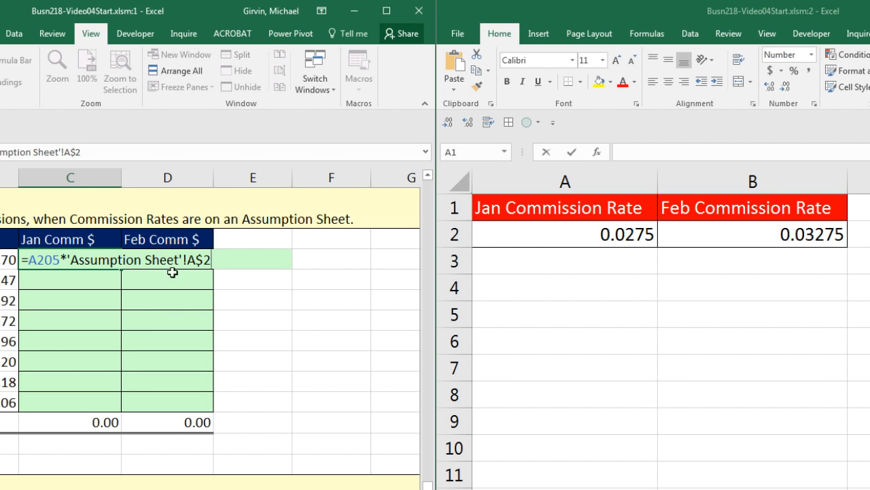
{"action": "key", "text": "ctrl+Return"}
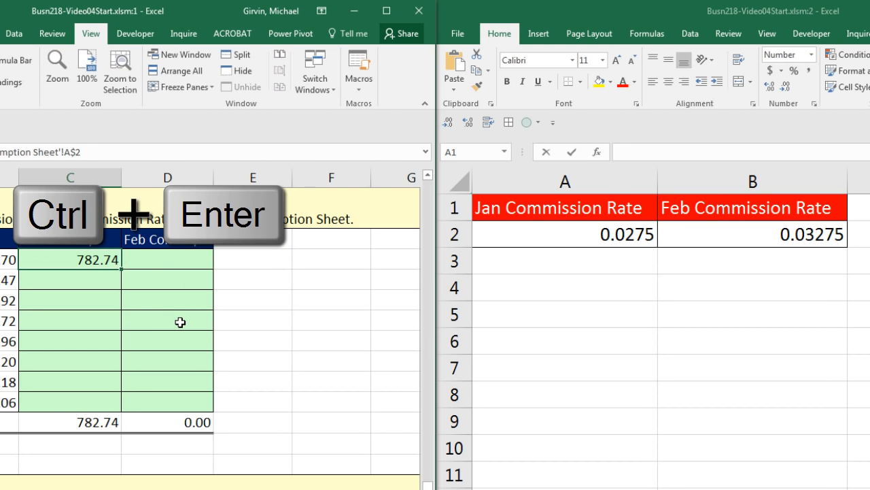
Step: Fill the commission formulas into Feb Comm $ and down to row 212, checking D212
{"action": "left_click_drag", "start_coordinate": [121, 269], "coordinate": [209, 416]}
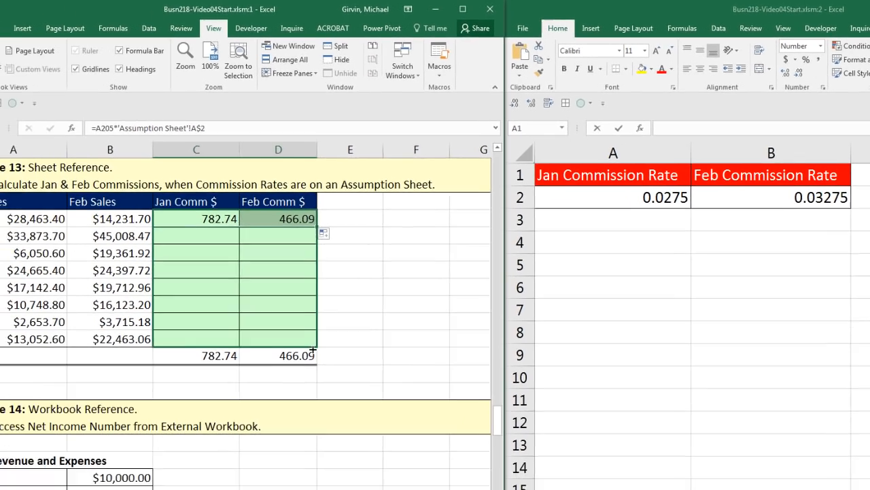
{"action": "left_click_drag", "start_coordinate": [313, 350], "coordinate": [312, 350]}
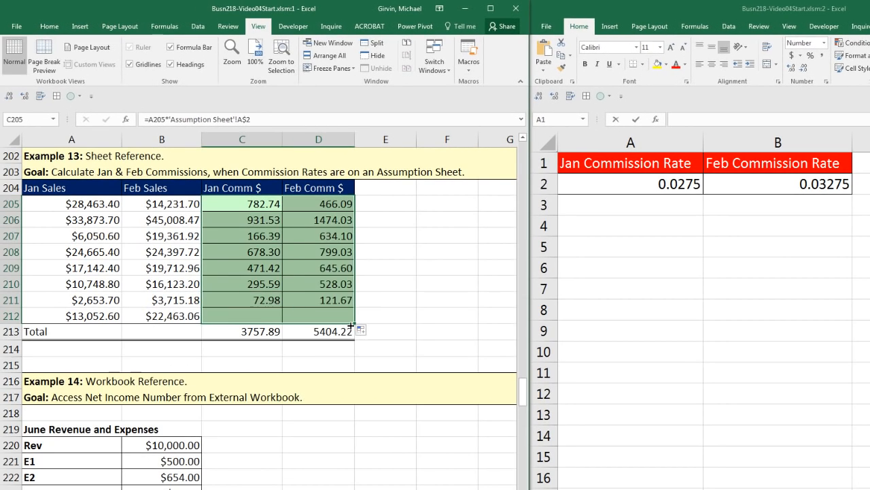
{"action": "left_click", "coordinate": [278, 338]}
{"action": "key", "text": "F2"}
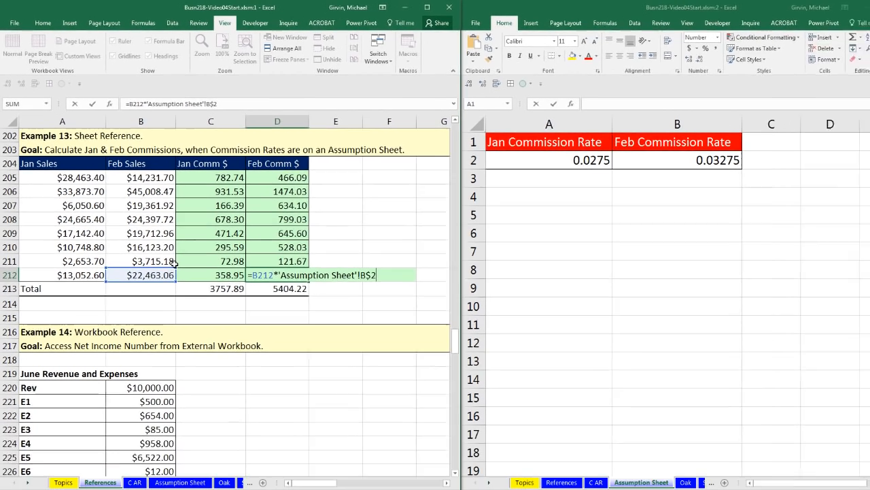
{"action": "key", "text": "ctrl+Return"}
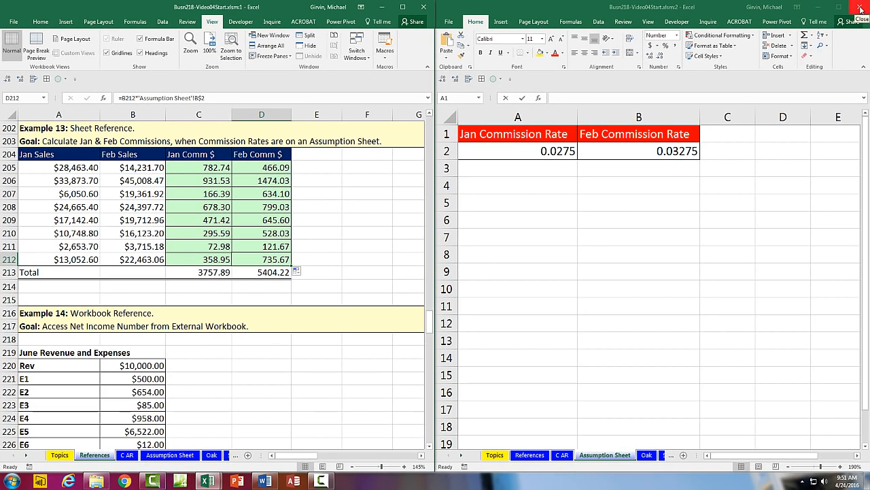
Step: Close the second workbook window and maximize the remaining one
{"action": "left_click", "coordinate": [860, 10]}
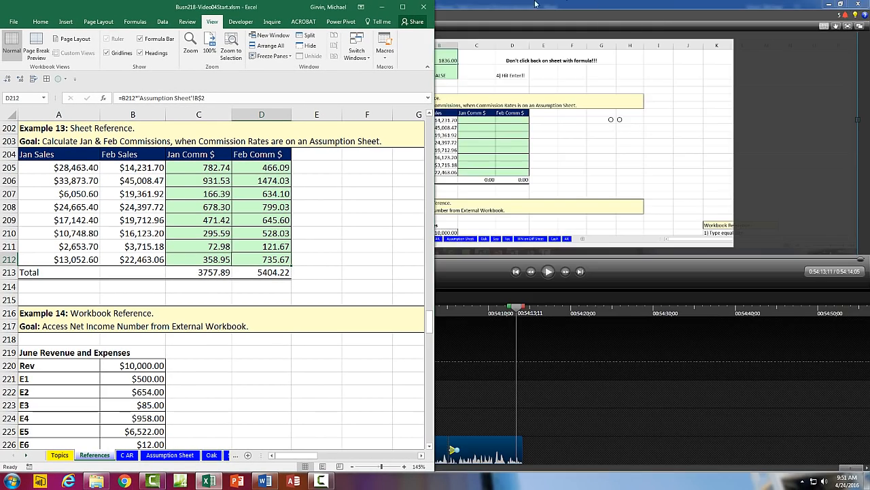
{"action": "left_click", "coordinate": [321, 209]}
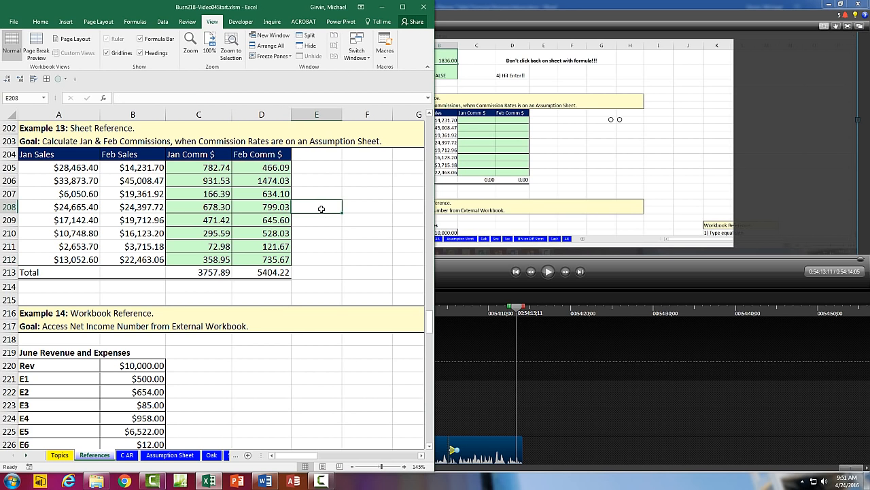
{"action": "key", "text": "super+Up"}
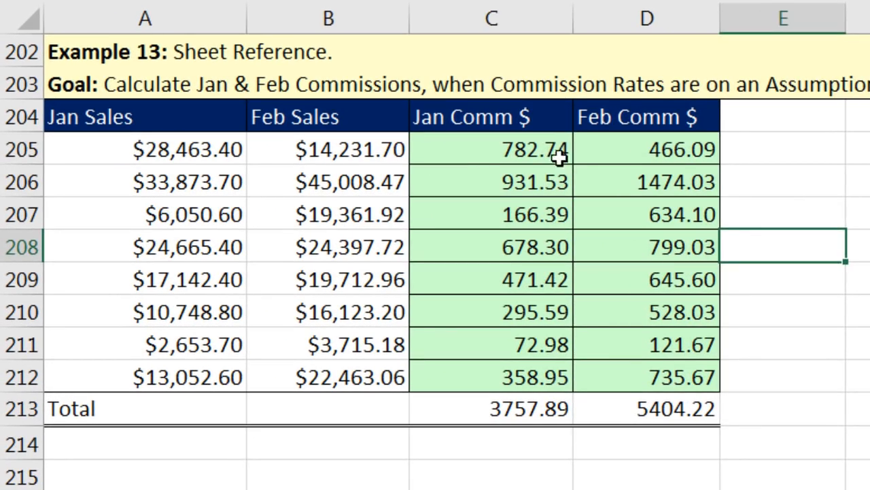
Step: Wrap C205's commission formula in ROUND(...,2)
{"action": "left_click", "coordinate": [225, 170]}
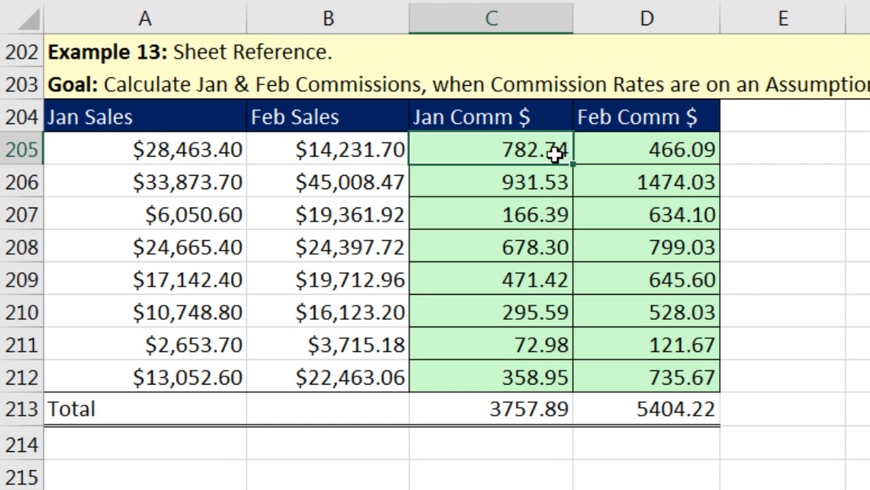
{"action": "key", "text": "F2"}
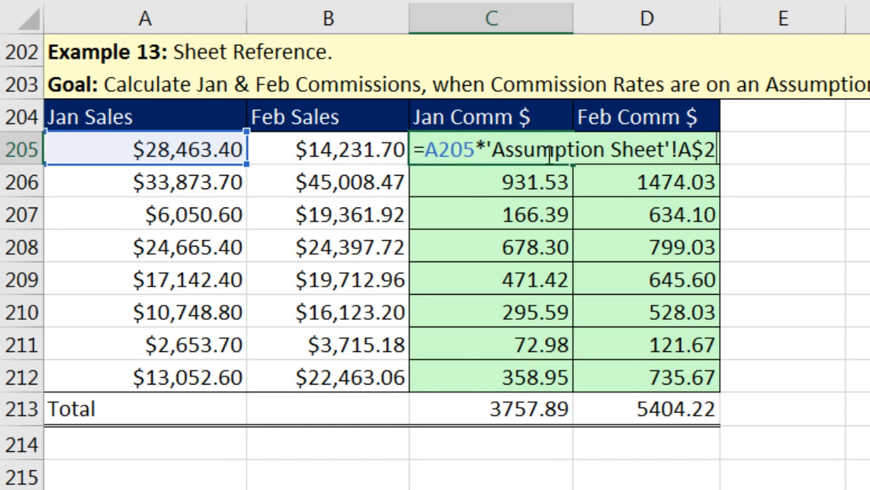
{"action": "left_click", "coordinate": [426, 146]}
{"action": "type", "text": "r"}
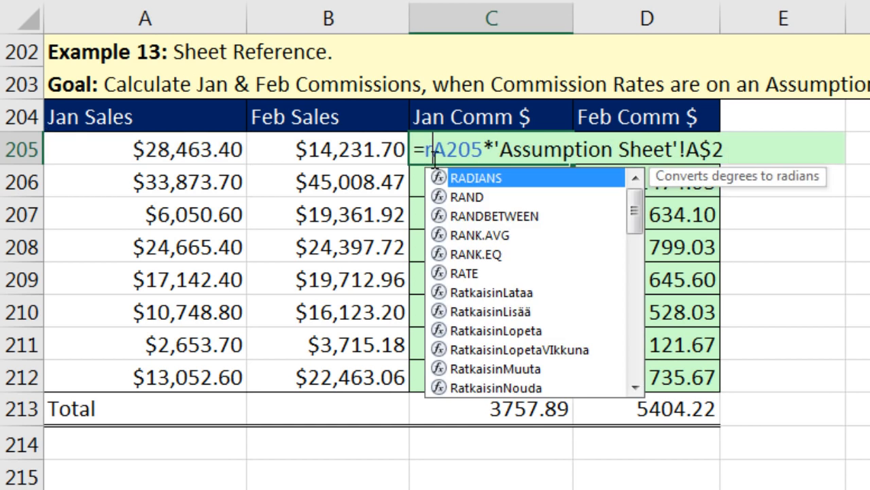
{"action": "type", "text": "ound("}
{"action": "left_click", "coordinate": [800, 147]}
{"action": "type", "text": ",2)"}
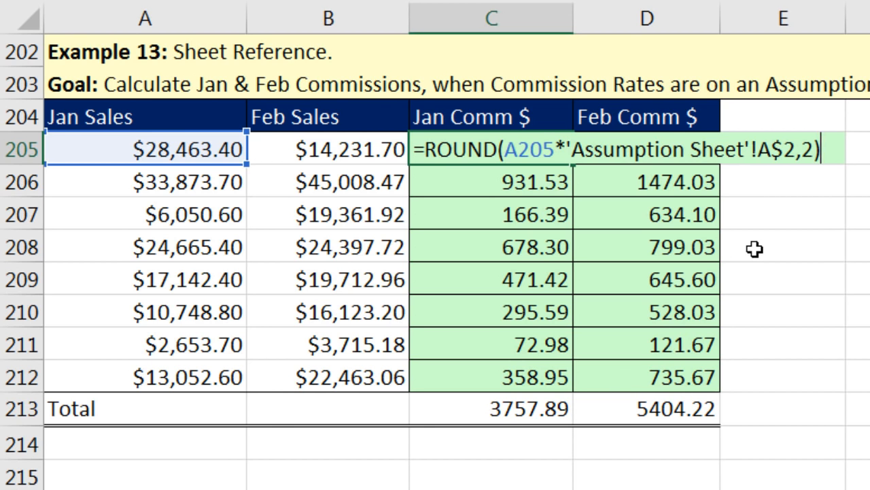
{"action": "key", "text": "ctrl+Return"}
Step: Fill the rounded formula down to row 212 and across into Feb, then scroll to Example 14
{"action": "left_click_drag", "start_coordinate": [573, 164], "coordinate": [570, 383]}
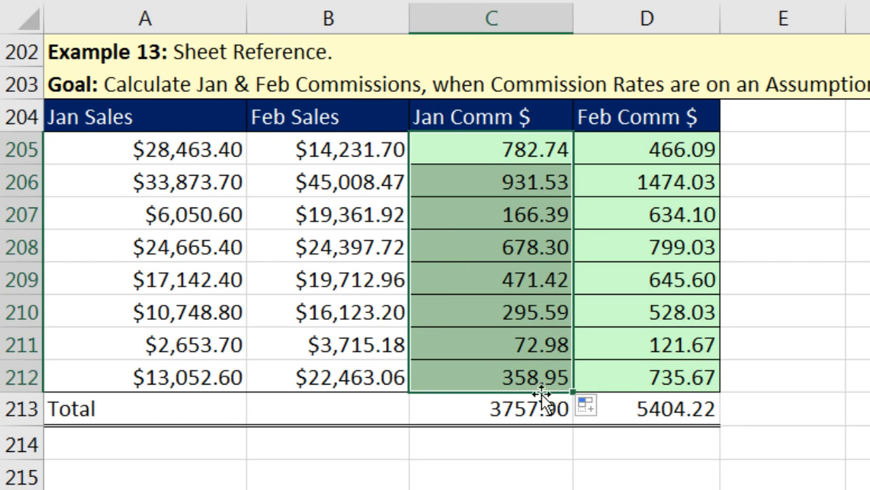
{"action": "left_click_drag", "start_coordinate": [571, 393], "coordinate": [680, 393]}
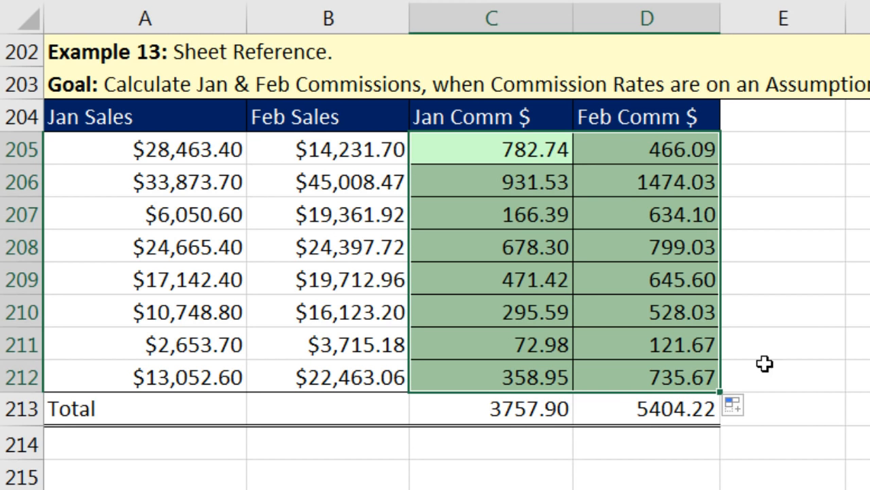
{"action": "double_click", "coordinate": [520, 151]}
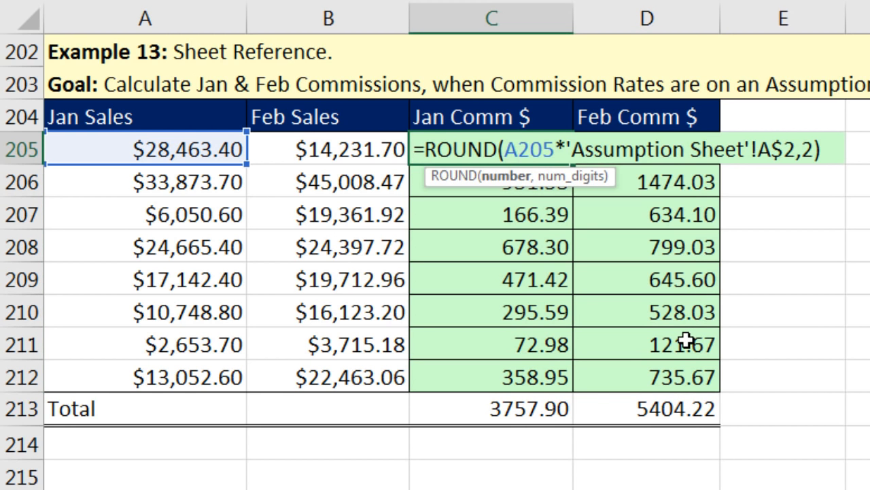
{"action": "key", "text": "Escape"}
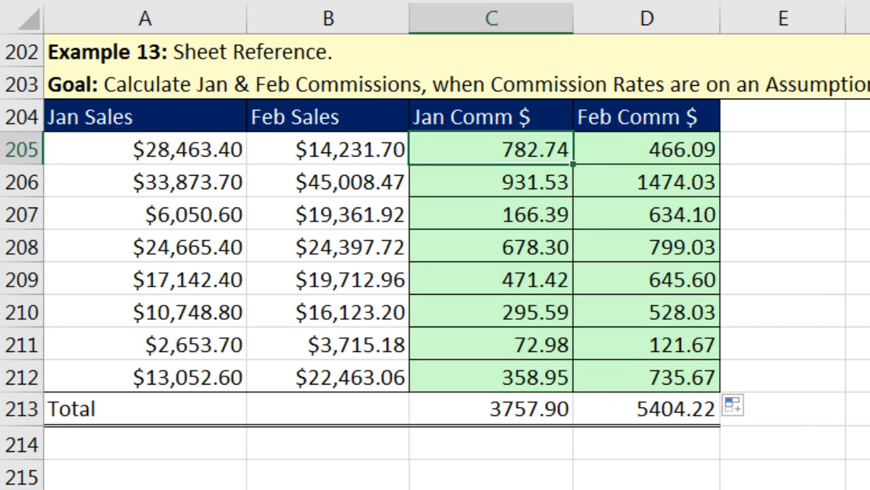
{"action": "scroll", "coordinate": [435, 272], "scroll_direction": "down", "scroll_amount": 1}
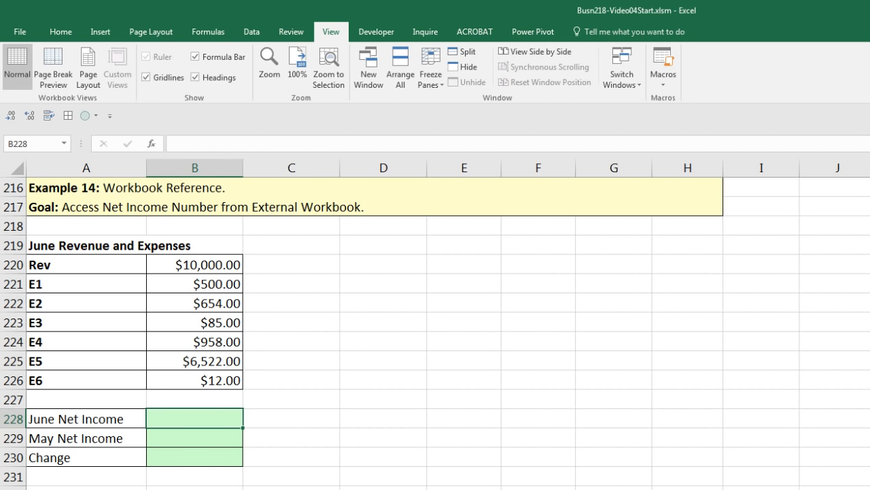
Step: Check May Net Income.xlsx, then start a formula in B229 of Busn218-Video04Start
{"action": "key", "text": "alt+Tab"}
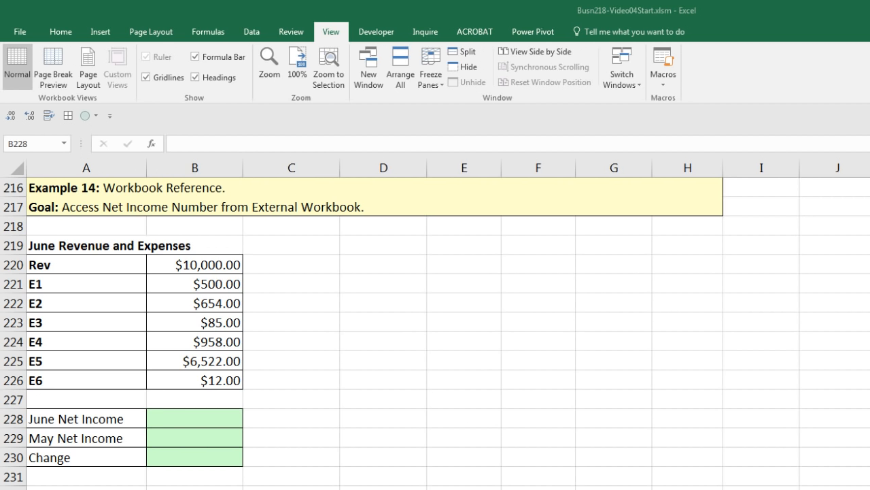
{"action": "key", "text": "alt+Tab"}
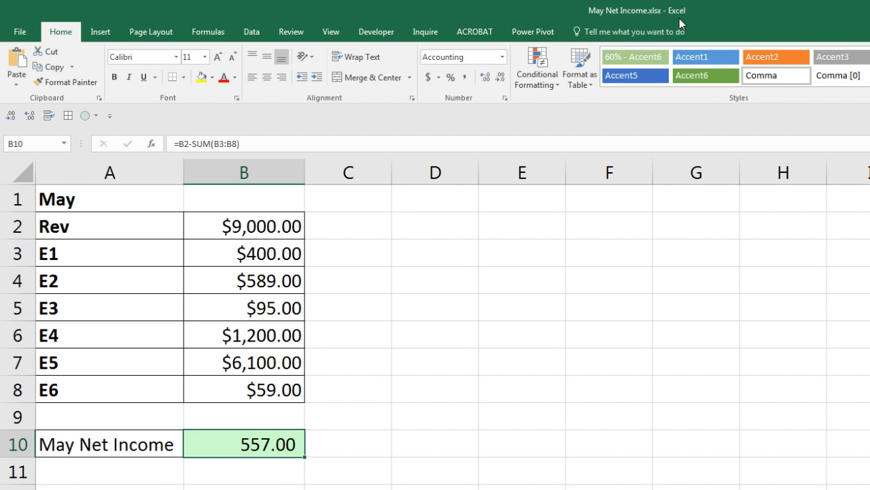
{"action": "key", "text": "ctrl+Tab"}
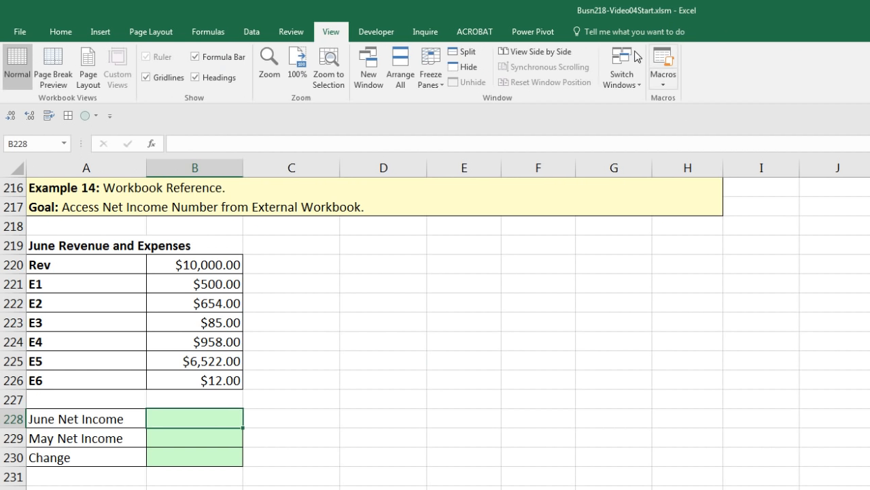
{"action": "left_click", "coordinate": [222, 437]}
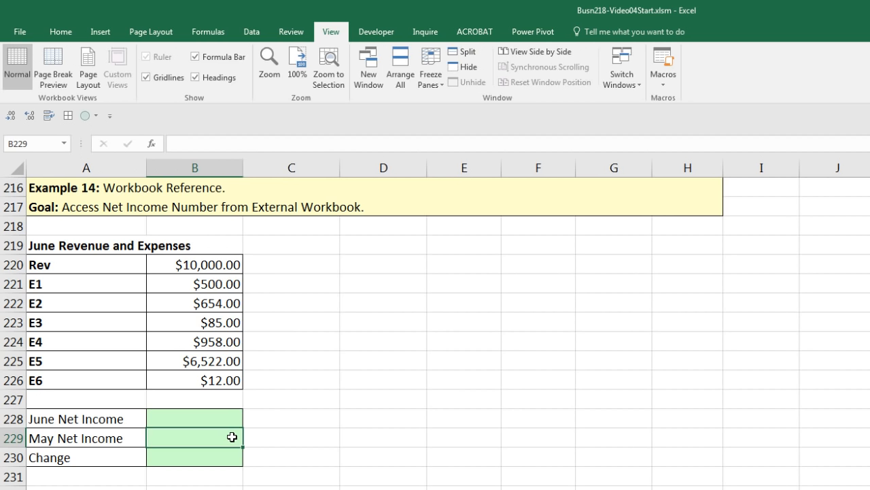
{"action": "type", "text": "="}
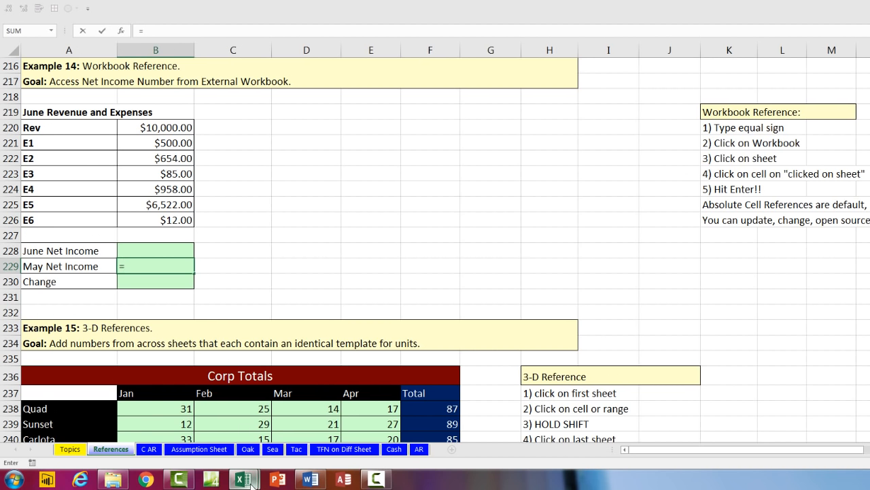
Step: Link B229 to cell B10 on May Net Income.xlsx's May NI sheet, showing 557.00
{"action": "mouse_move", "coordinate": [249, 481]}
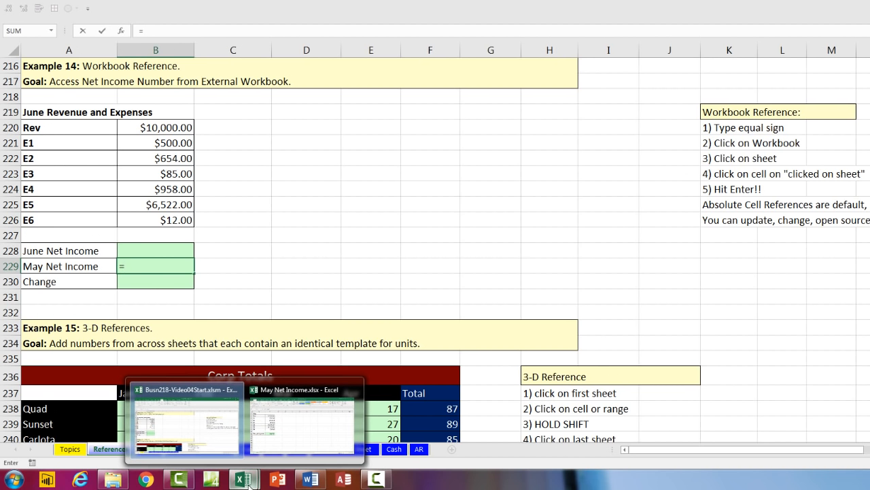
{"action": "mouse_move", "coordinate": [304, 443]}
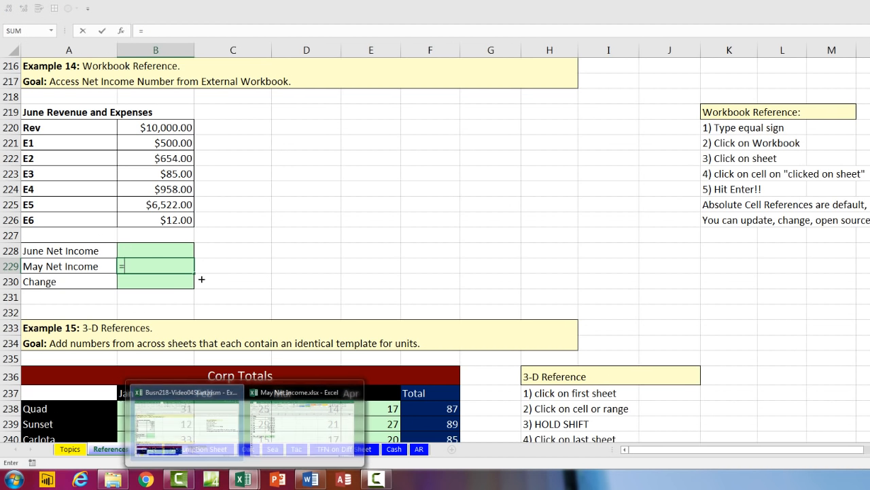
{"action": "key", "text": "ctrl+Tab"}
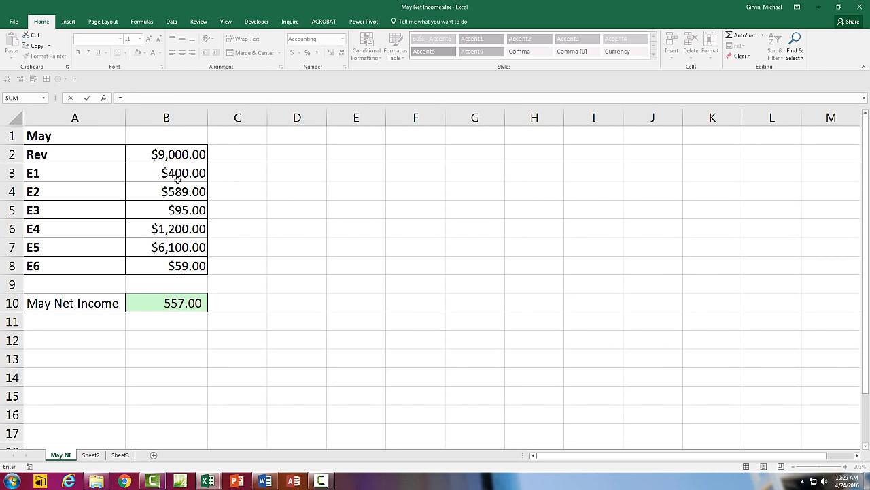
{"action": "left_click", "coordinate": [164, 304]}
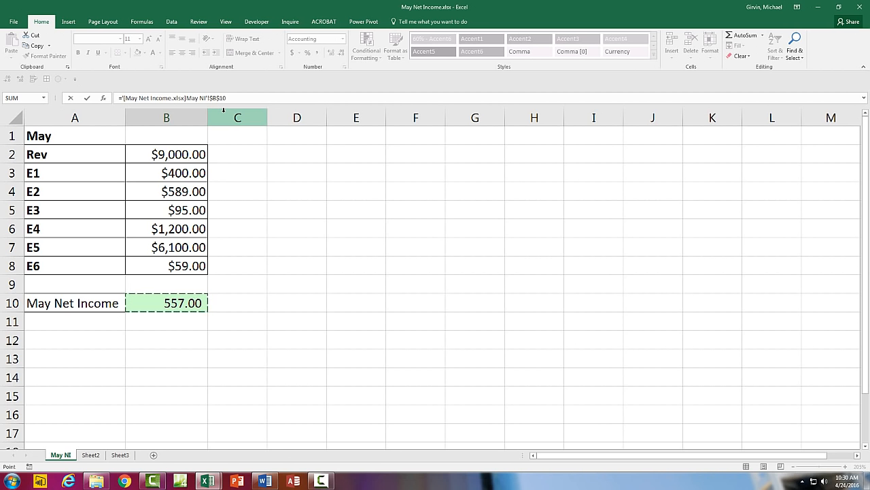
{"action": "key", "text": "Return"}
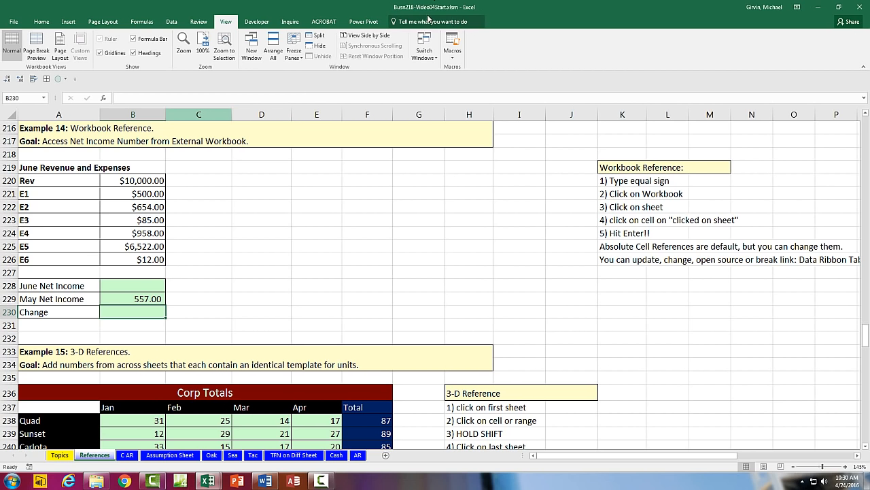
Step: Select $B$10 in B229's external formula and cycle its reference type with F4
{"action": "left_click", "coordinate": [141, 298]}
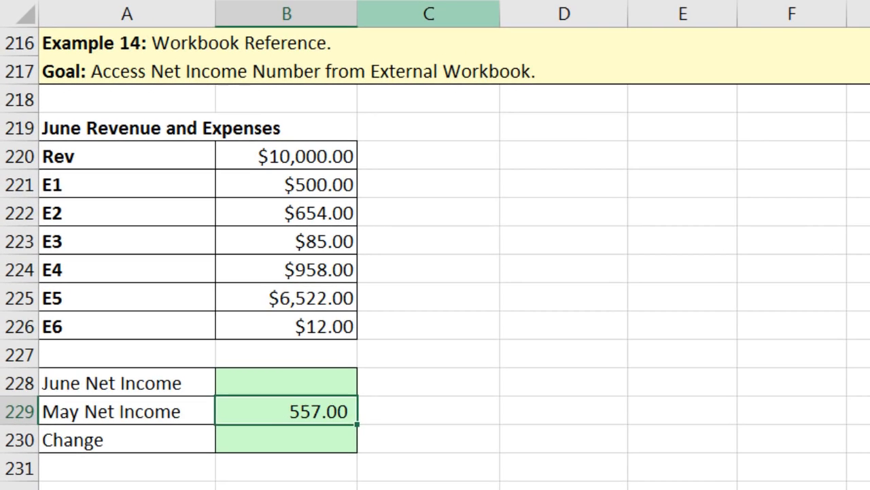
{"action": "key", "text": "F2"}
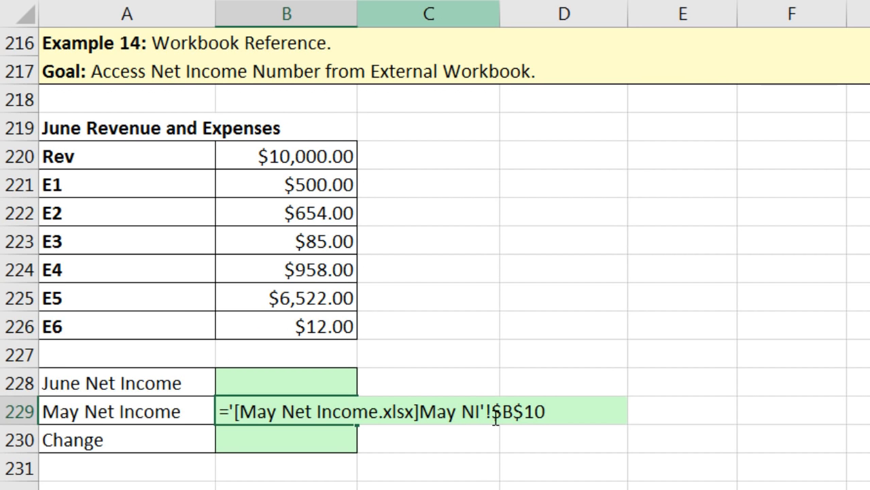
{"action": "left_click_drag", "start_coordinate": [500, 417], "coordinate": [570, 427]}
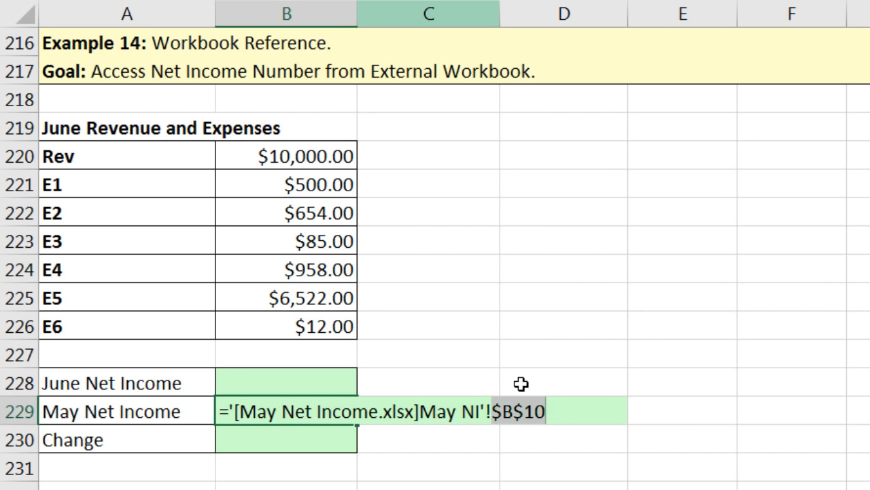
{"action": "key", "text": "F4"}
{"action": "key", "text": "F4"}
{"action": "key", "text": "F4"}
{"action": "key", "text": "F4"}
{"action": "key", "text": "F4"}
{"action": "key", "text": "F4"}
{"action": "key", "text": "F4"}
{"action": "key", "text": "F4"}
Step: Enter =B220-SUM(B221:B226) in B228 so June Net Income shows $1,269.00
{"action": "key", "text": "Return"}
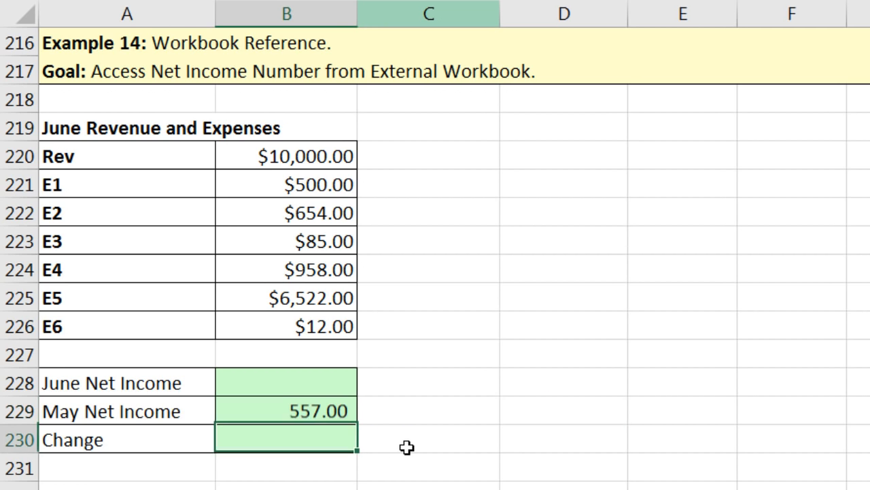
{"action": "left_click", "coordinate": [319, 377]}
{"action": "type", "text": "="}
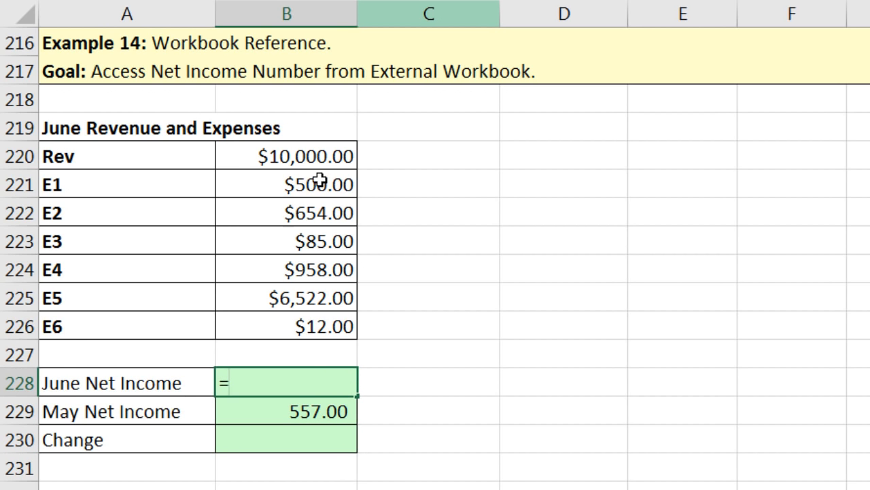
{"action": "left_click", "coordinate": [300, 157]}
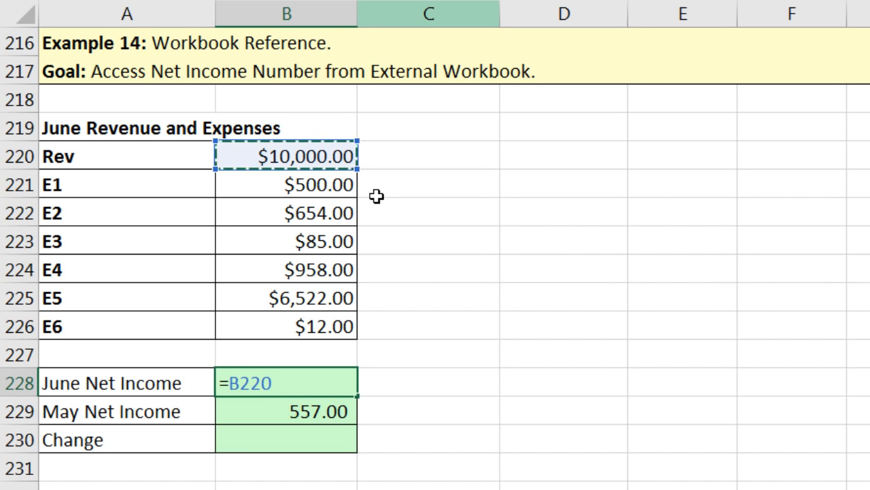
{"action": "type", "text": "-SUM"}
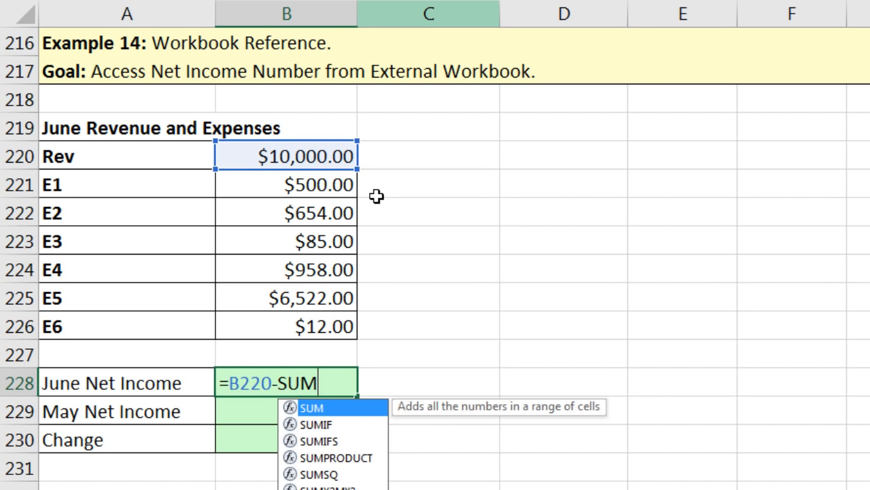
{"action": "type", "text": "("}
{"action": "key", "text": "Up"}
{"action": "key", "text": "Up"}
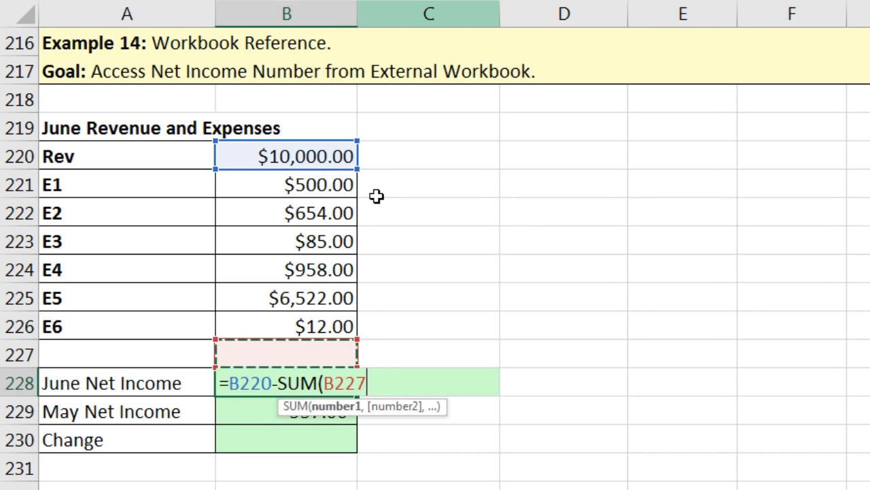
{"action": "key", "text": "shift+Up"}
{"action": "key", "text": "shift+Up"}
{"action": "key", "text": "shift+Up"}
{"action": "key", "text": "shift+Up"}
{"action": "key", "text": "shift+Up"}
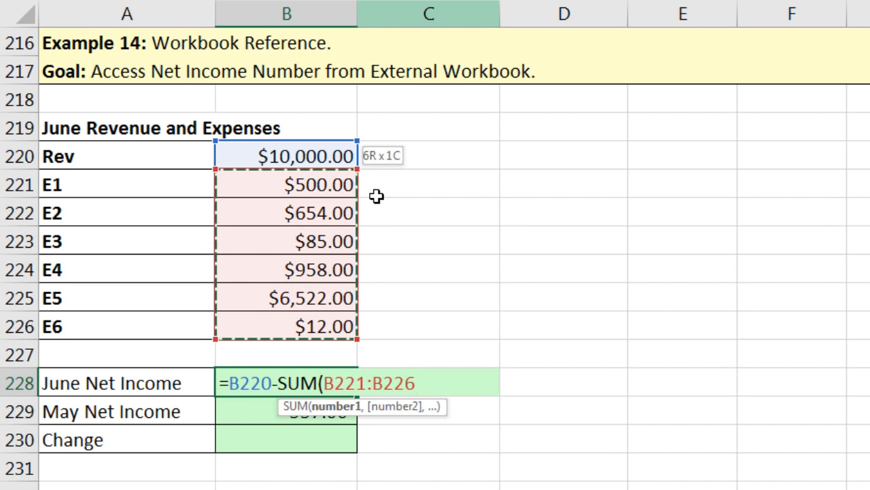
{"action": "type", "text": ")"}
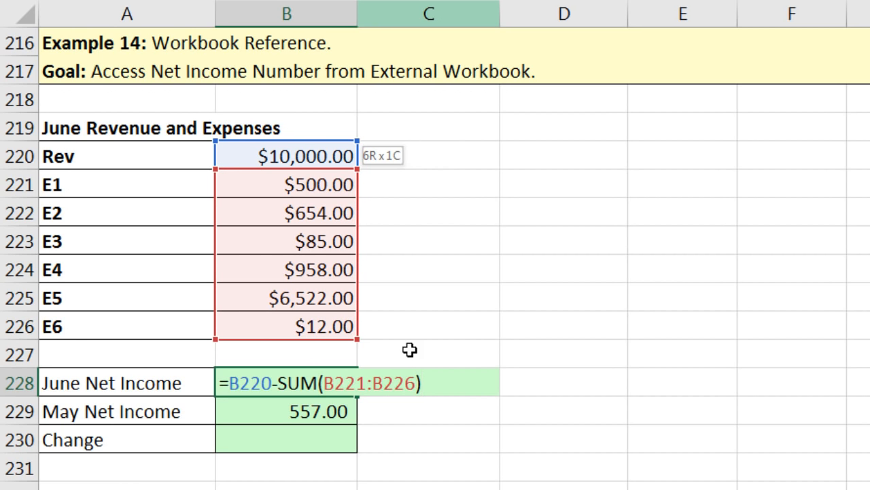
{"action": "key", "text": "Return"}
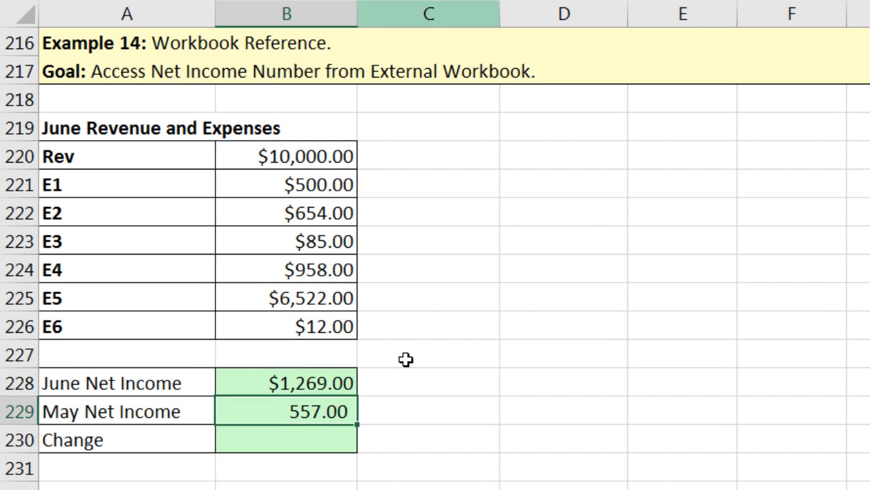
Step: Enter =B228-B229 in B230 for a $712.00 Change, then inspect B229's external-link formula
{"action": "key", "text": "Down"}
{"action": "type", "text": "="}
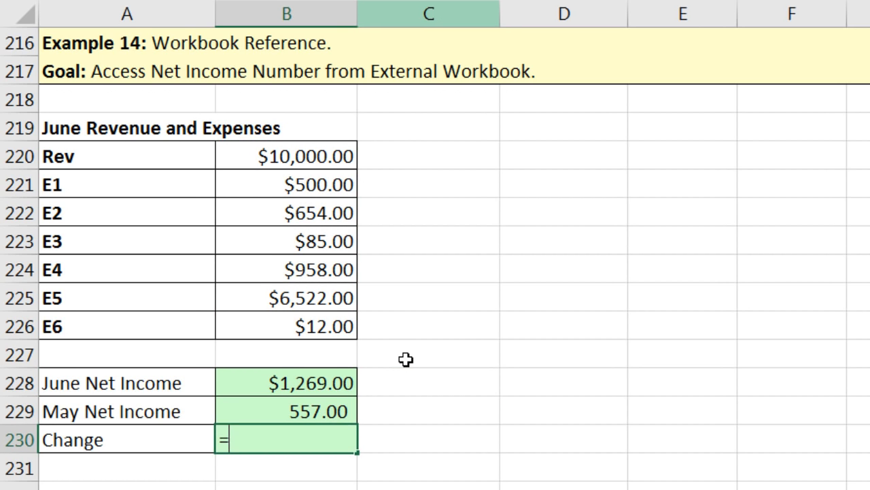
{"action": "key", "text": "Up"}
{"action": "key", "text": "Up"}
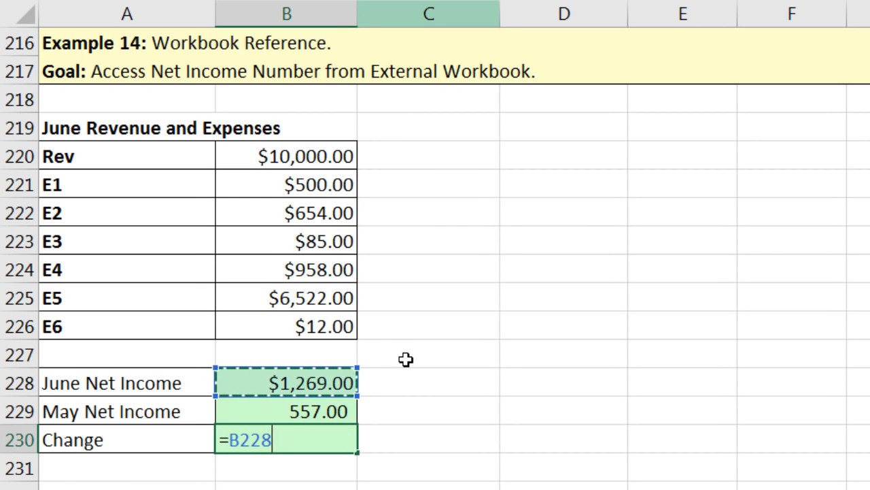
{"action": "type", "text": "-"}
{"action": "key", "text": "Up"}
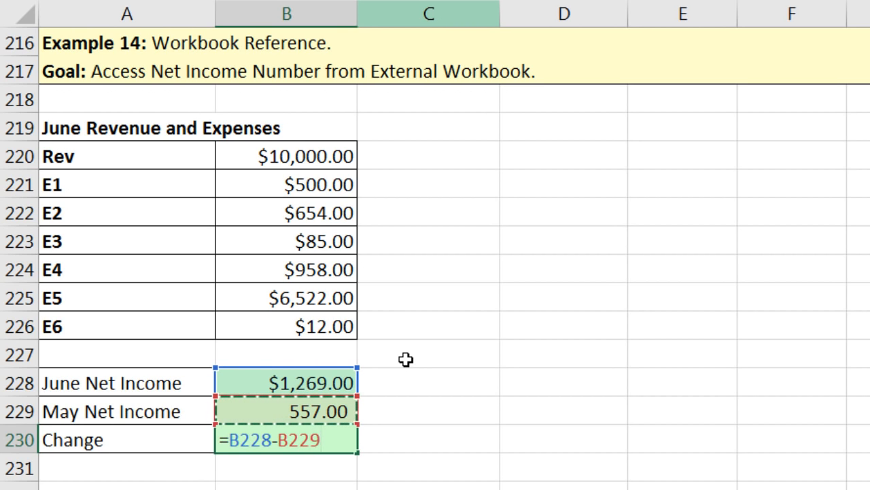
{"action": "key", "text": "Return"}
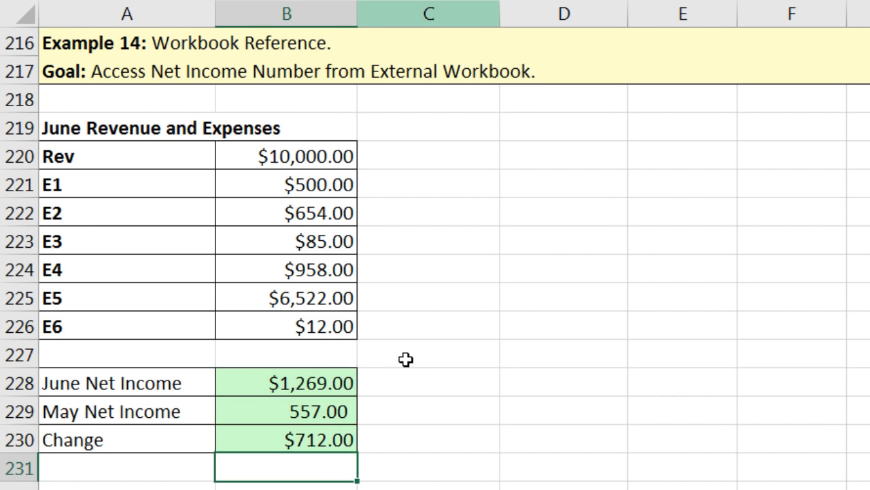
{"action": "left_click", "coordinate": [344, 408]}
{"action": "key", "text": "F2"}
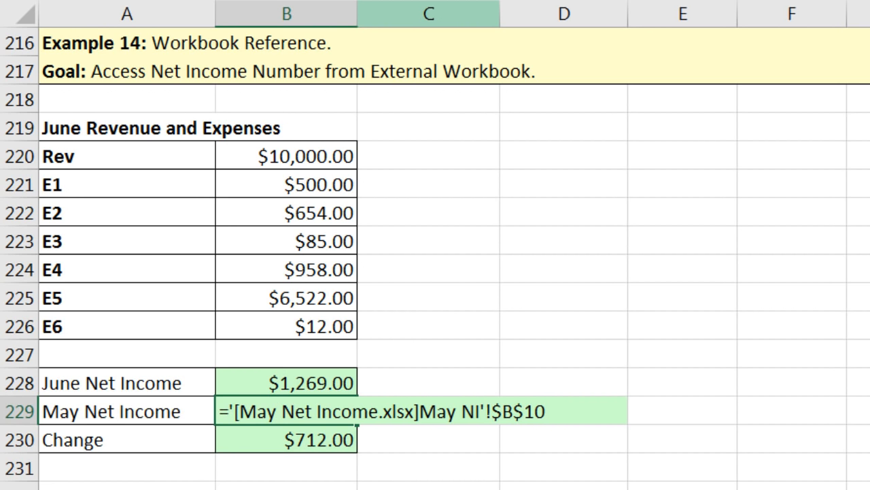
Step: Leave B229's formula and close the May Net Income.xlsx workbook
{"action": "key", "text": "ctrl+Return"}
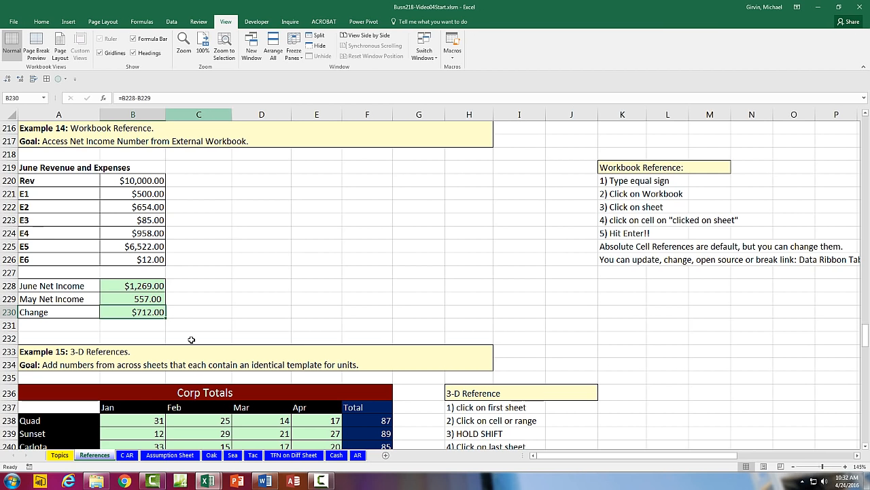
{"action": "key", "text": "ctrl+Tab"}
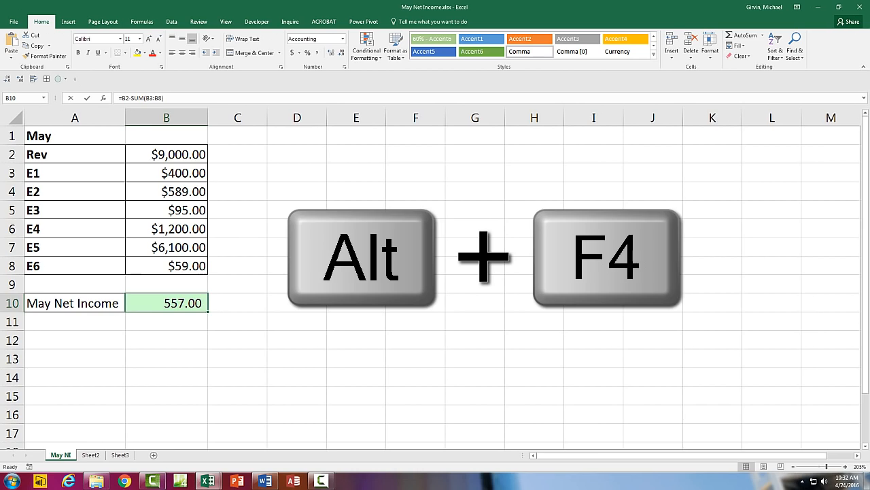
{"action": "key", "text": "alt+F4"}
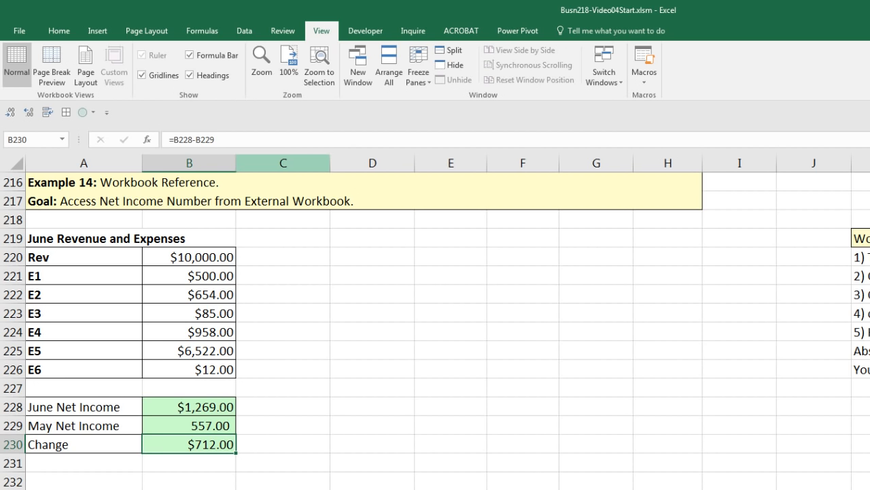
Step: Check that B229's link now shows the full file path, then save the Busn218 workbook
{"action": "left_click", "coordinate": [192, 426]}
{"action": "key", "text": "F2"}
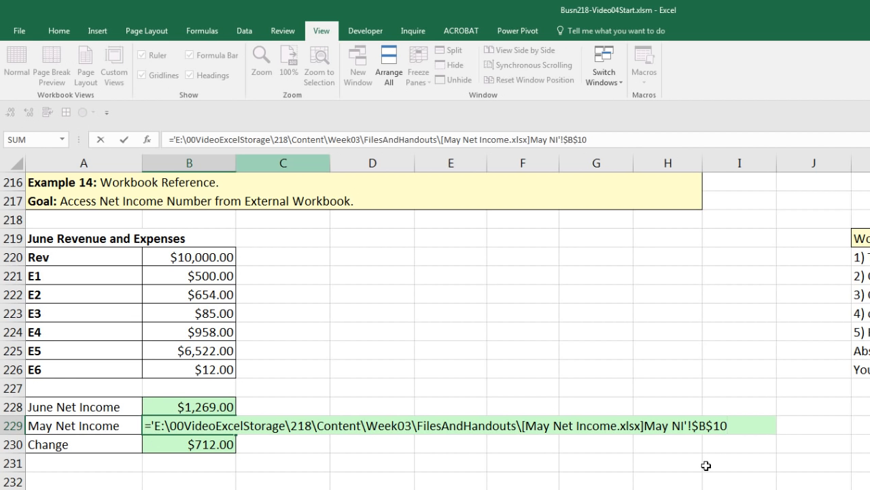
{"action": "key", "text": "Escape"}
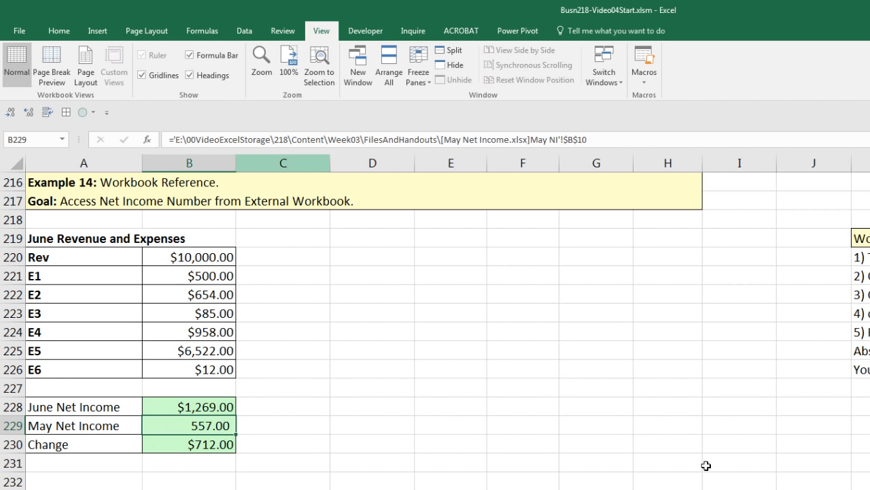
{"action": "key", "text": "ctrl+s"}
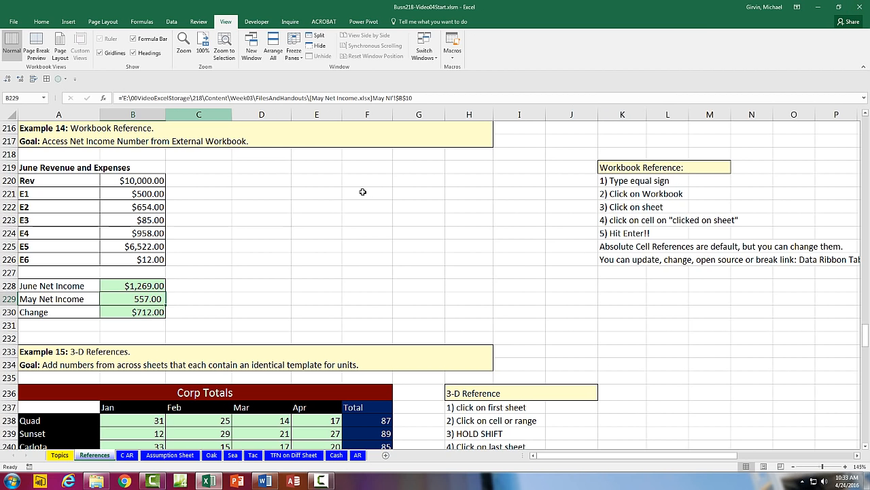
Step: Close the course workbook and enter a May revenue of 9100 in May Net Income.xlsx
{"action": "key", "text": "alt+F4"}
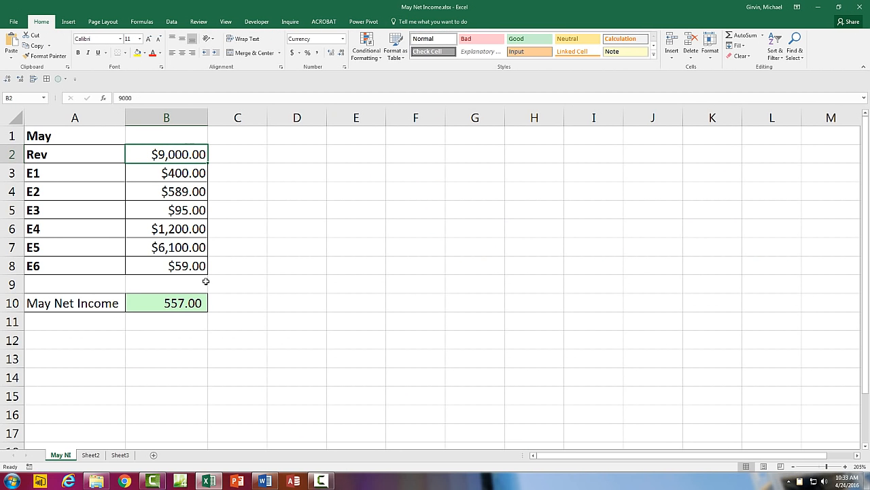
{"action": "type", "text": "9100"}
{"action": "key", "text": "Return"}
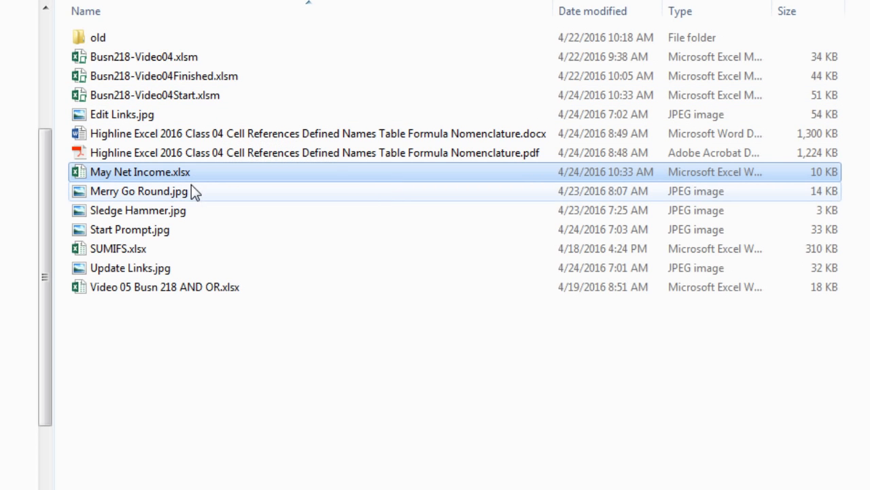
Step: Reopen Busn218-Video04Start.xlsm from Explorer, choosing Don't Update for its external links
{"action": "left_click", "coordinate": [183, 97]}
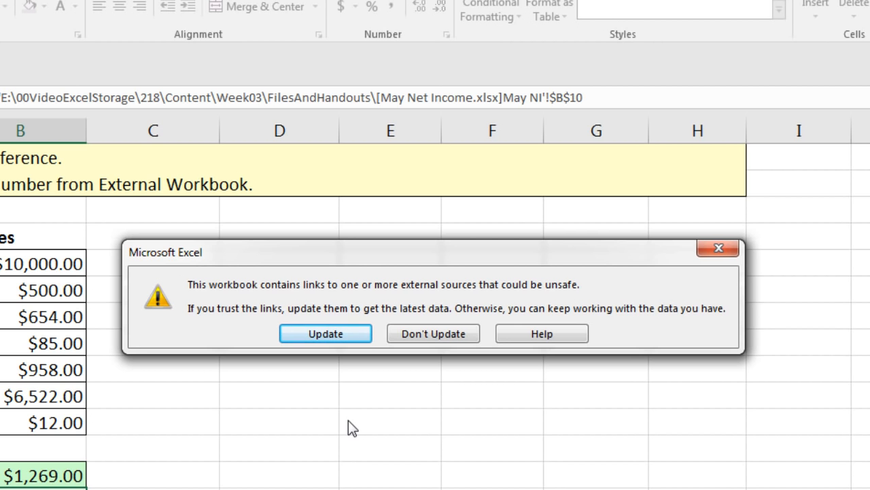
{"action": "left_click", "coordinate": [445, 331]}
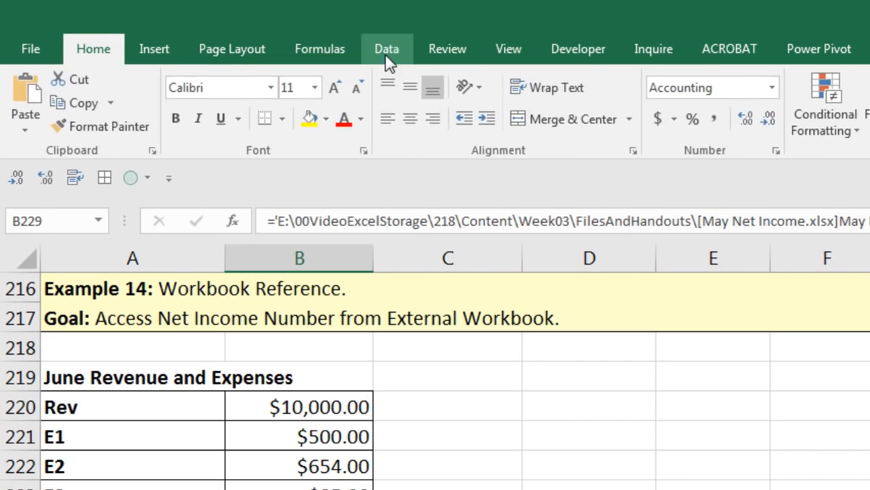
Step: In Data > Edit Links, preview the Change Source and Startup Prompt options without changing them
{"action": "left_click", "coordinate": [173, 24]}
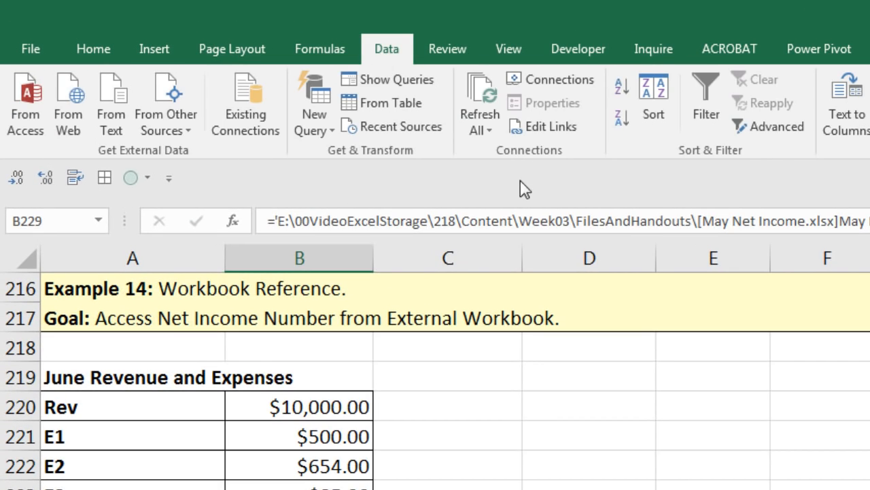
{"action": "left_click", "coordinate": [531, 131]}
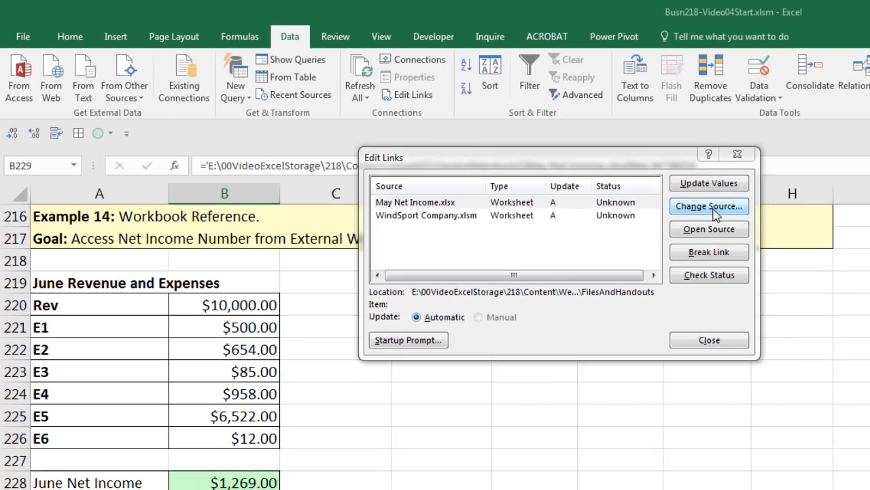
{"action": "left_click", "coordinate": [803, 235]}
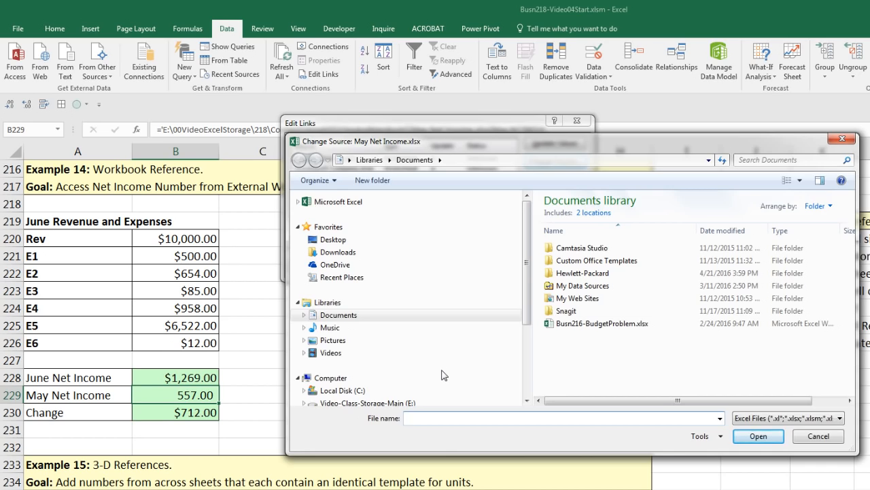
{"action": "key", "text": "Escape"}
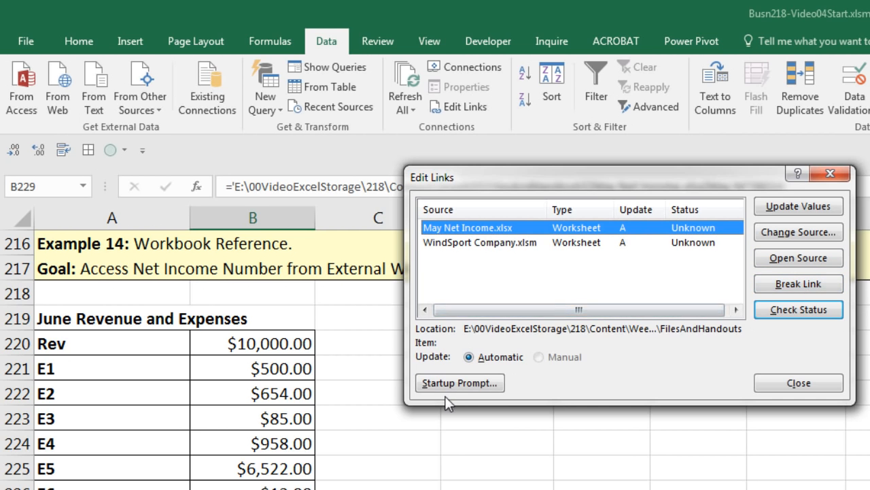
{"action": "left_click", "coordinate": [469, 383]}
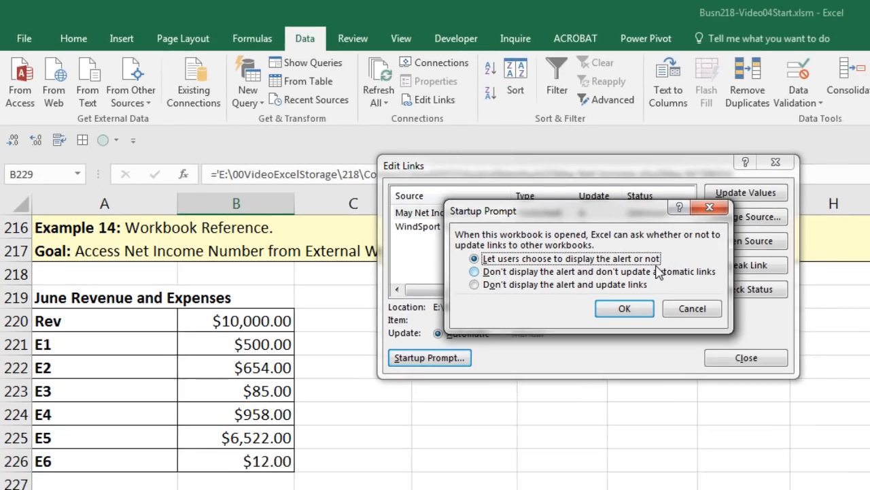
{"action": "key", "text": "Escape"}
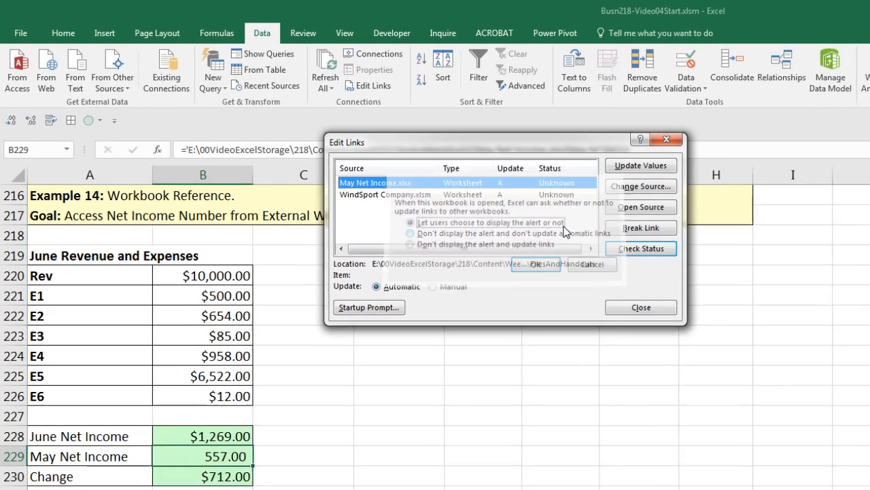
Step: Update Values so May Net Income shows 657.00 and Change $612.00, then check B229's formula
{"action": "left_click", "coordinate": [601, 156]}
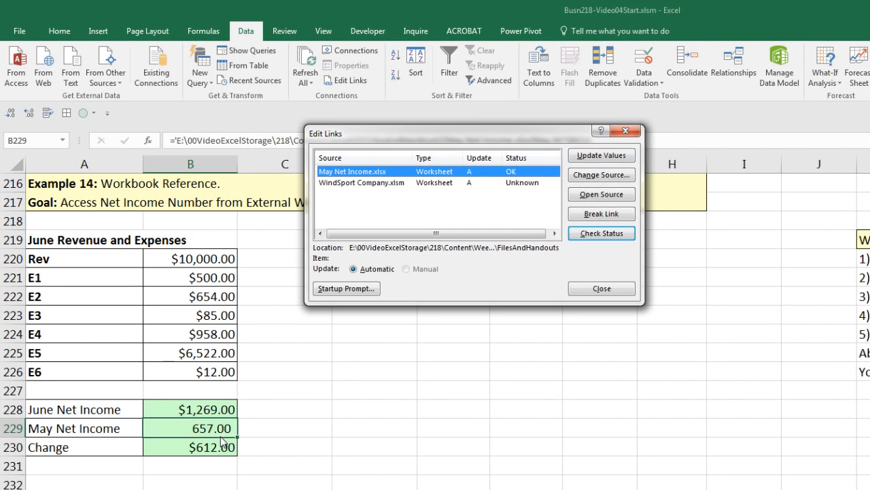
{"action": "left_click", "coordinate": [590, 293]}
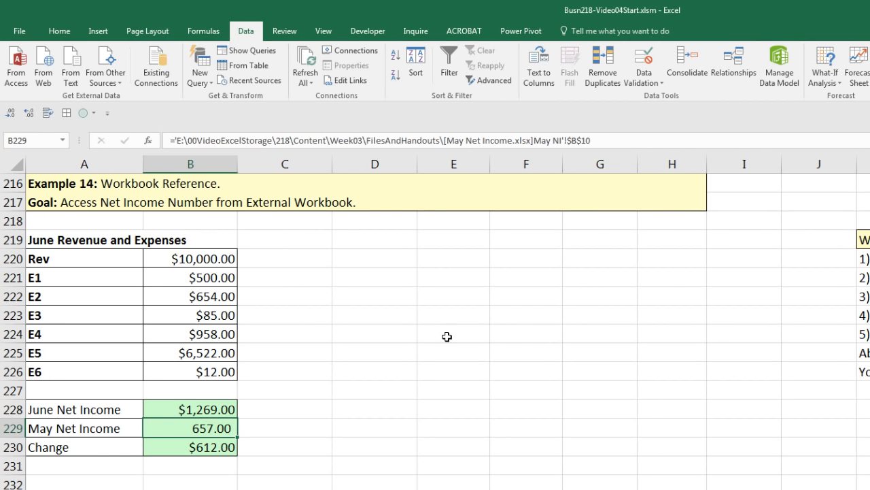
{"action": "double_click", "coordinate": [216, 431]}
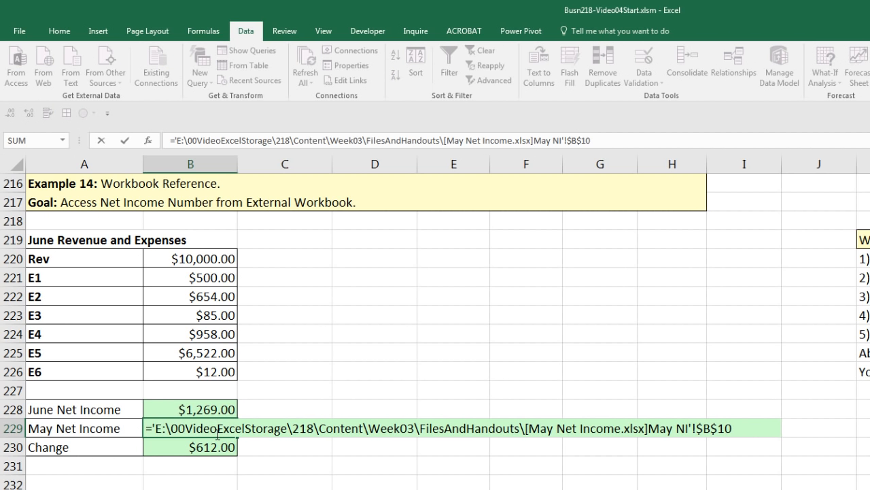
{"action": "key", "text": "Escape"}
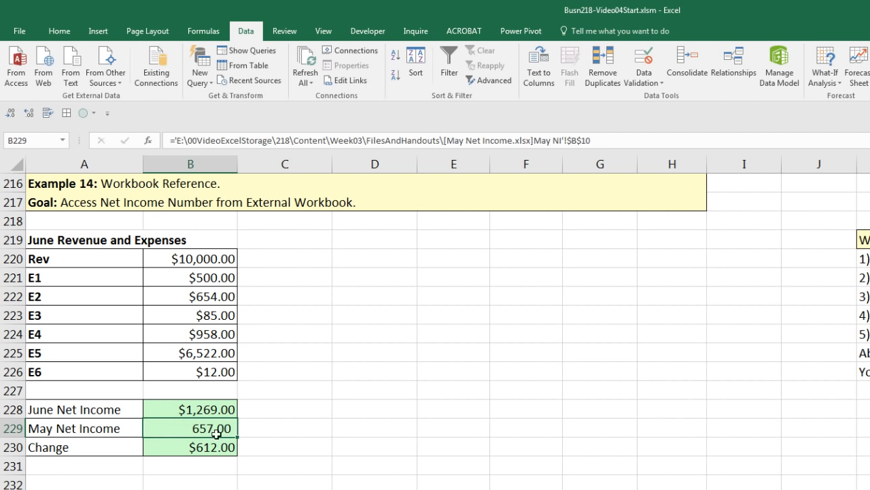
Step: Clear the 3-D sum formulas from Corp Totals range B238:E243
{"action": "scroll", "coordinate": [216, 433], "scroll_direction": "down", "scroll_amount": 5}
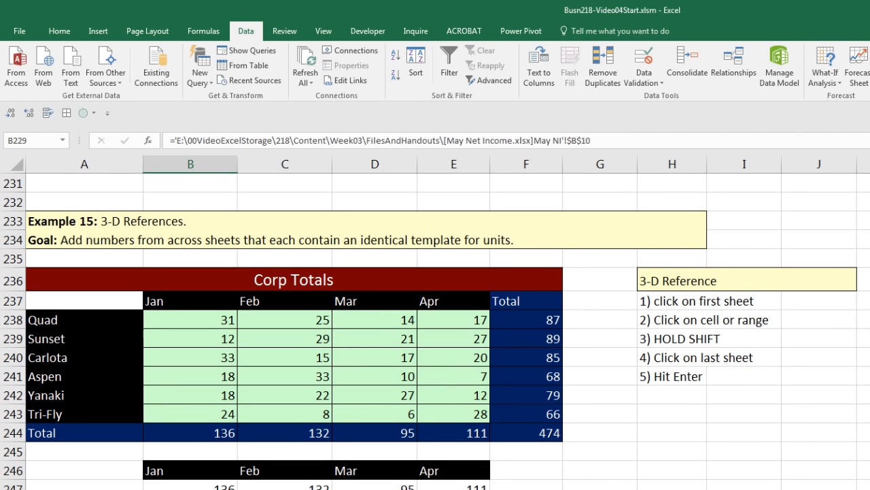
{"action": "scroll", "coordinate": [90, 187], "scroll_direction": "down", "scroll_amount": 1}
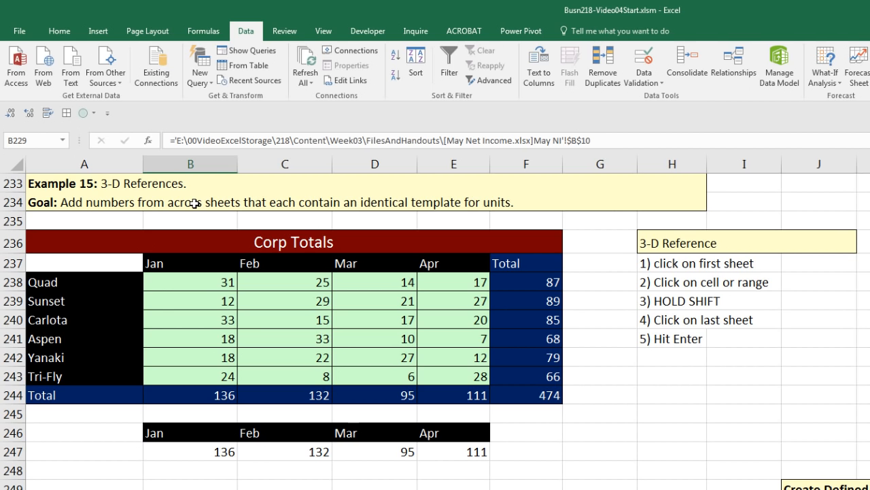
{"action": "left_click_drag", "start_coordinate": [206, 286], "coordinate": [442, 374]}
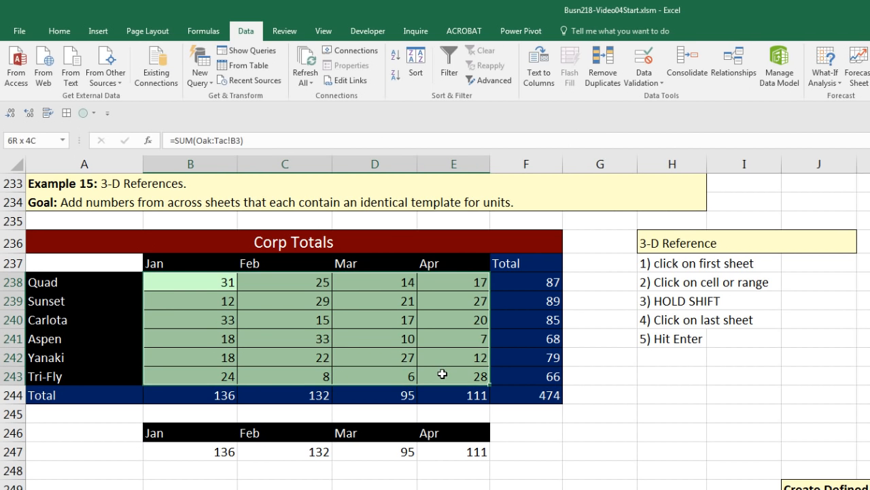
{"action": "key", "text": "Delete"}
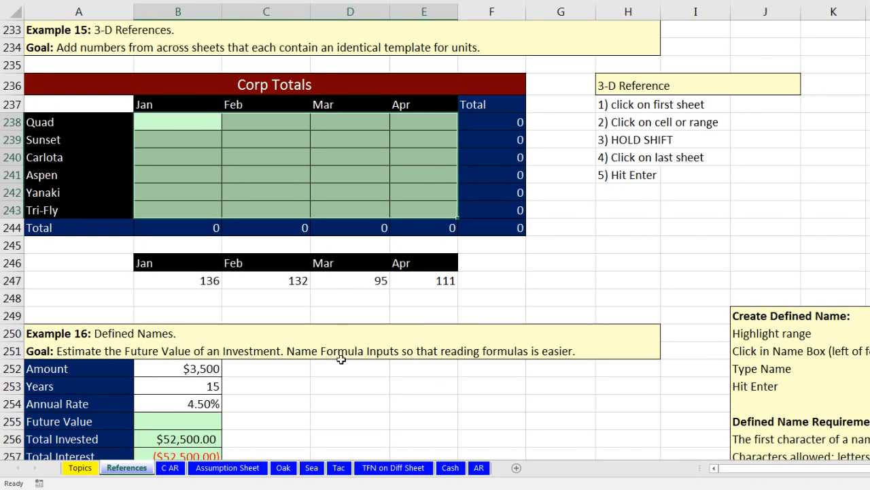
Step: Review the Oak, Sea and Tac sheets' unit totals, then return to References
{"action": "left_click", "coordinate": [283, 468]}
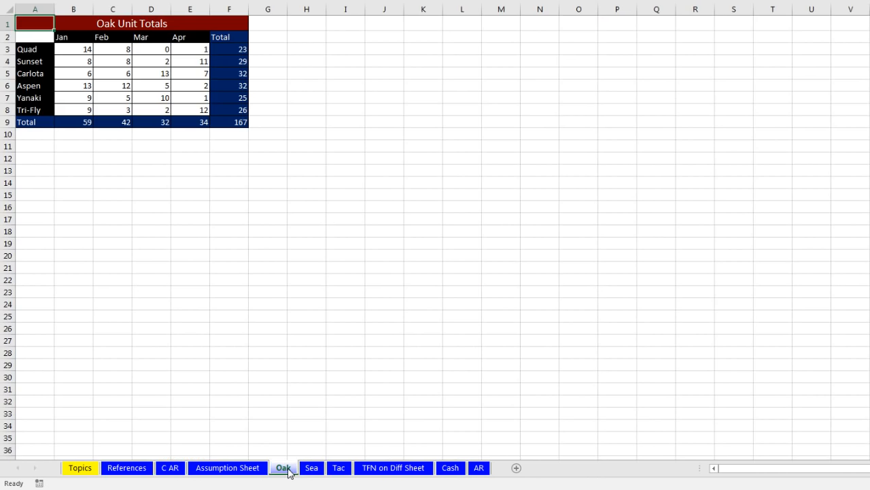
{"action": "scroll", "coordinate": [260, 306], "scroll_direction": "up", "scroll_amount": 5}
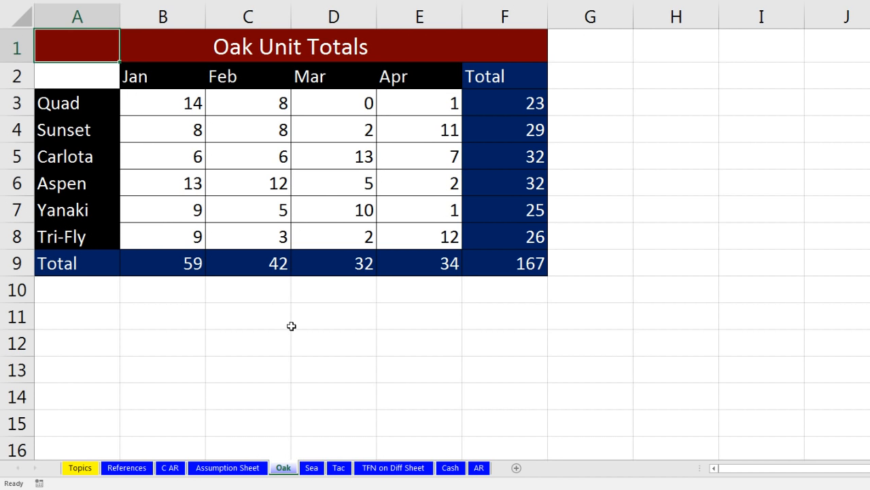
{"action": "left_click", "coordinate": [313, 471]}
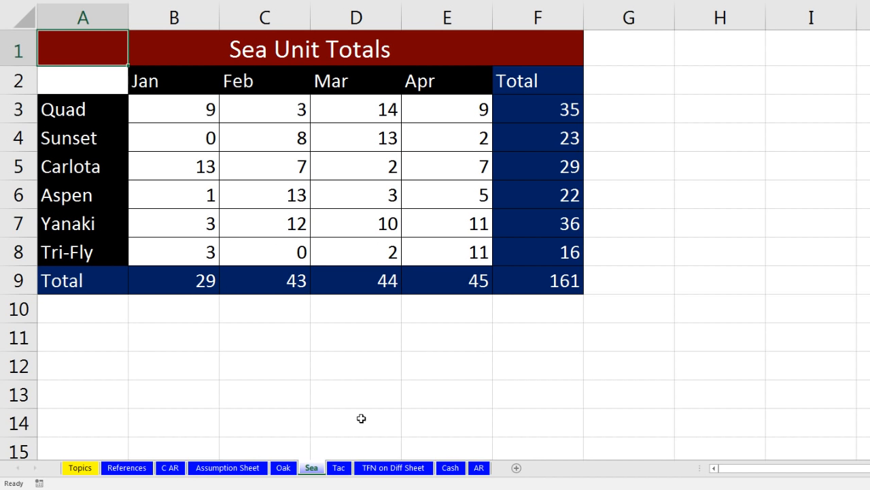
{"action": "left_click", "coordinate": [339, 469]}
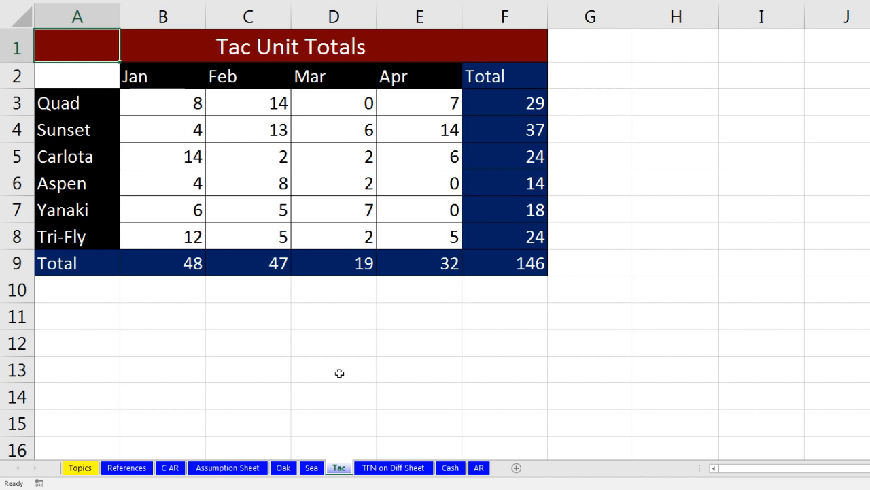
{"action": "left_click", "coordinate": [136, 469]}
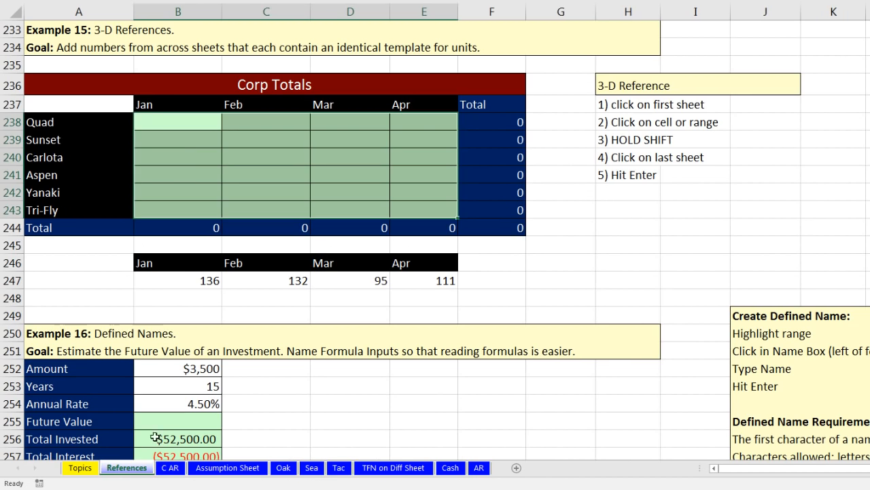
Step: Select the empty Corp Totals grid from B238 and point to cell B3 on the Oak and Sea sheets
{"action": "left_click", "coordinate": [187, 121]}
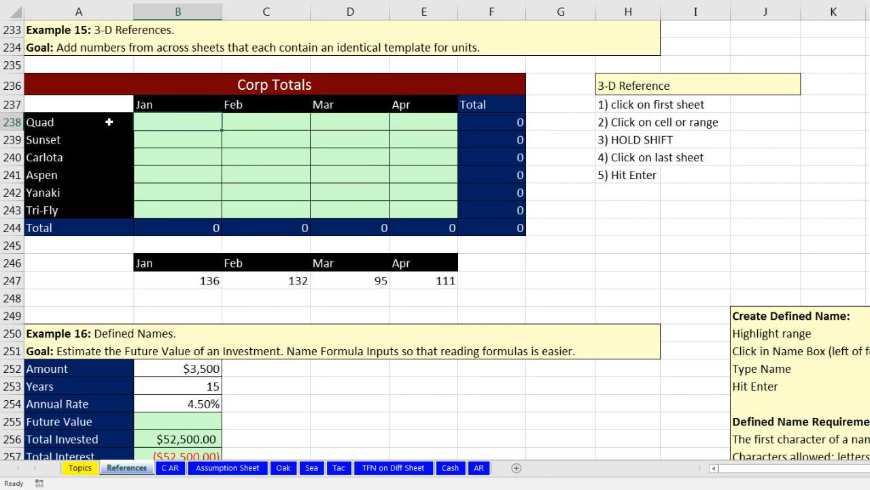
{"action": "left_click_drag", "start_coordinate": [106, 112], "coordinate": [435, 209]}
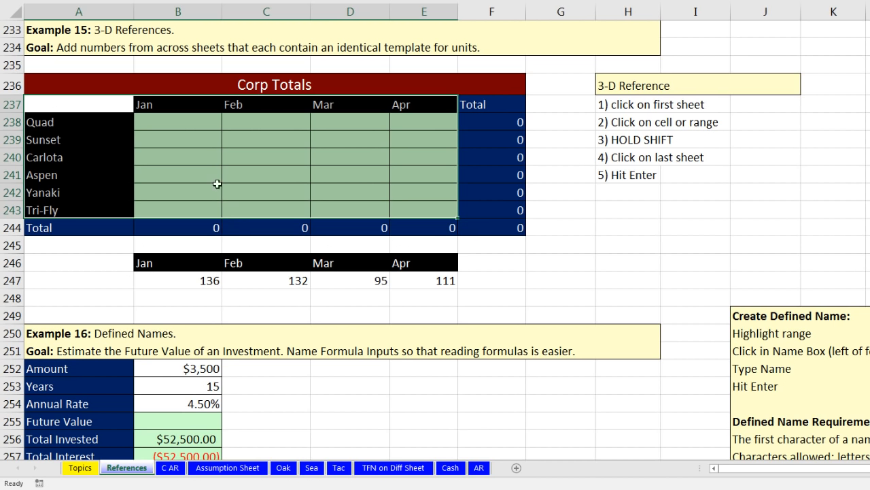
{"action": "left_click", "coordinate": [176, 122]}
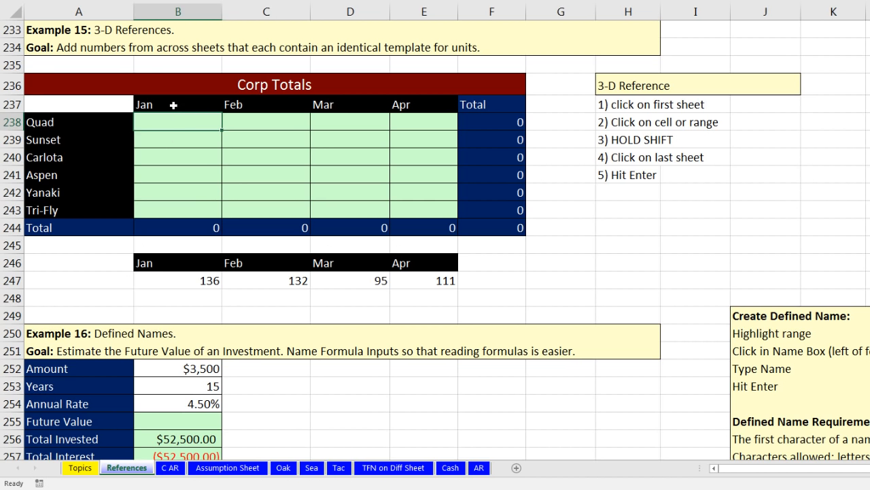
{"action": "left_click", "coordinate": [284, 468]}
{"action": "left_click", "coordinate": [163, 103]}
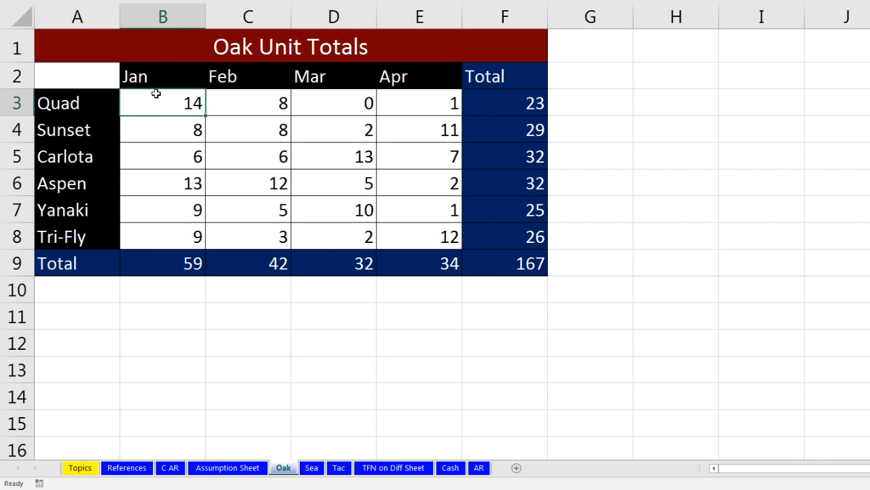
{"action": "left_click", "coordinate": [312, 467]}
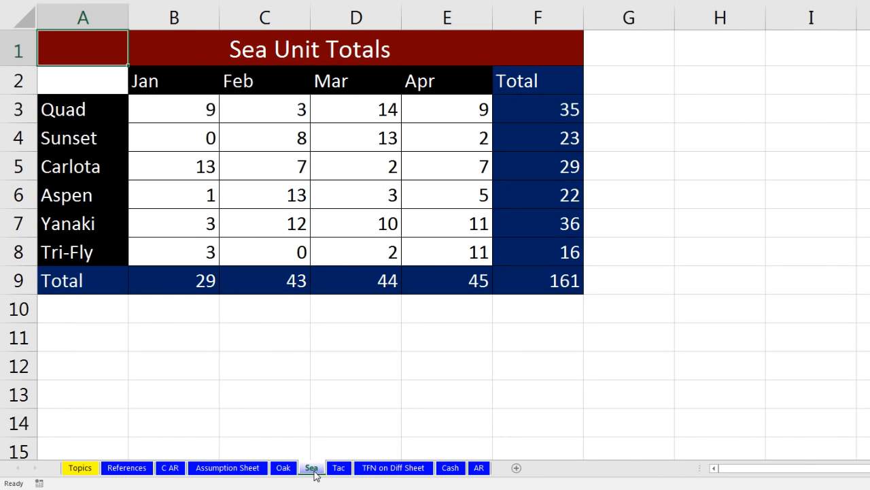
{"action": "left_click", "coordinate": [182, 111]}
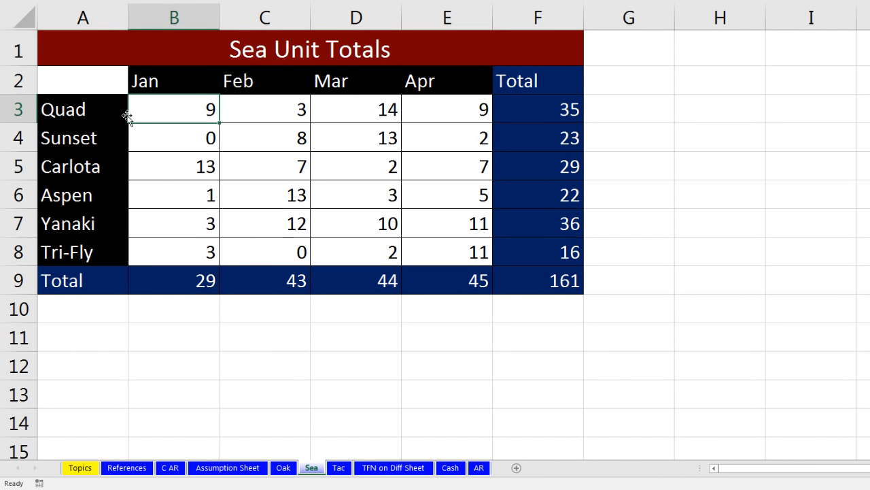
Step: On the Tac sheet, point out the Jan values B3:B6, Aspen Mar D6 and Tri-Fly Apr E8
{"action": "left_click", "coordinate": [339, 468]}
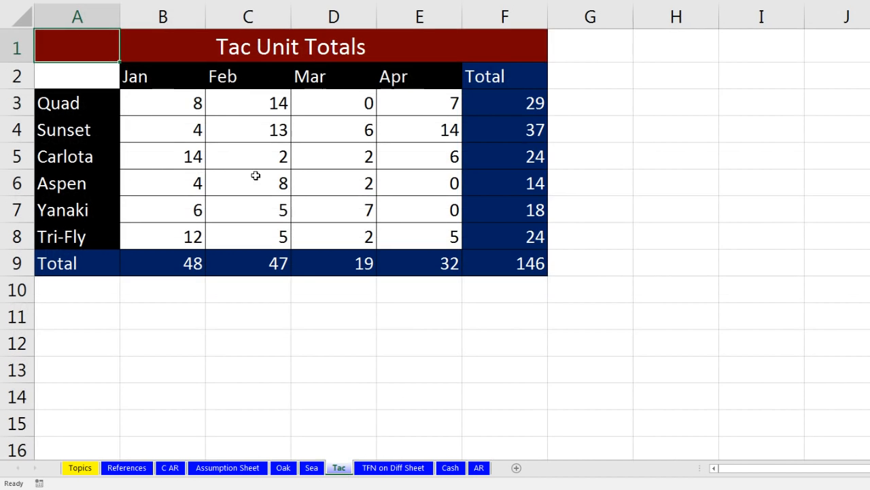
{"action": "left_click", "coordinate": [174, 106]}
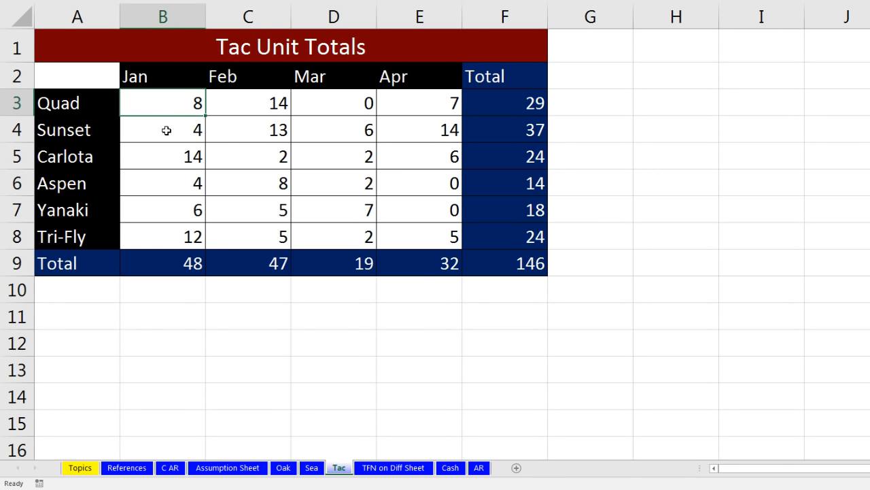
{"action": "left_click", "coordinate": [166, 131]}
{"action": "left_click", "coordinate": [170, 160]}
{"action": "left_click", "coordinate": [171, 190]}
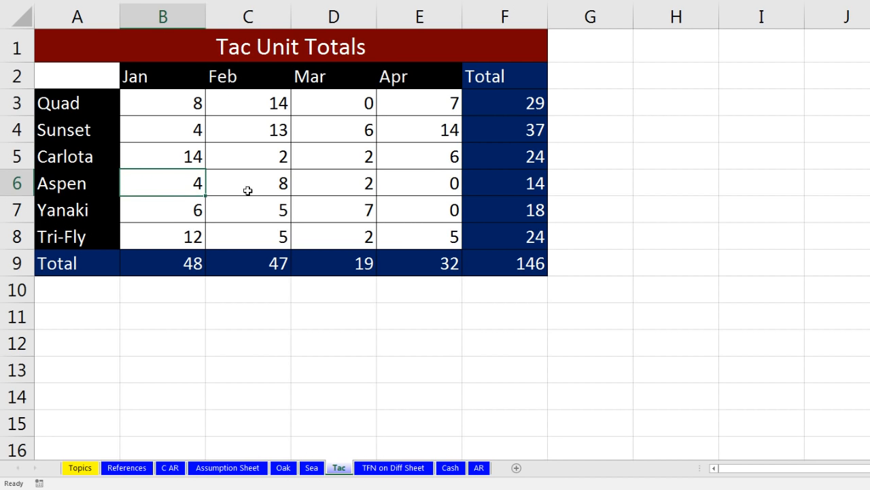
{"action": "left_click", "coordinate": [320, 187]}
{"action": "left_click", "coordinate": [415, 237]}
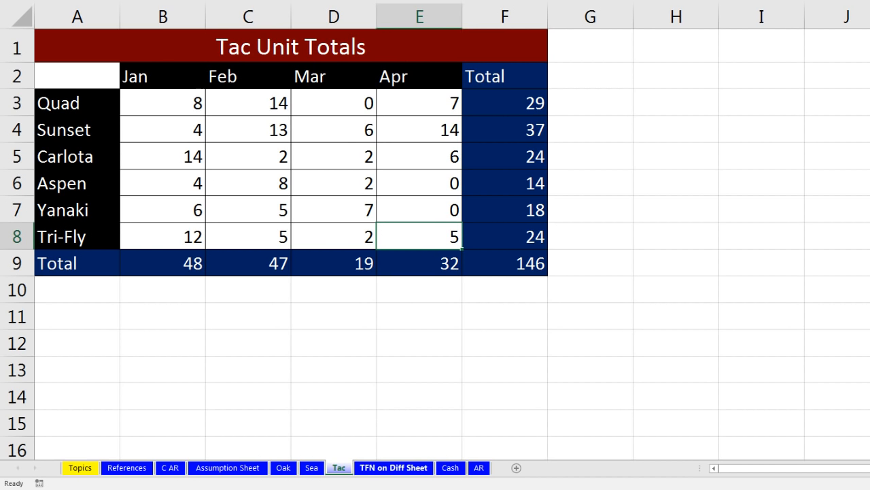
Step: Compare the Oak, Sea and Tac layouts, then return to References and select H243
{"action": "left_click", "coordinate": [284, 468]}
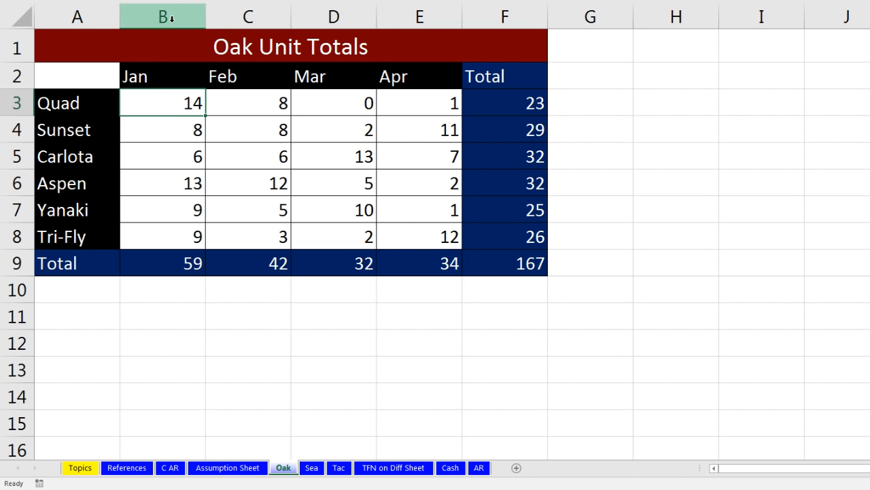
{"action": "left_click", "coordinate": [310, 469]}
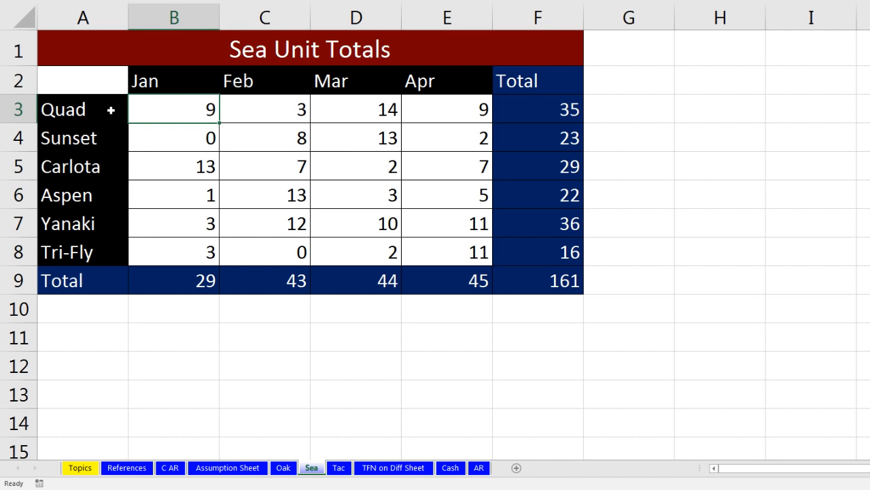
{"action": "left_click", "coordinate": [339, 467]}
{"action": "left_click", "coordinate": [157, 104]}
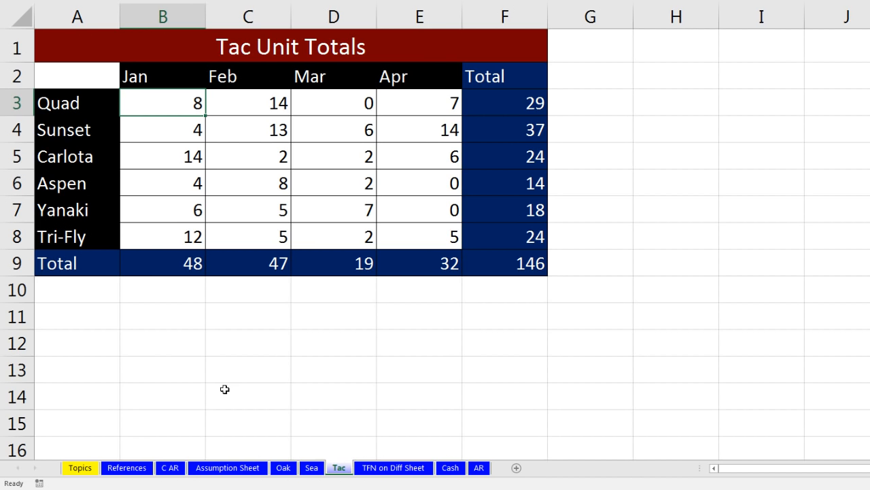
{"action": "left_click", "coordinate": [127, 470]}
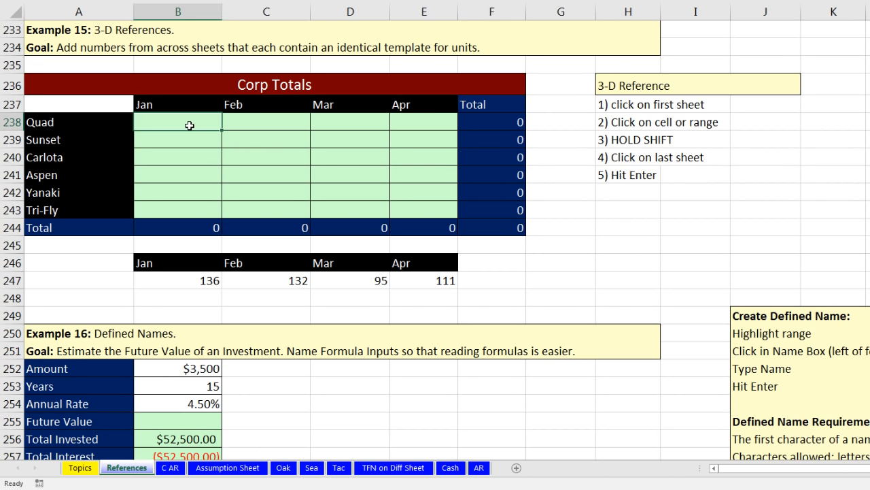
{"action": "left_click", "coordinate": [618, 211]}
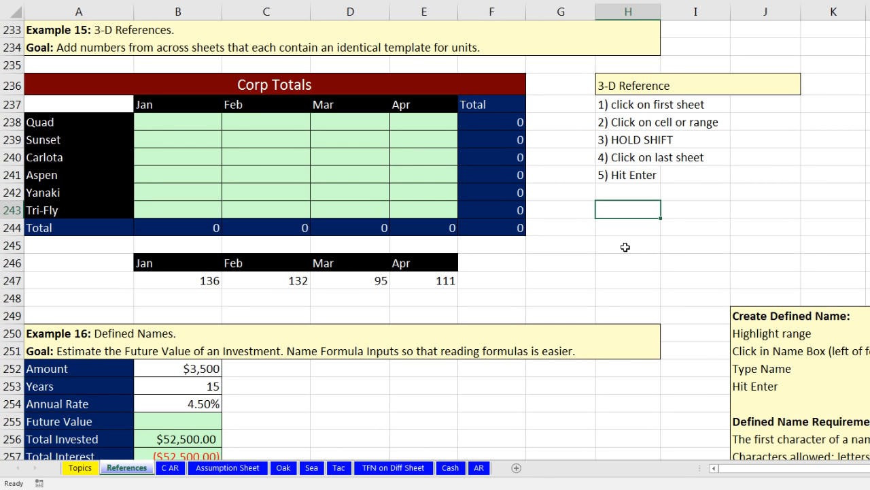
{"action": "key", "text": "shift"}
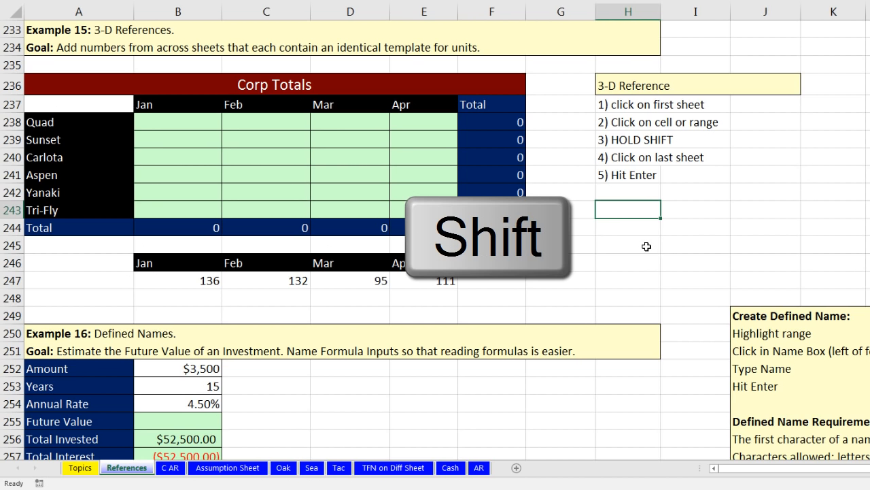
{"action": "left_click", "coordinate": [647, 246], "text": "shift"}
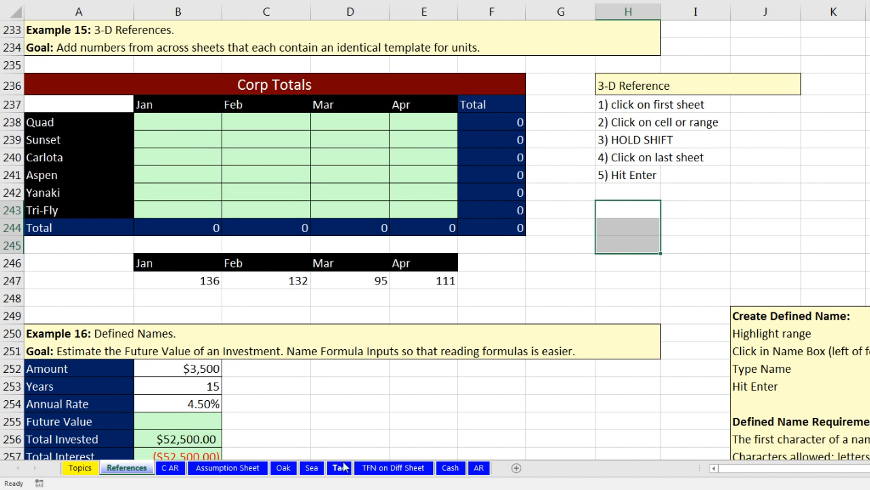
{"action": "left_click", "coordinate": [191, 128]}
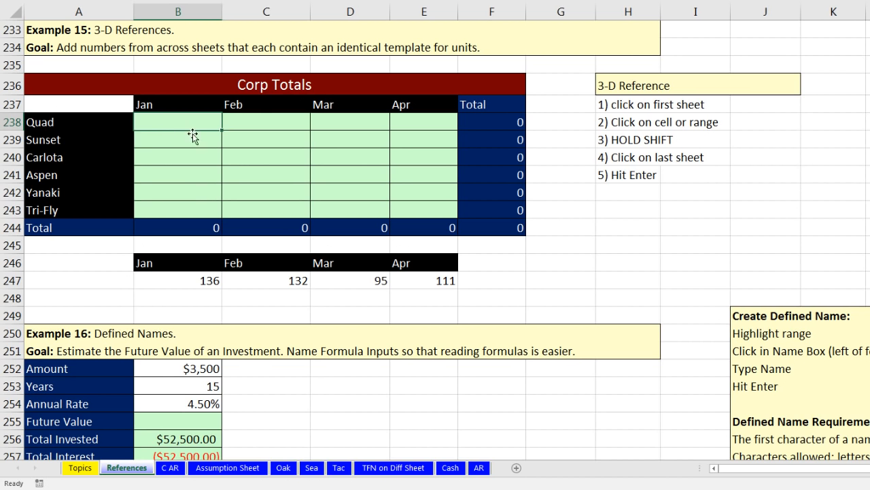
{"action": "key", "text": "alt+equal"}
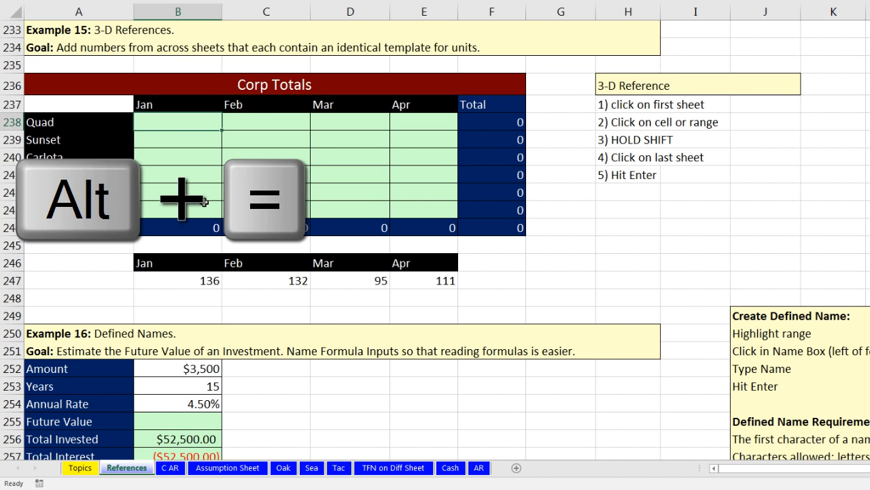
Step: Enter =SUM(Oak:Tac!B3) in B238 so the Quad Jan total shows 31
{"action": "key", "text": "alt+equal"}
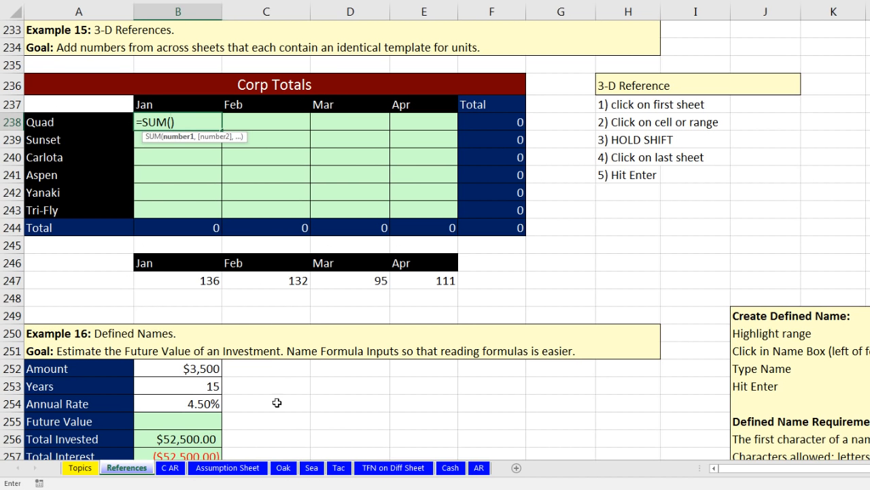
{"action": "left_click", "coordinate": [284, 468]}
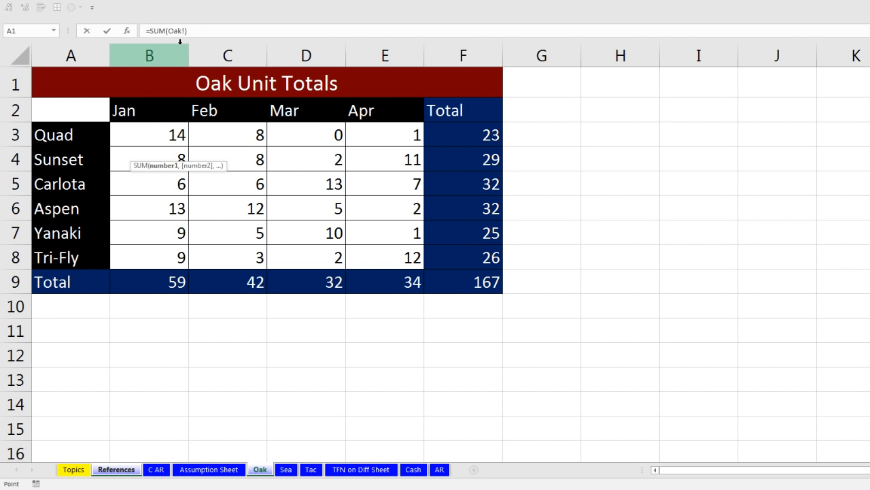
{"action": "left_click", "coordinate": [169, 135]}
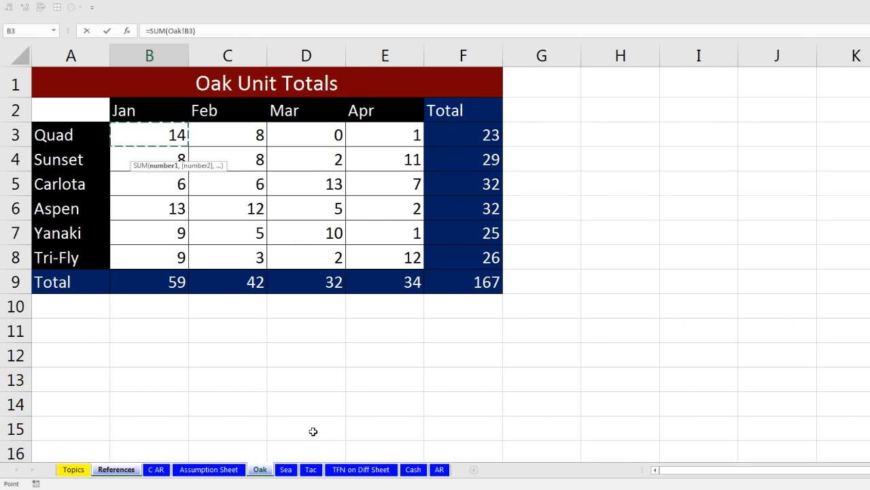
{"action": "key", "text": "shift"}
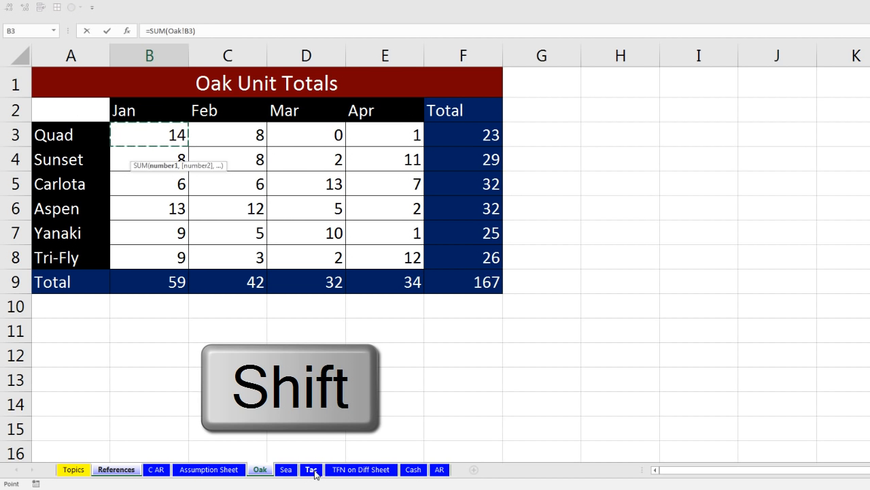
{"action": "left_click", "coordinate": [313, 471], "text": "shift"}
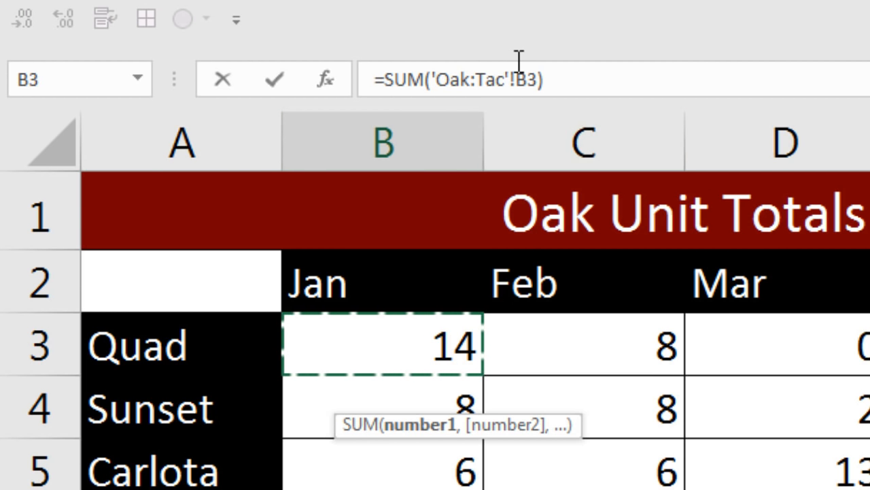
{"action": "key", "text": "Return"}
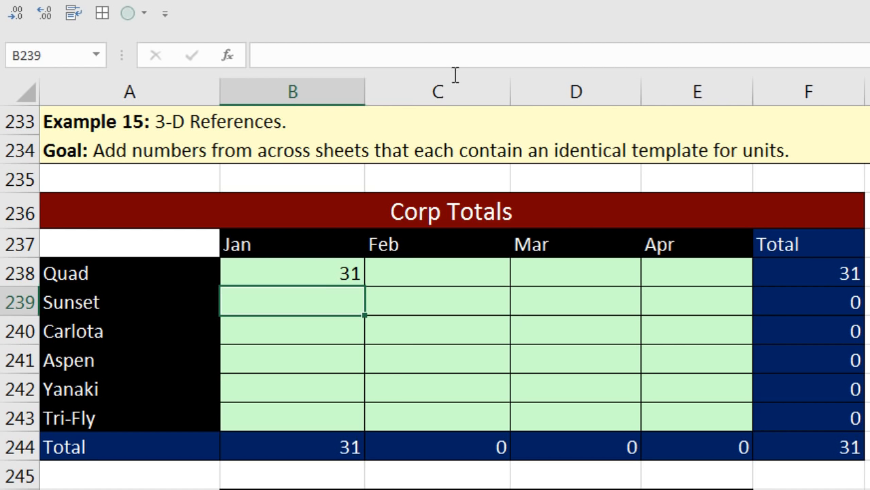
{"action": "left_click", "coordinate": [333, 272]}
Step: Inspect B238's 3-D SUM formula without changing it
{"action": "double_click", "coordinate": [332, 272]}
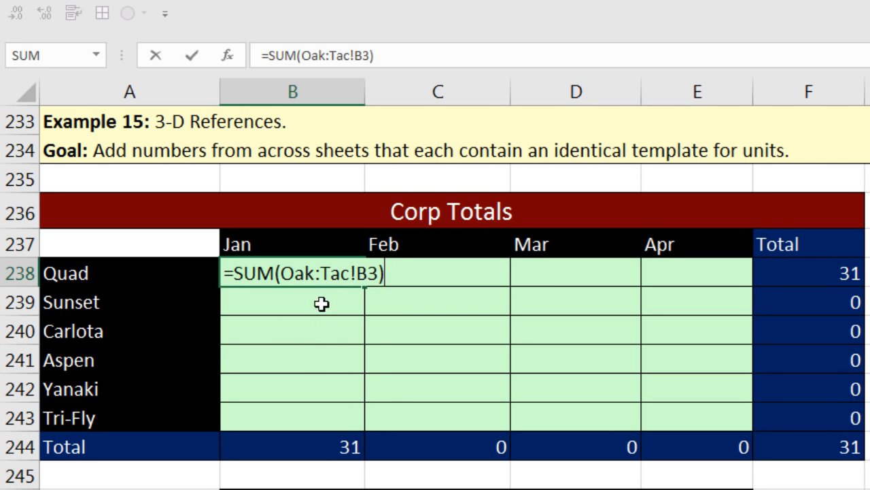
{"action": "key", "text": "ctrl+Return"}
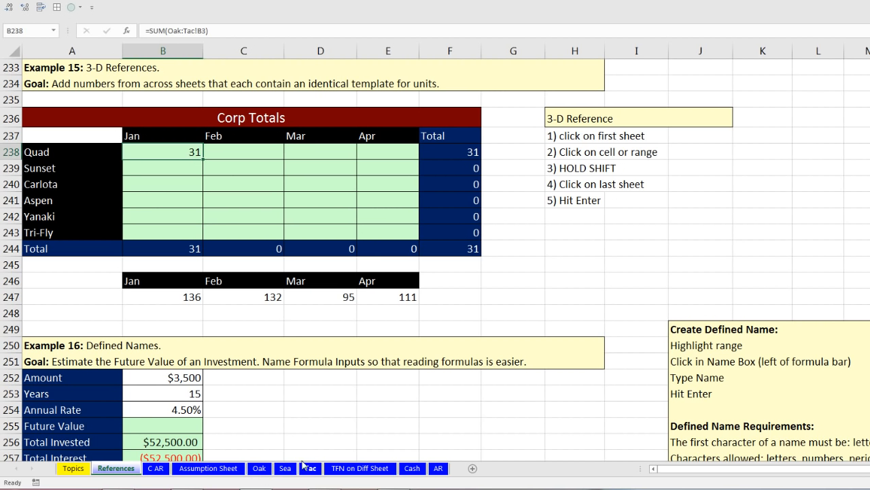
{"action": "double_click", "coordinate": [170, 148]}
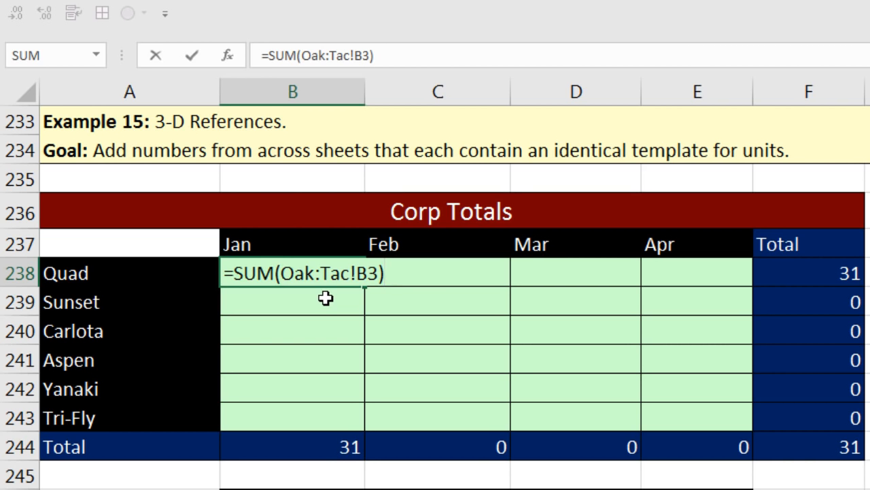
{"action": "key", "text": "ctrl+Return"}
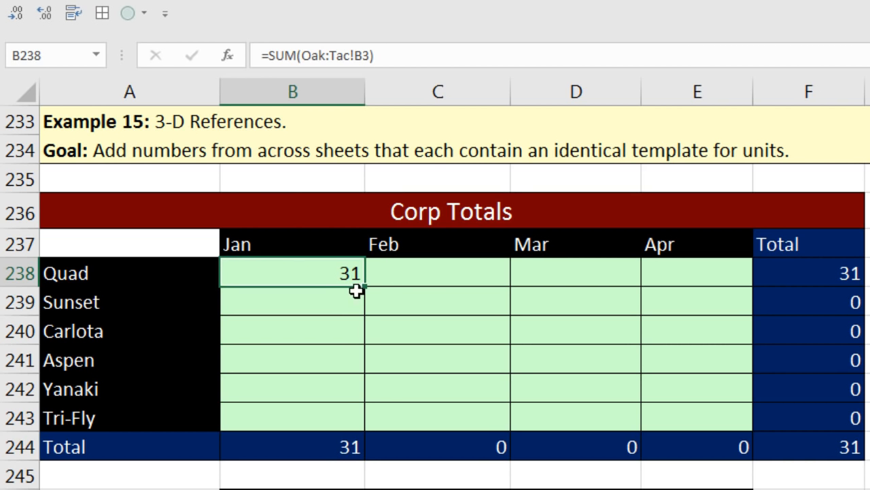
Step: Fill the 3-D SUM through B238:E243 and verify E243's formula, showing 28
{"action": "left_click_drag", "start_coordinate": [368, 285], "coordinate": [710, 446]}
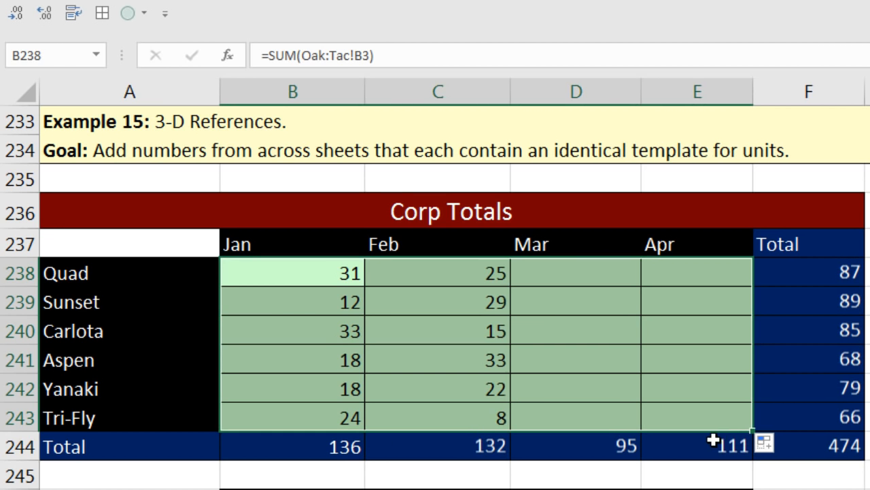
{"action": "left_click", "coordinate": [678, 415]}
{"action": "key", "text": "F2"}
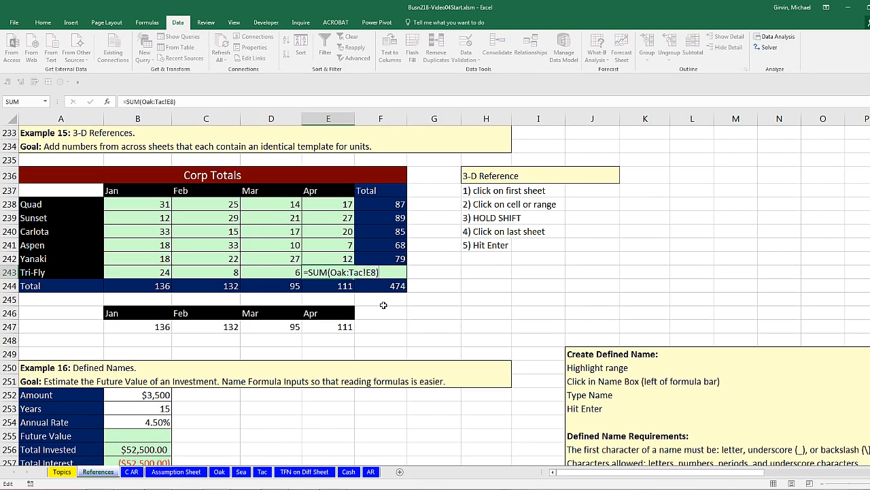
{"action": "key", "text": "Return"}
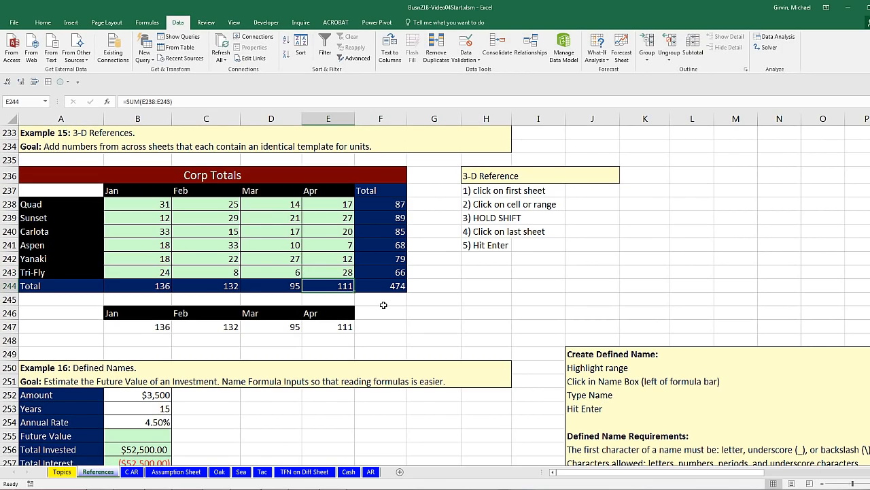
{"action": "scroll", "coordinate": [383, 305], "scroll_direction": "down", "scroll_amount": 5}
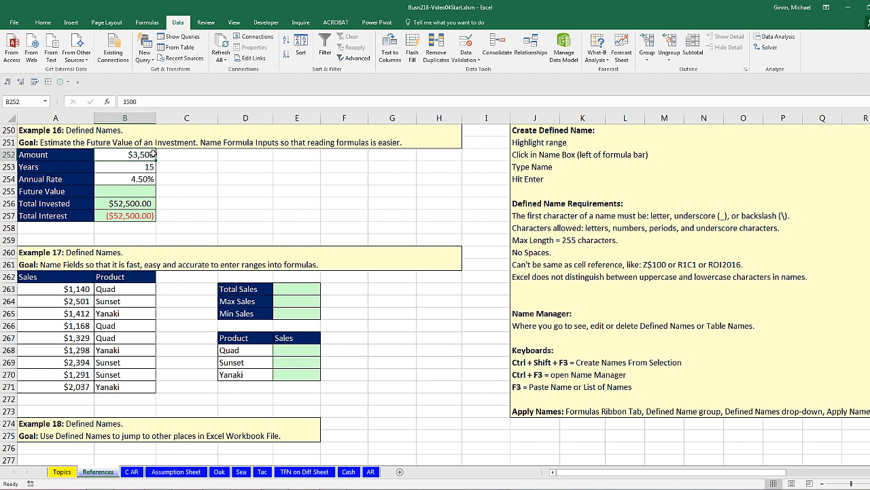
{"action": "left_click", "coordinate": [149, 192]}
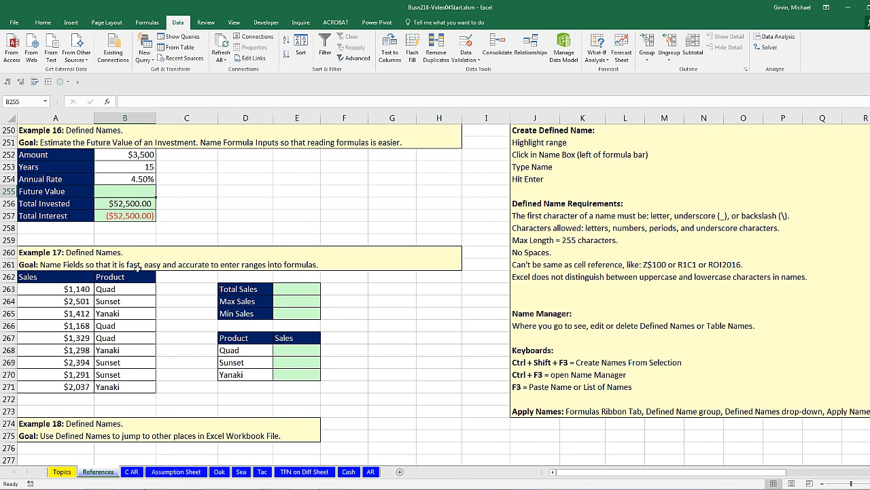
{"action": "left_click", "coordinate": [127, 290]}
{"action": "left_click_drag", "start_coordinate": [127, 290], "coordinate": [139, 387]}
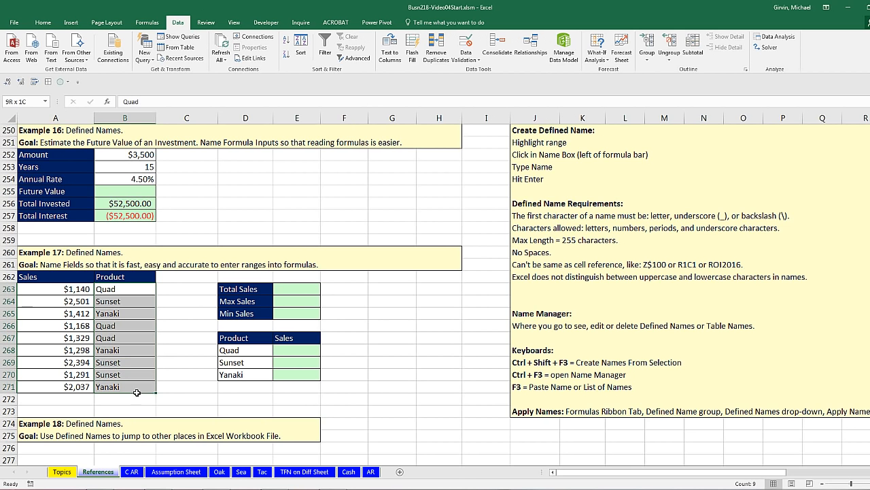
{"action": "left_click", "coordinate": [291, 290]}
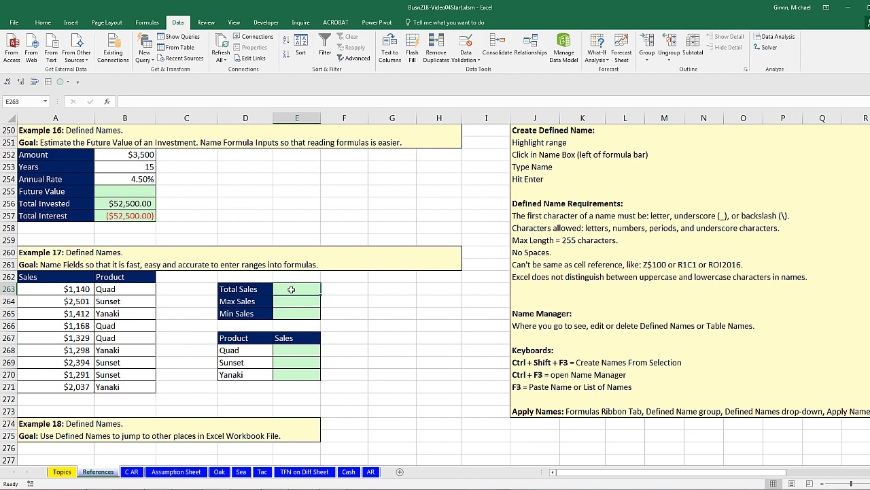
{"action": "left_click", "coordinate": [128, 157]}
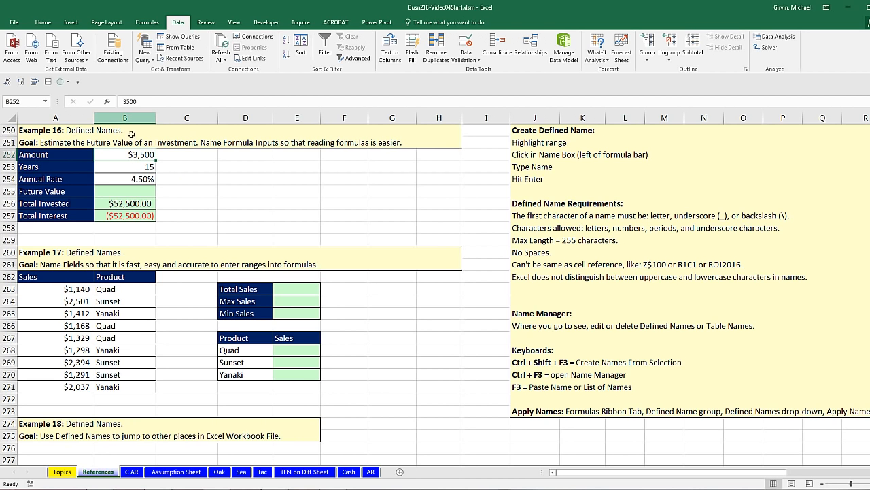
{"action": "left_click_drag", "start_coordinate": [128, 289], "coordinate": [136, 378]}
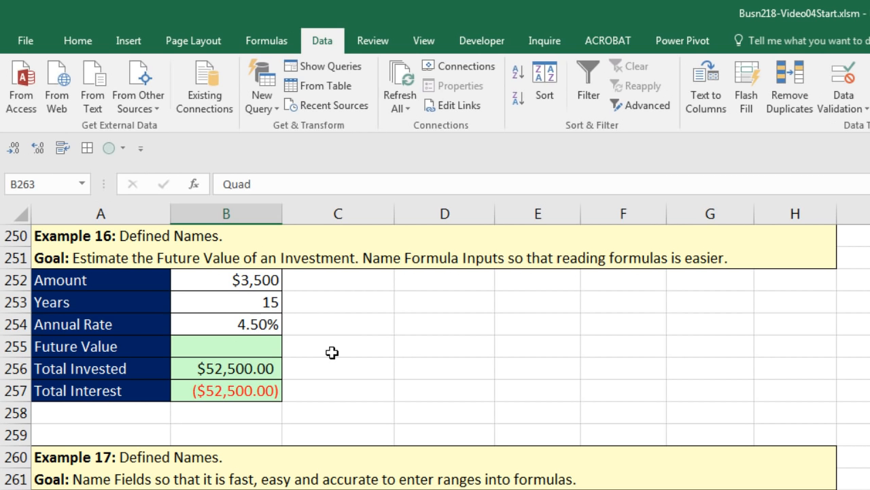
Step: Name the $3,500 cell B252 'Amount' in the Name Box and confirm the name appears
{"action": "left_click", "coordinate": [258, 283]}
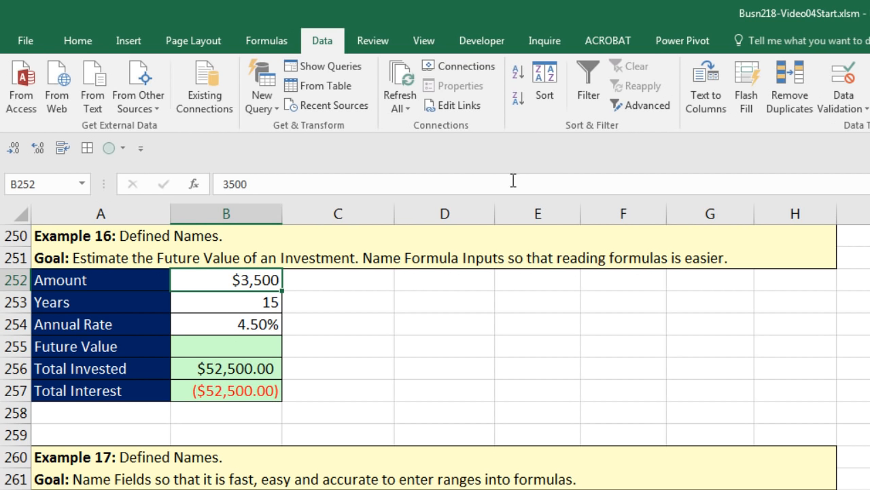
{"action": "left_click", "coordinate": [64, 185]}
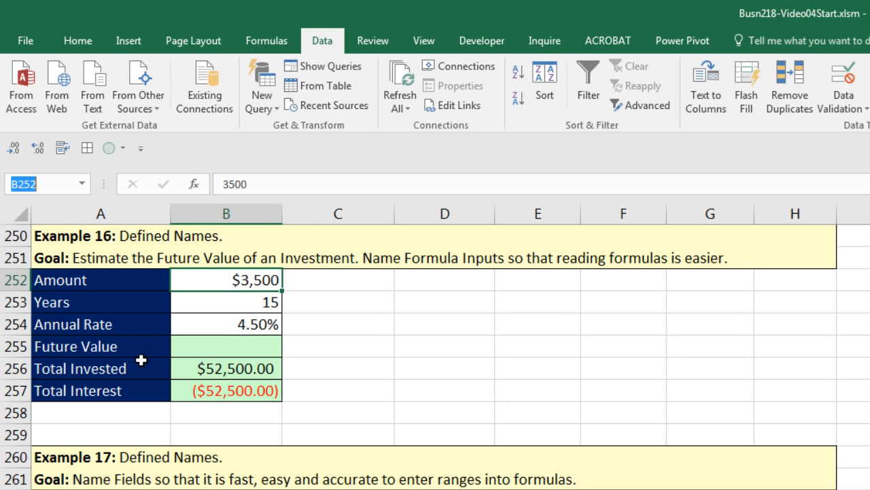
{"action": "type", "text": "Amount"}
{"action": "key", "text": "Return"}
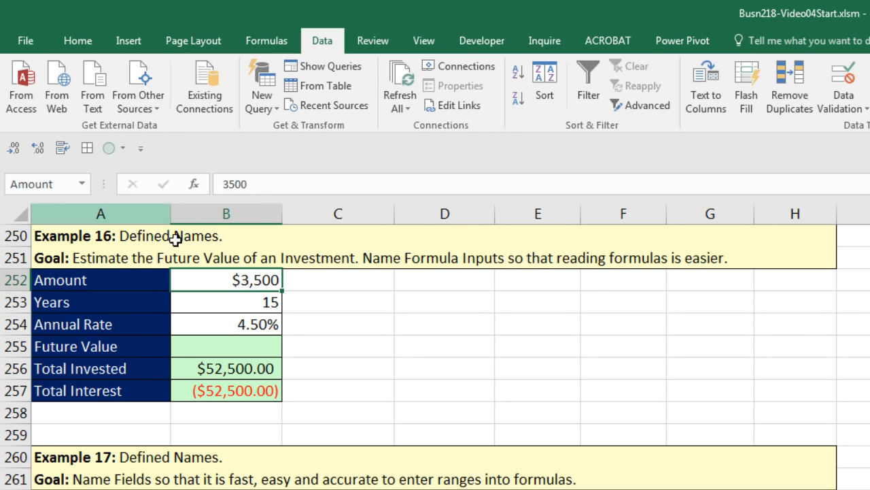
{"action": "left_click", "coordinate": [322, 305]}
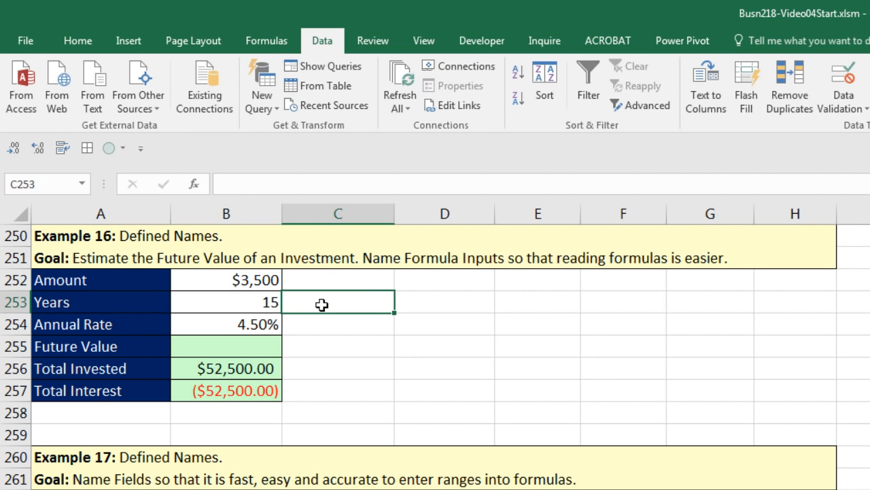
{"action": "left_click", "coordinate": [272, 283]}
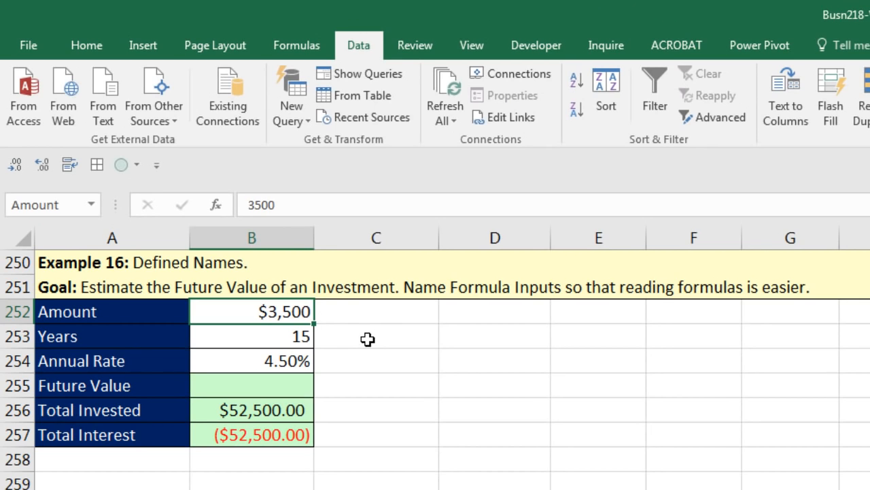
Step: Try naming an empty cell ROE2016 in the Name Box; Excel jumps to that cell address instead
{"action": "left_click", "coordinate": [367, 338]}
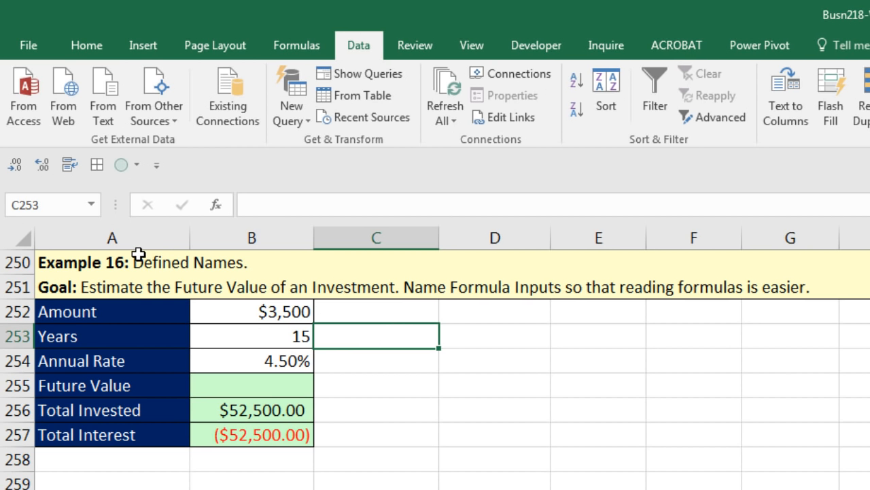
{"action": "left_click", "coordinate": [61, 206]}
{"action": "type", "text": "ROE"}
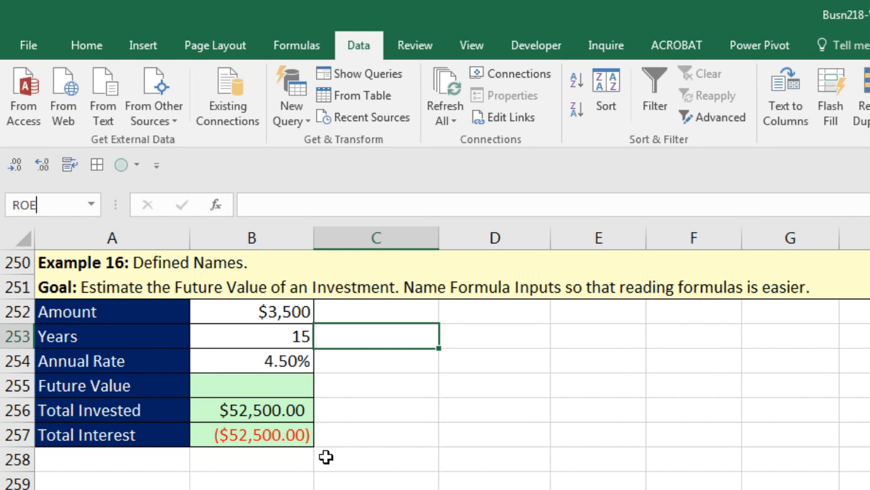
{"action": "type", "text": "2016"}
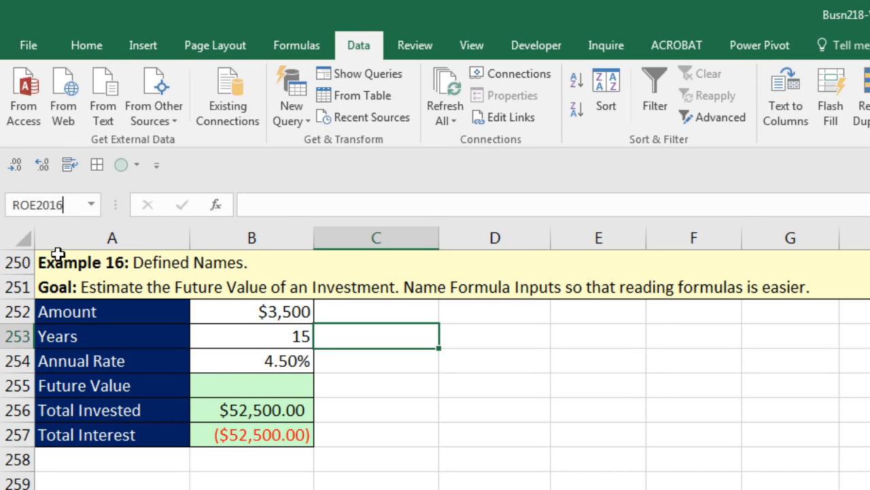
{"action": "key", "text": "Return"}
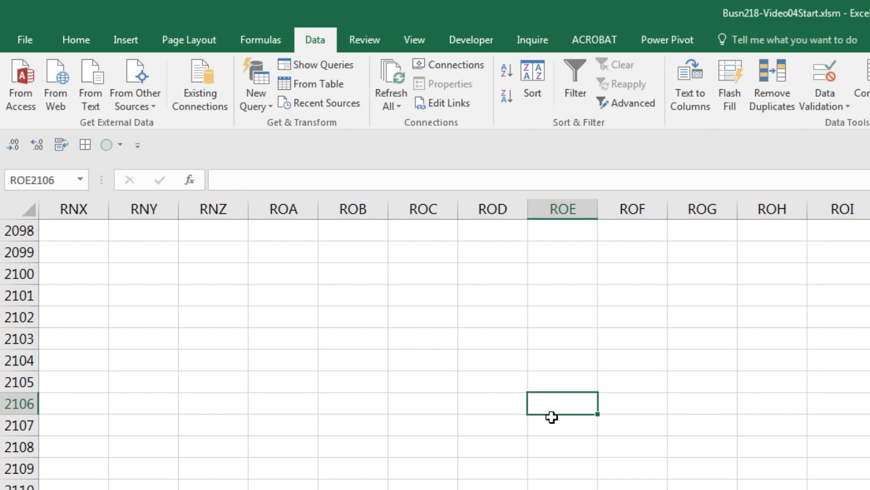
Step: Go to the Amount cell B252 from the Name Box list and bring Example 16 back into view
{"action": "left_click", "coordinate": [80, 181]}
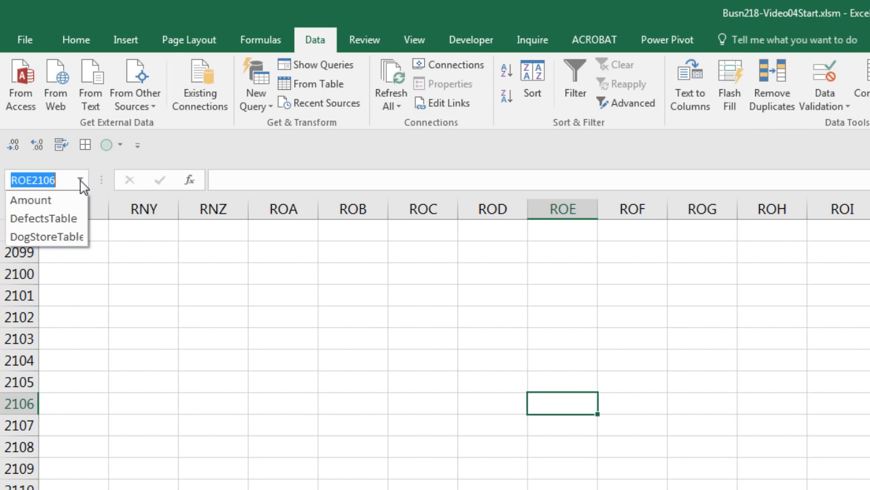
{"action": "left_click", "coordinate": [38, 202]}
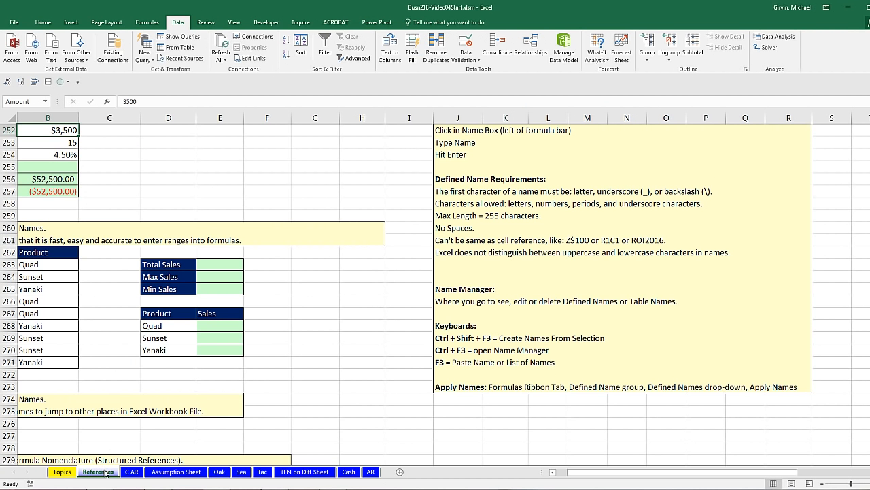
{"action": "scroll", "coordinate": [81, 300], "scroll_direction": "up", "scroll_amount": 2}
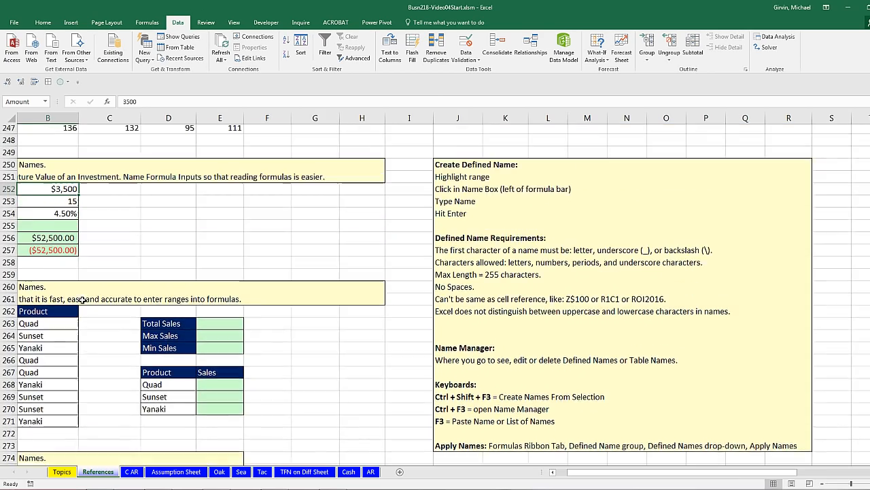
{"action": "left_click_drag", "start_coordinate": [582, 478], "coordinate": [571, 478]}
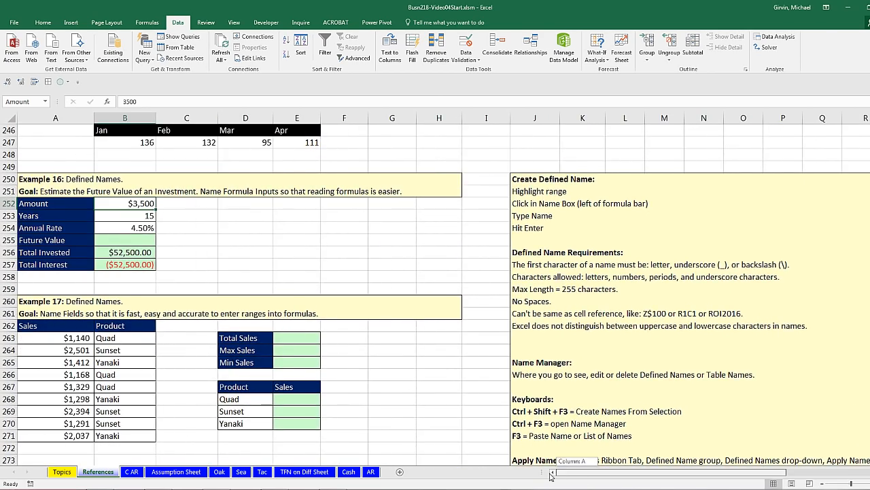
{"action": "scroll", "coordinate": [46, 322], "scroll_direction": "down", "scroll_amount": 5}
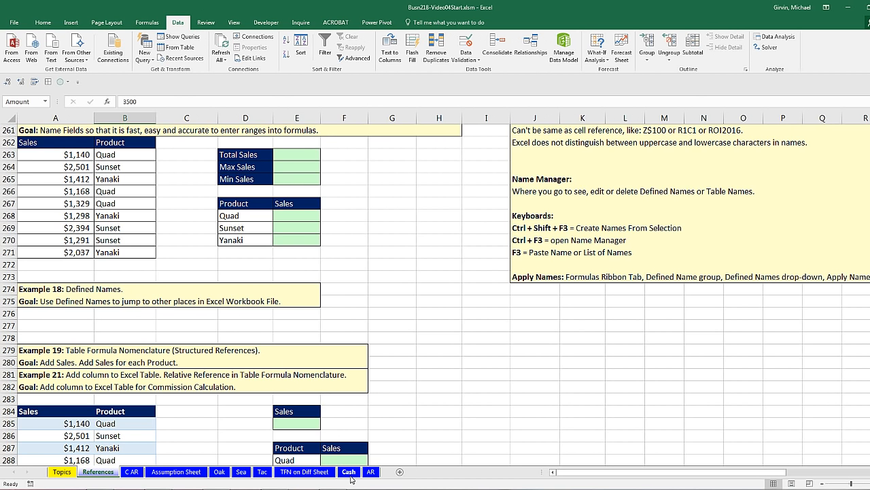
Step: Name the account-number cells on the AR sheet (120) and Cash sheet (100)
{"action": "left_click", "coordinate": [348, 472]}
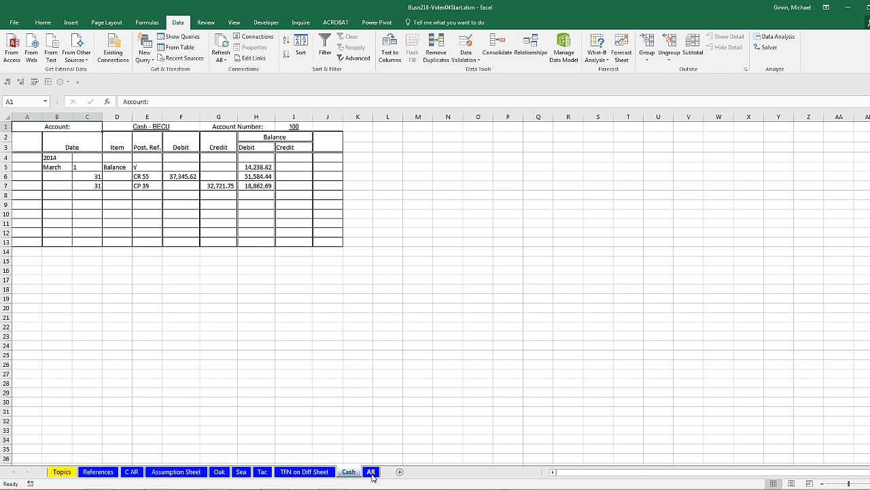
{"action": "left_click", "coordinate": [372, 471]}
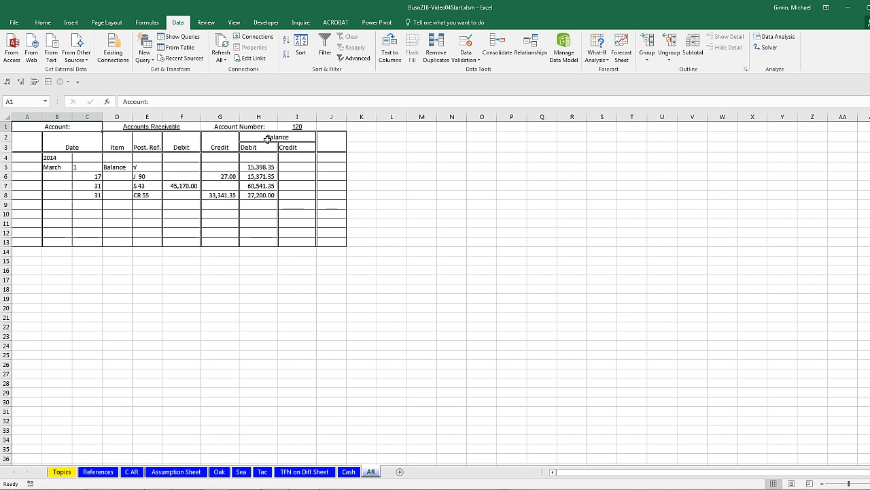
{"action": "left_click", "coordinate": [290, 127]}
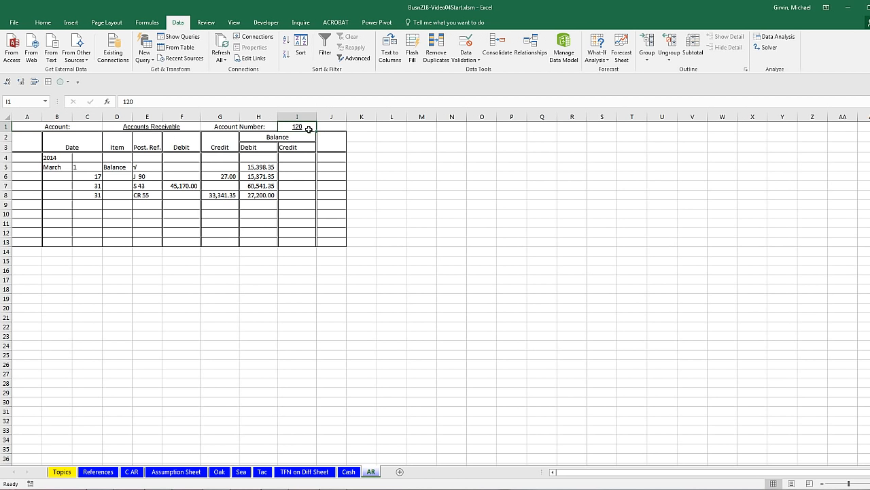
{"action": "left_click", "coordinate": [26, 103]}
{"action": "type", "text": "A"}
{"action": "left_click", "coordinate": [348, 471]}
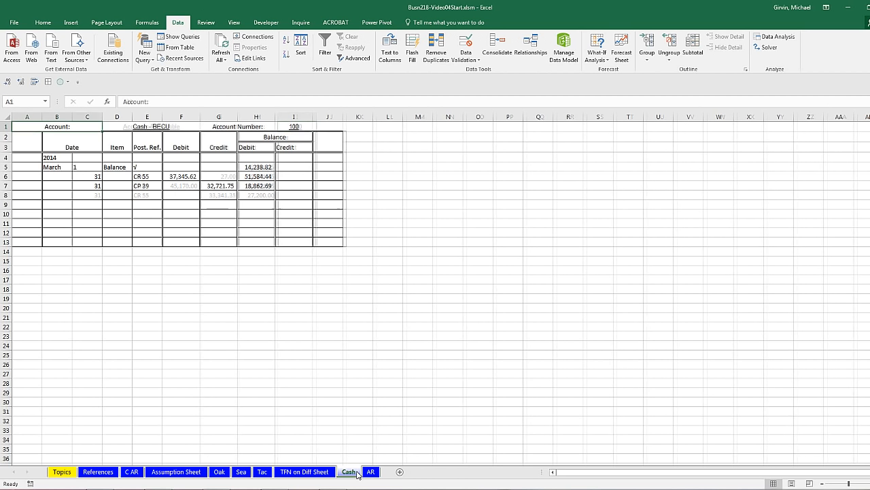
{"action": "left_click", "coordinate": [289, 128]}
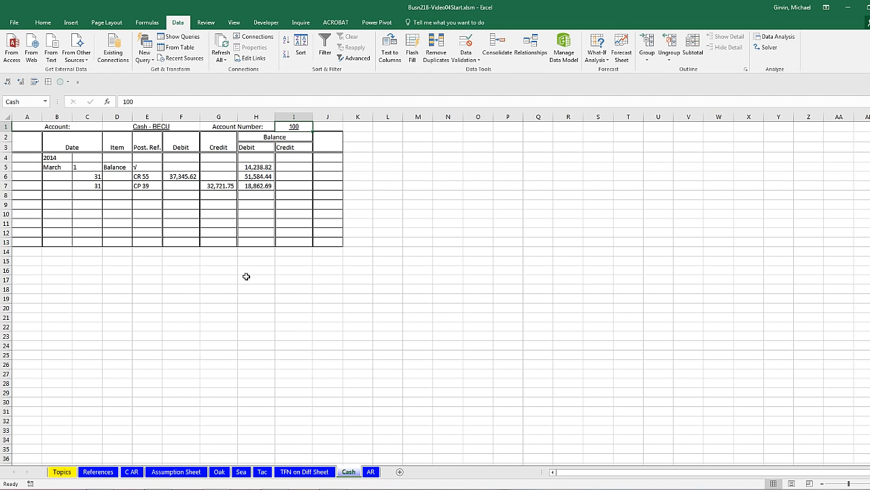
Step: Jump to the AR, Cash and then Amount named cells via the Name Box list
{"action": "left_click", "coordinate": [45, 102]}
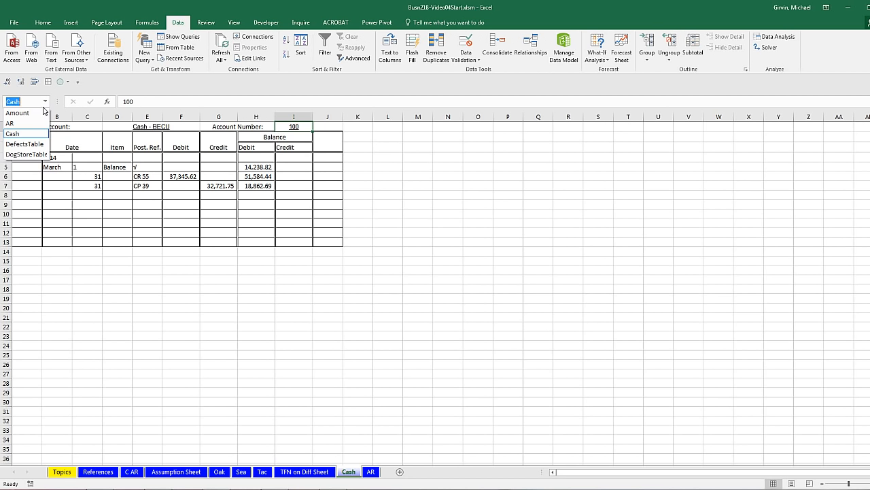
{"action": "left_click", "coordinate": [36, 125]}
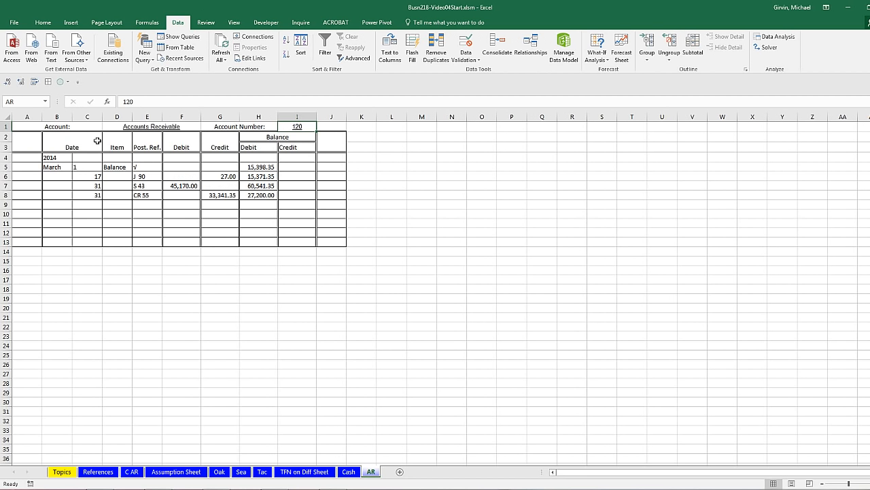
{"action": "left_click", "coordinate": [44, 102]}
{"action": "left_click", "coordinate": [27, 132]}
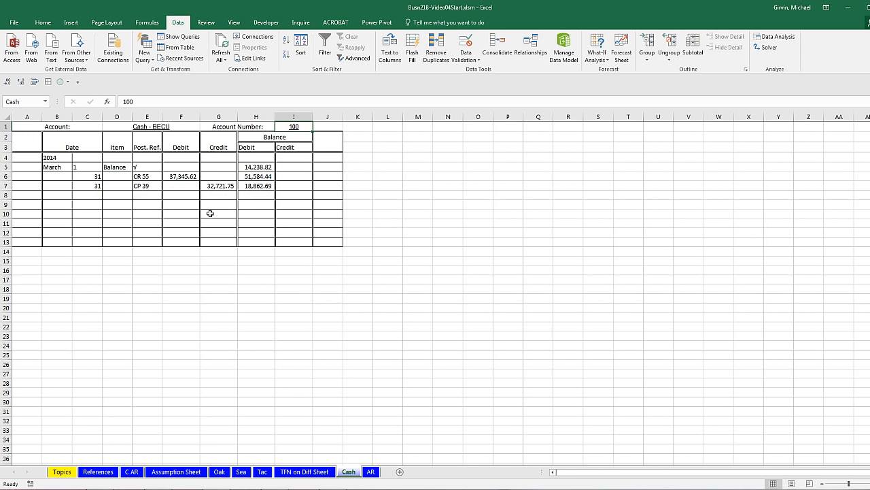
{"action": "left_click", "coordinate": [46, 103]}
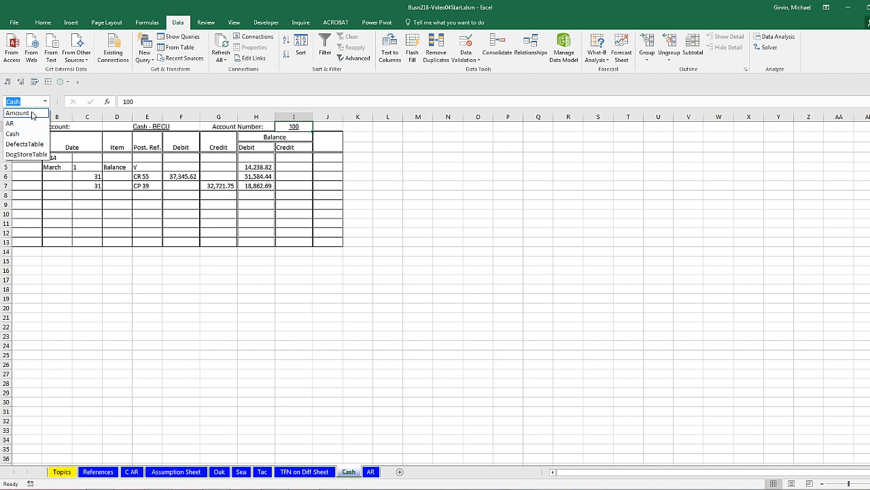
{"action": "left_click", "coordinate": [31, 114]}
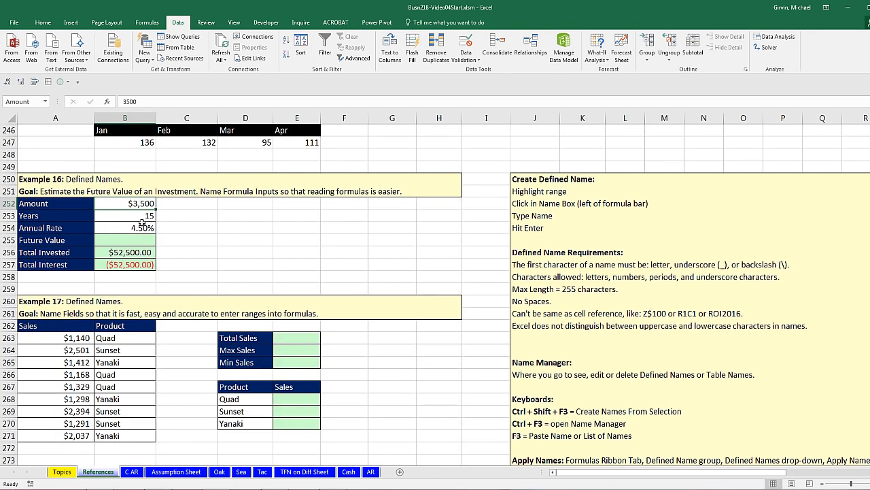
{"action": "scroll", "coordinate": [227, 242], "scroll_direction": "down", "scroll_amount": 2}
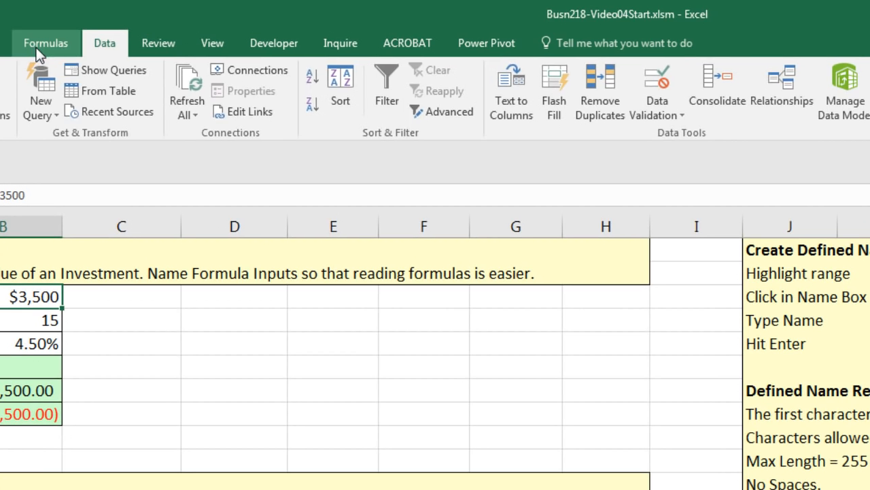
Step: Delete the old Amount name referring to B252 in the Name Manager, then close it
{"action": "left_click", "coordinate": [144, 28]}
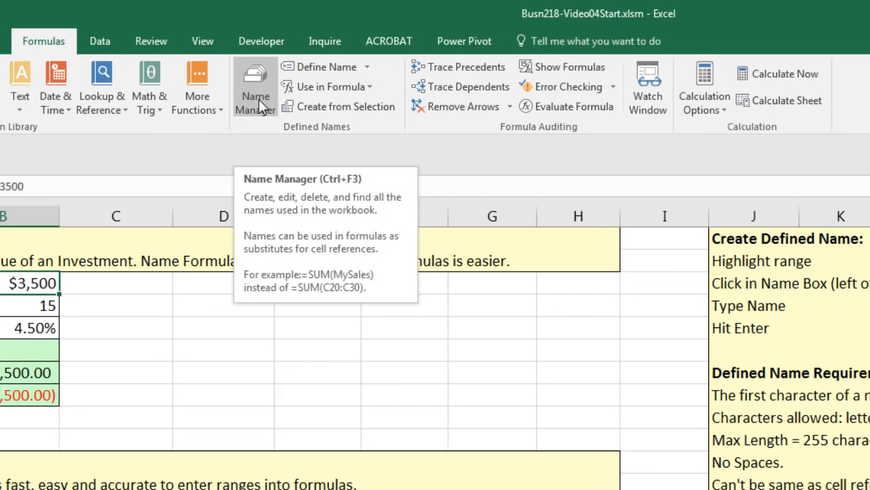
{"action": "left_click", "coordinate": [271, 104]}
{"action": "left_click", "coordinate": [221, 91]}
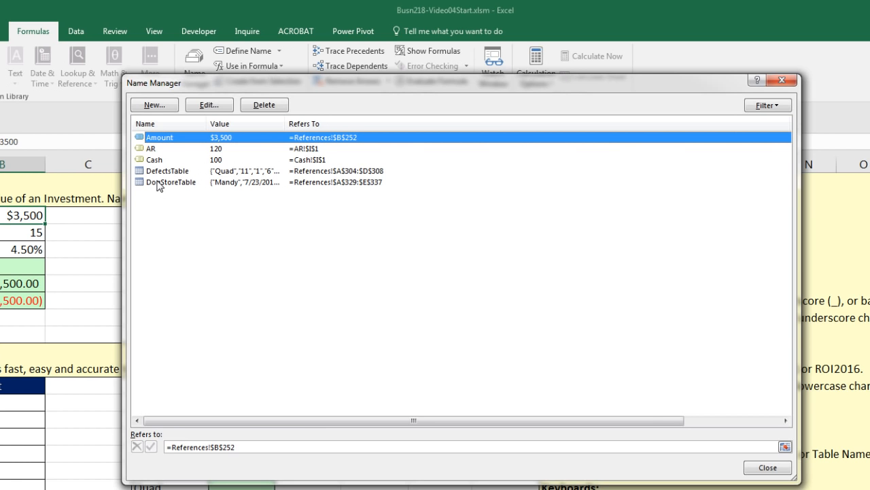
{"action": "left_click_drag", "start_coordinate": [286, 123], "coordinate": [381, 126]}
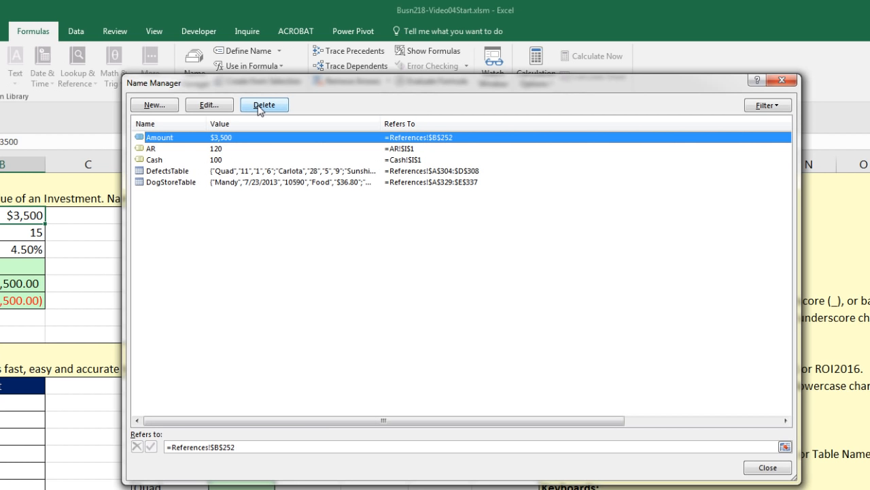
{"action": "left_click", "coordinate": [210, 105]}
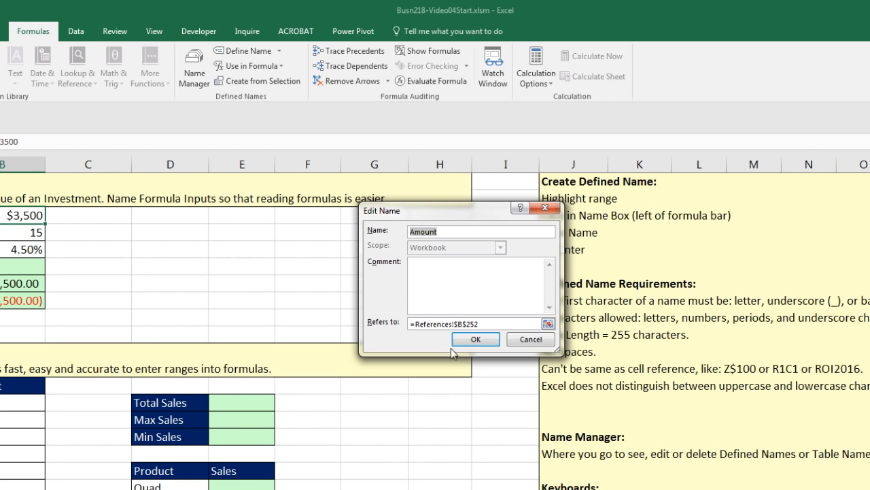
{"action": "left_click", "coordinate": [473, 338]}
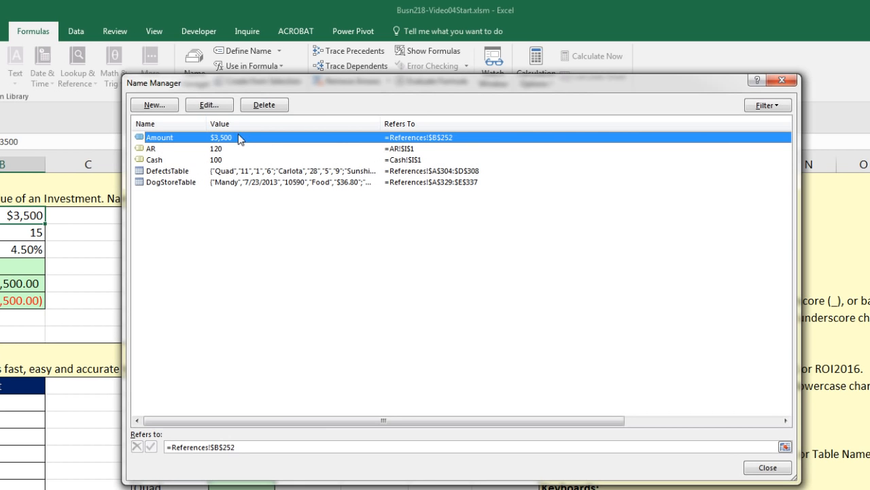
{"action": "left_click", "coordinate": [265, 105]}
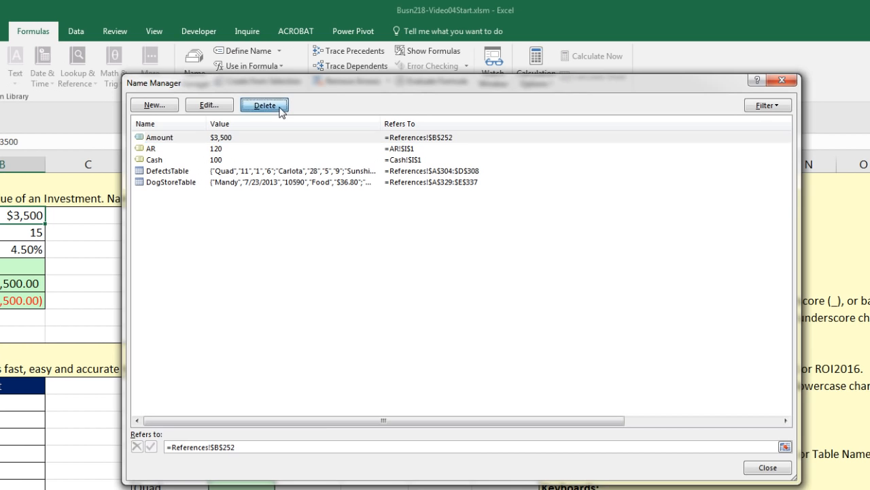
{"action": "left_click", "coordinate": [436, 382]}
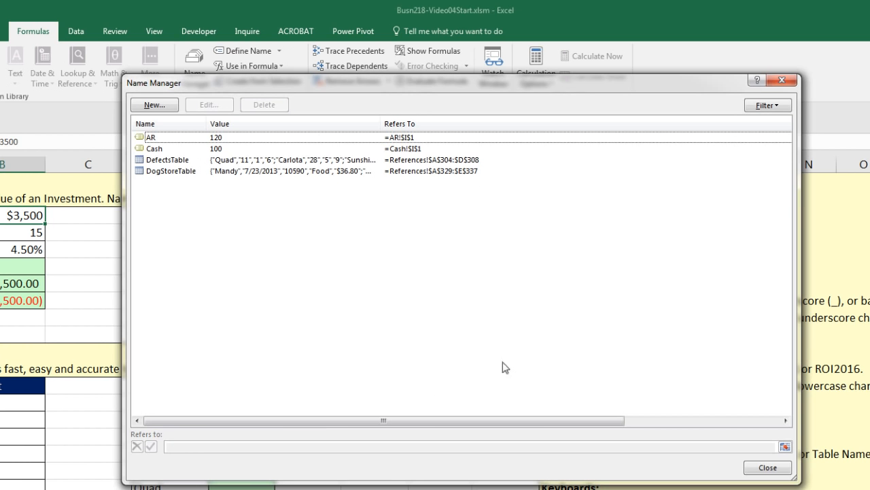
{"action": "left_click", "coordinate": [780, 80]}
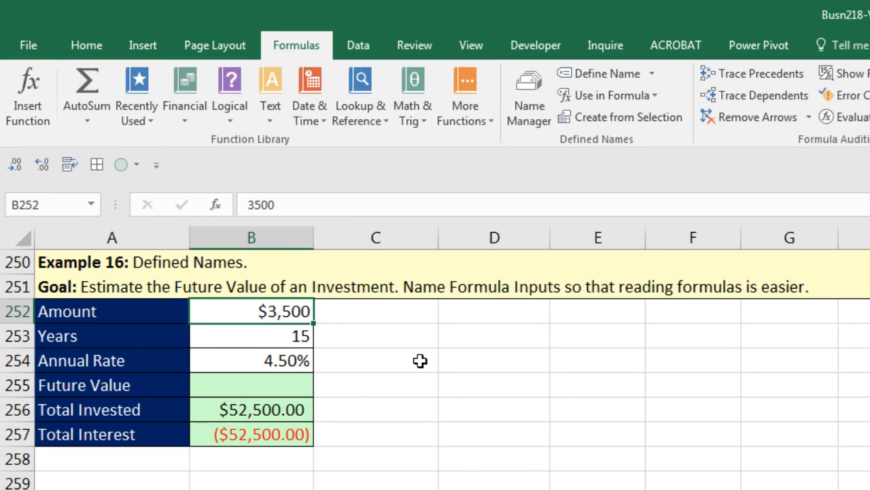
Step: Select the labels and values A252:B254 (Amount, Years, Annual Rate)
{"action": "left_click", "coordinate": [280, 301]}
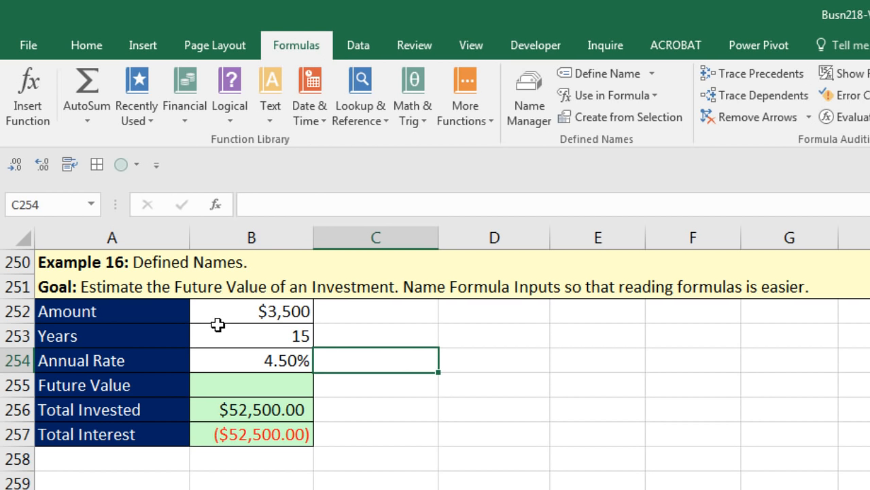
{"action": "left_click", "coordinate": [239, 316]}
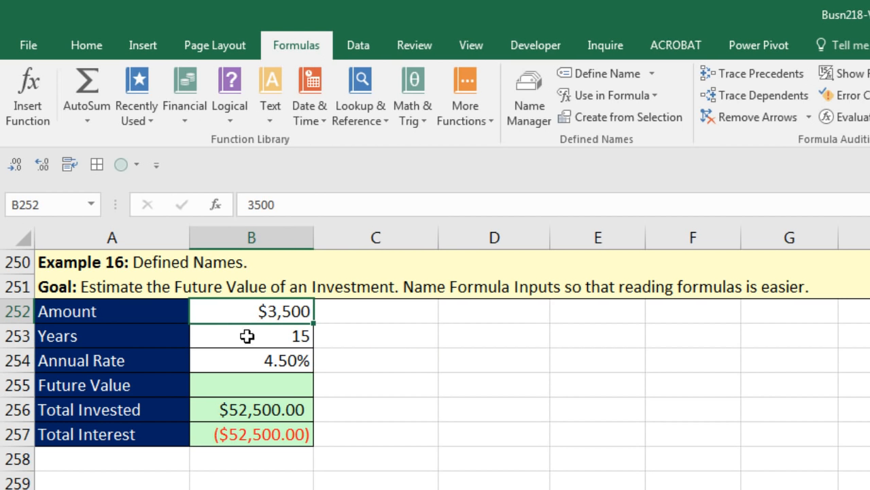
{"action": "left_click", "coordinate": [246, 340]}
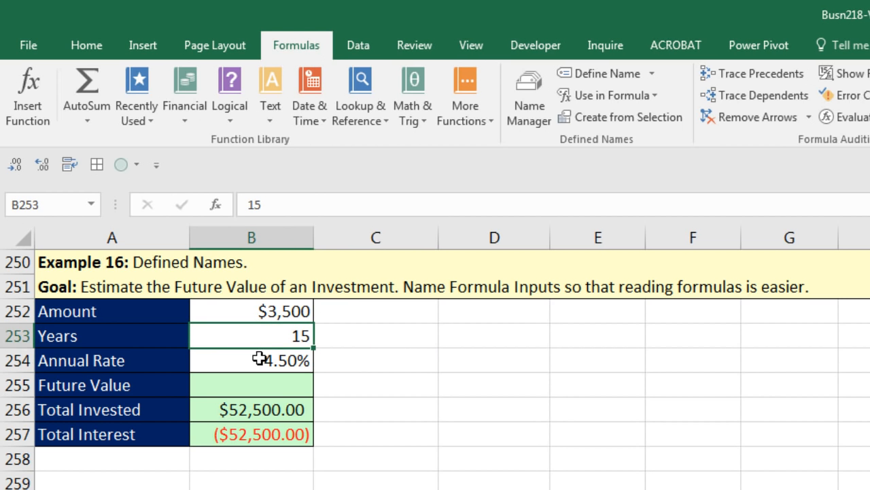
{"action": "left_click", "coordinate": [259, 359]}
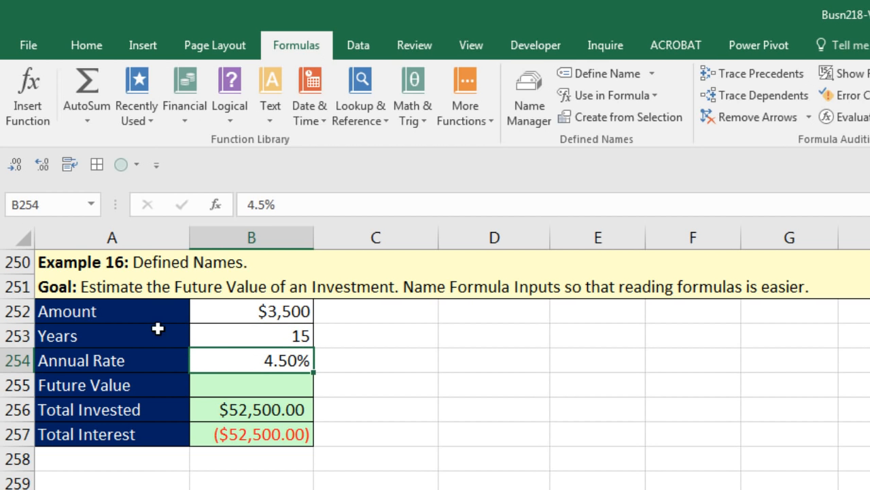
{"action": "left_click_drag", "start_coordinate": [128, 310], "coordinate": [133, 355]}
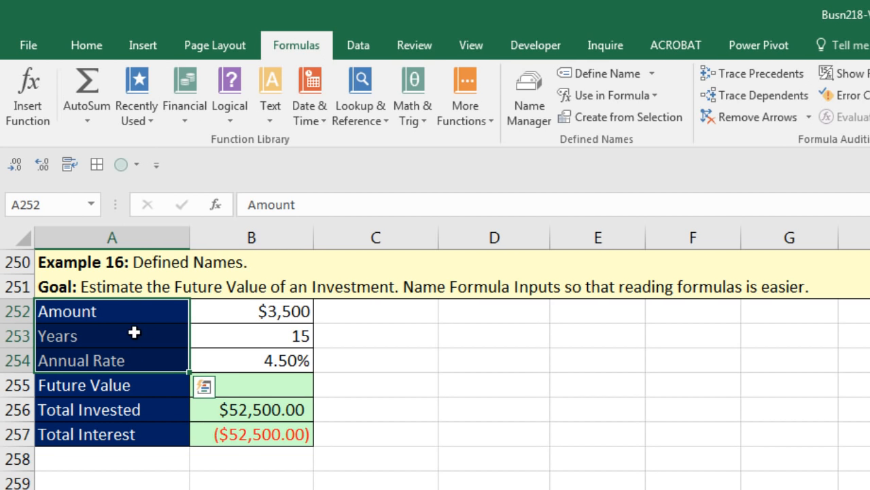
{"action": "left_click", "coordinate": [300, 362], "text": "shift"}
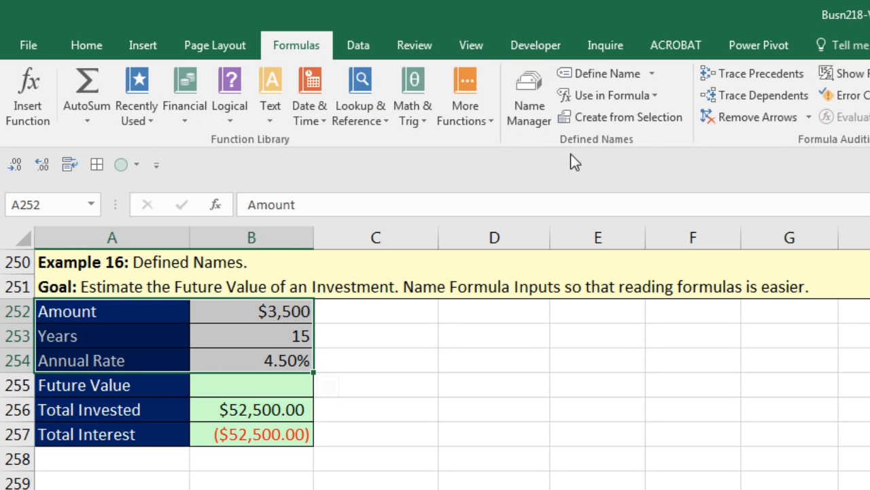
Step: Create names from the selection using the Left column option only, then review the name list
{"action": "left_click", "coordinate": [613, 122]}
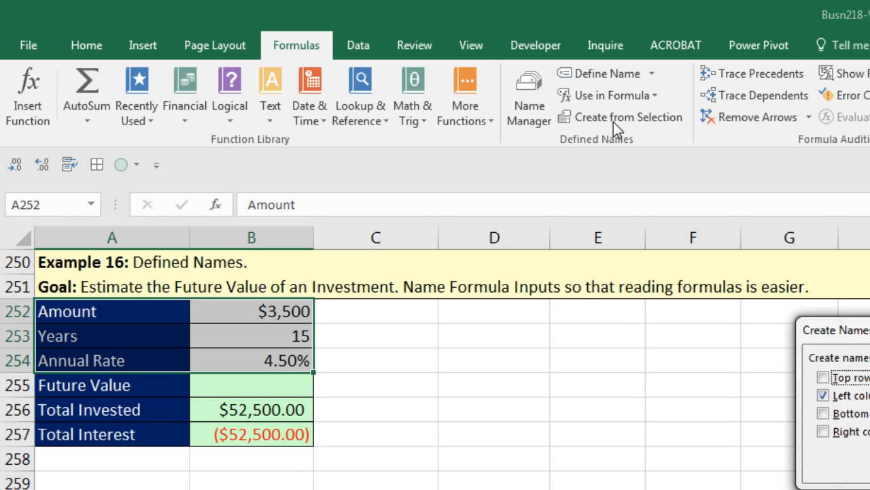
{"action": "left_click_drag", "start_coordinate": [867, 331], "coordinate": [414, 267]}
{"action": "left_click", "coordinate": [364, 368]}
{"action": "left_click", "coordinate": [364, 351]}
{"action": "left_click", "coordinate": [364, 351]}
{"action": "left_click", "coordinate": [365, 368]}
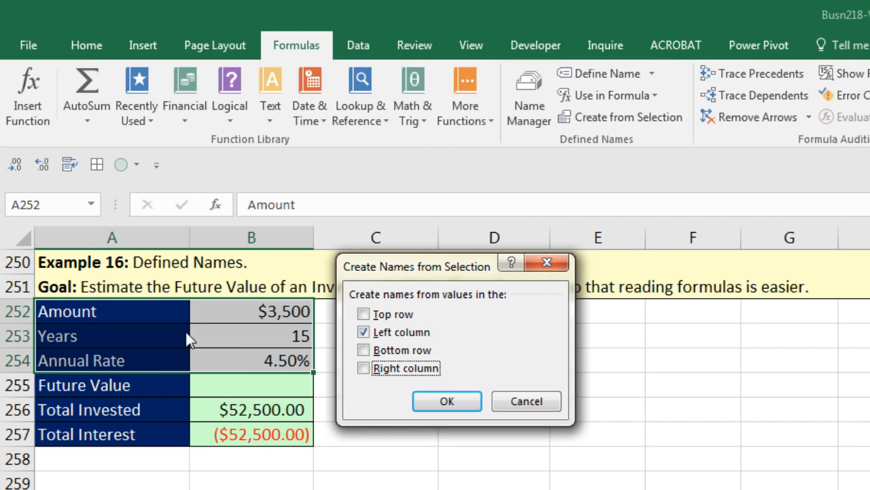
{"action": "left_click", "coordinate": [434, 402]}
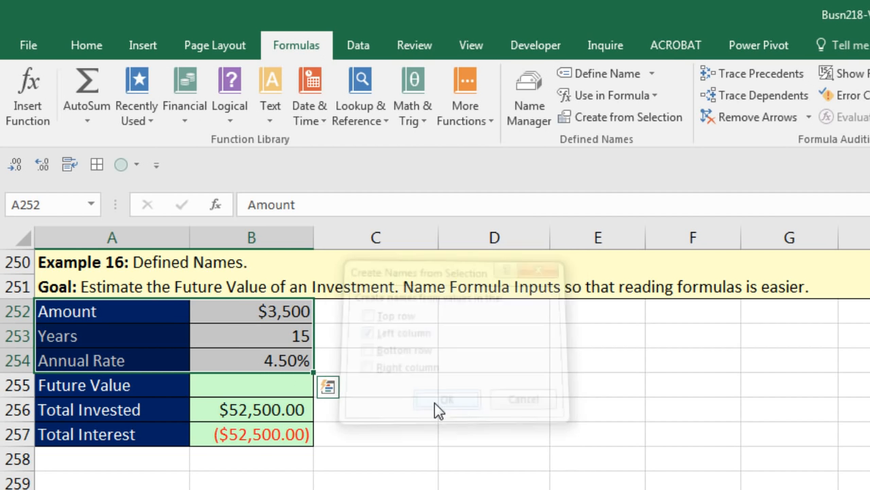
{"action": "left_click", "coordinate": [91, 204]}
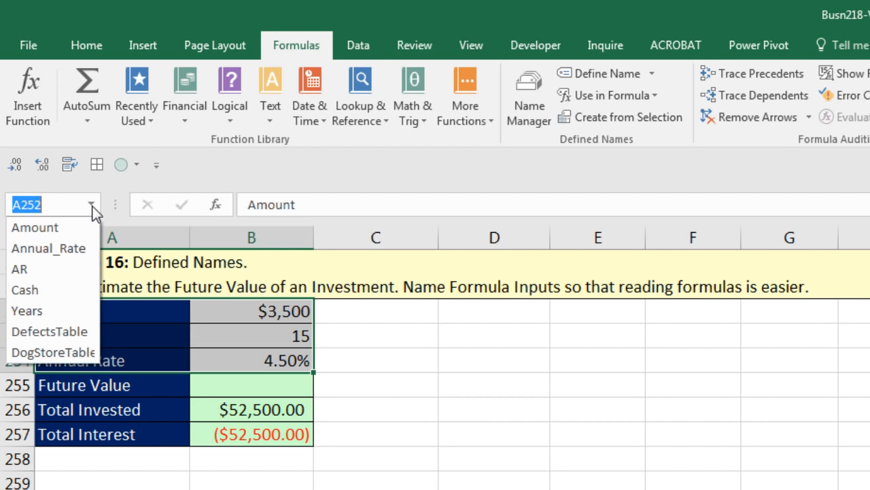
{"action": "left_click", "coordinate": [80, 227]}
{"action": "left_click", "coordinate": [92, 205]}
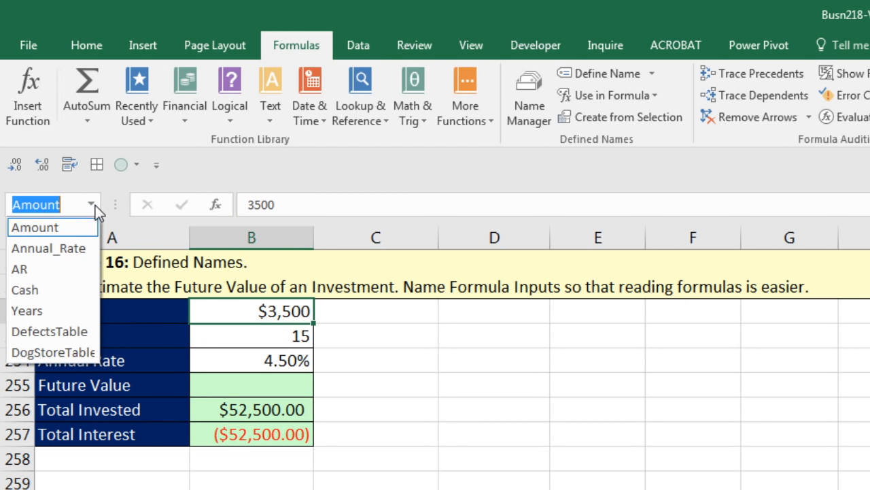
{"action": "left_click", "coordinate": [55, 254]}
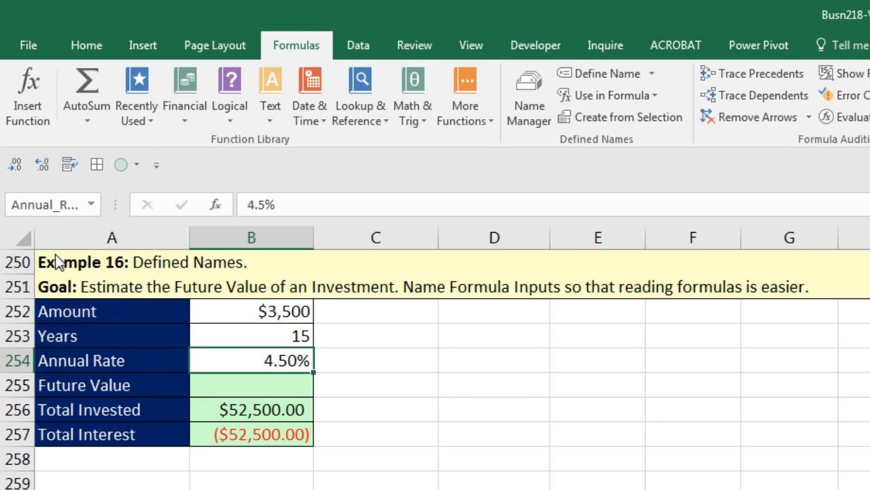
{"action": "left_click", "coordinate": [92, 205]}
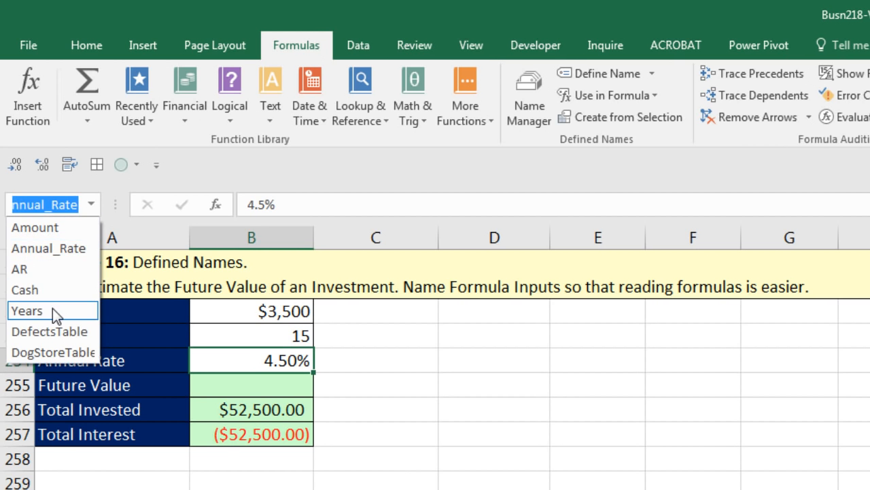
{"action": "left_click", "coordinate": [52, 310]}
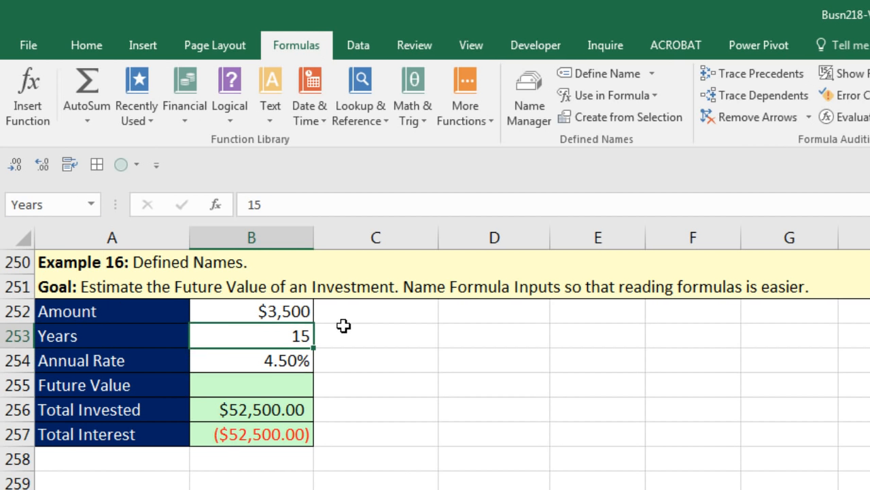
{"action": "left_click", "coordinate": [292, 388]}
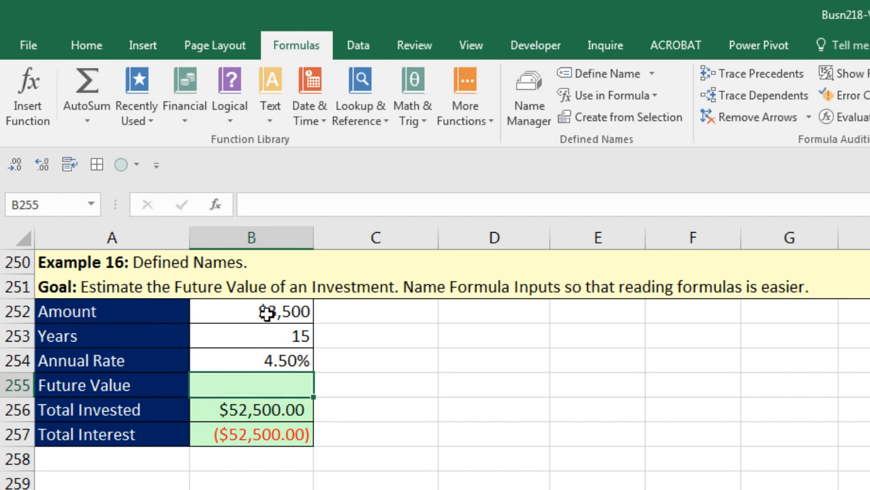
{"action": "left_click_drag", "start_coordinate": [265, 312], "coordinate": [138, 351]}
{"action": "left_click", "coordinate": [234, 382]}
Step: In B255, start =FV with the named cells B254, B253 and B252 as rate, periods and payment
{"action": "type", "text": "="}
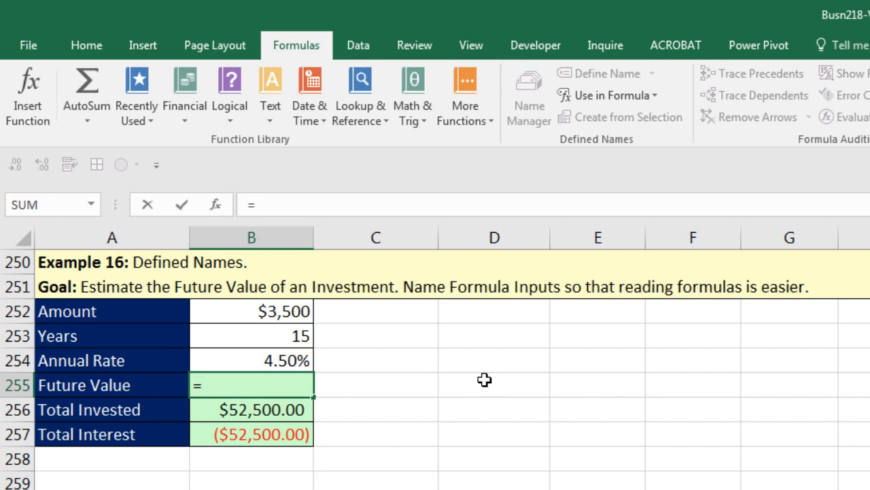
{"action": "type", "text": "fv"}
{"action": "key", "text": "Tab"}
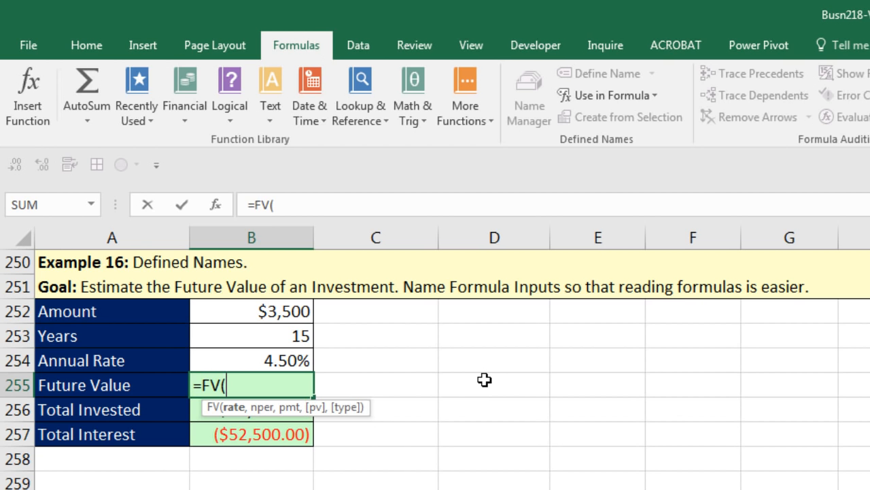
{"action": "left_click", "coordinate": [296, 360]}
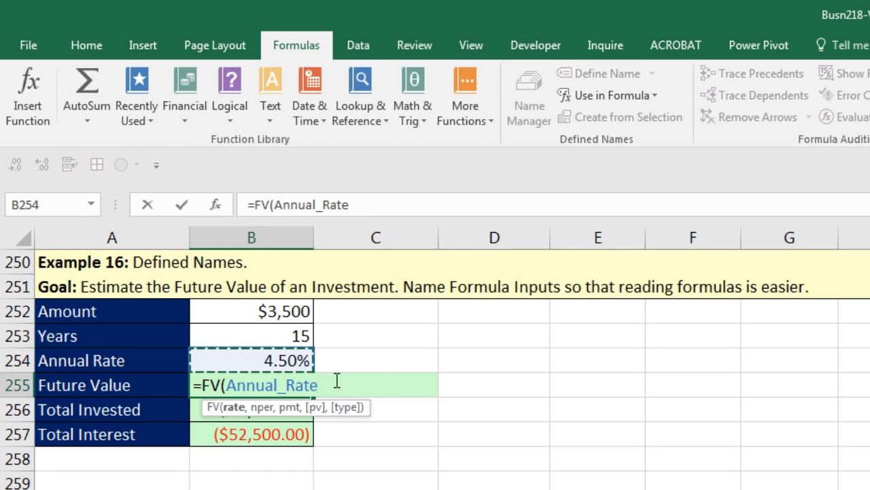
{"action": "type", "text": ","}
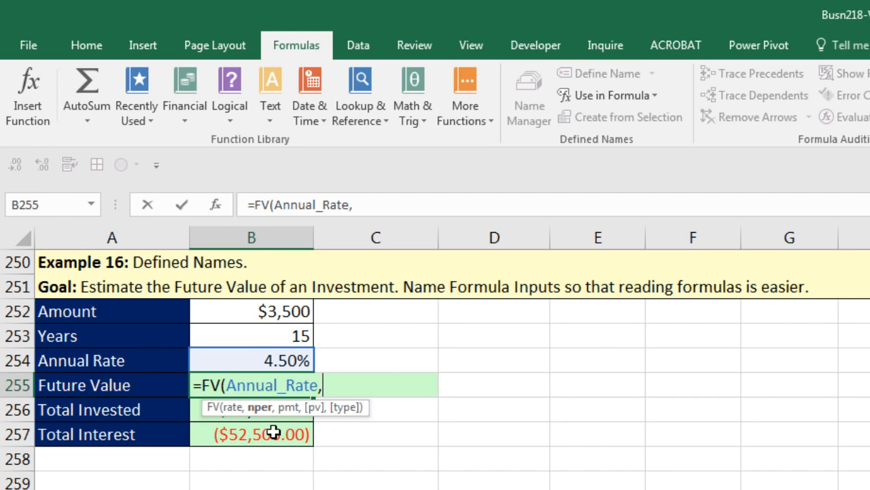
{"action": "left_click", "coordinate": [296, 335]}
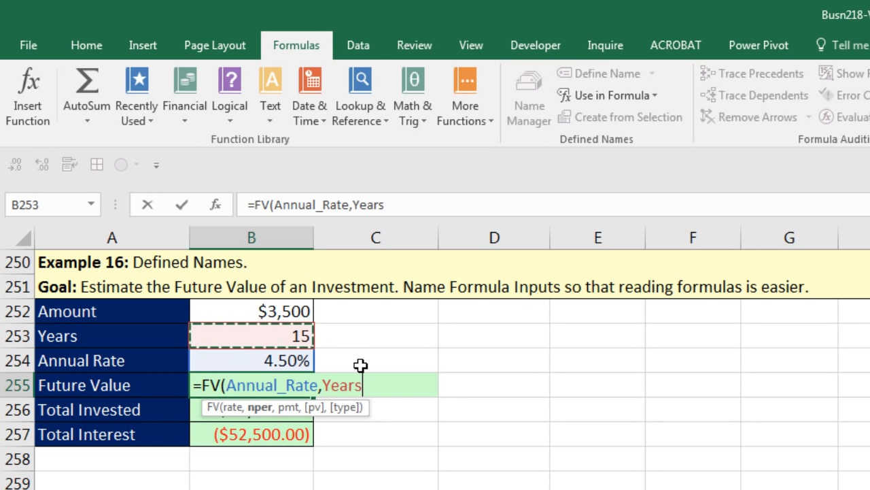
{"action": "type", "text": ","}
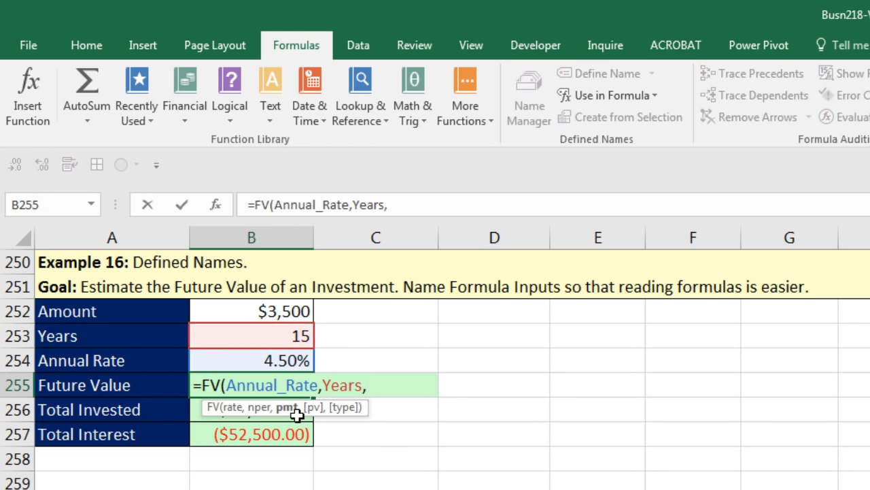
{"action": "left_click", "coordinate": [300, 312]}
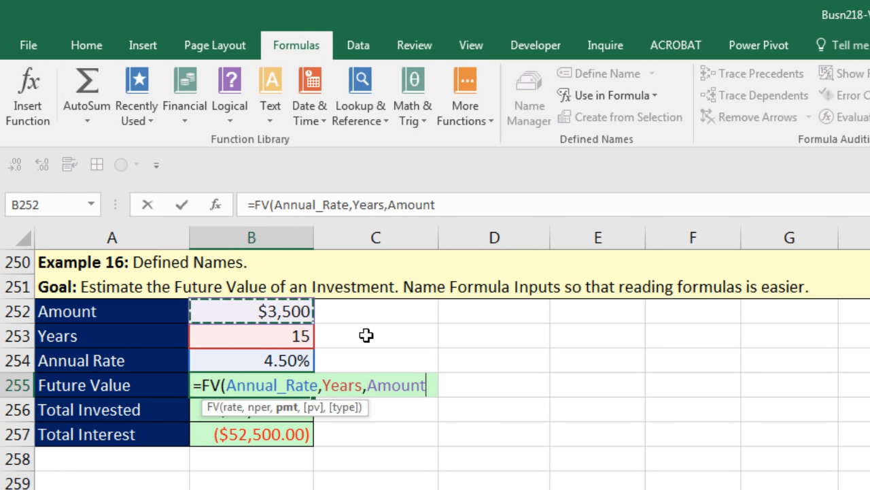
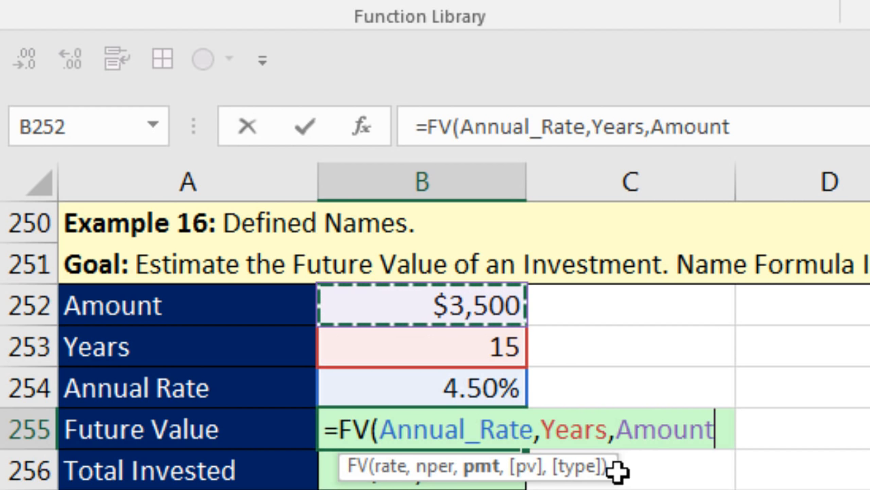
Step: Complete B255 as =FV(Annual_Rate,Years,-Amount) so Future Value shows $72,744.19
{"action": "type", "text": ")"}
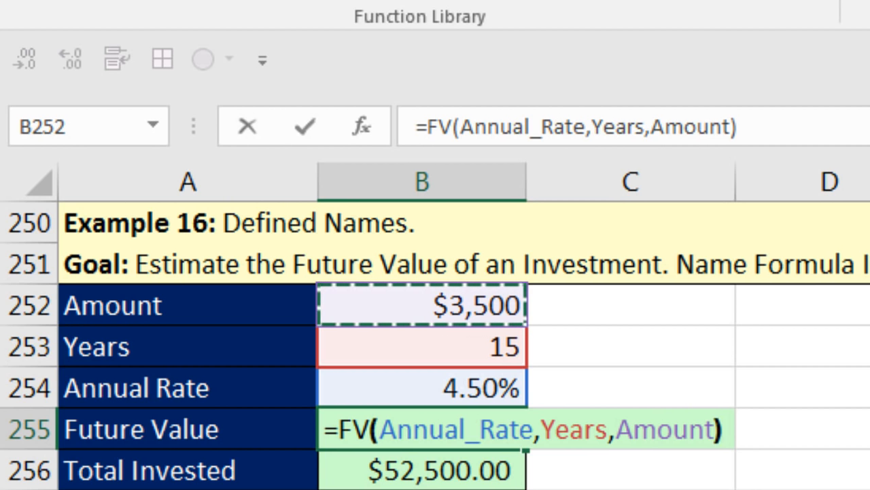
{"action": "left_click", "coordinate": [621, 429]}
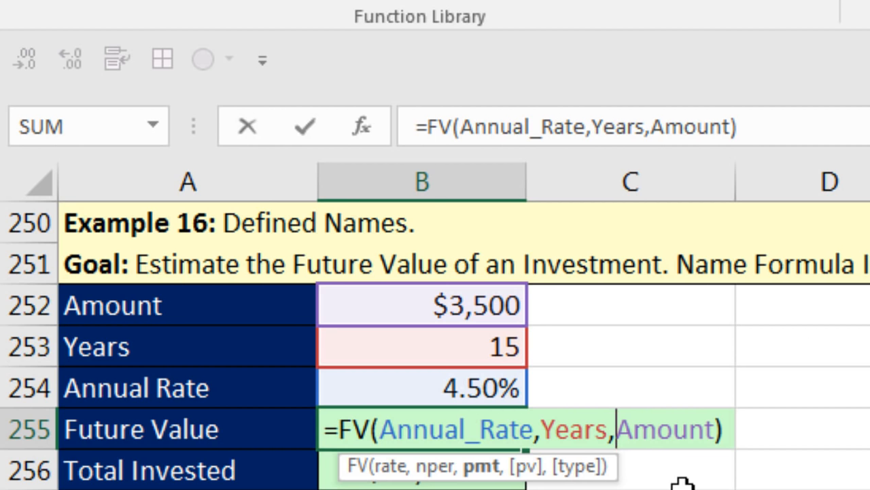
{"action": "type", "text": "-"}
{"action": "key", "text": "Return"}
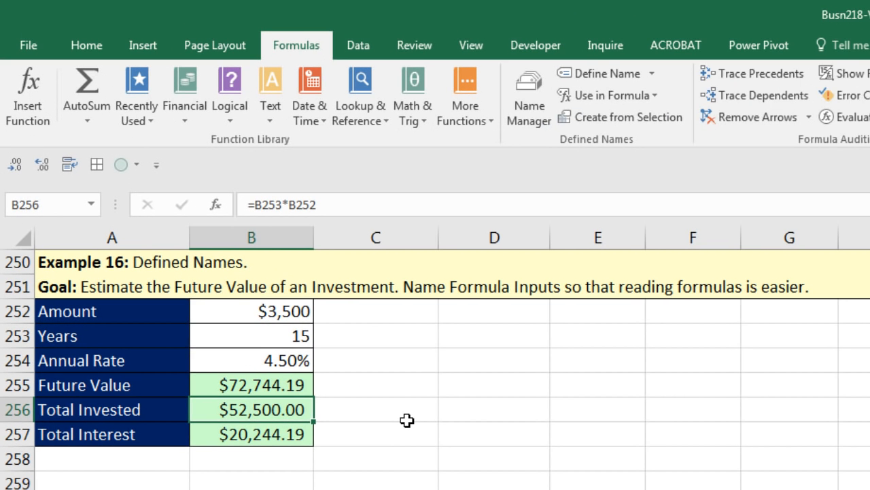
Step: Review the existing Total Invested and Total Interest formulas in B256 and B257
{"action": "key", "text": "F2"}
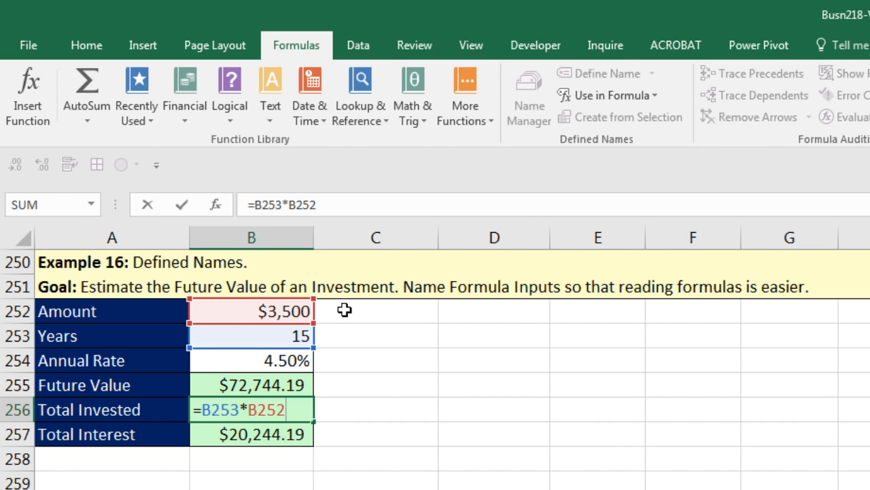
{"action": "key", "text": "ctrl+Return"}
{"action": "left_click", "coordinate": [283, 435]}
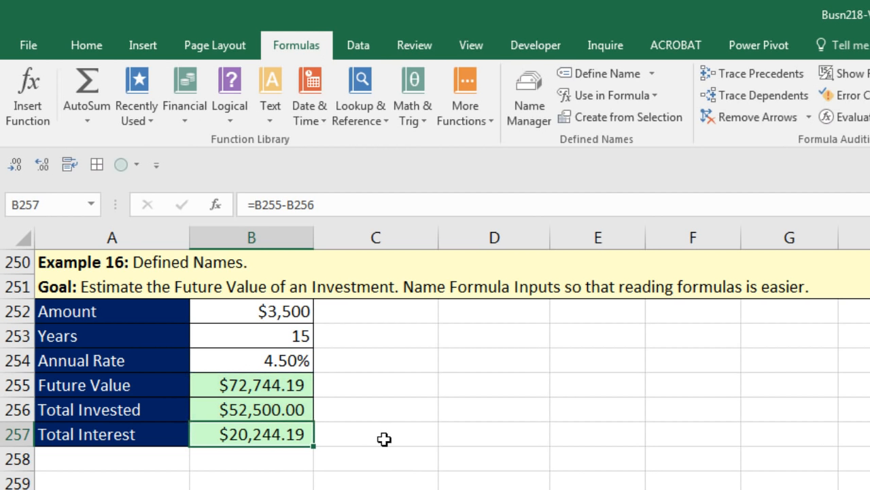
Step: Apply the defined names to B256:B257 so Total Invested becomes =Years*Amount
{"action": "left_click_drag", "start_coordinate": [287, 412], "coordinate": [291, 435]}
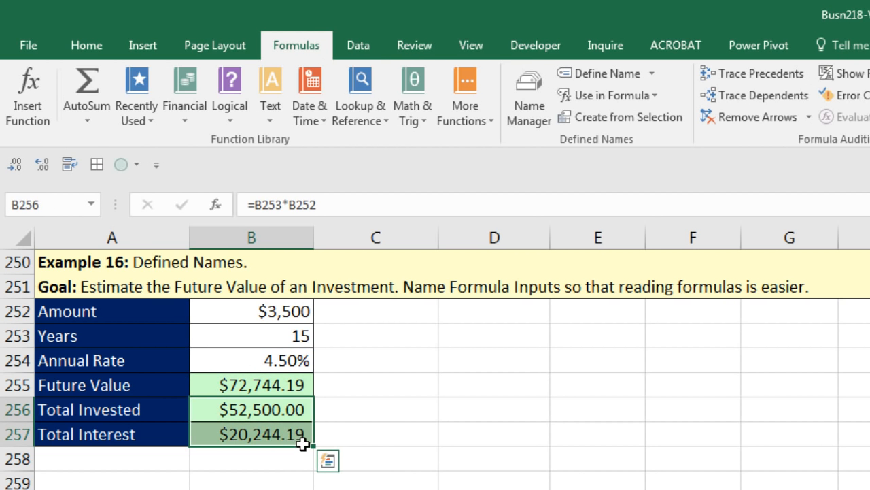
{"action": "left_click", "coordinate": [653, 77]}
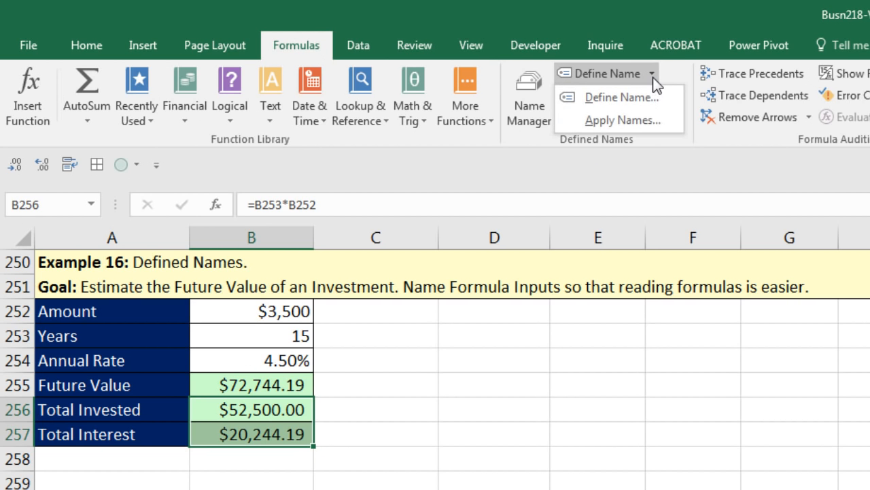
{"action": "left_click", "coordinate": [636, 130]}
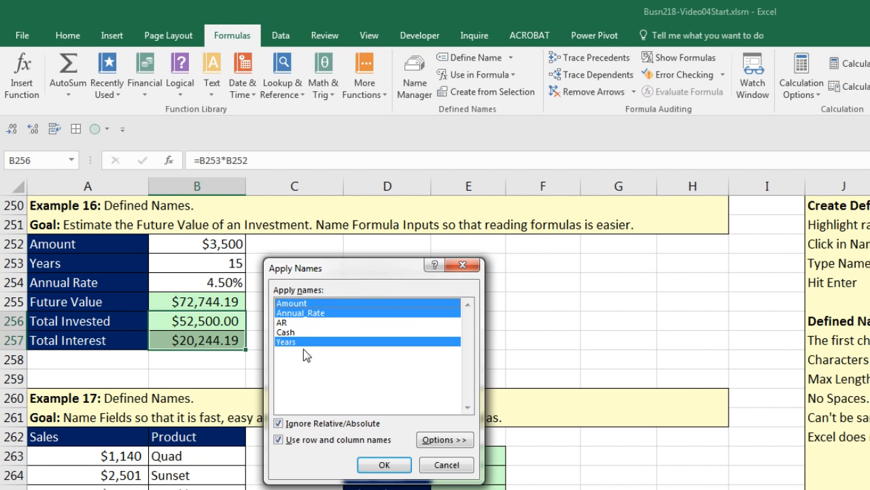
{"action": "left_click", "coordinate": [384, 466]}
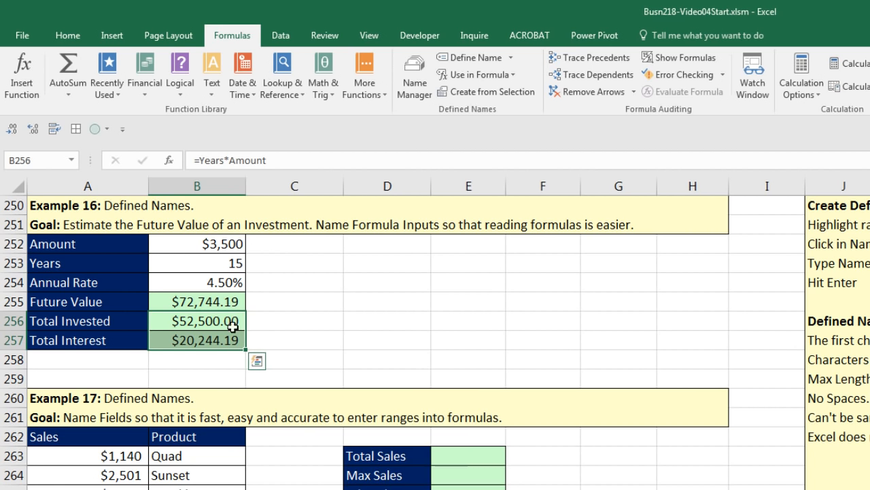
Step: Confirm B256 reads =Years*Amount and B257 still reads =B255-B256
{"action": "double_click", "coordinate": [227, 322]}
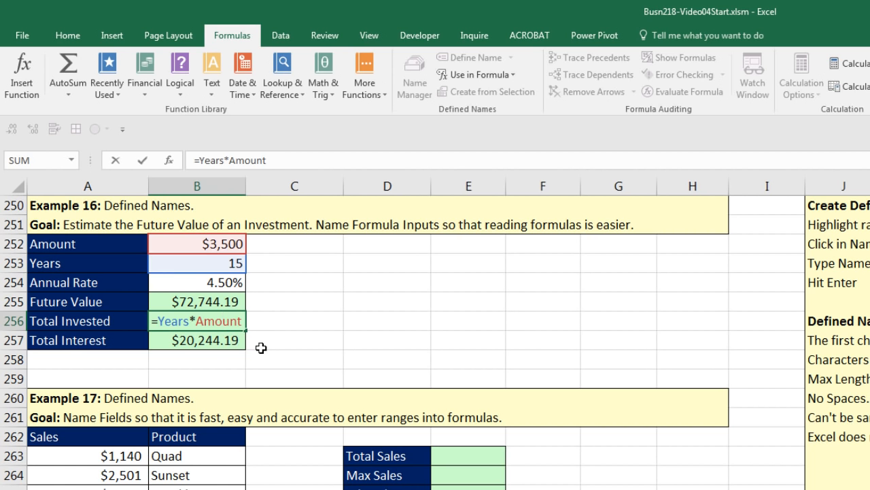
{"action": "key", "text": "ctrl+Return"}
{"action": "left_click", "coordinate": [202, 344]}
{"action": "key", "text": "F2"}
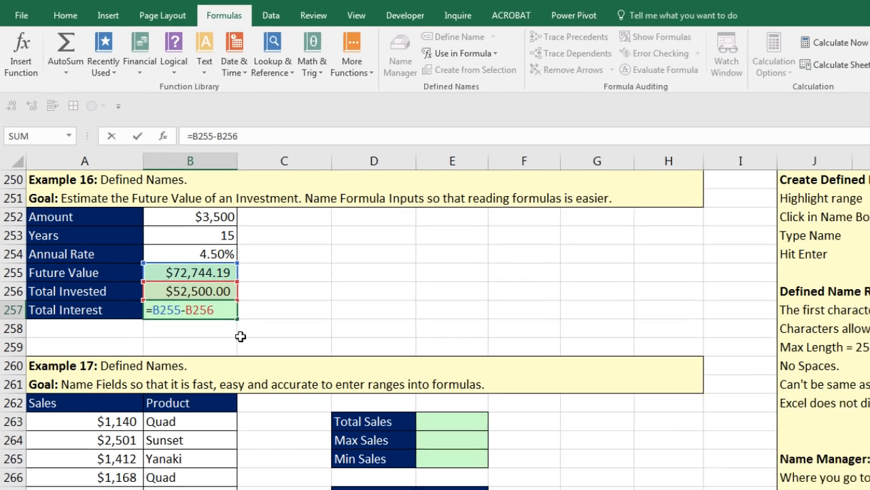
{"action": "key", "text": "ctrl+Return"}
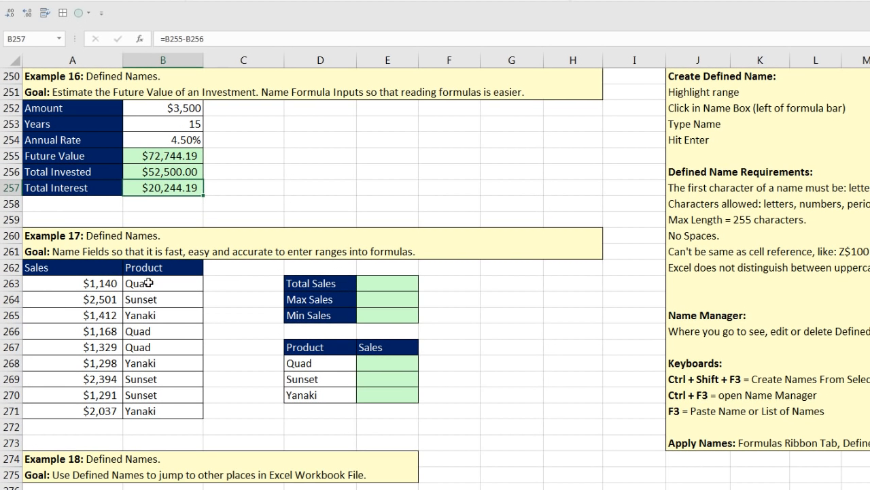
Step: Create names from the top row of A262:B271, giving Sales and Product ranges
{"action": "left_click_drag", "start_coordinate": [61, 272], "coordinate": [174, 411]}
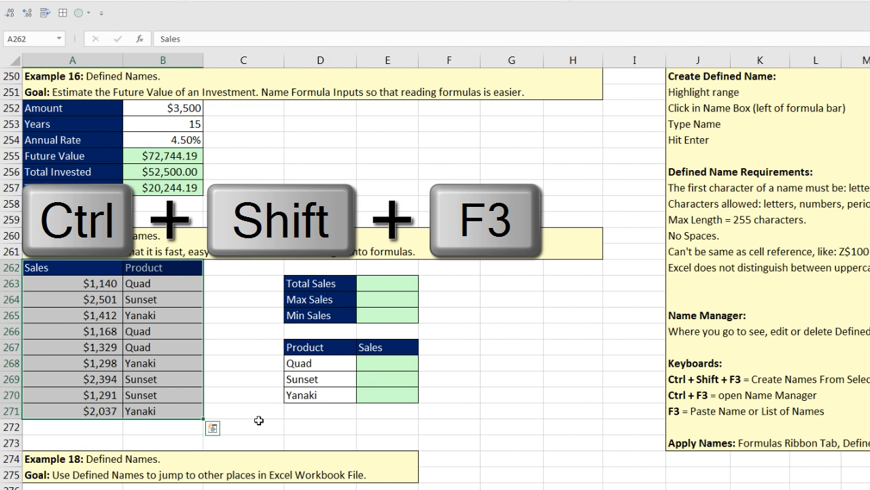
{"action": "key", "text": "ctrl+shift+F3"}
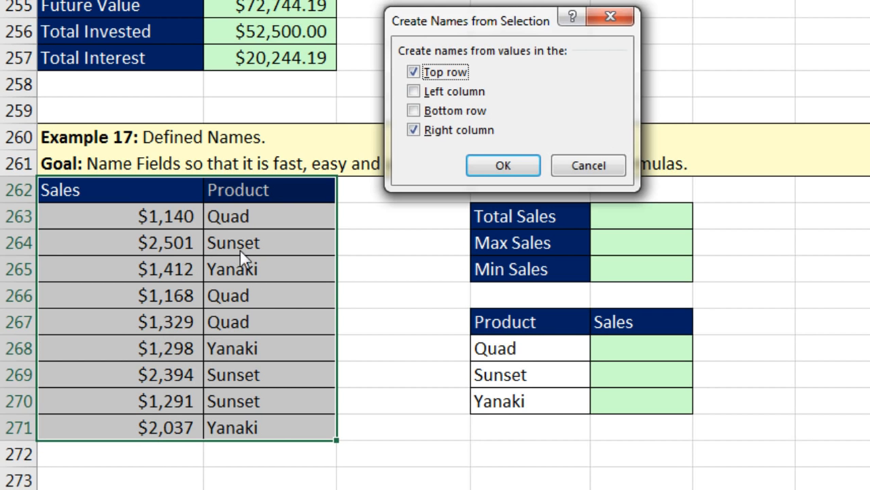
{"action": "left_click", "coordinate": [414, 131]}
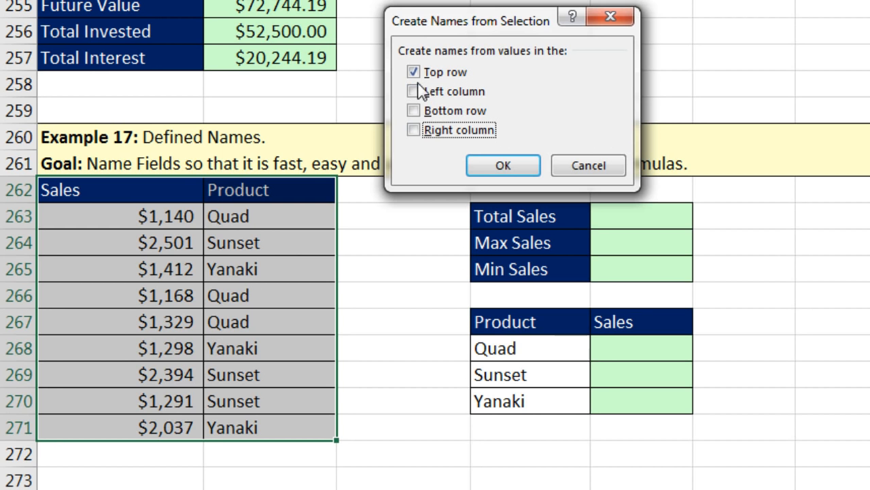
{"action": "left_click", "coordinate": [484, 167]}
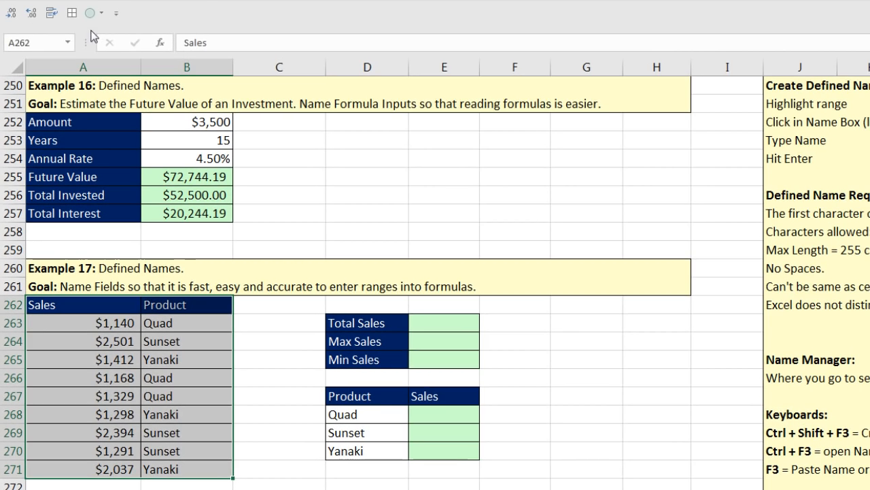
Step: Verify the Sales and Product ranges from the Name Box list, then begin a sum in E263
{"action": "left_click", "coordinate": [69, 42]}
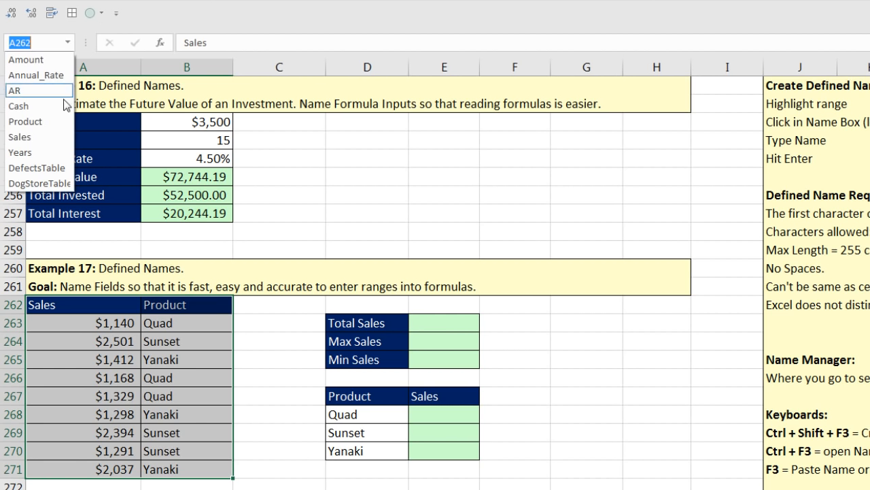
{"action": "left_click", "coordinate": [20, 136]}
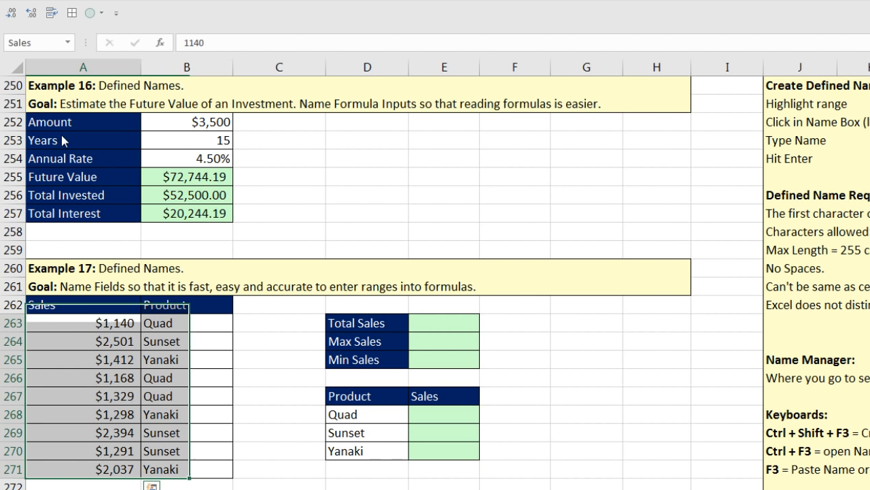
{"action": "left_click", "coordinate": [69, 42]}
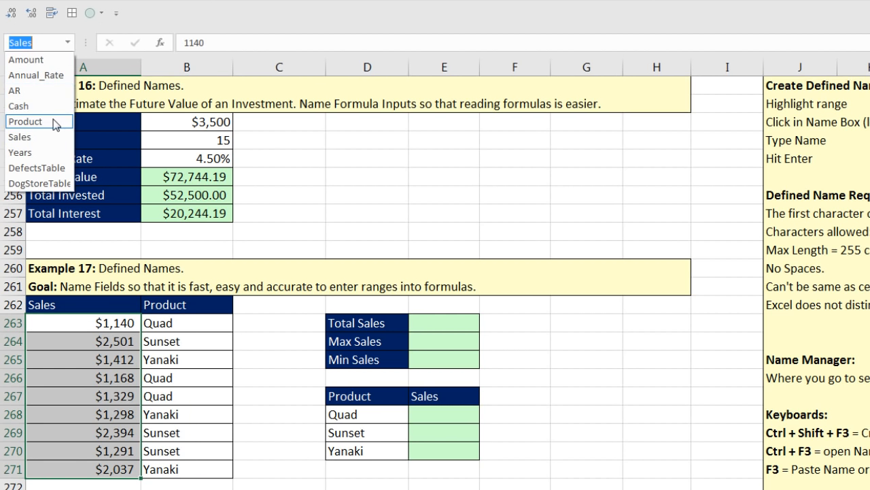
{"action": "left_click", "coordinate": [53, 122]}
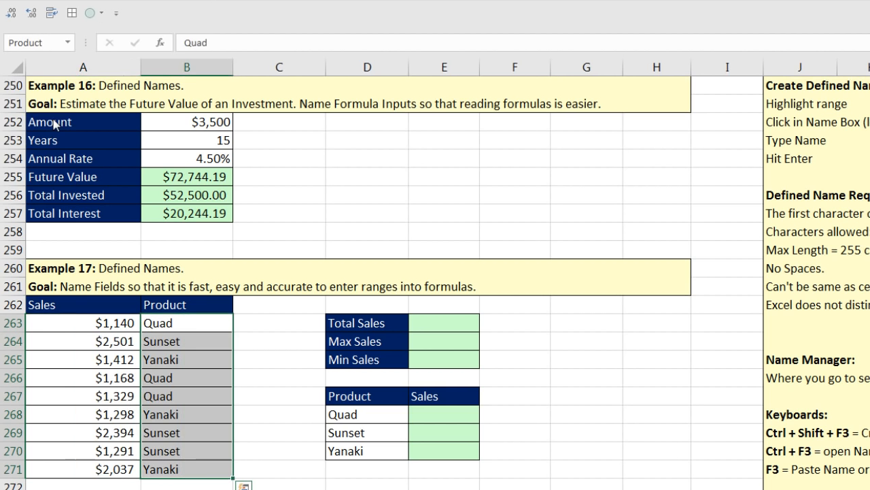
{"action": "left_click", "coordinate": [436, 326]}
{"action": "key", "text": "alt+equal"}
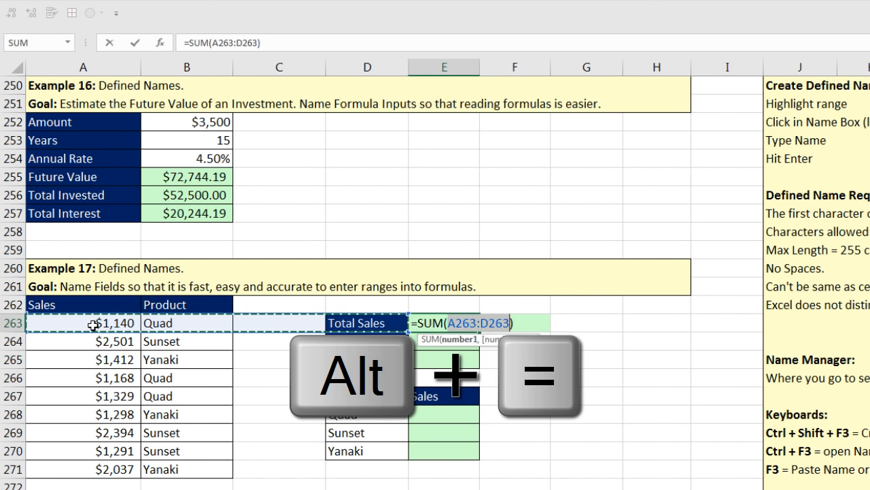
Step: Make E263 =SUM(Sales) by pasting the Sales name, returning 14570
{"action": "left_click_drag", "start_coordinate": [93, 325], "coordinate": [105, 468]}
{"action": "left_click_drag", "start_coordinate": [449, 322], "coordinate": [477, 322]}
{"action": "type", "text": ")"}
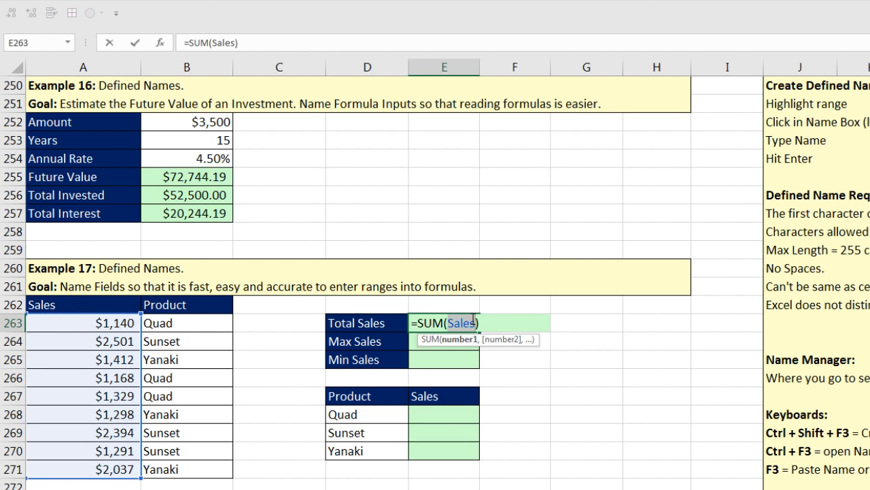
{"action": "key", "text": "BackSpace"}
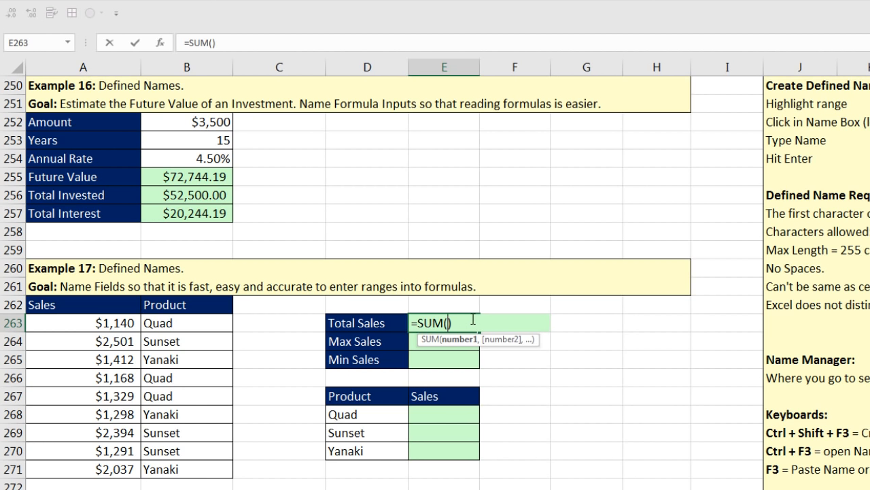
{"action": "key", "text": "F3"}
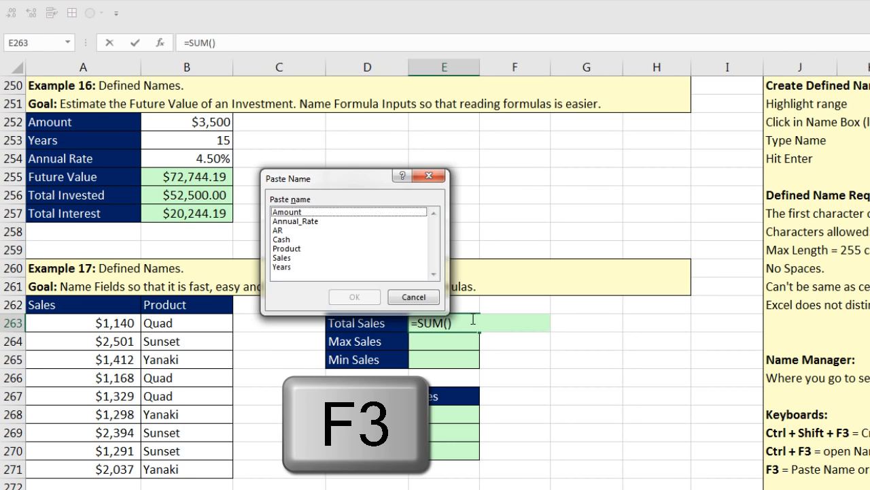
{"action": "left_click_drag", "start_coordinate": [353, 177], "coordinate": [585, 257]}
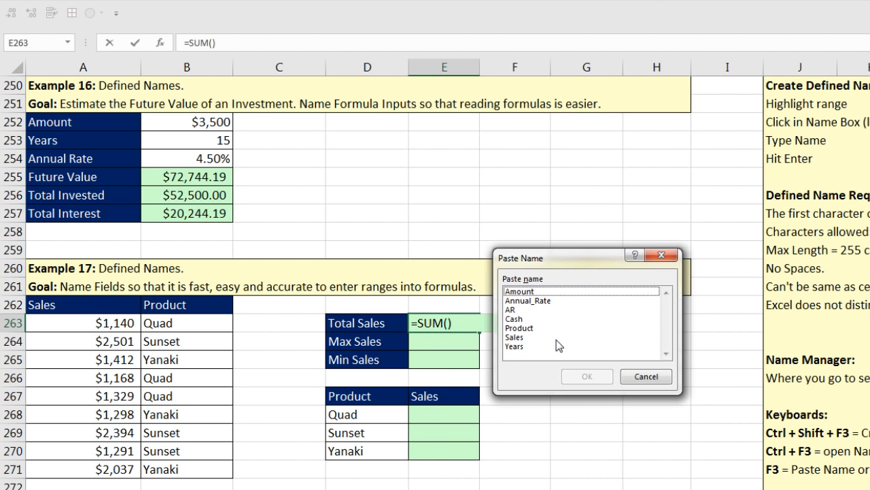
{"action": "left_click", "coordinate": [517, 338]}
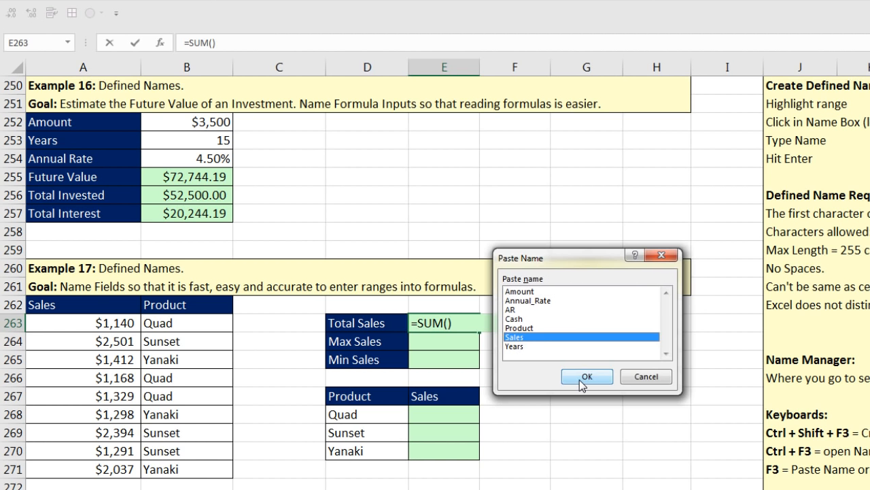
{"action": "left_click", "coordinate": [585, 377]}
{"action": "key", "text": "Return"}
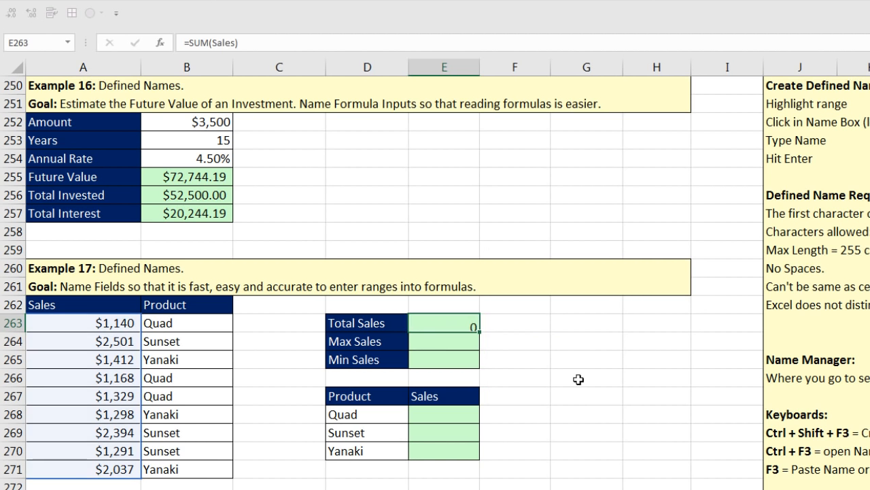
Step: Enter =MAX(Sales) in E264 so Max Sales shows 2501
{"action": "type", "text": "=max"}
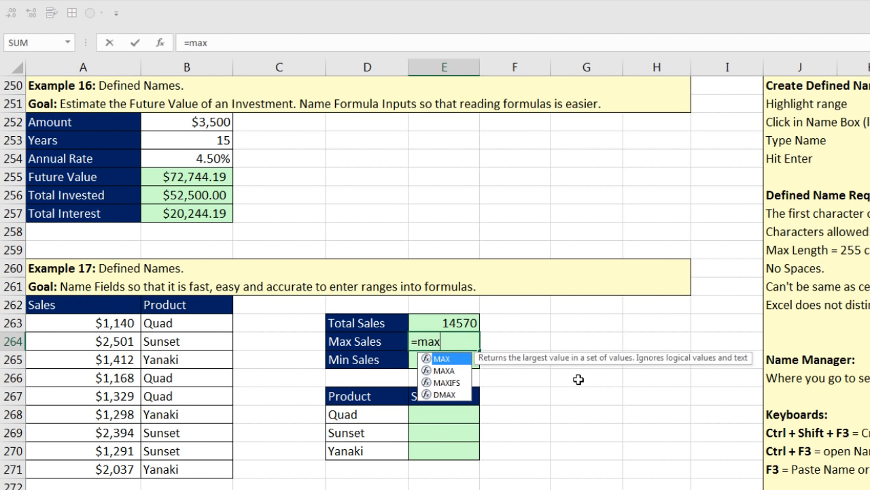
{"action": "key", "text": "Tab"}
{"action": "type", "text": "s"}
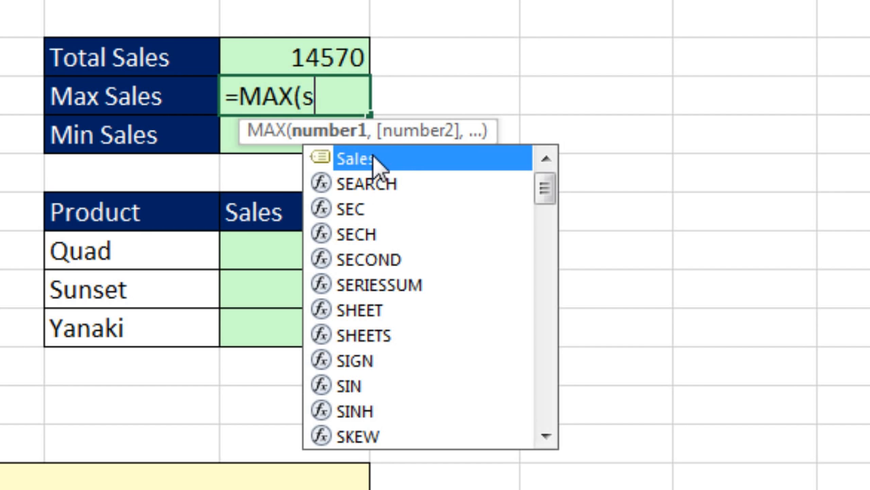
{"action": "key", "text": "Tab"}
{"action": "key", "text": "Return"}
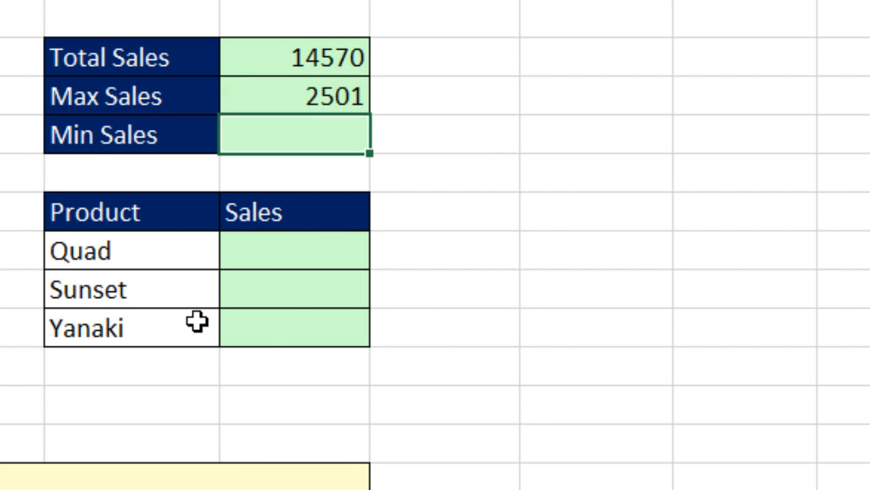
Step: Enter =MIN(Sales) for Min Sales, showing 1140
{"action": "type", "text": "=min"}
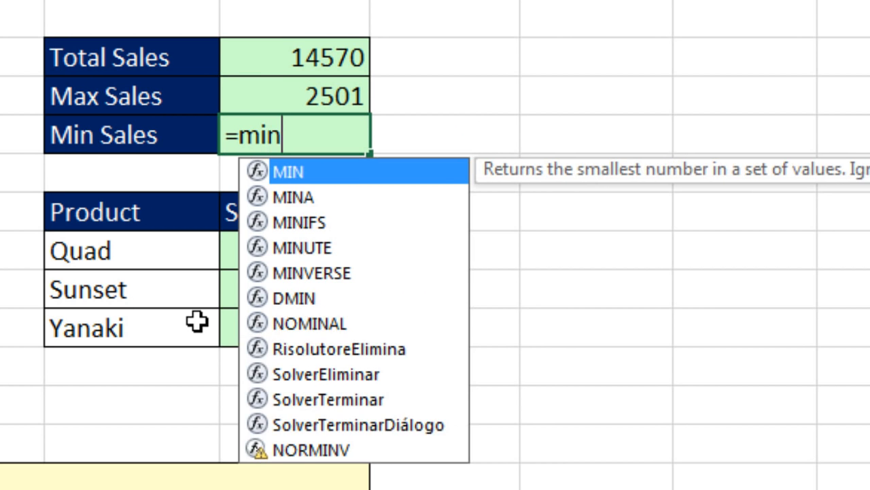
{"action": "key", "text": "Tab"}
{"action": "type", "text": "s"}
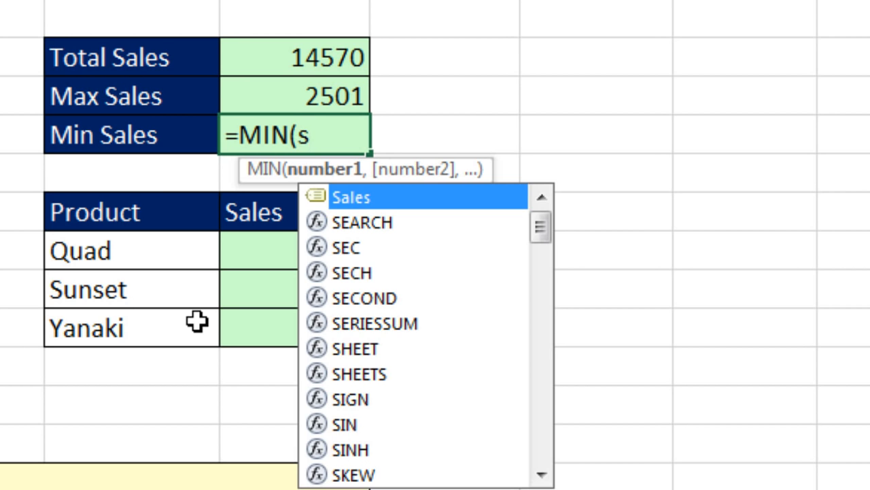
{"action": "key", "text": "Tab"}
{"action": "key", "text": "Return"}
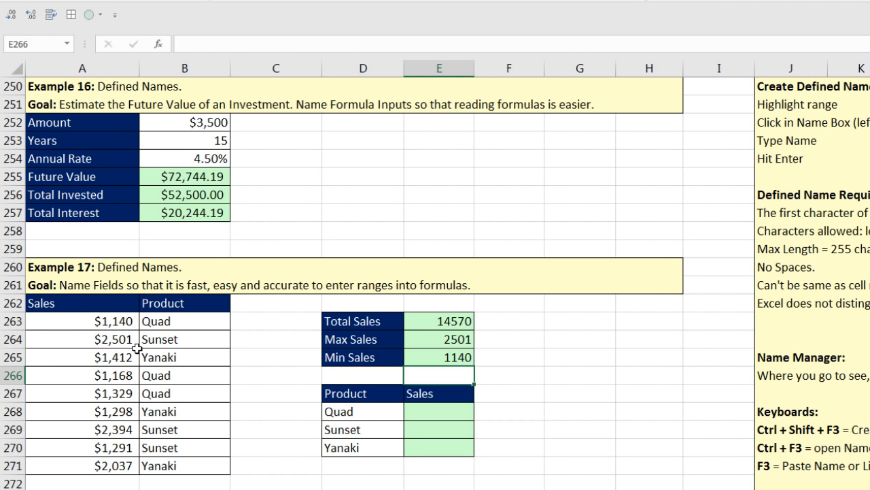
Step: Enter =SUMIFS(Sales,Product,D268) for Quad's sales total, giving 3637
{"action": "left_click", "coordinate": [419, 417]}
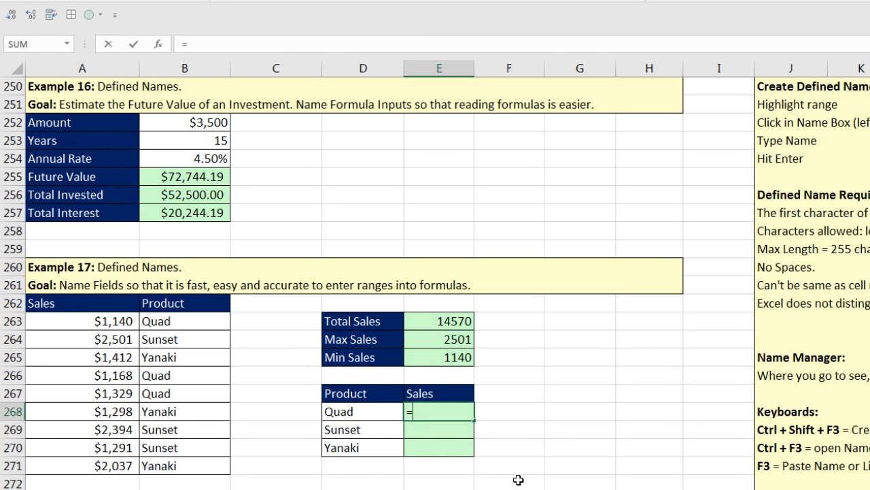
{"action": "type", "text": "=sumifs"}
{"action": "key", "text": "Tab"}
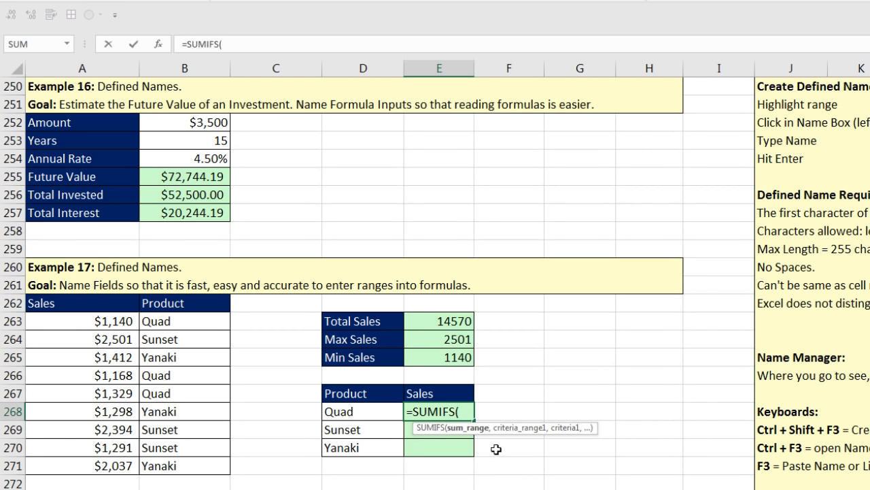
{"action": "type", "text": "s"}
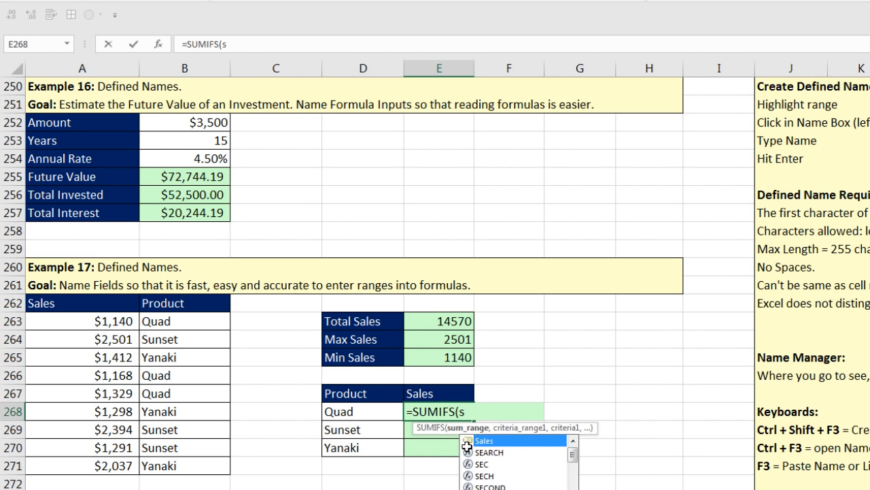
{"action": "key", "text": "Tab"}
{"action": "type", "text": ","}
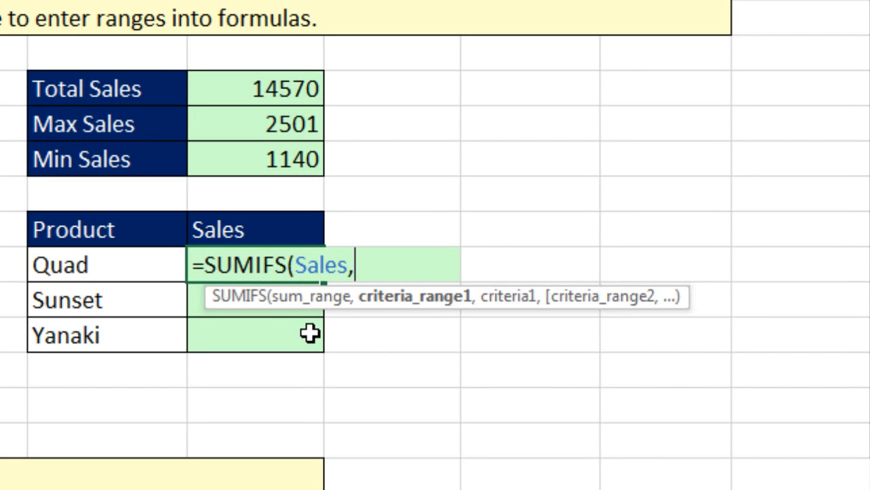
{"action": "type", "text": "pr"}
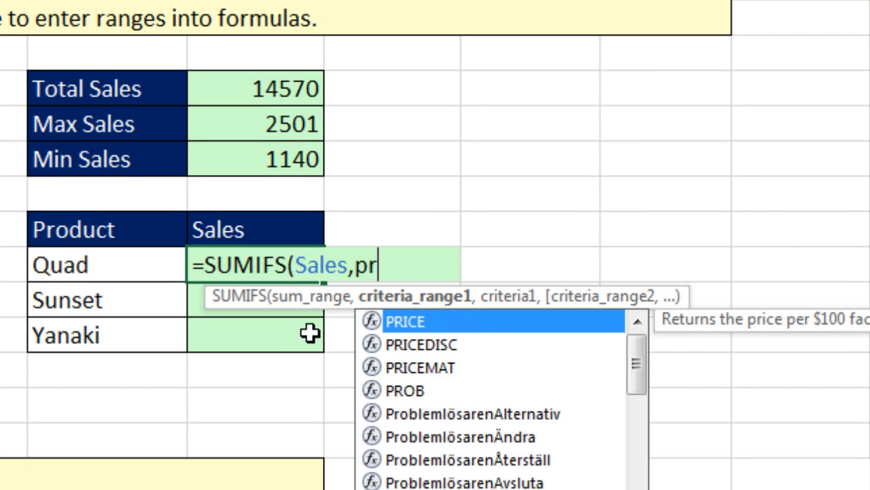
{"action": "type", "text": "od"}
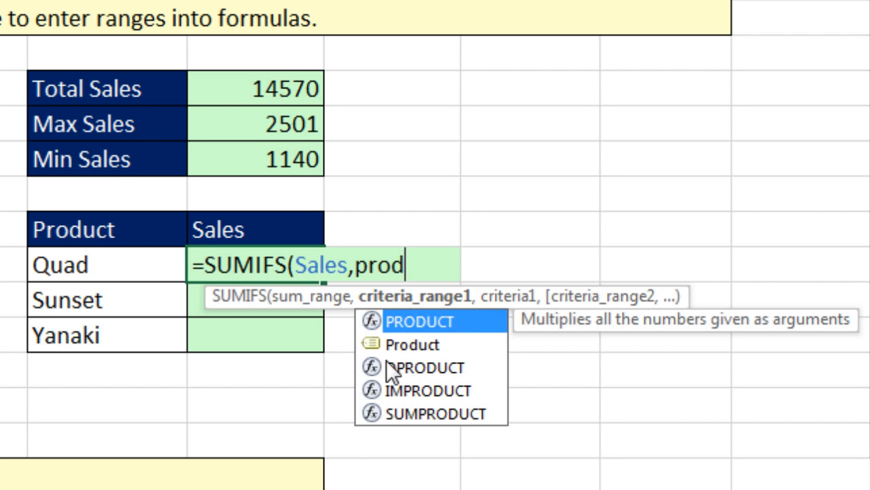
{"action": "key", "text": "Down"}
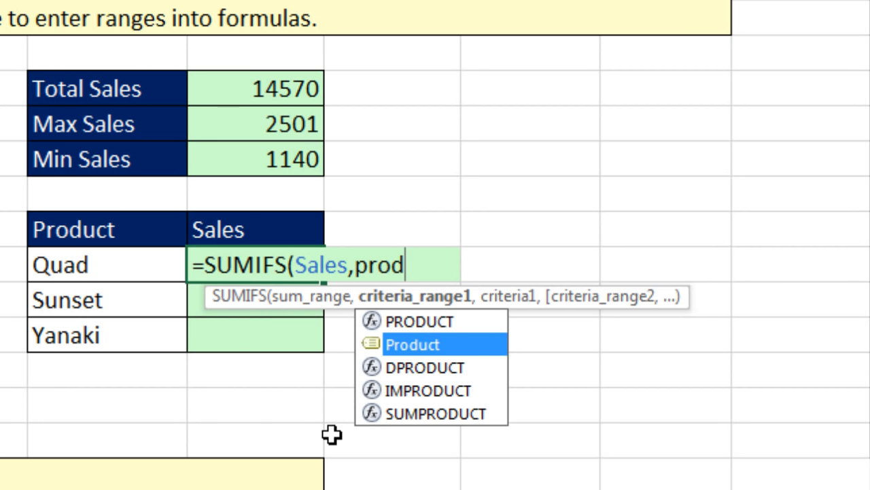
{"action": "key", "text": "Tab"}
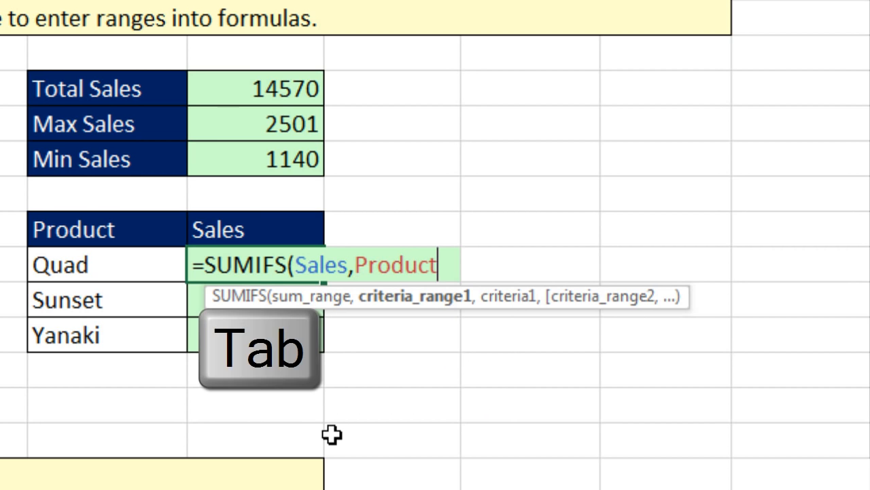
{"action": "type", "text": ","}
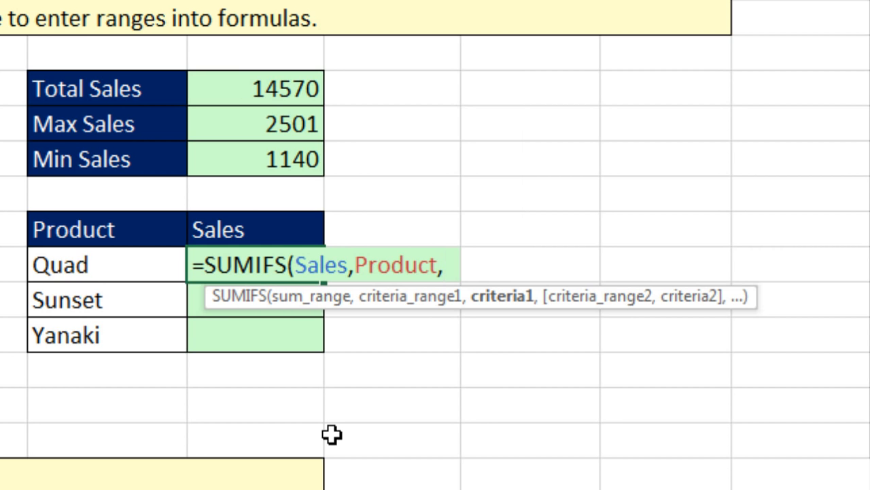
{"action": "key", "text": "Left"}
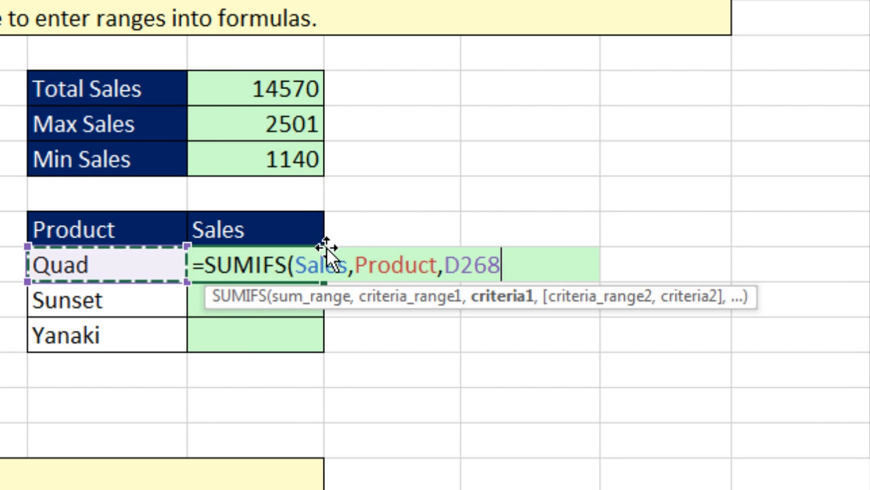
{"action": "key", "text": "ctrl+Return"}
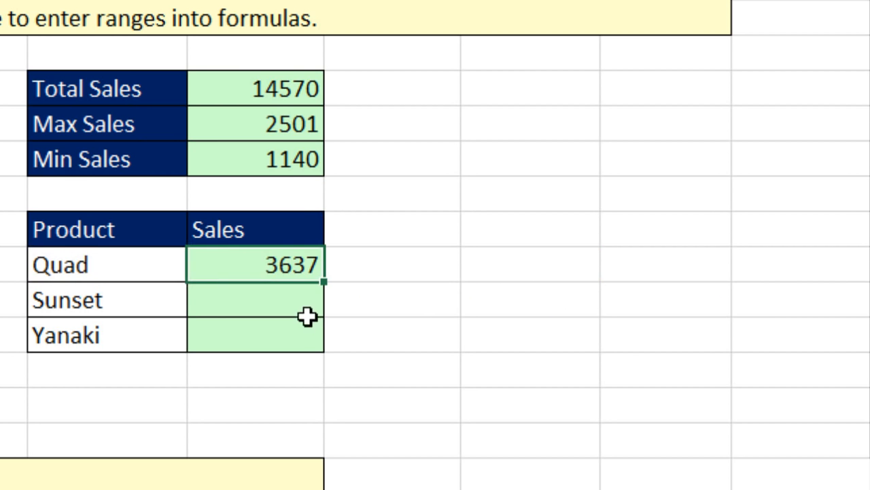
Step: Copy the SUMIFS formula down to Sunset and Yanaki and check Yanaki's formula
{"action": "double_click", "coordinate": [325, 285]}
{"action": "left_click", "coordinate": [301, 334]}
{"action": "key", "text": "F2"}
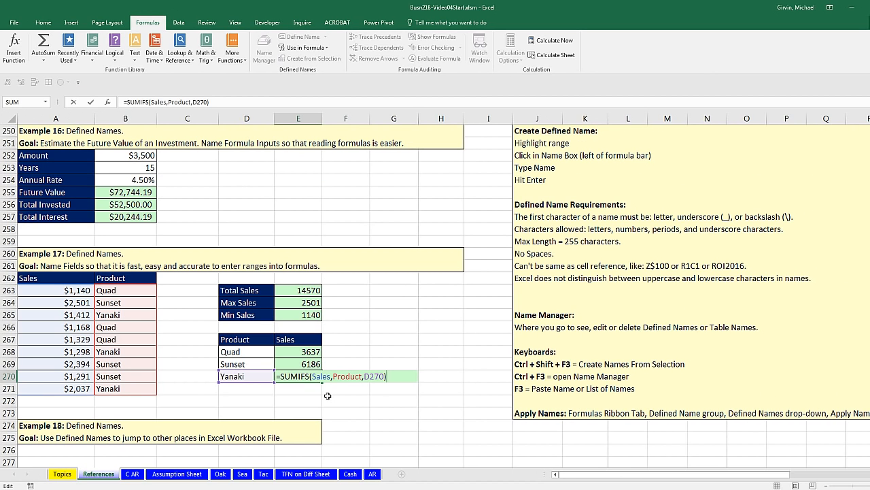
{"action": "key", "text": "ctrl+Return"}
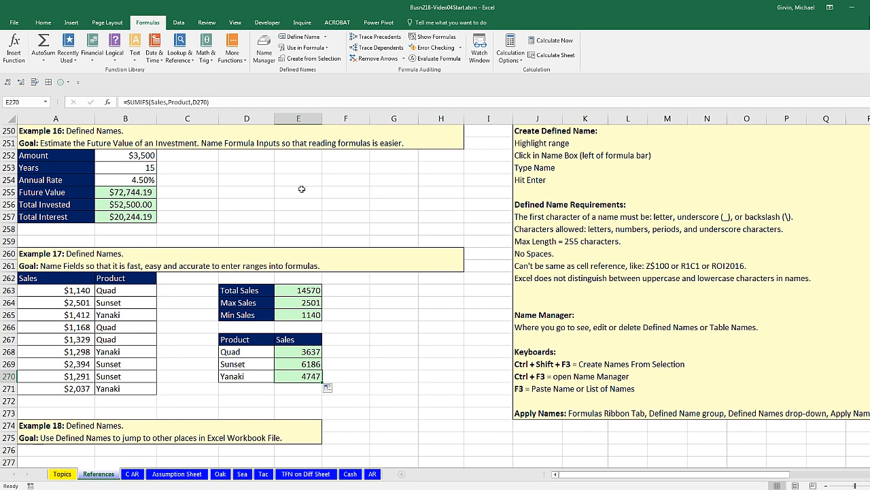
{"action": "left_click", "coordinate": [265, 51]}
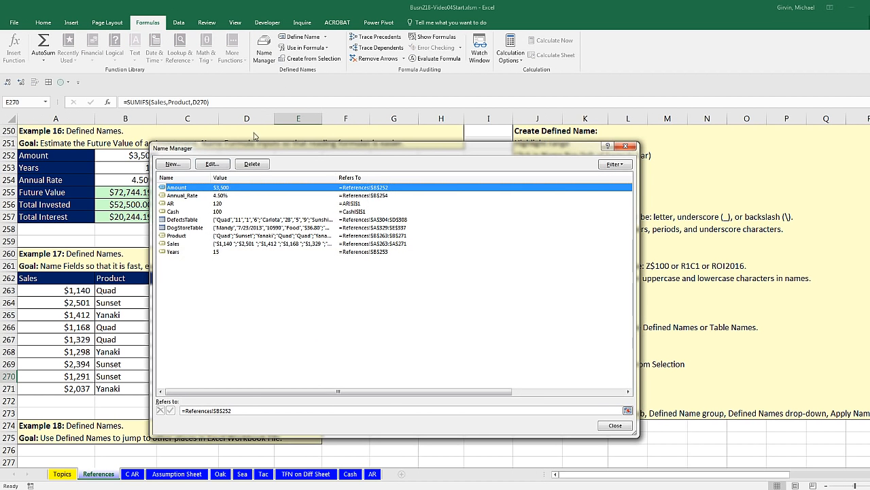
{"action": "left_click", "coordinate": [179, 243]}
{"action": "left_click", "coordinate": [211, 163]}
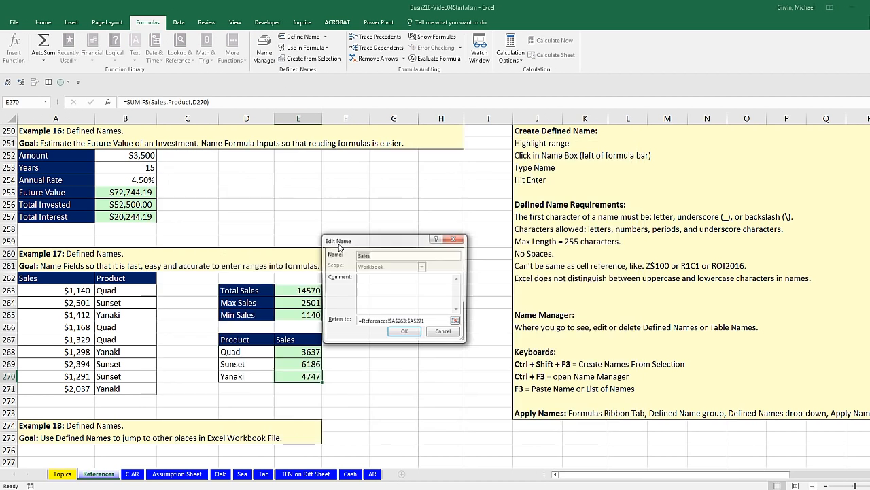
{"action": "key", "text": "Return"}
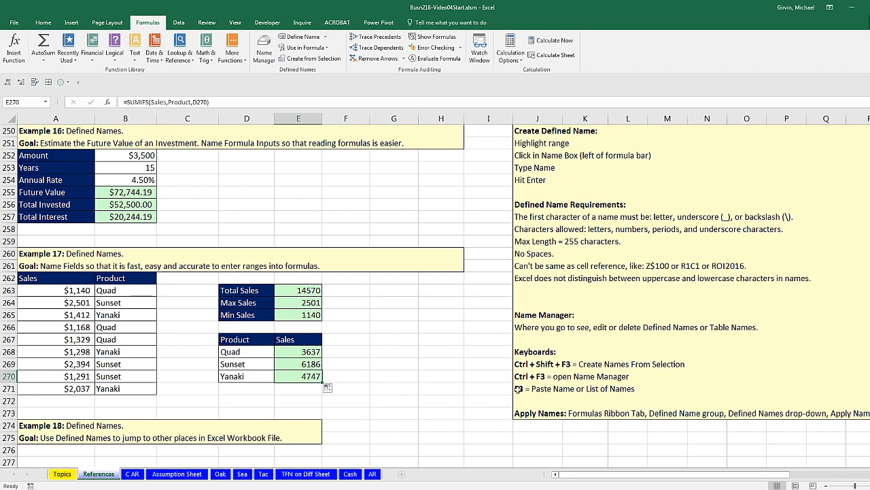
Step: Scroll down to Example 19 and select a cell in its Sales/Product data, with the Insert commands showing
{"action": "scroll", "coordinate": [509, 388], "scroll_direction": "down", "scroll_amount": 7}
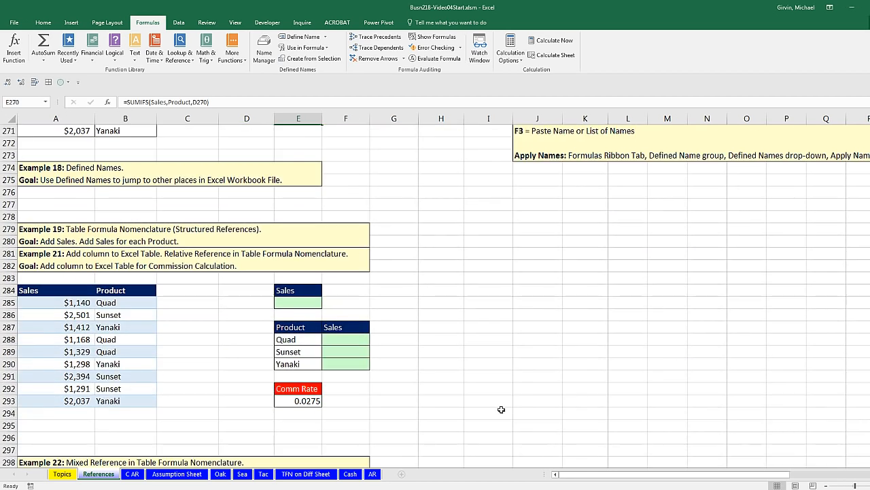
{"action": "scroll", "coordinate": [756, 391], "scroll_direction": "down", "scroll_amount": 1}
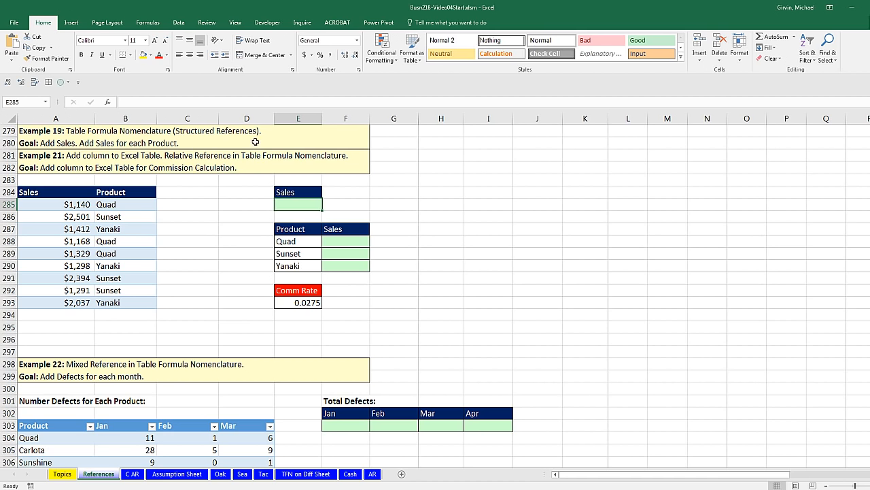
{"action": "left_click", "coordinate": [107, 232]}
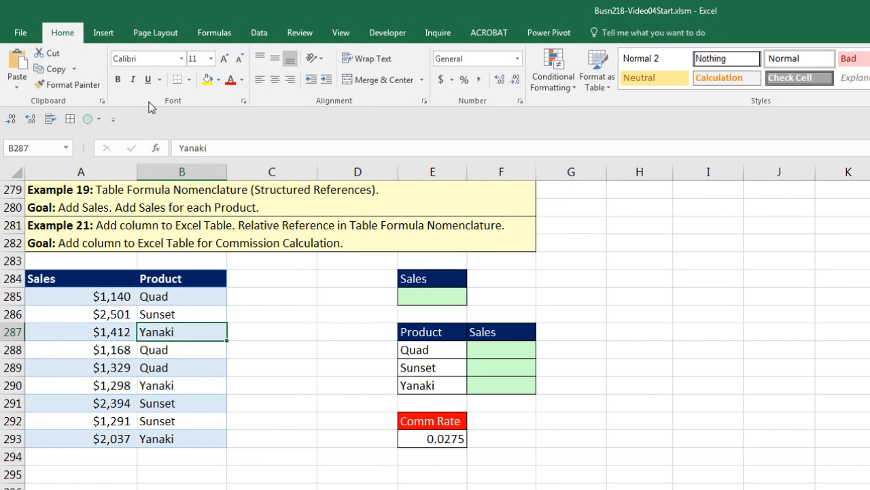
{"action": "left_click", "coordinate": [99, 33]}
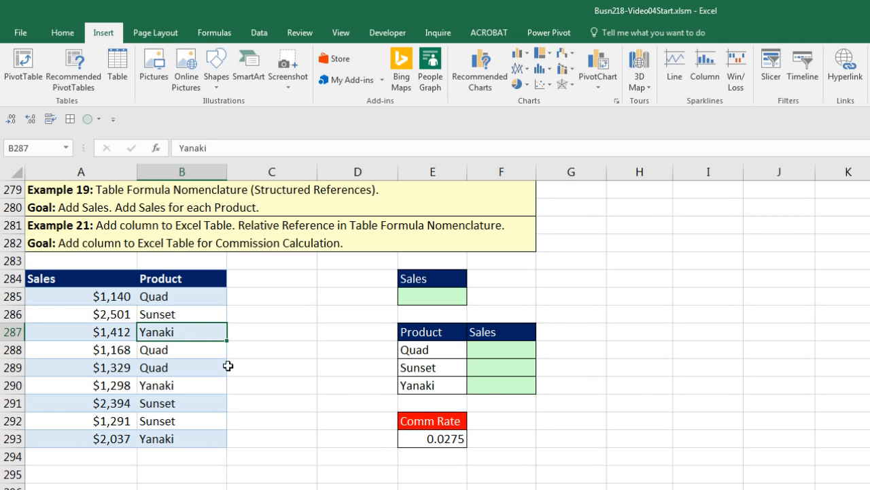
Step: Convert the Example 19 Sales and Product data into an Excel table, Table2, with Ctrl+T
{"action": "key", "text": "ctrl+t"}
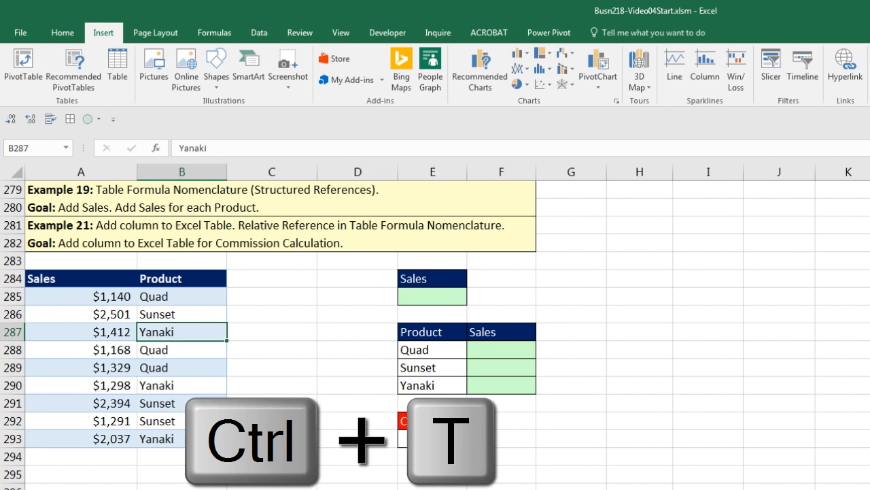
{"action": "key", "text": "Return"}
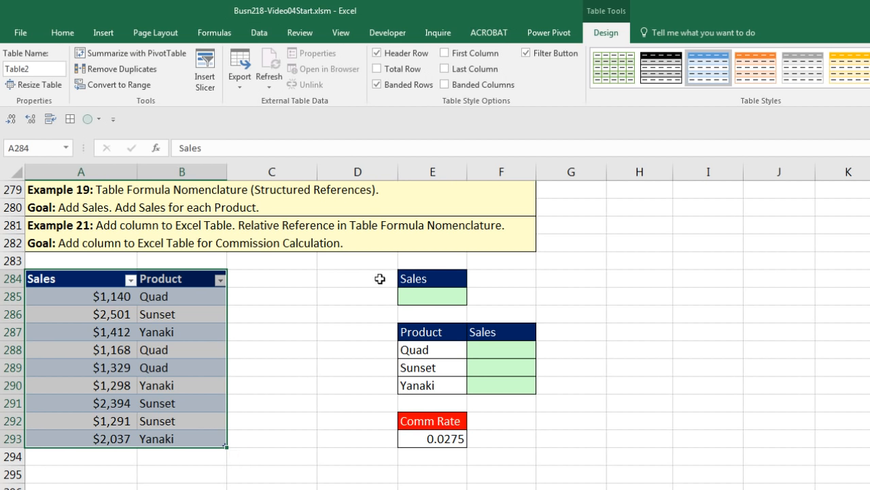
{"action": "left_click", "coordinate": [427, 301]}
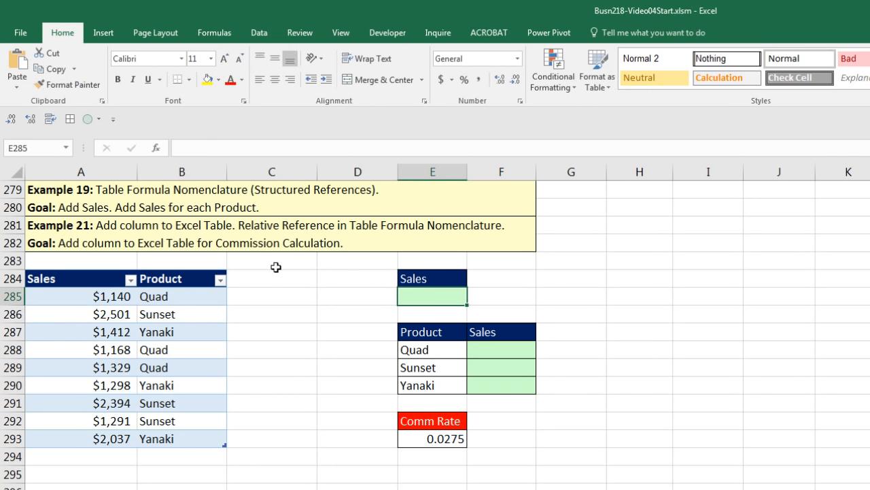
{"action": "left_click", "coordinate": [170, 338]}
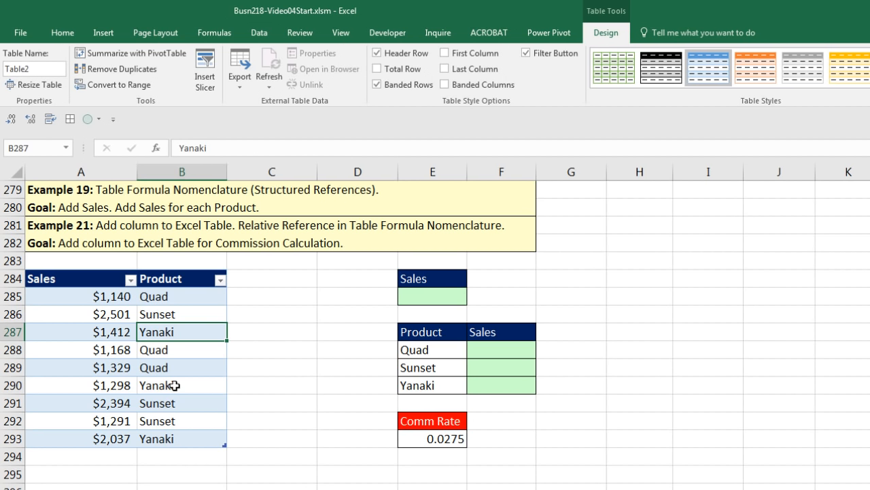
Step: Try renaming Table2 to Sales, which is rejected as a duplicate name
{"action": "key", "text": "alt+j"}
{"action": "key", "text": "t"}
{"action": "key", "text": "a"}
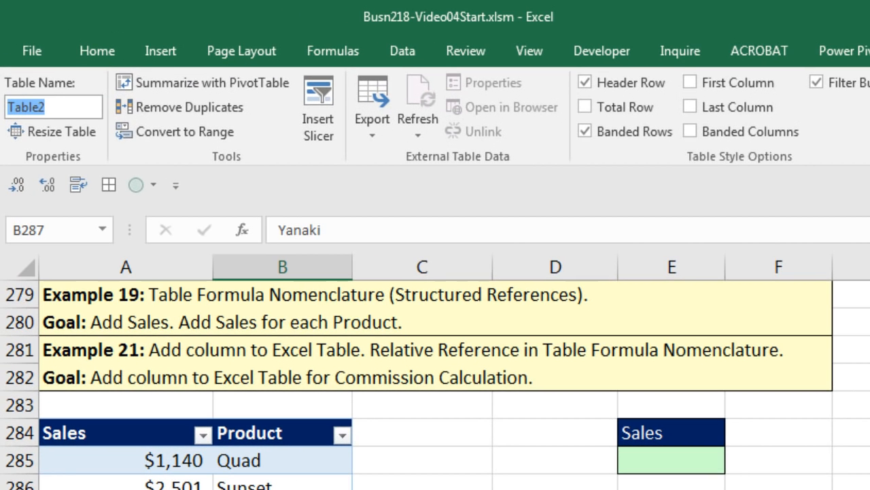
{"action": "type", "text": "Sales"}
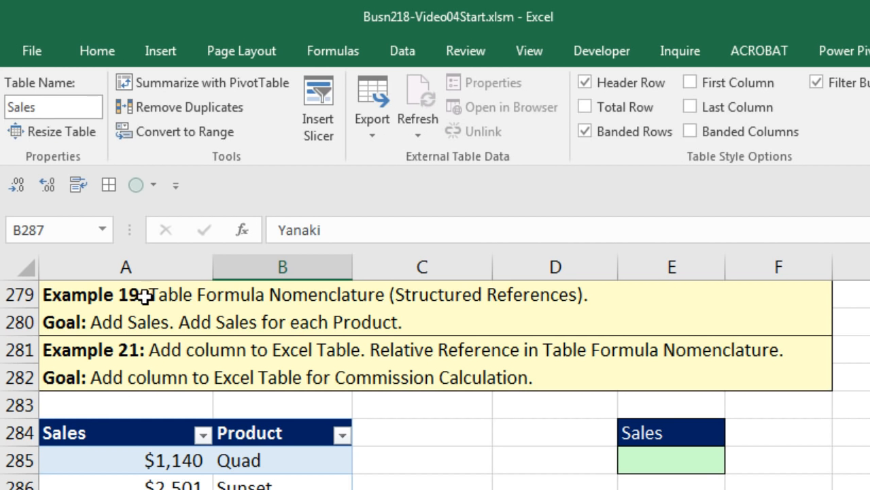
{"action": "key", "text": "Return"}
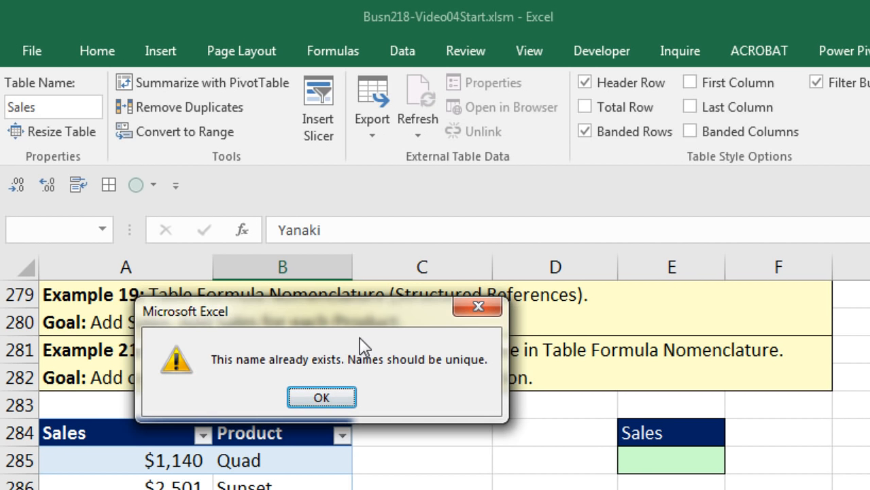
{"action": "key", "text": "Return"}
Step: Rename the table SalesTable and confirm it appears in the Name Box list
{"action": "left_click", "coordinate": [72, 106]}
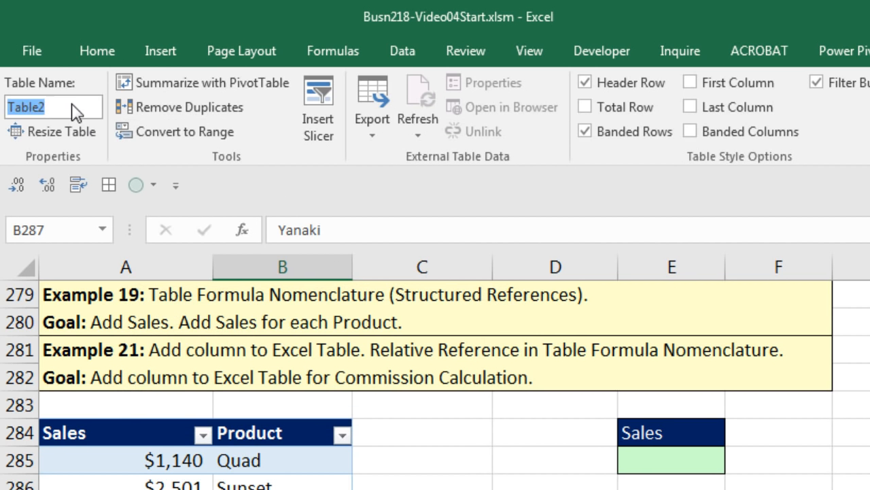
{"action": "key", "text": "ctrl+v"}
{"action": "key", "text": "Return"}
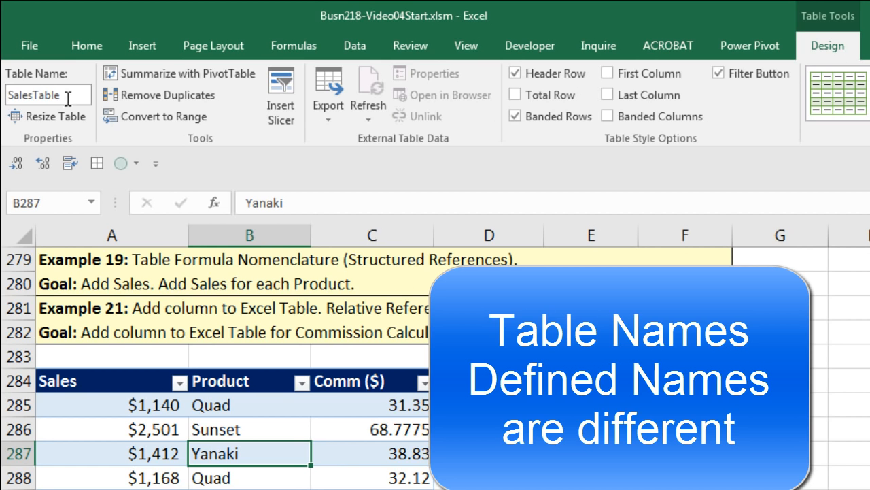
{"action": "left_click", "coordinate": [92, 203]}
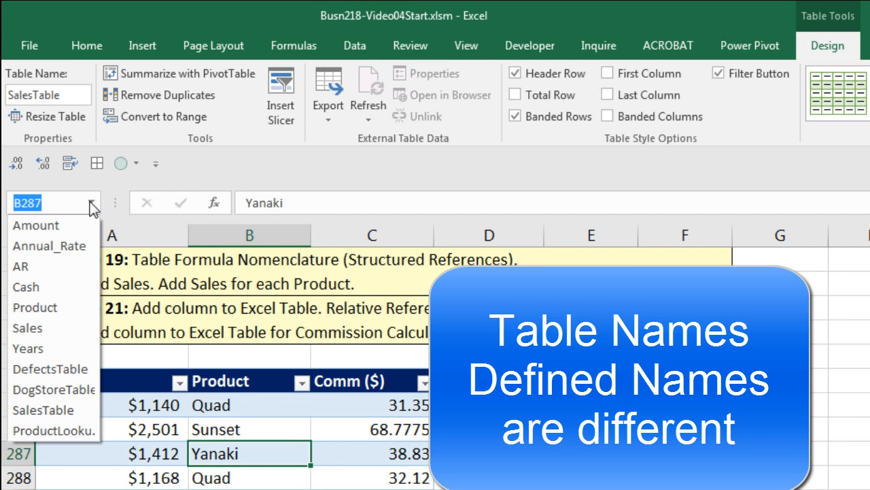
{"action": "left_click", "coordinate": [92, 202]}
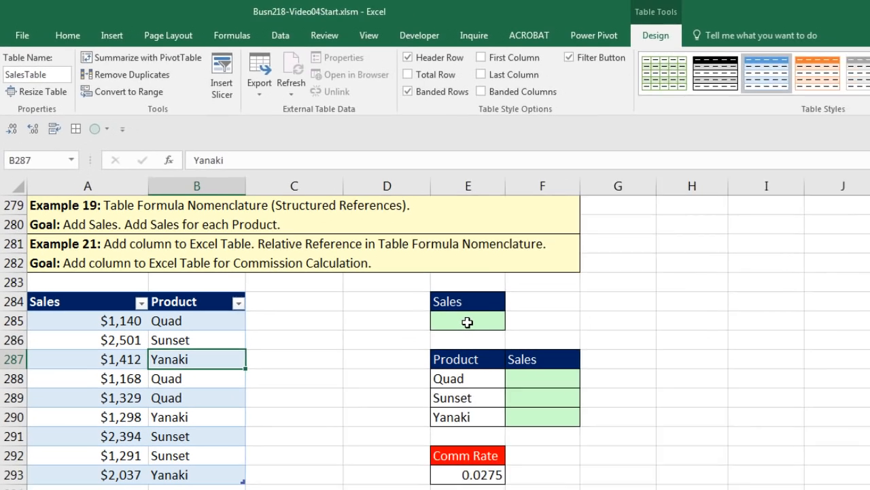
{"action": "left_click", "coordinate": [468, 323]}
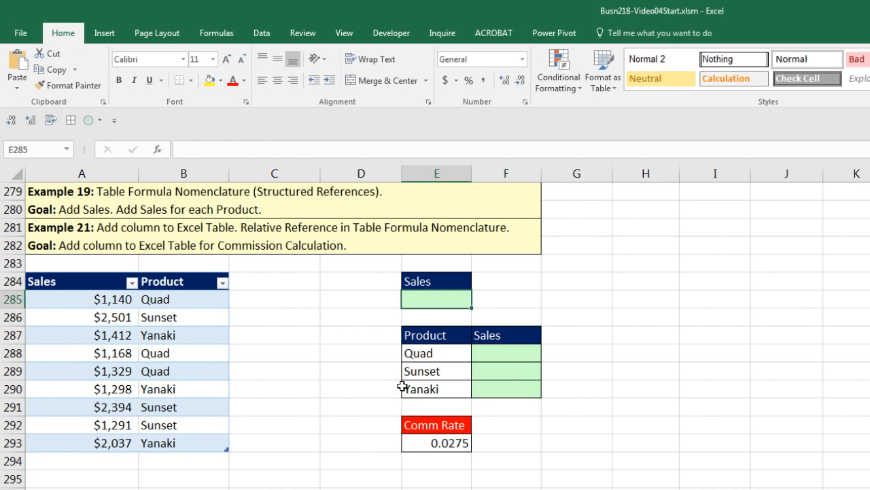
Step: Total the table's Sales column in E285 with =SUM(SalesTable[Sales]), giving 14570
{"action": "key", "text": "alt+equal"}
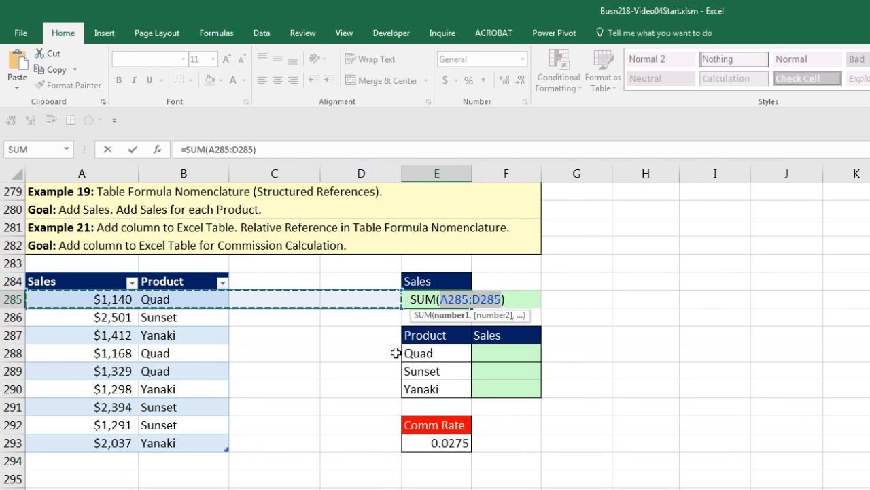
{"action": "left_click_drag", "start_coordinate": [105, 300], "coordinate": [78, 445]}
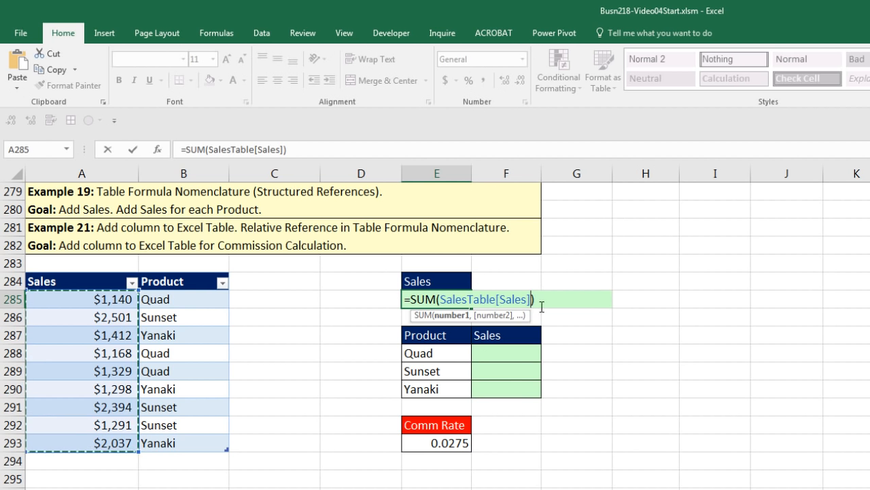
{"action": "key", "text": "Return"}
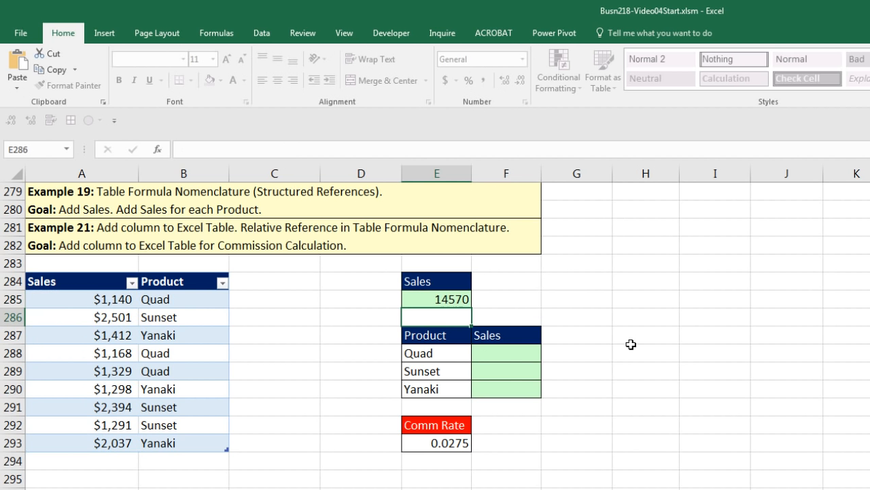
{"action": "left_click", "coordinate": [491, 354]}
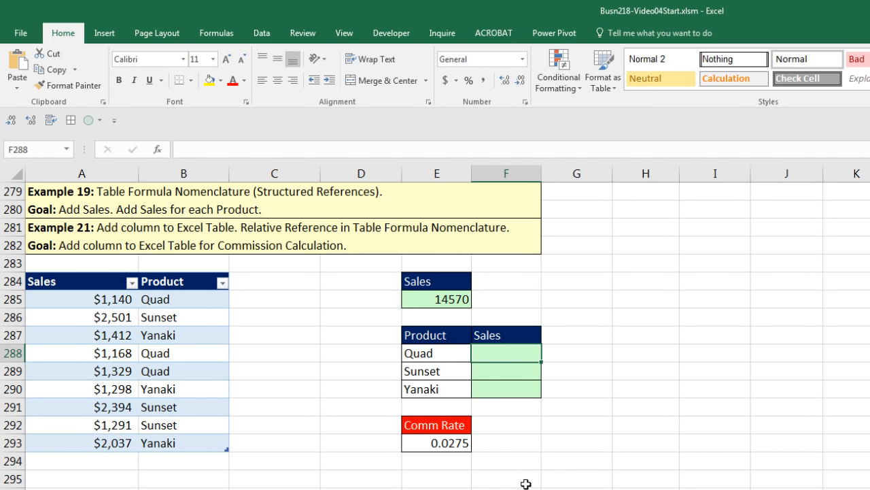
Step: Enter =SUMIFS(SalesTable[Sales],SalesTable[Product],E288) in F288 and fill down: Quad 3637, Sunset 6186, Yanaki 4747
{"action": "type", "text": "=sumifs"}
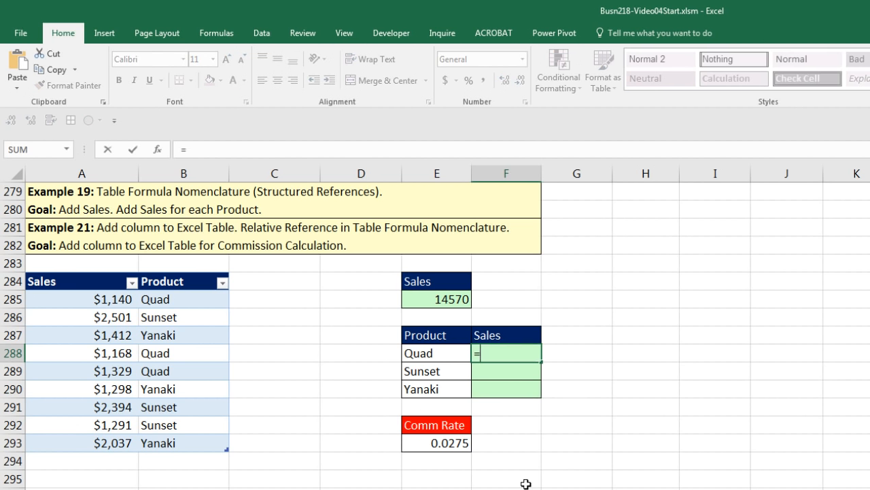
{"action": "key", "text": "Tab"}
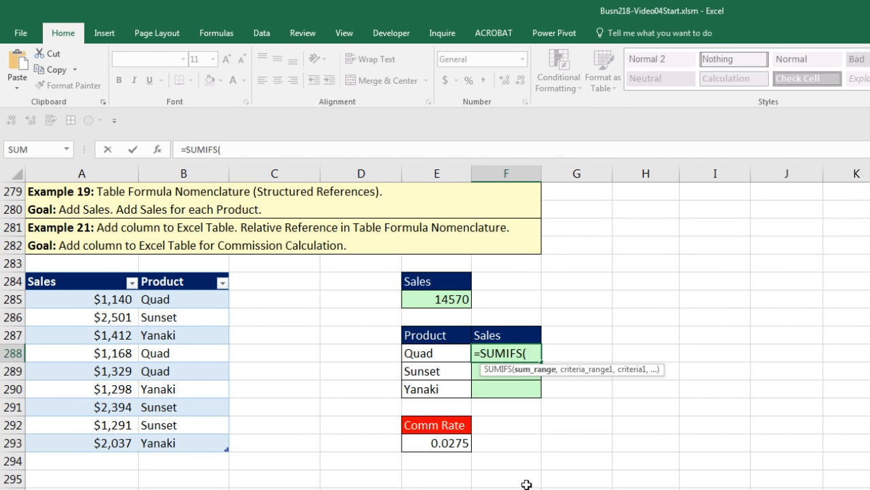
{"action": "left_click_drag", "start_coordinate": [108, 298], "coordinate": [121, 446]}
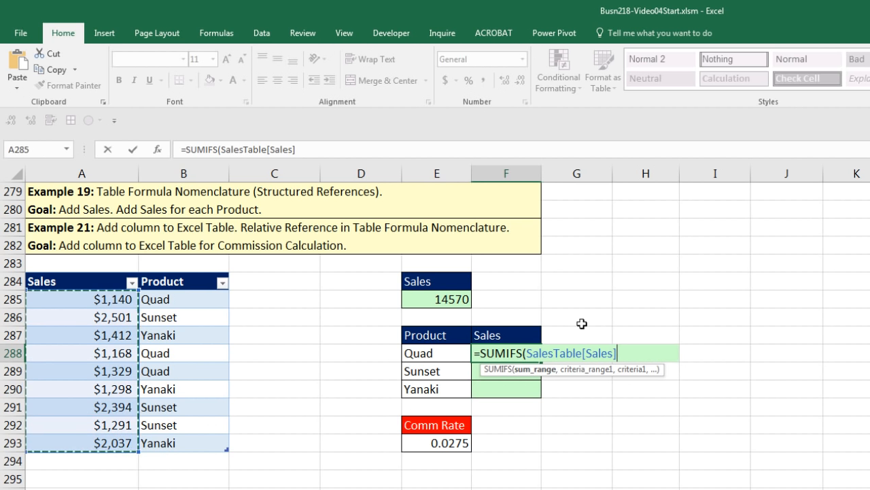
{"action": "type", "text": ","}
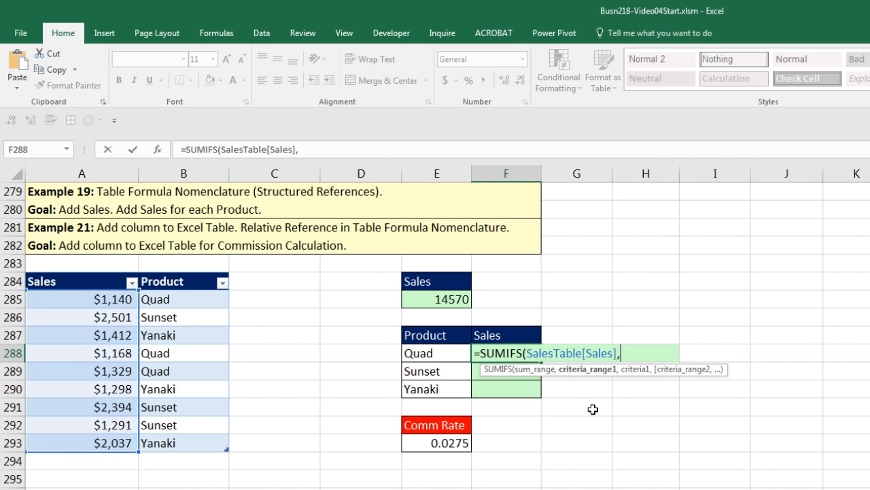
{"action": "left_click_drag", "start_coordinate": [181, 299], "coordinate": [179, 442]}
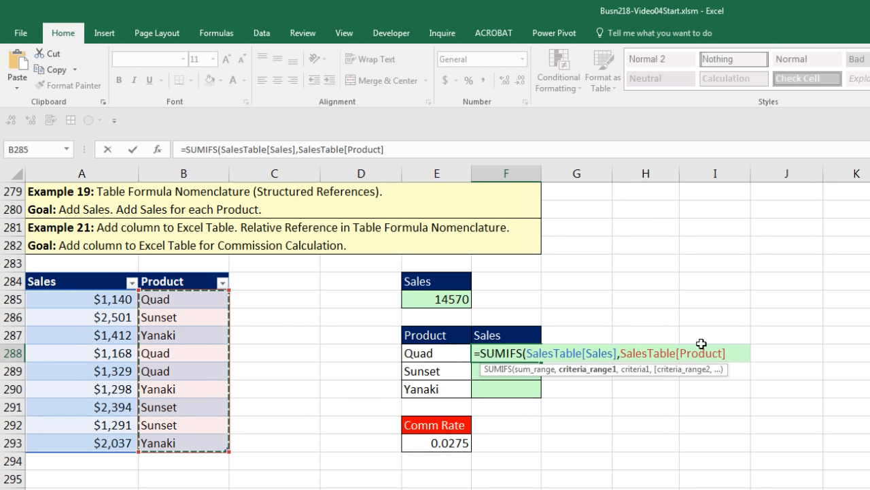
{"action": "type", "text": ","}
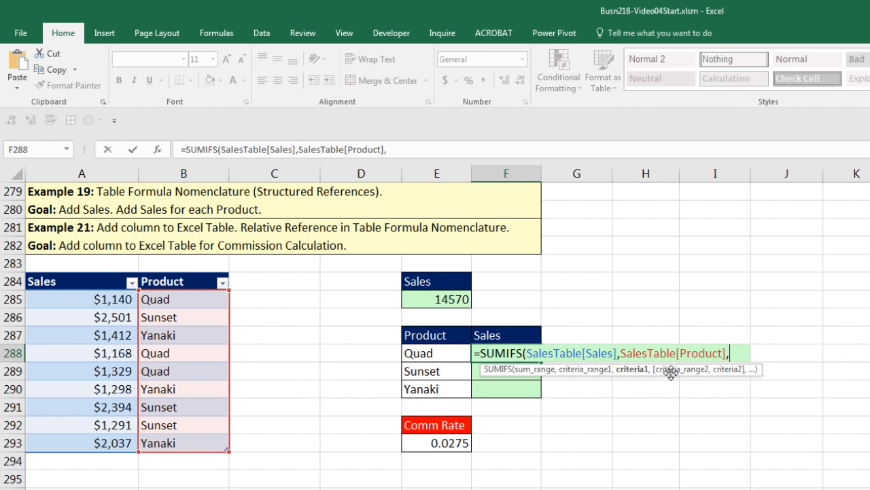
{"action": "left_click", "coordinate": [449, 353]}
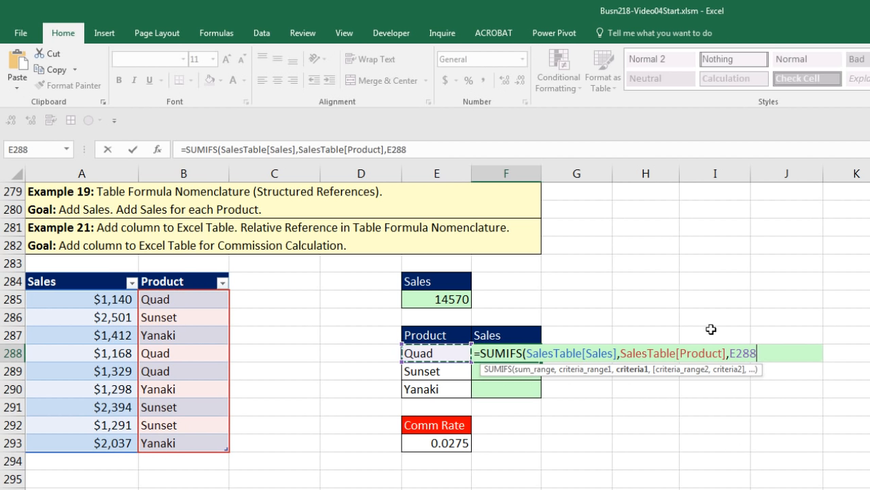
{"action": "type", "text": ")"}
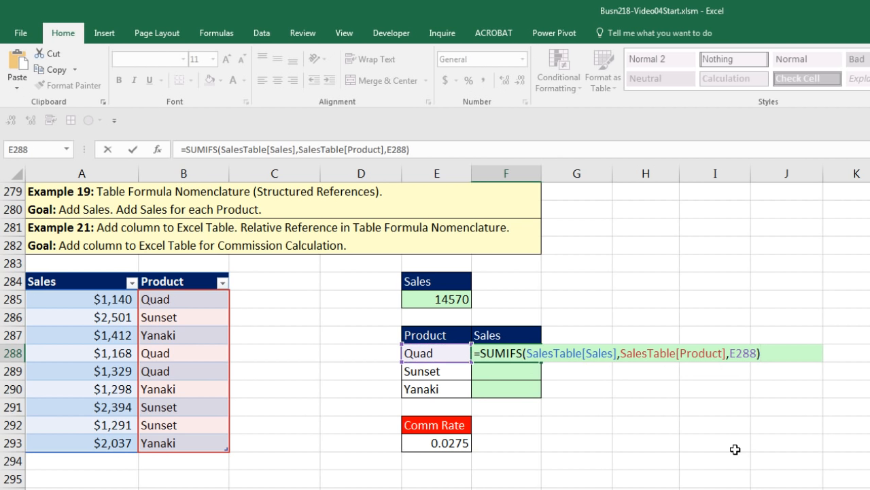
{"action": "key", "text": "ctrl+Return"}
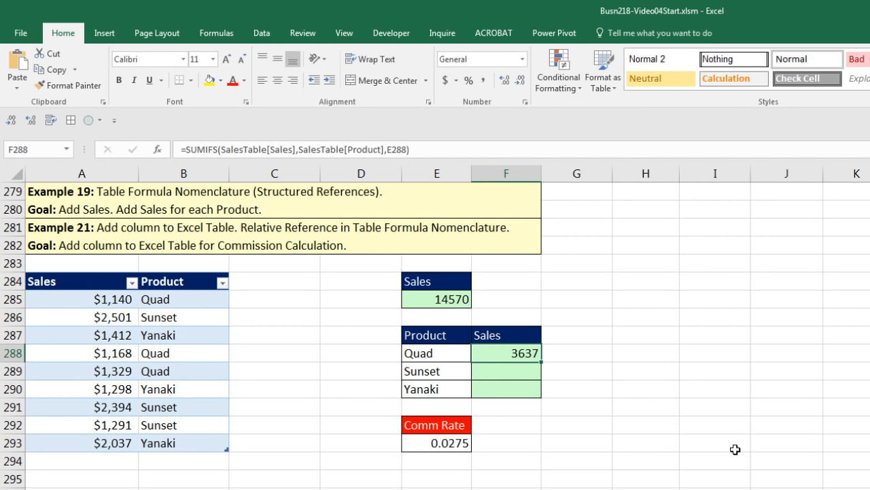
{"action": "double_click", "coordinate": [542, 363]}
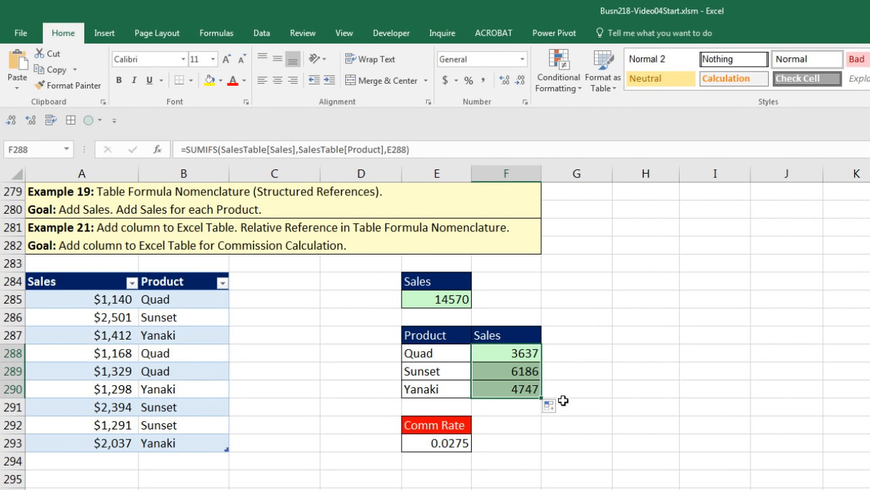
Step: Check the Yanaki SUMIFS references in F290, then type the Comm ($) header in C284
{"action": "left_click", "coordinate": [521, 391]}
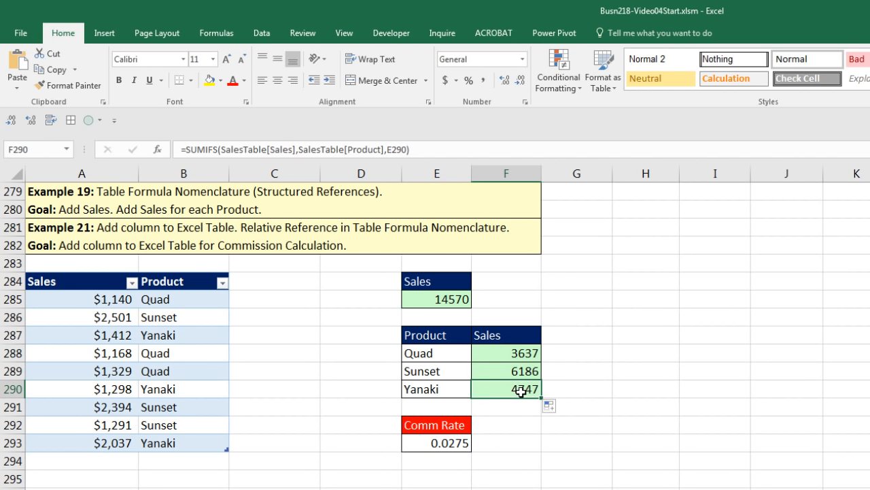
{"action": "key", "text": "F2"}
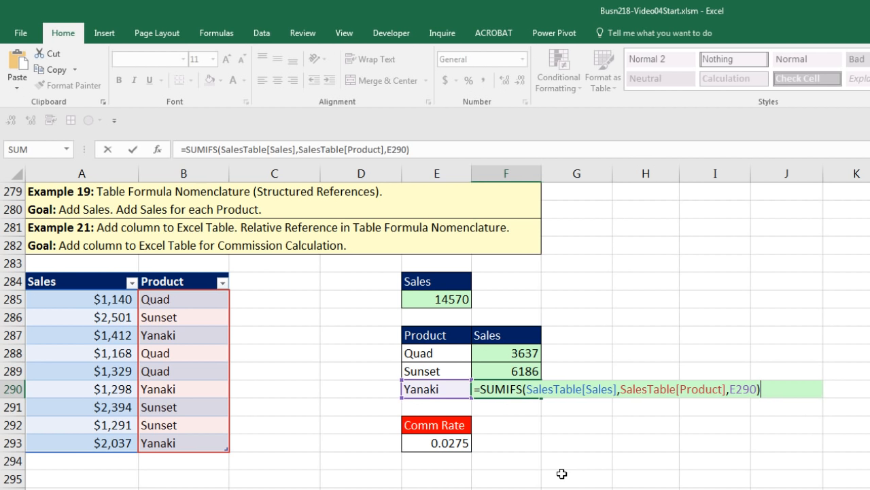
{"action": "key", "text": "Return"}
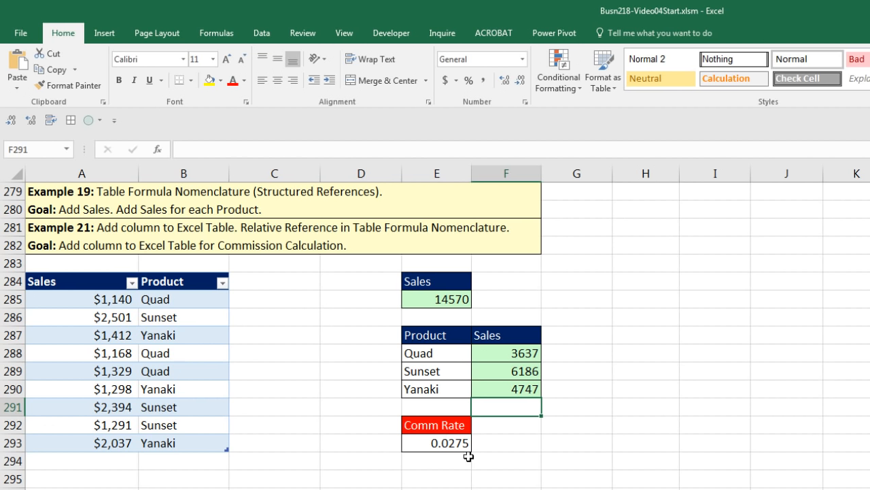
{"action": "left_click", "coordinate": [270, 283]}
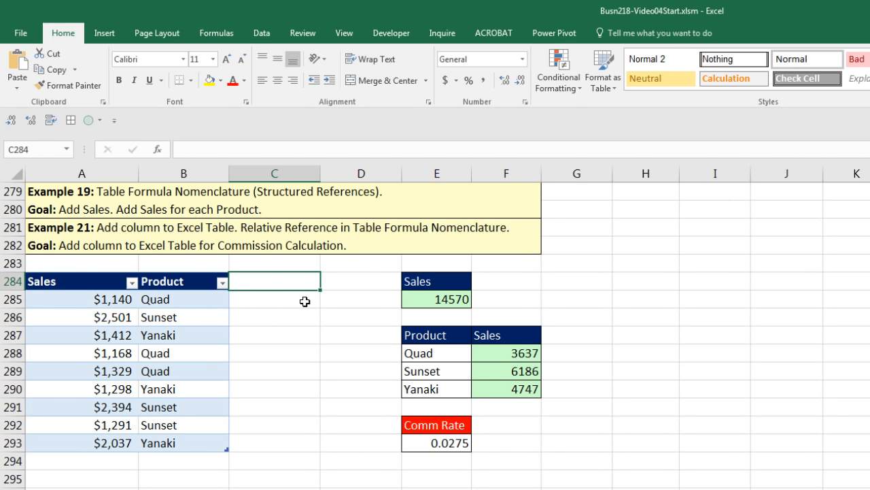
{"action": "type", "text": "Comm ($)"}
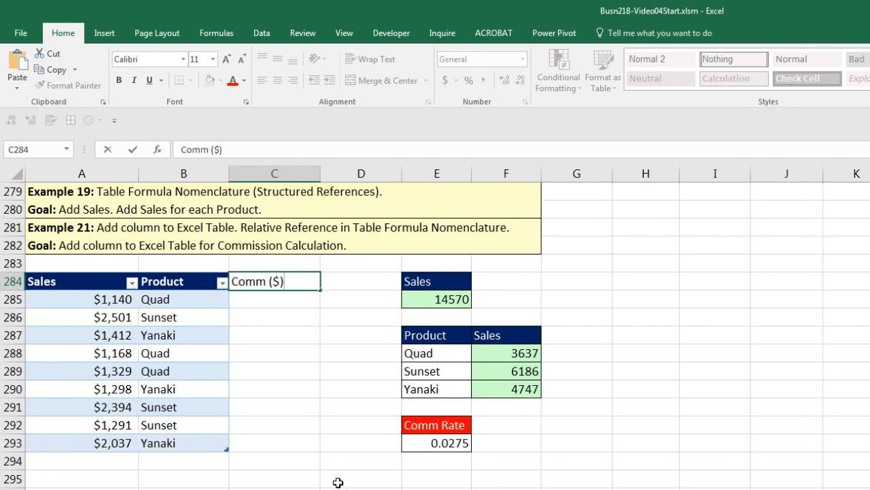
Step: Confirm the Comm ($) header so SalesTable expands, and begin a formula in C285
{"action": "key", "text": "Return"}
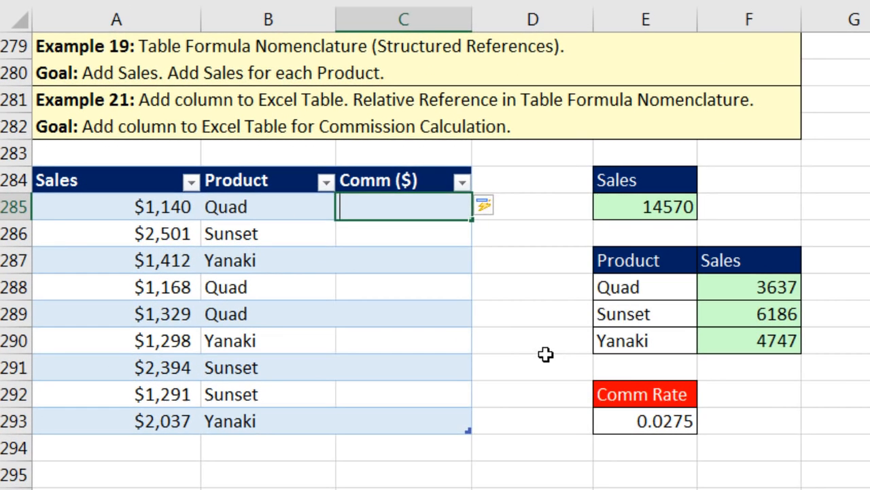
{"action": "type", "text": "="}
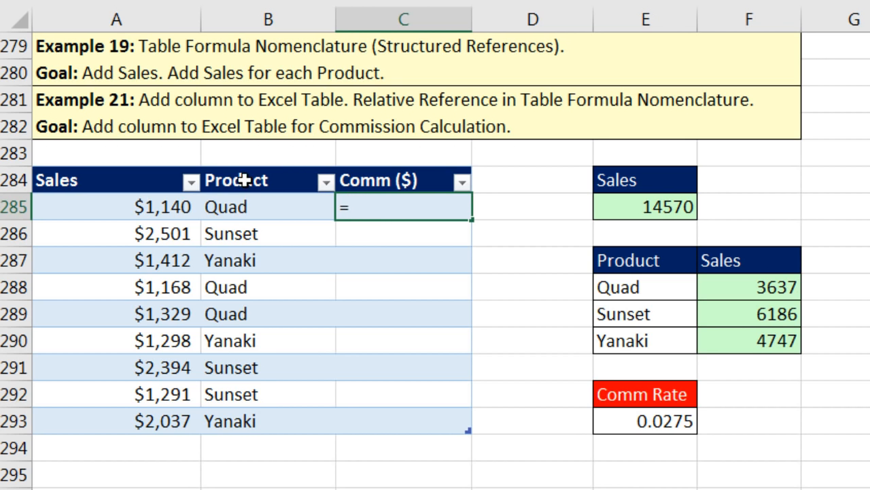
{"action": "left_click", "coordinate": [137, 211]}
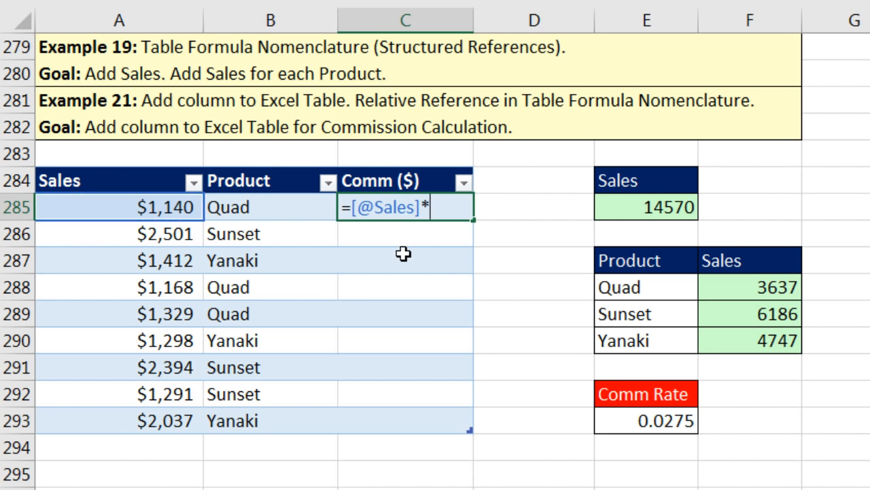
{"action": "left_click", "coordinate": [638, 423]}
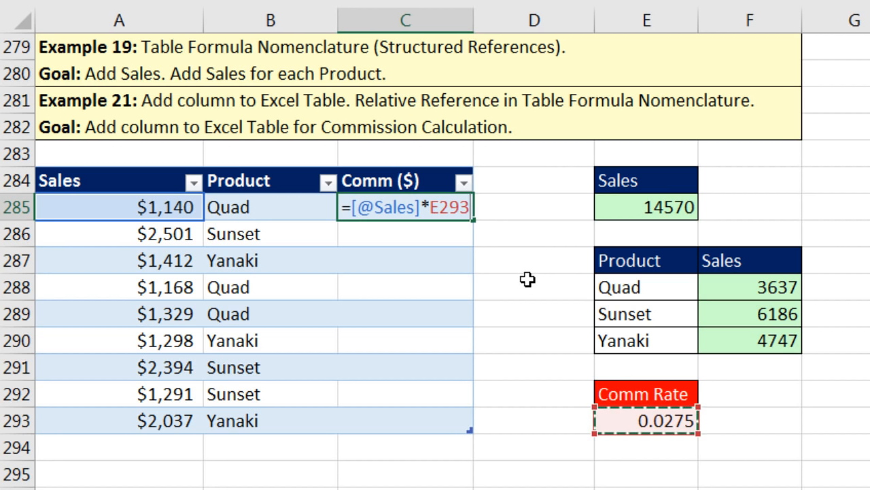
{"action": "key", "text": "F4"}
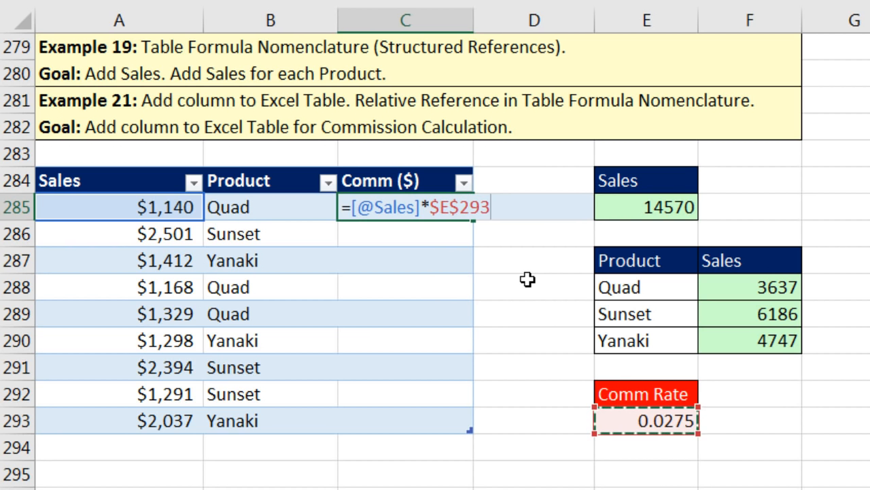
{"action": "key", "text": "Return"}
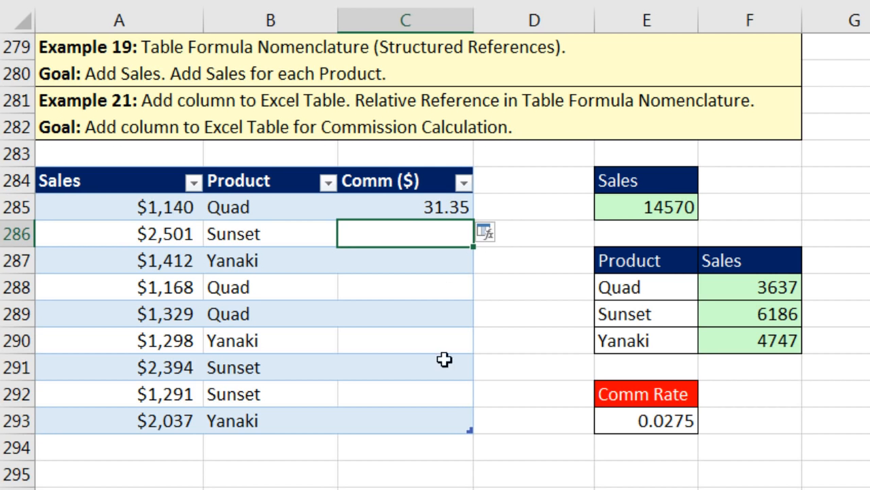
{"action": "left_click", "coordinate": [505, 236]}
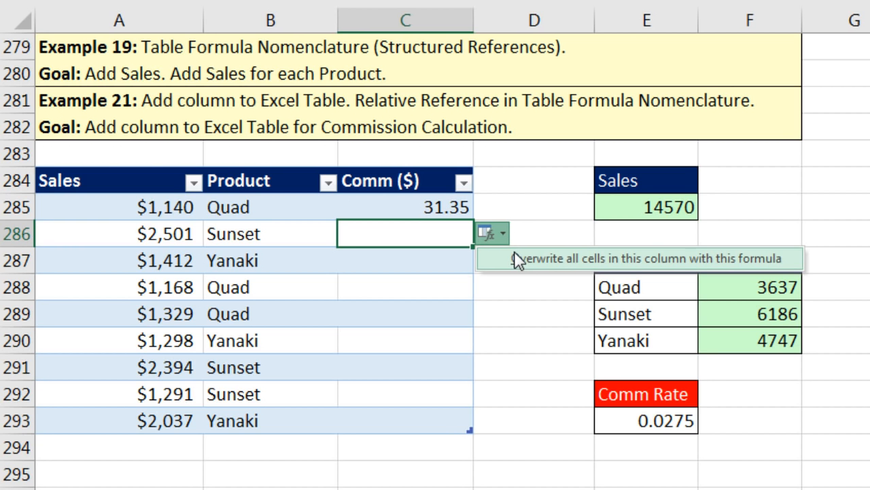
{"action": "left_click", "coordinate": [514, 253]}
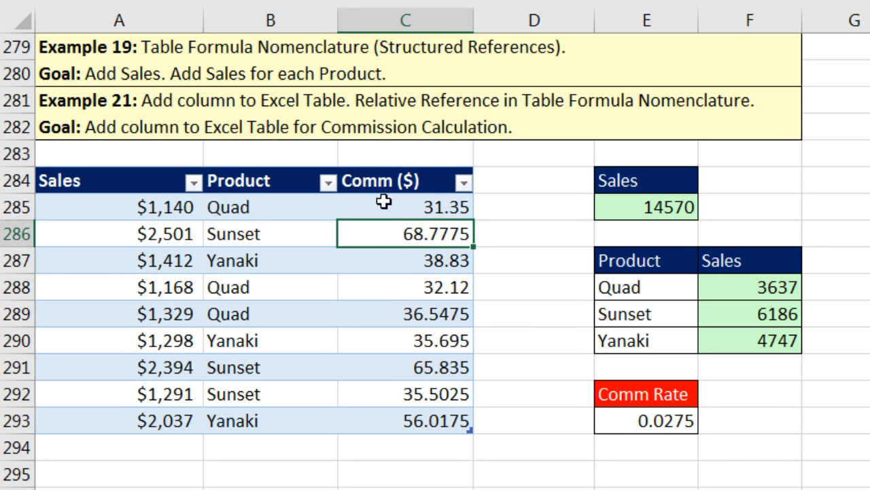
{"action": "left_click", "coordinate": [412, 420]}
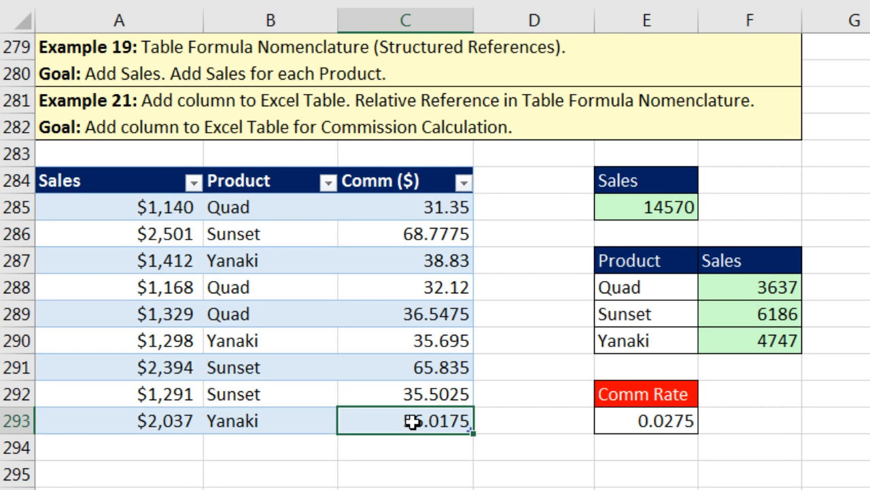
{"action": "key", "text": "F2"}
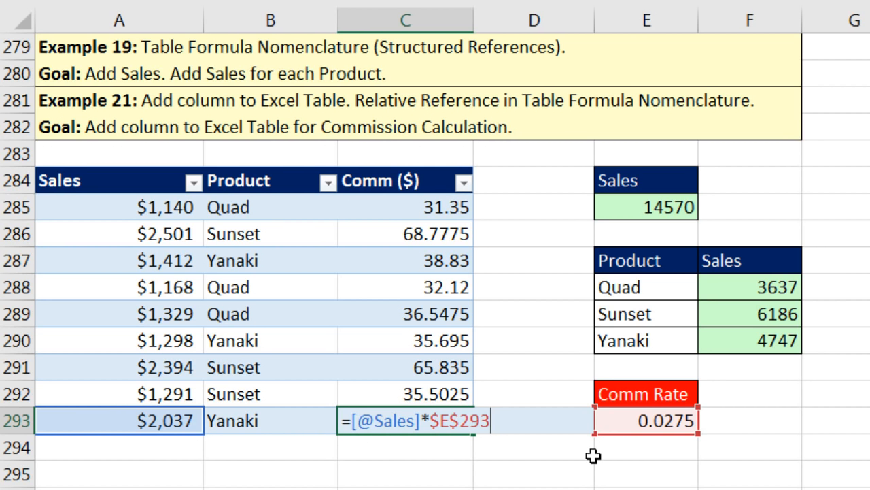
{"action": "key", "text": "Return"}
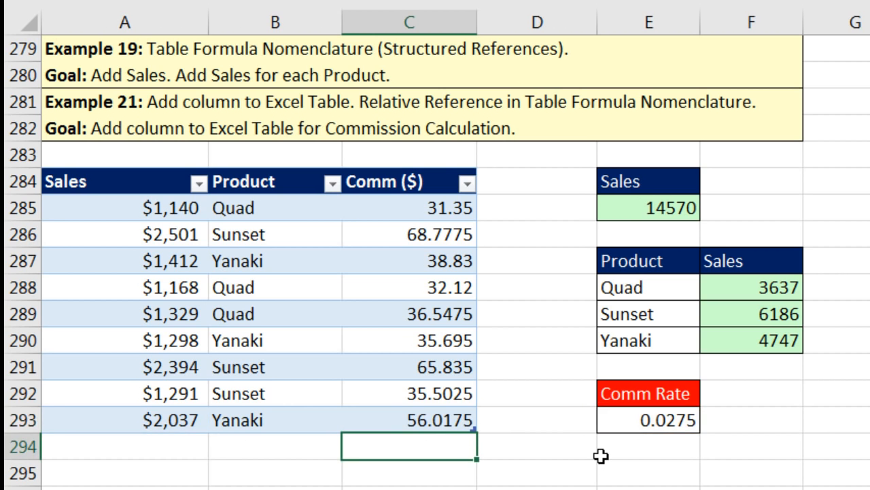
{"action": "double_click", "coordinate": [412, 213]}
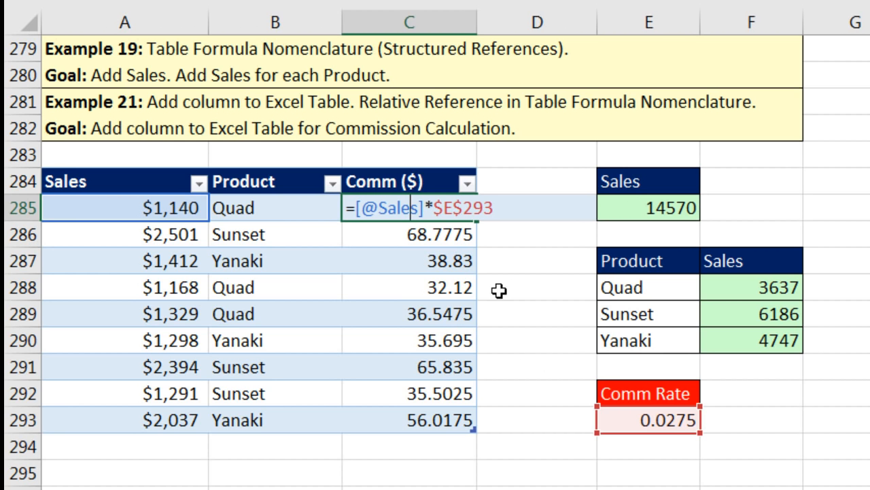
{"action": "left_click", "coordinate": [357, 210]}
{"action": "type", "text": "roun"}
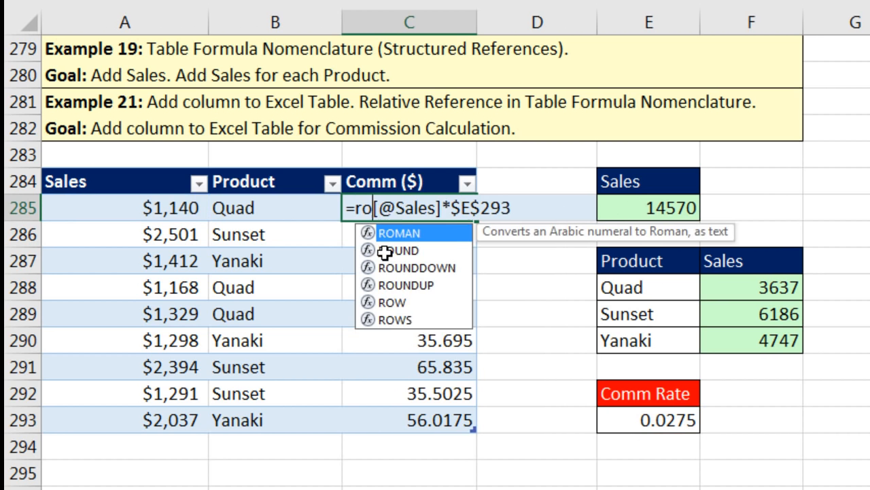
{"action": "key", "text": "Tab"}
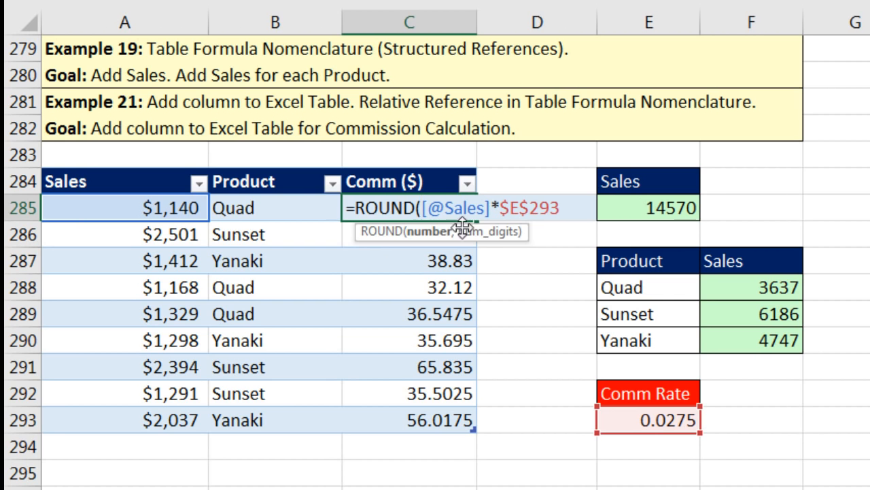
{"action": "key", "text": "shift+End"}
{"action": "left_click", "coordinate": [575, 208]}
{"action": "type", "text": ","}
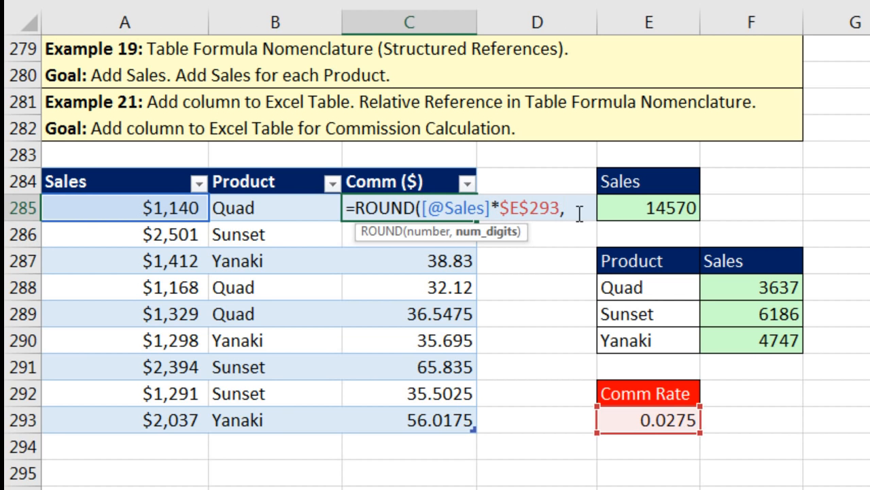
{"action": "type", "text": "2)"}
{"action": "key", "text": "ctrl+Return"}
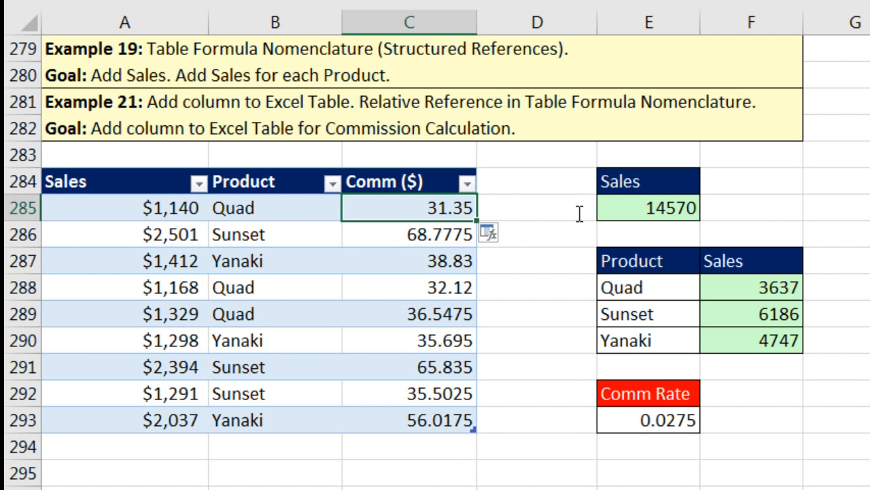
Step: Fill the rounded formula down the Comm ($) column and verify it in C293
{"action": "double_click", "coordinate": [477, 220]}
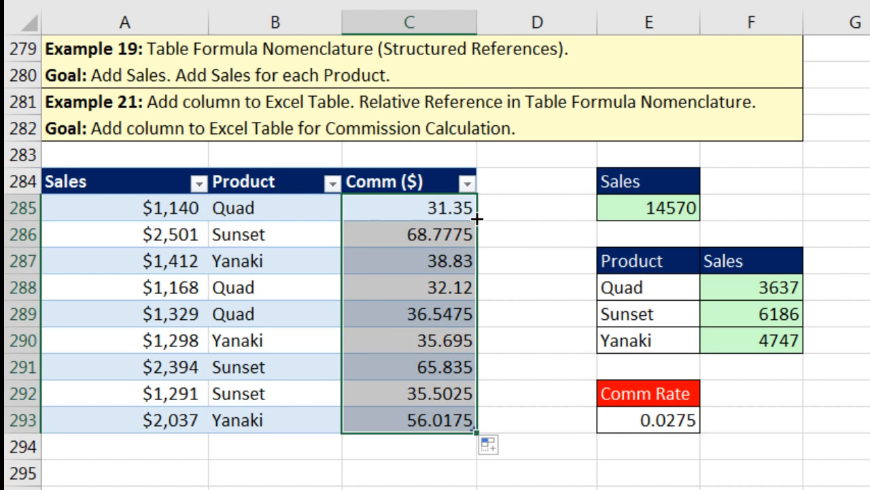
{"action": "left_click", "coordinate": [453, 421]}
{"action": "key", "text": "F2"}
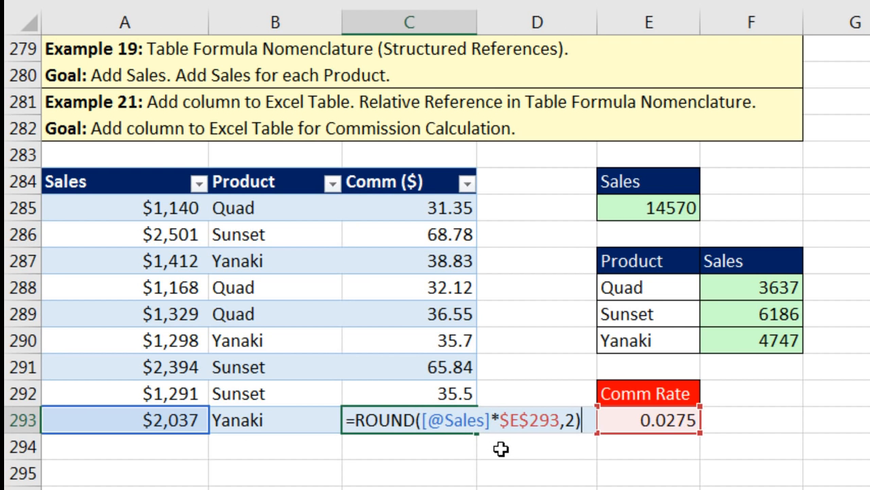
{"action": "key", "text": "Return"}
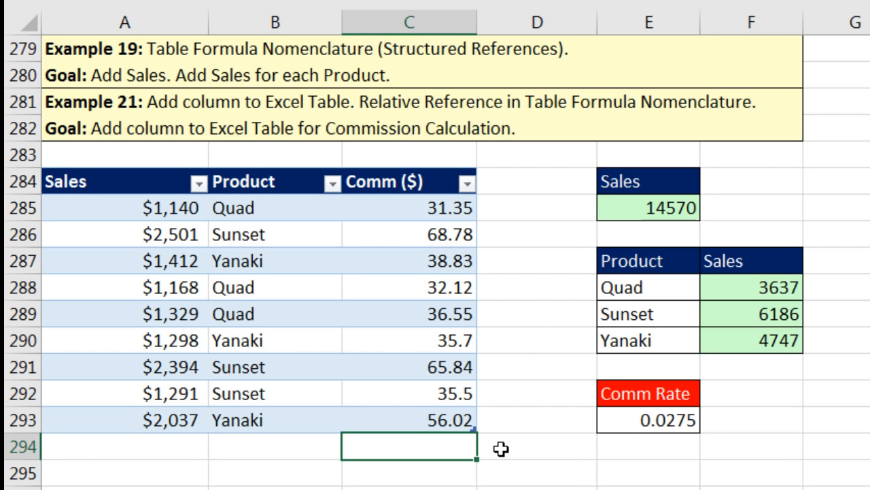
Step: Scroll to Example 22's defects table and select the Jan Total Defects cell F303
{"action": "scroll", "coordinate": [501, 449], "scroll_direction": "down", "scroll_amount": 6}
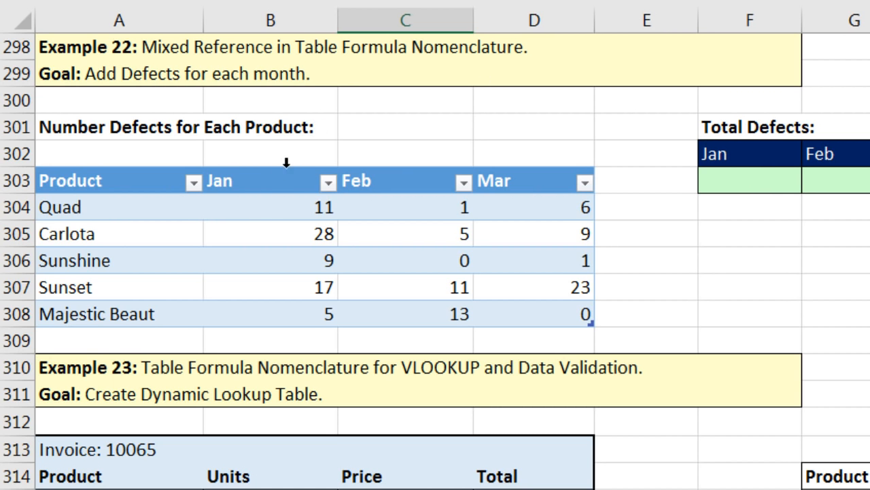
{"action": "left_click", "coordinate": [735, 182]}
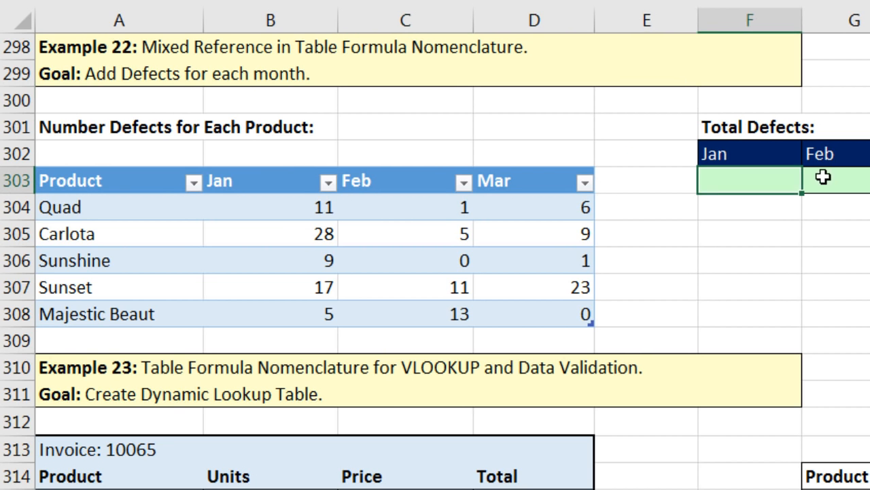
{"action": "left_click", "coordinate": [840, 176]}
{"action": "left_click", "coordinate": [869, 178]}
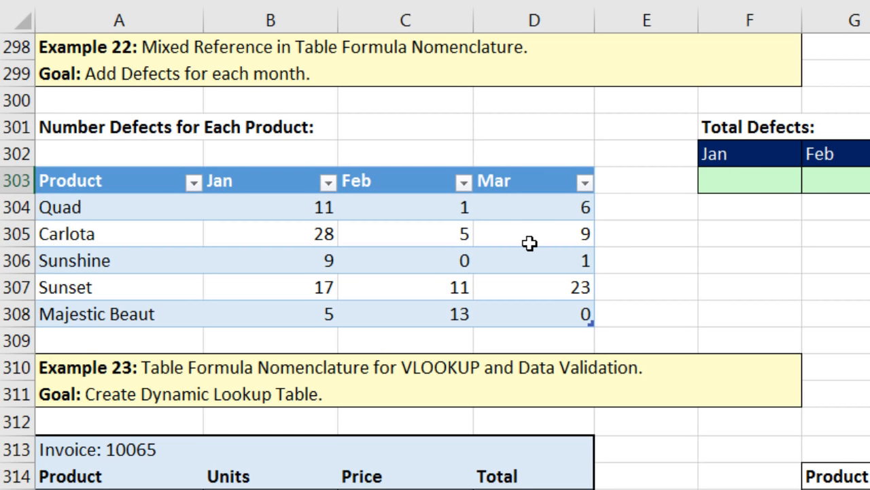
{"action": "left_click", "coordinate": [750, 177]}
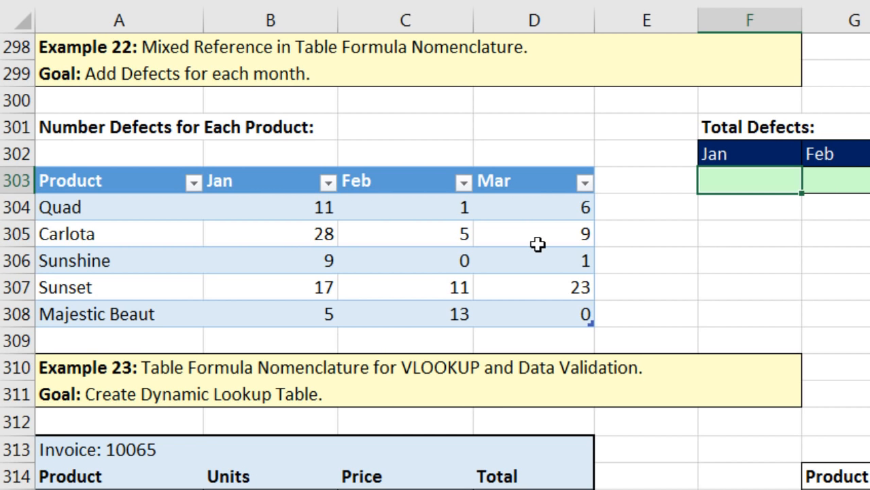
{"action": "scroll", "coordinate": [575, 259], "scroll_direction": "up", "scroll_amount": 4}
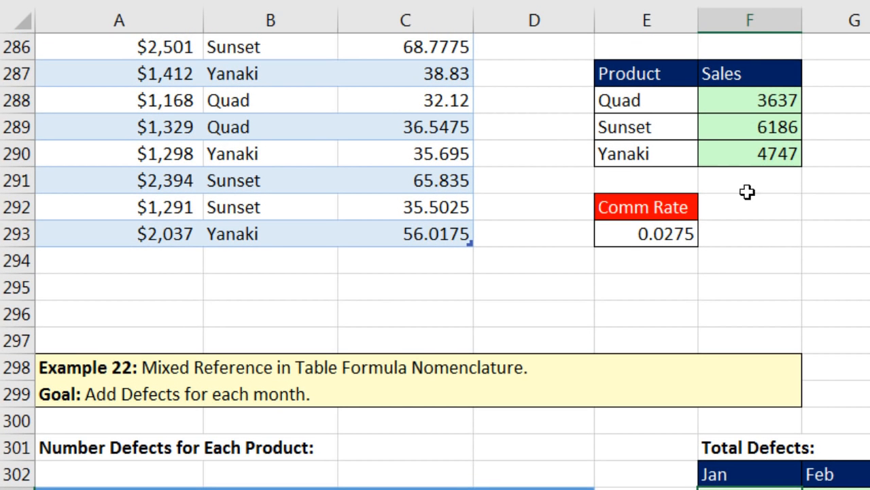
{"action": "double_click", "coordinate": [762, 100]}
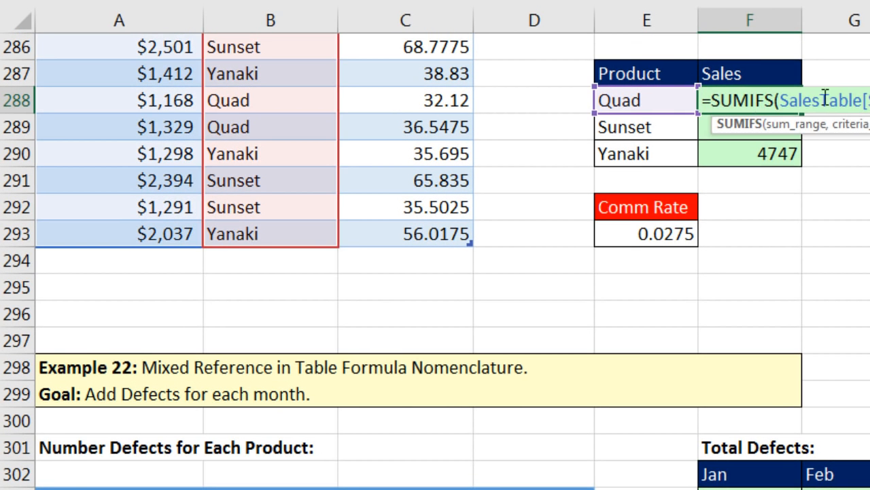
{"action": "key", "text": "Return"}
{"action": "double_click", "coordinate": [737, 125]}
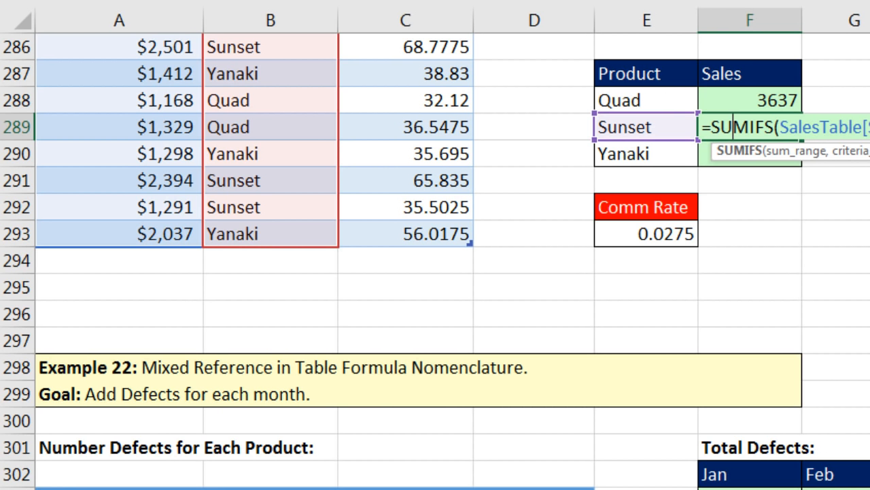
{"action": "key", "text": "Return"}
{"action": "double_click", "coordinate": [707, 154]}
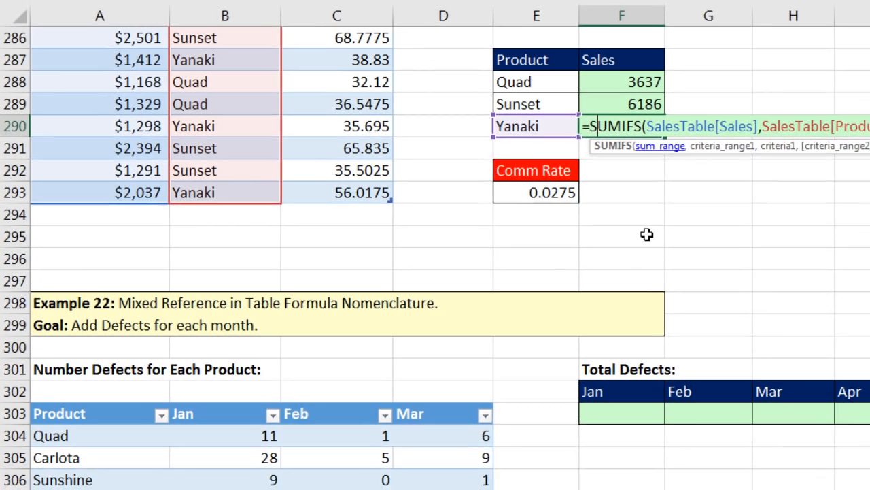
{"action": "key", "text": "ctrl+Return"}
{"action": "left_click", "coordinate": [707, 477]}
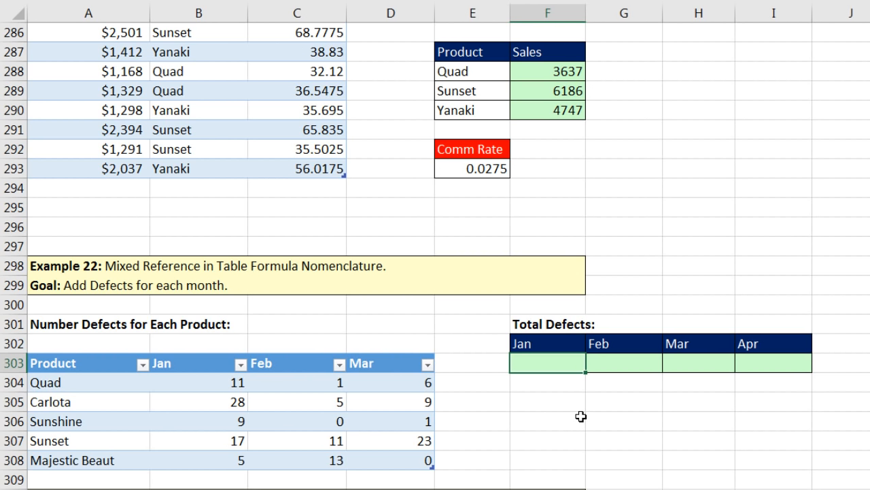
Step: AutoSum the Jan column into Total Defects (70) and copy it across to Feb, Mar and Apr
{"action": "key", "text": "alt+equal"}
{"action": "left_click_drag", "start_coordinate": [210, 384], "coordinate": [235, 460]}
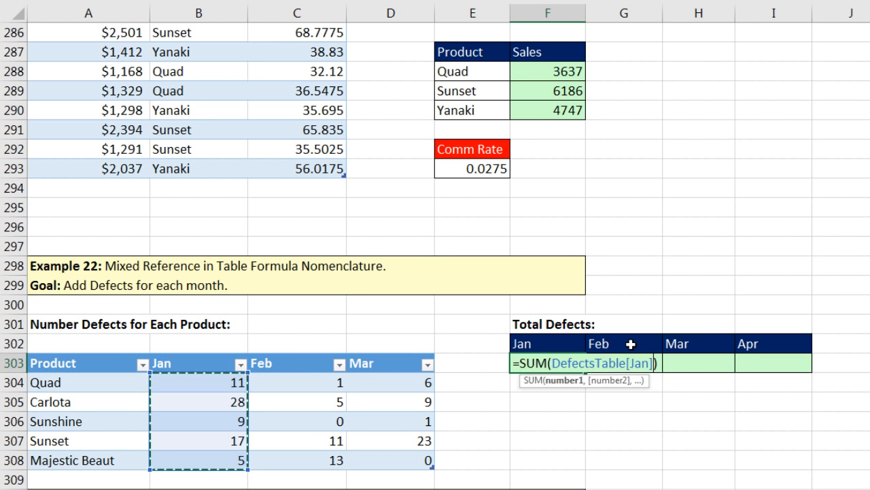
{"action": "key", "text": "ctrl+Return"}
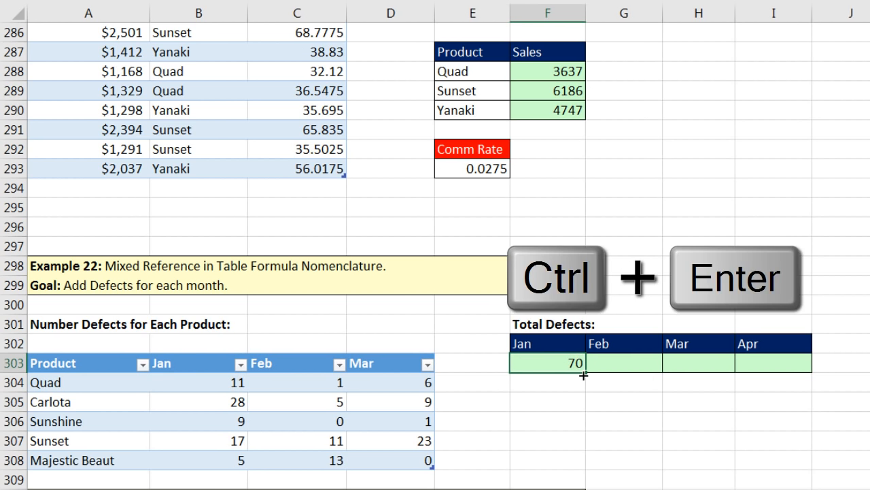
{"action": "left_click_drag", "start_coordinate": [658, 376], "coordinate": [797, 382]}
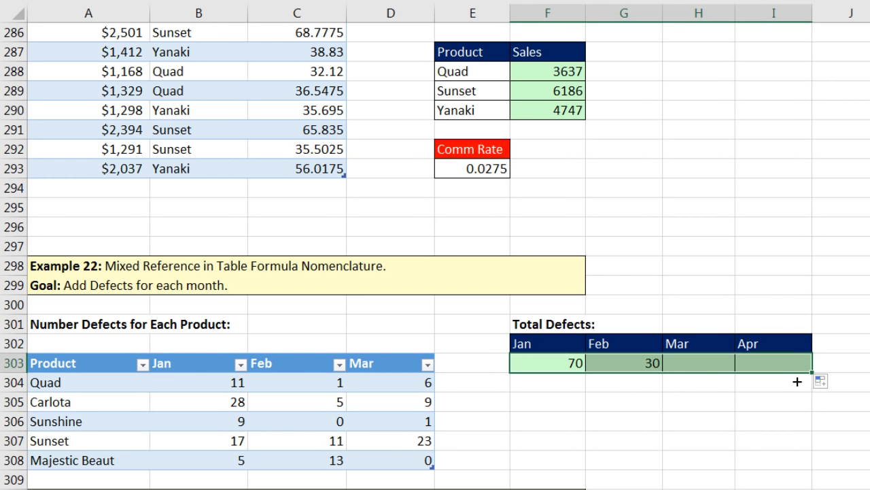
Step: Inspect the Feb, Mar and Apr totals, noting Apr's 0 sums DefectsTable[Product]
{"action": "left_click", "coordinate": [619, 365]}
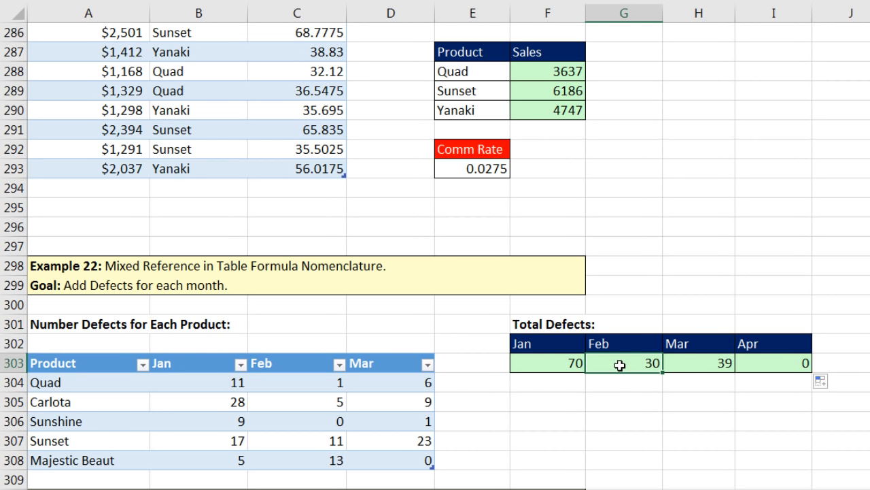
{"action": "key", "text": "F2"}
{"action": "key", "text": "F2"}
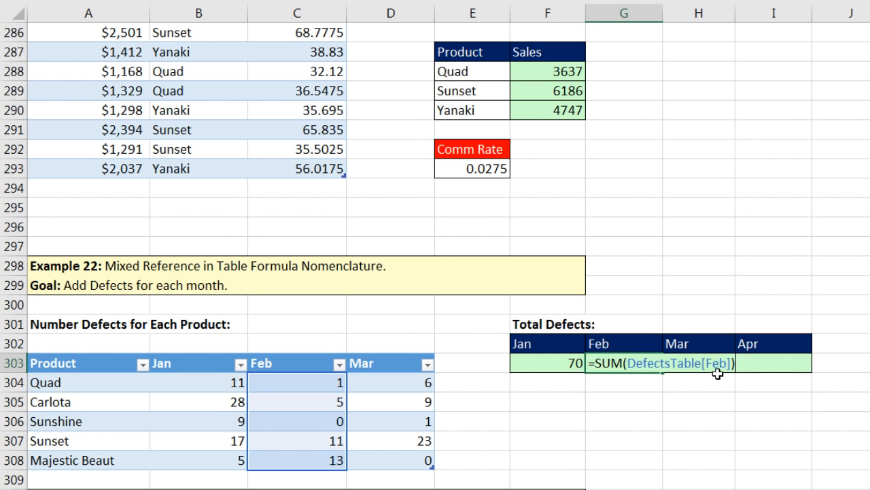
{"action": "key", "text": "ctrl+Return"}
{"action": "double_click", "coordinate": [682, 364]}
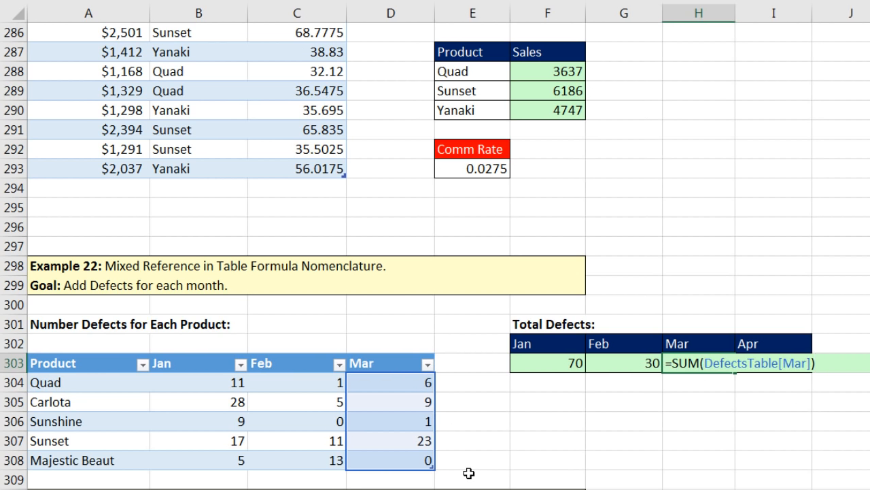
{"action": "key", "text": "ctrl+Return"}
{"action": "double_click", "coordinate": [680, 379]}
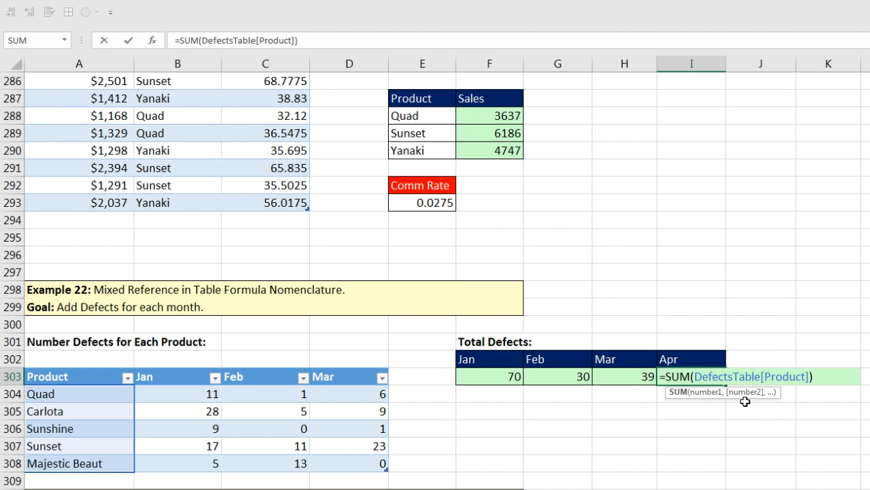
{"action": "key", "text": "ctrl+Return"}
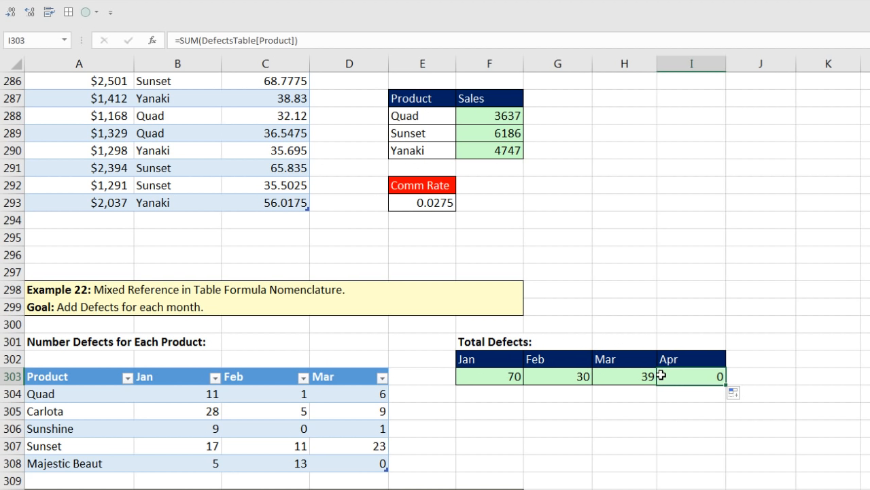
{"action": "scroll", "coordinate": [619, 432], "scroll_direction": "down", "scroll_amount": 10}
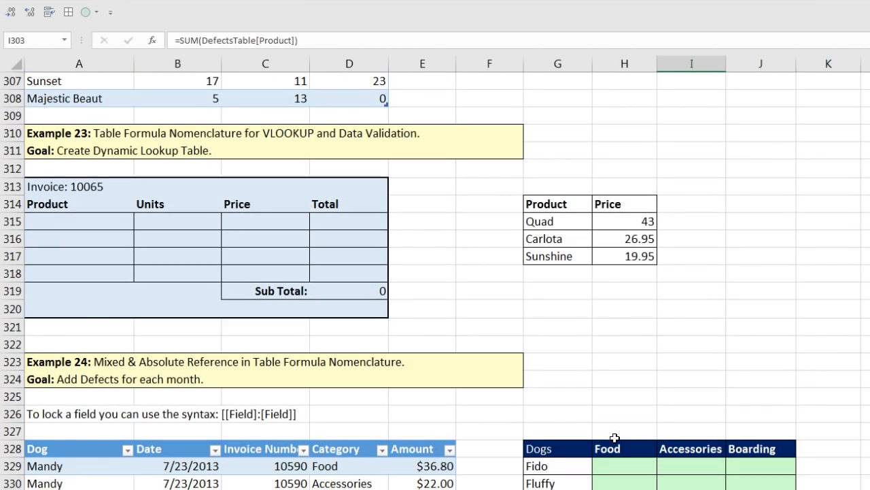
{"action": "scroll", "coordinate": [615, 438], "scroll_direction": "down", "scroll_amount": 1}
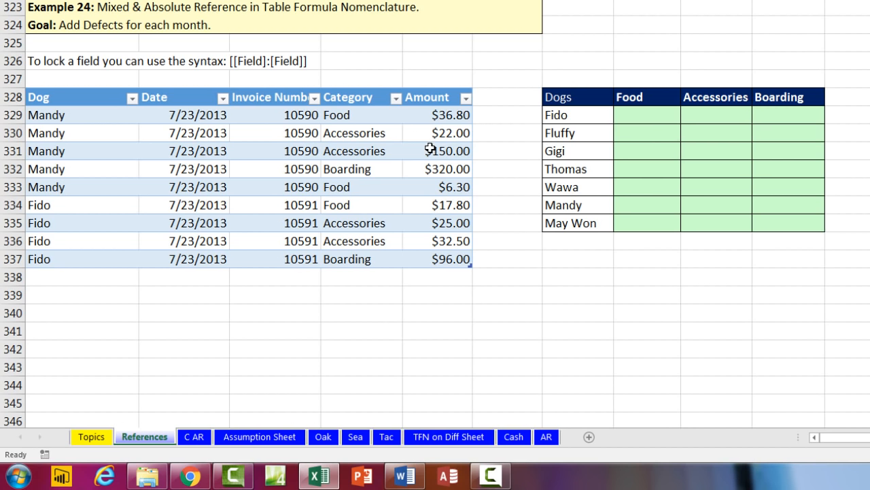
{"action": "left_click", "coordinate": [632, 117]}
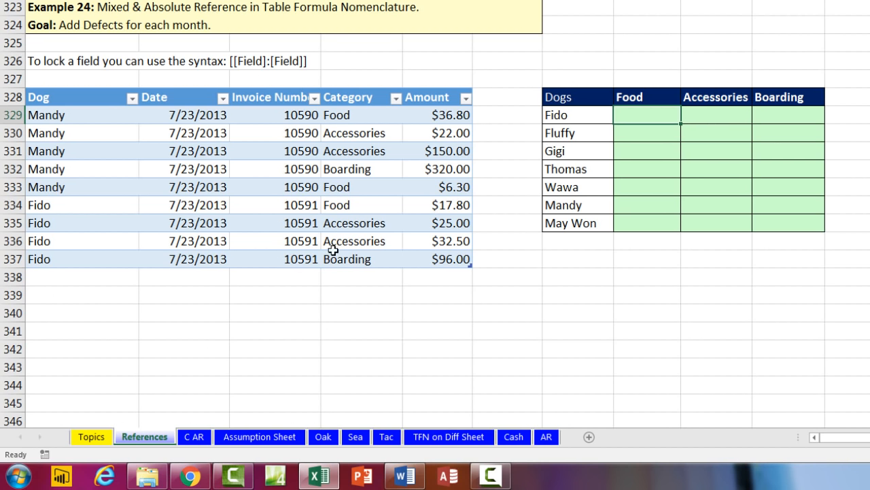
{"action": "left_click", "coordinate": [361, 120]}
{"action": "left_click", "coordinate": [355, 138]}
{"action": "left_click", "coordinate": [358, 173]}
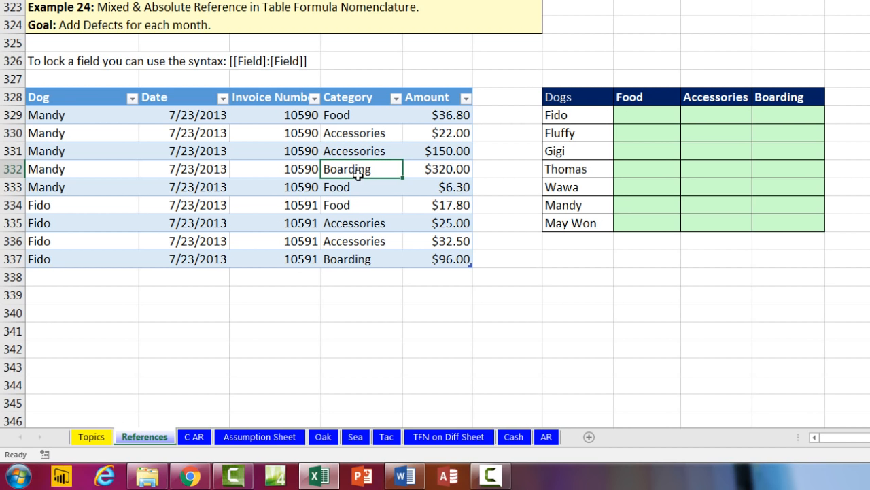
{"action": "left_click_drag", "start_coordinate": [77, 115], "coordinate": [416, 114]}
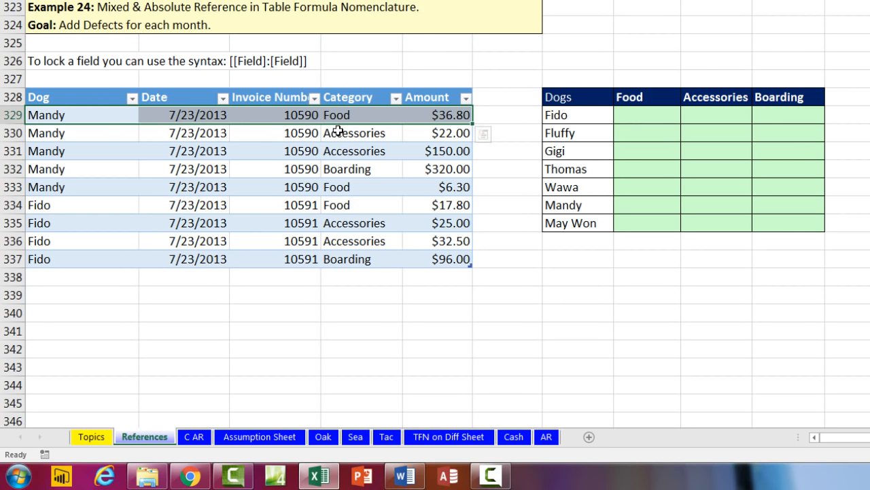
{"action": "left_click_drag", "start_coordinate": [69, 134], "coordinate": [451, 132]}
{"action": "left_click_drag", "start_coordinate": [50, 169], "coordinate": [419, 173]}
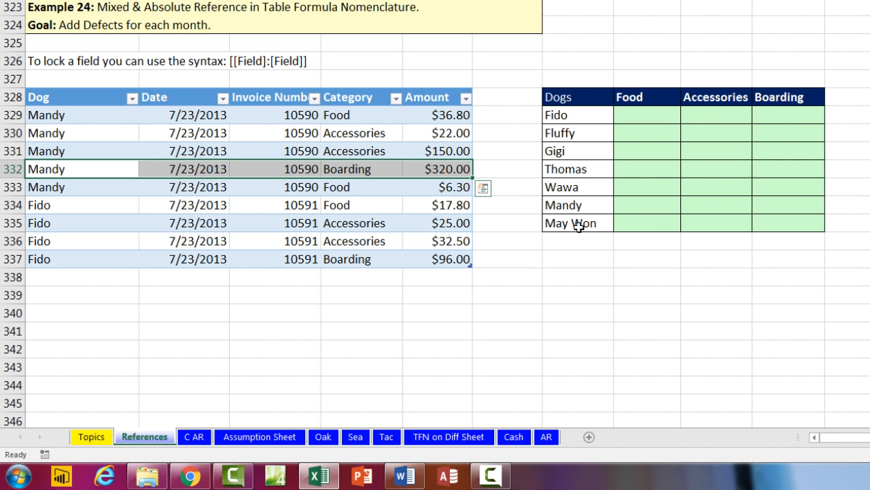
{"action": "left_click", "coordinate": [635, 102]}
{"action": "left_click", "coordinate": [700, 100]}
{"action": "left_click", "coordinate": [766, 97]}
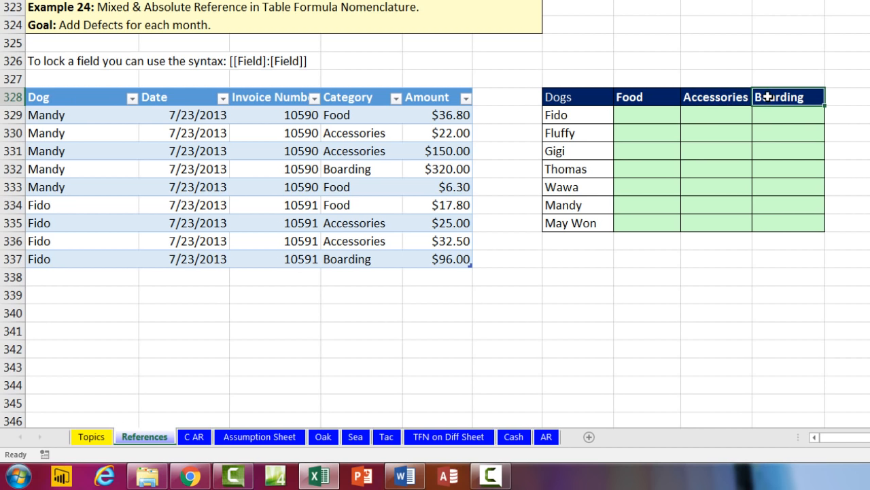
{"action": "left_click", "coordinate": [632, 119]}
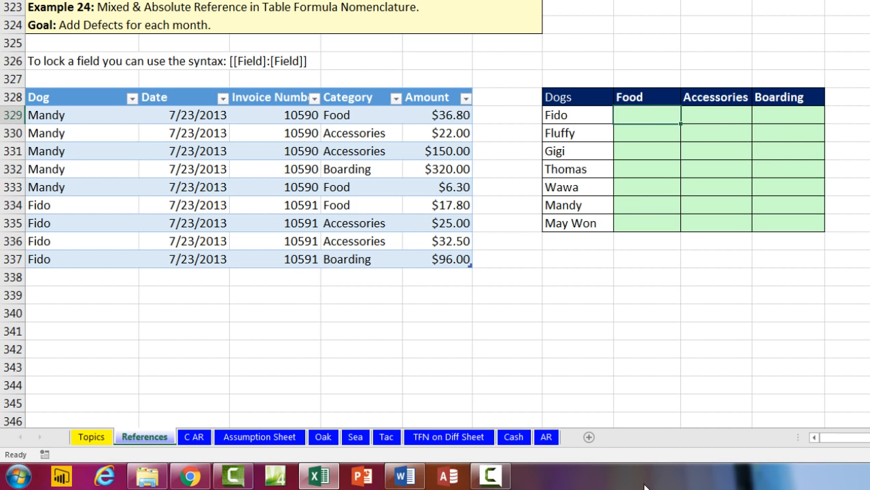
Step: Start =SUMIFS in H329 with DogStoreTable's Amount column as the sum range
{"action": "type", "text": "=sumifs"}
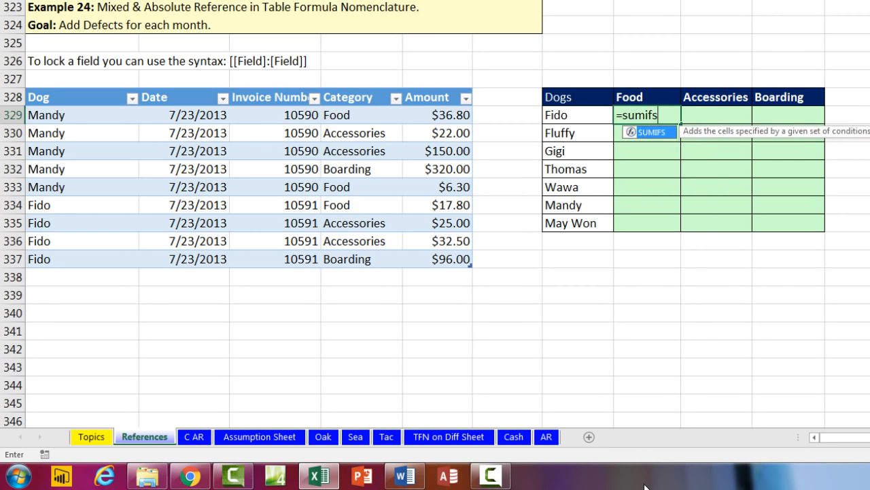
{"action": "key", "text": "Tab"}
{"action": "left_click_drag", "start_coordinate": [443, 115], "coordinate": [449, 260]}
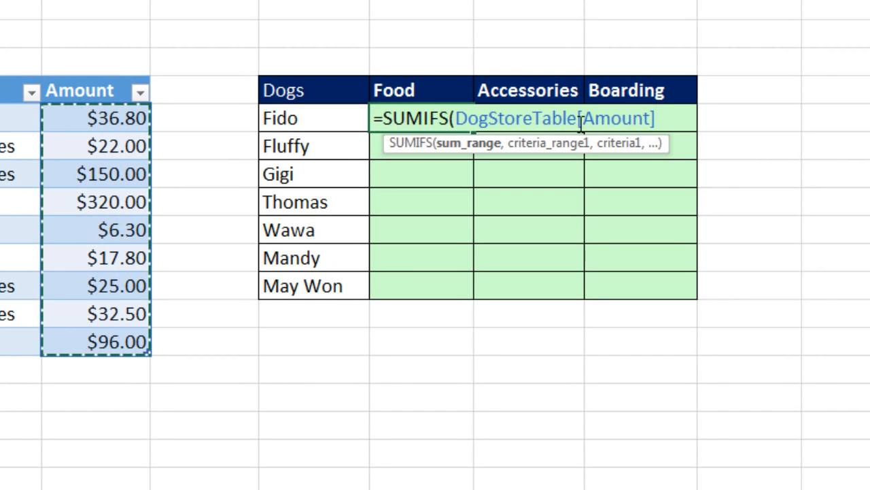
Step: Lock the sum range as DogStoreTable[[Amount]:[Amount]] and add a comma
{"action": "left_click_drag", "start_coordinate": [580, 118], "coordinate": [651, 118]}
{"action": "type", "text": "]"}
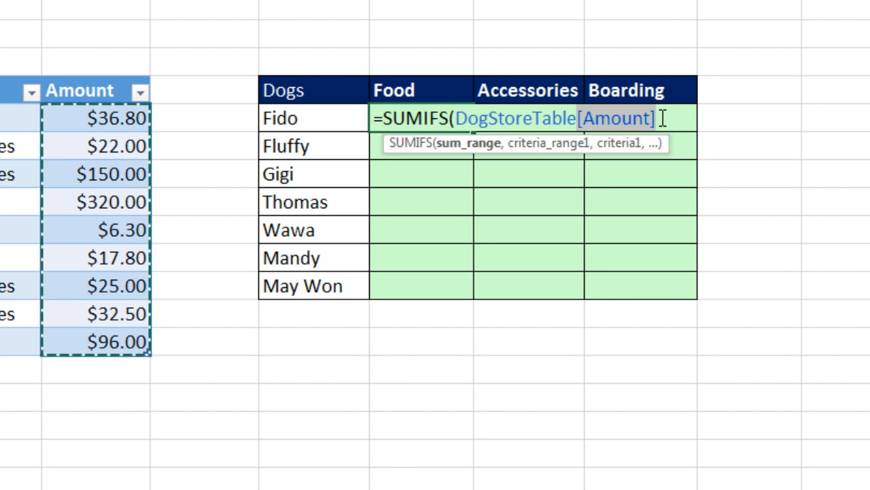
{"action": "key", "text": "ctrl+c"}
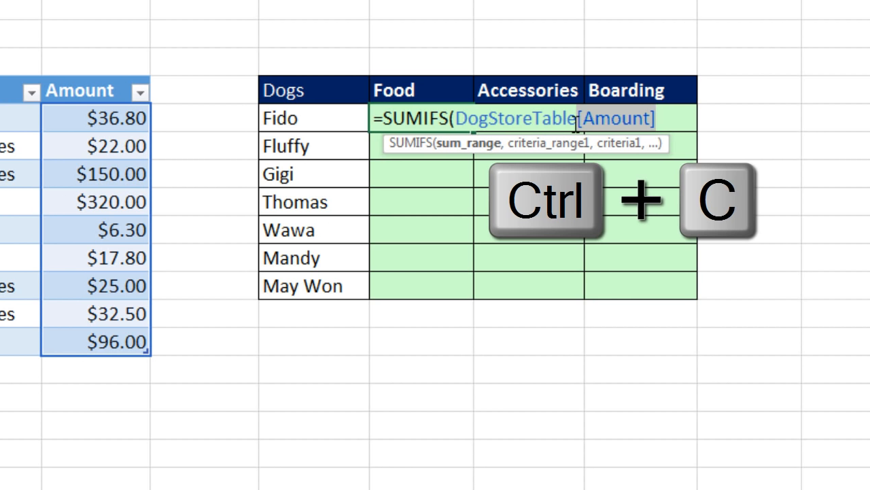
{"action": "left_click", "coordinate": [577, 124]}
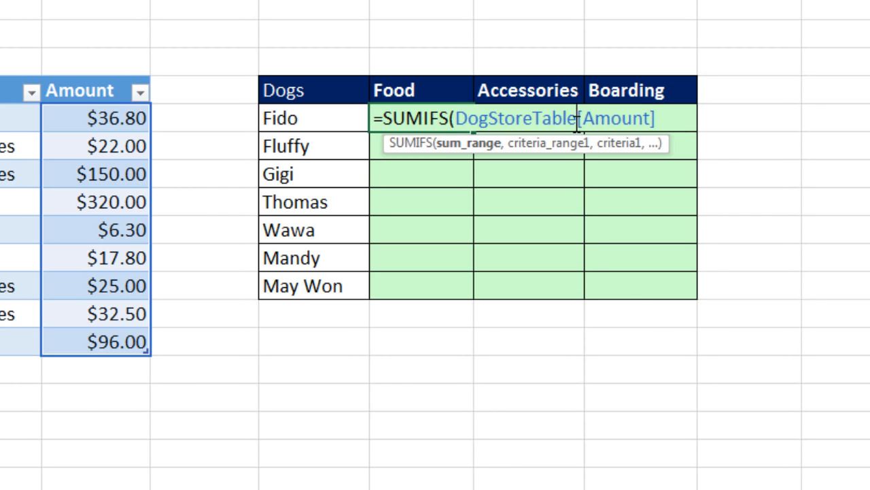
{"action": "type", "text": "["}
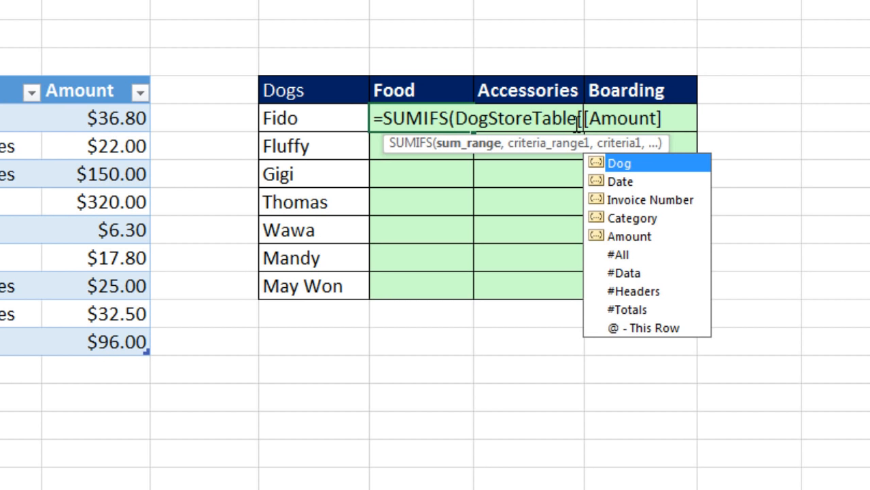
{"action": "left_click", "coordinate": [693, 124]}
{"action": "type", "text": ":"}
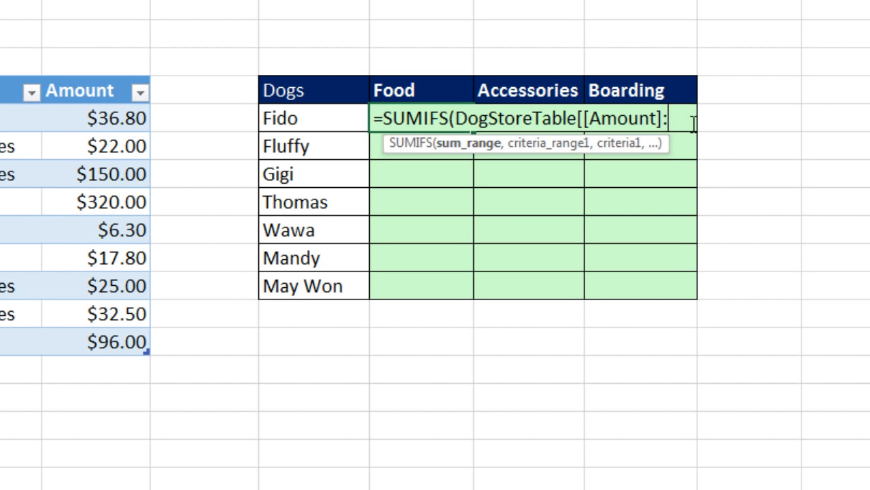
{"action": "key", "text": "ctrl+v"}
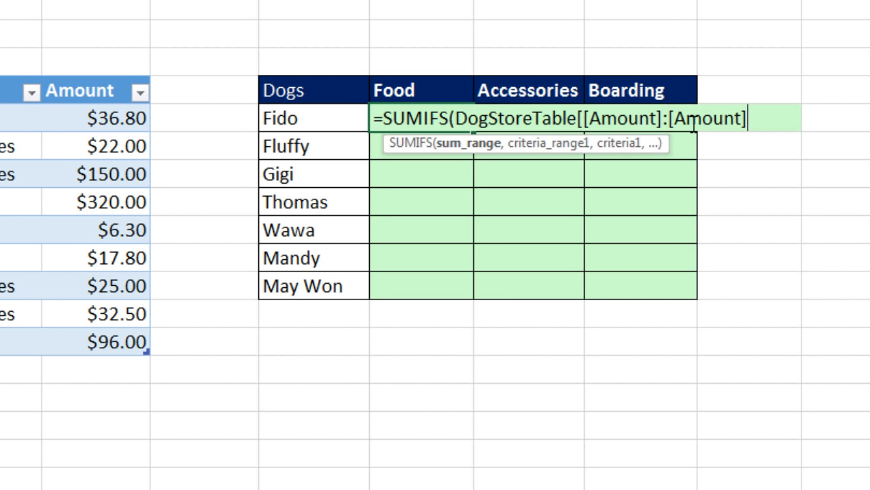
{"action": "type", "text": "]"}
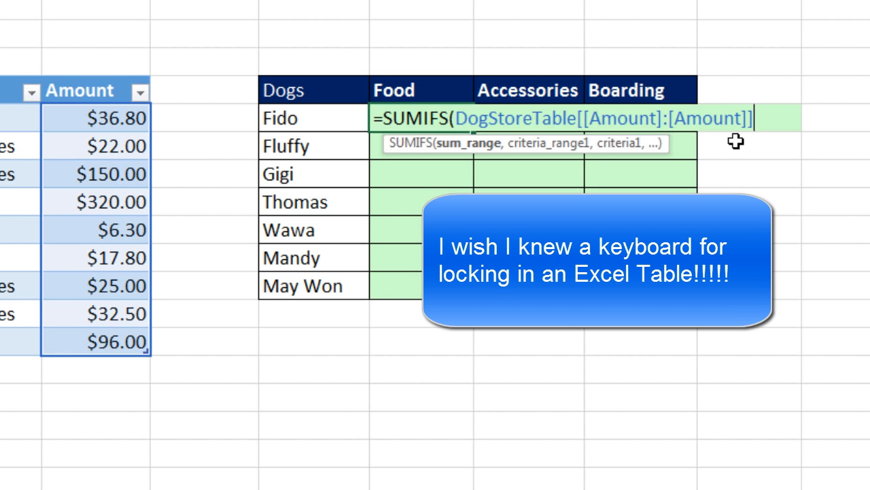
{"action": "left_click_drag", "start_coordinate": [768, 120], "coordinate": [576, 120]}
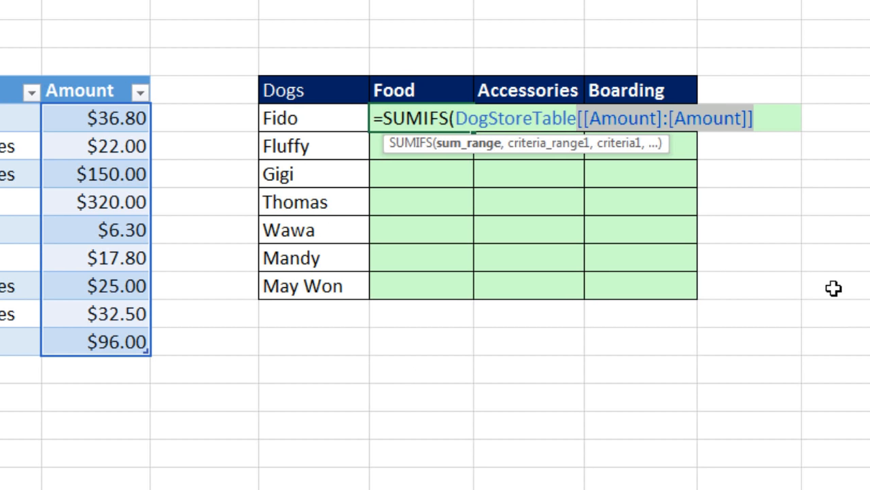
{"action": "left_click", "coordinate": [765, 125]}
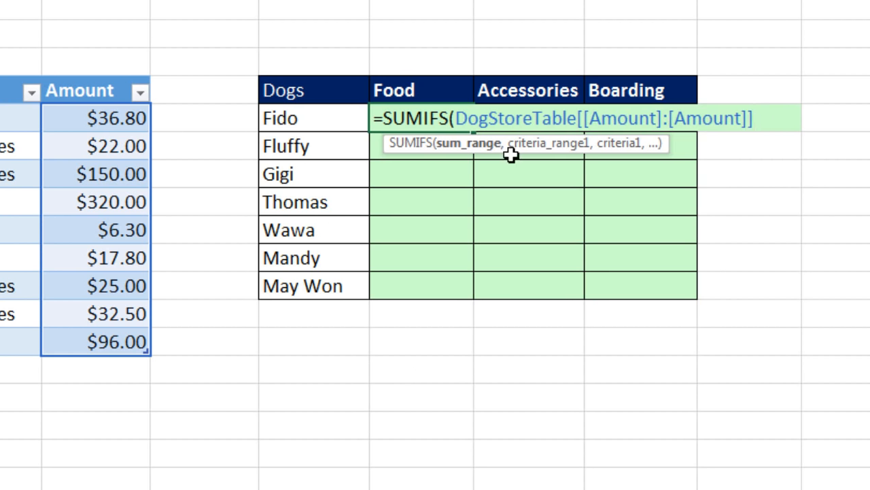
{"action": "type", "text": ","}
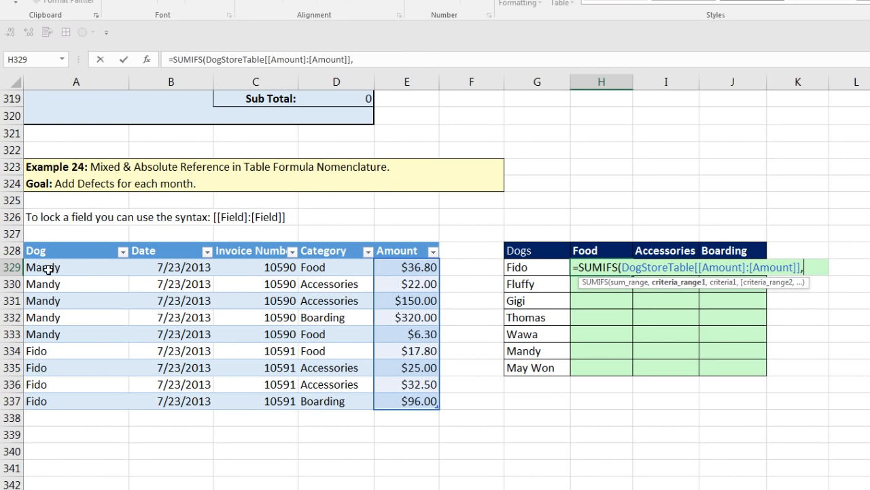
Step: Add the locked criteria range DogStoreTable[[Dog]:[Dog]] with criterion $G329, followed by a comma
{"action": "left_click_drag", "start_coordinate": [47, 269], "coordinate": [70, 406]}
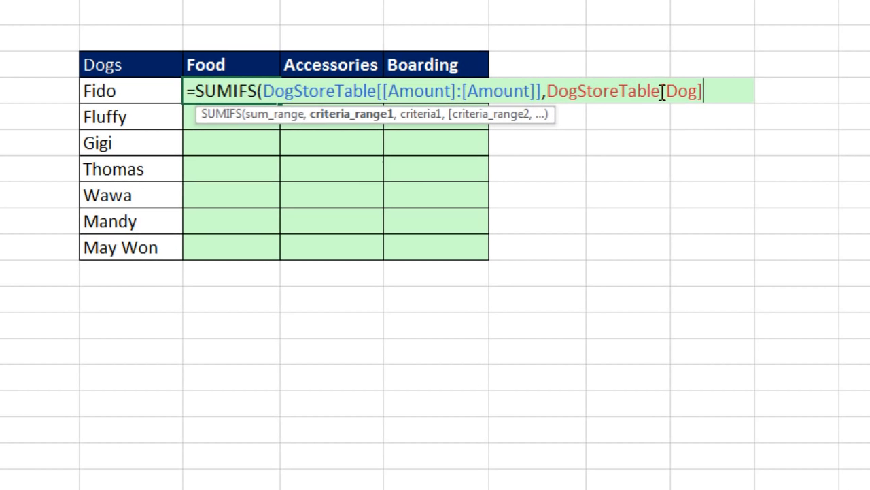
{"action": "left_click", "coordinate": [811, 214]}
{"action": "type", "text": "["}
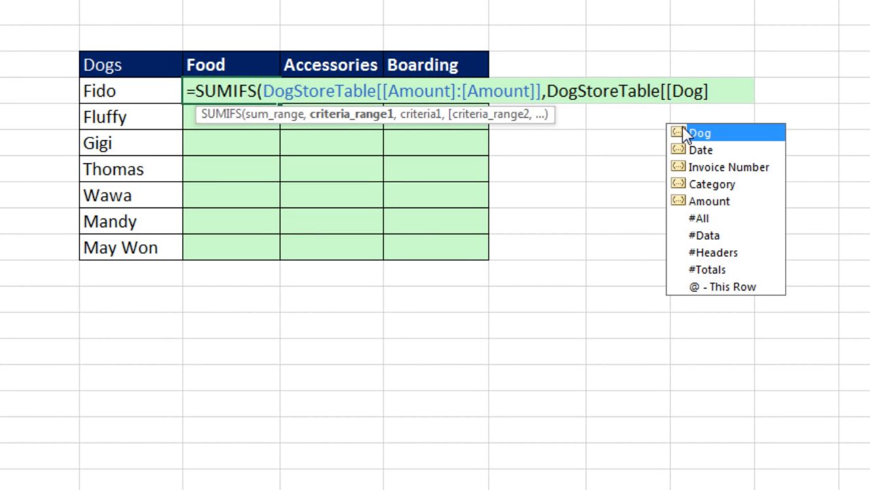
{"action": "left_click", "coordinate": [719, 95]}
{"action": "type", "text": ":"}
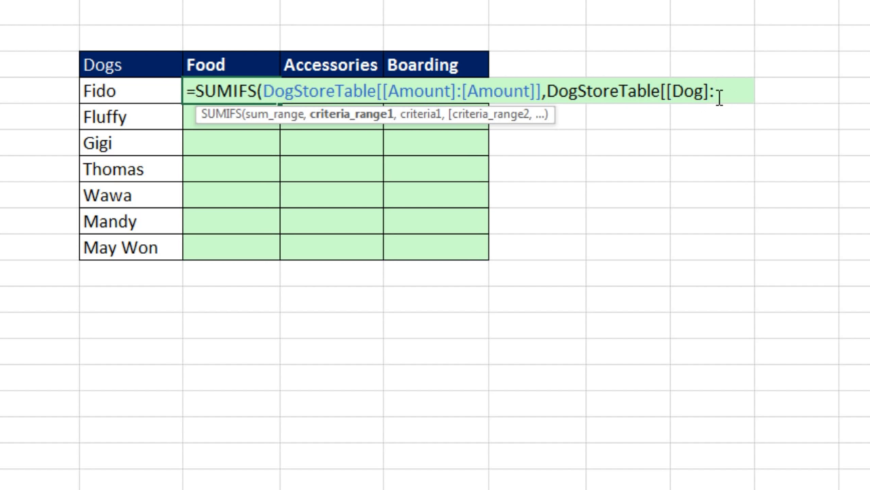
{"action": "type", "text": "["}
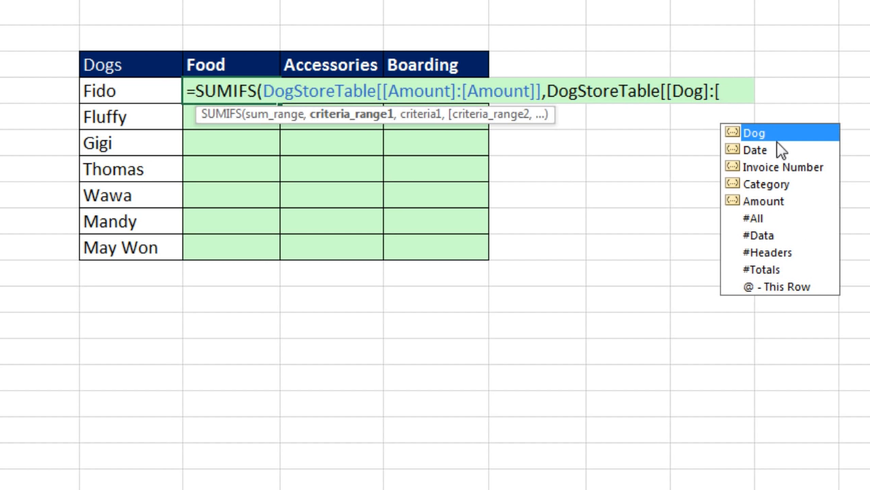
{"action": "key", "text": "Tab"}
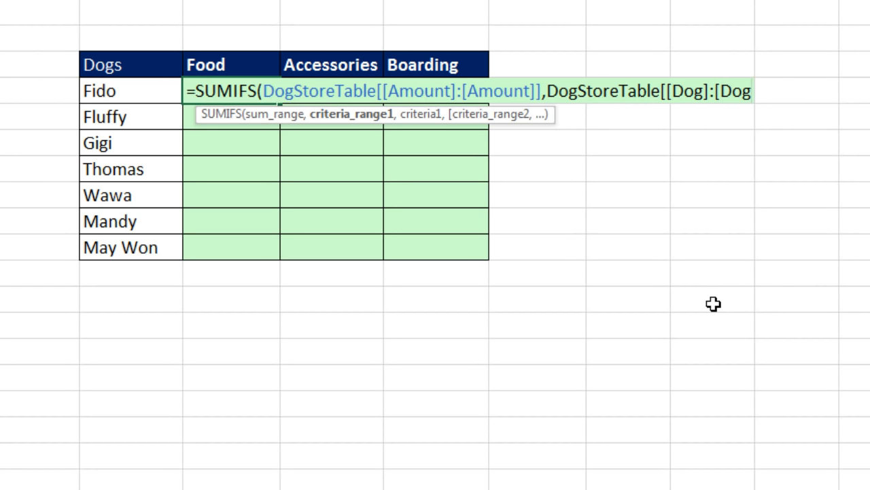
{"action": "type", "text": "]]"}
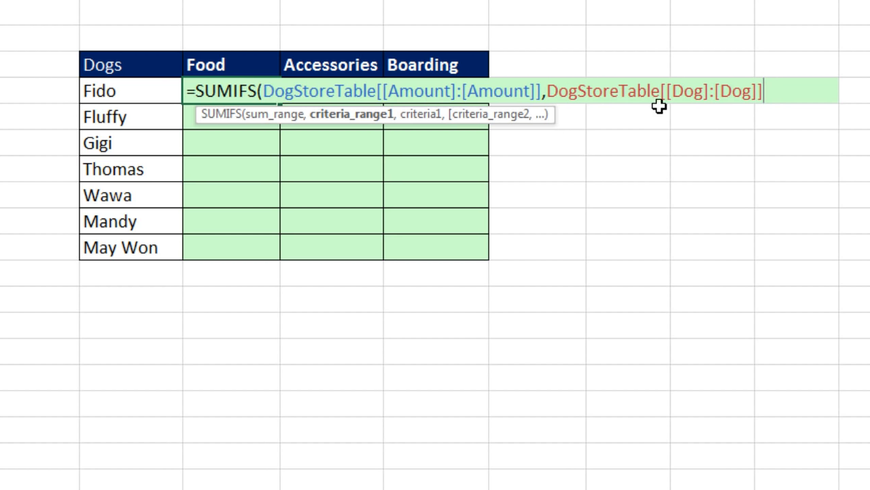
{"action": "type", "text": ","}
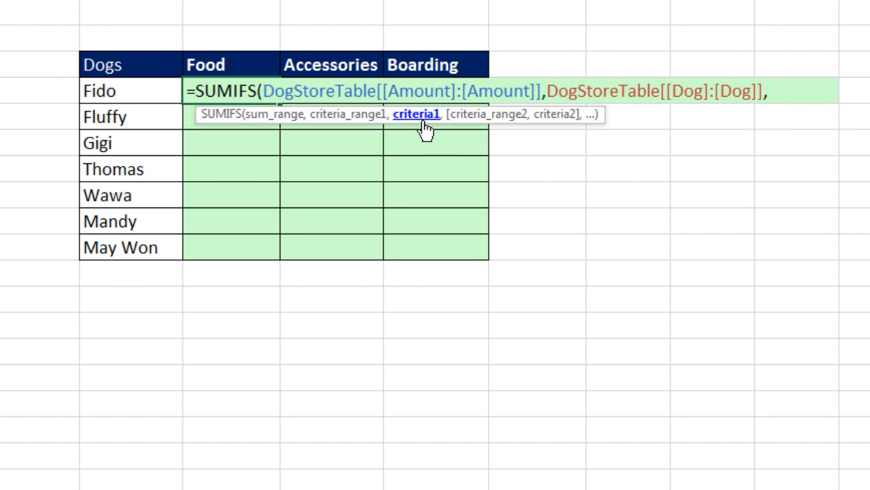
{"action": "left_click", "coordinate": [119, 95]}
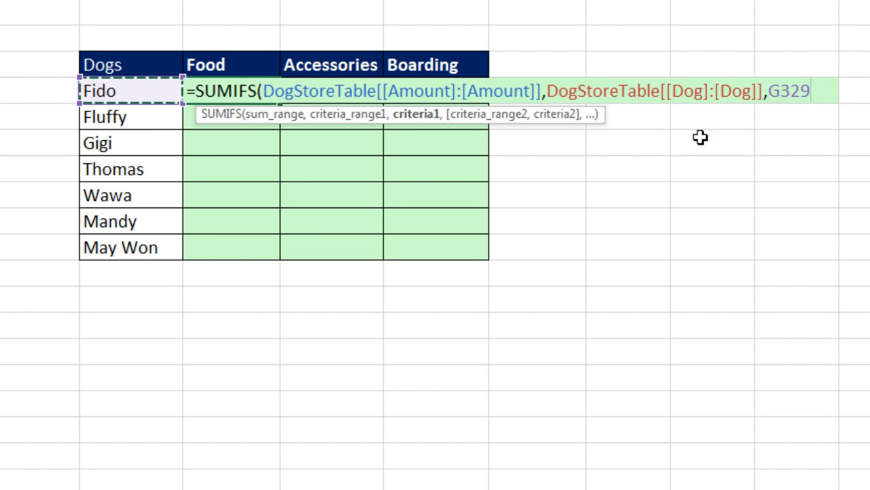
{"action": "key", "text": "F4"}
{"action": "key", "text": "F4"}
{"action": "key", "text": "F4"}
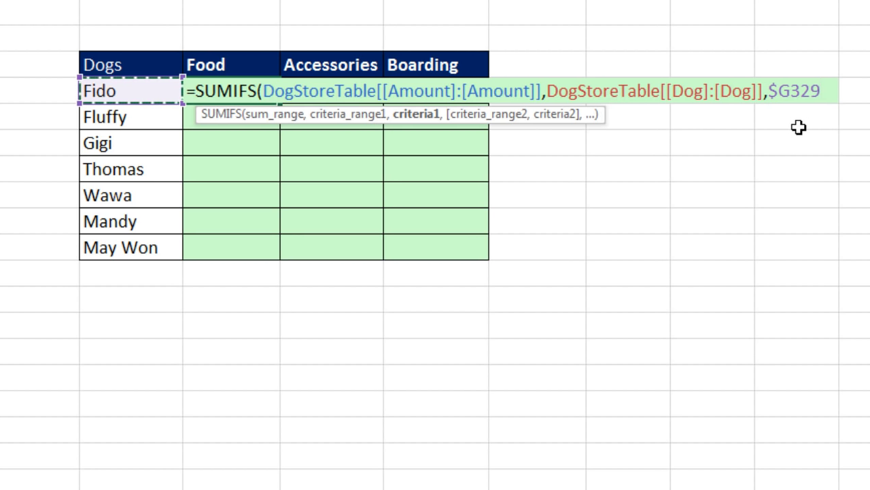
{"action": "type", "text": ","}
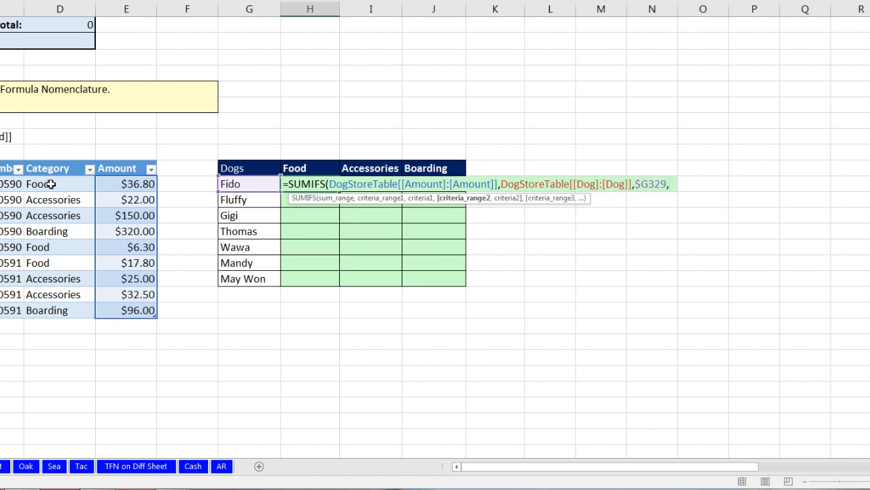
Step: Add the Category column as second criteria range, locked as [[Category]:[Category]]
{"action": "left_click_drag", "start_coordinate": [51, 184], "coordinate": [51, 312]}
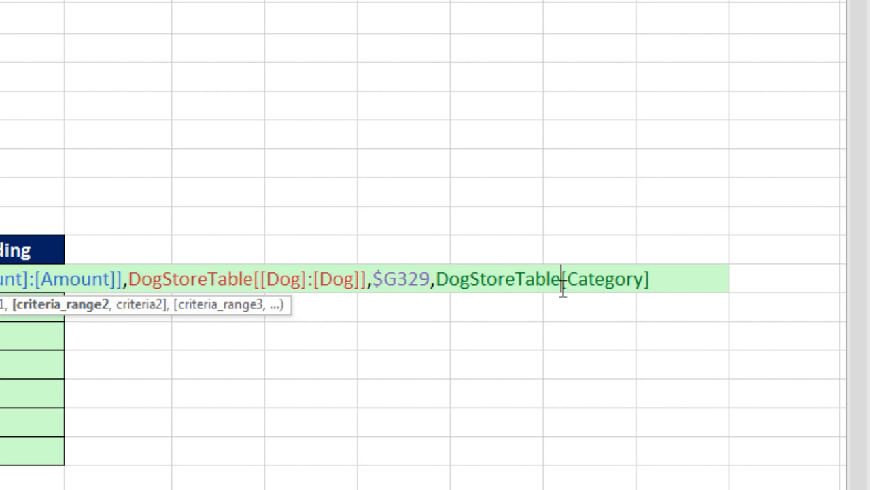
{"action": "type", "text": "["}
{"action": "left_click", "coordinate": [659, 280]}
{"action": "type", "text": "]:"}
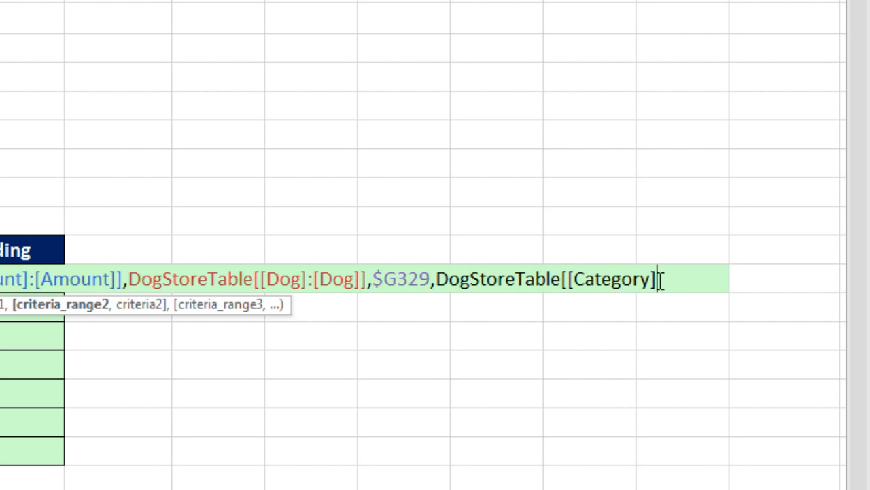
{"action": "type", "text": "["}
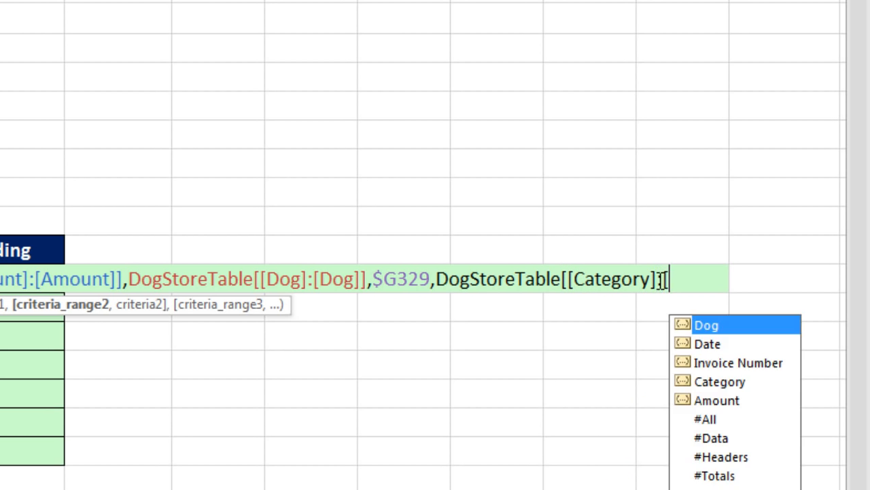
{"action": "type", "text": "c"}
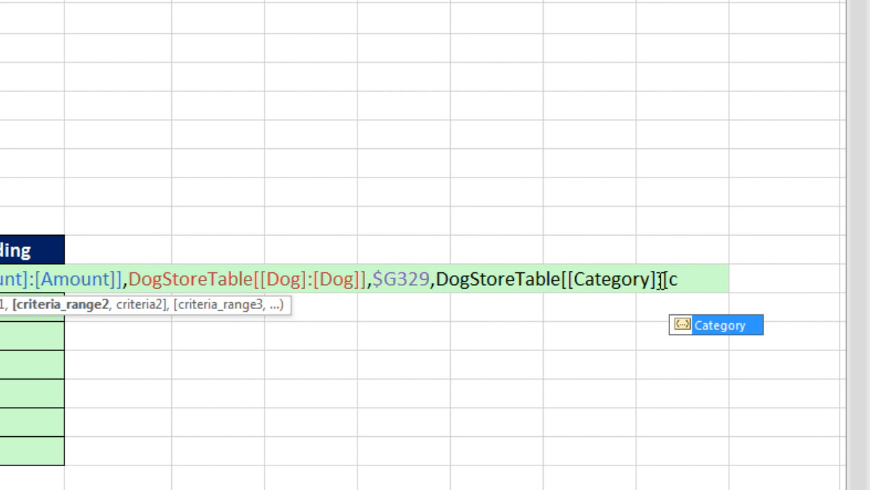
{"action": "key", "text": "Tab"}
{"action": "type", "text": "]]"}
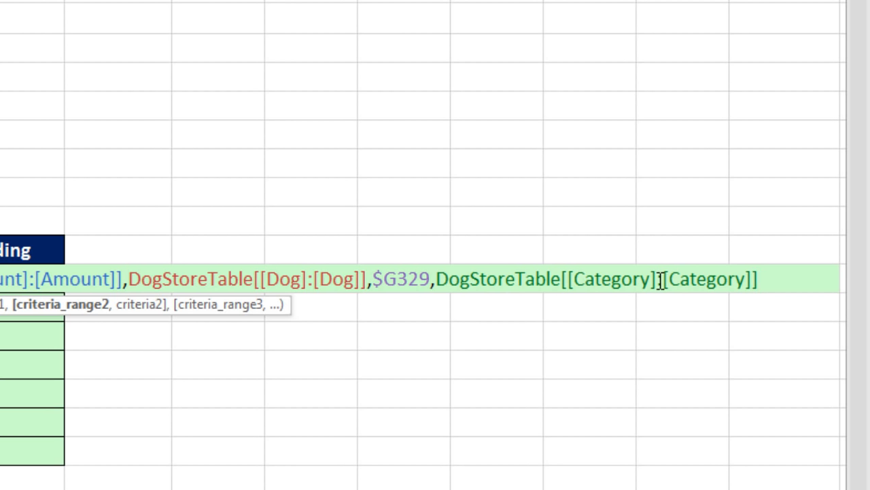
{"action": "left_click_drag", "start_coordinate": [281, 305], "coordinate": [661, 361]}
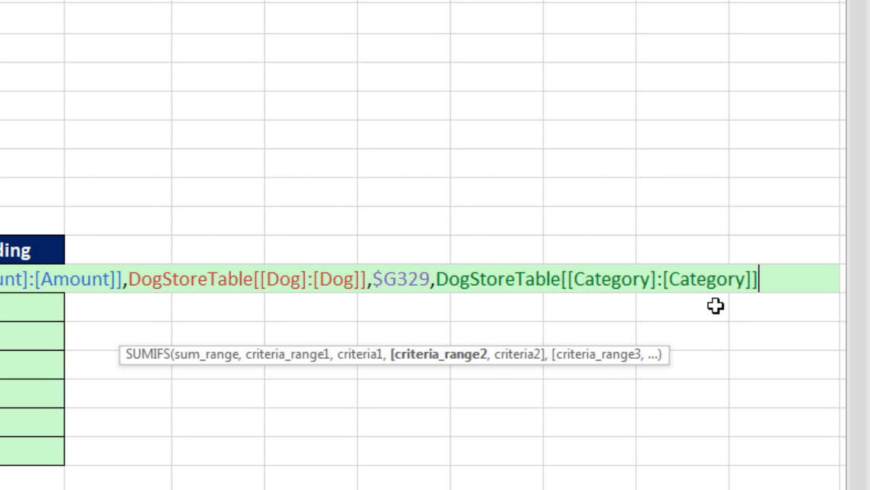
{"action": "type", "text": ","}
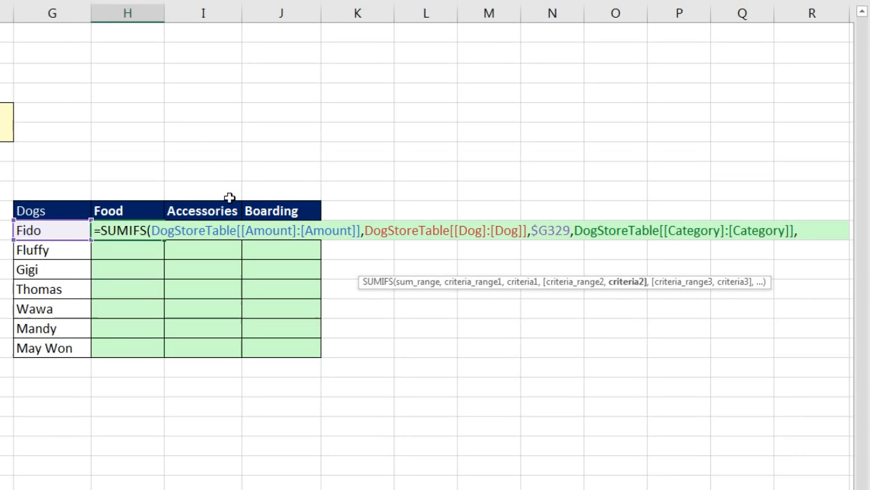
Step: Use the Food header as criterion H$328 and close the formula, giving 17.8
{"action": "left_click", "coordinate": [139, 211]}
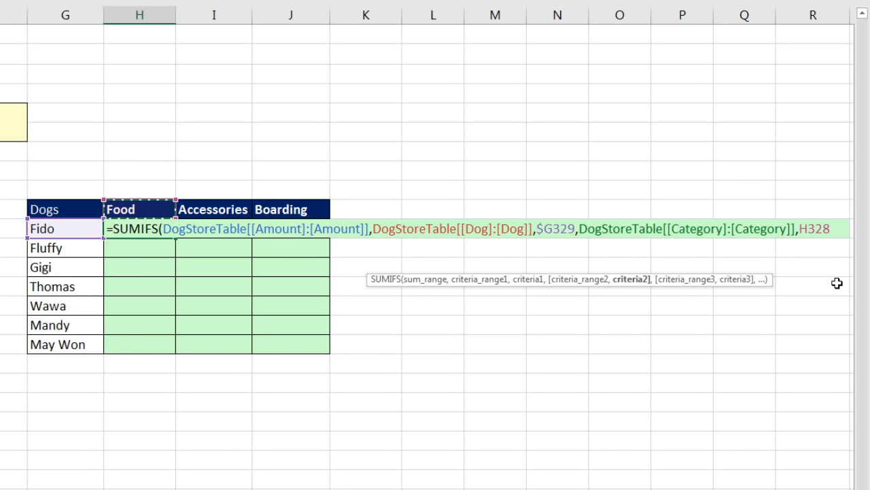
{"action": "key", "text": "F4"}
{"action": "key", "text": "F4"}
{"action": "type", "text": ")"}
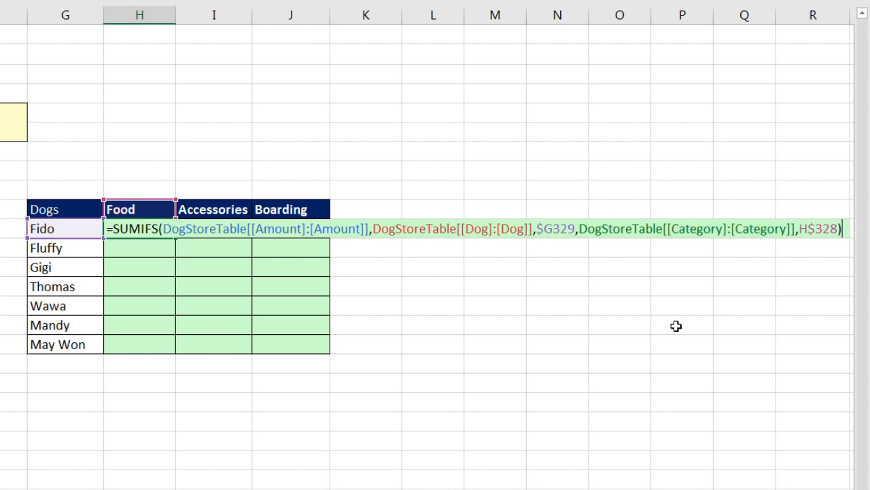
{"action": "key", "text": "ctrl+Return"}
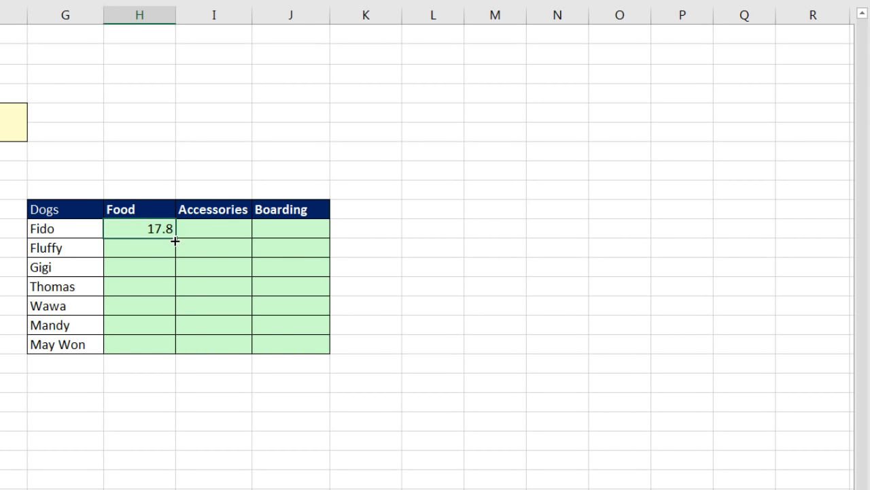
Step: Fill the SUMIFS down all dogs and across to Boarding, then check May Won's Boarding formula
{"action": "double_click", "coordinate": [175, 242]}
{"action": "left_click_drag", "start_coordinate": [179, 354], "coordinate": [312, 356]}
{"action": "left_click", "coordinate": [285, 346]}
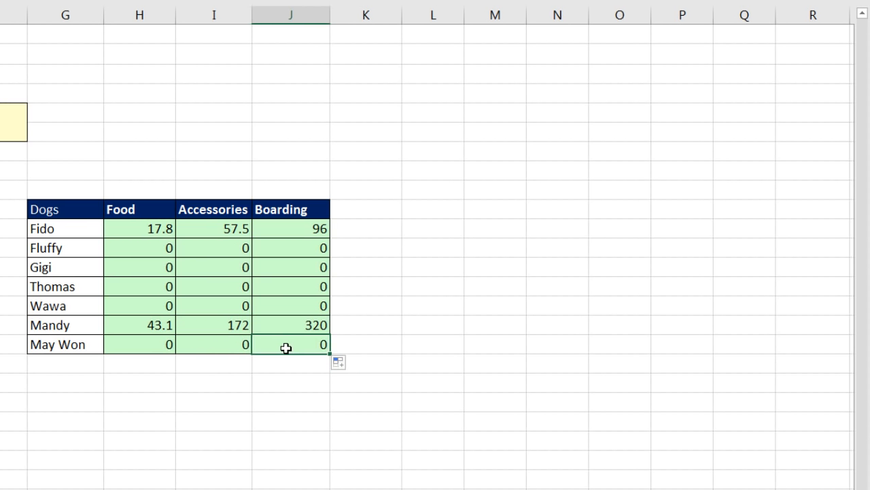
{"action": "key", "text": "F2"}
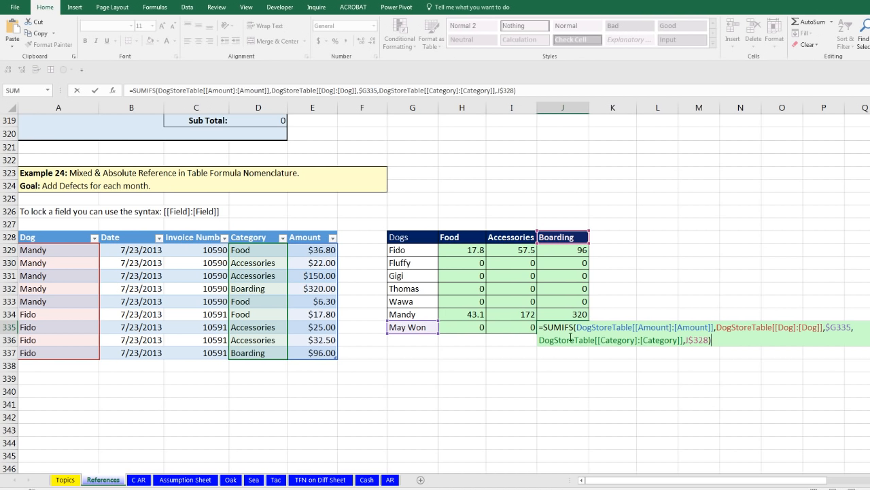
{"action": "key", "text": "Return"}
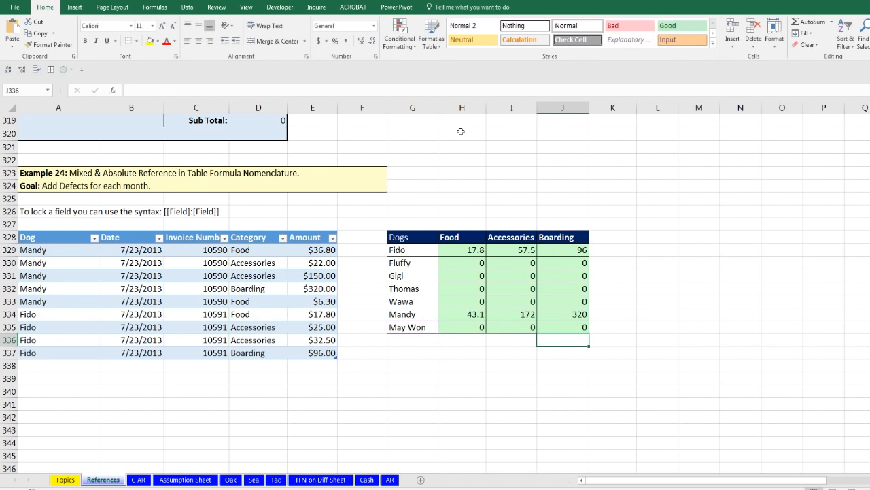
{"action": "scroll", "coordinate": [363, 336], "scroll_direction": "up", "scroll_amount": 8}
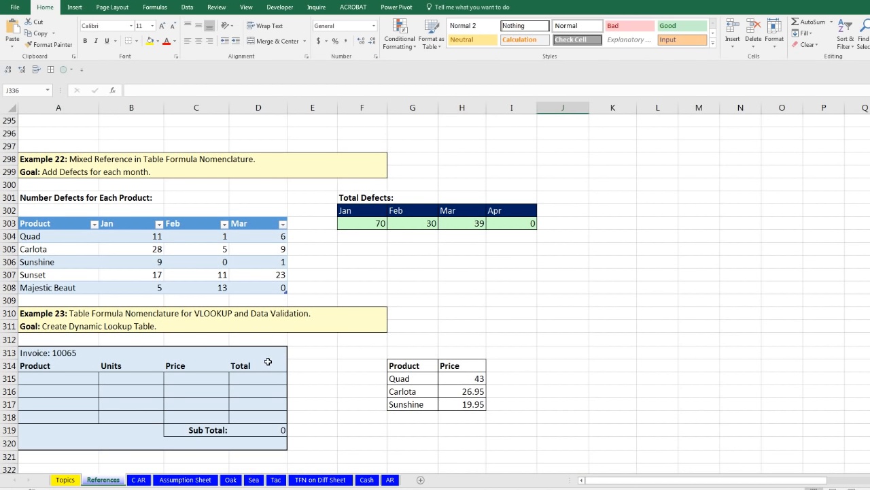
{"action": "scroll", "coordinate": [269, 359], "scroll_direction": "up", "scroll_amount": 6}
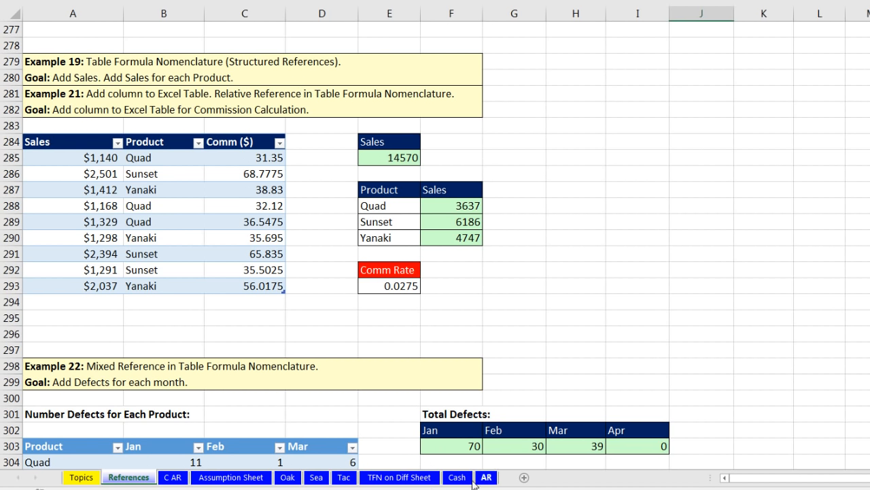
Step: On TFN on Diff Sheet, start a SUMIFS in C4 with SalesTable[Sales] as the sum range
{"action": "left_click", "coordinate": [394, 478]}
{"action": "scroll", "coordinate": [183, 161], "scroll_direction": "up", "scroll_amount": 5}
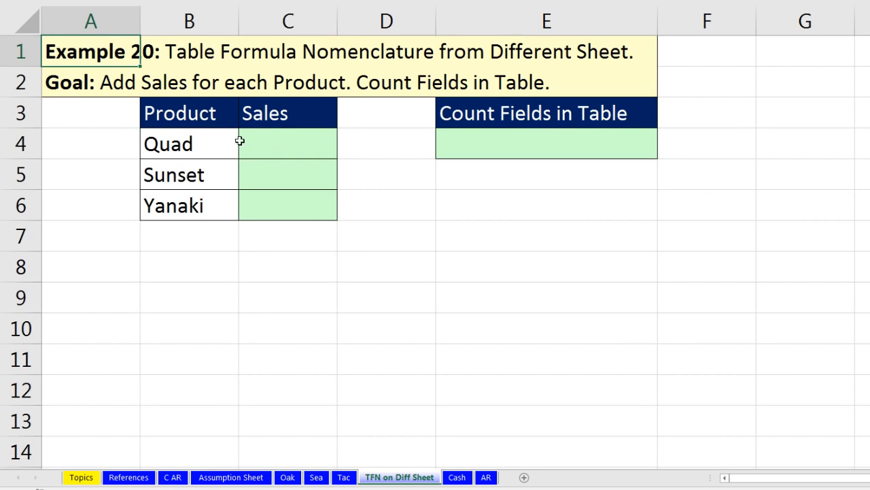
{"action": "left_click", "coordinate": [290, 132]}
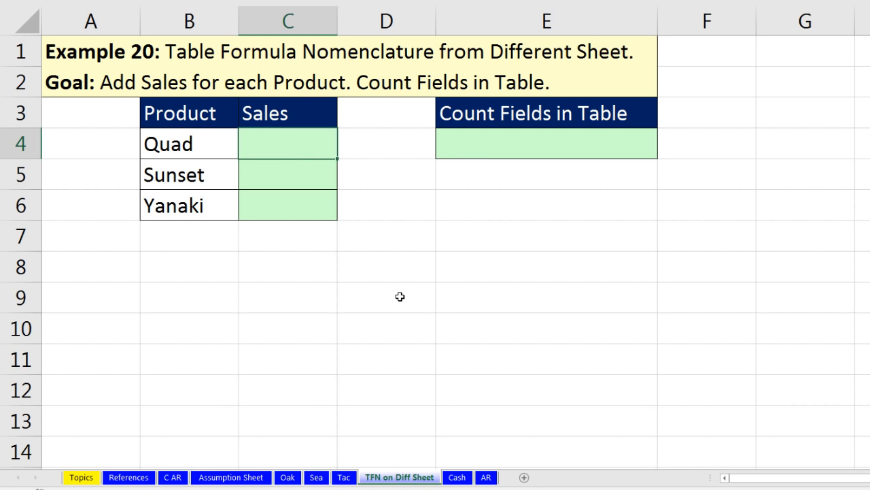
{"action": "type", "text": "=sumifs"}
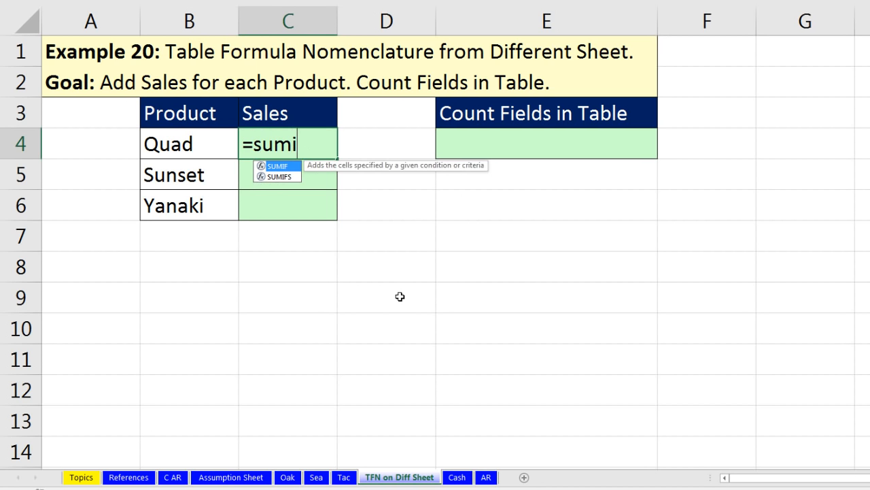
{"action": "key", "text": "Tab"}
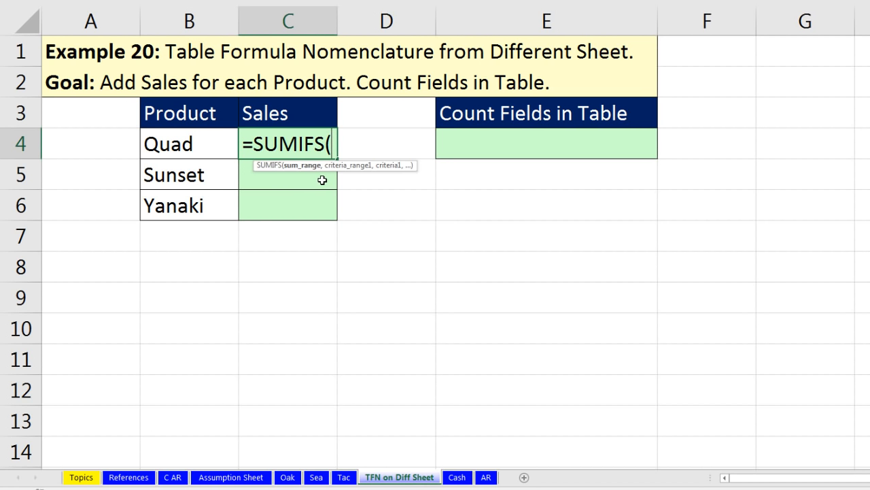
{"action": "type", "text": "s"}
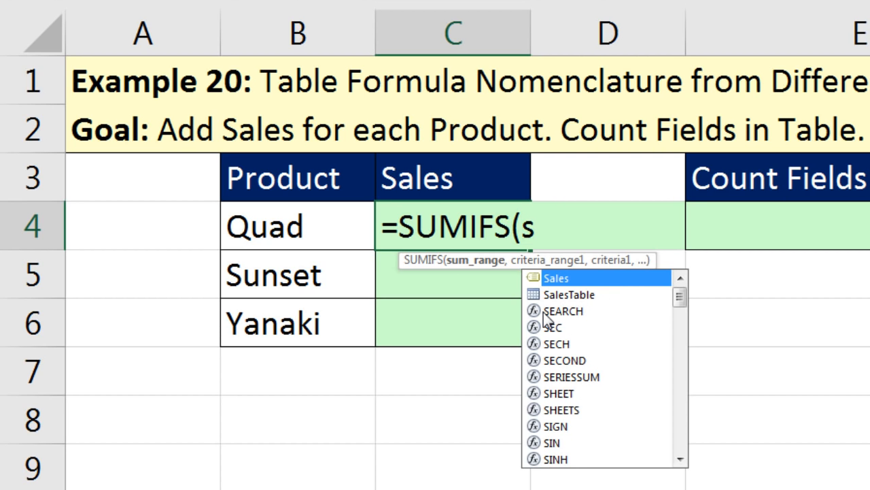
{"action": "key", "text": "Down"}
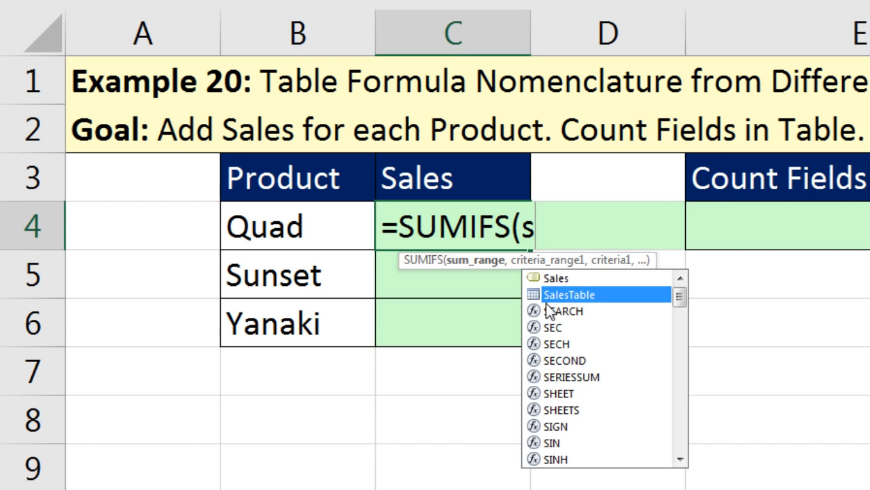
{"action": "key", "text": "Tab"}
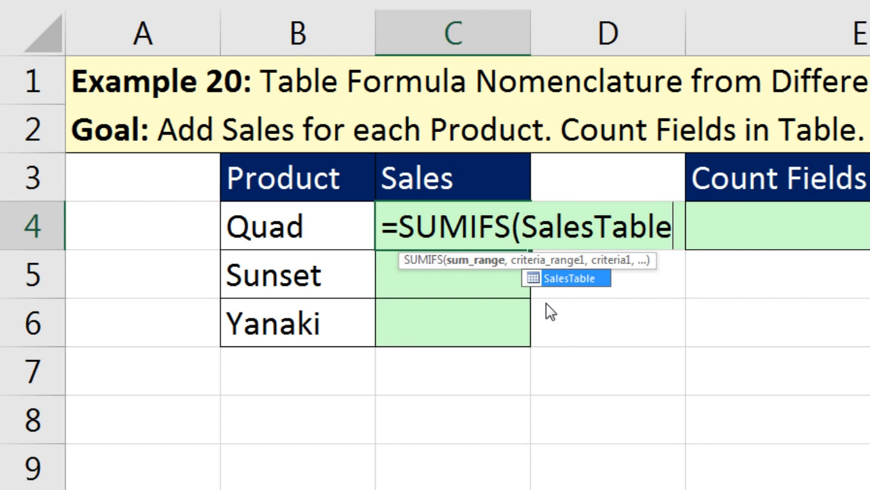
{"action": "type", "text": "["}
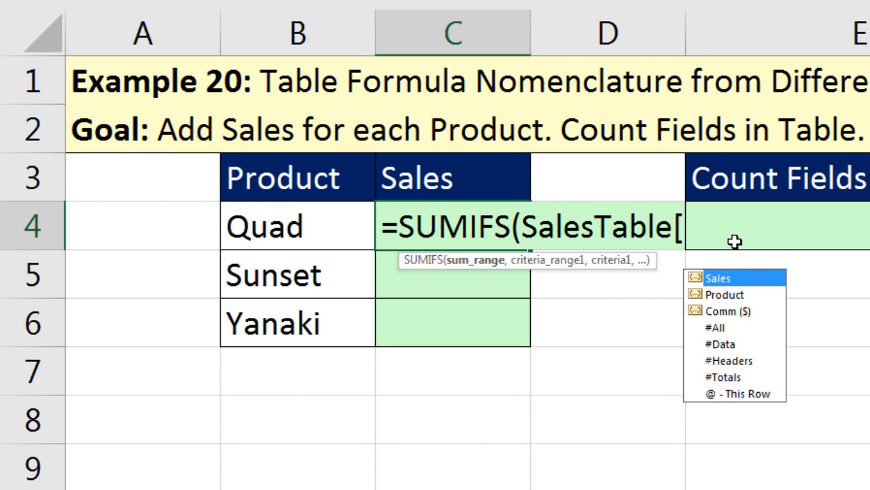
{"action": "key", "text": "Tab"}
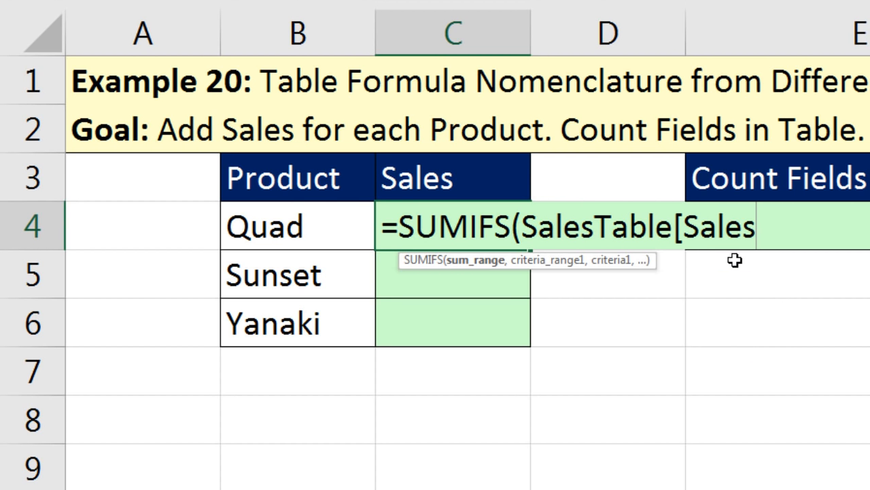
Step: Add SalesTable[Product] as criteria range and B4 as criterion, and enter the formula
{"action": "type", "text": "],"}
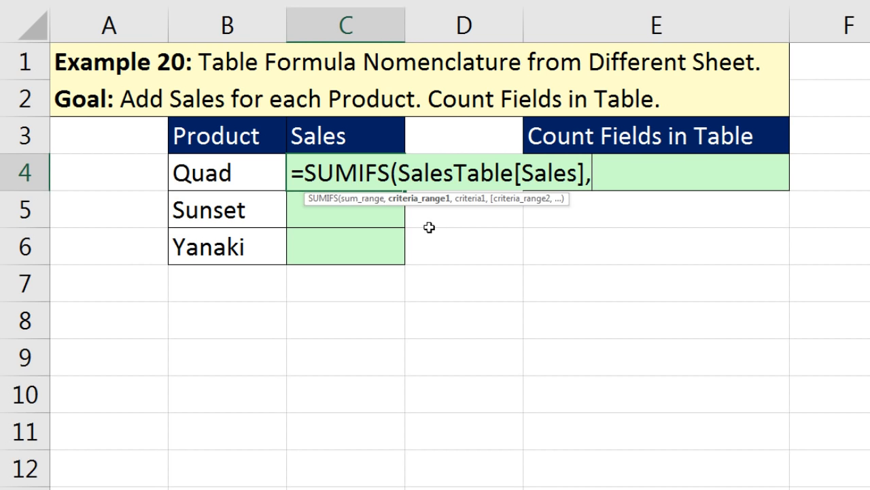
{"action": "type", "text": "s"}
{"action": "key", "text": "Down"}
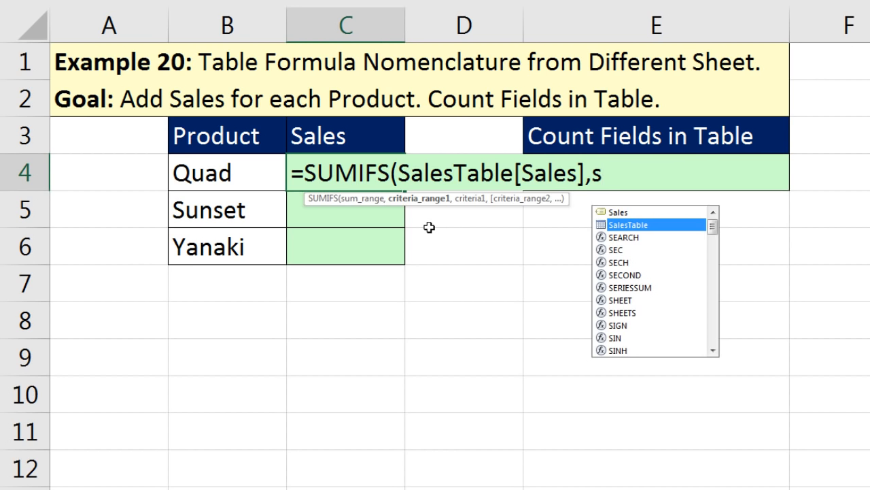
{"action": "key", "text": "Tab"}
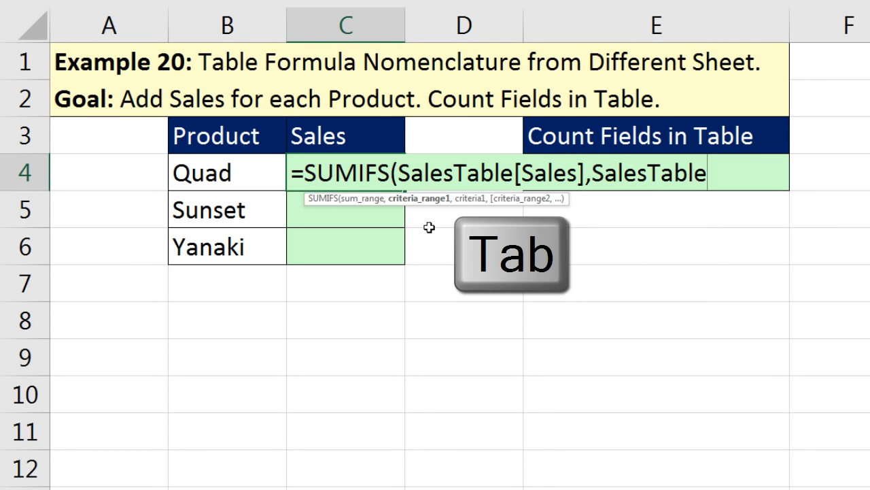
{"action": "type", "text": "["}
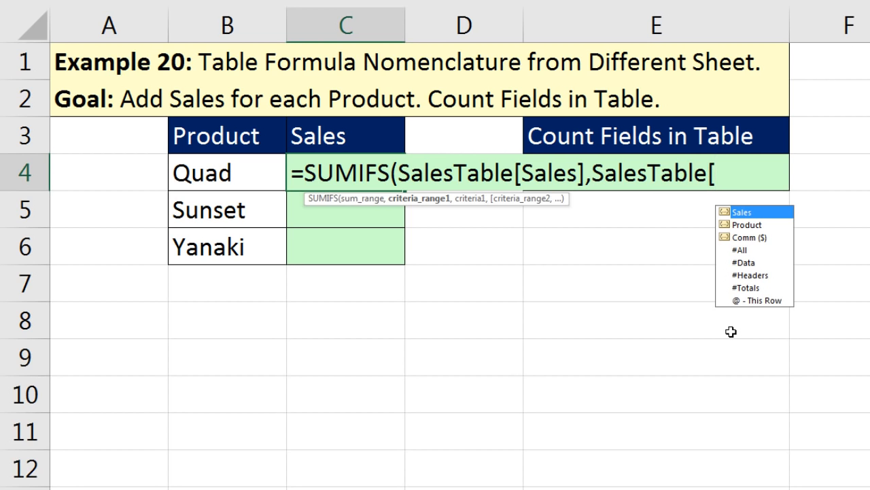
{"action": "key", "text": "Down"}
{"action": "key", "text": "Tab"}
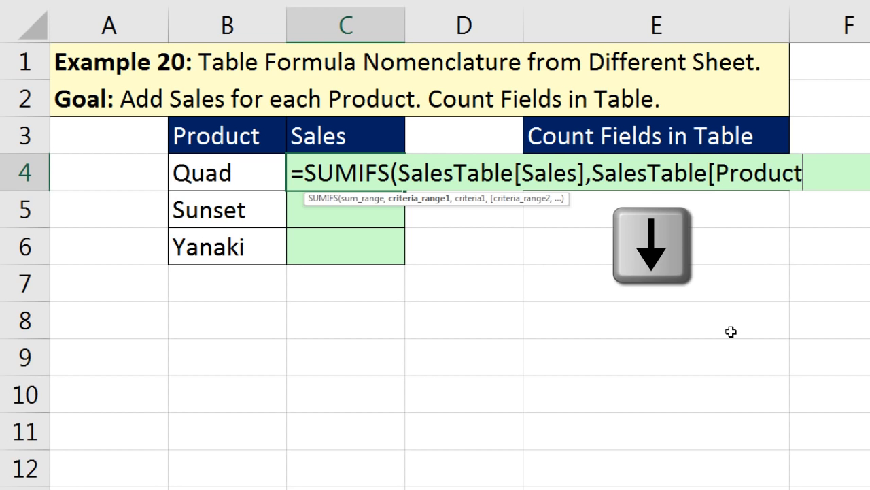
{"action": "type", "text": "]"}
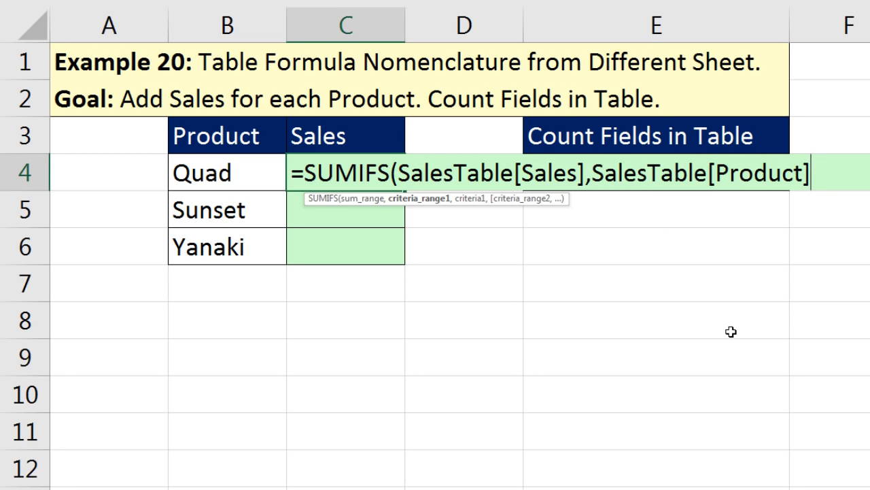
{"action": "type", "text": ","}
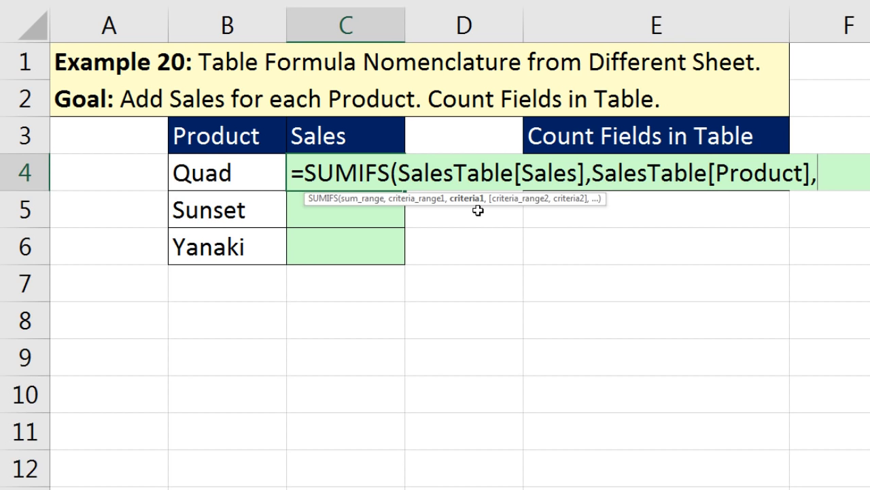
{"action": "key", "text": "Left"}
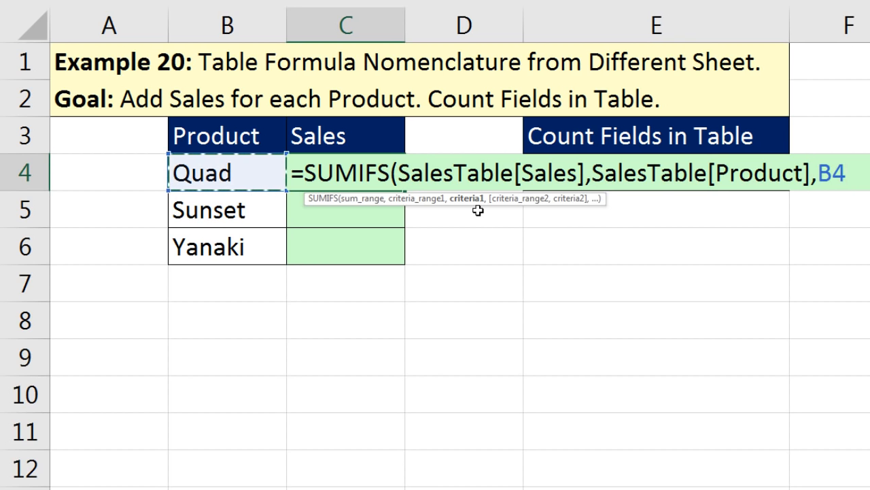
{"action": "type", "text": ")"}
{"action": "key", "text": "ctrl+Return"}
Step: Fill the SUMIFS down to C6 and check Yanaki's copied formula
{"action": "double_click", "coordinate": [406, 191]}
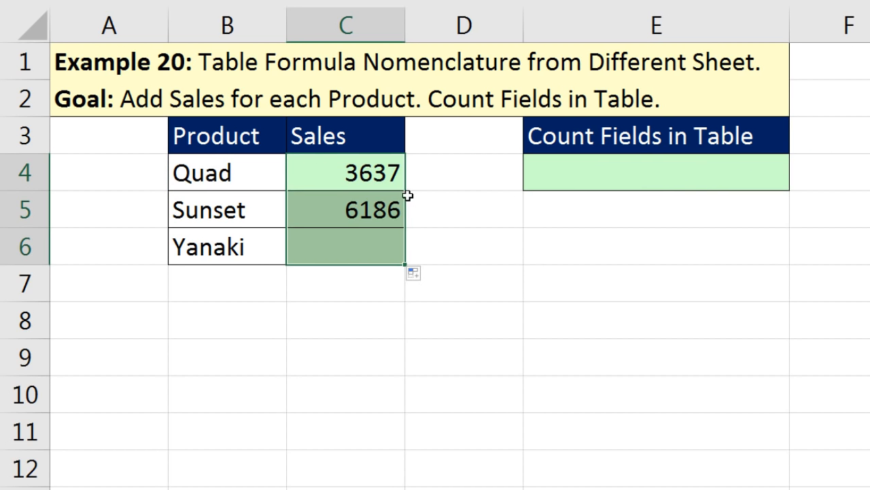
{"action": "double_click", "coordinate": [392, 247]}
{"action": "key", "text": "Escape"}
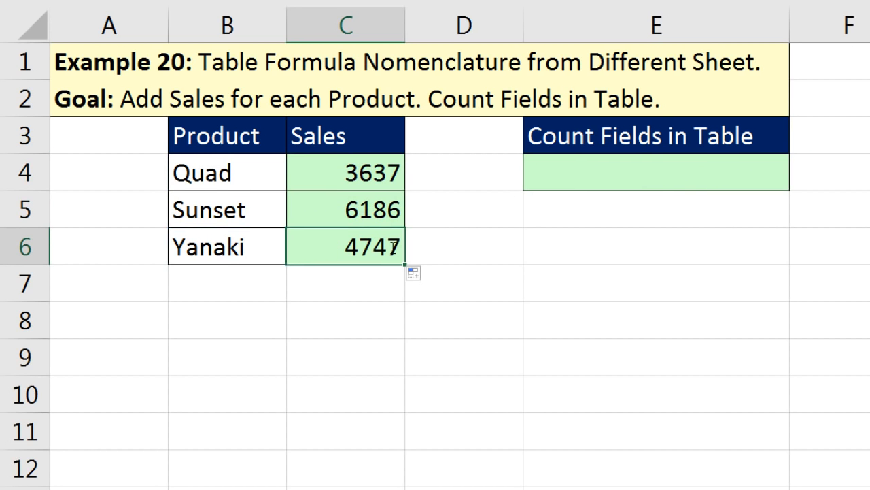
Step: Enter =COUNTA(SalesTable[#Headers]) in the Count Fields in Table cell, returning 3
{"action": "left_click", "coordinate": [577, 168]}
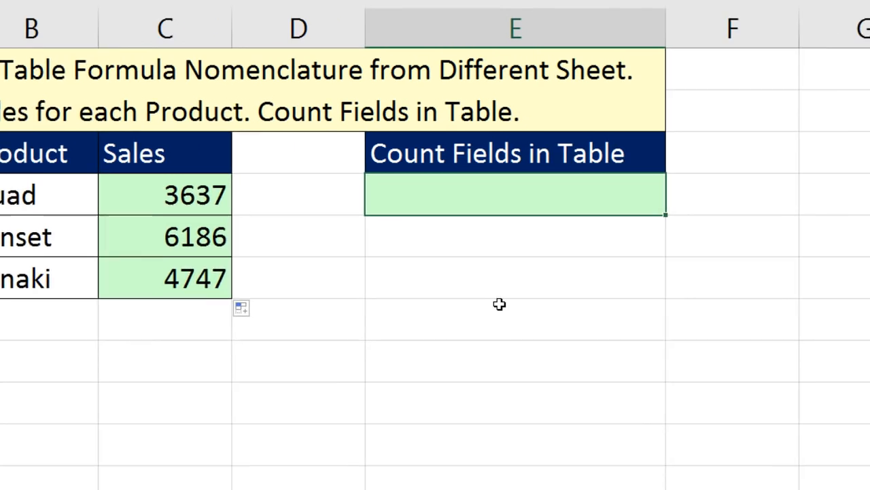
{"action": "type", "text": "=count"}
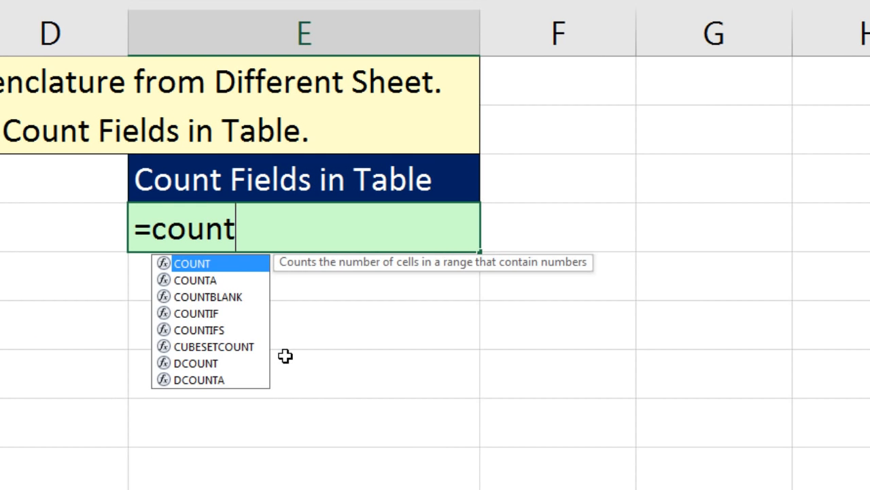
{"action": "type", "text": "a"}
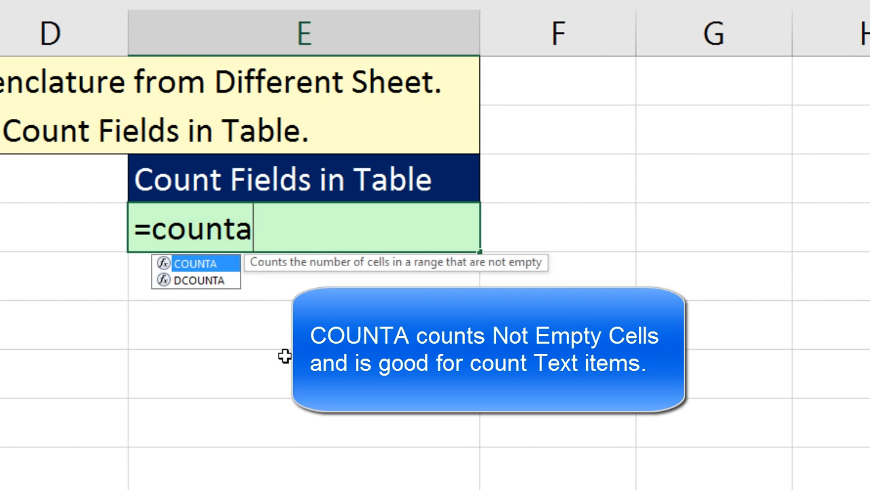
{"action": "key", "text": "Tab"}
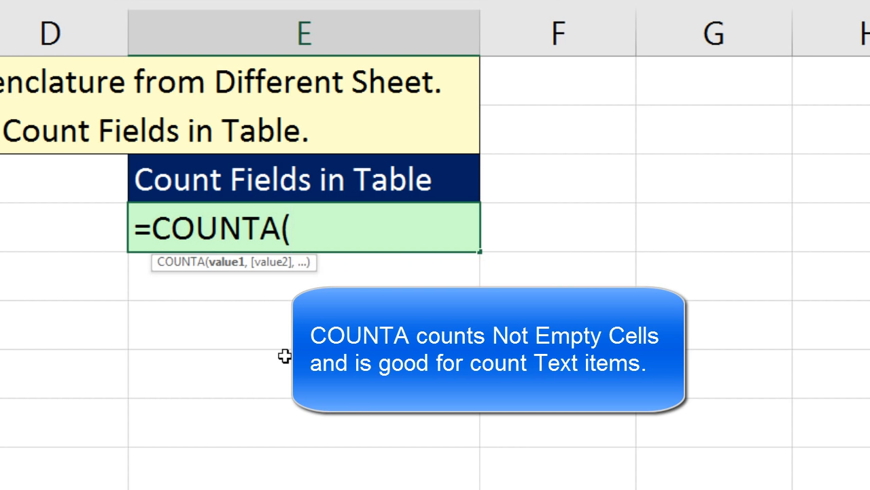
{"action": "type", "text": "s"}
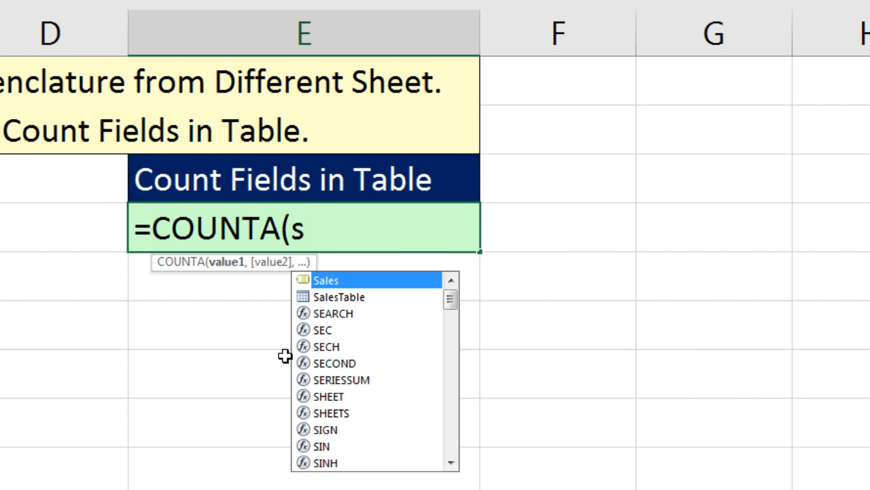
{"action": "key", "text": "Down"}
{"action": "key", "text": "Tab"}
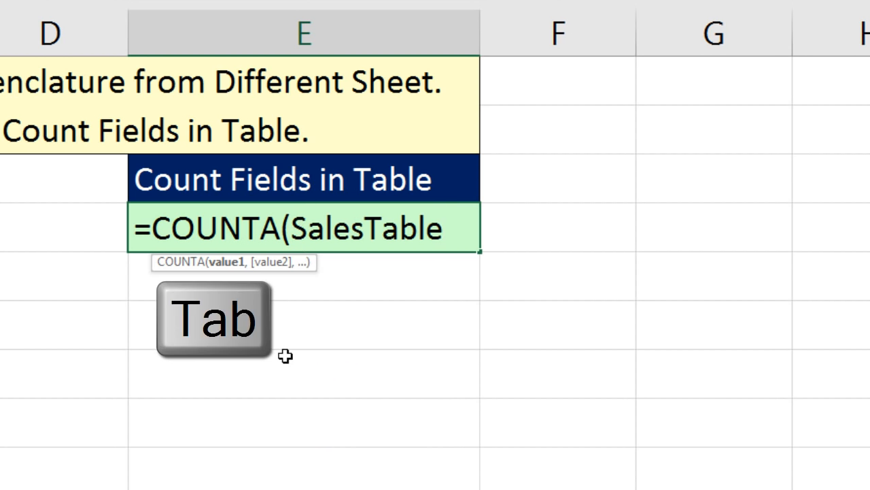
{"action": "type", "text": "["}
{"action": "key", "text": "Down"}
{"action": "key", "text": "Down"}
{"action": "key", "text": "Down"}
{"action": "key", "text": "Down"}
{"action": "key", "text": "Down"}
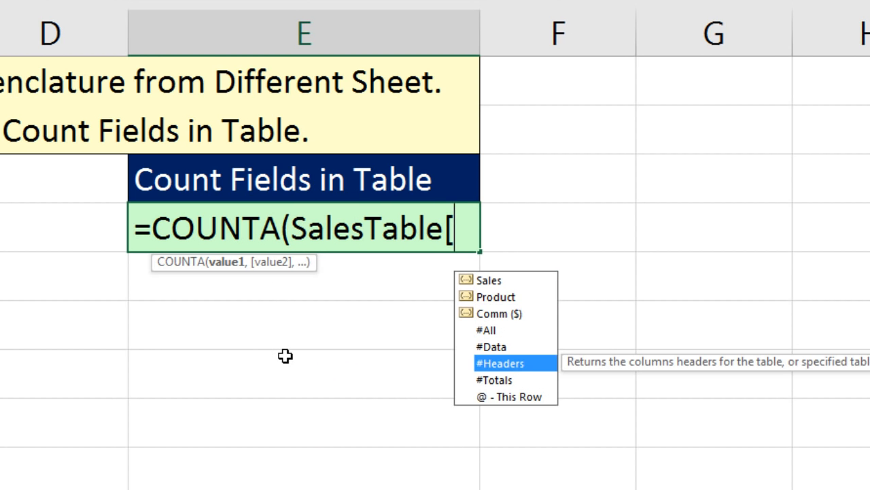
{"action": "key", "text": "Tab"}
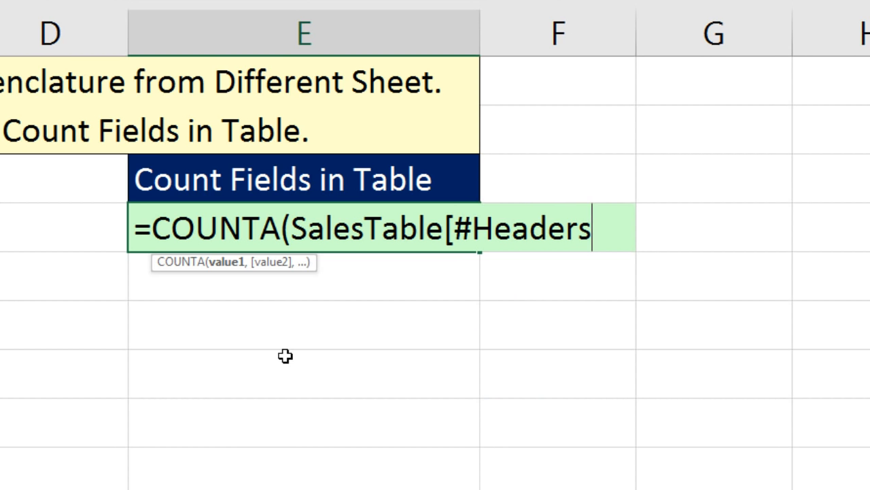
{"action": "type", "text": "])"}
{"action": "key", "text": "Return"}
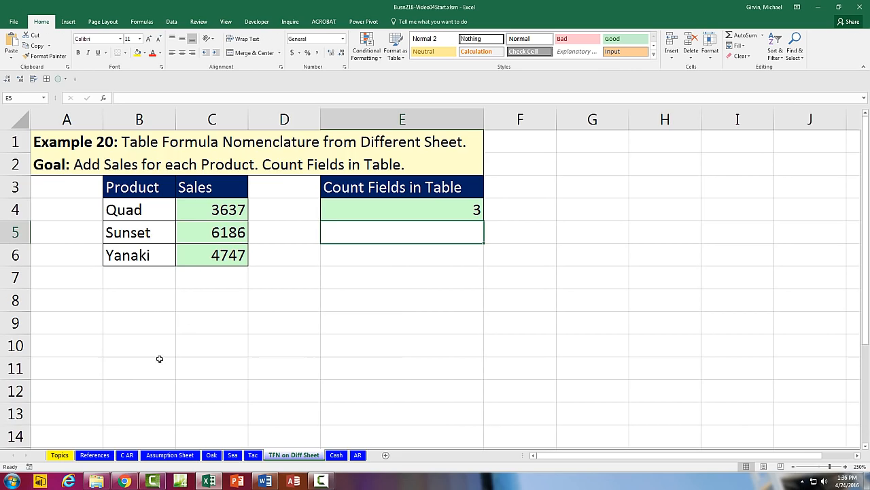
Step: Shrink SalesTable on References to exclude Comm ($) and check the field count
{"action": "left_click", "coordinate": [95, 455]}
{"action": "left_click", "coordinate": [175, 211]}
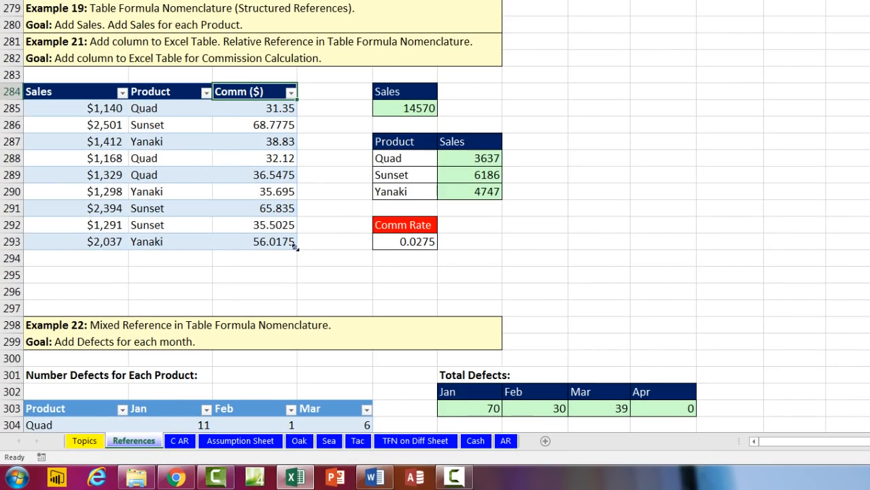
{"action": "left_click_drag", "start_coordinate": [266, 243], "coordinate": [231, 243]}
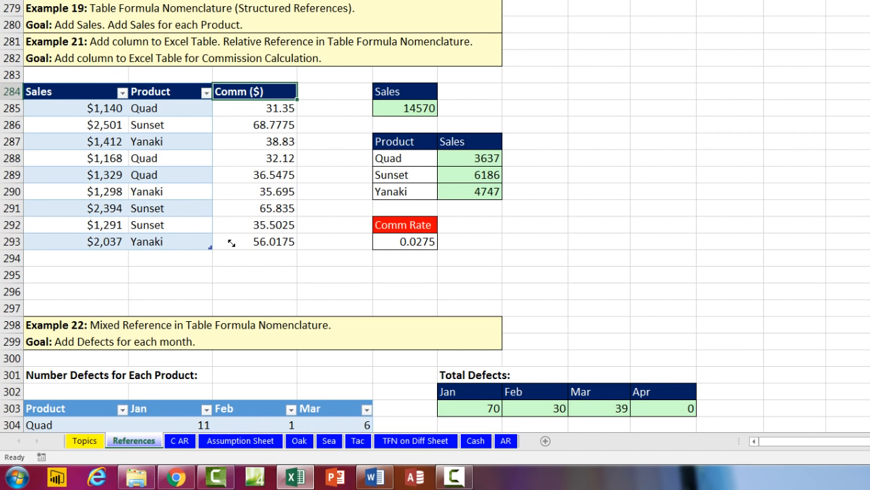
{"action": "left_click", "coordinate": [416, 441]}
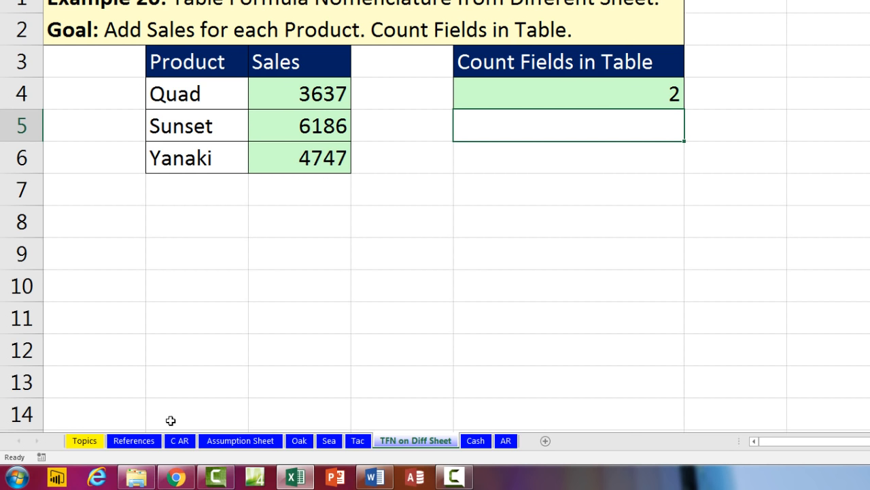
Step: Undo the resize to restore Comm ($), recheck the COUNTA formula, and return to References
{"action": "left_click", "coordinate": [134, 441]}
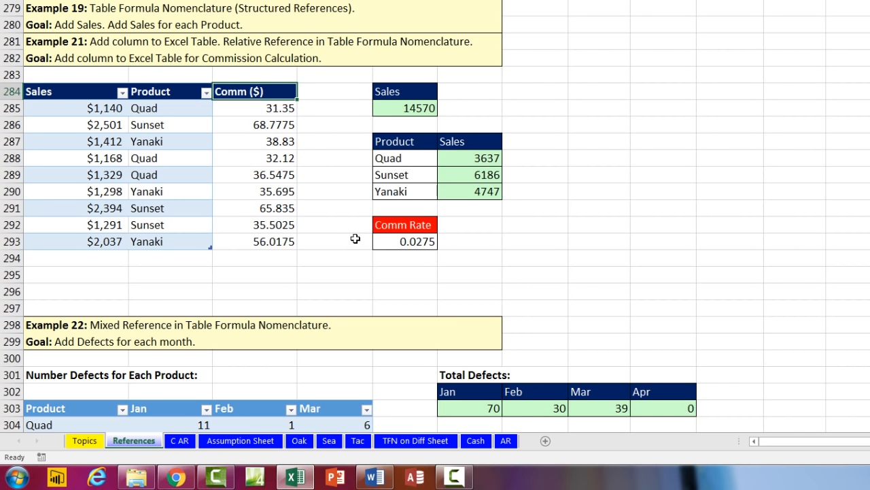
{"action": "key", "text": "ctrl+z"}
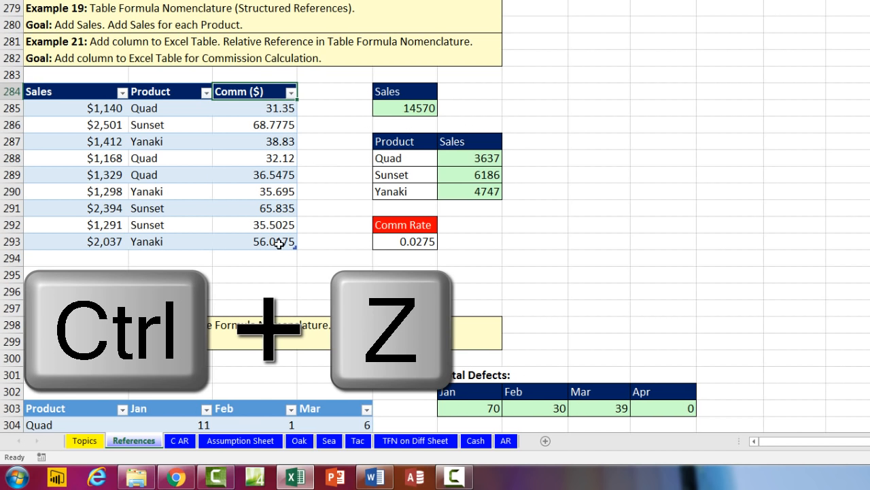
{"action": "left_click", "coordinate": [412, 442]}
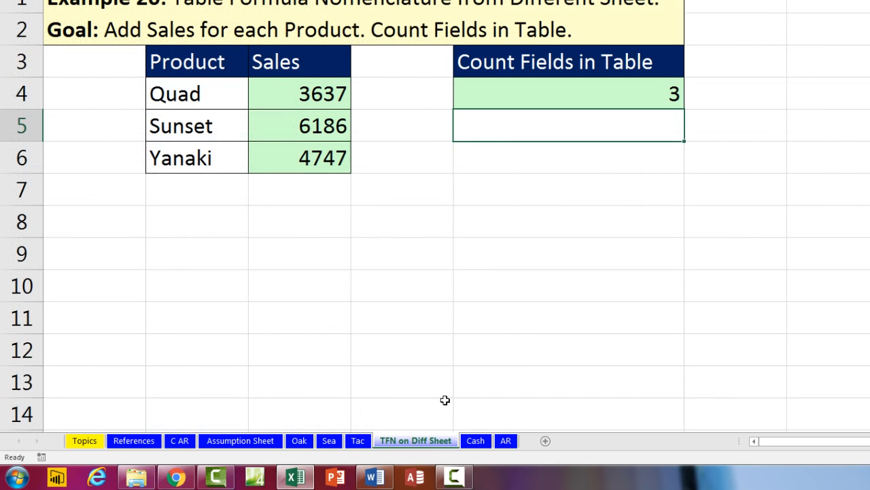
{"action": "double_click", "coordinate": [594, 95]}
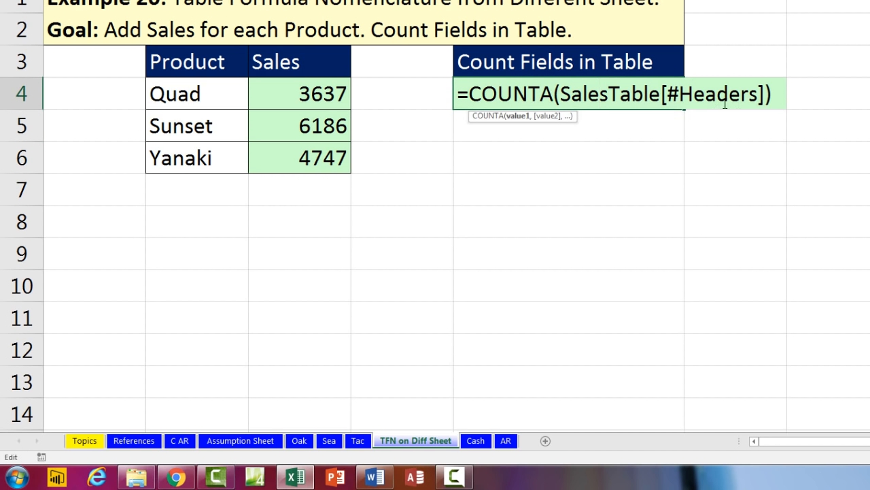
{"action": "key", "text": "Escape"}
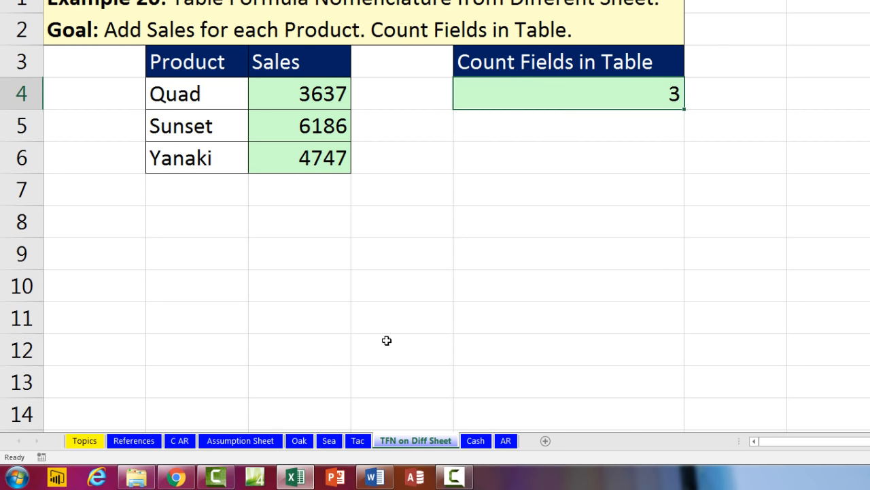
{"action": "left_click", "coordinate": [135, 440]}
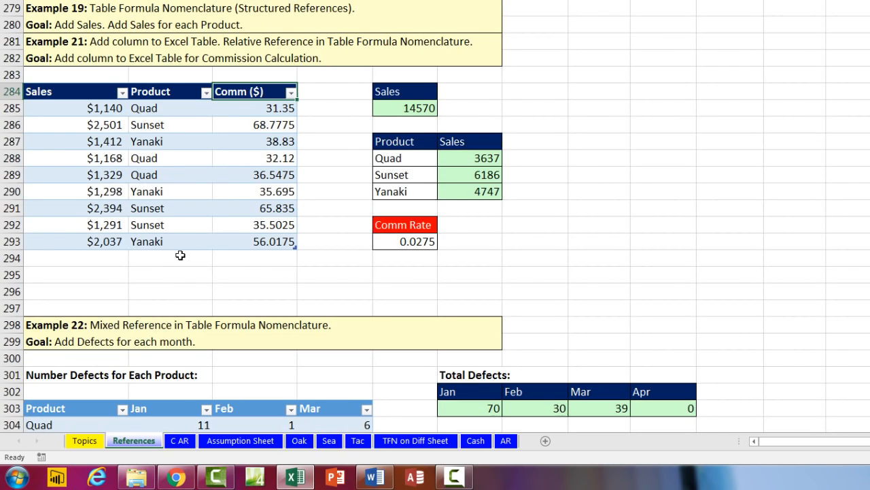
Step: Scroll to the Example 23 invoice and review its Product and Price cells
{"action": "scroll", "coordinate": [178, 257], "scroll_direction": "down", "scroll_amount": 10}
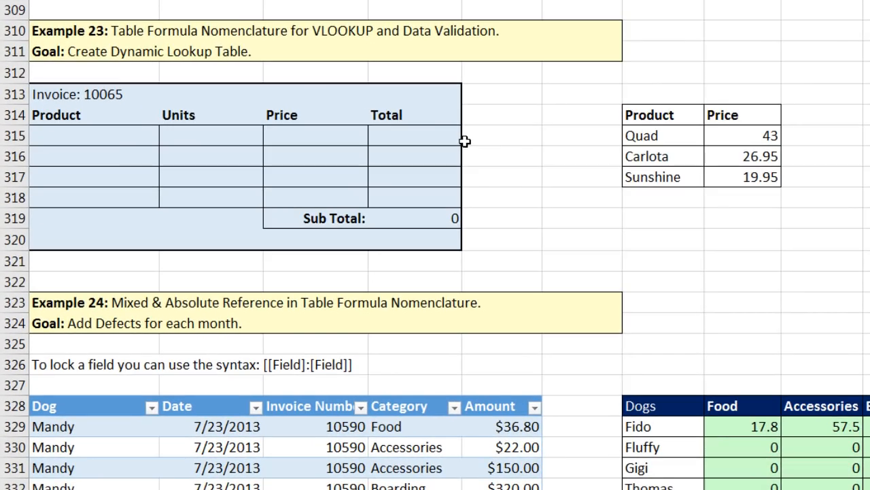
{"action": "left_click_drag", "start_coordinate": [56, 103], "coordinate": [425, 244]}
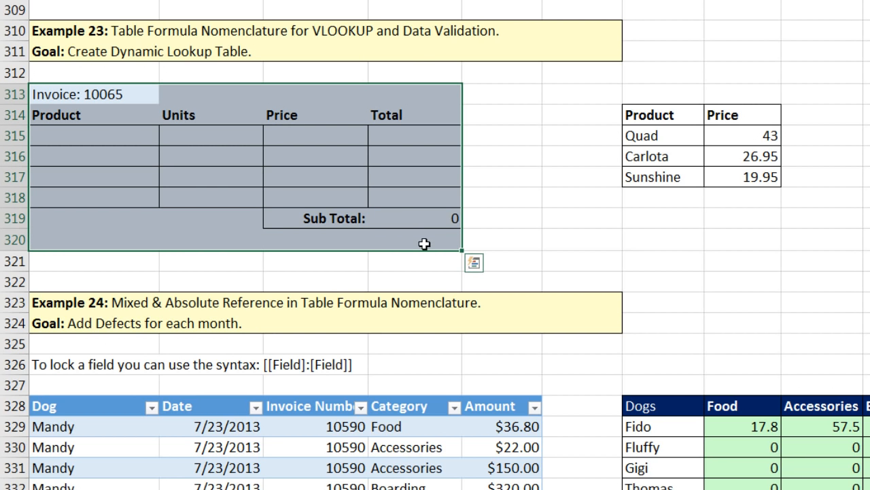
{"action": "left_click", "coordinate": [136, 133]}
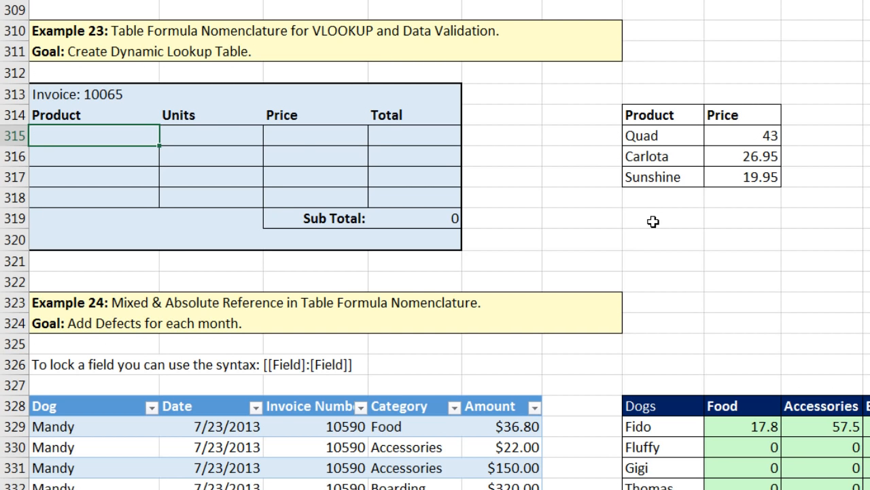
{"action": "left_click", "coordinate": [308, 137]}
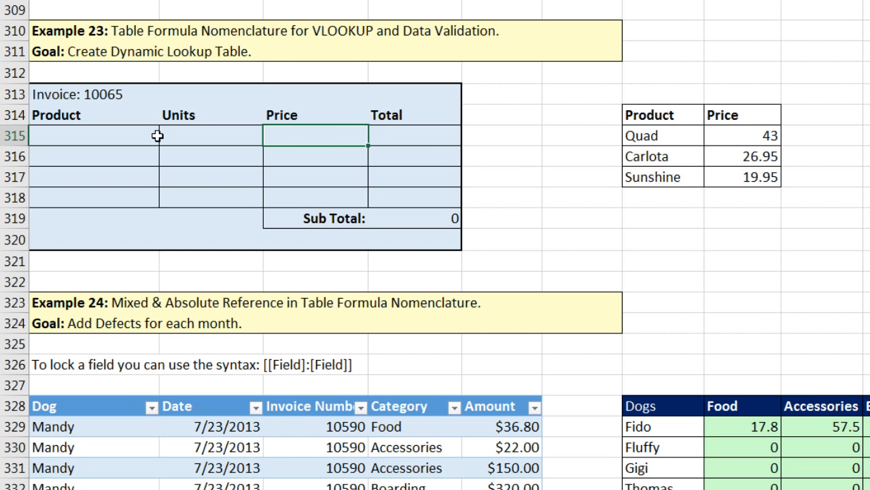
Step: Convert the Product/Price lookup list into an Excel table with headers and select its Table Name box
{"action": "left_click", "coordinate": [662, 139]}
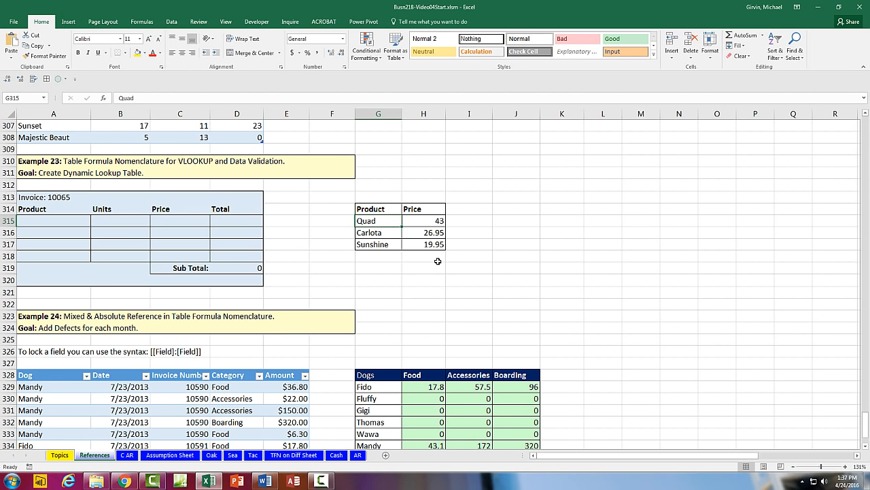
{"action": "key", "text": "ctrl+t"}
{"action": "key", "text": "Return"}
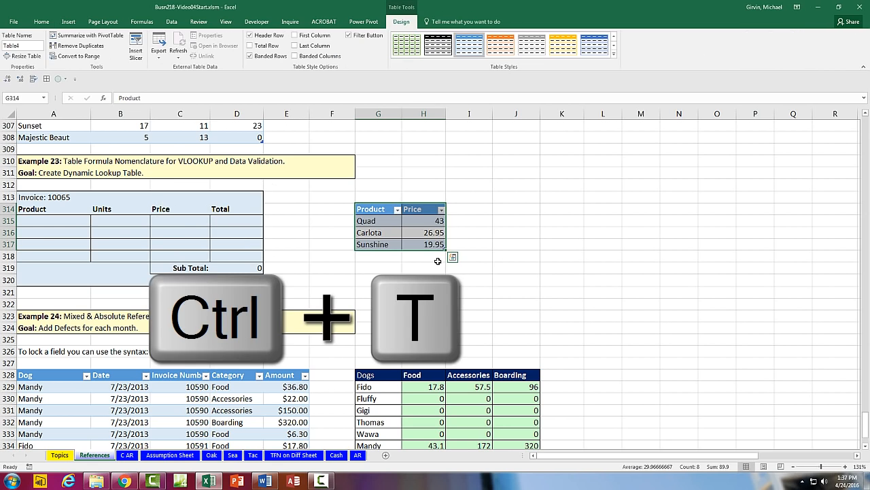
{"action": "key", "text": "alt+j"}
{"action": "key", "text": "t"}
{"action": "key", "text": "a"}
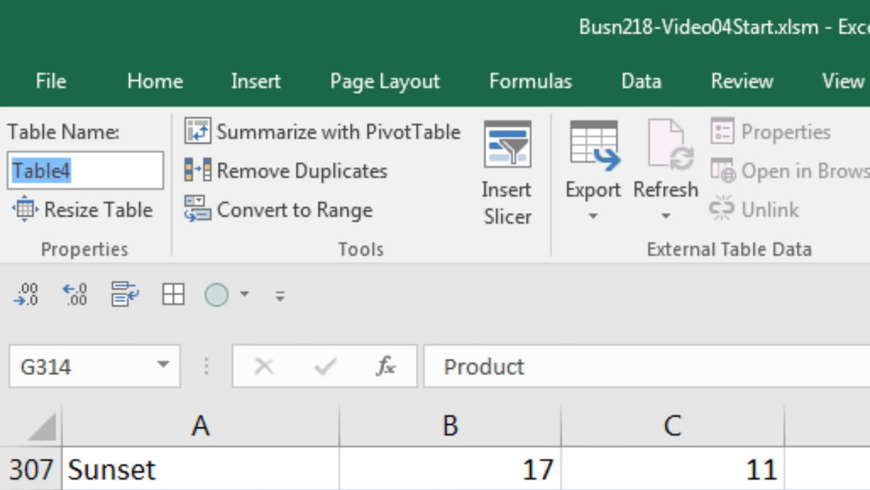
Step: Rename the table to ProductLookupTable and select the invoice Product cells A315:A318
{"action": "type", "text": "ProductLookupTable"}
{"action": "key", "text": "Return"}
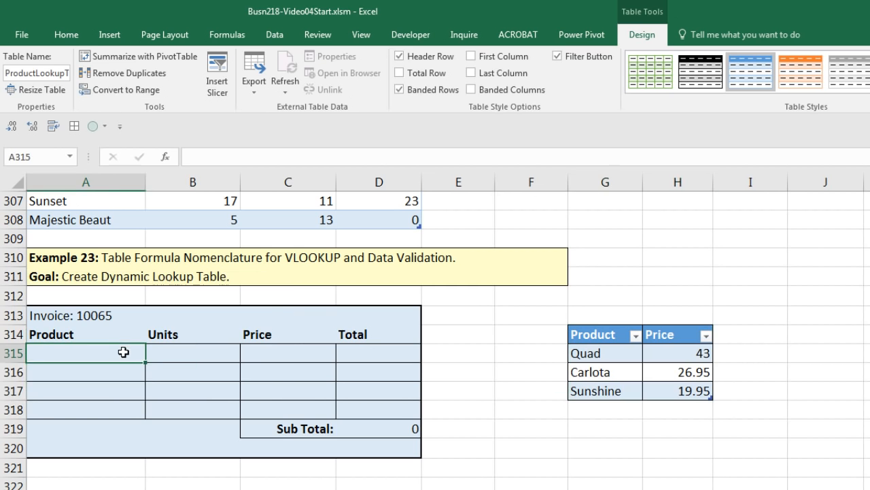
{"action": "left_click_drag", "start_coordinate": [123, 352], "coordinate": [128, 408]}
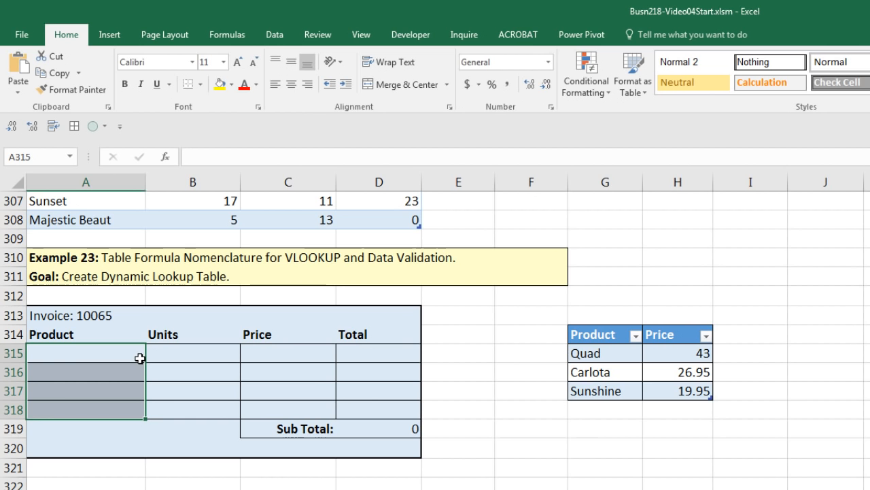
Step: Give A315:A318 a List data validation sourced from =$G$315:$G$317
{"action": "left_click", "coordinate": [274, 38]}
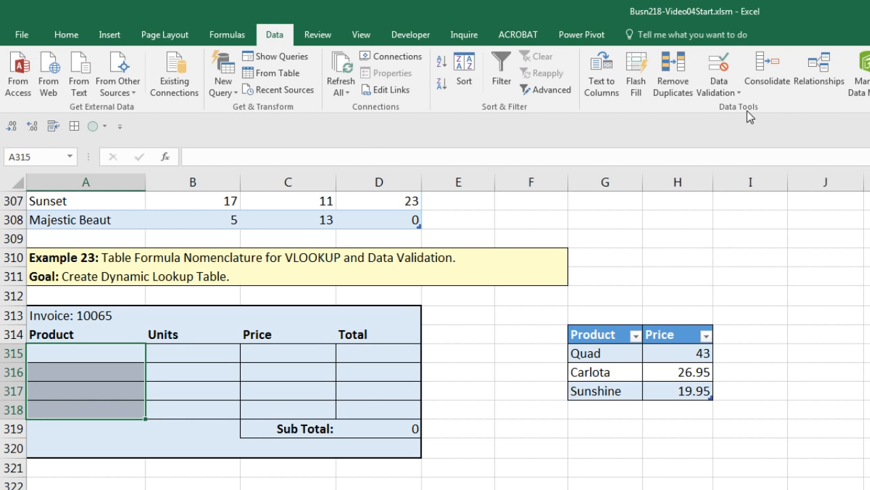
{"action": "left_click", "coordinate": [721, 71]}
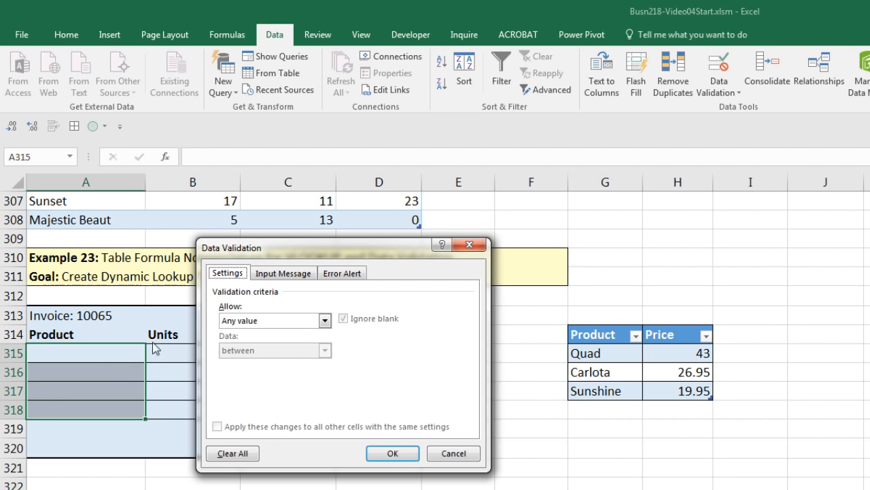
{"action": "left_click", "coordinate": [325, 320]}
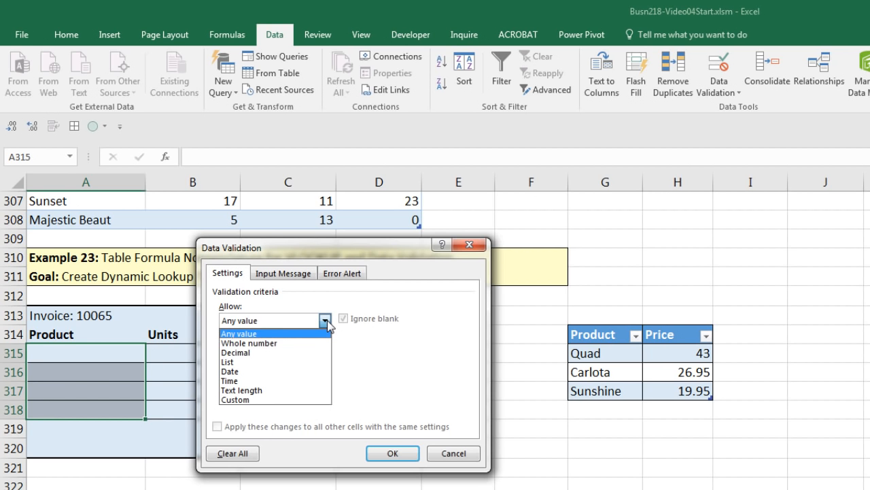
{"action": "left_click", "coordinate": [227, 363]}
{"action": "left_click", "coordinate": [229, 380]}
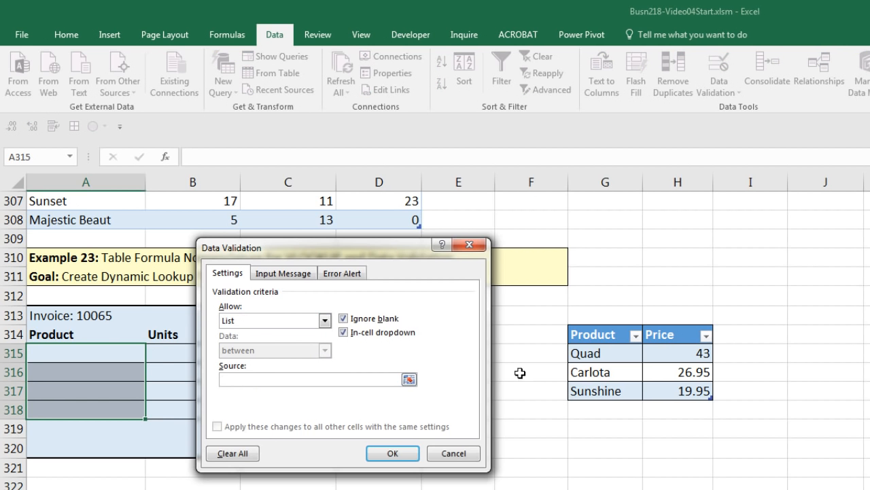
{"action": "left_click_drag", "start_coordinate": [589, 355], "coordinate": [595, 393]}
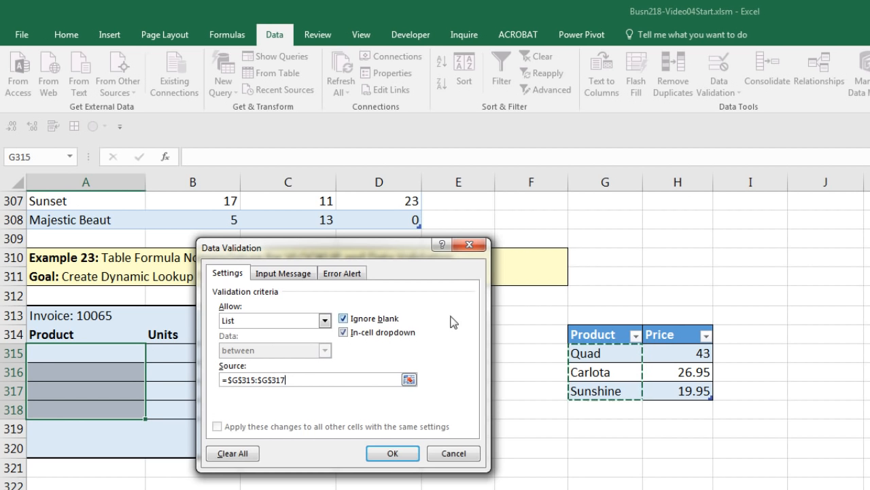
{"action": "left_click", "coordinate": [393, 454]}
Step: Choose Quad from A315's dropdown and move to the Units cell B315
{"action": "left_click", "coordinate": [152, 355]}
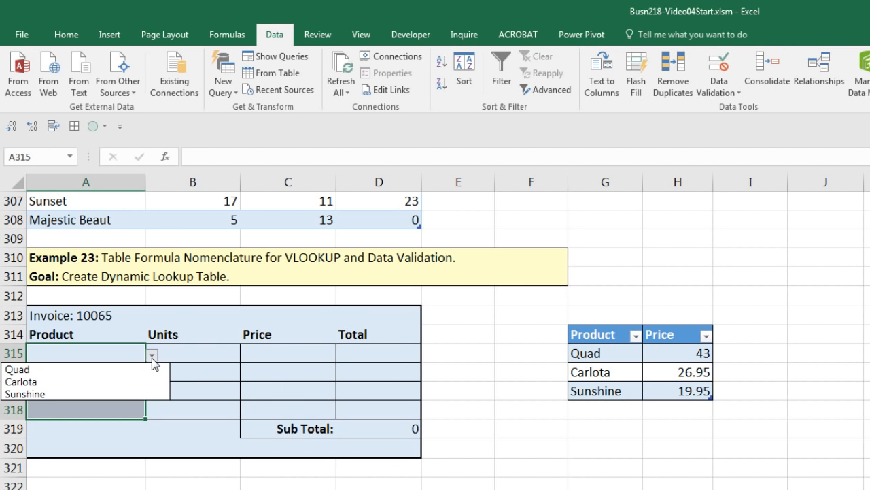
{"action": "left_click", "coordinate": [103, 370]}
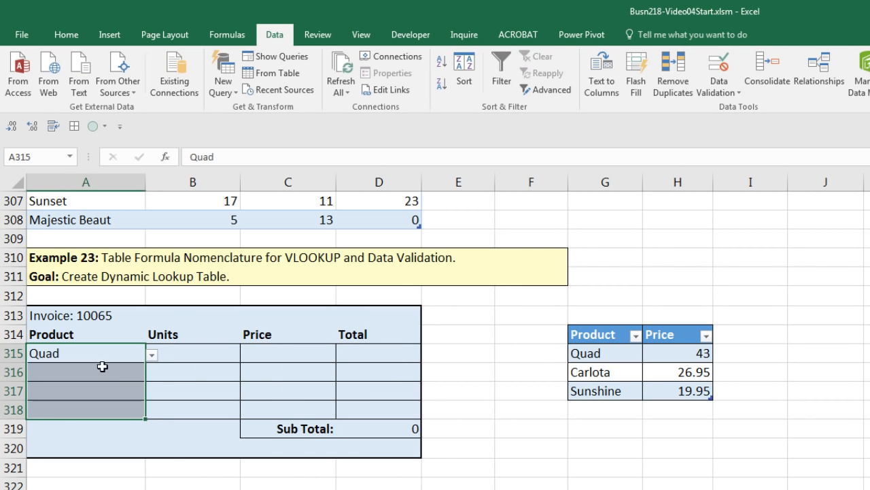
{"action": "left_click", "coordinate": [215, 352]}
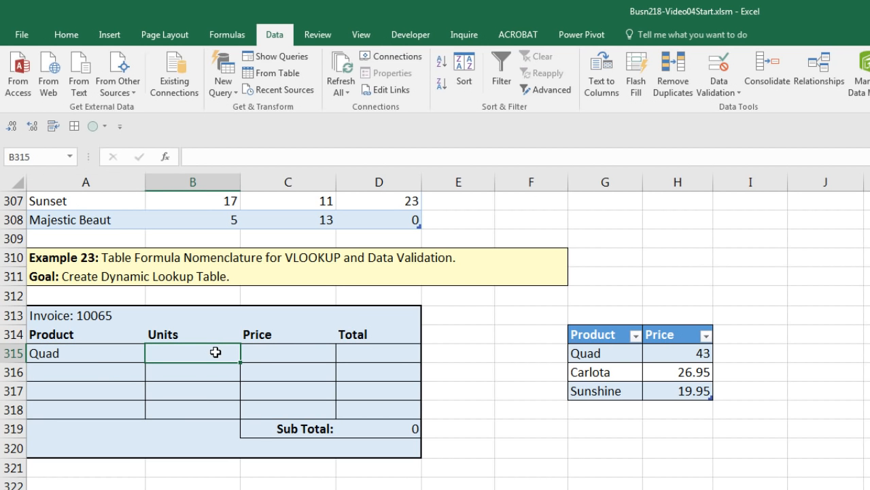
Step: Enter 5 units for Quad in B315
{"action": "type", "text": "5"}
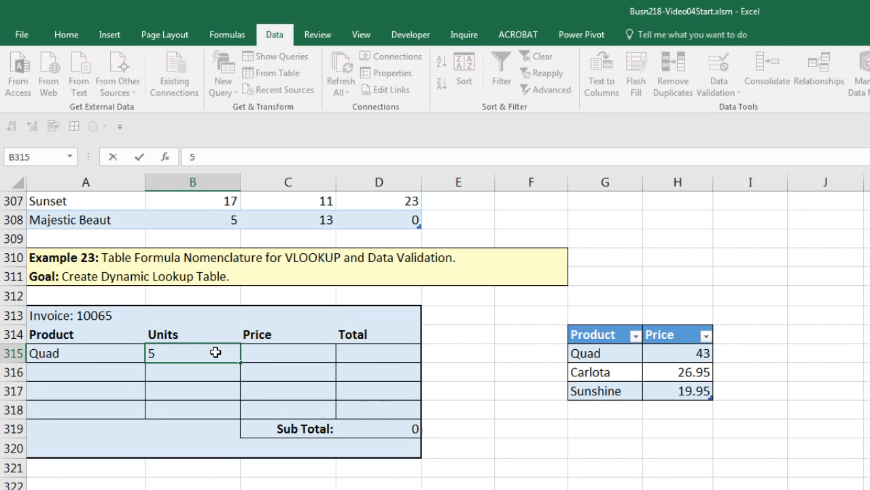
{"action": "key", "text": "Tab"}
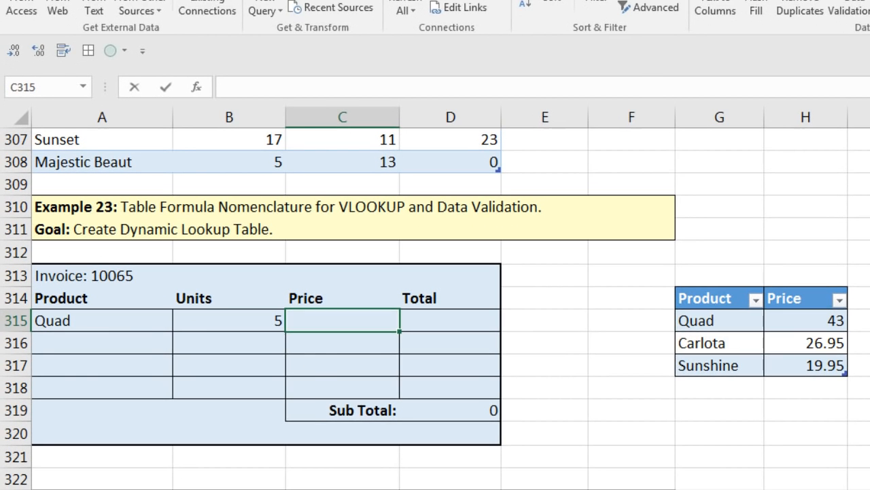
Step: Enter =VLOOKUP(A315,ProductLookupTable,2,0) in C315 and fill it down to C318
{"action": "type", "text": "=vl"}
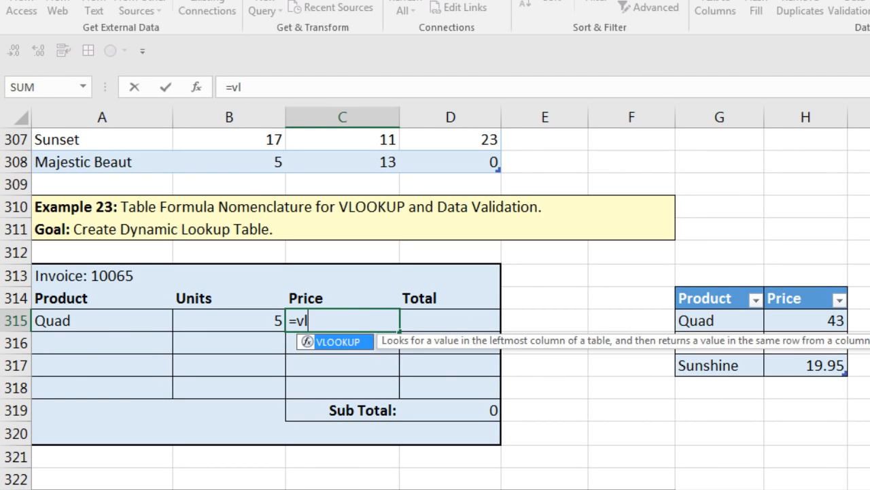
{"action": "key", "text": "Tab"}
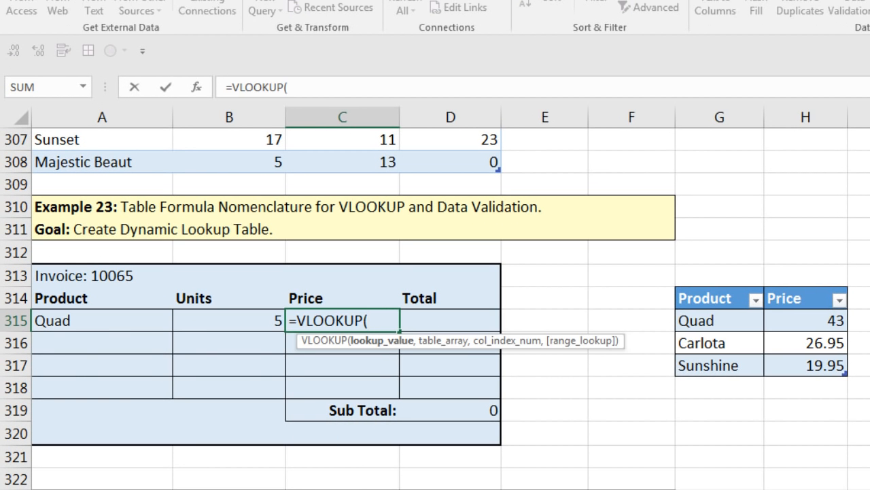
{"action": "left_click", "coordinate": [130, 328]}
{"action": "type", "text": ","}
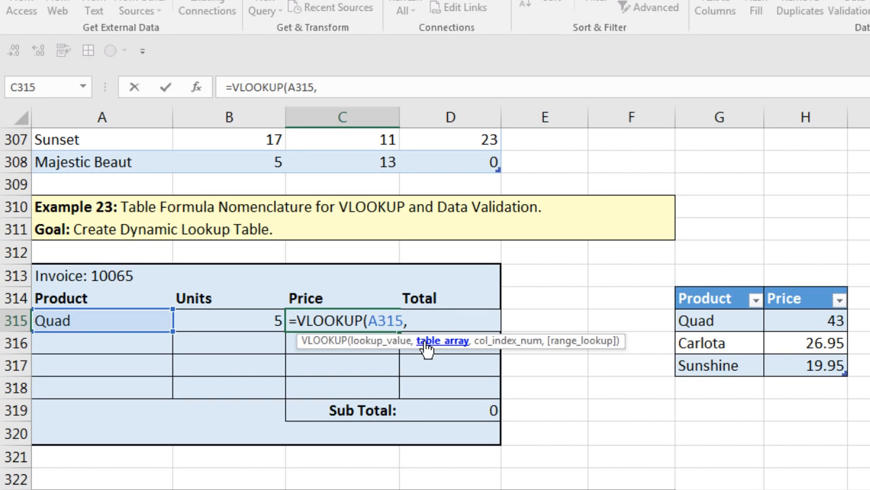
{"action": "left_click_drag", "start_coordinate": [701, 320], "coordinate": [797, 375]}
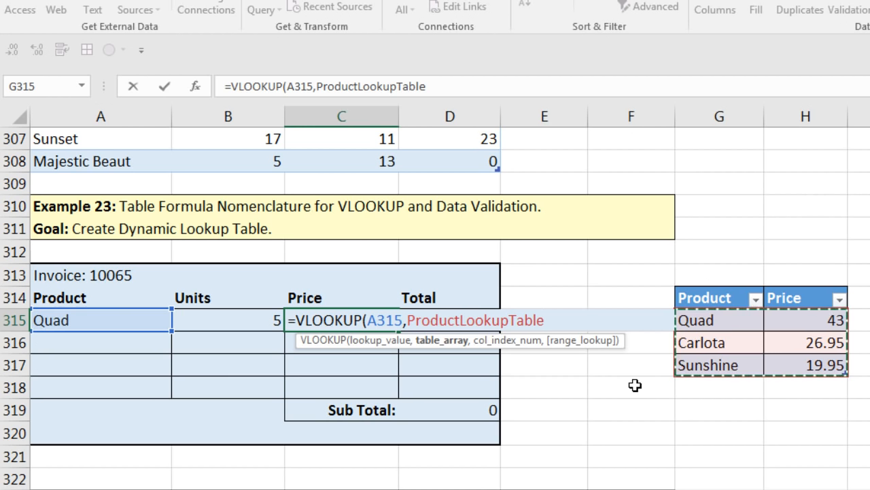
{"action": "type", "text": ",2"}
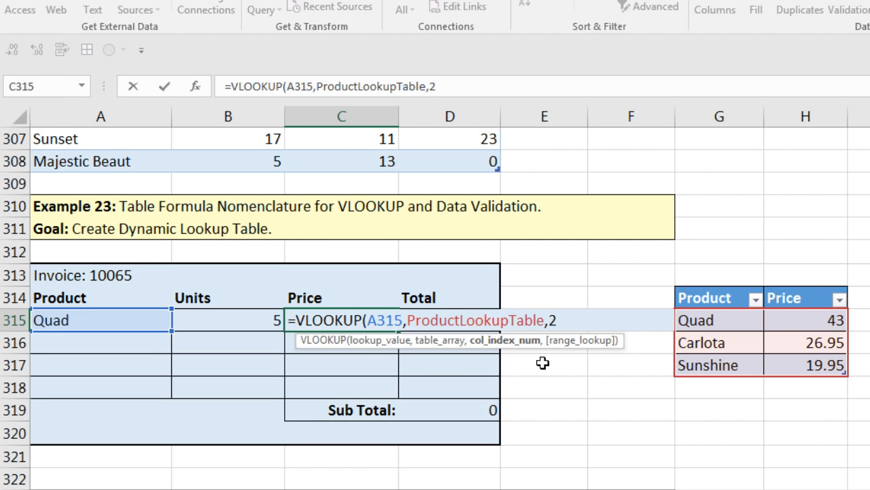
{"action": "type", "text": ","}
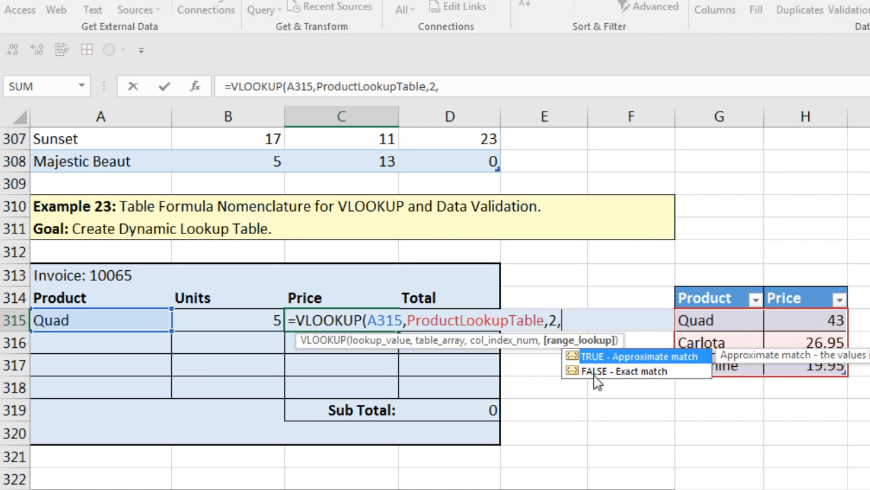
{"action": "type", "text": "0)"}
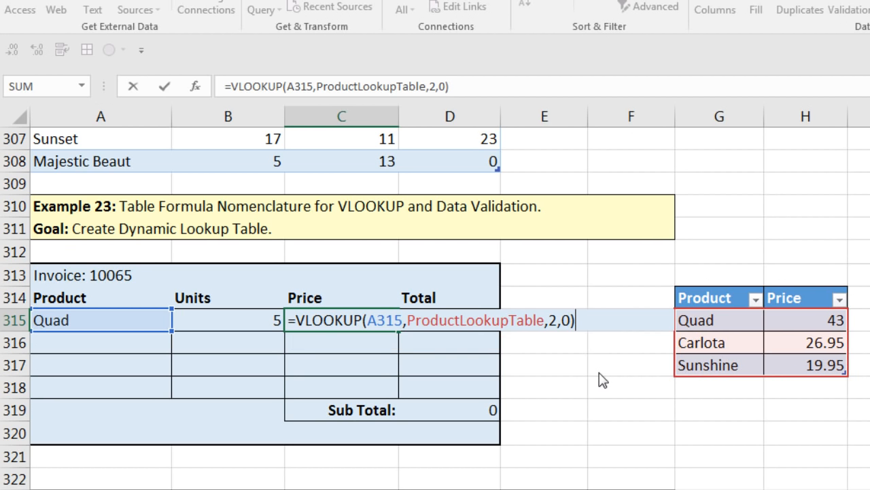
{"action": "key", "text": "ctrl+Return"}
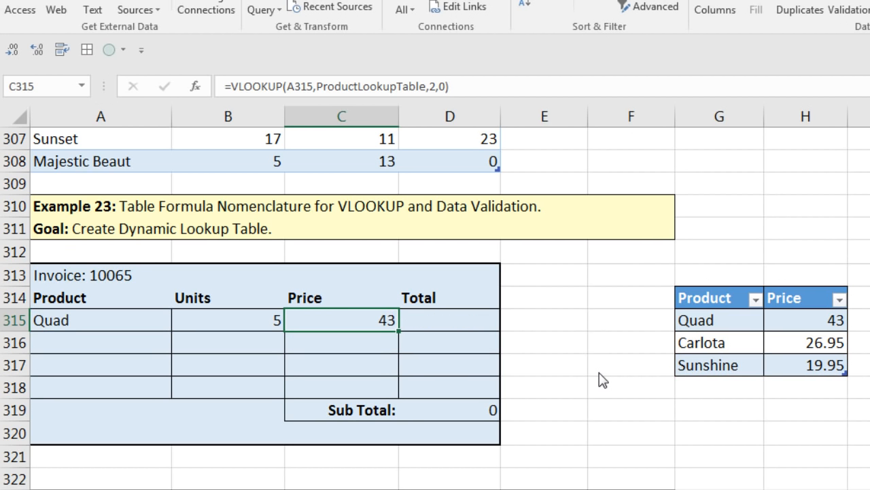
{"action": "left_click_drag", "start_coordinate": [399, 331], "coordinate": [398, 394]}
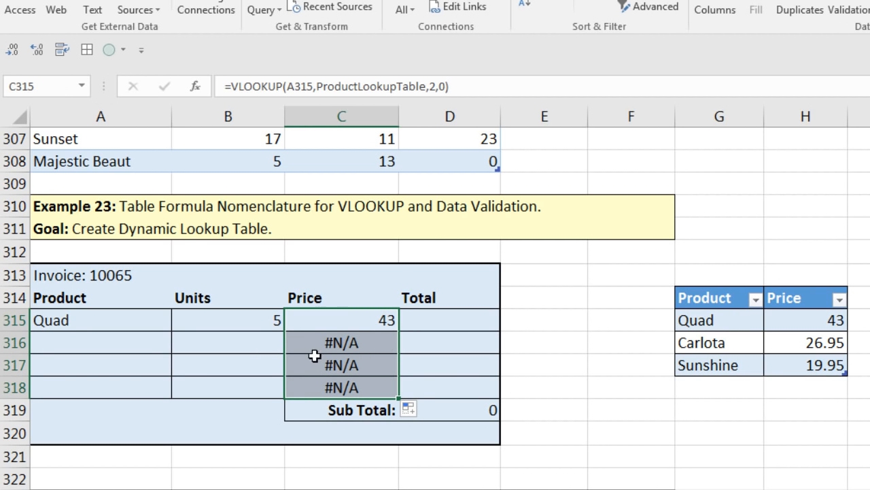
Step: Wrap C316's VLOOKUP in IFNA so missing products return "" instead of #N/A
{"action": "double_click", "coordinate": [335, 344]}
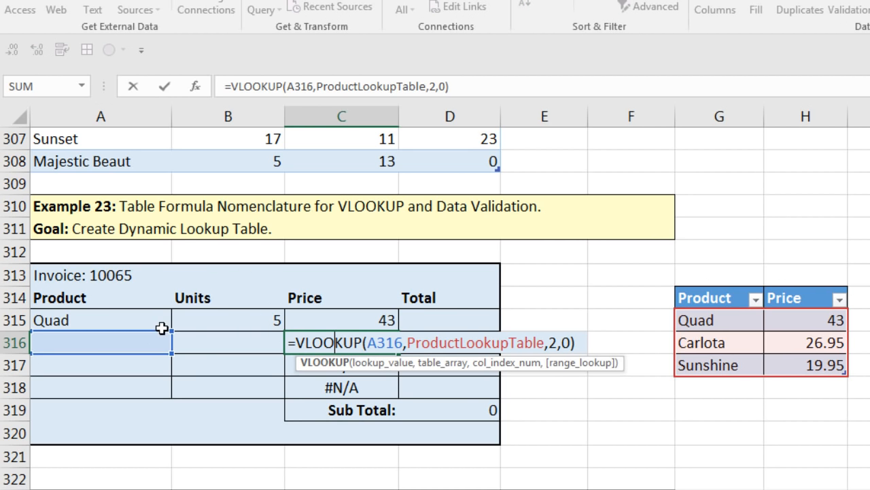
{"action": "left_click", "coordinate": [294, 344]}
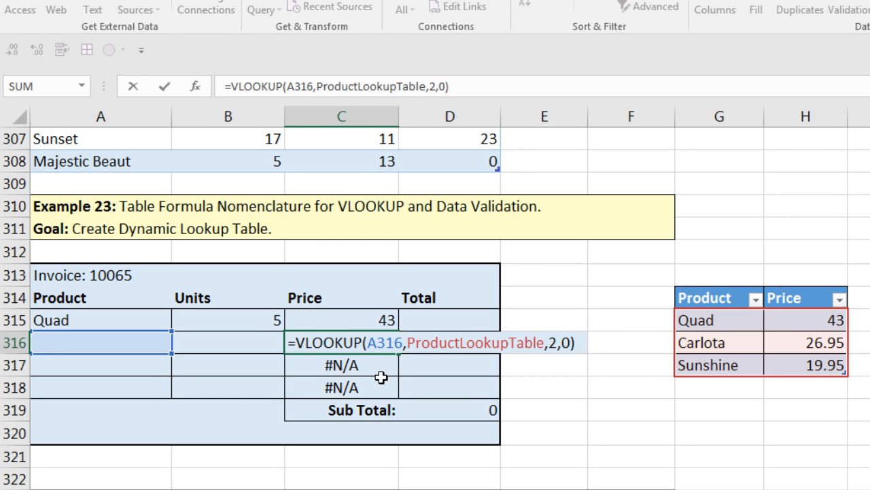
{"action": "type", "text": "if"}
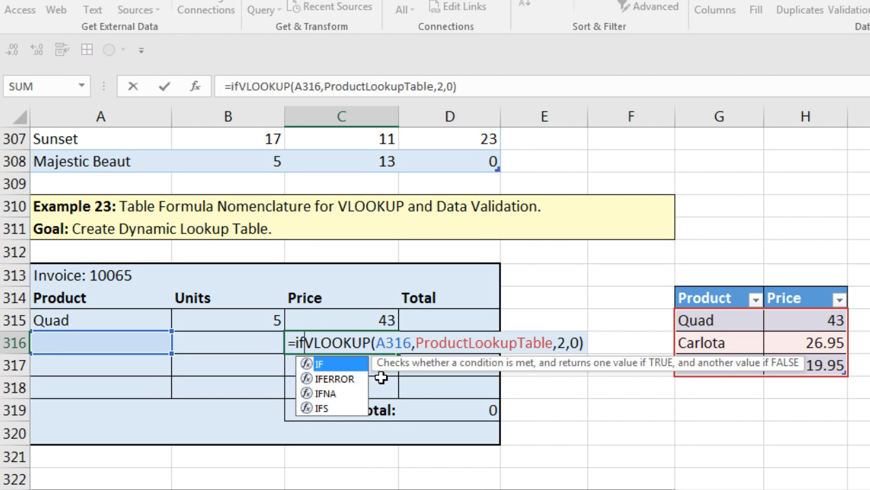
{"action": "type", "text": "na"}
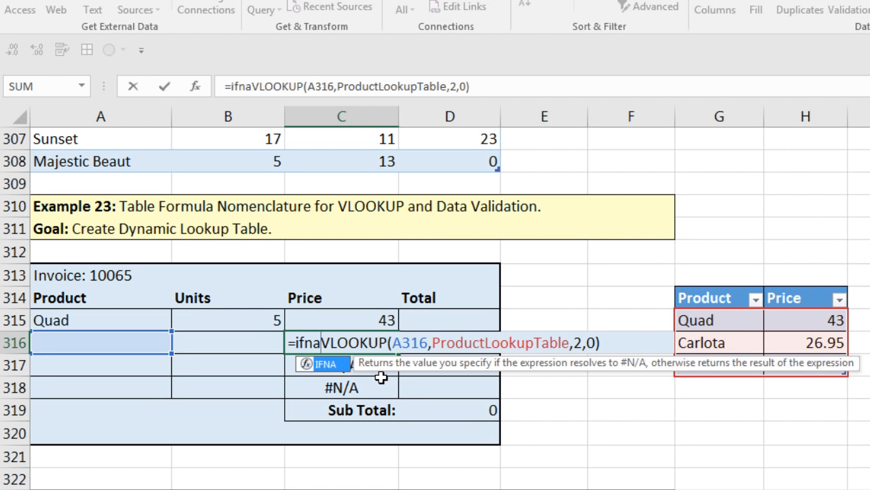
{"action": "key", "text": "Tab"}
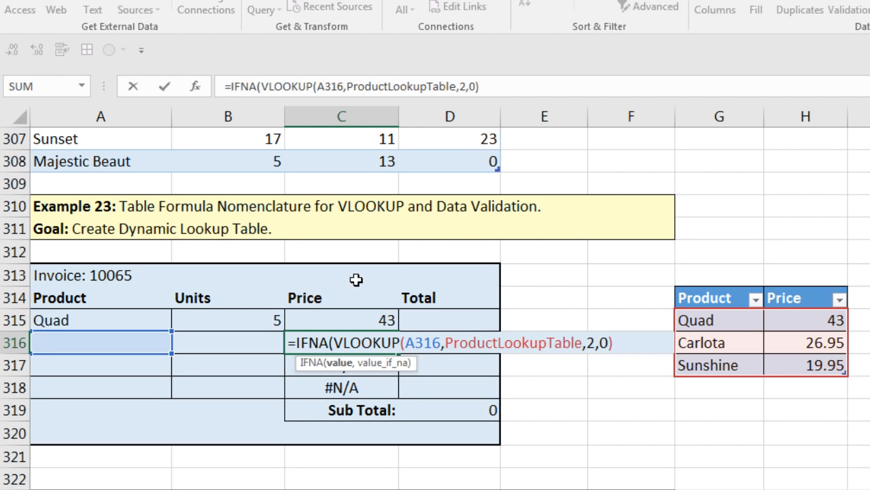
{"action": "left_click", "coordinate": [342, 363]}
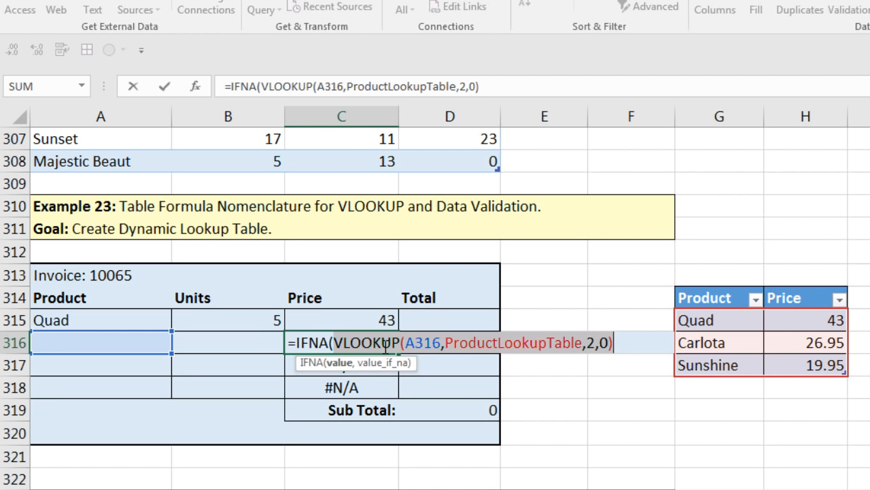
{"action": "left_click", "coordinate": [620, 345]}
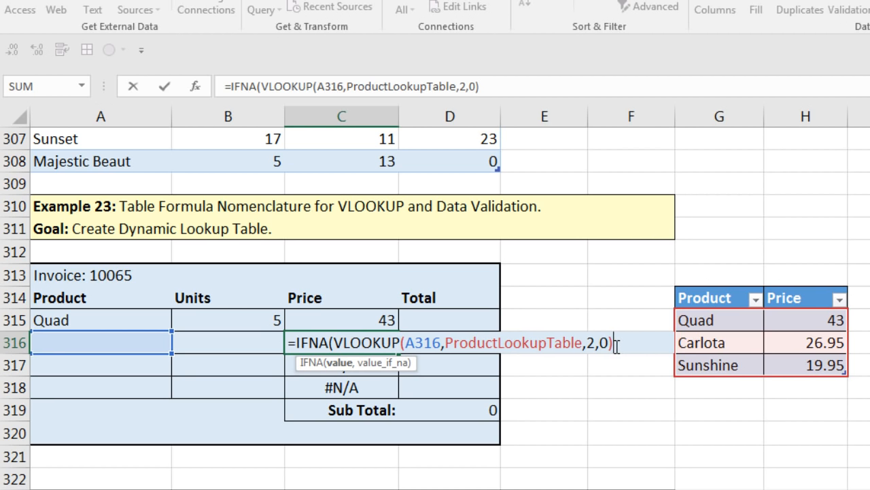
{"action": "type", "text": ","}
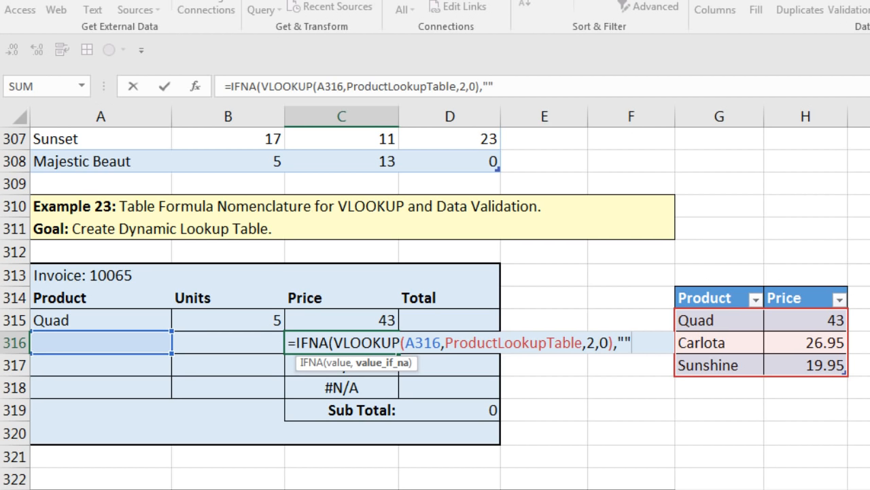
{"action": "type", "text": ")"}
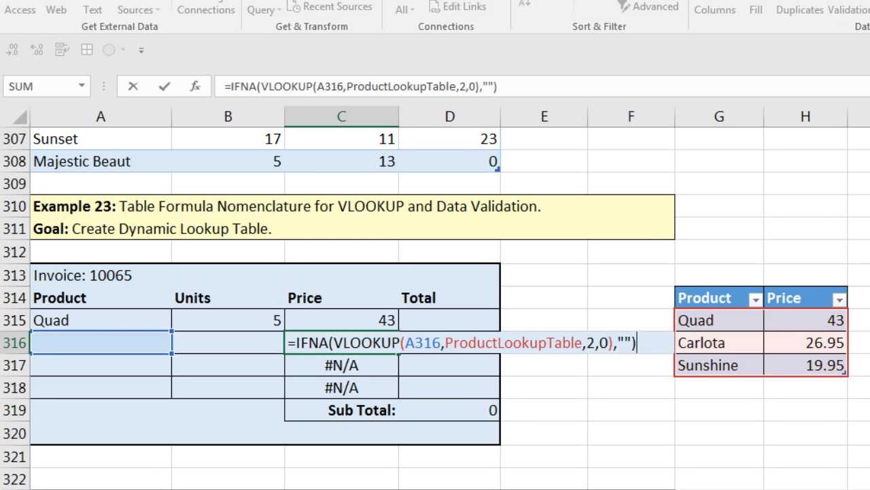
{"action": "key", "text": "ctrl+Return"}
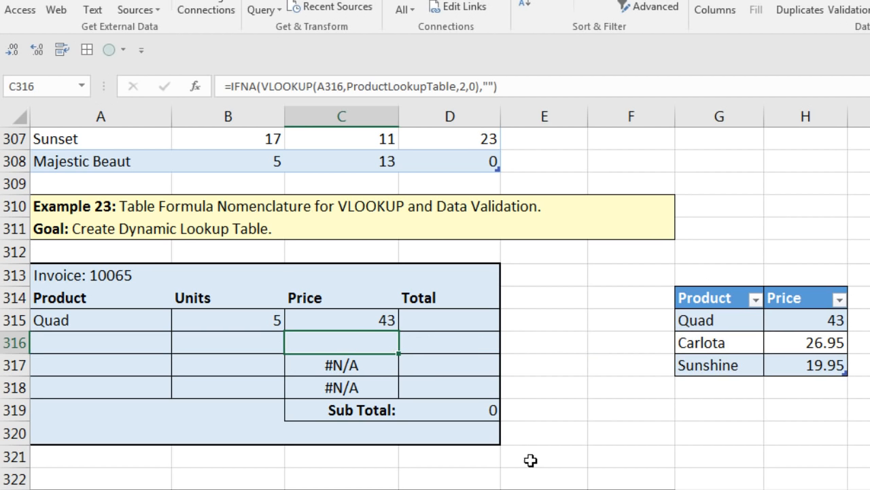
Step: Copy the IFNA price formula down to C318 and up into C315
{"action": "left_click_drag", "start_coordinate": [398, 356], "coordinate": [395, 392]}
{"action": "left_click", "coordinate": [385, 342]}
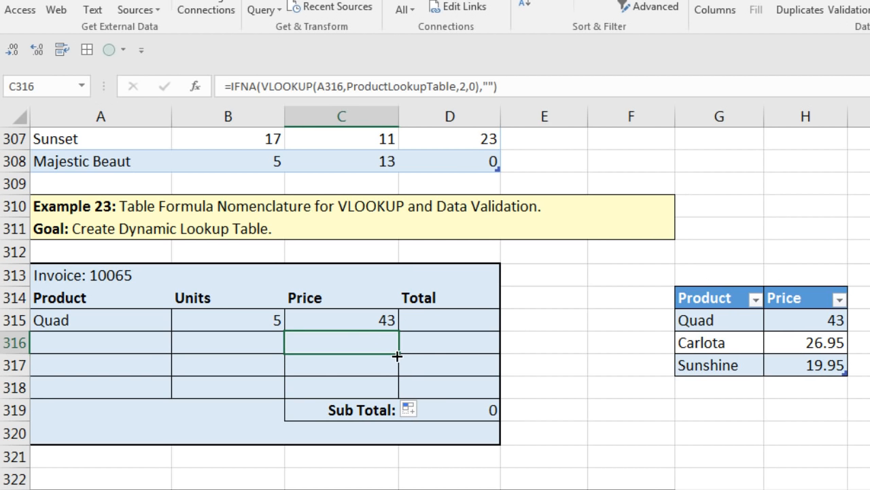
{"action": "left_click_drag", "start_coordinate": [398, 356], "coordinate": [400, 321]}
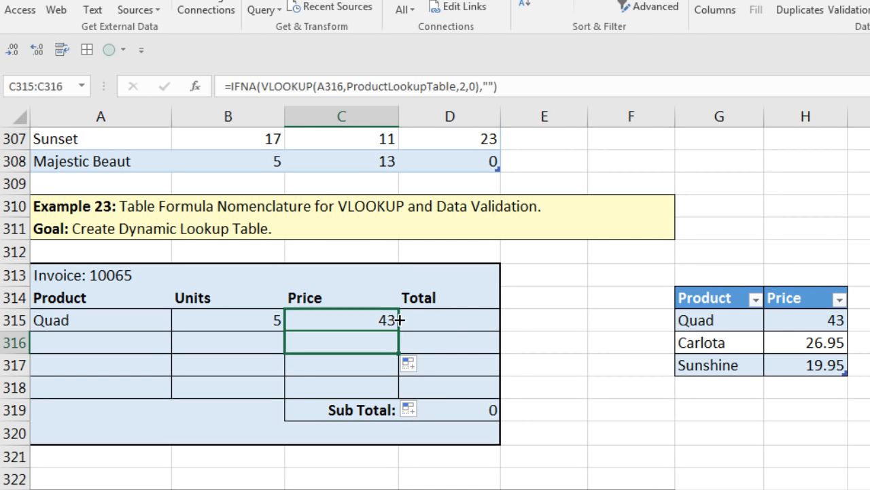
Step: Enter =ROUND(B315*C315,2) in D315 and fill it down to D318
{"action": "left_click", "coordinate": [453, 322]}
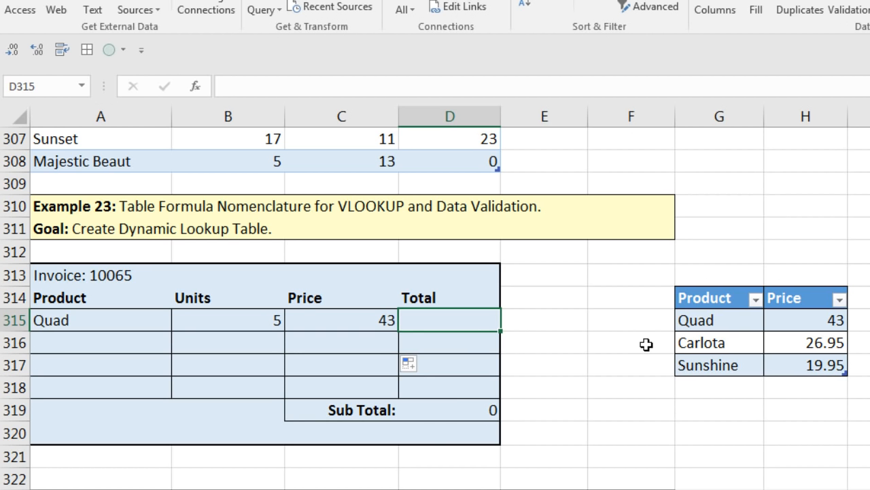
{"action": "type", "text": "=round"}
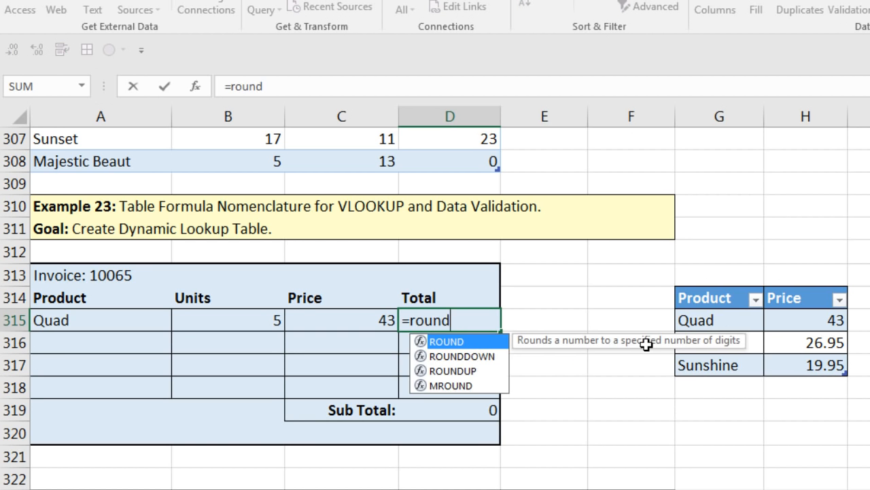
{"action": "key", "text": "Tab"}
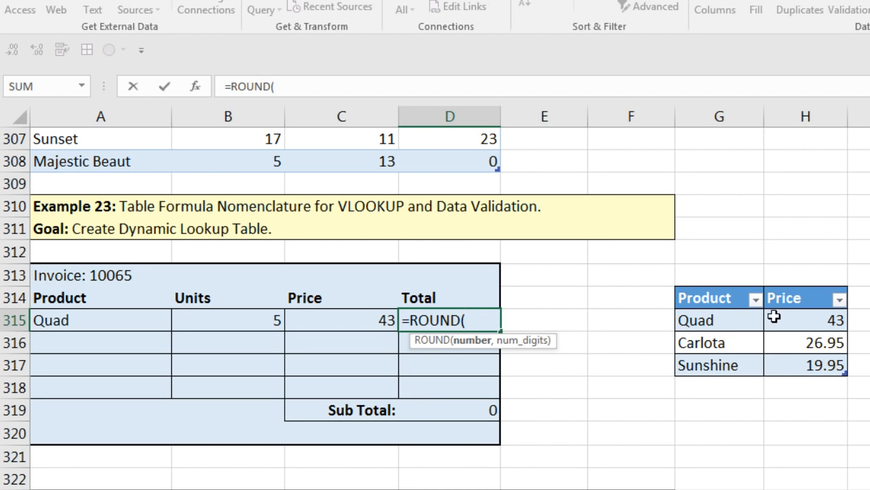
{"action": "left_click", "coordinate": [266, 319]}
{"action": "type", "text": "*"}
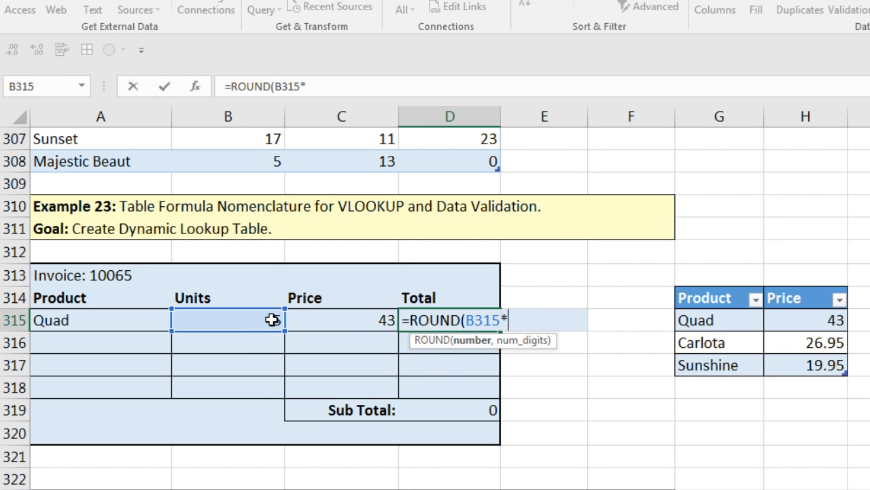
{"action": "left_click", "coordinate": [321, 324]}
{"action": "type", "text": ","}
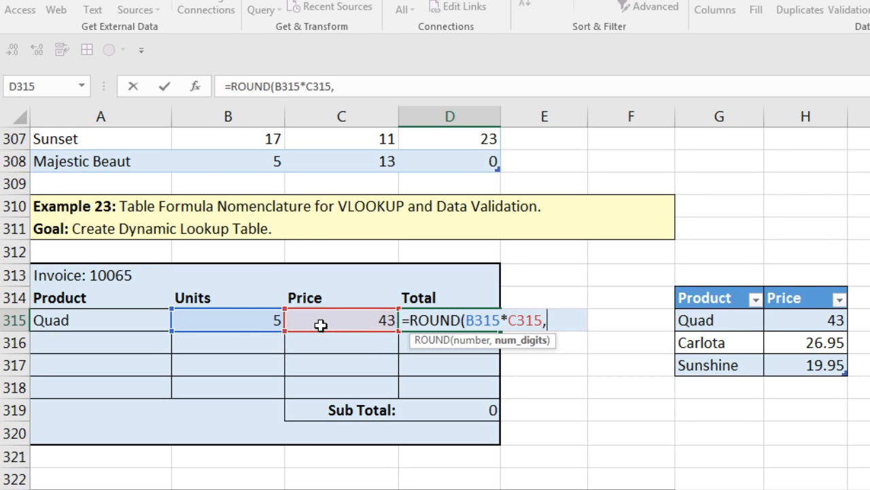
{"action": "type", "text": "2"}
{"action": "type", "text": ")"}
{"action": "key", "text": "ctrl+Return"}
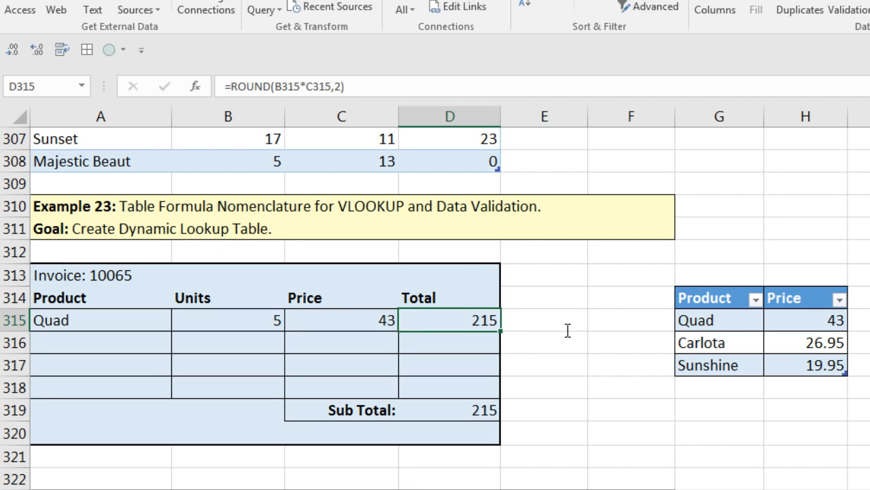
{"action": "left_click_drag", "start_coordinate": [501, 333], "coordinate": [502, 394]}
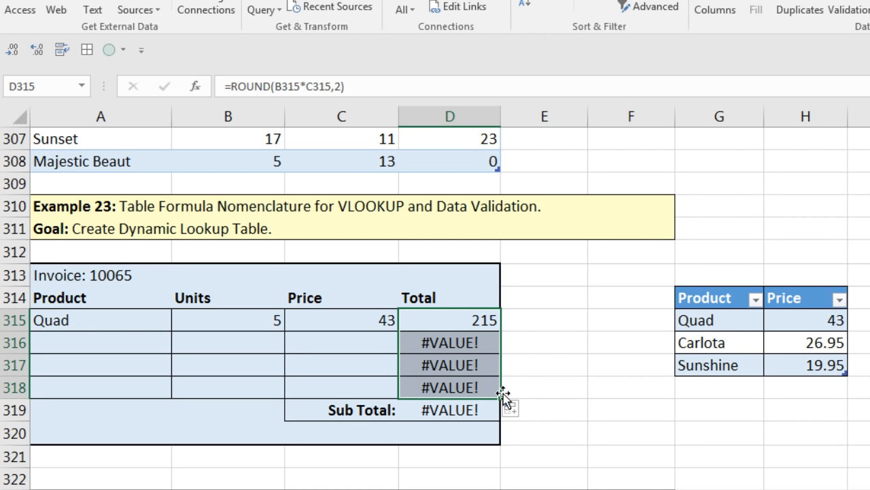
Step: Inspect the D316 Total and C316 IFNA price formulas to trace the #VALUE! errors
{"action": "double_click", "coordinate": [474, 342]}
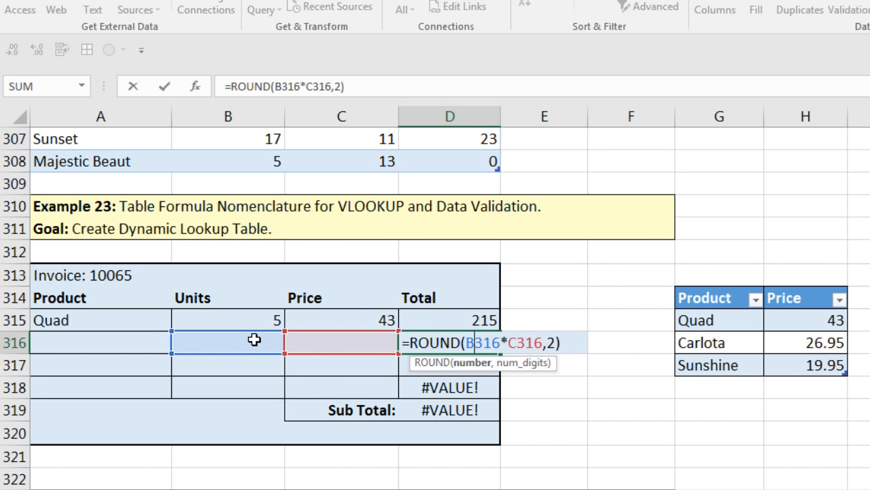
{"action": "left_click", "coordinate": [355, 342]}
{"action": "double_click", "coordinate": [356, 342]}
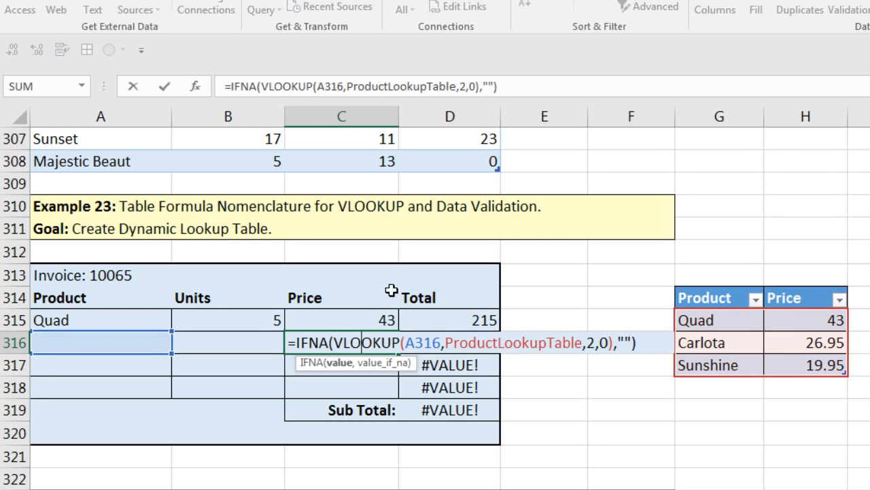
{"action": "left_click_drag", "start_coordinate": [635, 342], "coordinate": [617, 342]}
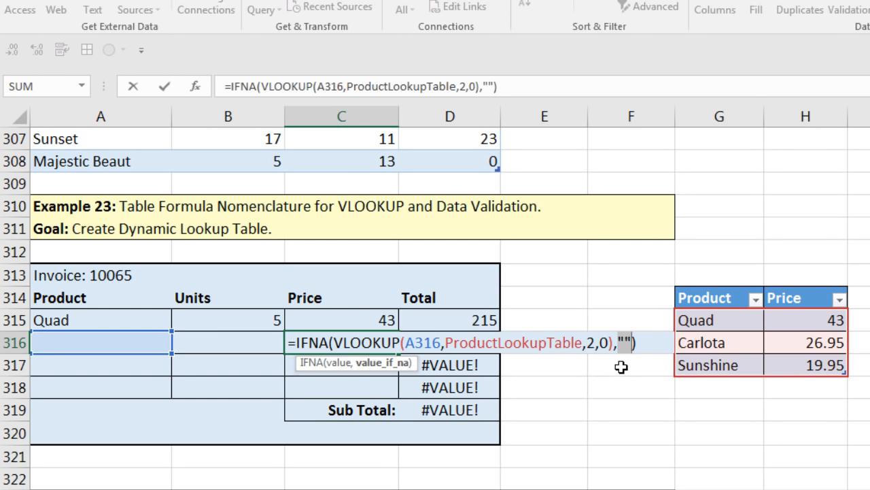
{"action": "key", "text": "Escape"}
{"action": "double_click", "coordinate": [479, 338]}
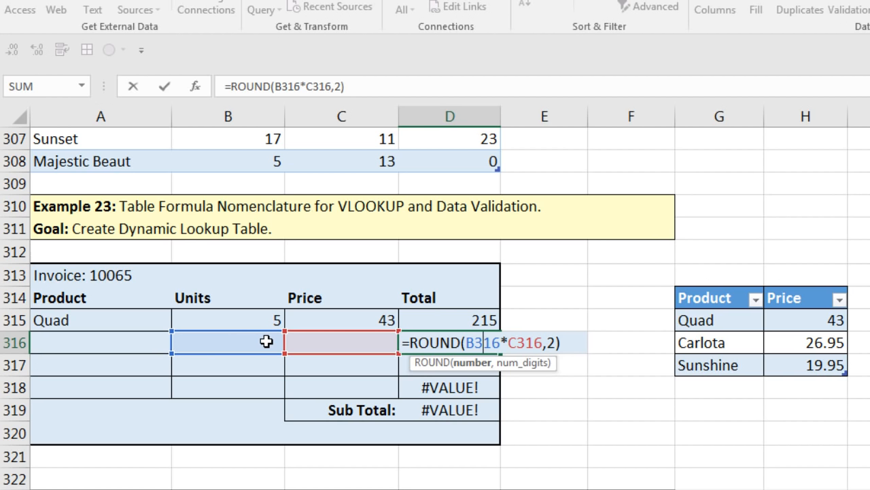
{"action": "key", "text": "ctrl+Return"}
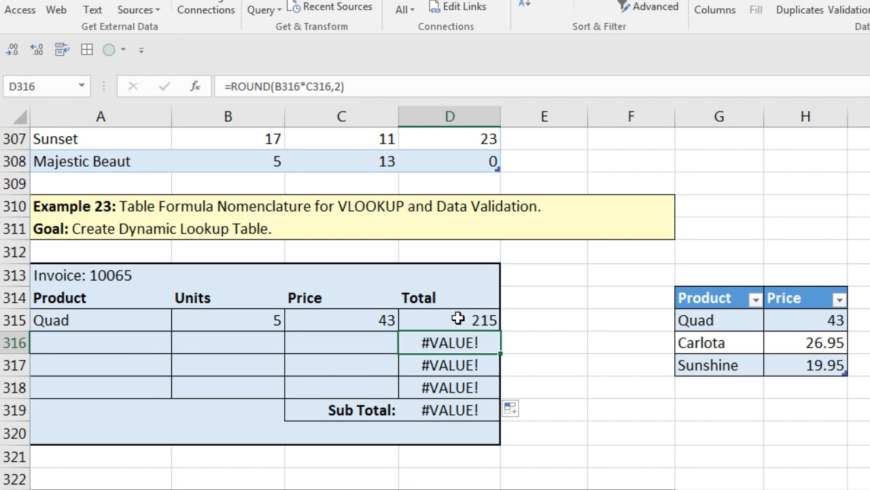
{"action": "left_click", "coordinate": [458, 318]}
Step: Change D315 to =IFERROR(ROUND(B315*C315,2),"") and fill it down to D318
{"action": "double_click", "coordinate": [421, 317]}
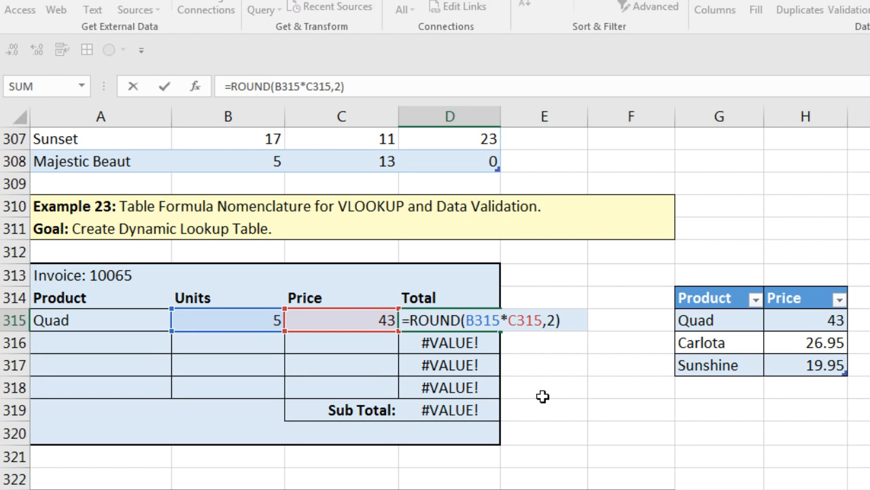
{"action": "type", "text": "i"}
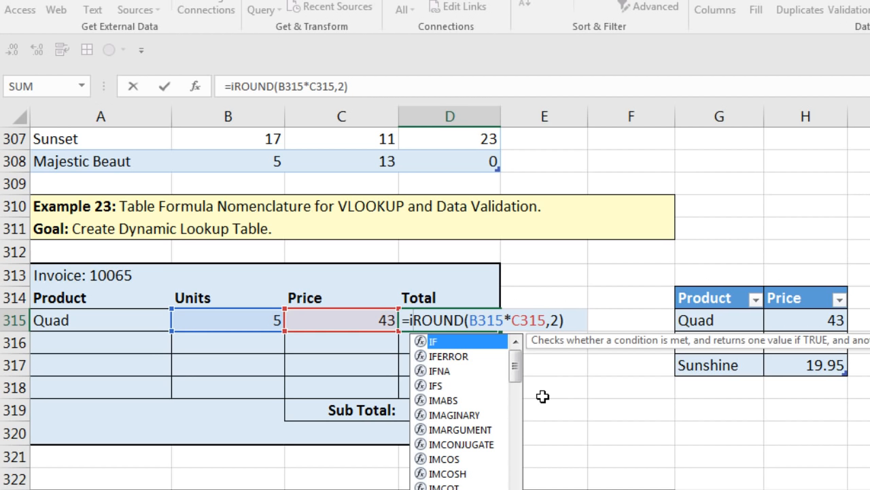
{"action": "key", "text": "Down"}
{"action": "key", "text": "Tab"}
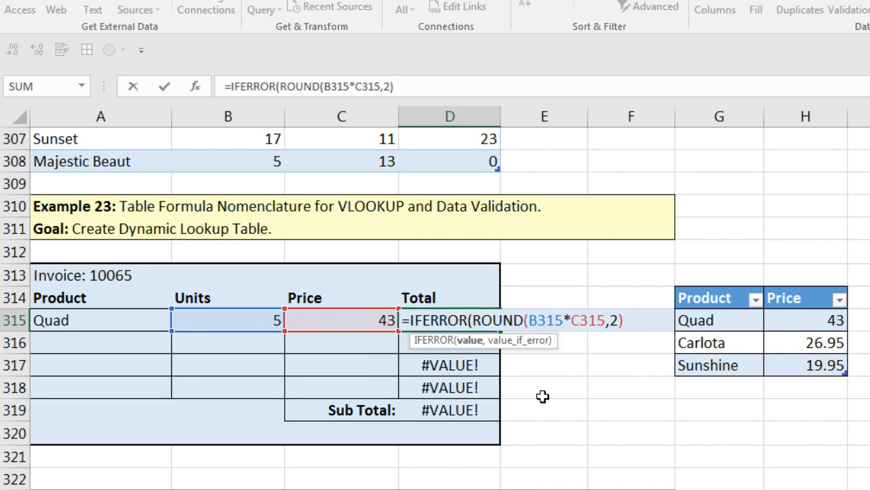
{"action": "left_click", "coordinate": [469, 341]}
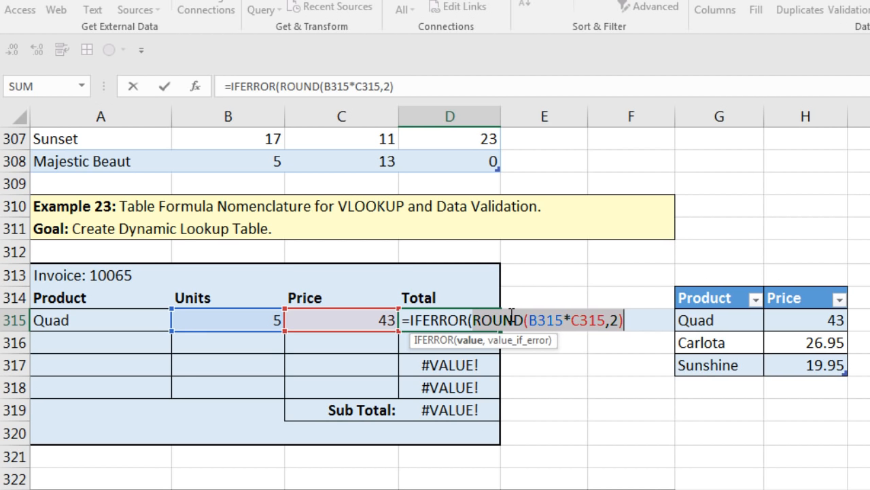
{"action": "left_click", "coordinate": [638, 318]}
{"action": "type", "text": ","}
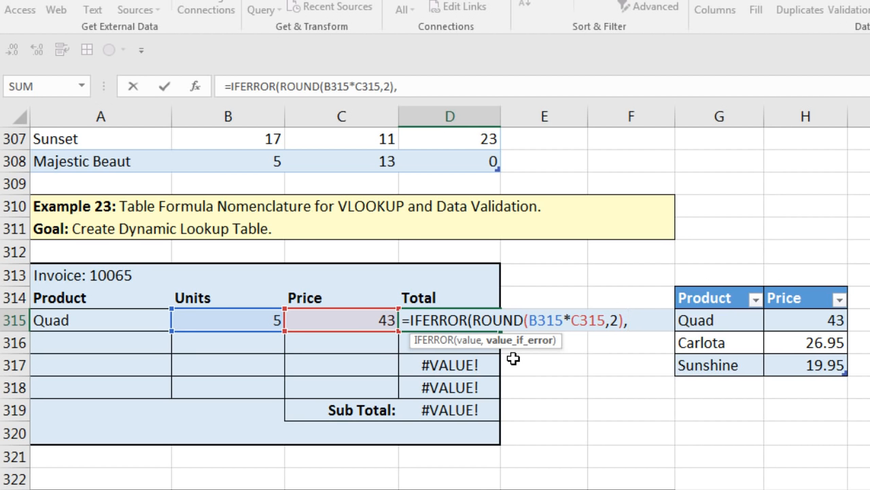
{"action": "type", "text": "\"\")"}
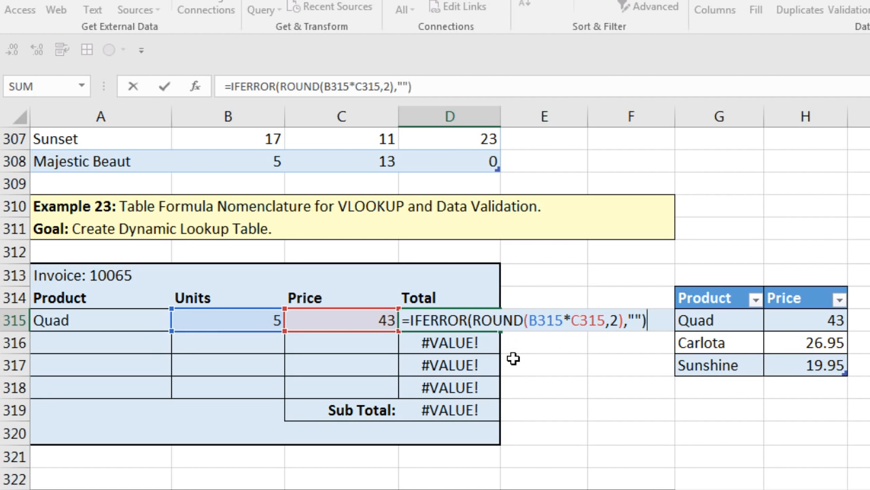
{"action": "key", "text": "ctrl+Return"}
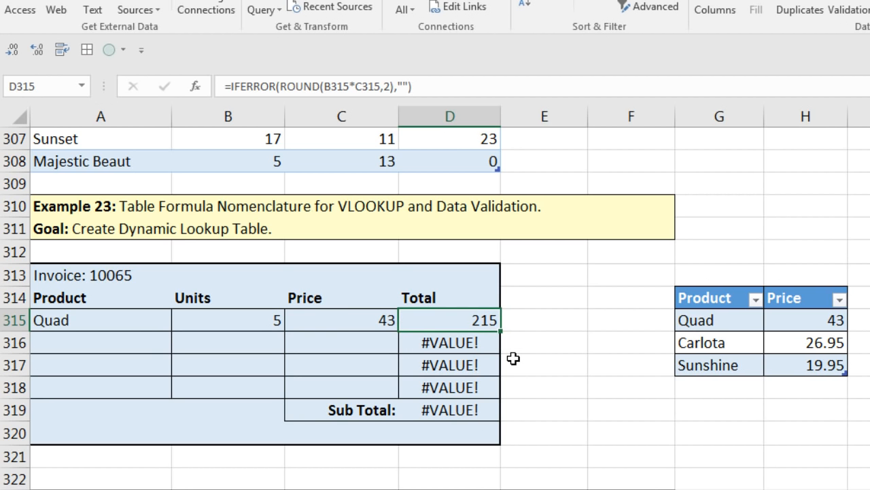
{"action": "left_click_drag", "start_coordinate": [500, 331], "coordinate": [501, 395]}
{"action": "left_click", "coordinate": [120, 342]}
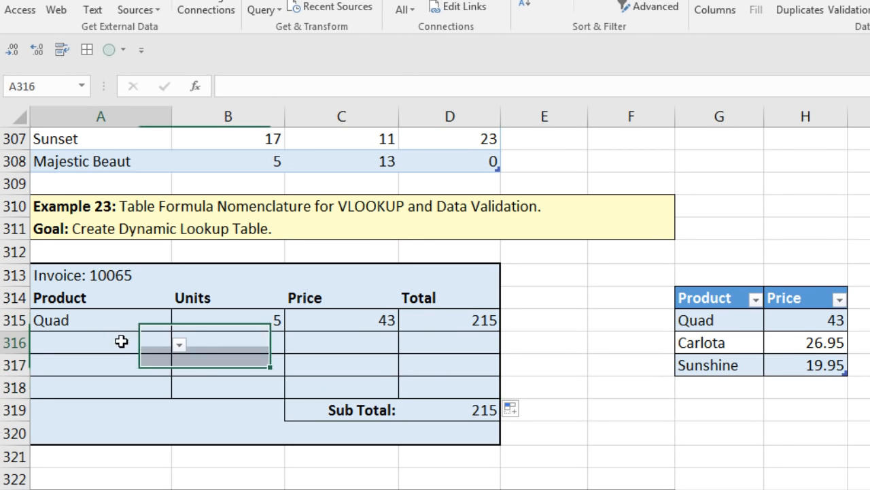
Step: Add a second invoice line: Carlota with 10 units
{"action": "left_click", "coordinate": [179, 345]}
{"action": "left_click", "coordinate": [77, 374]}
{"action": "left_click", "coordinate": [219, 342]}
{"action": "type", "text": "10"}
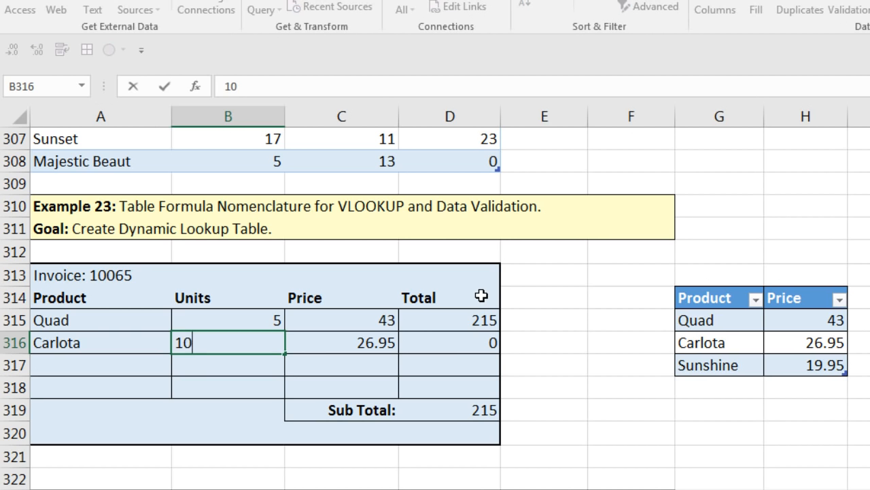
{"action": "key", "text": "ctrl+Return"}
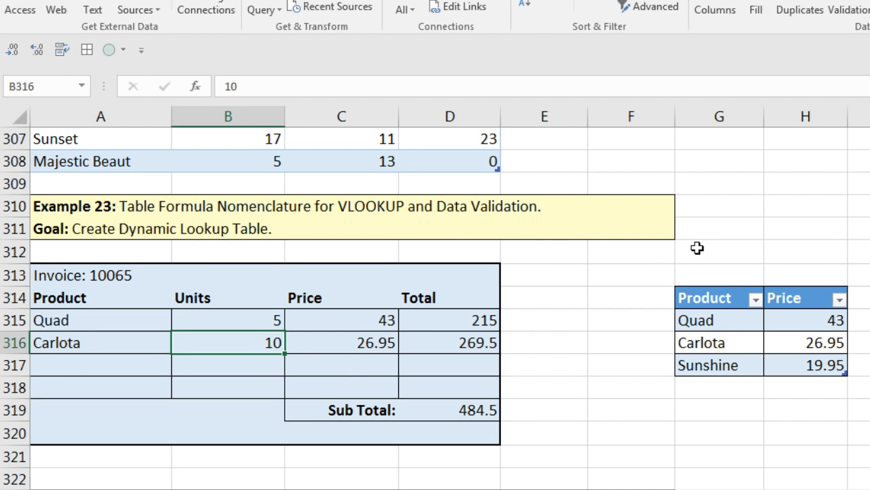
Step: Add Aspen at price 25 to the bottom of the product lookup table
{"action": "left_click", "coordinate": [738, 387]}
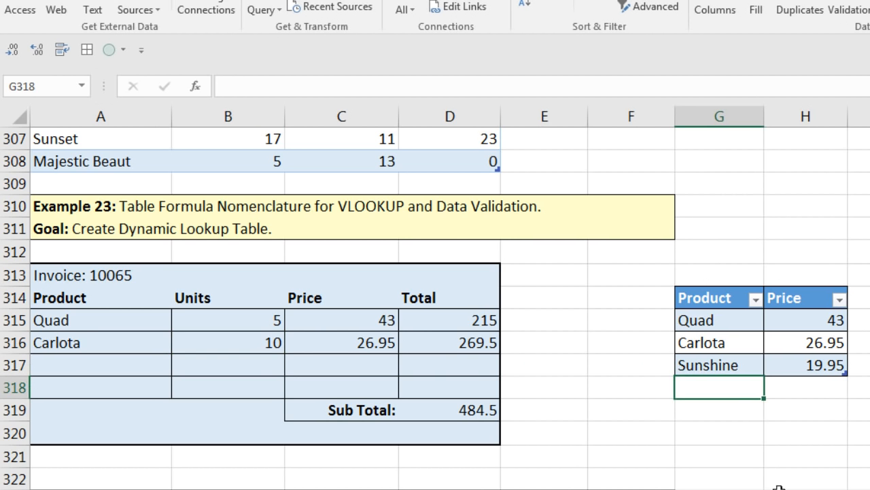
{"action": "type", "text": "Aspen"}
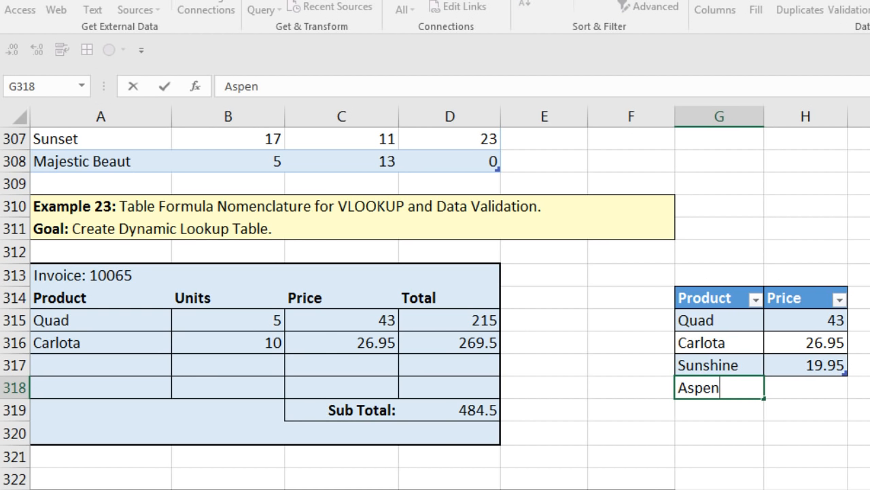
{"action": "key", "text": "Tab"}
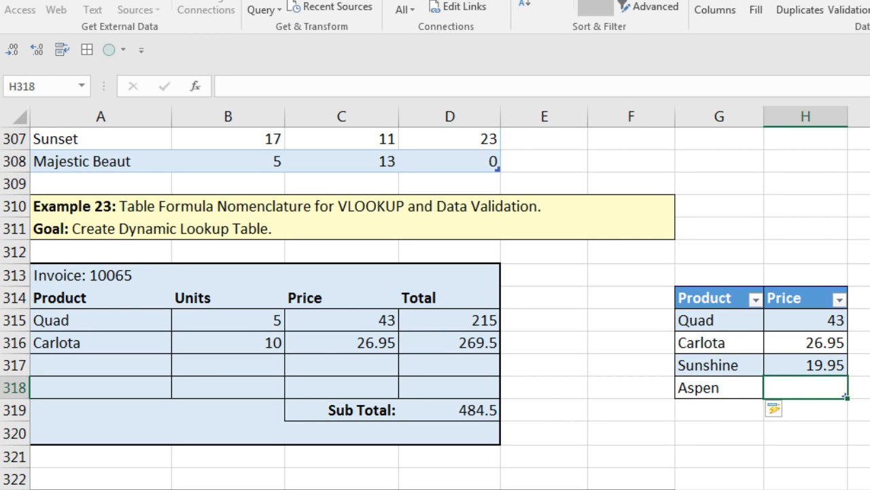
{"action": "type", "text": "25"}
{"action": "key", "text": "ctrl+Return"}
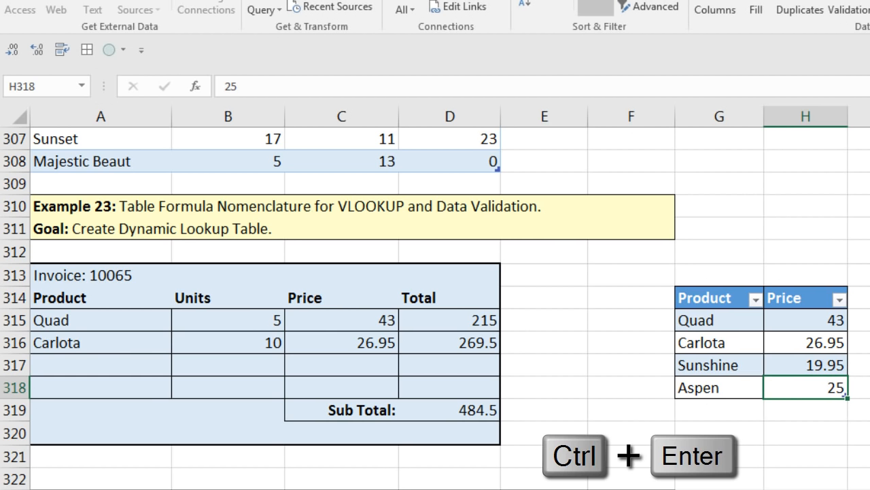
{"action": "left_click", "coordinate": [151, 365]}
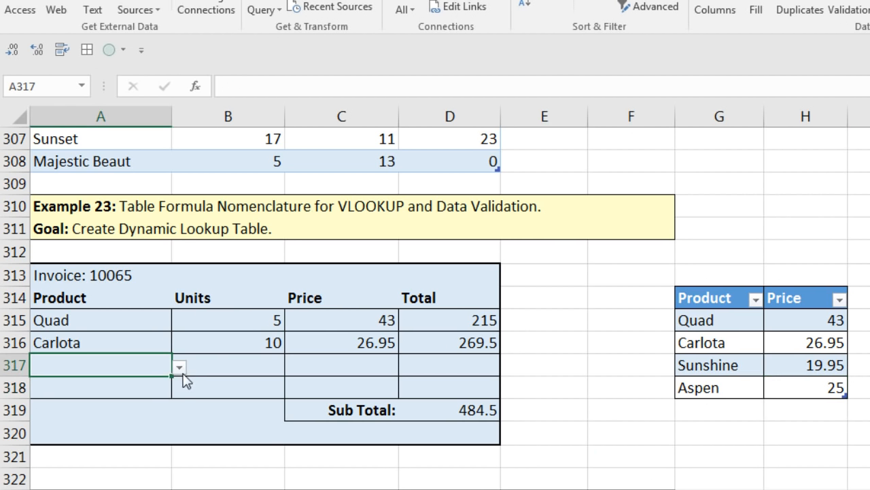
Step: Set row 317 to Aspen, check its looked-up price, and enter 25 units
{"action": "left_click", "coordinate": [180, 368]}
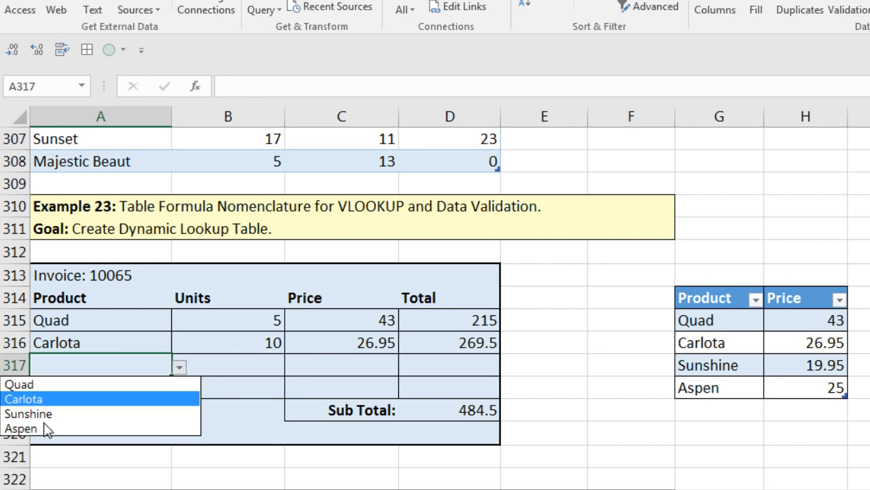
{"action": "key", "text": "Escape"}
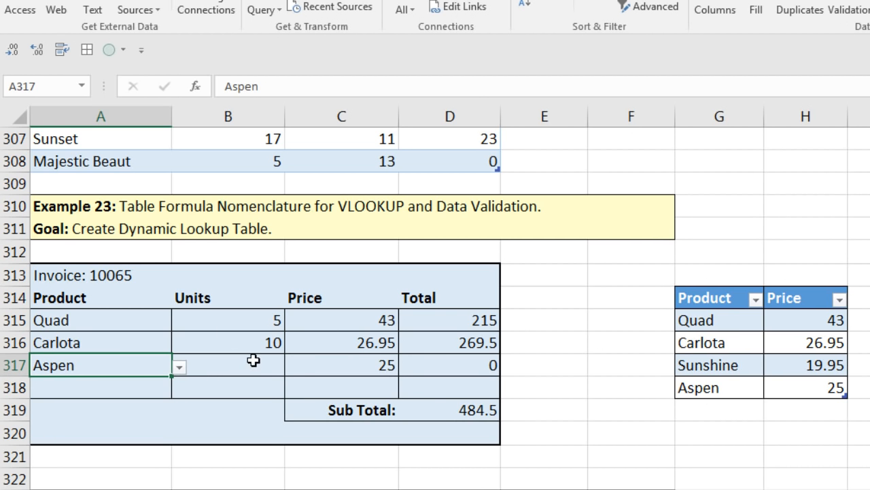
{"action": "double_click", "coordinate": [354, 360]}
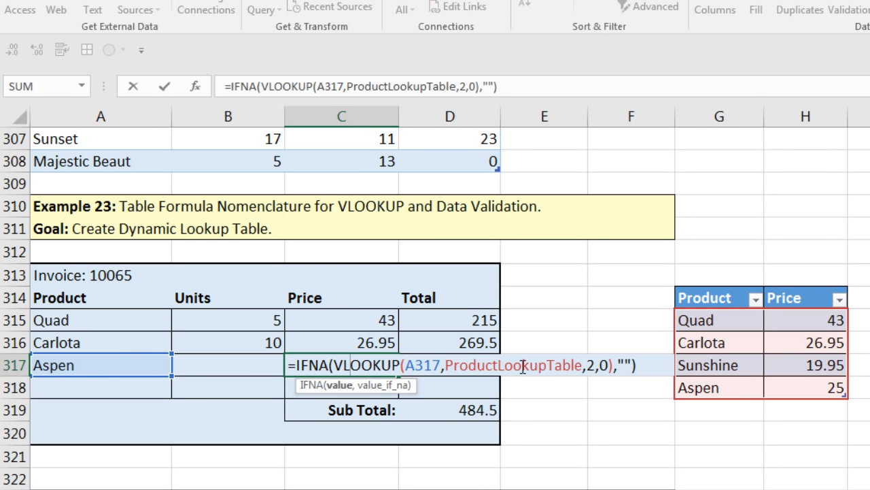
{"action": "key", "text": "Escape"}
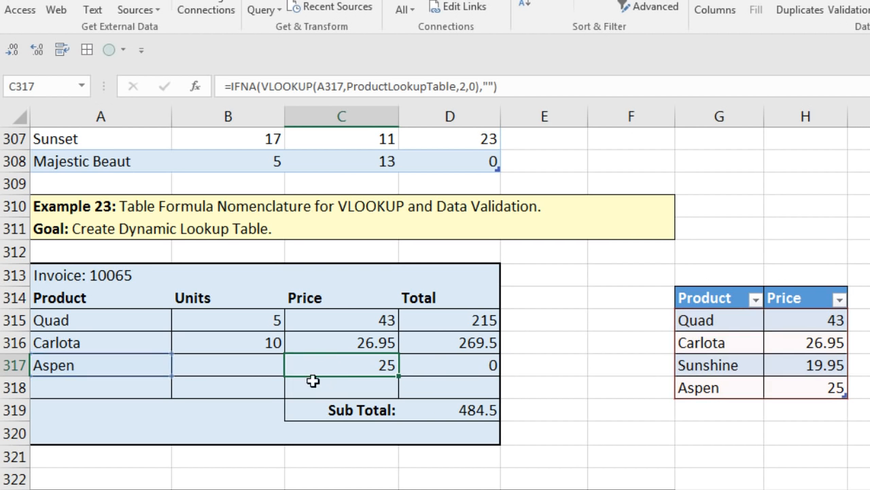
{"action": "left_click", "coordinate": [266, 368]}
{"action": "type", "text": "25"}
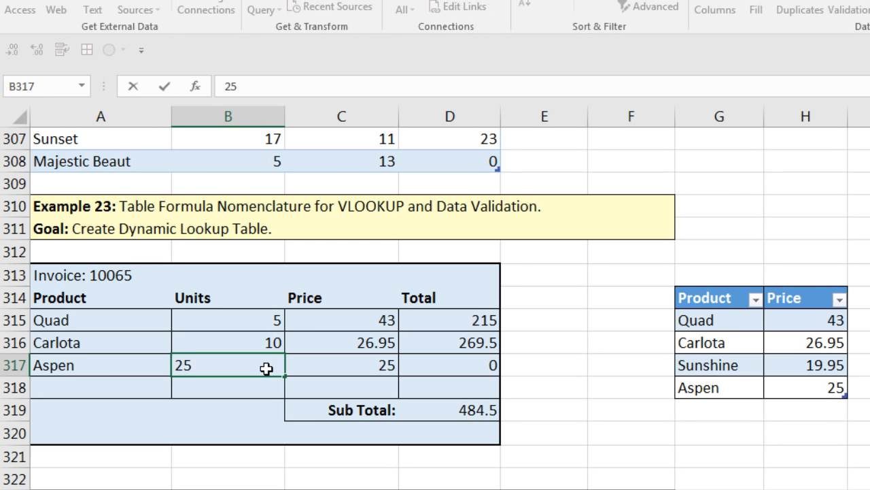
{"action": "key", "text": "ctrl+Return"}
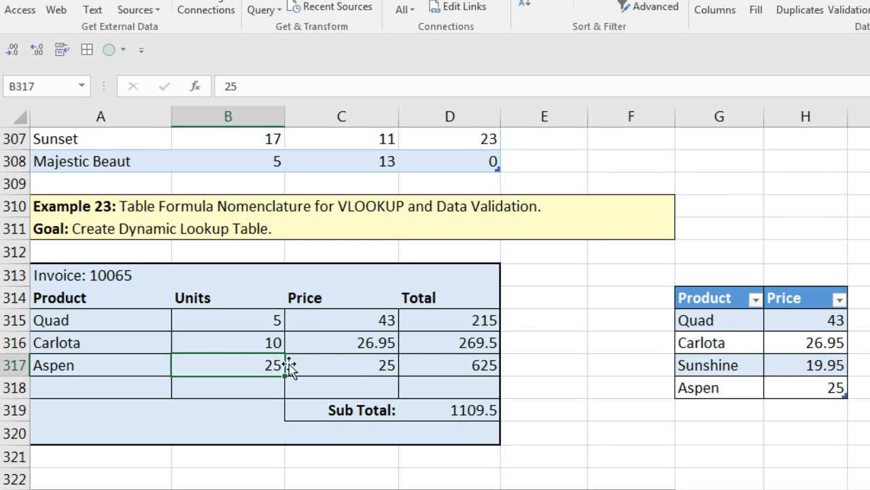
Step: Inspect the IFNA-VLOOKUP price formula for the Quad line in row 315
{"action": "left_click", "coordinate": [154, 321]}
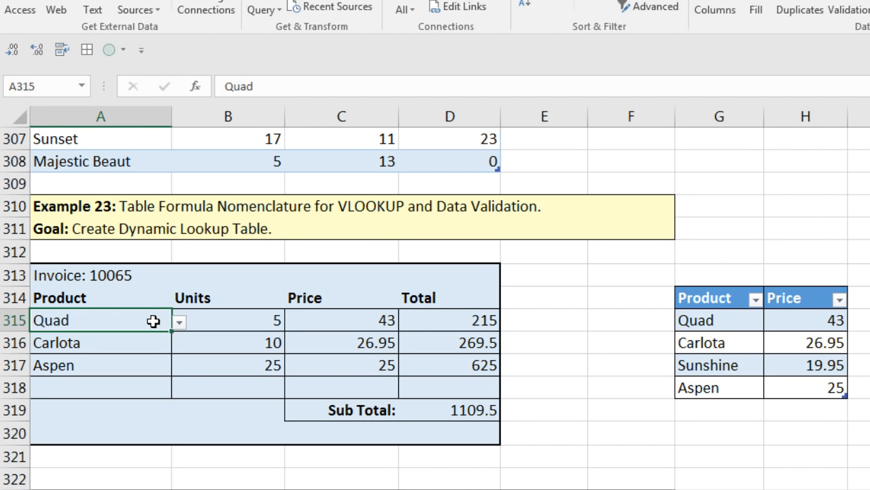
{"action": "double_click", "coordinate": [320, 320]}
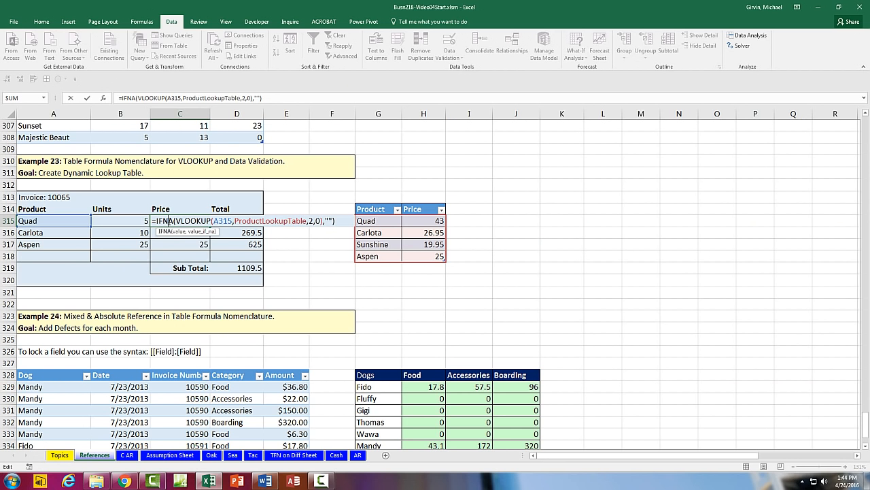
{"action": "key", "text": "Escape"}
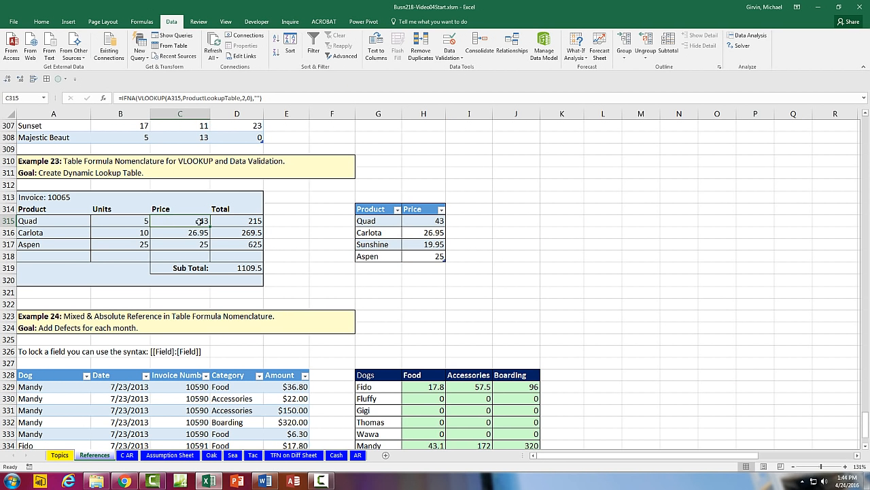
Step: Scroll up the References sheet and jump to cell A1 with Ctrl+Home
{"action": "scroll", "coordinate": [168, 221], "scroll_direction": "down", "scroll_amount": 5}
{"action": "scroll", "coordinate": [189, 291], "scroll_direction": "up", "scroll_amount": 2}
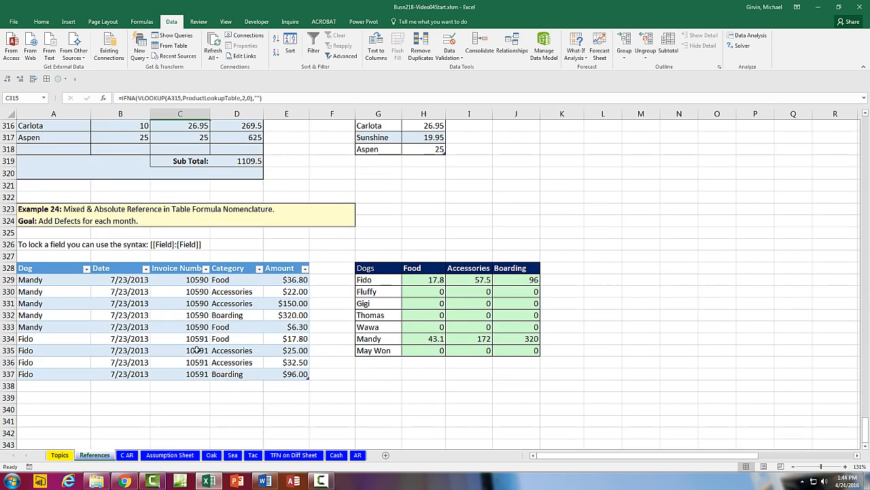
{"action": "scroll", "coordinate": [132, 284], "scroll_direction": "up", "scroll_amount": 3}
{"action": "scroll", "coordinate": [134, 289], "scroll_direction": "up", "scroll_amount": 12}
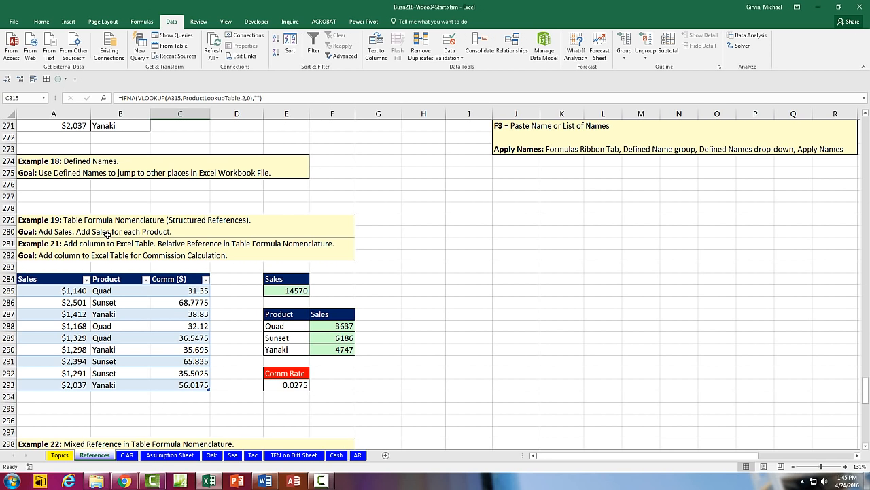
{"action": "scroll", "coordinate": [119, 246], "scroll_direction": "up", "scroll_amount": 7}
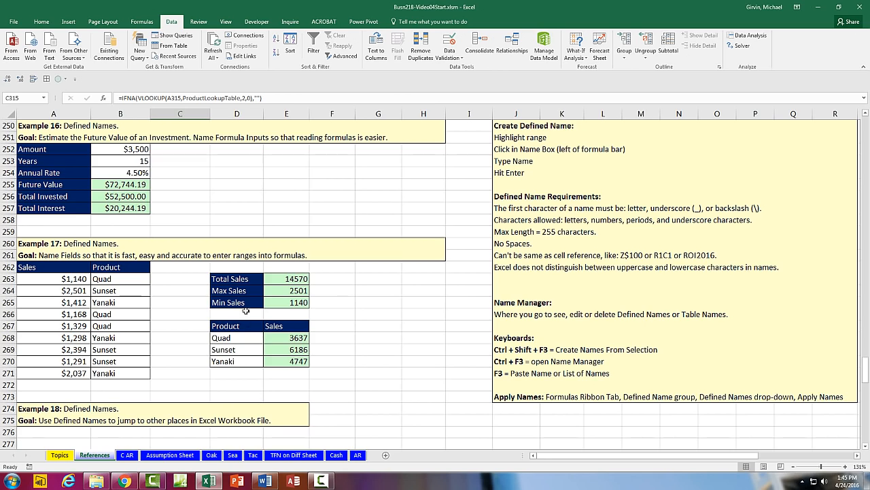
{"action": "scroll", "coordinate": [248, 310], "scroll_direction": "up", "scroll_amount": 1}
{"action": "scroll", "coordinate": [247, 310], "scroll_direction": "up", "scroll_amount": 7}
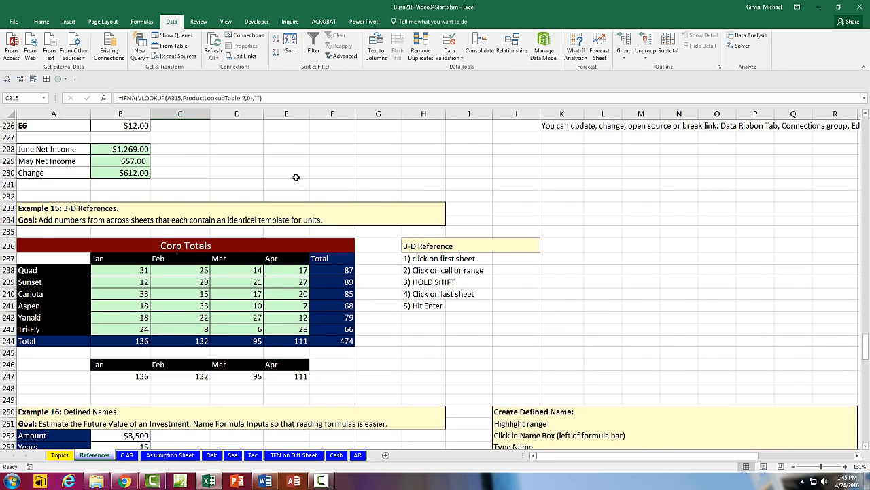
{"action": "scroll", "coordinate": [269, 338], "scroll_direction": "up", "scroll_amount": 4}
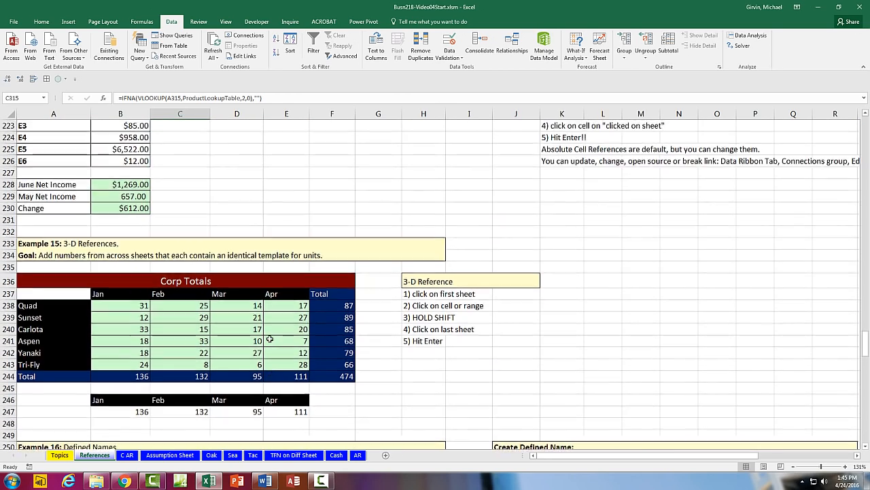
{"action": "scroll", "coordinate": [270, 338], "scroll_direction": "up", "scroll_amount": 2}
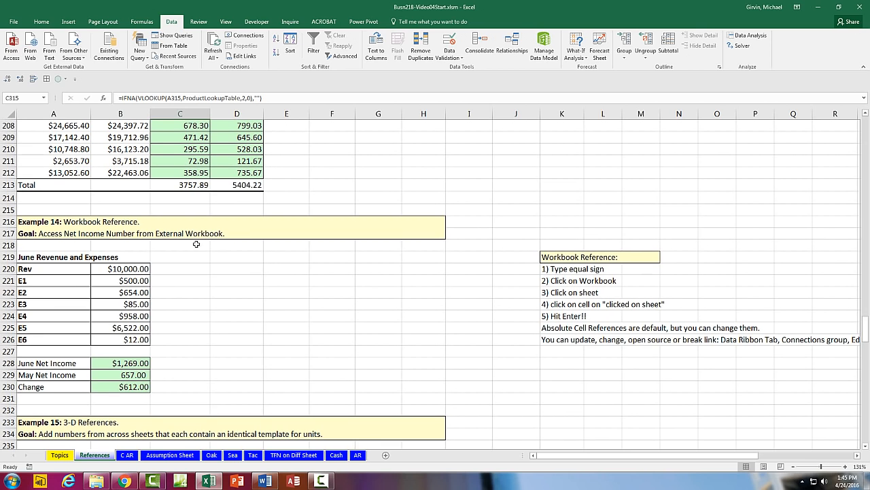
{"action": "scroll", "coordinate": [182, 294], "scroll_direction": "up", "scroll_amount": 5}
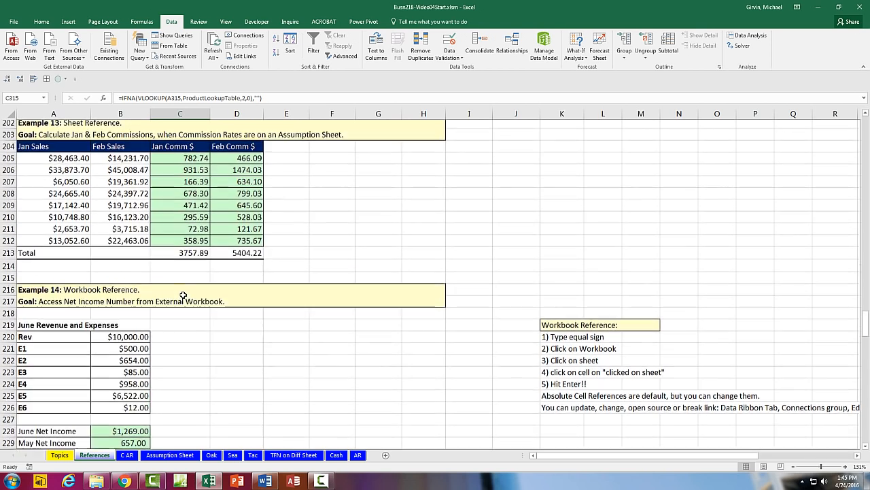
{"action": "scroll", "coordinate": [182, 294], "scroll_direction": "up", "scroll_amount": 2}
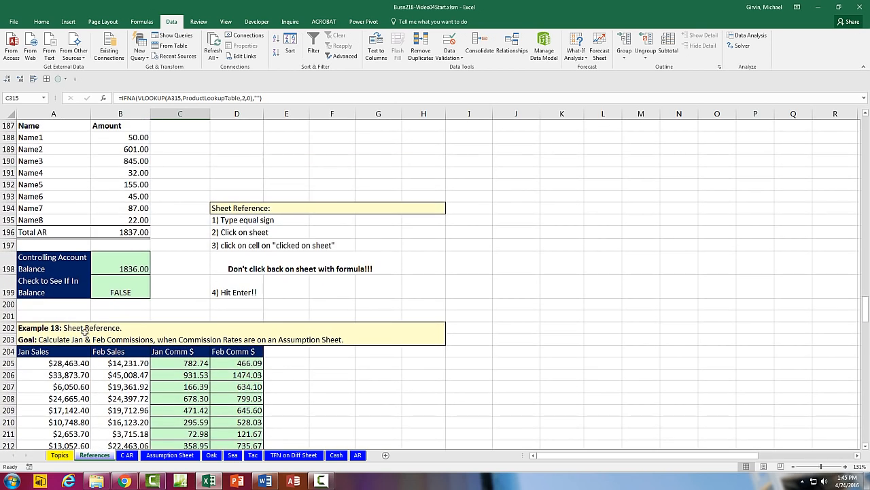
{"action": "scroll", "coordinate": [88, 324], "scroll_direction": "up", "scroll_amount": 2}
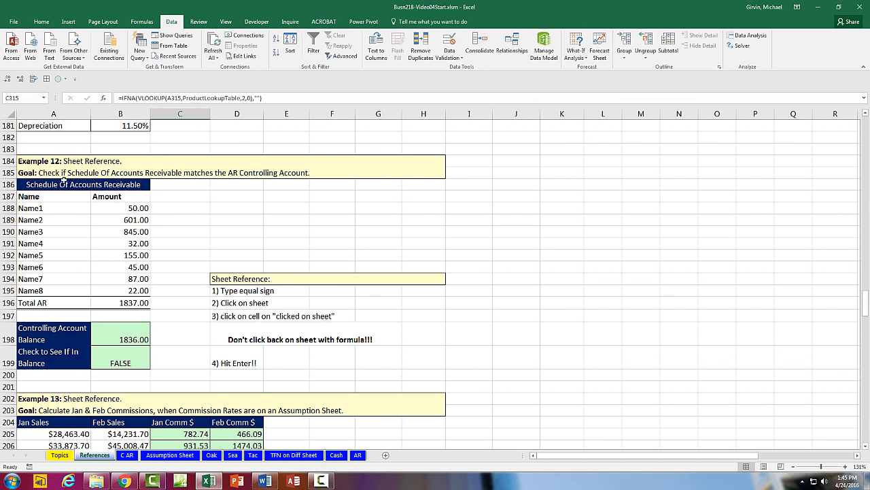
{"action": "scroll", "coordinate": [227, 295], "scroll_direction": "up", "scroll_amount": 7}
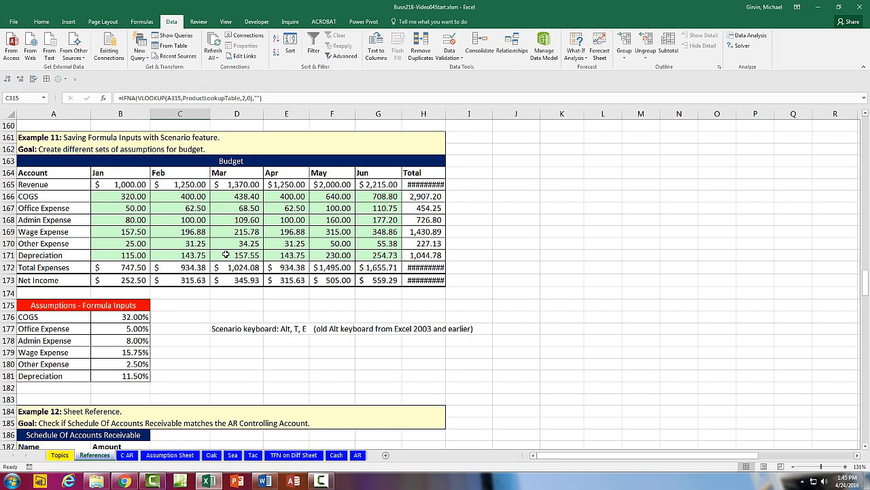
{"action": "scroll", "coordinate": [226, 254], "scroll_direction": "up", "scroll_amount": 6}
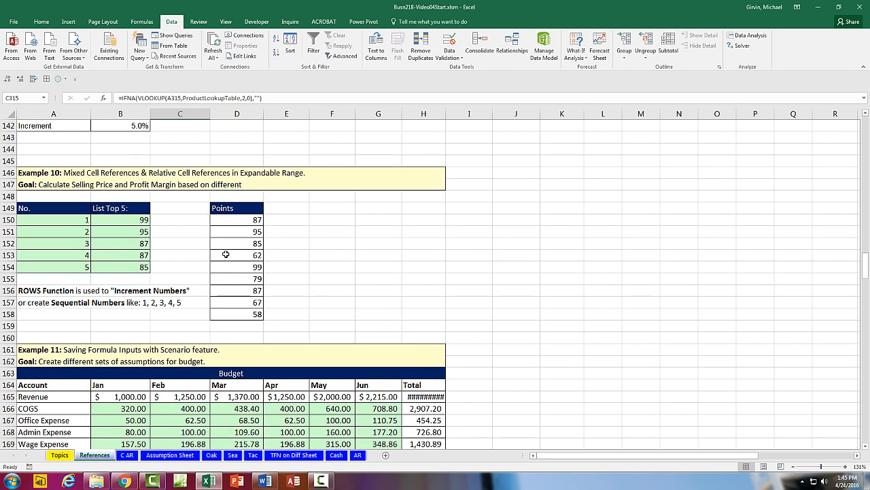
{"action": "key", "text": "ctrl+Home"}
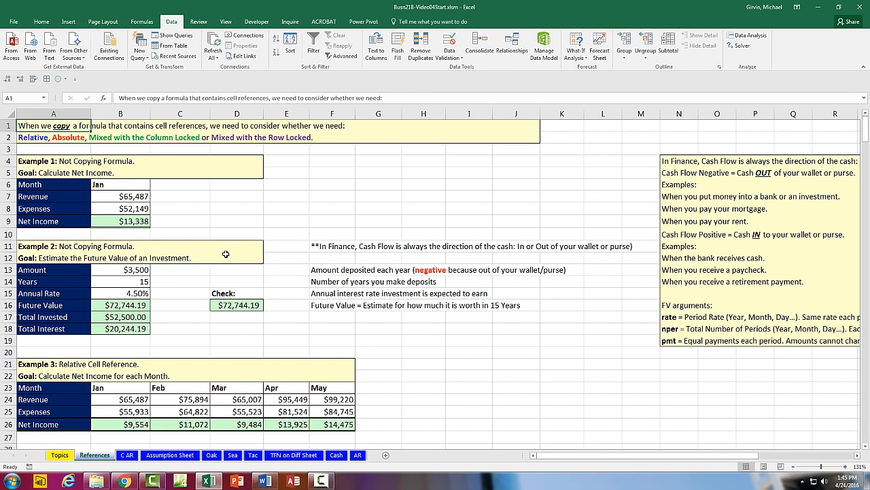